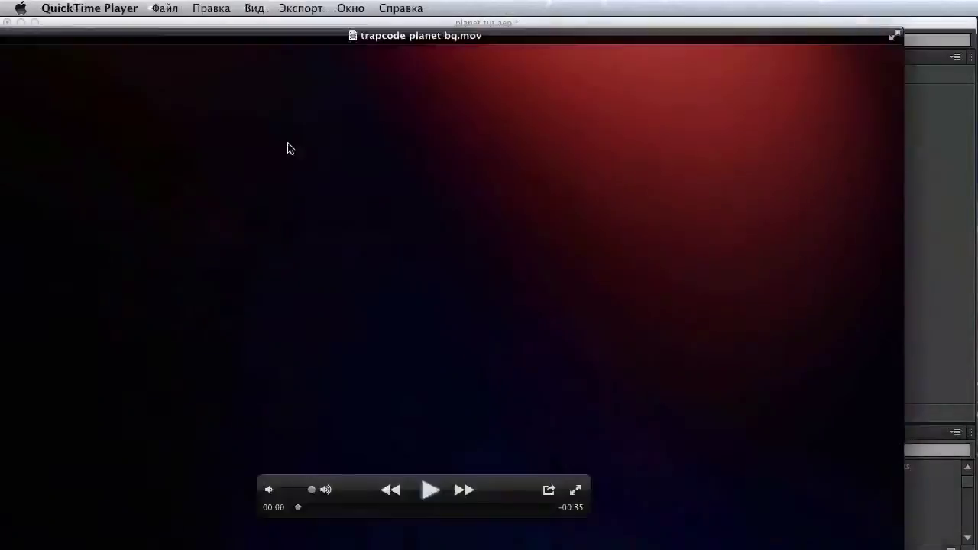
Preview the trapcode planet bq.mov clip up to about 28 seconds, then put the player away and switch to After Effects
{"action": "left_click", "coordinate": [494, 480]}
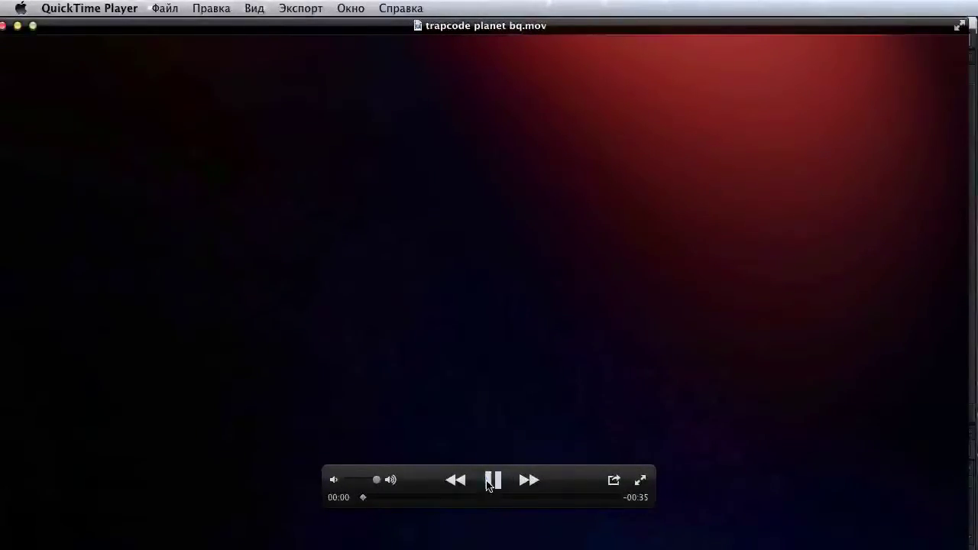
{"action": "left_click_drag", "start_coordinate": [383, 502], "coordinate": [551, 518]}
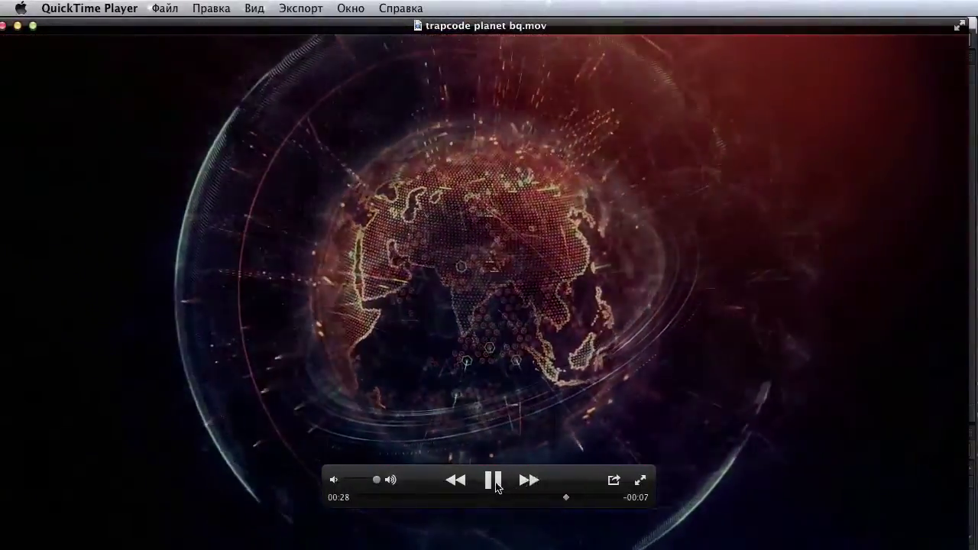
{"action": "left_click", "coordinate": [495, 483]}
{"action": "key", "text": "super+m"}
{"action": "left_click", "coordinate": [366, 345]}
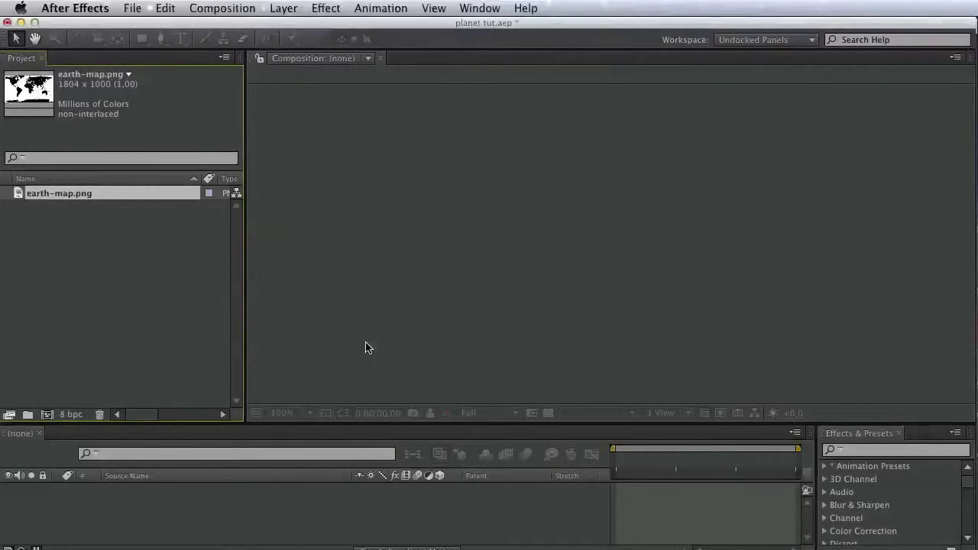
Open the earth-map.png footage and examine the continents in the black-and-white world map up close
{"action": "double_click", "coordinate": [86, 195]}
{"action": "left_click_drag", "start_coordinate": [465, 244], "coordinate": [513, 277]}
{"action": "scroll", "coordinate": [497, 334], "scroll_direction": "down", "scroll_amount": 1}
{"action": "key", "text": "v"}
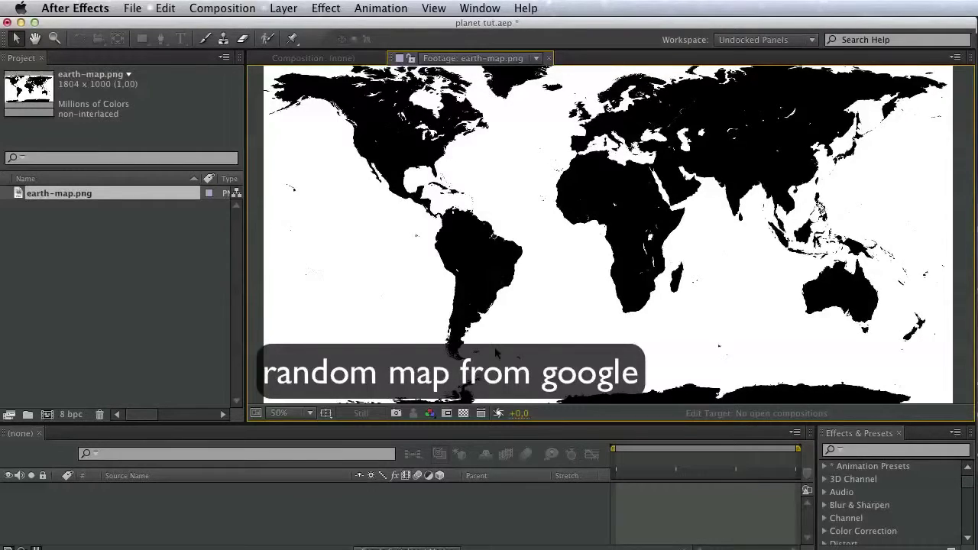
{"action": "scroll", "coordinate": [495, 349], "scroll_direction": "up", "scroll_amount": 1}
{"action": "left_click_drag", "start_coordinate": [676, 233], "coordinate": [823, 194]}
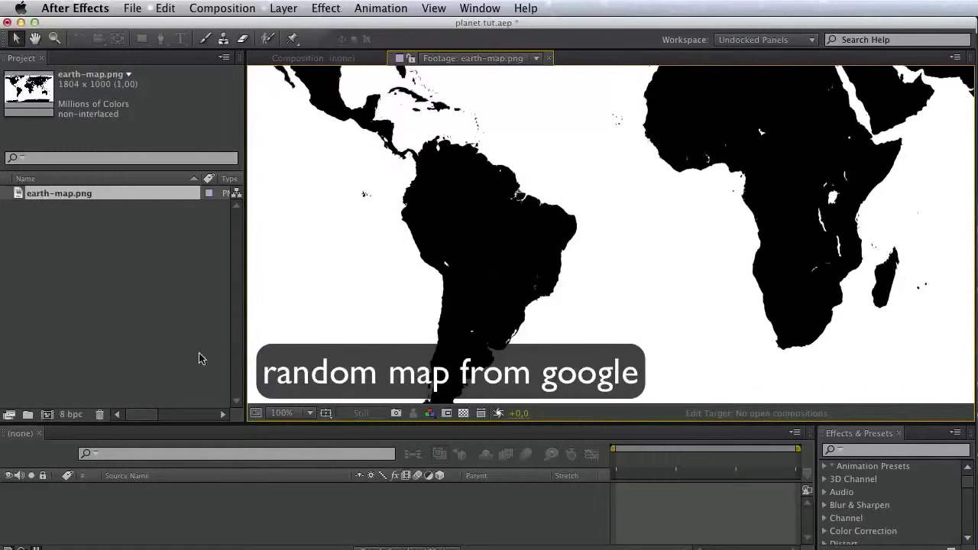
{"action": "left_click", "coordinate": [199, 360]}
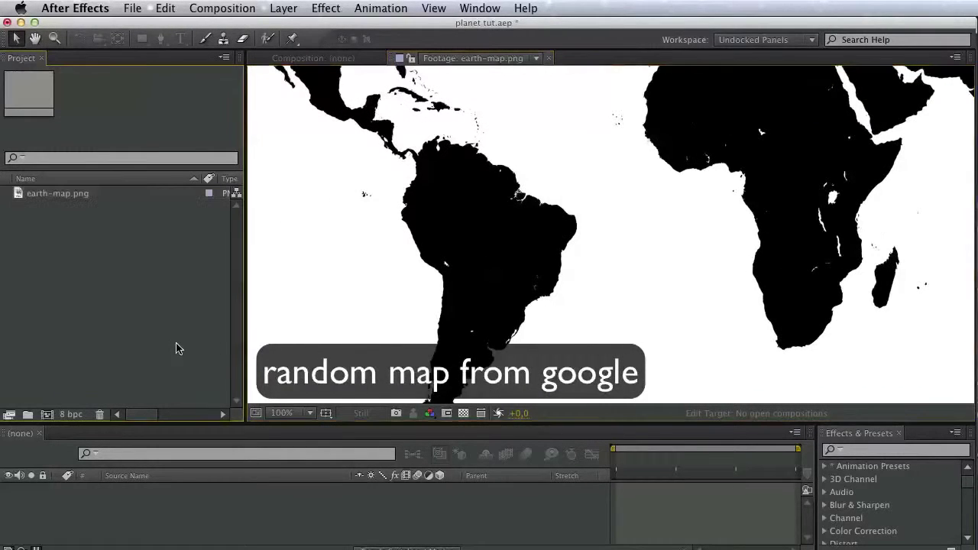
Start a new composition named Planet with a frame size of 1280 x 720 px
{"action": "left_click", "coordinate": [211, 500]}
{"action": "left_click", "coordinate": [47, 415]}
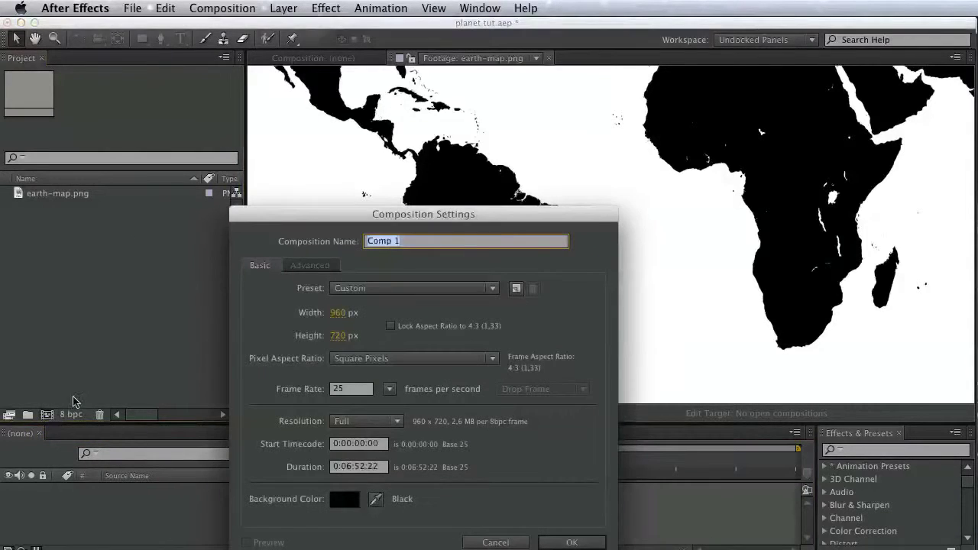
{"action": "type", "text": "Planet"}
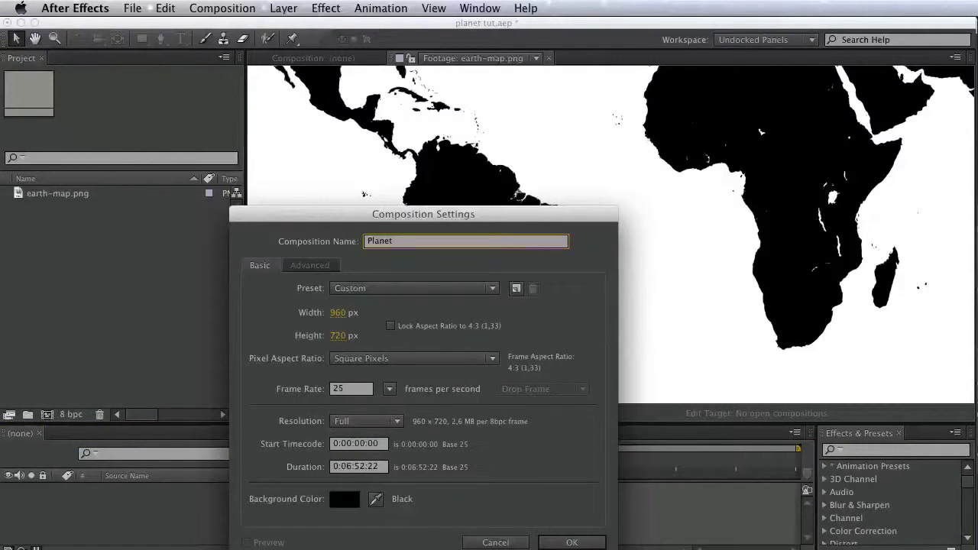
{"action": "key", "text": "Tab"}
{"action": "type", "text": "1280"}
{"action": "key", "text": "Tab"}
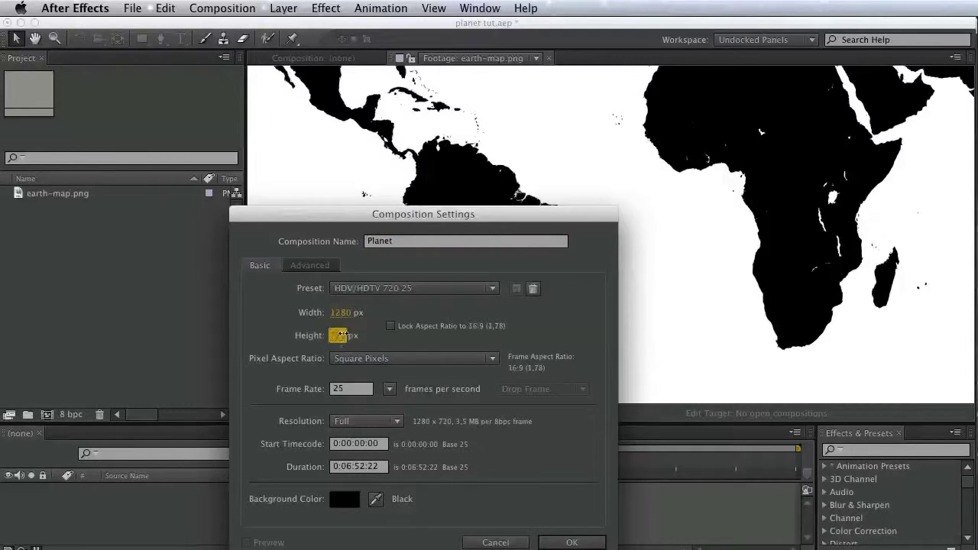
{"action": "type", "text": "720"}
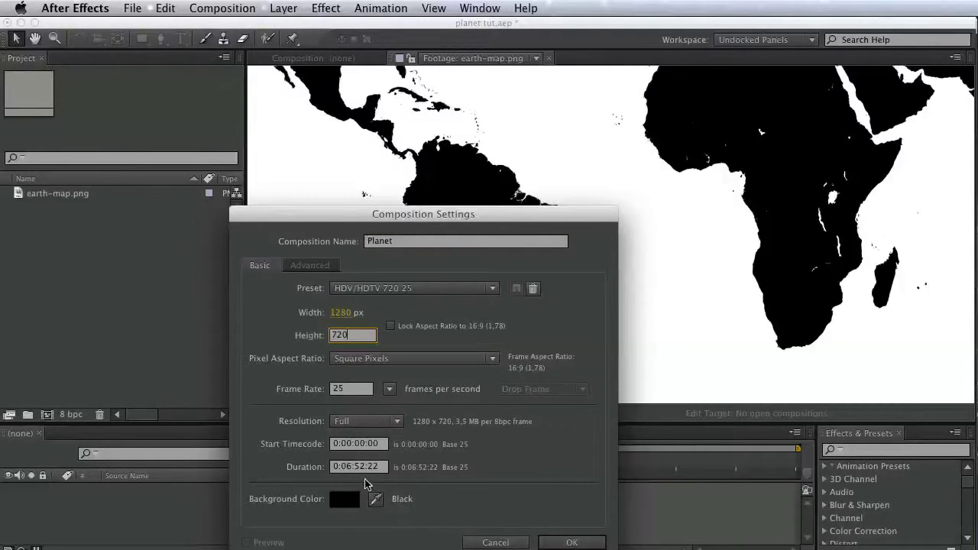
Set the composition's duration to 0:00:05:00 and create it
{"action": "left_click", "coordinate": [346, 470]}
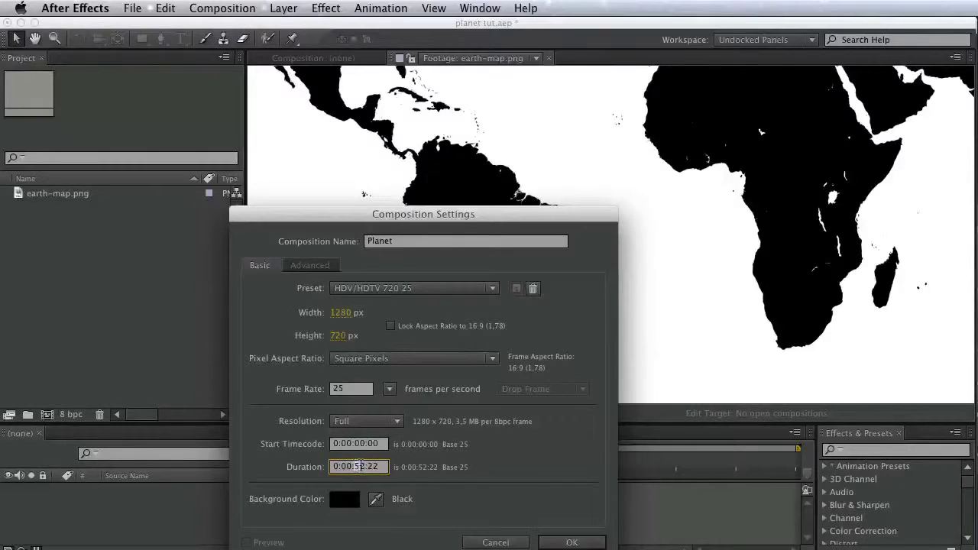
{"action": "type", "text": "05"}
{"action": "left_click_drag", "start_coordinate": [368, 467], "coordinate": [405, 466]}
{"action": "type", "text": "00"}
{"action": "left_click", "coordinate": [564, 546]}
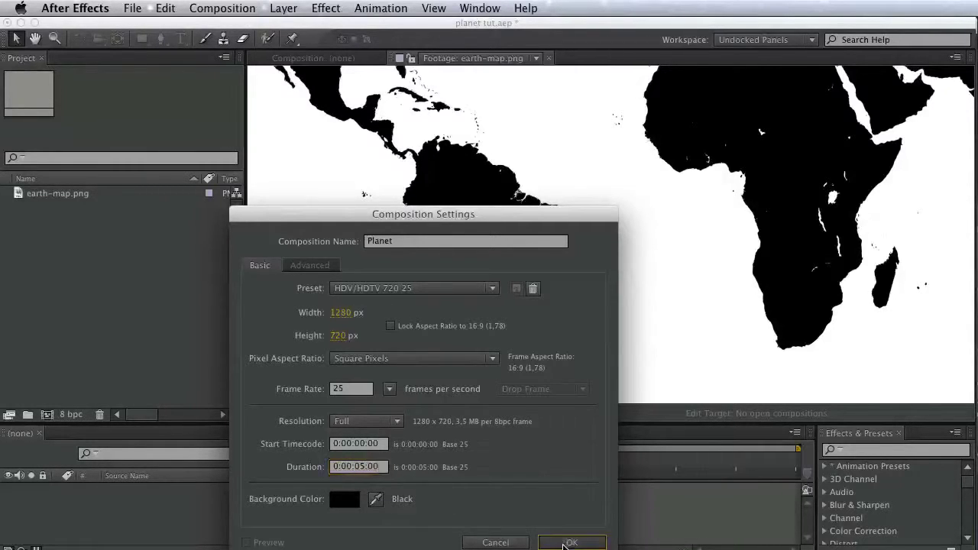
{"action": "left_click", "coordinate": [571, 543]}
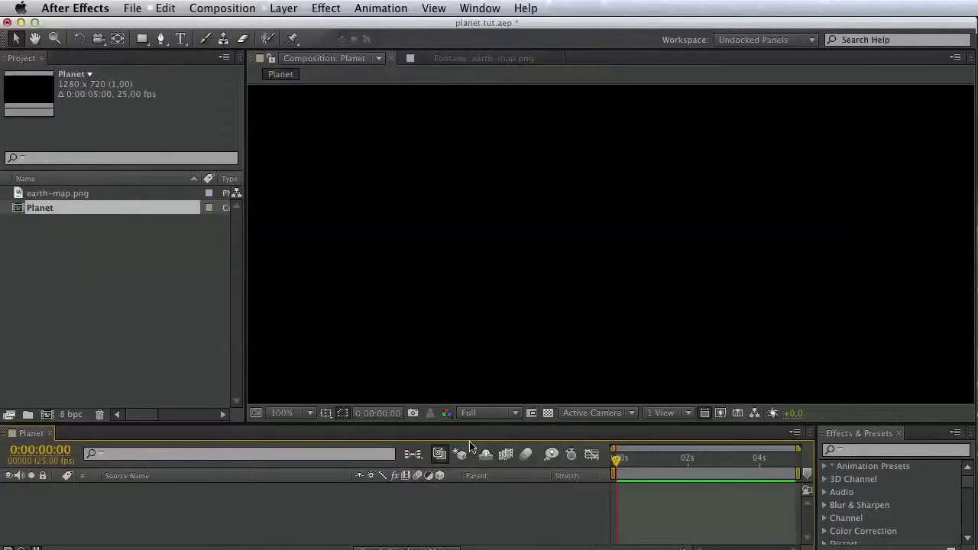
Add a black solid layer named trapcode to the Planet composition
{"action": "right_click", "coordinate": [186, 505]}
{"action": "mouse_move", "coordinate": [280, 518]}
{"action": "left_click", "coordinate": [411, 549]}
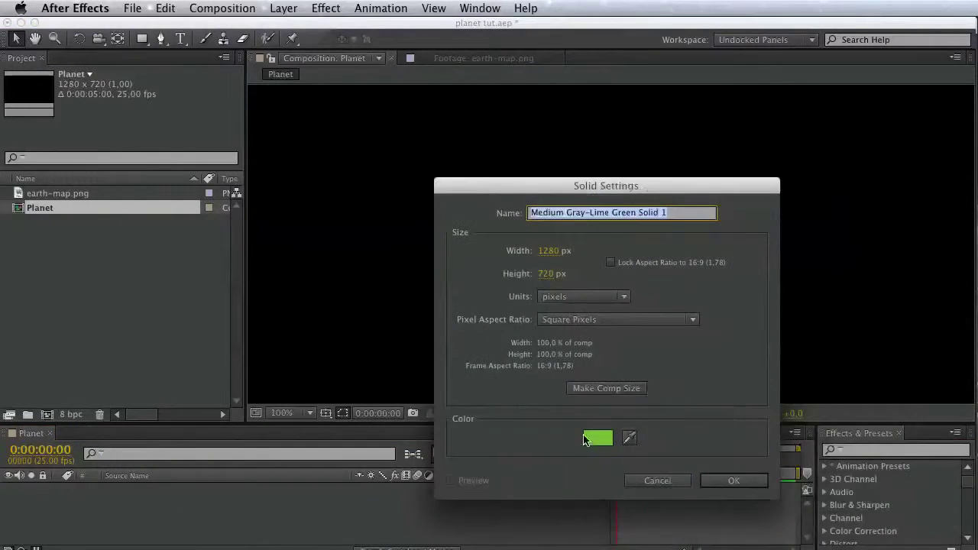
{"action": "left_click", "coordinate": [588, 441]}
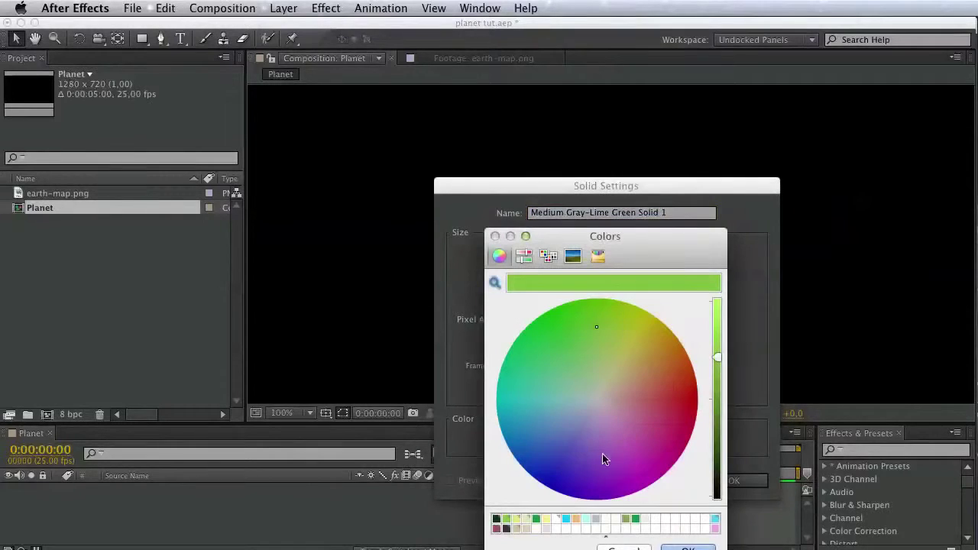
{"action": "left_click", "coordinate": [717, 499]}
{"action": "left_click", "coordinate": [690, 548]}
{"action": "left_click", "coordinate": [604, 214]}
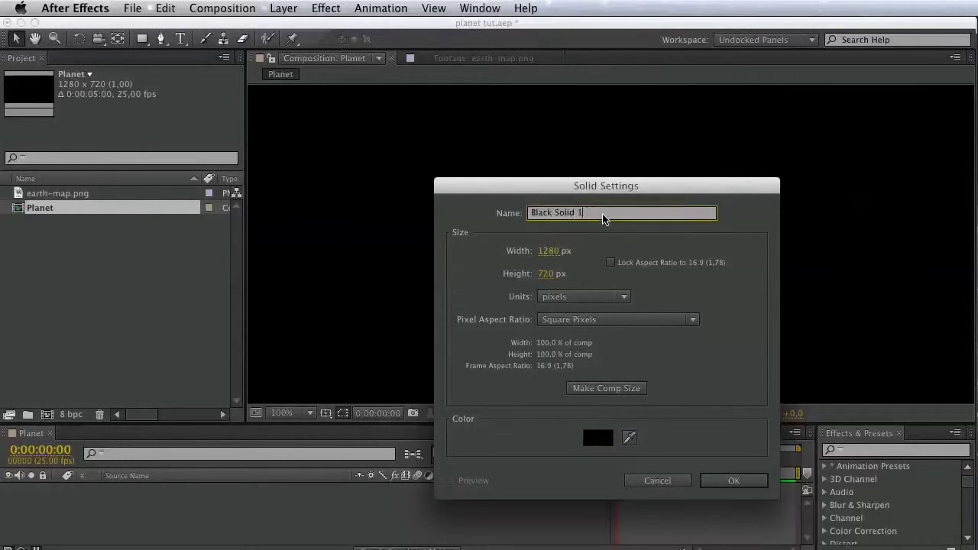
{"action": "type", "text": "trapcode"}
{"action": "left_click", "coordinate": [739, 483]}
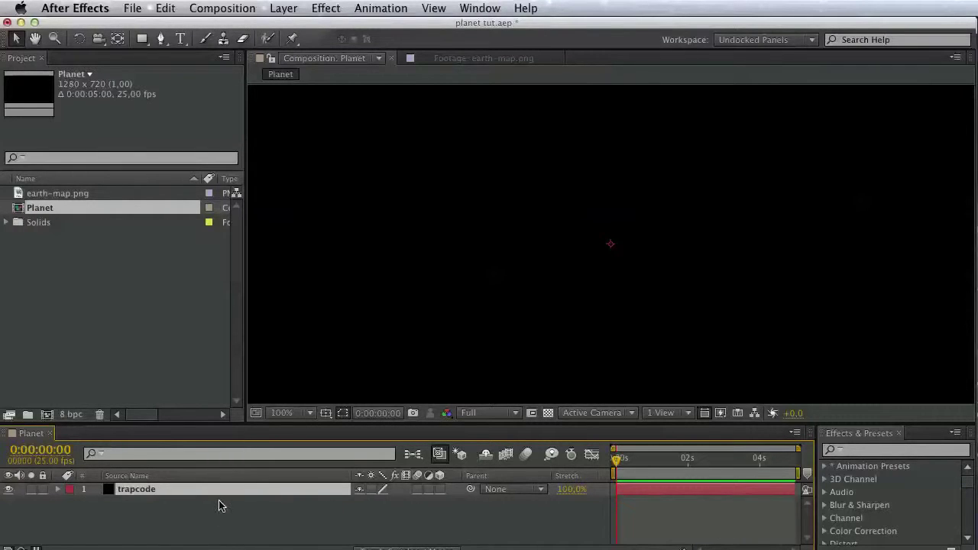
Add a second black solid named bg and place it beneath the trapcode layer, keeping the trapcode layer visible
{"action": "right_click", "coordinate": [111, 506]}
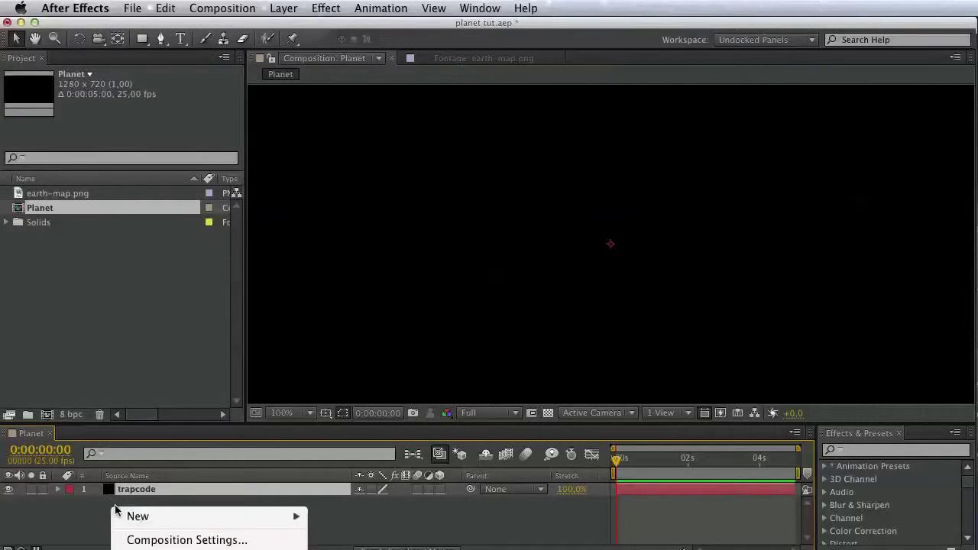
{"action": "mouse_move", "coordinate": [162, 516]}
{"action": "left_click", "coordinate": [344, 549]}
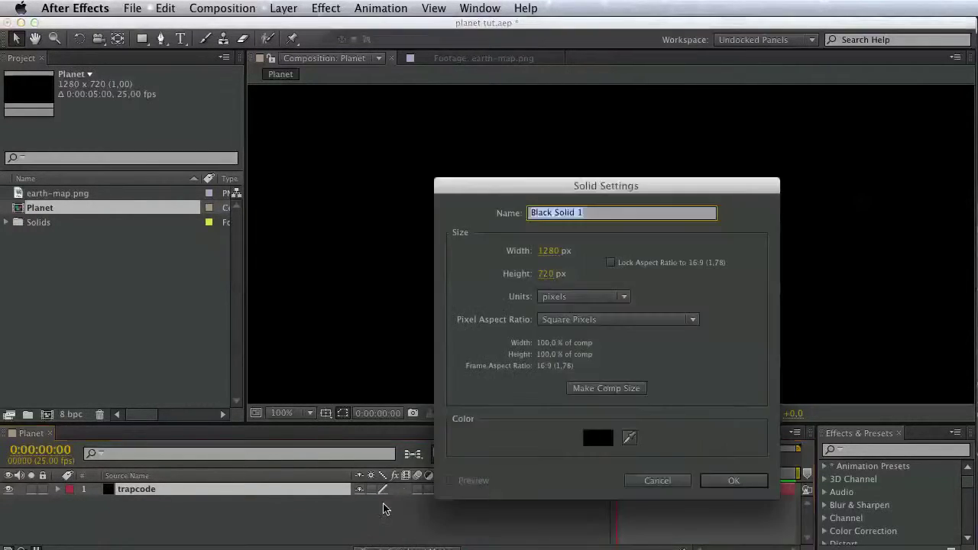
{"action": "type", "text": "bg"}
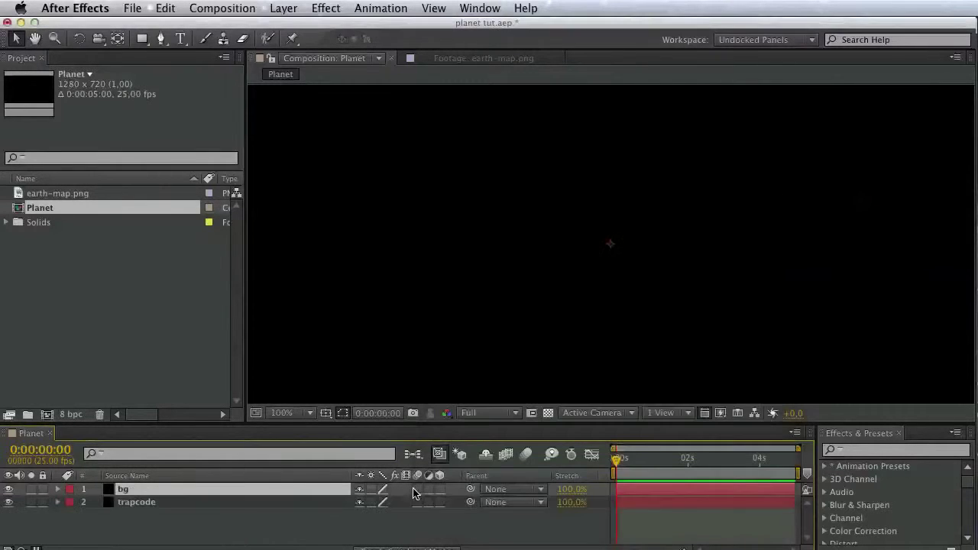
{"action": "key", "text": "Return"}
{"action": "left_click_drag", "start_coordinate": [238, 489], "coordinate": [239, 514]}
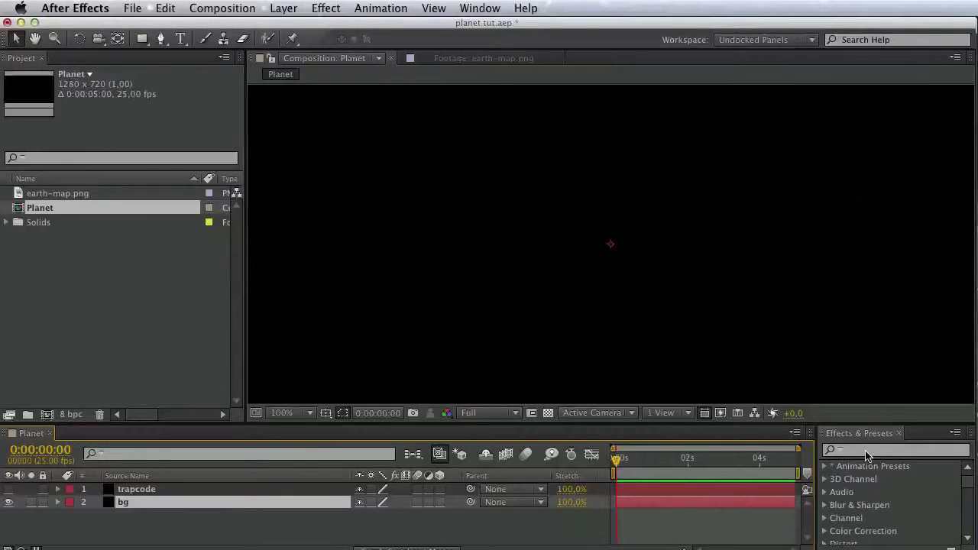
{"action": "left_click", "coordinate": [8, 489]}
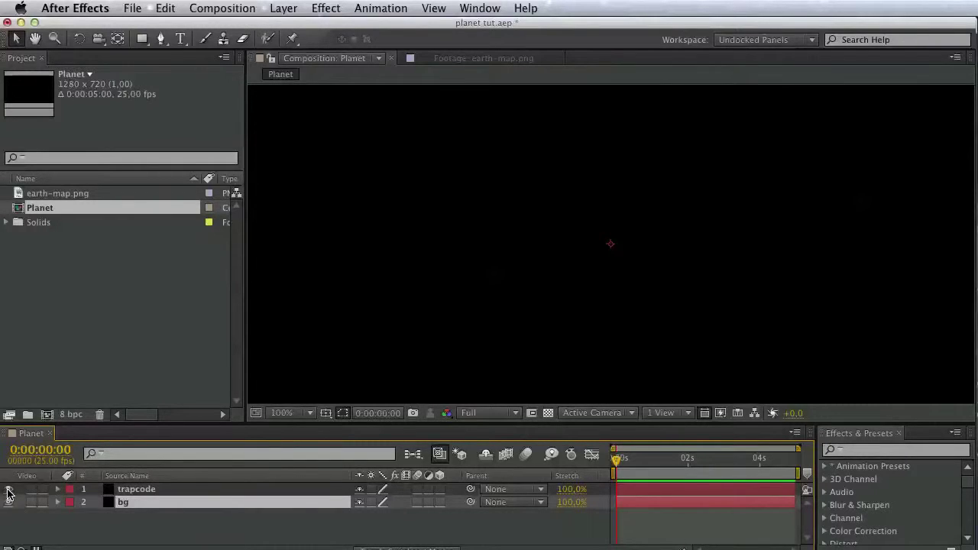
Find the Trapcode Form effect and apply it to the trapcode layer
{"action": "left_click", "coordinate": [115, 491]}
{"action": "left_click", "coordinate": [879, 451]}
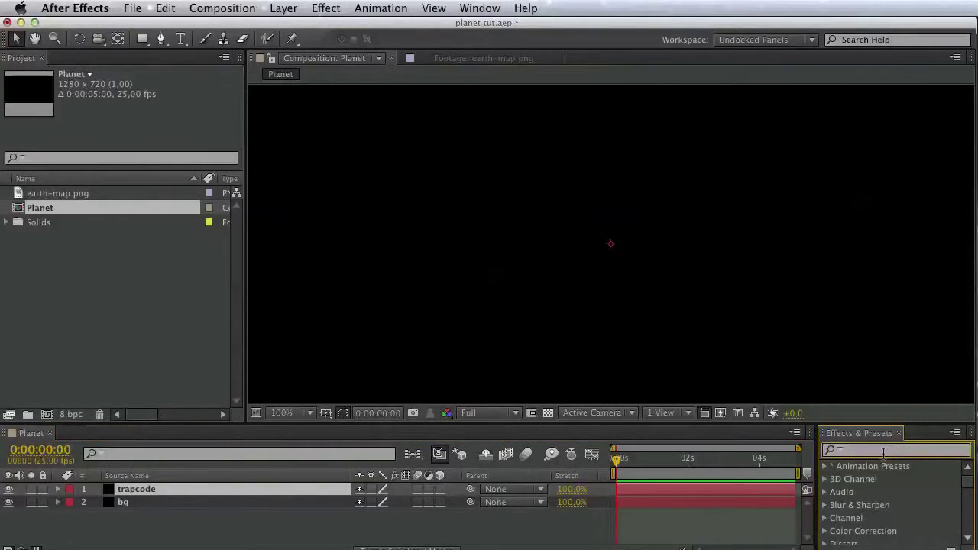
{"action": "type", "text": "form"}
{"action": "left_click_drag", "start_coordinate": [972, 504], "coordinate": [961, 532]}
{"action": "double_click", "coordinate": [869, 539]}
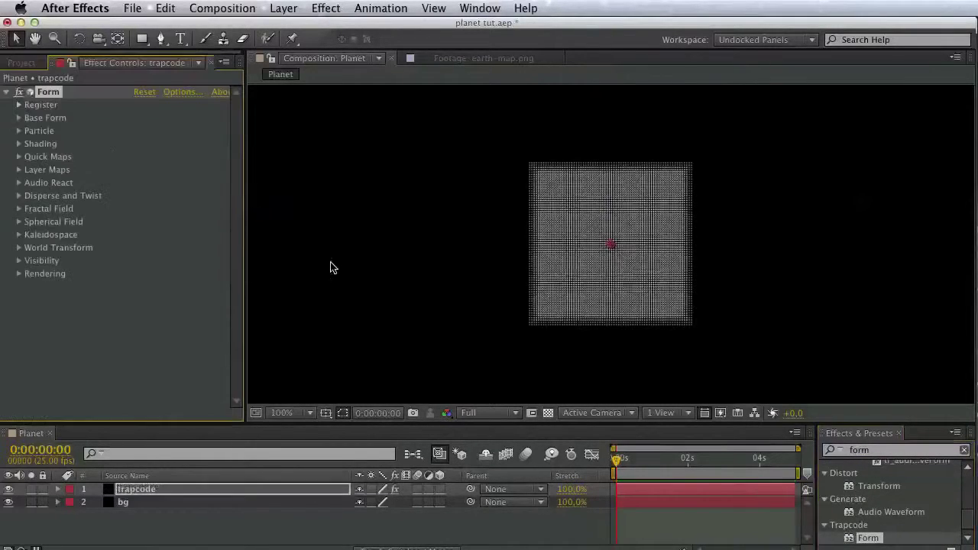
Change the Form effect's base form to Sphere - Layered
{"action": "left_click", "coordinate": [19, 119]}
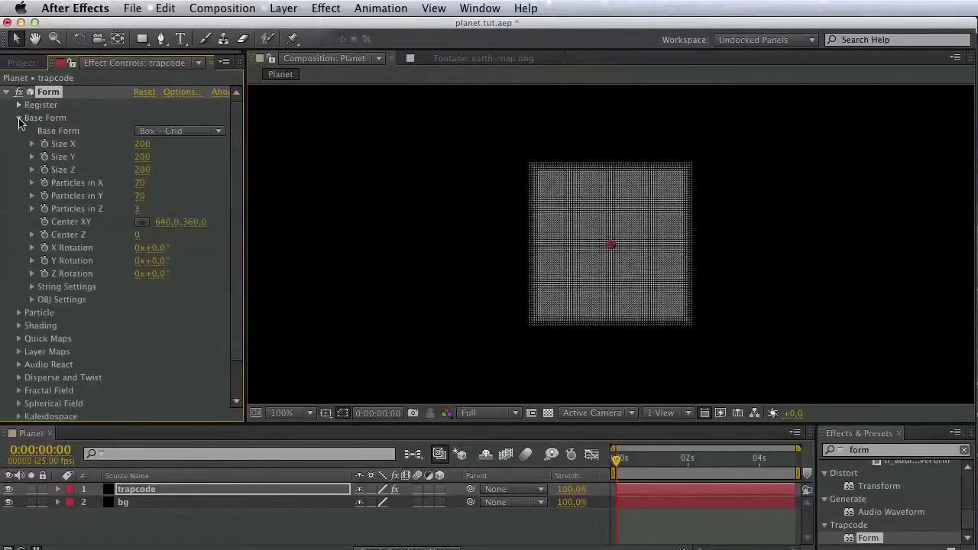
{"action": "left_click", "coordinate": [152, 131]}
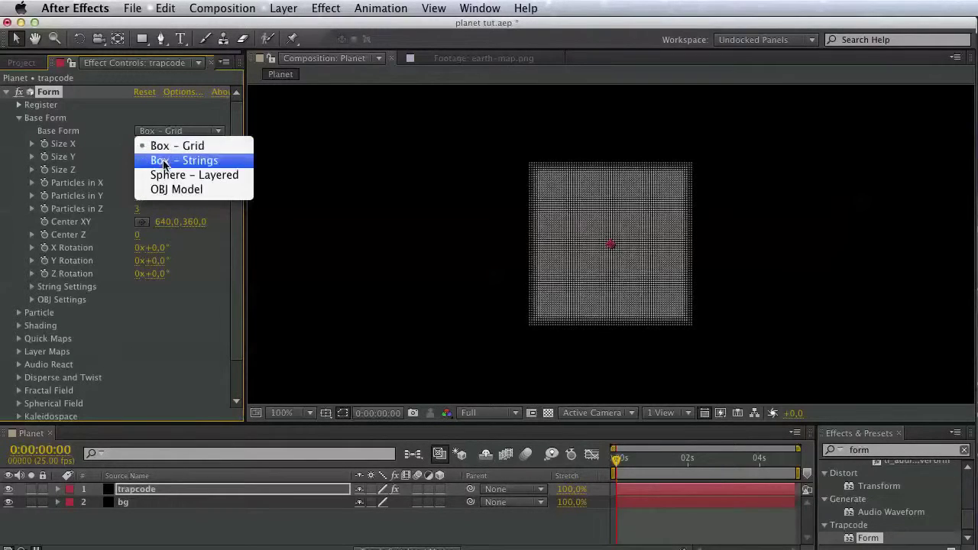
{"action": "left_click", "coordinate": [162, 175]}
Set the sphere's Size X, Size Y and Size Z to 700 each
{"action": "left_click", "coordinate": [142, 144]}
{"action": "type", "text": "700"}
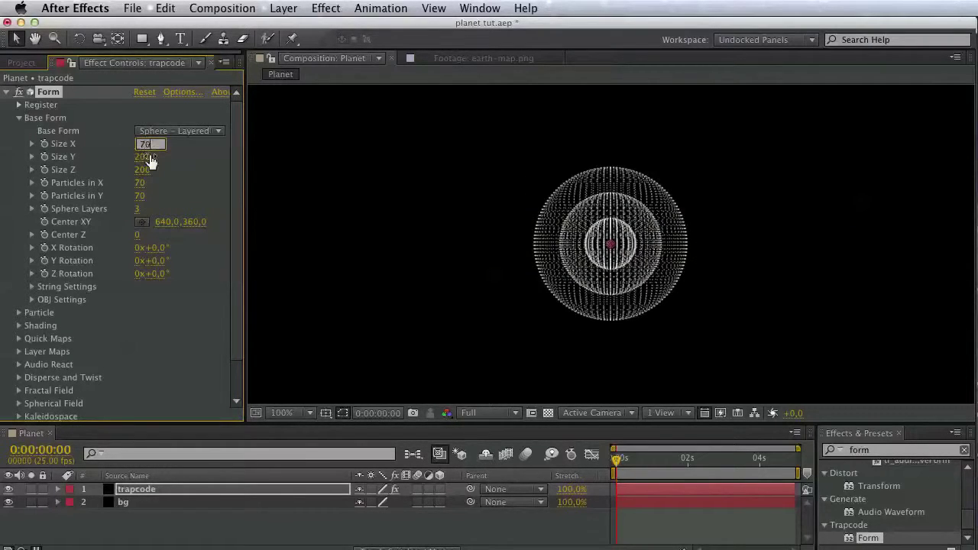
{"action": "key", "text": "Return"}
{"action": "left_click", "coordinate": [148, 159]}
{"action": "type", "text": "700"}
{"action": "key", "text": "Tab"}
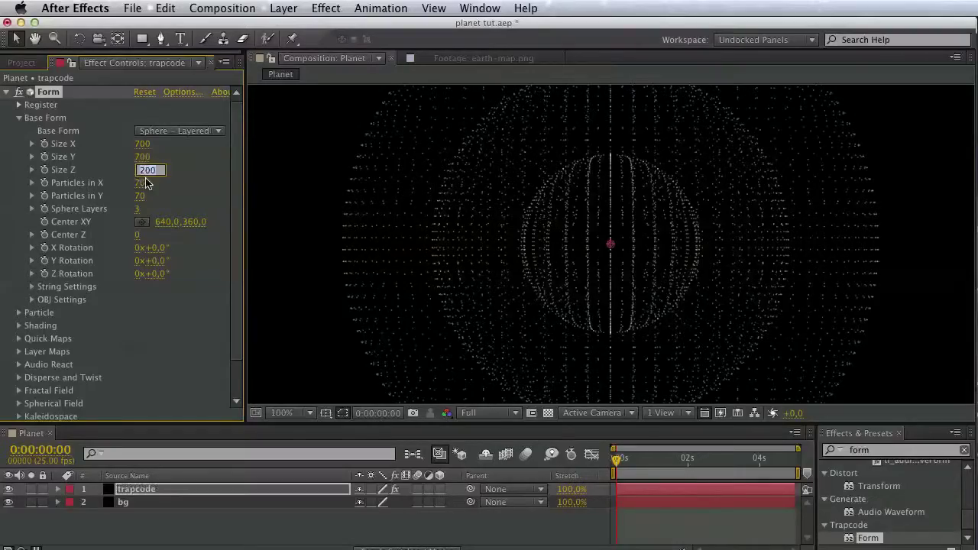
{"action": "type", "text": "700"}
{"action": "key", "text": "Return"}
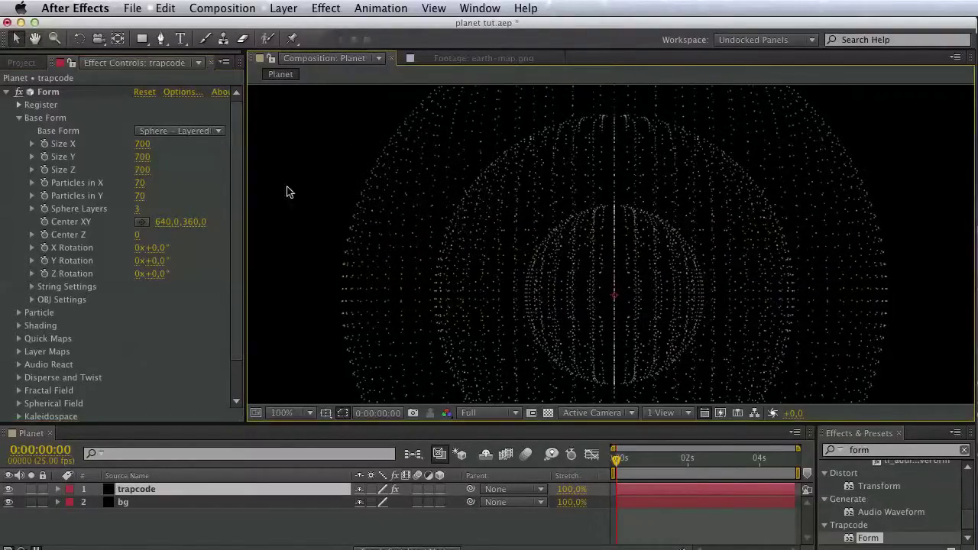
Reduce the Form effect's Sphere Layers to 1
{"action": "left_click", "coordinate": [33, 209]}
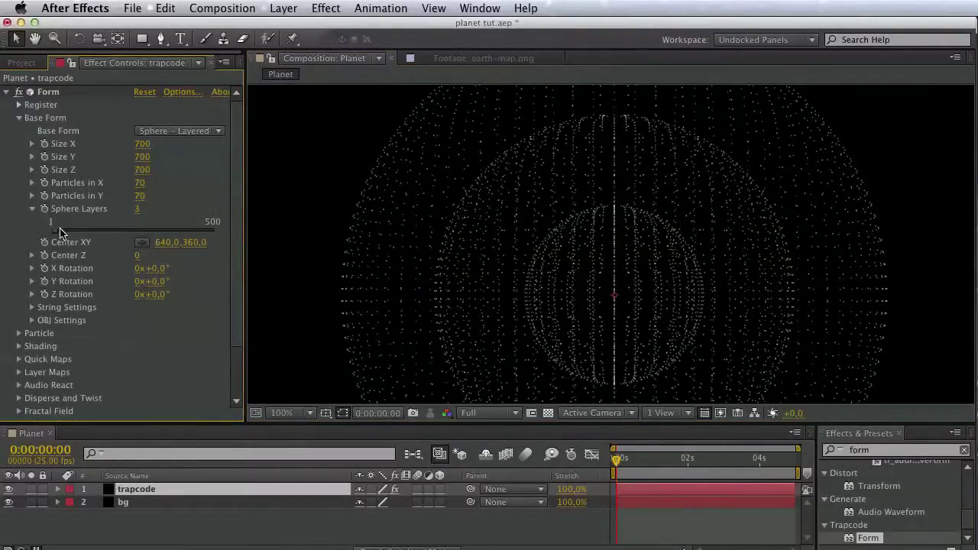
{"action": "left_click_drag", "start_coordinate": [53, 230], "coordinate": [22, 233]}
{"action": "left_click", "coordinate": [32, 203]}
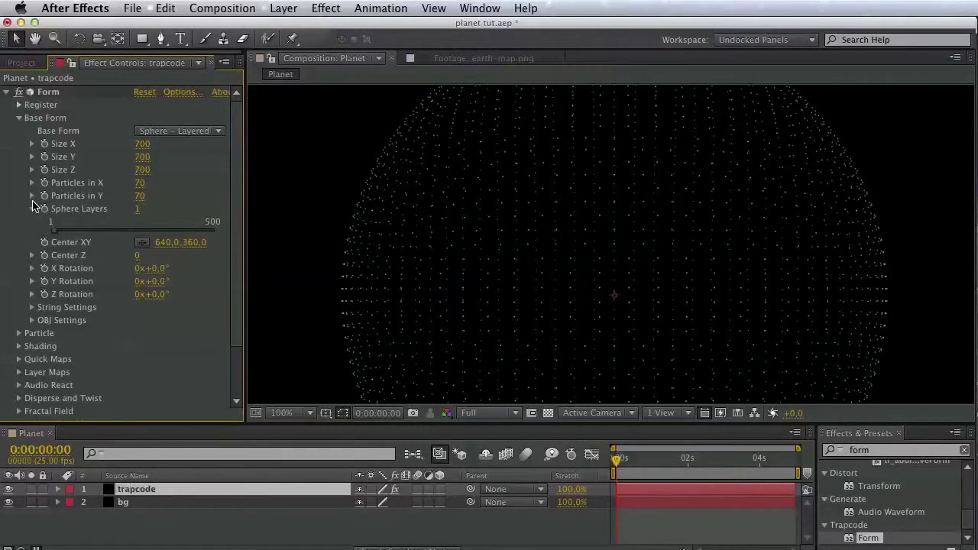
{"action": "left_click", "coordinate": [33, 209]}
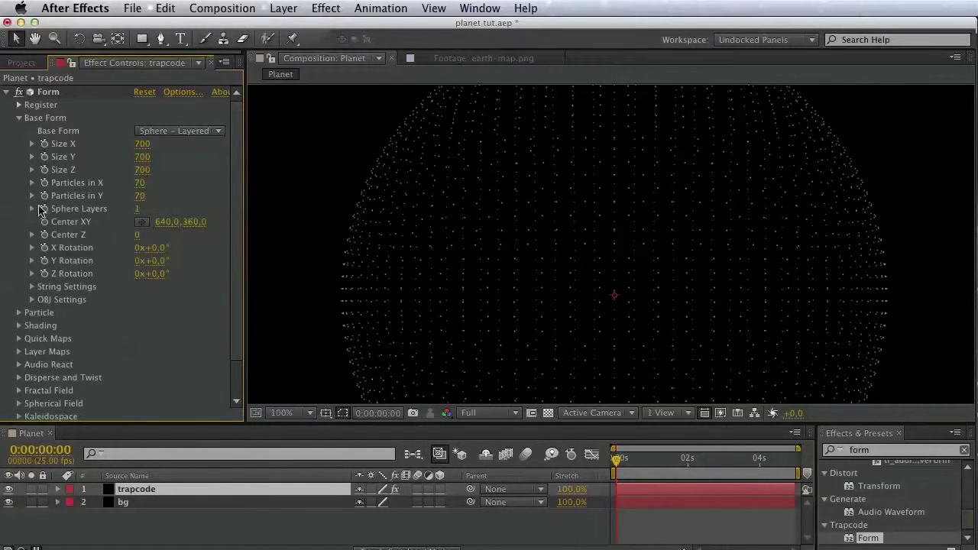
Set the sphere's Particles in X to 300 and Particles in Y to 600
{"action": "left_click", "coordinate": [140, 186]}
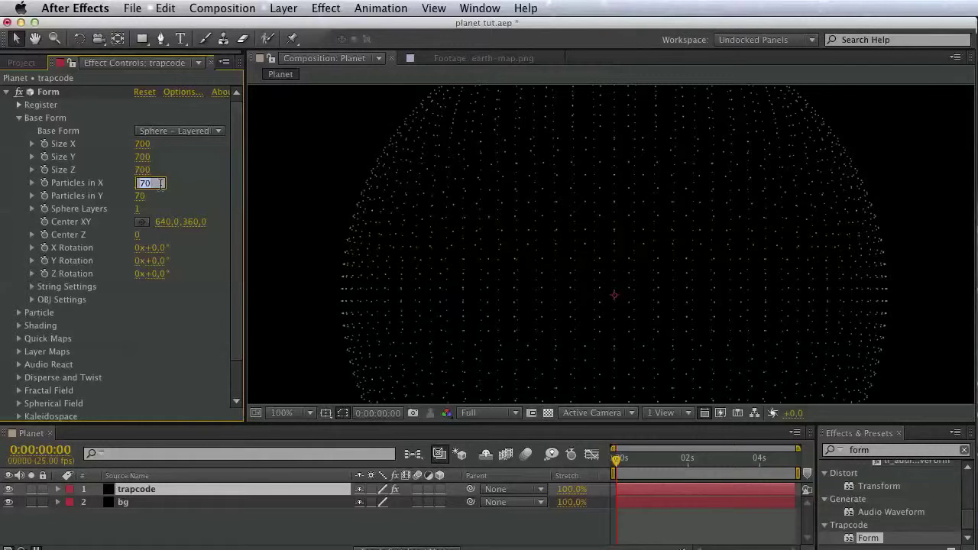
{"action": "type", "text": "300"}
{"action": "key", "text": "Return"}
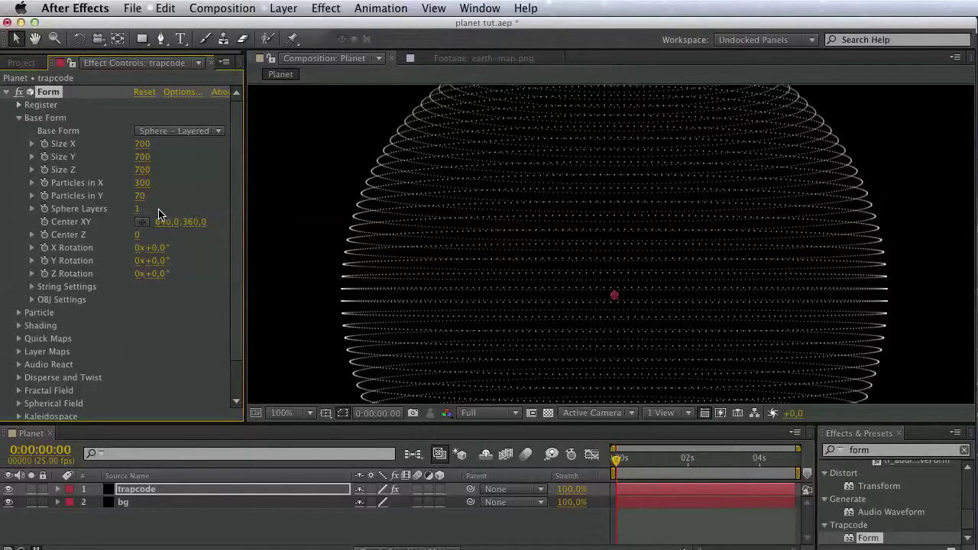
{"action": "left_click", "coordinate": [141, 198]}
{"action": "key", "text": "Return"}
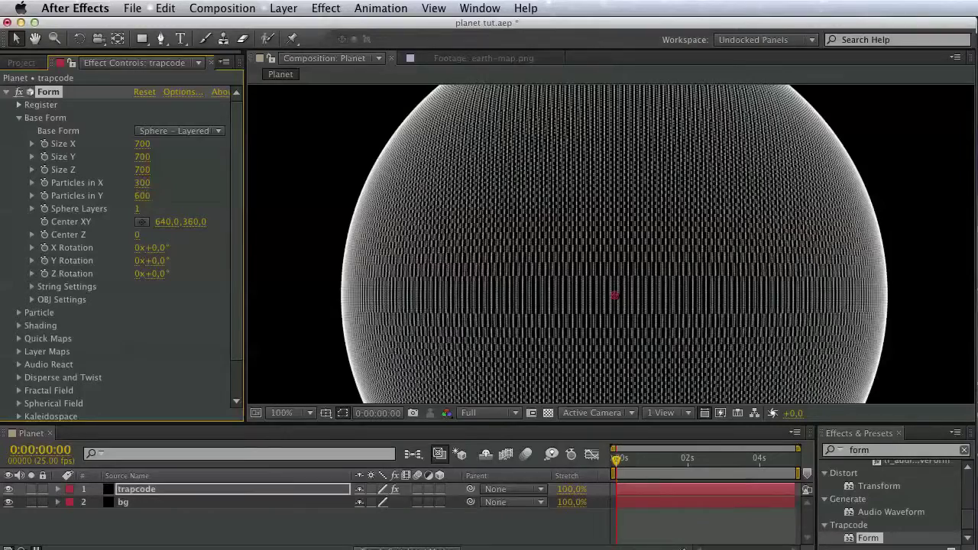
Set the sphere's Particles in Y to 300 and Particles in X to 600
{"action": "left_click", "coordinate": [32, 196]}
{"action": "left_click_drag", "start_coordinate": [216, 218], "coordinate": [107, 217]}
{"action": "left_click", "coordinate": [145, 197]}
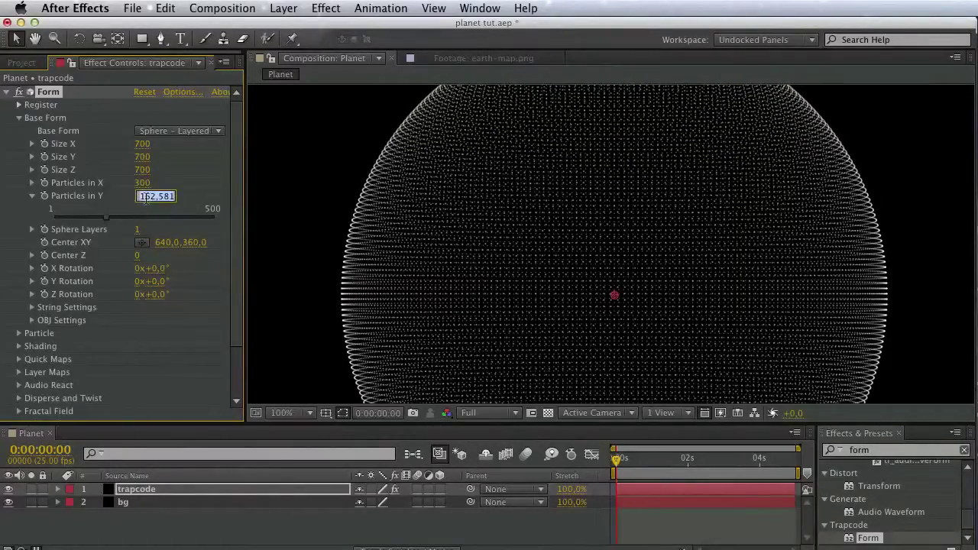
{"action": "type", "text": "300"}
{"action": "key", "text": "Return"}
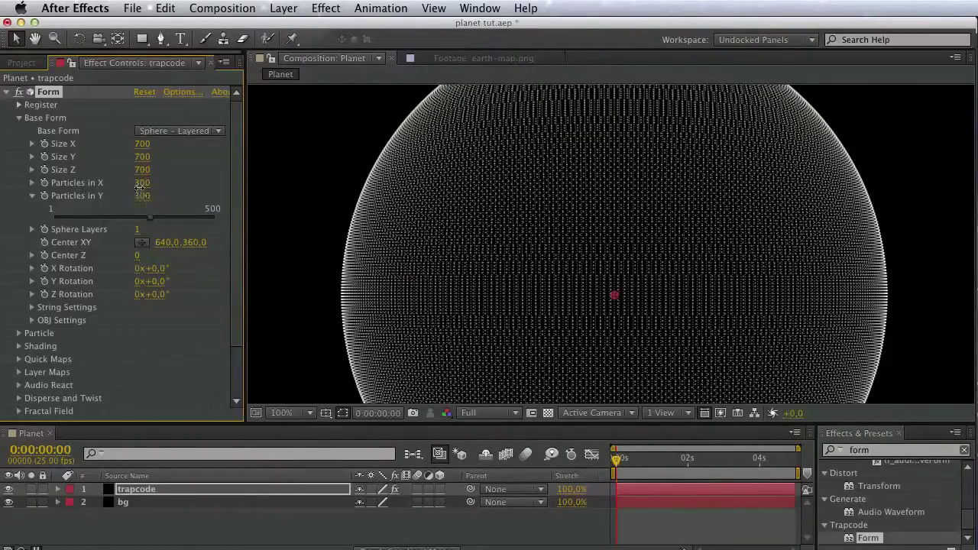
{"action": "left_click", "coordinate": [142, 183]}
{"action": "type", "text": "600"}
{"action": "key", "text": "Return"}
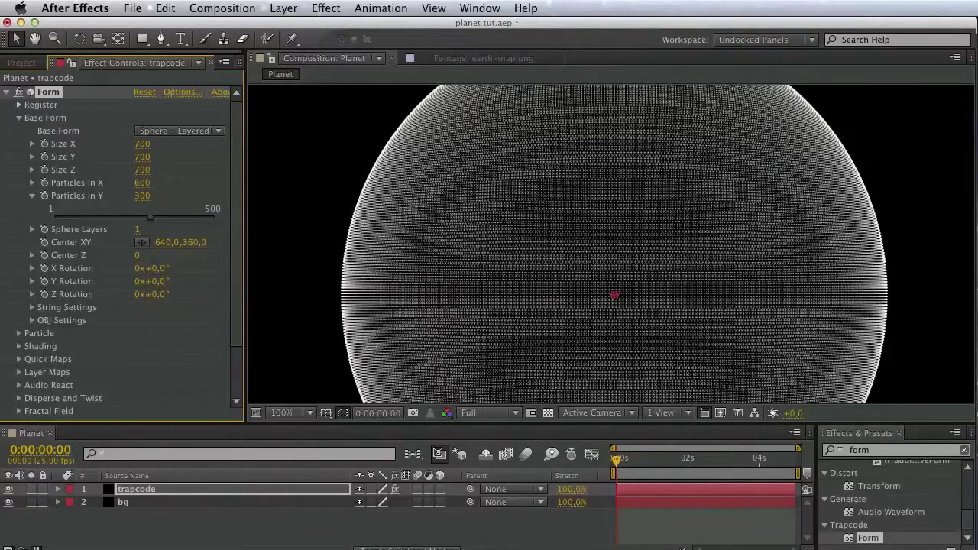
Set the sphere's Particles in Y to 150 and Particles in X to 300
{"action": "left_click_drag", "start_coordinate": [481, 183], "coordinate": [453, 170]}
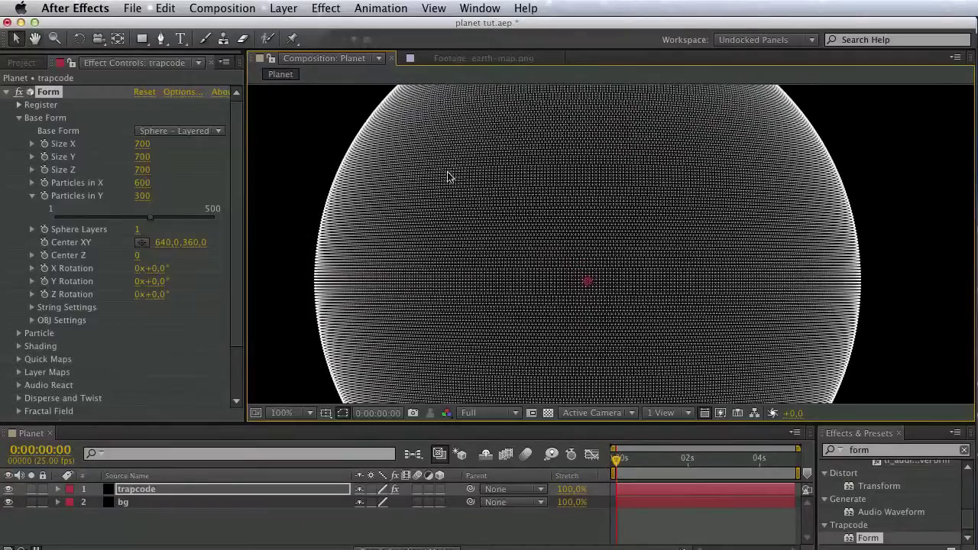
{"action": "left_click", "coordinate": [143, 196]}
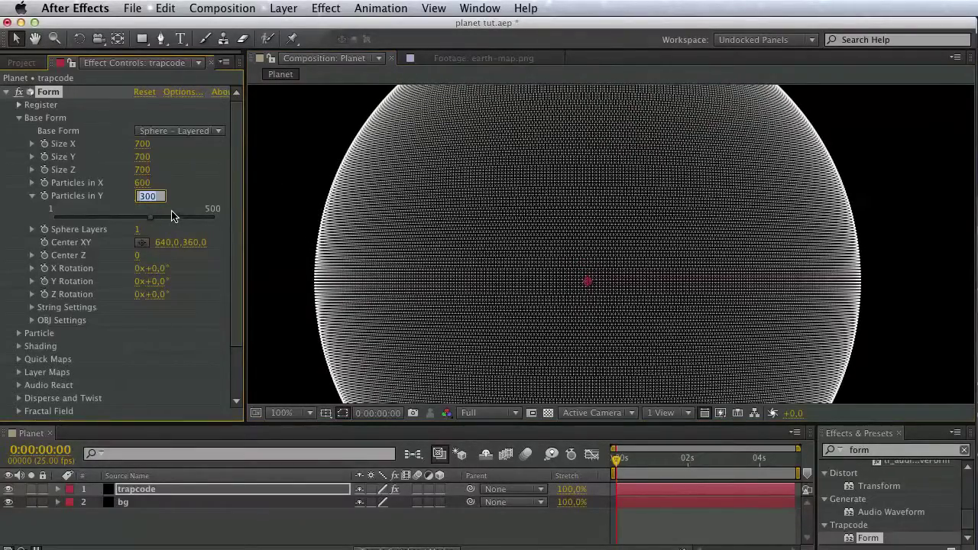
{"action": "type", "text": "150"}
{"action": "left_click", "coordinate": [143, 183]}
{"action": "key", "text": "Return"}
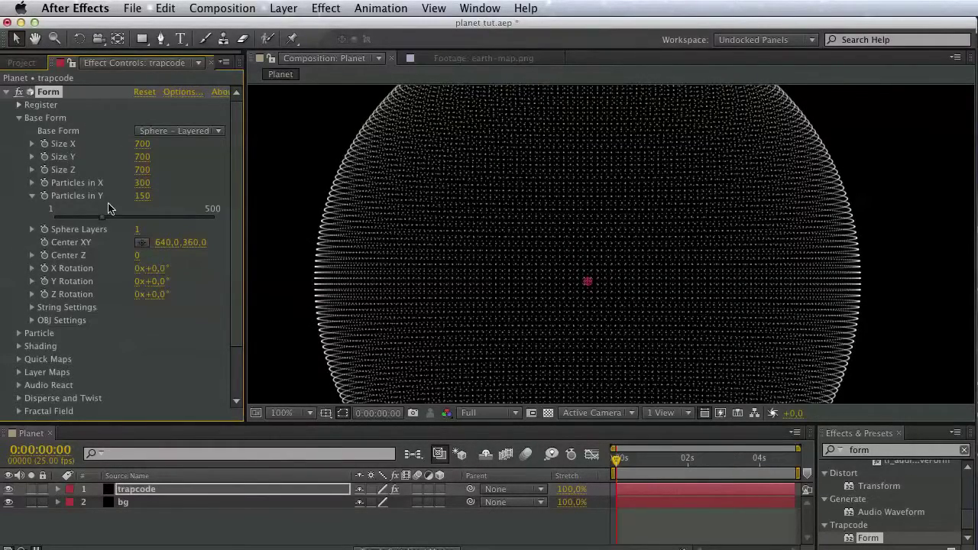
Open the Form effect's Particle settings and set the particle Size to 1
{"action": "scroll", "coordinate": [77, 291], "scroll_direction": "down", "scroll_amount": 3}
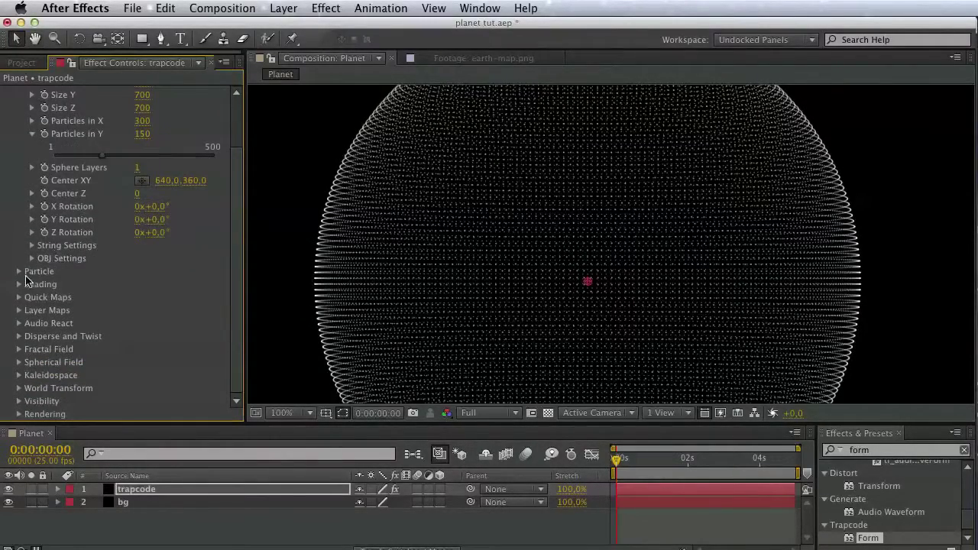
{"action": "left_click", "coordinate": [18, 272]}
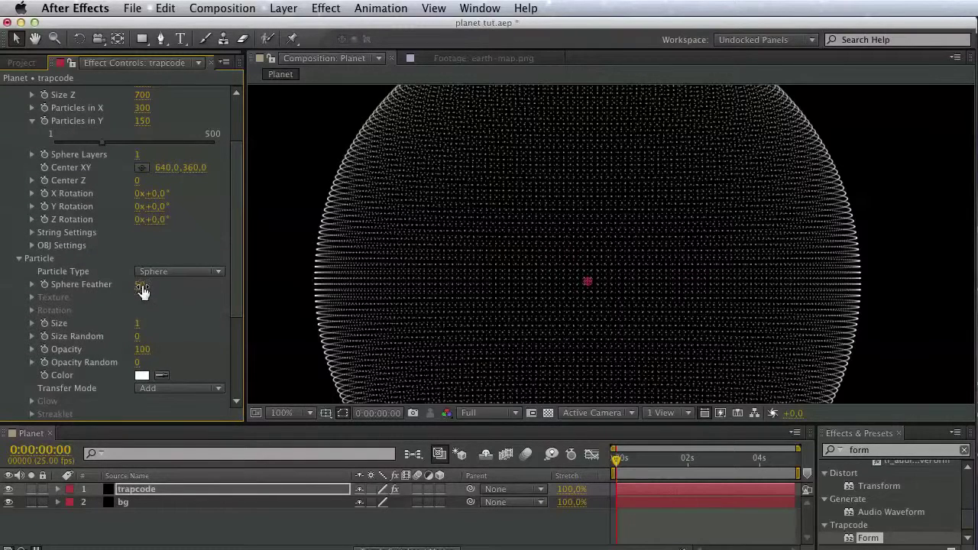
{"action": "left_click", "coordinate": [140, 324]}
{"action": "type", "text": "1.3"}
{"action": "key", "text": "Return"}
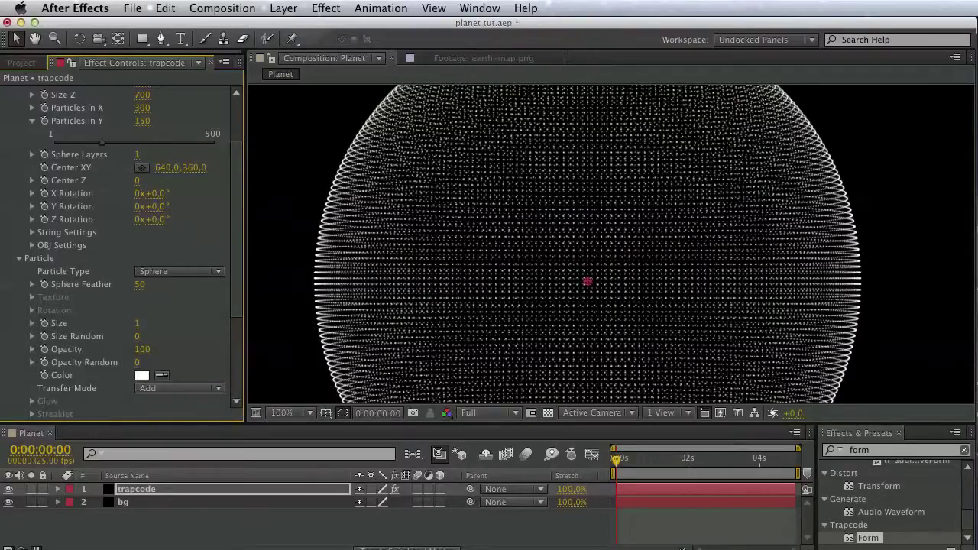
Change the particle Color from white to the saved light pink-violet swatch
{"action": "left_click", "coordinate": [141, 376]}
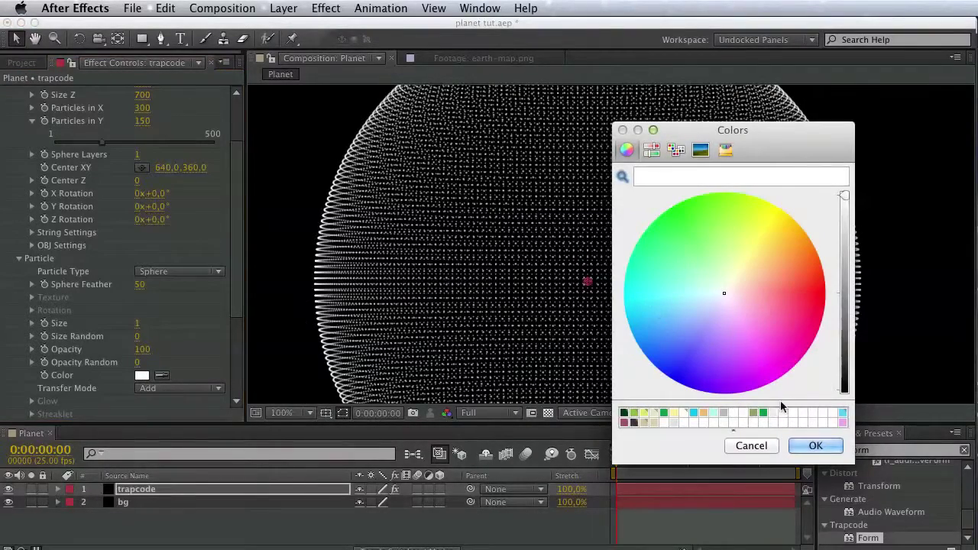
{"action": "left_click", "coordinate": [844, 421]}
{"action": "left_click", "coordinate": [844, 423]}
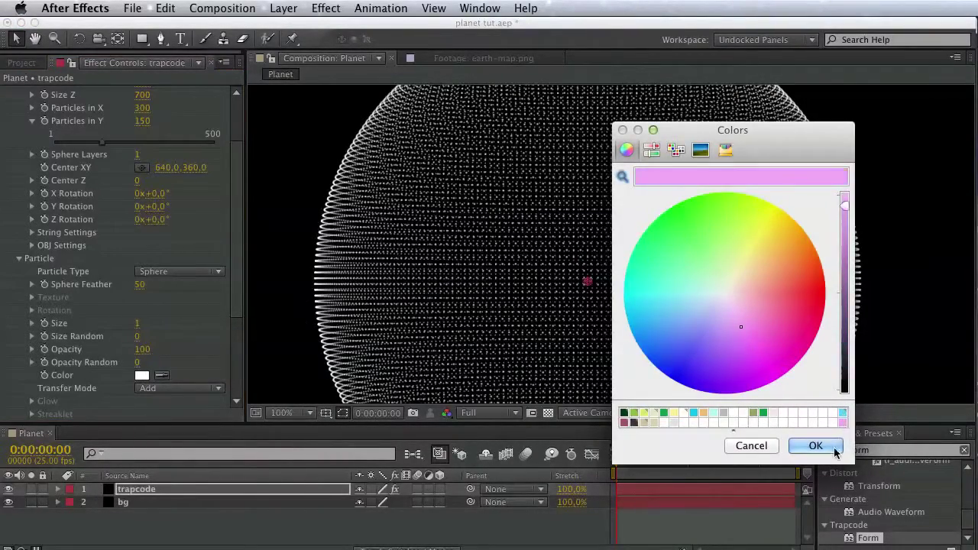
{"action": "left_click", "coordinate": [828, 446]}
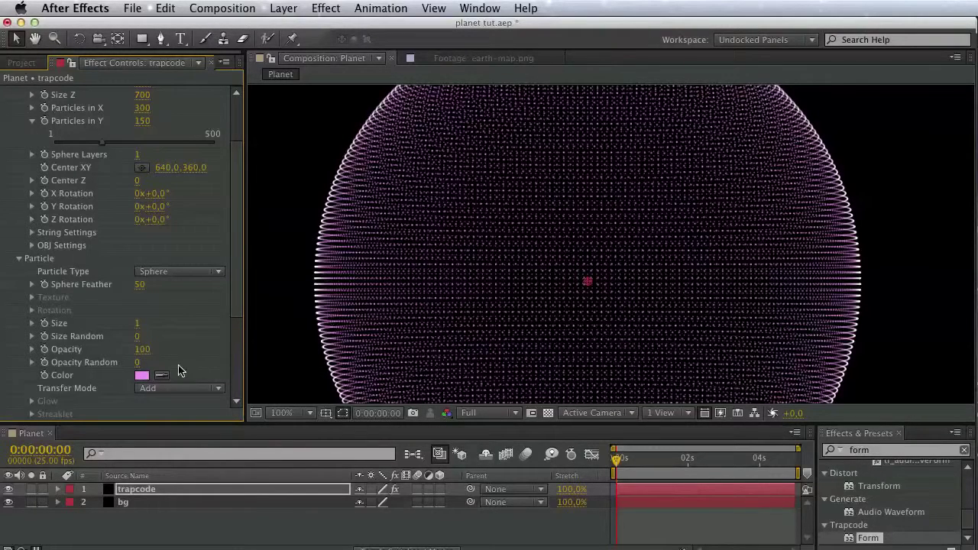
Compare the Screen and Lighten transfer modes for the particles and set Transfer Mode to Screen
{"action": "left_click", "coordinate": [180, 389]}
{"action": "left_click", "coordinate": [177, 433]}
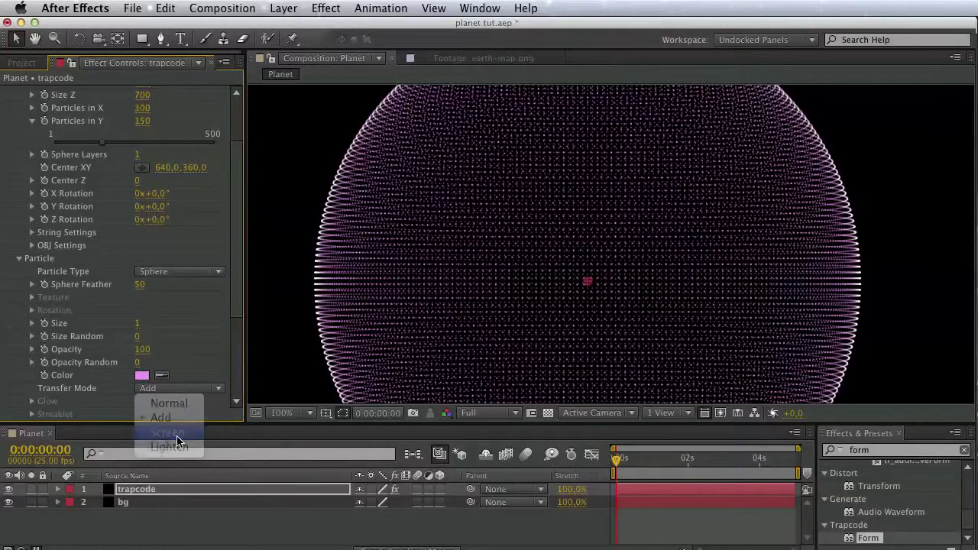
{"action": "left_click", "coordinate": [183, 393]}
{"action": "left_click", "coordinate": [179, 442]}
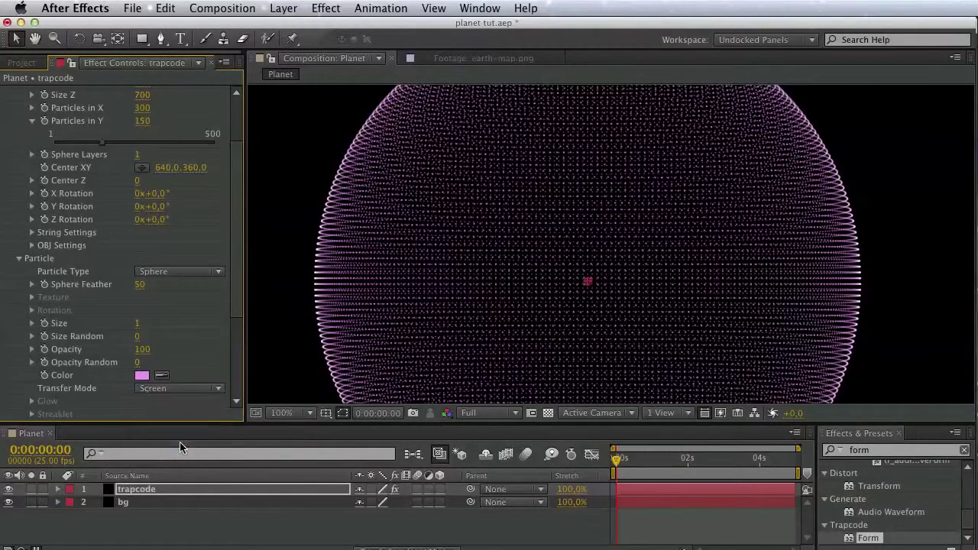
{"action": "left_click", "coordinate": [187, 393]}
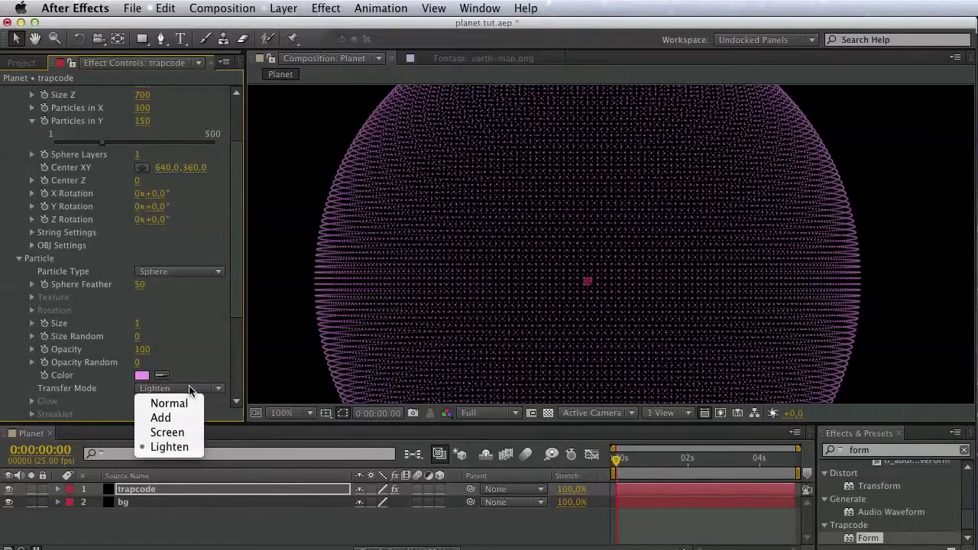
{"action": "left_click", "coordinate": [186, 430]}
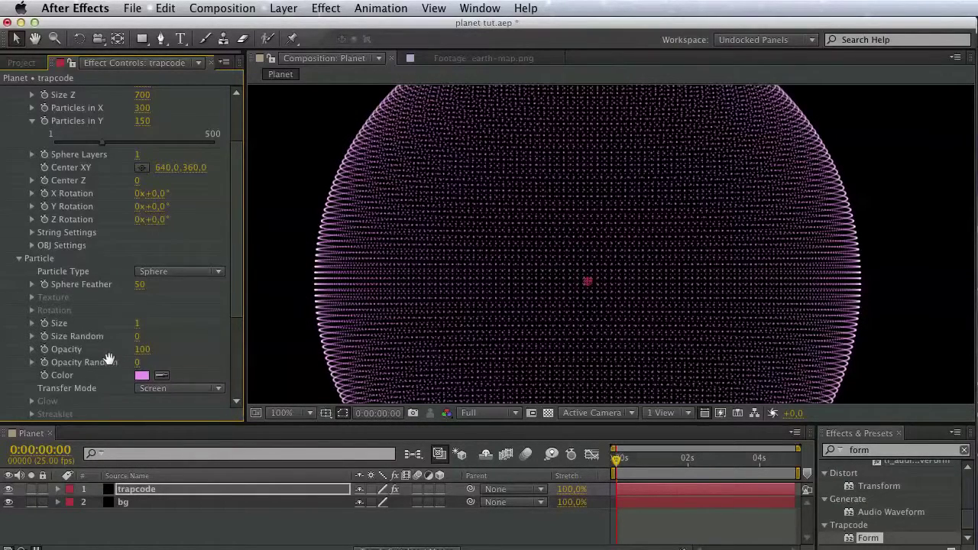
Add earth-map.png to the Planet composition beneath the bg layer and hide it
{"action": "scroll", "coordinate": [109, 360], "scroll_direction": "down", "scroll_amount": 5}
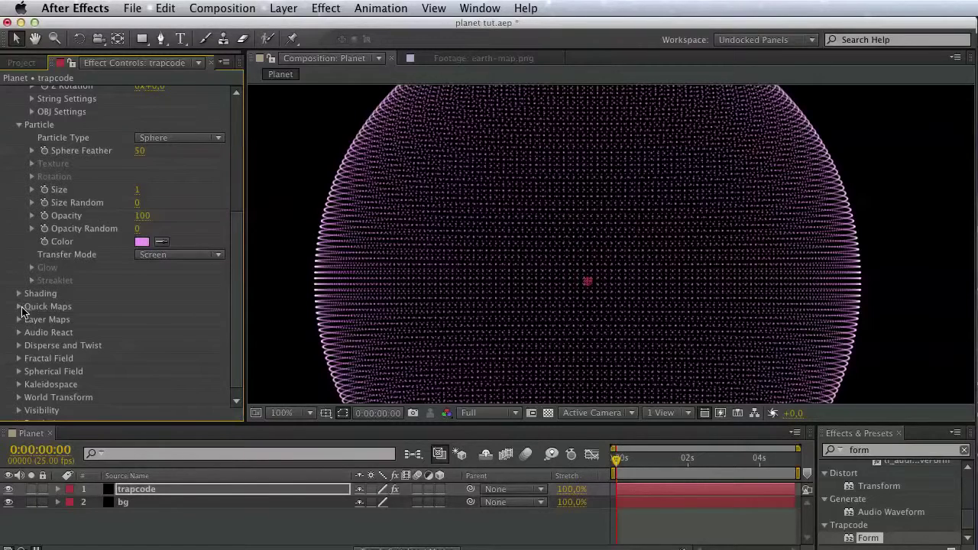
{"action": "left_click", "coordinate": [21, 63]}
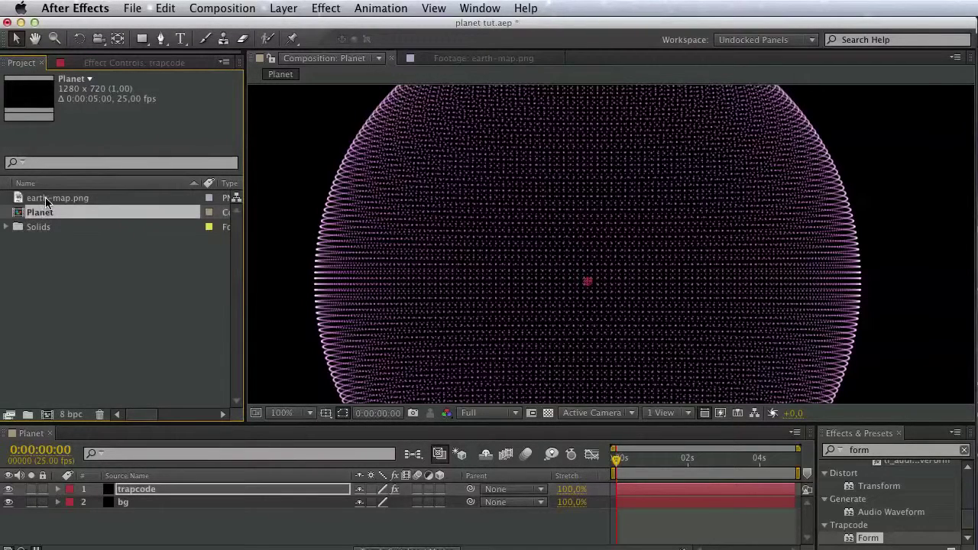
{"action": "left_click", "coordinate": [45, 198]}
{"action": "left_click_drag", "start_coordinate": [75, 327], "coordinate": [47, 522]}
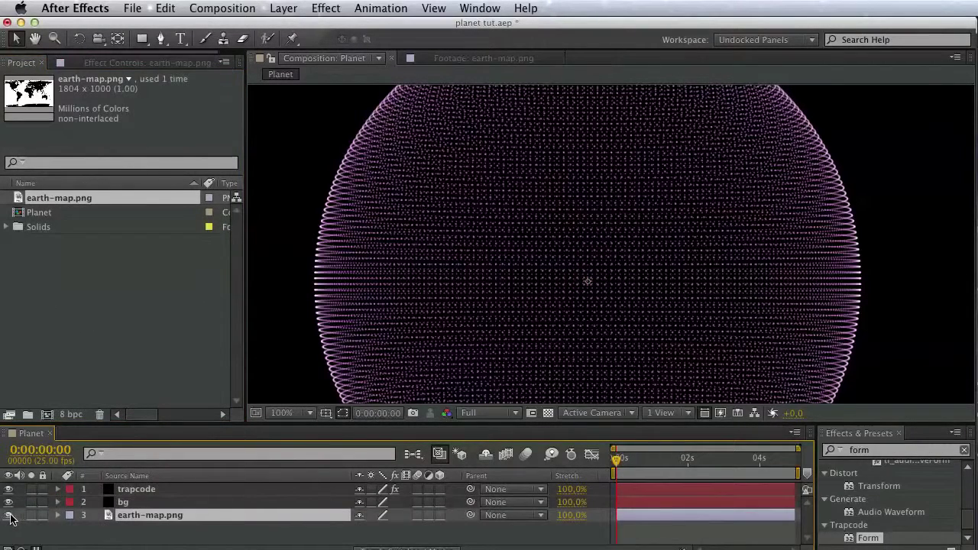
{"action": "left_click", "coordinate": [9, 516]}
Assign earth-map.png as the Size layer map of the trapcode layer's Form effect and invert the map
{"action": "left_click", "coordinate": [140, 492]}
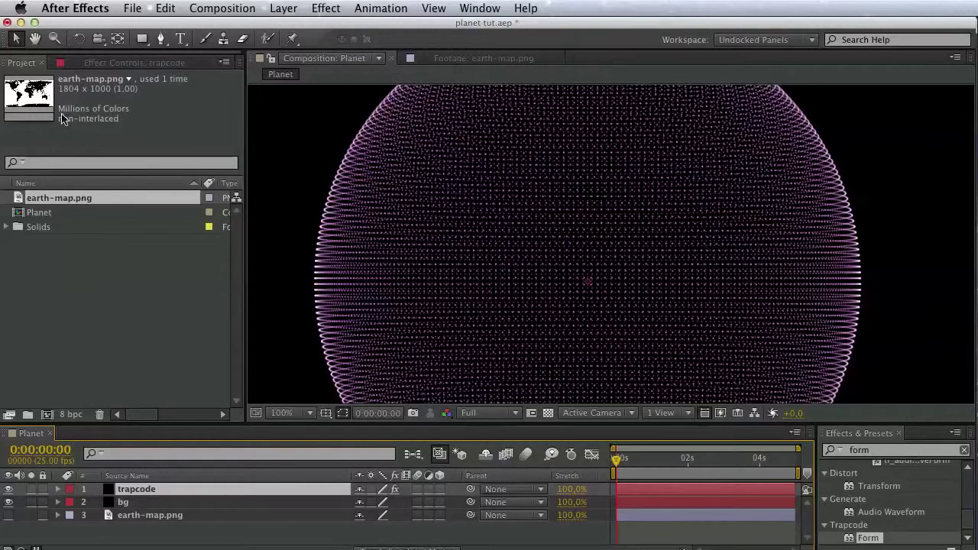
{"action": "left_click", "coordinate": [80, 62]}
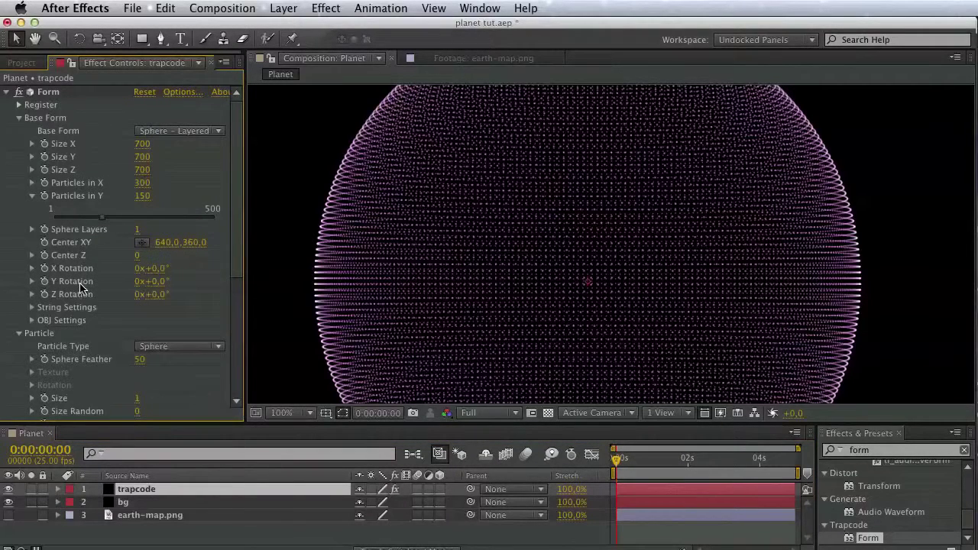
{"action": "scroll", "coordinate": [68, 306], "scroll_direction": "down", "scroll_amount": 5}
{"action": "scroll", "coordinate": [67, 308], "scroll_direction": "down", "scroll_amount": 3}
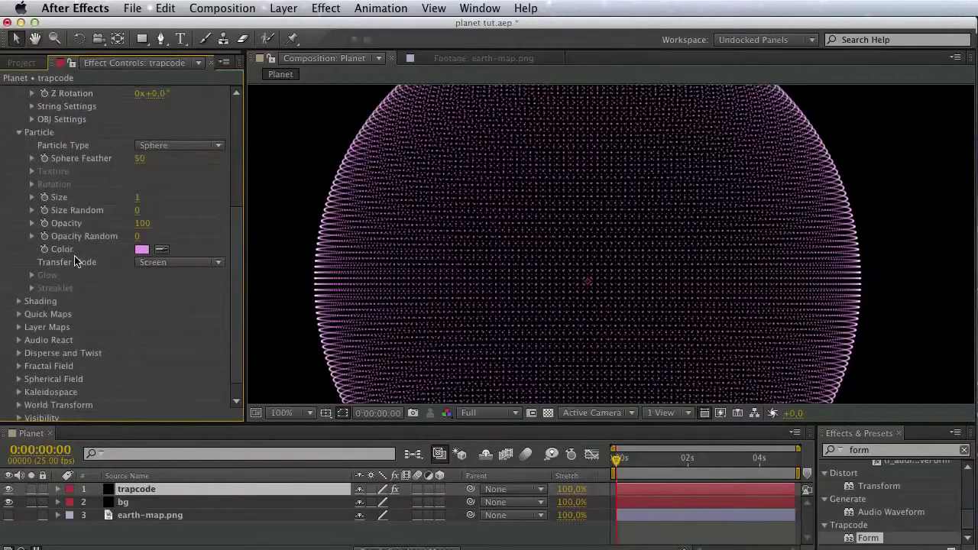
{"action": "left_click", "coordinate": [19, 311]}
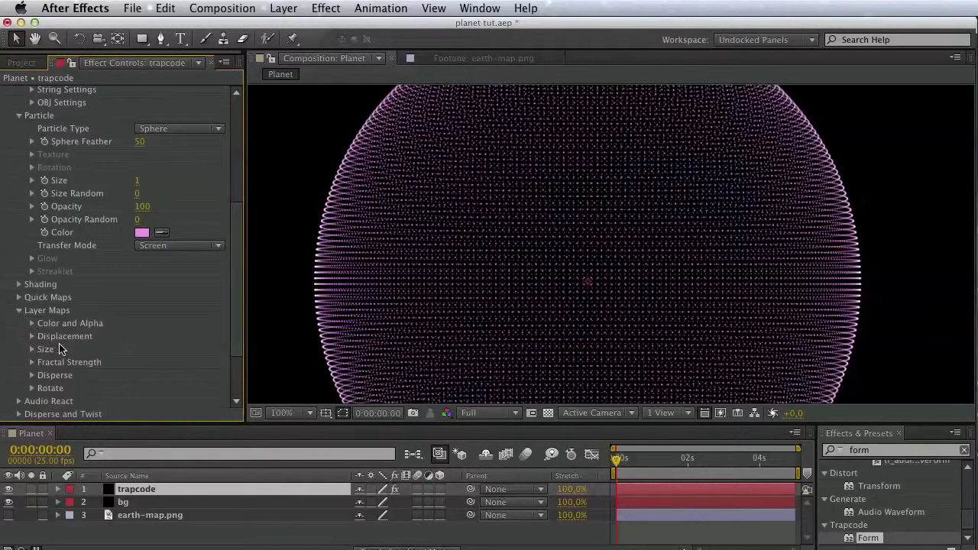
{"action": "left_click", "coordinate": [31, 350]}
{"action": "left_click", "coordinate": [162, 364]}
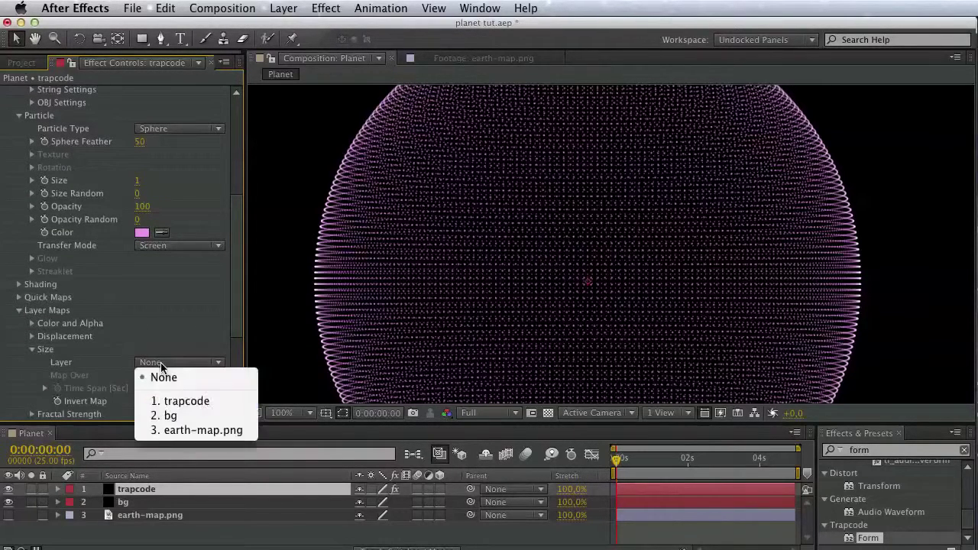
{"action": "left_click", "coordinate": [174, 431]}
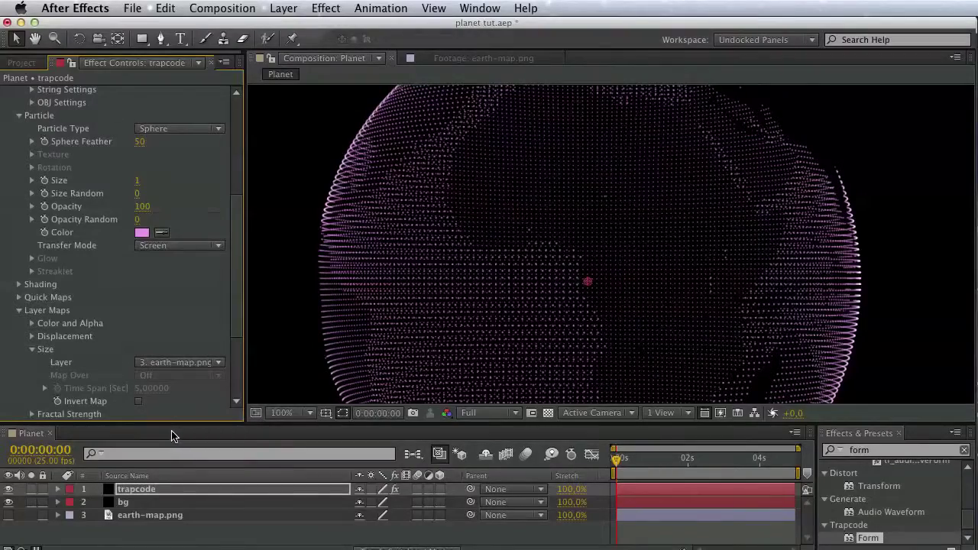
{"action": "left_click", "coordinate": [139, 401]}
{"action": "key", "text": "space"}
{"action": "left_click_drag", "start_coordinate": [460, 261], "coordinate": [393, 275]}
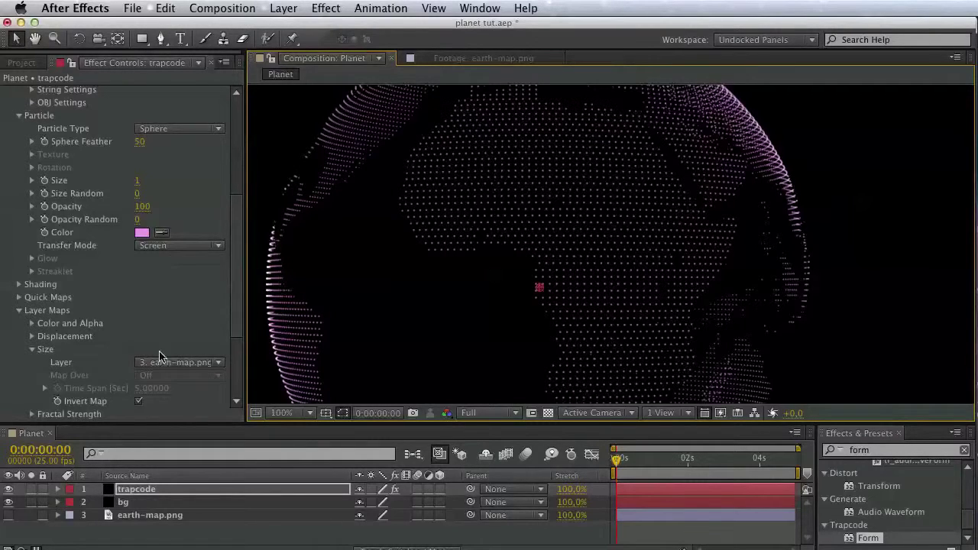
Add a two-node camera with a 50 mm focal length and depth of field enabled
{"action": "left_click", "coordinate": [141, 542]}
{"action": "right_click", "coordinate": [143, 542]}
{"action": "mouse_move", "coordinate": [166, 546]}
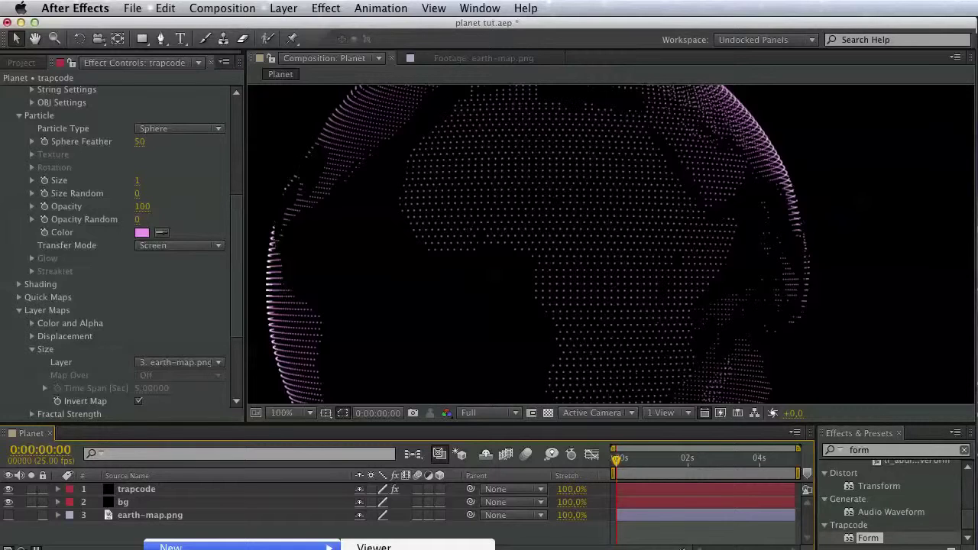
{"action": "left_click", "coordinate": [374, 549]}
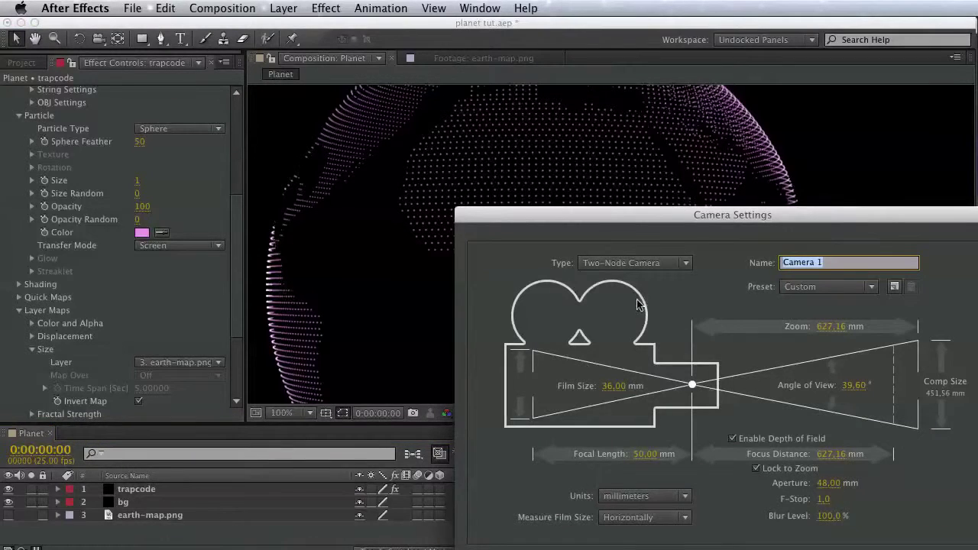
{"action": "left_click_drag", "start_coordinate": [629, 214], "coordinate": [381, 110]}
{"action": "left_click", "coordinate": [543, 330]}
{"action": "left_click", "coordinate": [543, 330]}
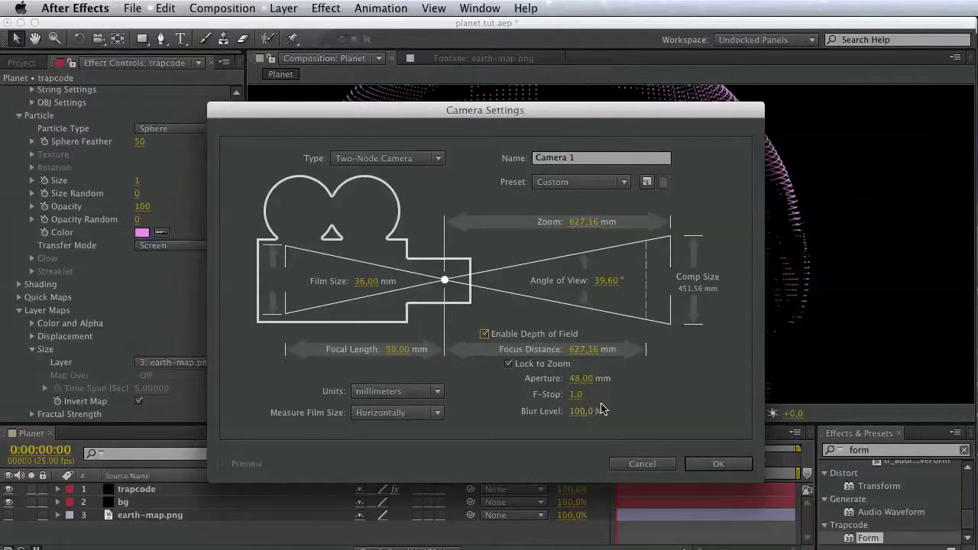
{"action": "left_click", "coordinate": [701, 464]}
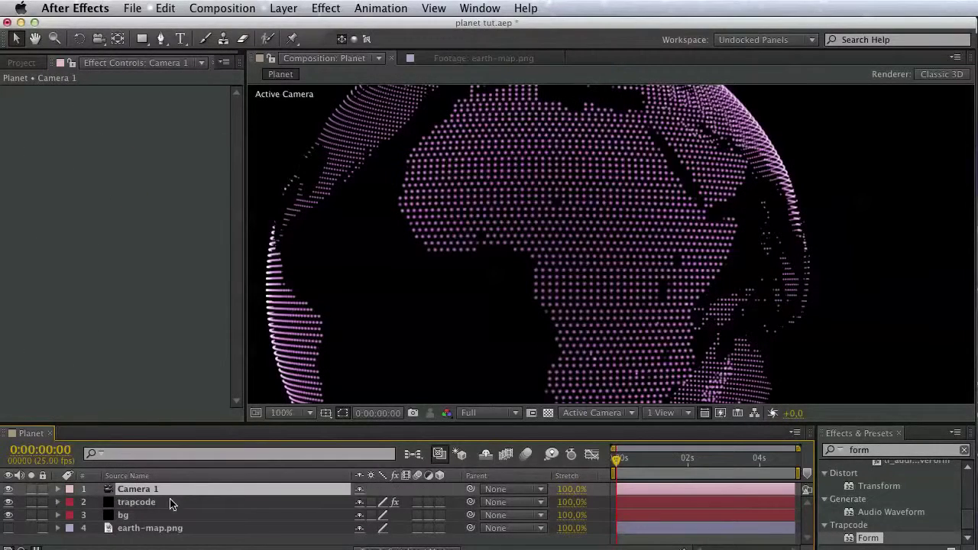
Expand the camera's options and raise its Aperture to about 282 pixels
{"action": "left_click", "coordinate": [58, 489]}
{"action": "left_click_drag", "start_coordinate": [384, 269], "coordinate": [494, 264]}
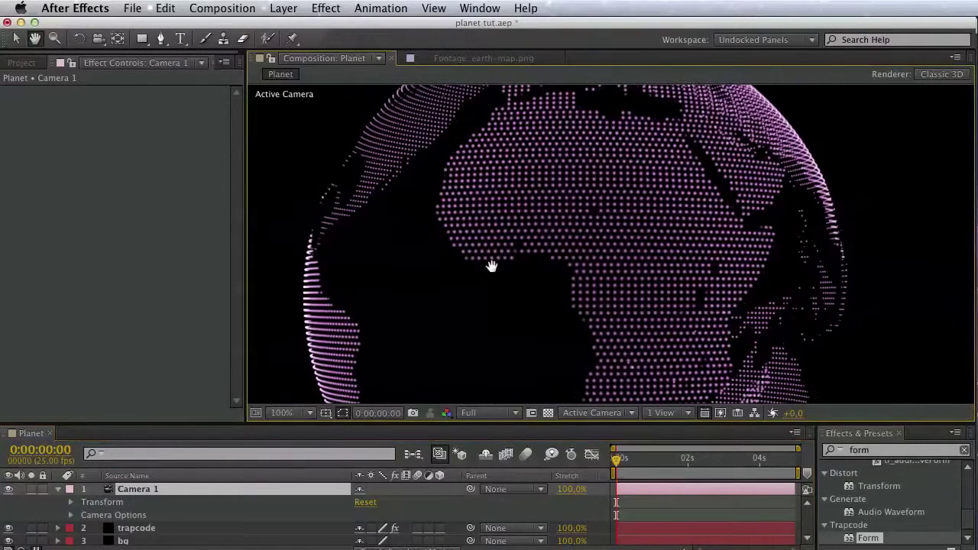
{"action": "left_click", "coordinate": [70, 515]}
{"action": "scroll", "coordinate": [70, 516], "scroll_direction": "down", "scroll_amount": 1}
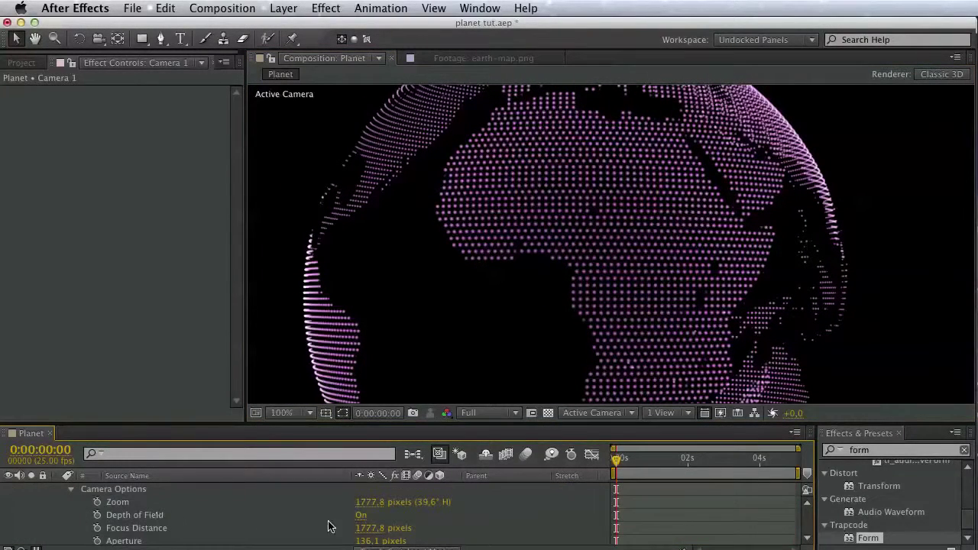
{"action": "scroll", "coordinate": [375, 528], "scroll_direction": "down", "scroll_amount": 2}
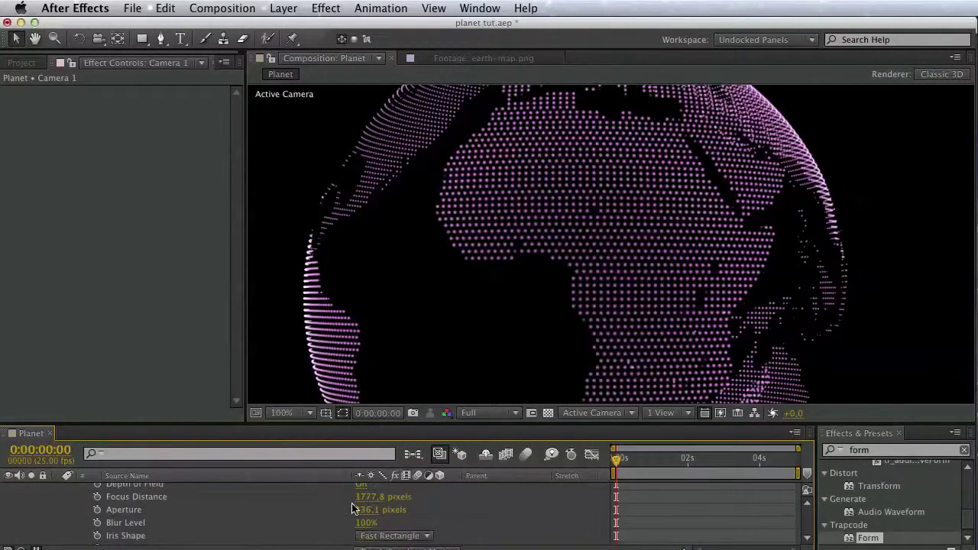
{"action": "left_click_drag", "start_coordinate": [363, 510], "coordinate": [483, 516]}
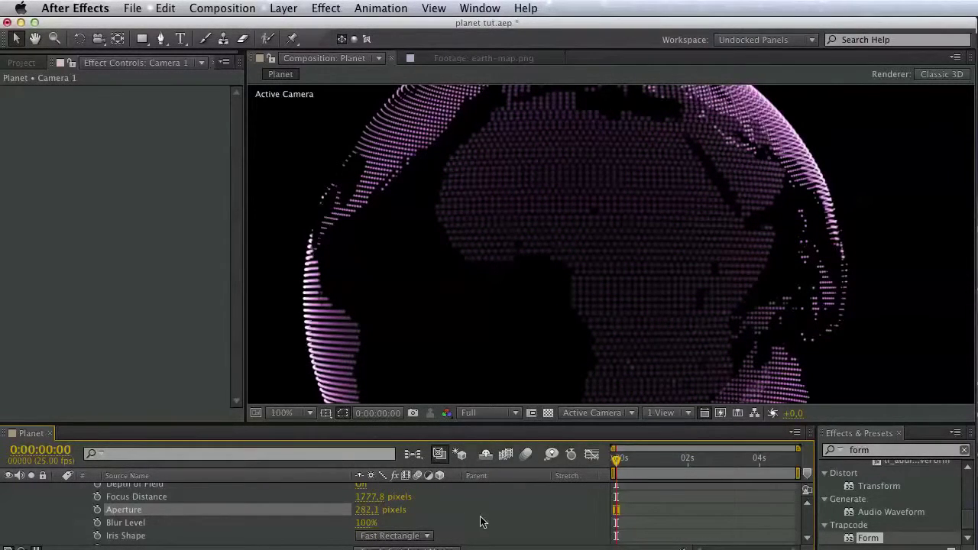
Set the camera's Blur Level to 166% and its Focus Distance to about 1425 pixels
{"action": "left_click_drag", "start_coordinate": [366, 523], "coordinate": [419, 525]}
{"action": "left_click_drag", "start_coordinate": [375, 500], "coordinate": [150, 485]}
{"action": "left_click_drag", "start_coordinate": [148, 485], "coordinate": [106, 488]}
{"action": "left_click", "coordinate": [123, 499]}
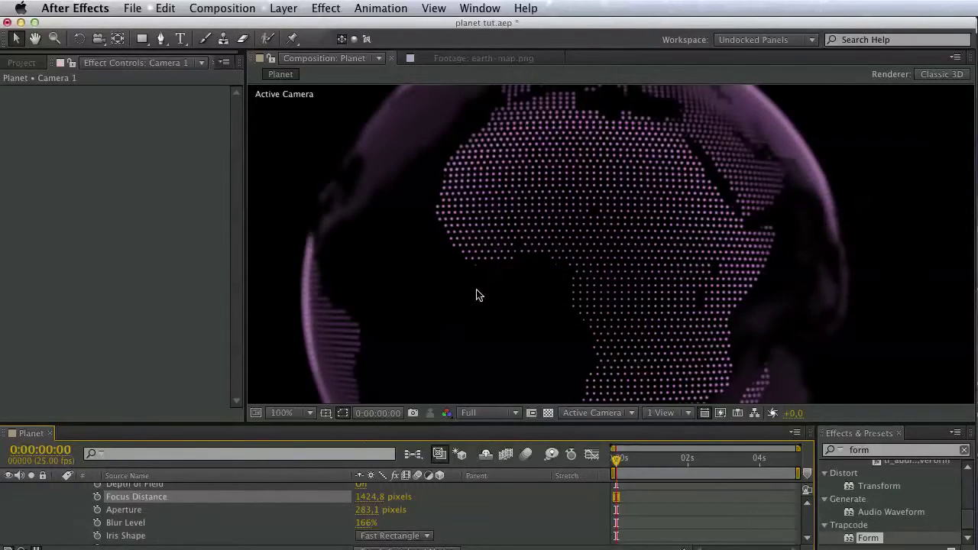
Set the camera's Aperture to about 280 pixels and its Focus Distance to about 1497 pixels
{"action": "key", "text": "space"}
{"action": "mouse_move", "coordinate": [478, 293]}
{"action": "left_mouse_down"}
{"action": "mouse_move", "coordinate": [520, 415]}
{"action": "mouse_move", "coordinate": [478, 225]}
{"action": "mouse_move", "coordinate": [474, 297]}
{"action": "left_mouse_up"}
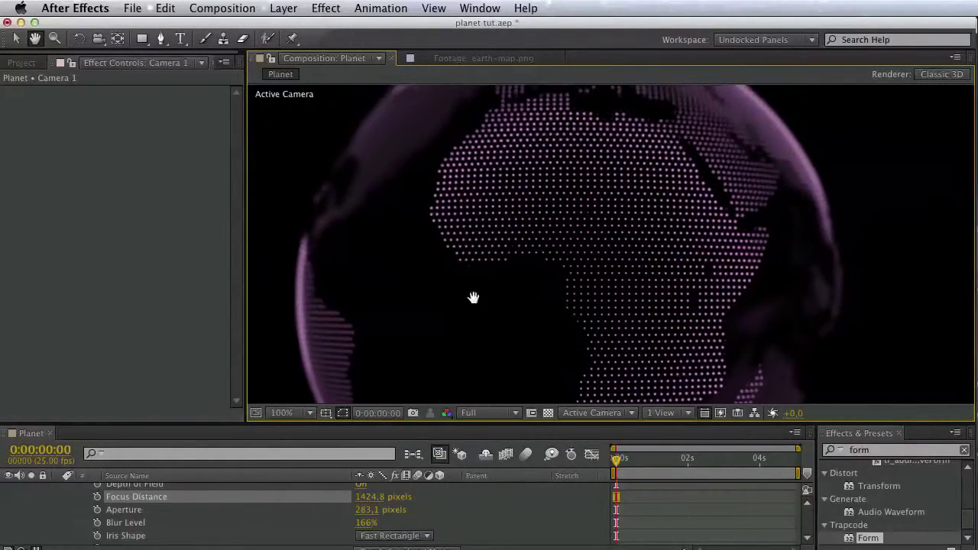
{"action": "left_click", "coordinate": [371, 510]}
{"action": "left_click_drag", "start_coordinate": [387, 507], "coordinate": [415, 496]}
{"action": "key", "text": "space"}
{"action": "left_click_drag", "start_coordinate": [556, 229], "coordinate": [563, 321]}
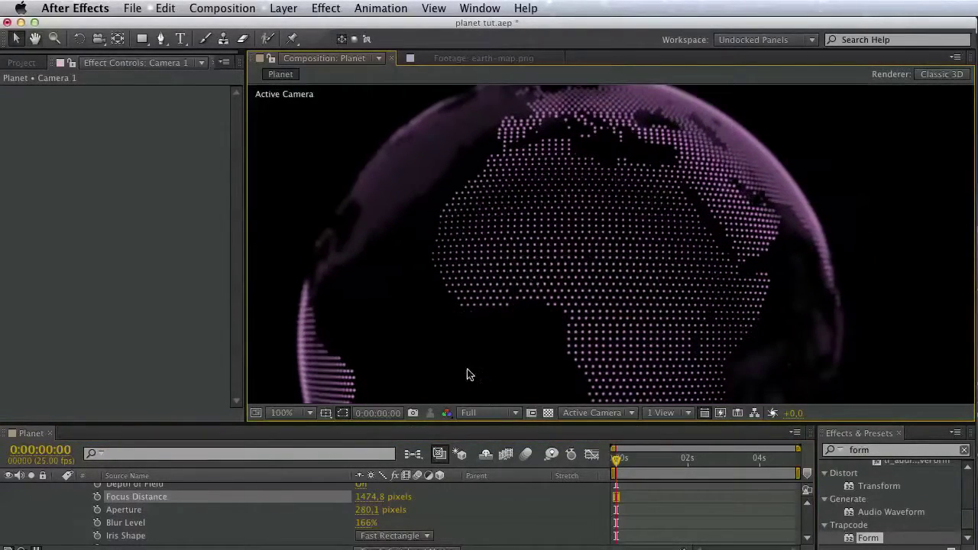
{"action": "left_click_drag", "start_coordinate": [365, 497], "coordinate": [384, 497]}
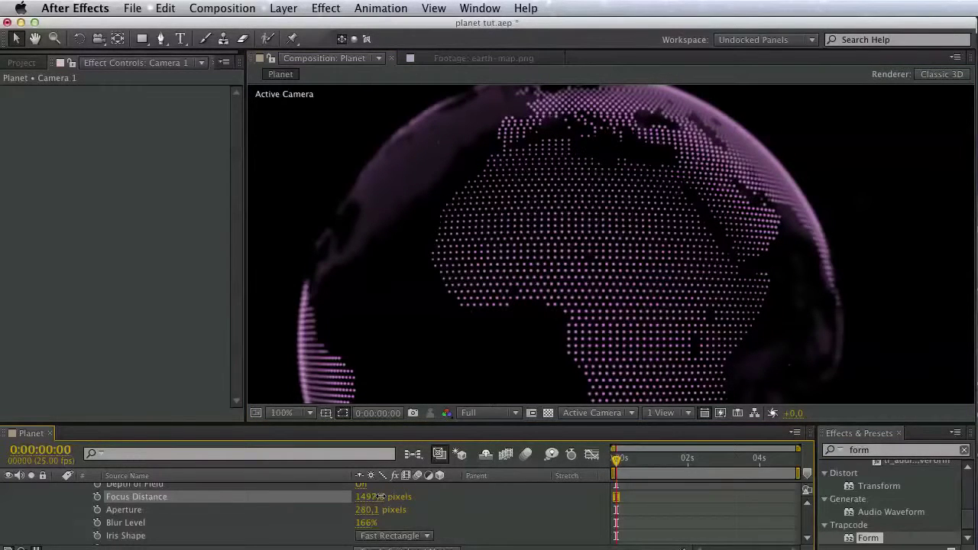
Collapse the camera layer's properties and select the trapcode layer
{"action": "scroll", "coordinate": [230, 505], "scroll_direction": "up", "scroll_amount": 4}
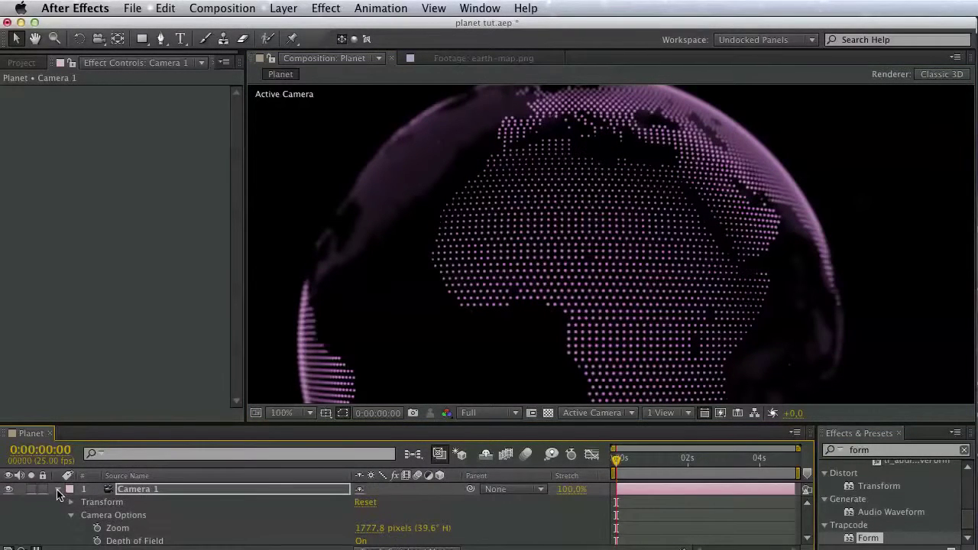
{"action": "left_click", "coordinate": [58, 490]}
{"action": "left_click", "coordinate": [148, 508]}
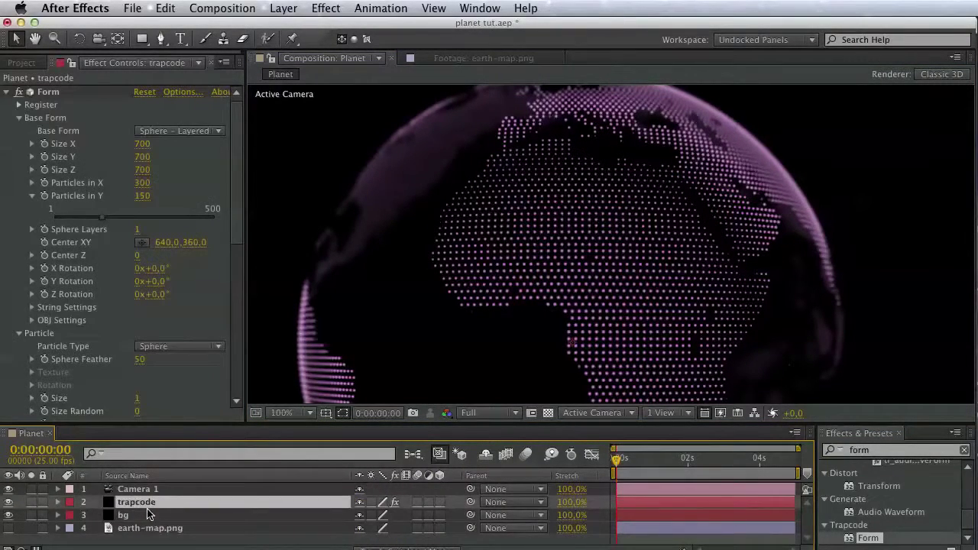
{"action": "left_click_drag", "start_coordinate": [500, 311], "coordinate": [462, 286]}
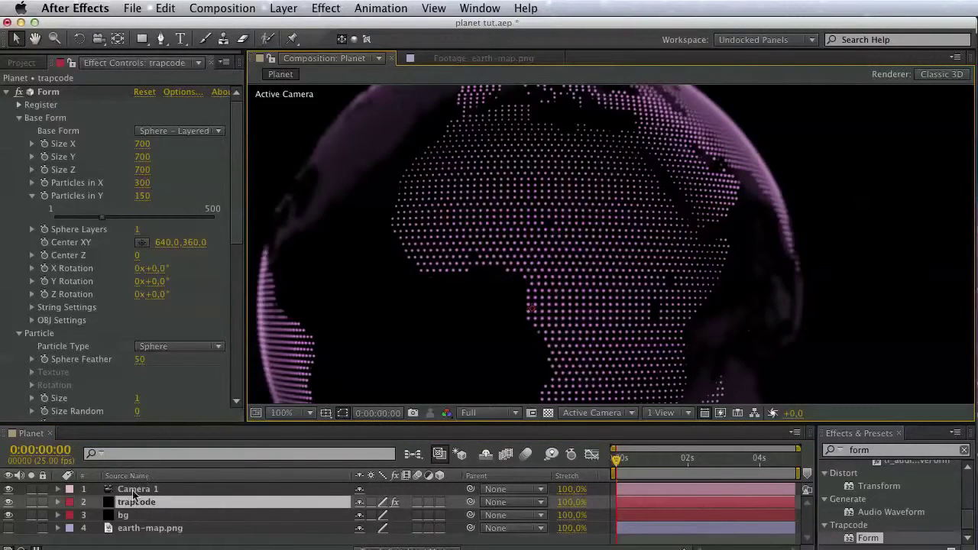
Create a new composition from earth-map.png and rename its layer as earth
{"action": "left_click", "coordinate": [22, 63]}
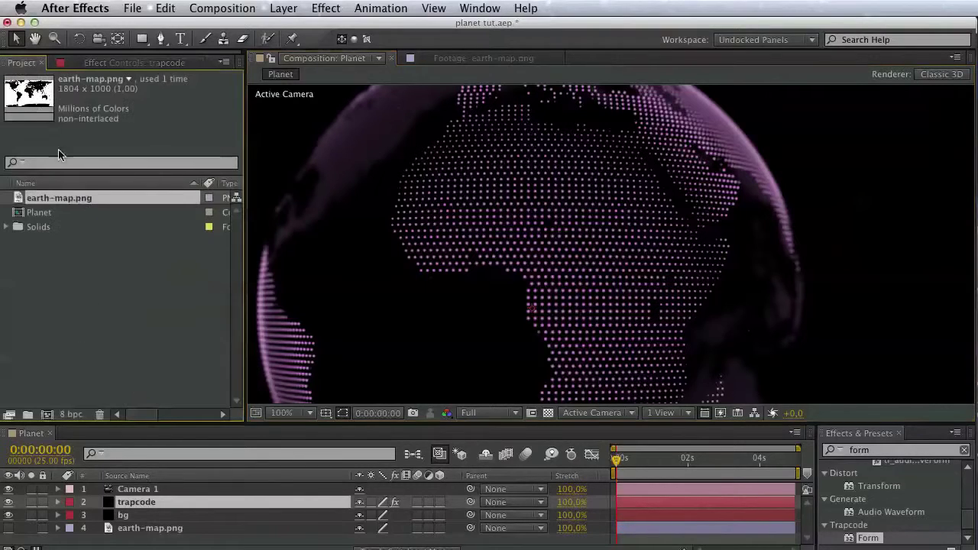
{"action": "left_click_drag", "start_coordinate": [65, 361], "coordinate": [46, 416]}
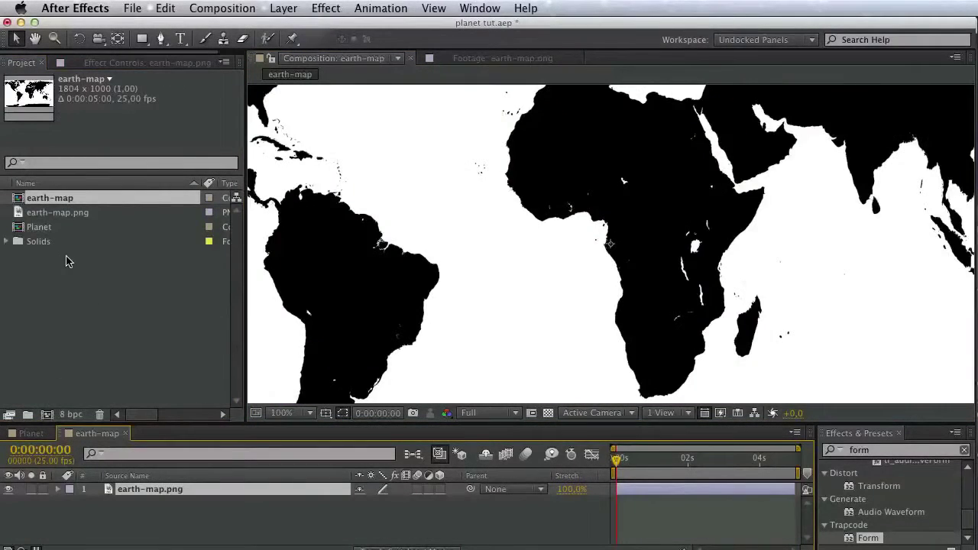
{"action": "key", "text": "Return"}
{"action": "type", "text": "co"}
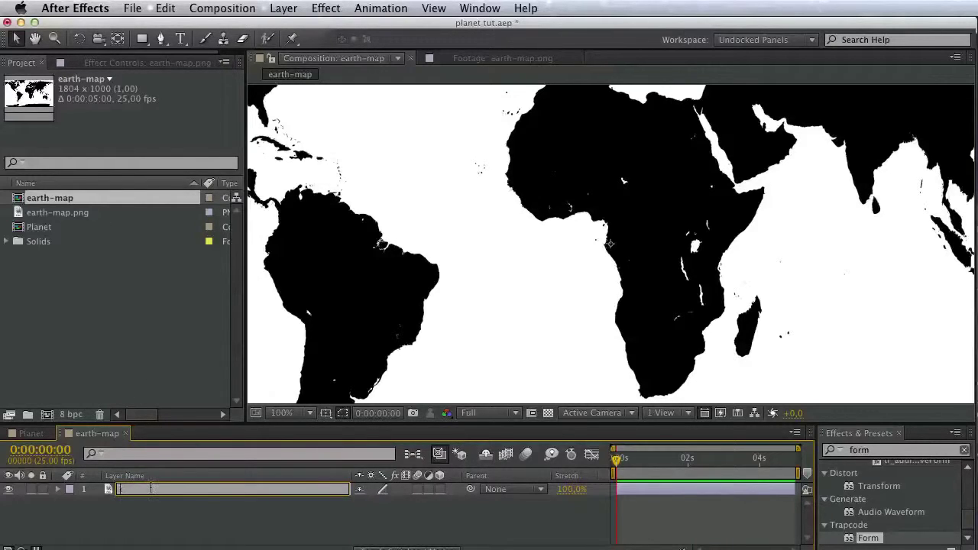
Rename the earth-map composition as color map
{"action": "left_click", "coordinate": [65, 195]}
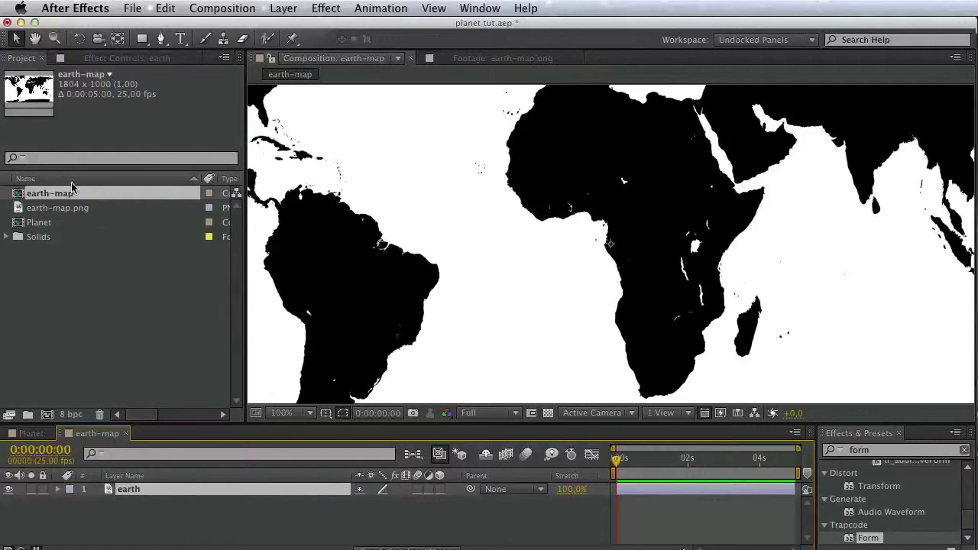
{"action": "key", "text": "Return"}
{"action": "type", "text": "color"}
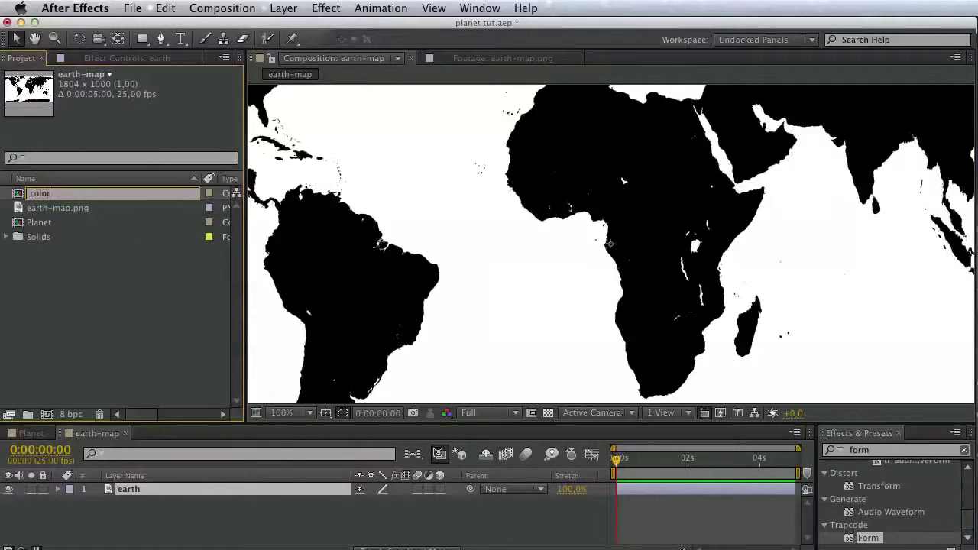
{"action": "type", "text": " map"}
{"action": "key", "text": "Return"}
Group the color map composition and earth-map.png into a new project folder named maps and expand it
{"action": "left_click", "coordinate": [37, 208], "text": "shift"}
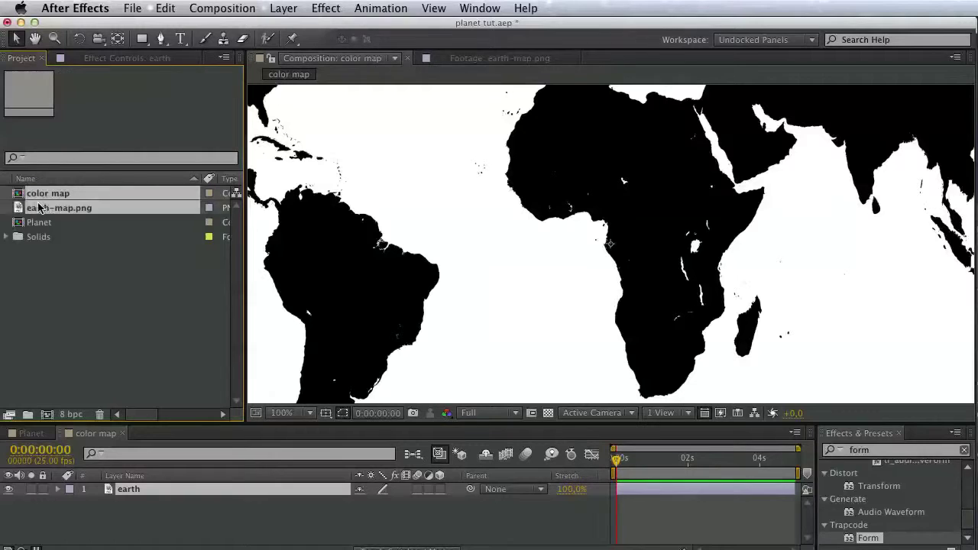
{"action": "left_click_drag", "start_coordinate": [92, 212], "coordinate": [28, 418]}
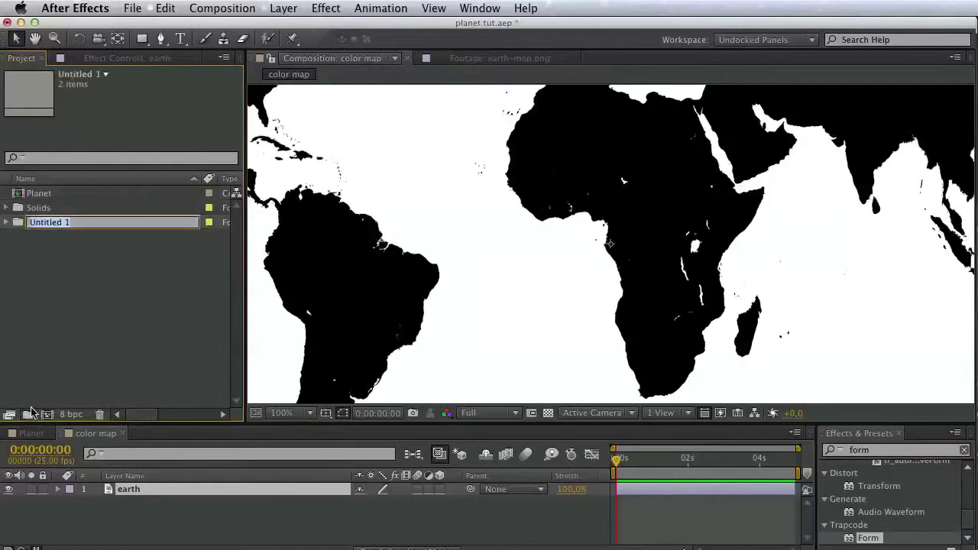
{"action": "key", "text": "Return"}
{"action": "type", "text": "maps"}
{"action": "key", "text": "Return"}
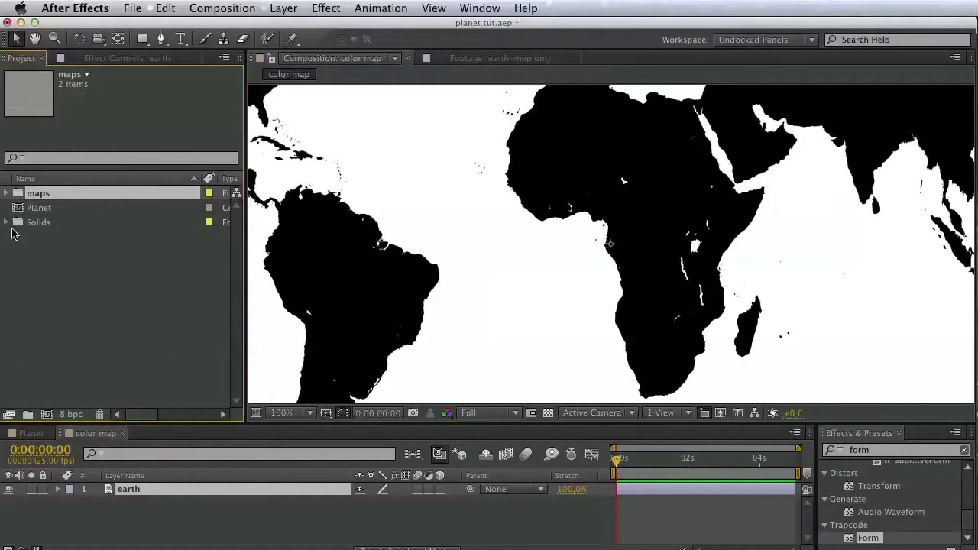
{"action": "left_click", "coordinate": [9, 194]}
{"action": "left_click", "coordinate": [48, 208]}
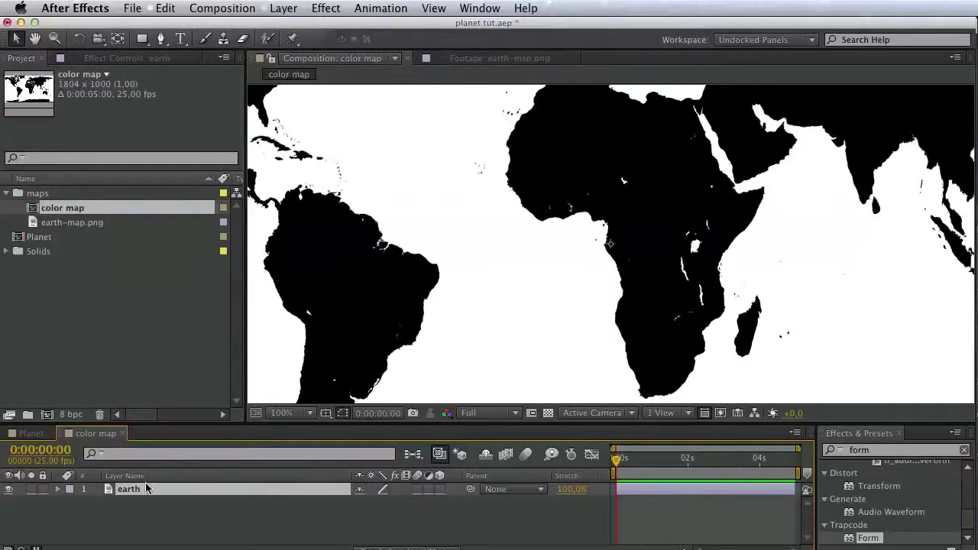
Search the effects library for "turbu"
{"action": "left_click_drag", "start_coordinate": [507, 293], "coordinate": [465, 339]}
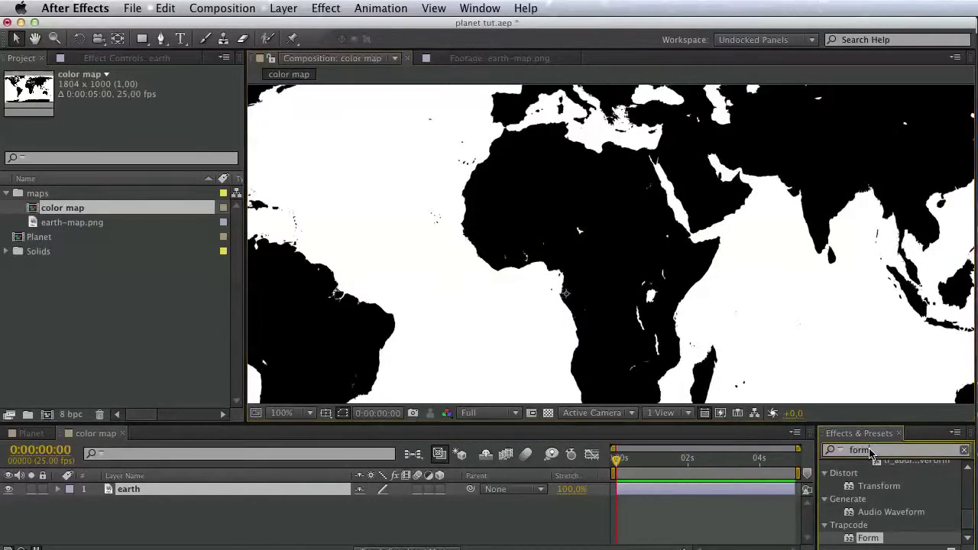
{"action": "double_click", "coordinate": [870, 451]}
{"action": "type", "text": "tirb"}
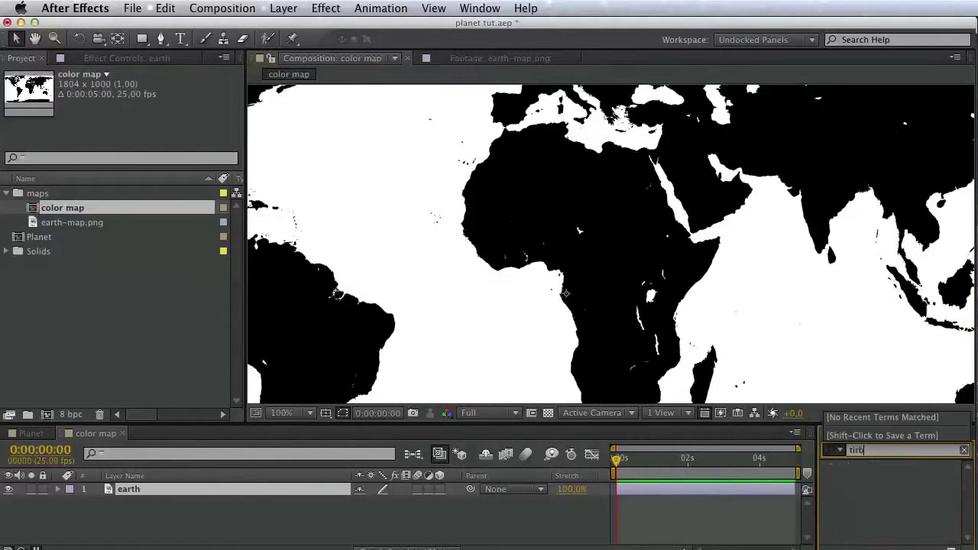
{"action": "type", "text": "u"}
{"action": "key", "text": "BackSpace"}
{"action": "key", "text": "BackSpace"}
{"action": "key", "text": "BackSpace"}
{"action": "key", "text": "BackSpace"}
{"action": "key", "text": "BackSpace"}
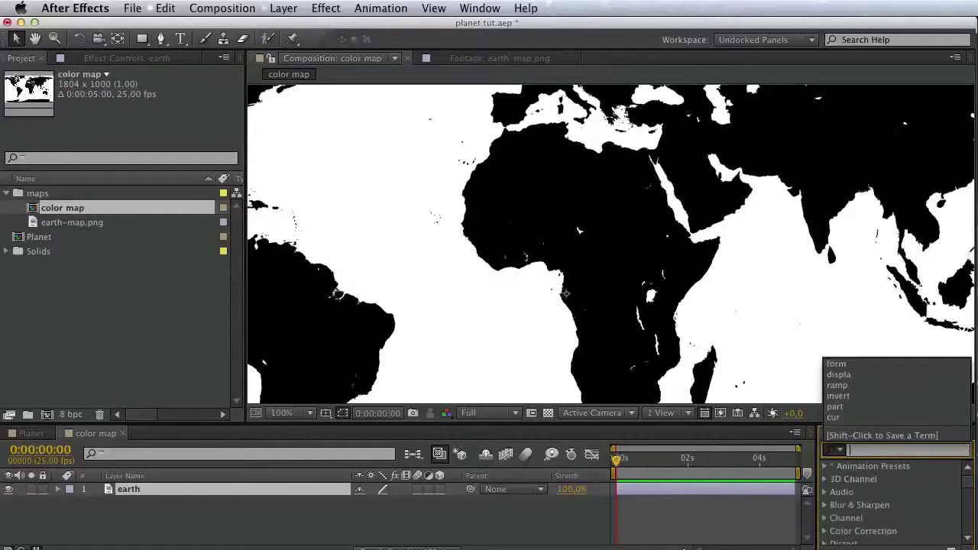
{"action": "type", "text": "turbu"}
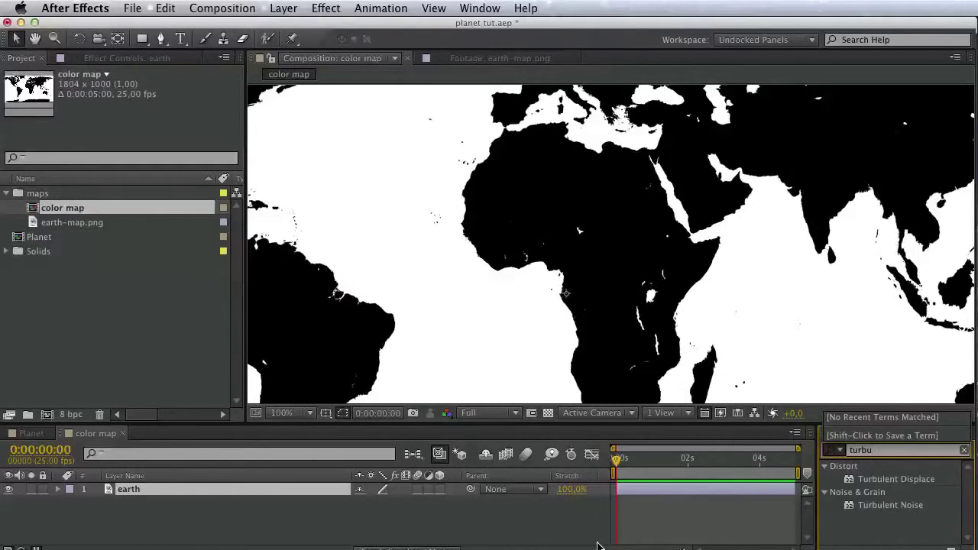
Add a black solid above the earth layer and apply the Turbulent Noise effect to it
{"action": "right_click", "coordinate": [555, 529]}
{"action": "mouse_move", "coordinate": [733, 541]}
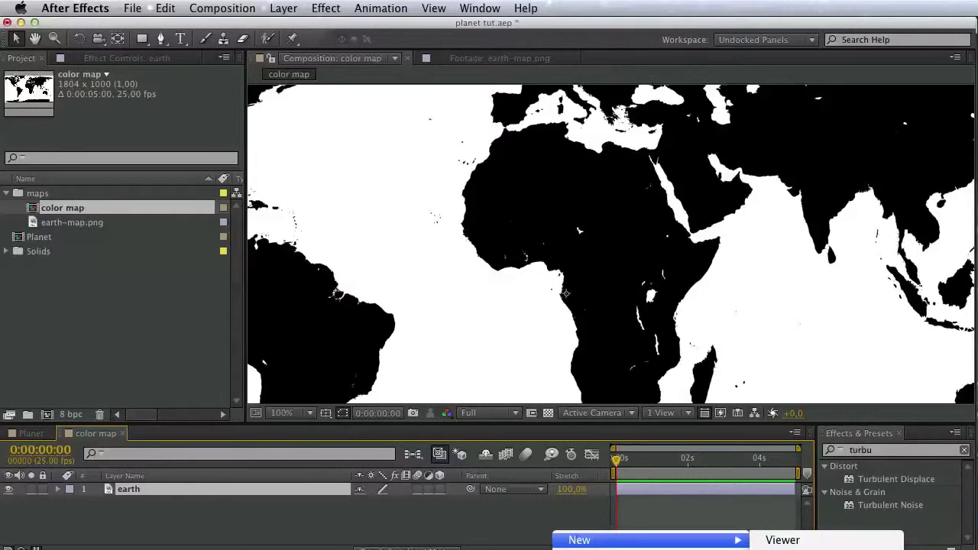
{"action": "left_click", "coordinate": [780, 549]}
{"action": "left_click", "coordinate": [716, 478]}
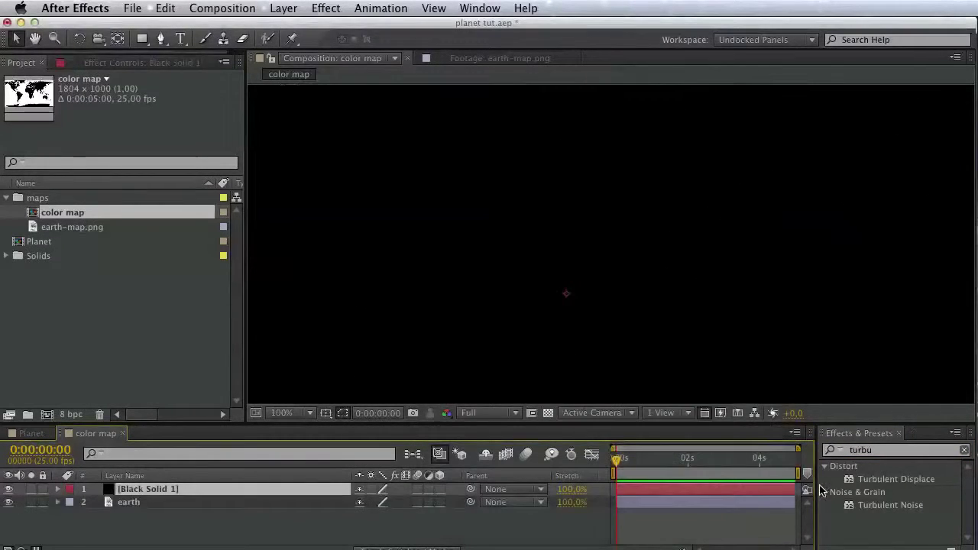
{"action": "left_click_drag", "start_coordinate": [879, 505], "coordinate": [298, 486]}
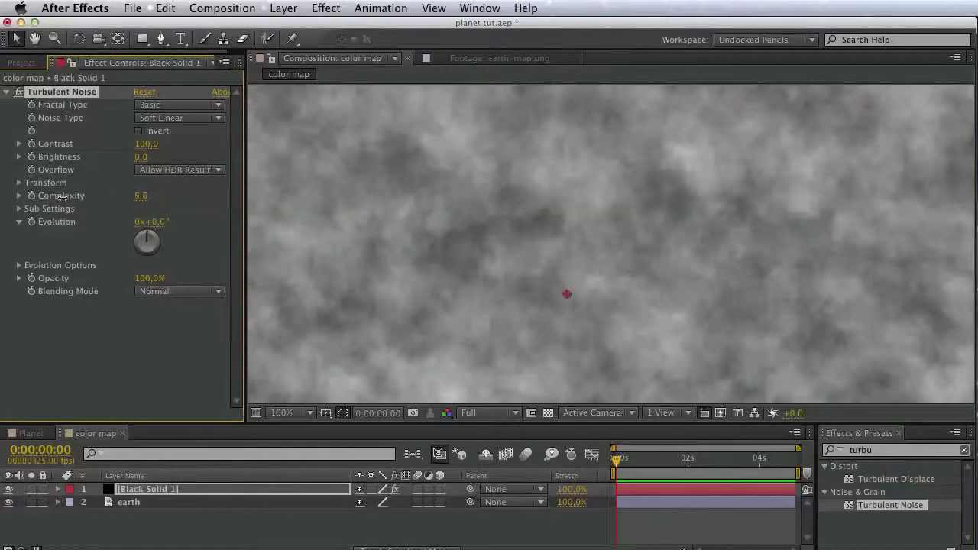
Lower the Turbulent Noise Complexity to about 1.6 and raise its Contrast to 400
{"action": "left_click", "coordinate": [19, 196]}
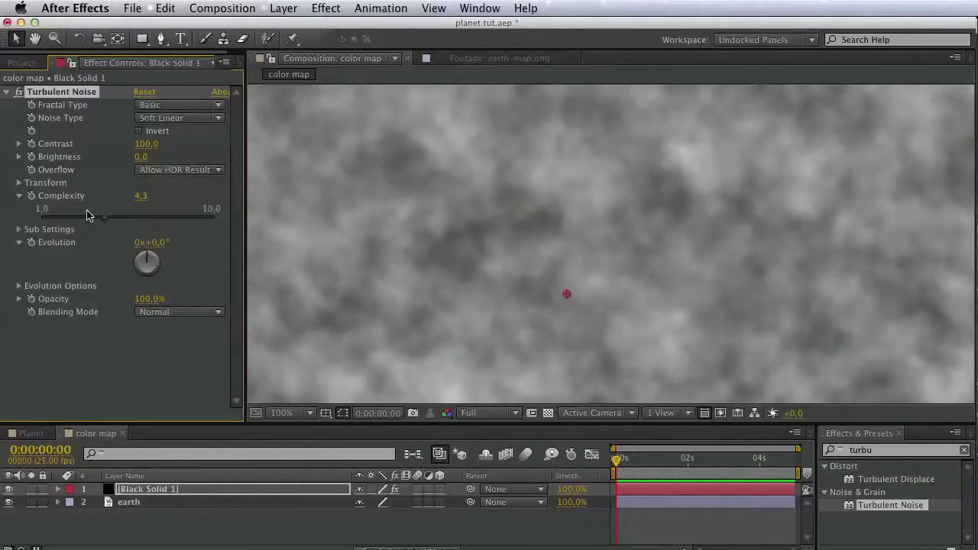
{"action": "left_click_drag", "start_coordinate": [102, 217], "coordinate": [53, 221]}
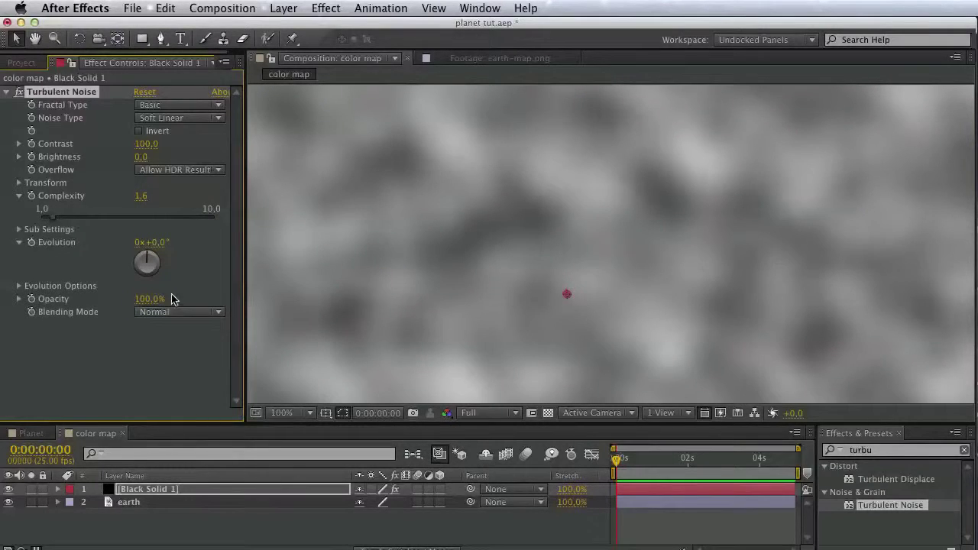
{"action": "left_click", "coordinate": [20, 144]}
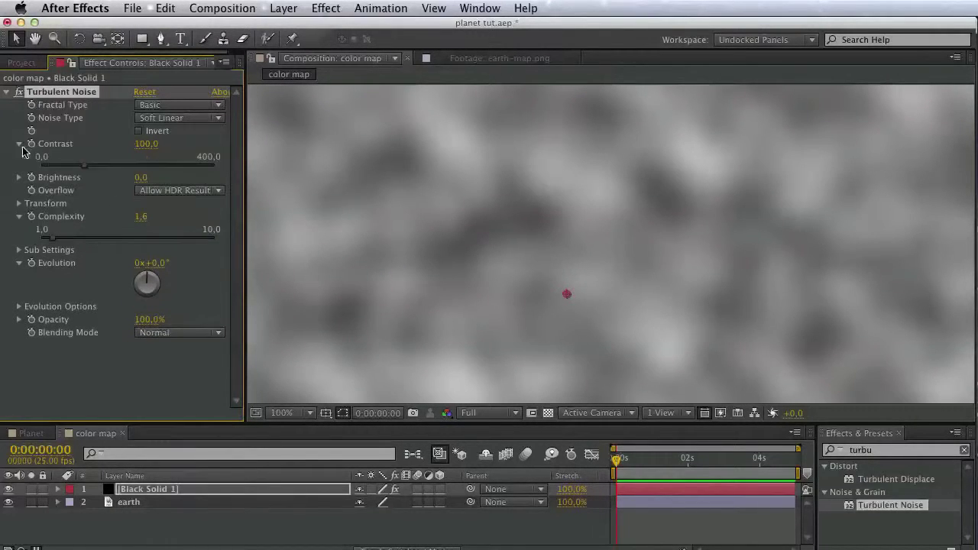
{"action": "left_click_drag", "start_coordinate": [84, 165], "coordinate": [286, 175]}
{"action": "key", "text": "super+z"}
{"action": "left_click", "coordinate": [177, 161]}
{"action": "left_click", "coordinate": [210, 165]}
Try the Turbulent Smooth fractal type on the noise and return it to Basic
{"action": "left_click", "coordinate": [196, 109]}
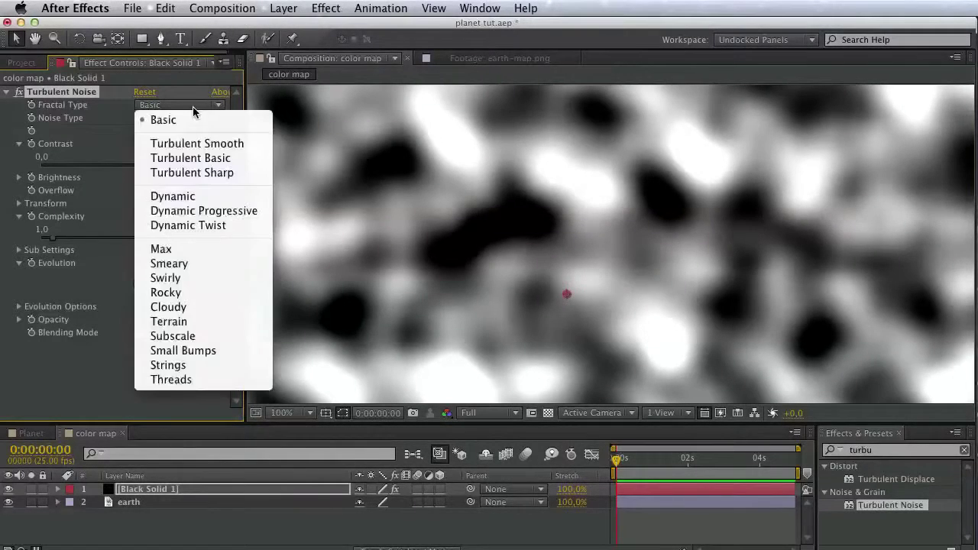
{"action": "left_click", "coordinate": [196, 144]}
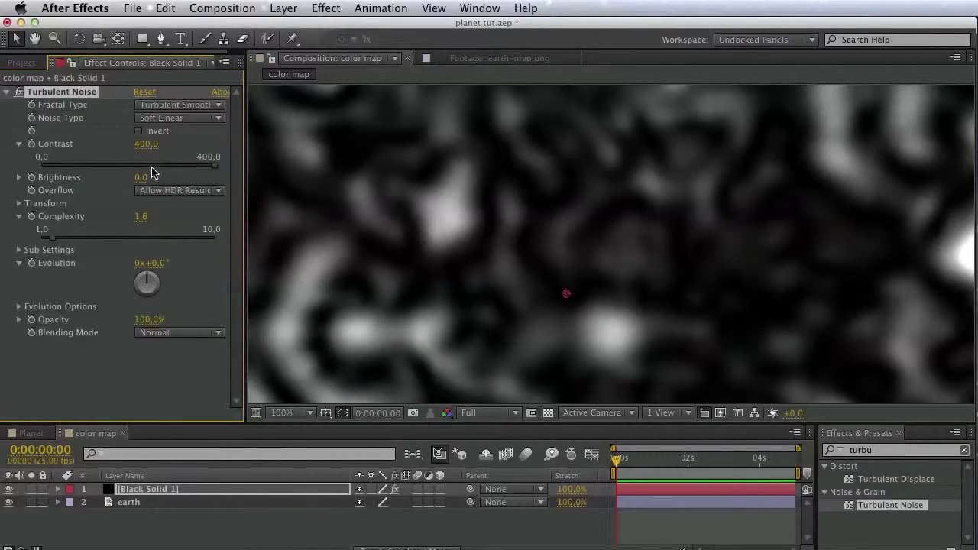
{"action": "left_click", "coordinate": [175, 106]}
{"action": "left_click", "coordinate": [157, 120]}
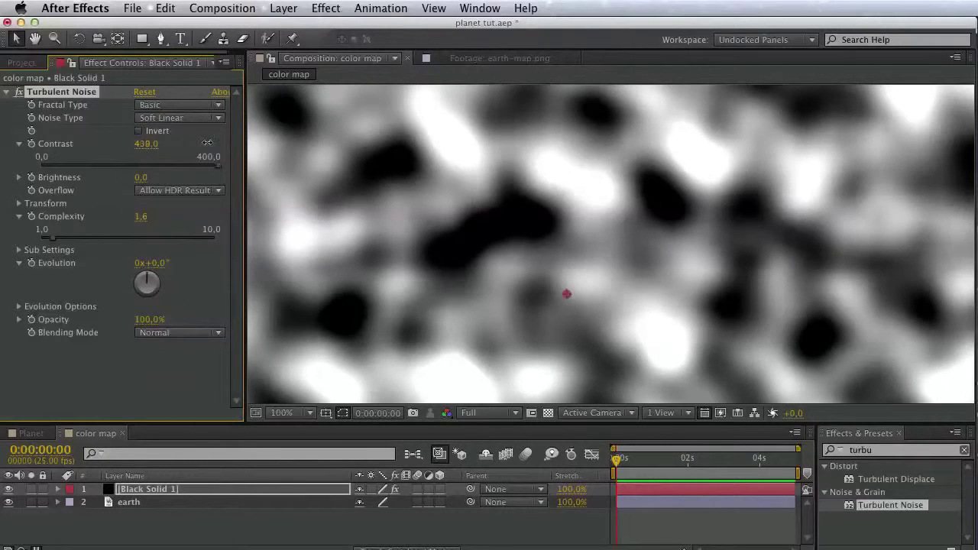
Raise the Turbulent Noise Contrast to about 1689
{"action": "left_click_drag", "start_coordinate": [207, 143], "coordinate": [917, 153]}
{"action": "left_click_drag", "start_coordinate": [701, 182], "coordinate": [734, 253]}
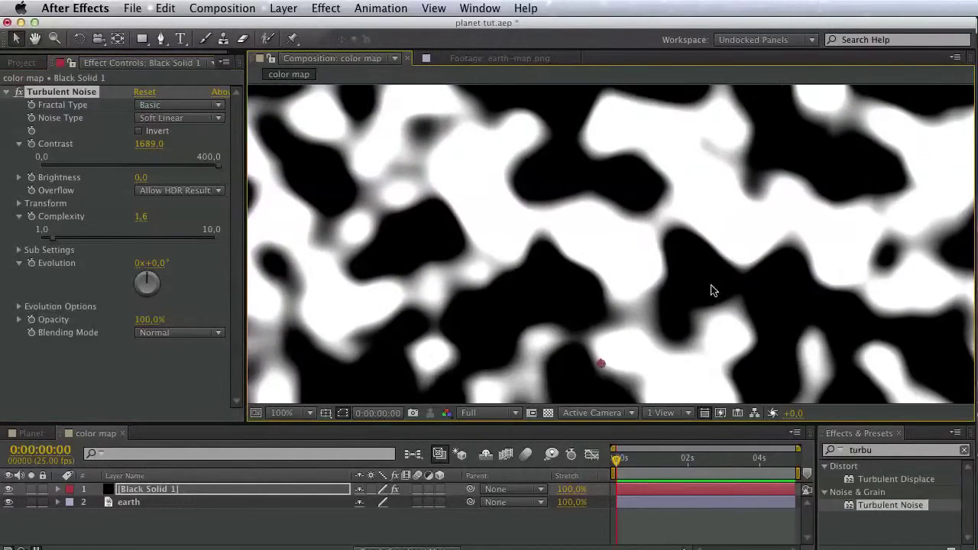
Find the Tint effect, apply it to the black solid, and map black to the saved pink swatch
{"action": "left_click", "coordinate": [894, 450]}
{"action": "type", "text": "tint"}
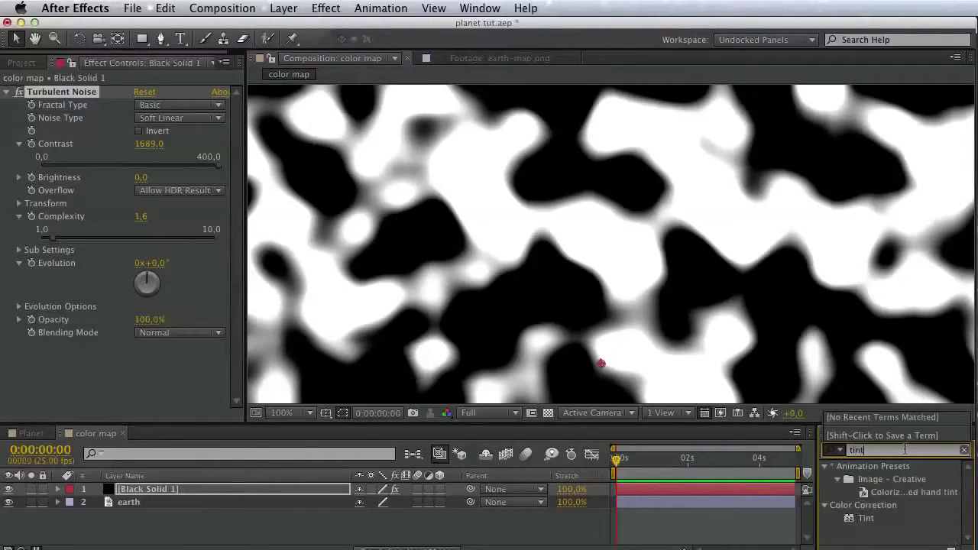
{"action": "left_click_drag", "start_coordinate": [870, 522], "coordinate": [167, 495]}
{"action": "left_click", "coordinate": [141, 371]}
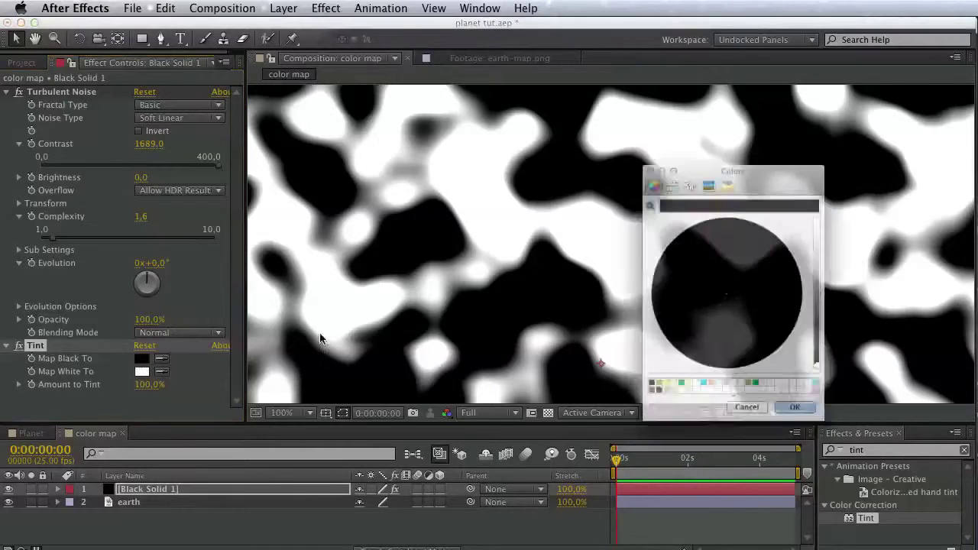
{"action": "left_click", "coordinate": [842, 422]}
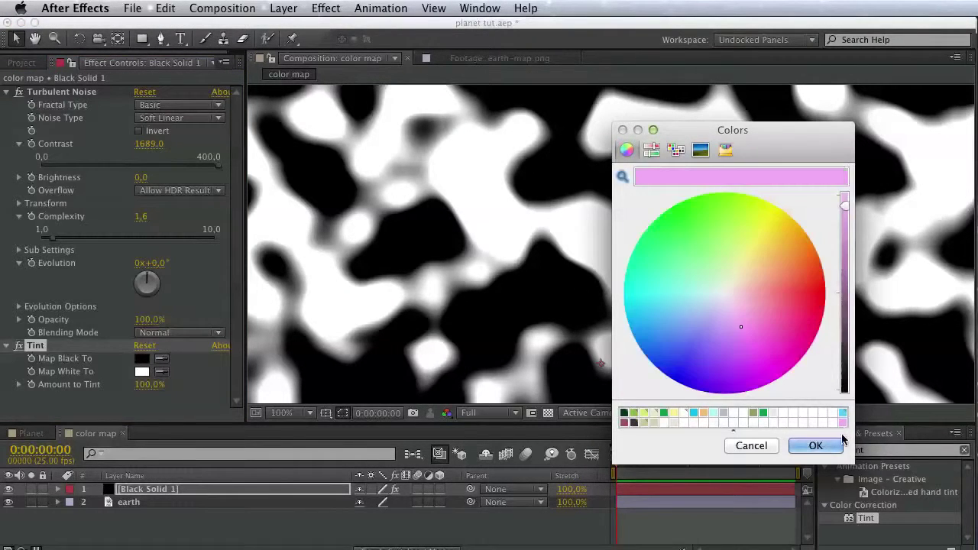
{"action": "left_click", "coordinate": [825, 445]}
Set the Tint's Map White To to the saved pink swatch with its saturation lowered to about 17%
{"action": "left_click", "coordinate": [142, 373]}
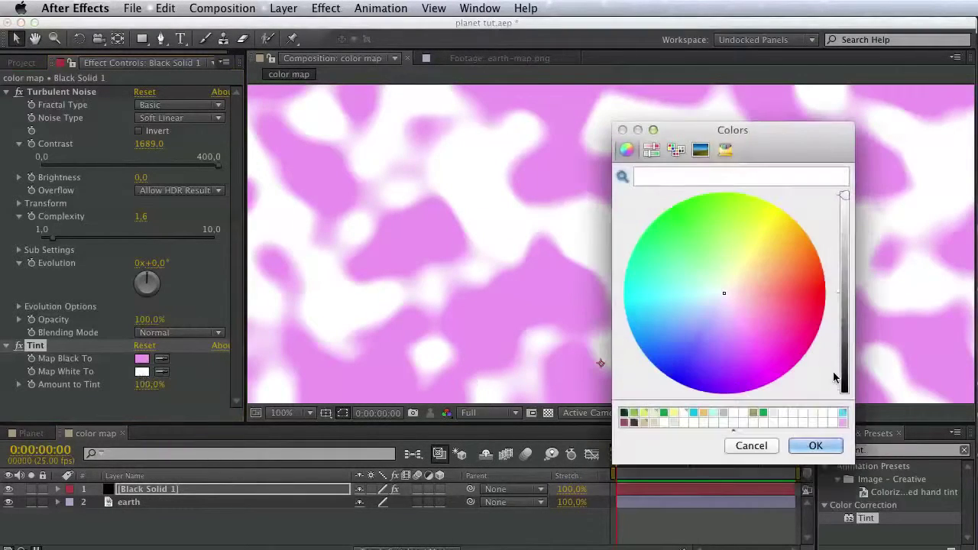
{"action": "left_click", "coordinate": [842, 423]}
{"action": "left_click", "coordinate": [651, 150]}
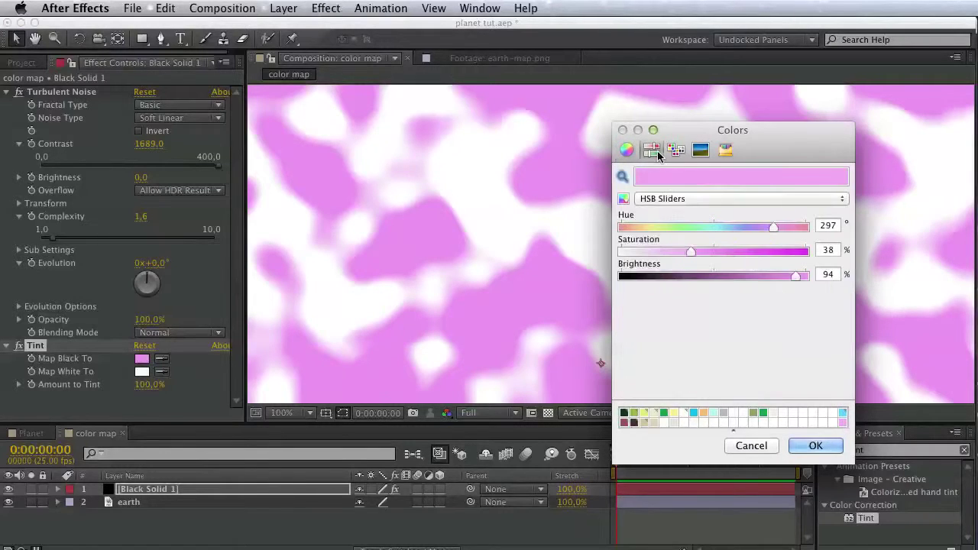
{"action": "left_click_drag", "start_coordinate": [695, 251], "coordinate": [658, 250]}
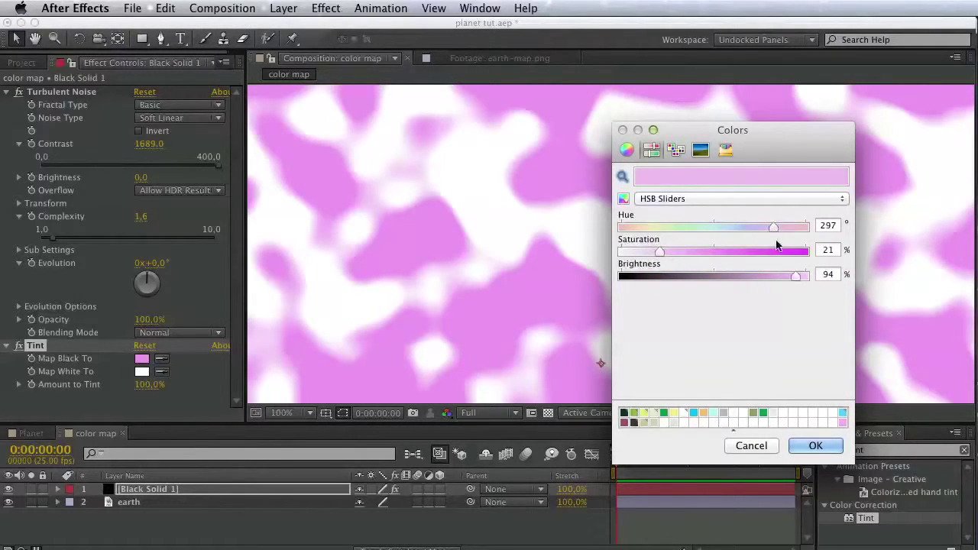
{"action": "left_click_drag", "start_coordinate": [662, 251], "coordinate": [652, 252]}
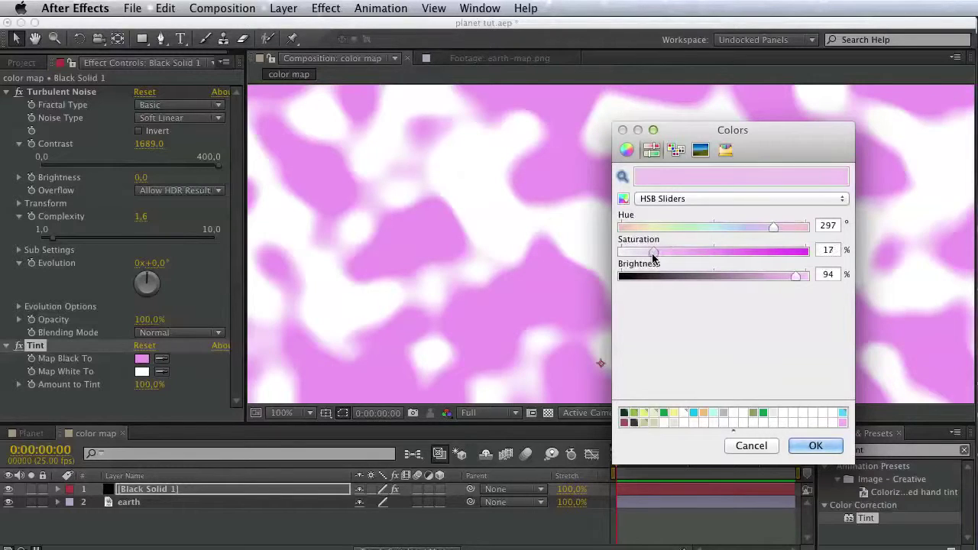
{"action": "left_click", "coordinate": [810, 446]}
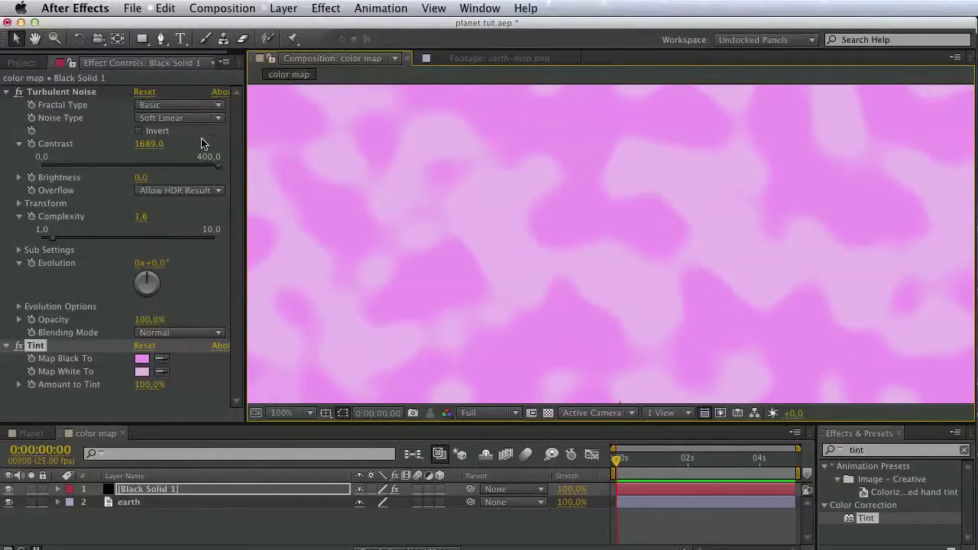
Open the Planet comp, add the color map comp as its bottom layer and hide that layer
{"action": "left_click", "coordinate": [29, 62]}
{"action": "double_click", "coordinate": [42, 242]}
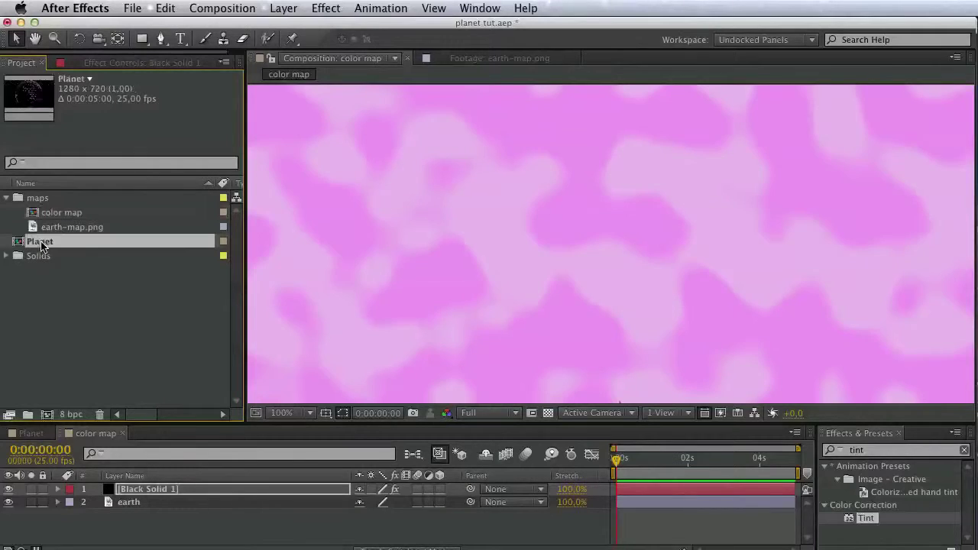
{"action": "left_click", "coordinate": [59, 213]}
{"action": "left_click_drag", "start_coordinate": [135, 539], "coordinate": [134, 542]}
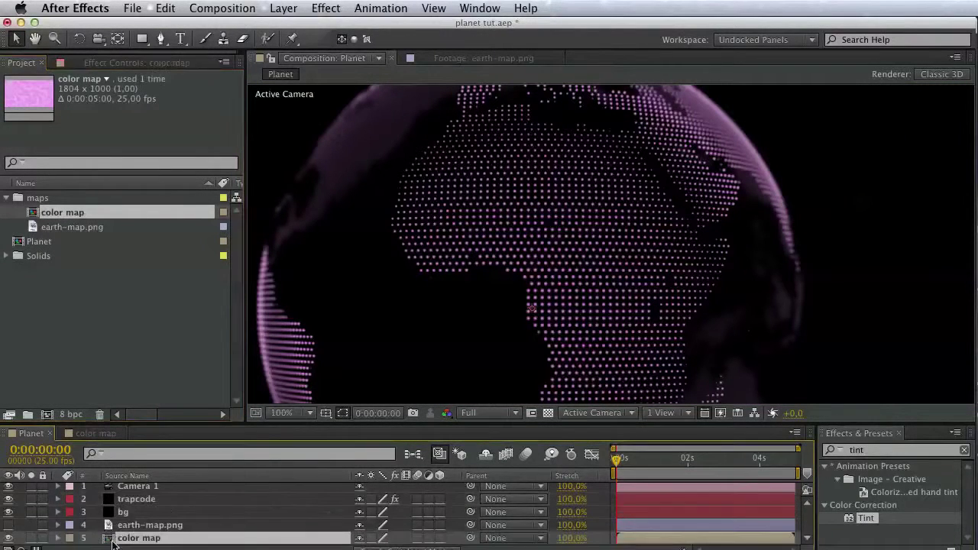
Assign the color map layer as the Color and Alpha layer map of Form on the trapcode layer
{"action": "left_click", "coordinate": [123, 505]}
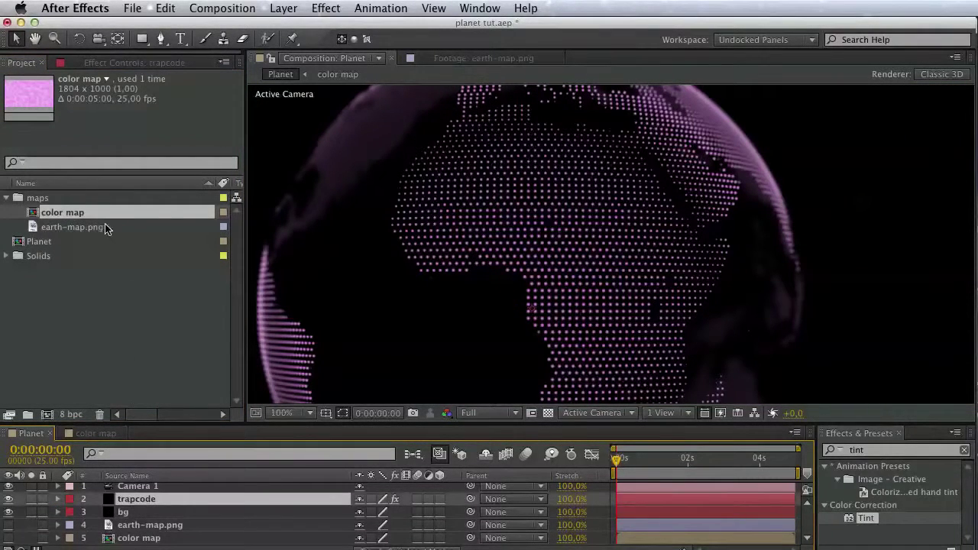
{"action": "key", "text": "F3"}
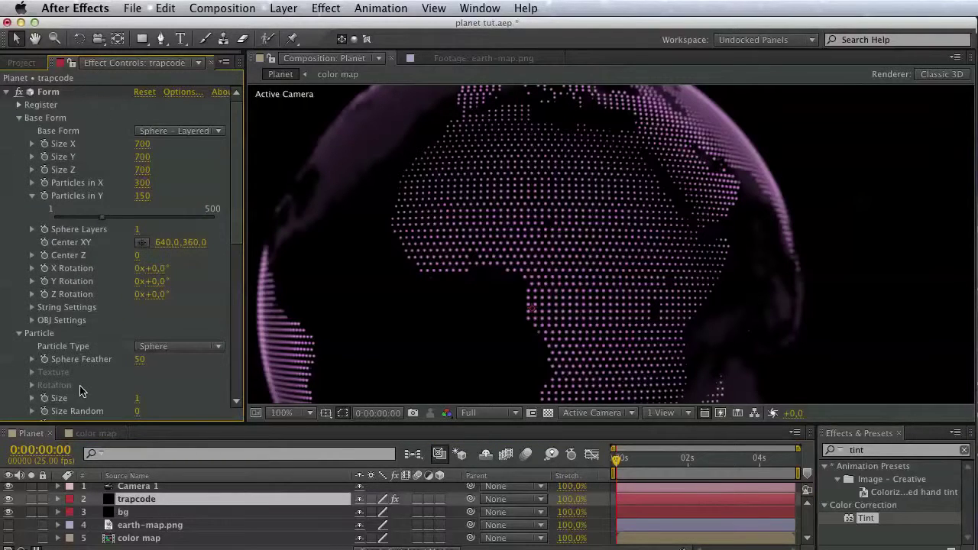
{"action": "scroll", "coordinate": [82, 391], "scroll_direction": "down", "scroll_amount": 10}
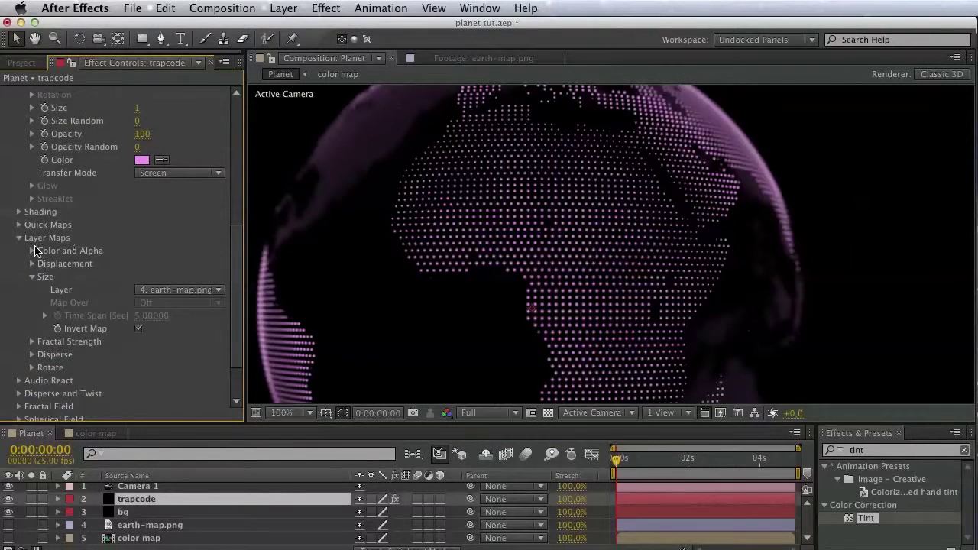
{"action": "left_click", "coordinate": [33, 251]}
{"action": "left_click", "coordinate": [175, 264]}
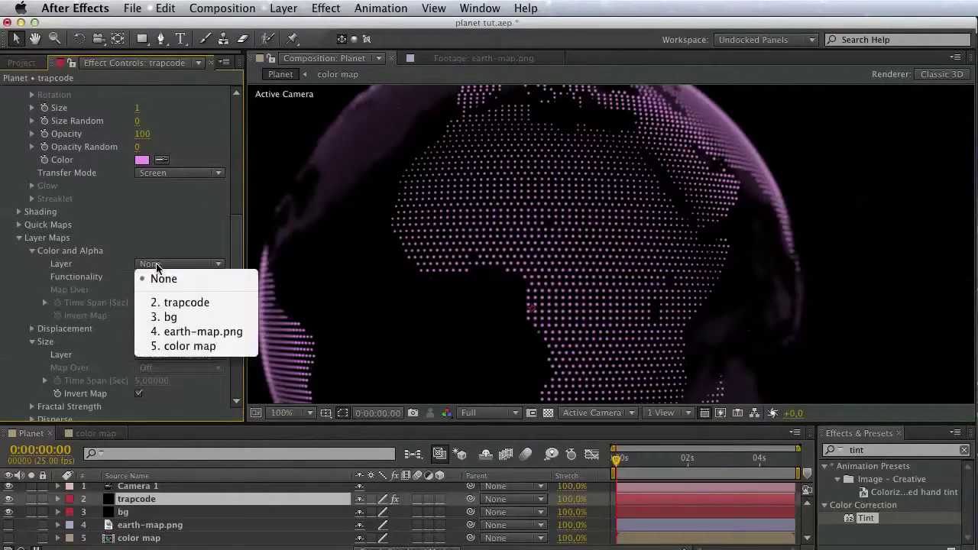
{"action": "left_click", "coordinate": [187, 345]}
{"action": "key", "text": "space"}
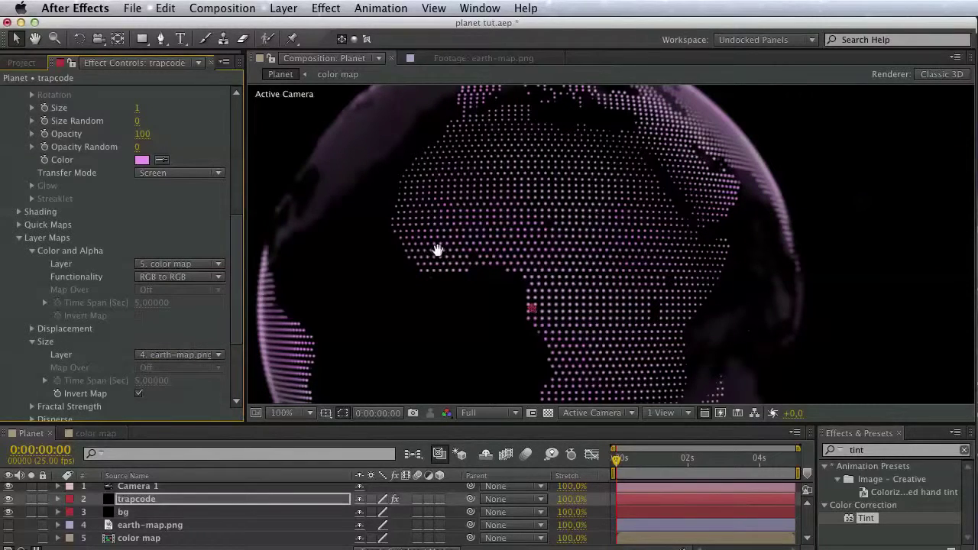
{"action": "mouse_move", "coordinate": [437, 250]}
{"action": "left_mouse_down"}
{"action": "mouse_move", "coordinate": [443, 271]}
{"action": "mouse_move", "coordinate": [436, 242]}
{"action": "left_mouse_up"}
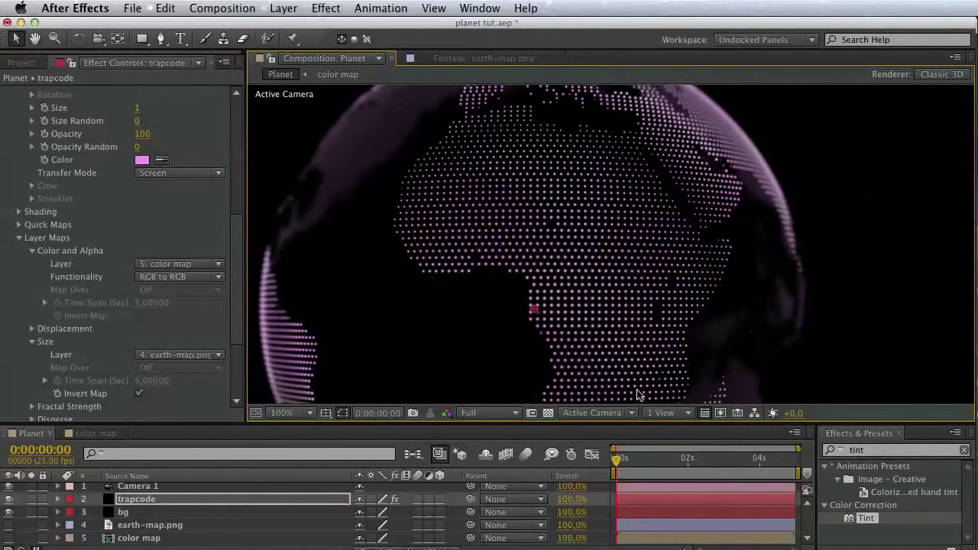
{"action": "key", "text": "space"}
{"action": "left_click_drag", "start_coordinate": [574, 253], "coordinate": [592, 198]}
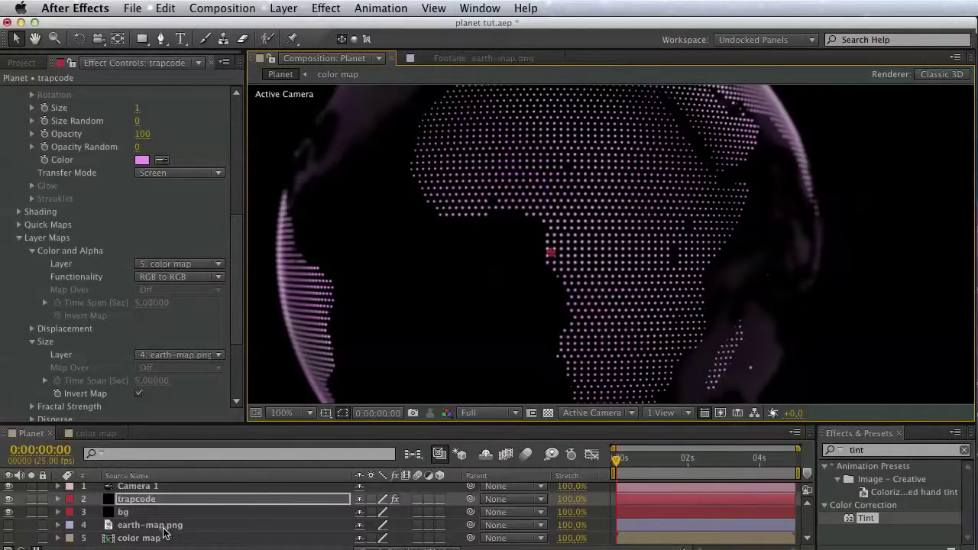
In the color map comp, set the Tint's Map White To to the saved light-blue swatch and check the planet
{"action": "double_click", "coordinate": [163, 532]}
{"action": "left_click", "coordinate": [143, 372]}
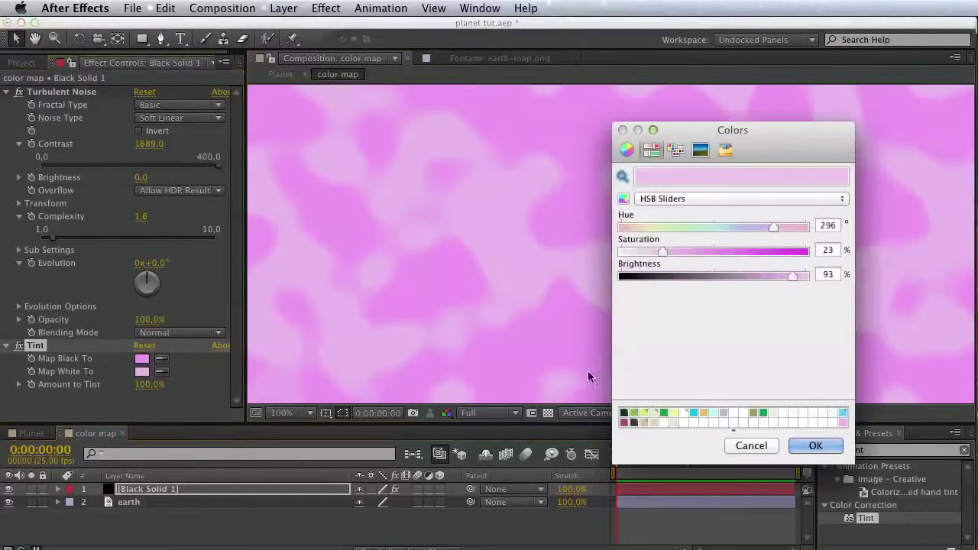
{"action": "left_click", "coordinate": [843, 413]}
{"action": "left_click", "coordinate": [812, 446]}
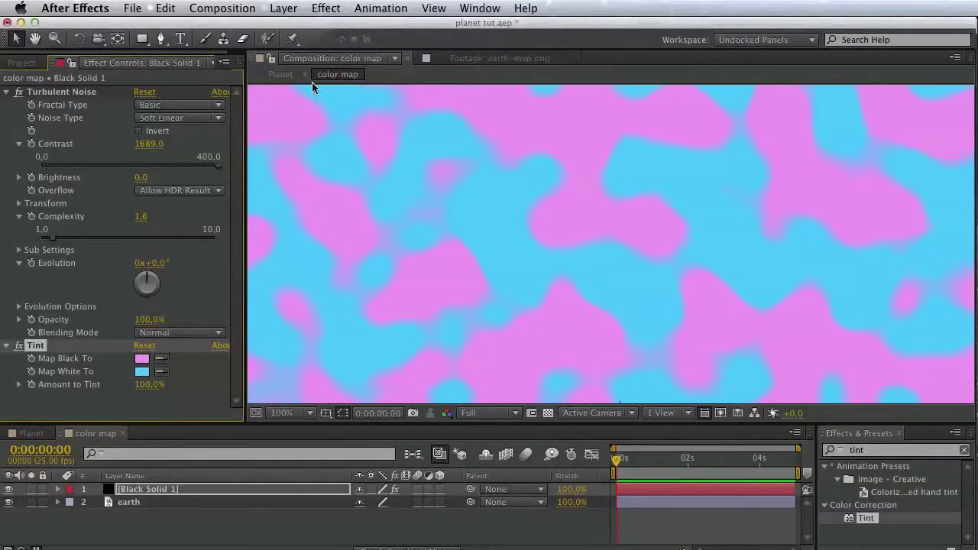
{"action": "left_click", "coordinate": [280, 76]}
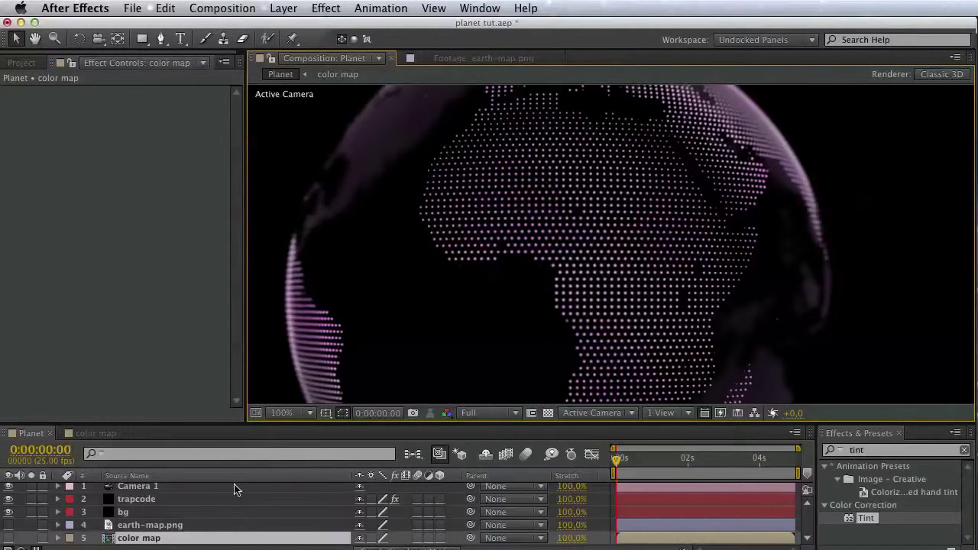
{"action": "double_click", "coordinate": [174, 539]}
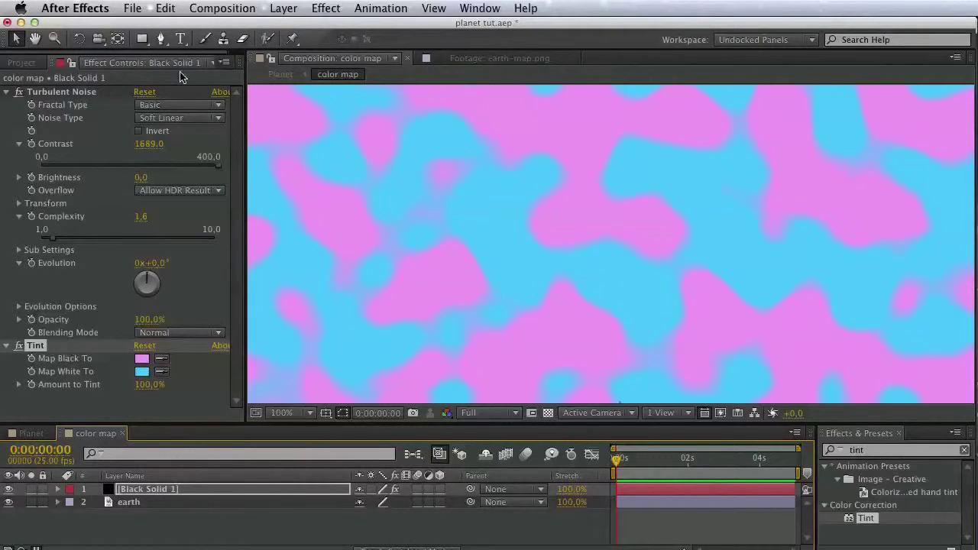
{"action": "left_click", "coordinate": [280, 74]}
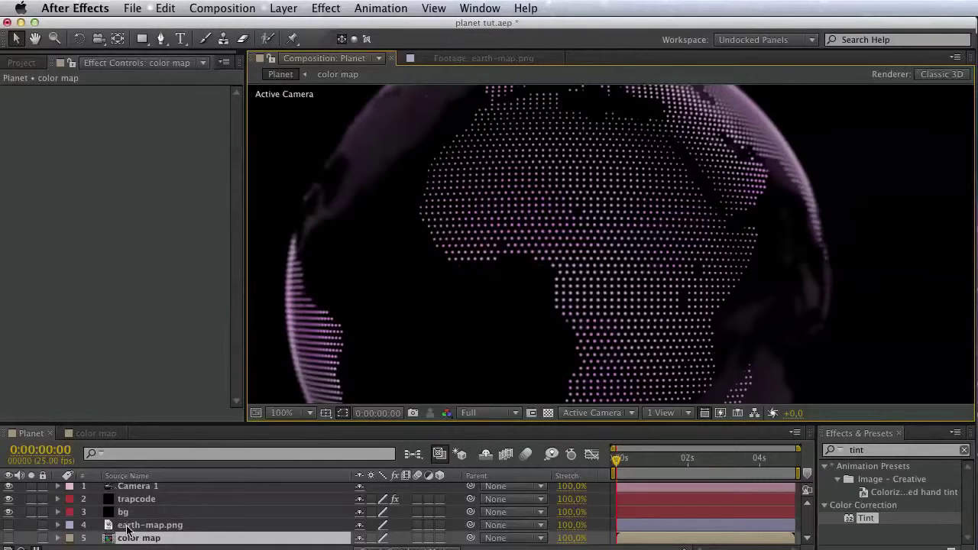
Set Form's particle Sphere Feather to 0 on the trapcode layer
{"action": "left_click", "coordinate": [135, 502]}
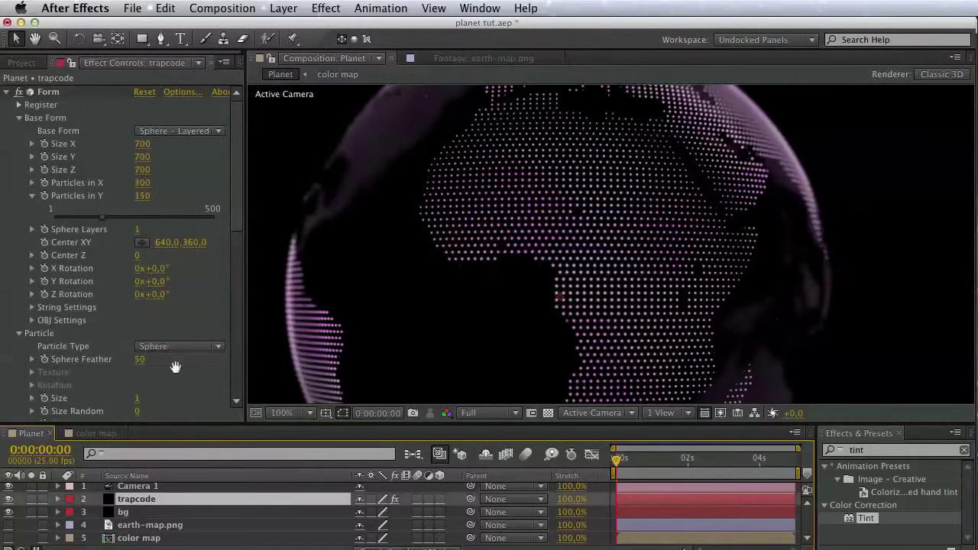
{"action": "scroll", "coordinate": [151, 321], "scroll_direction": "down", "scroll_amount": 5}
{"action": "scroll", "coordinate": [31, 138], "scroll_direction": "up", "scroll_amount": 5}
{"action": "left_click", "coordinate": [20, 114]}
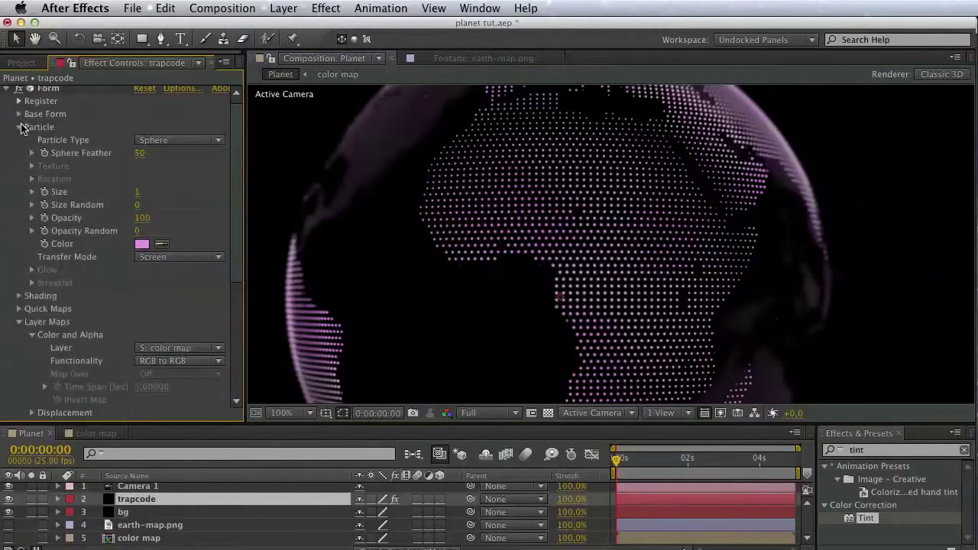
{"action": "left_click", "coordinate": [20, 128]}
{"action": "left_click", "coordinate": [20, 127]}
{"action": "left_click", "coordinate": [32, 153]}
{"action": "left_click_drag", "start_coordinate": [151, 176], "coordinate": [50, 180]}
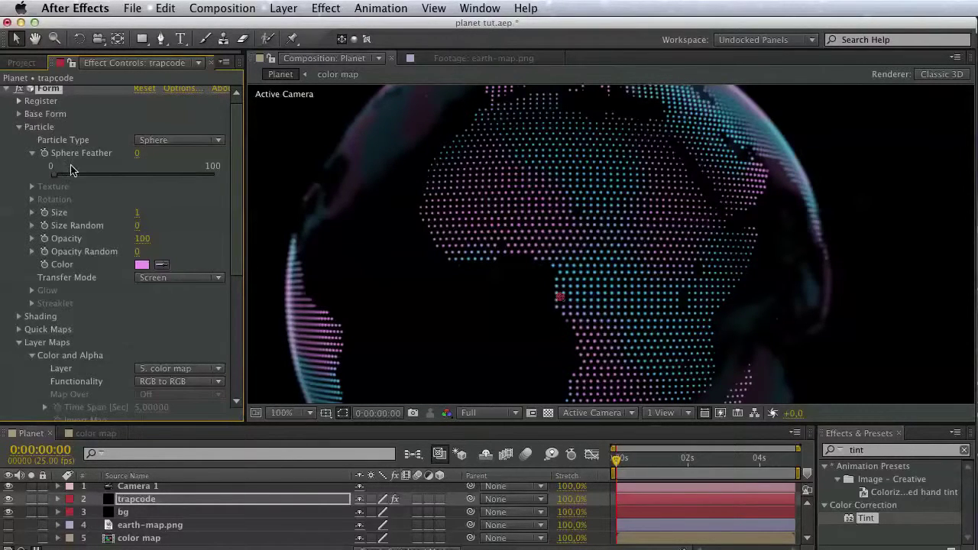
{"action": "mouse_move", "coordinate": [483, 212]}
{"action": "left_mouse_down"}
{"action": "mouse_move", "coordinate": [500, 326]}
{"action": "mouse_move", "coordinate": [482, 213]}
{"action": "left_mouse_up"}
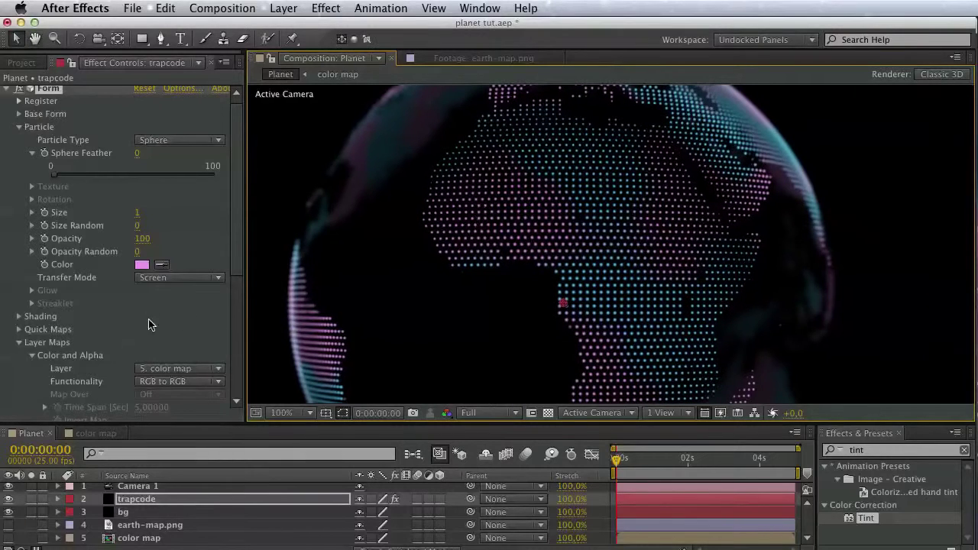
{"action": "left_click_drag", "start_coordinate": [175, 326], "coordinate": [177, 321]}
{"action": "scroll", "coordinate": [177, 321], "scroll_direction": "down", "scroll_amount": 8}
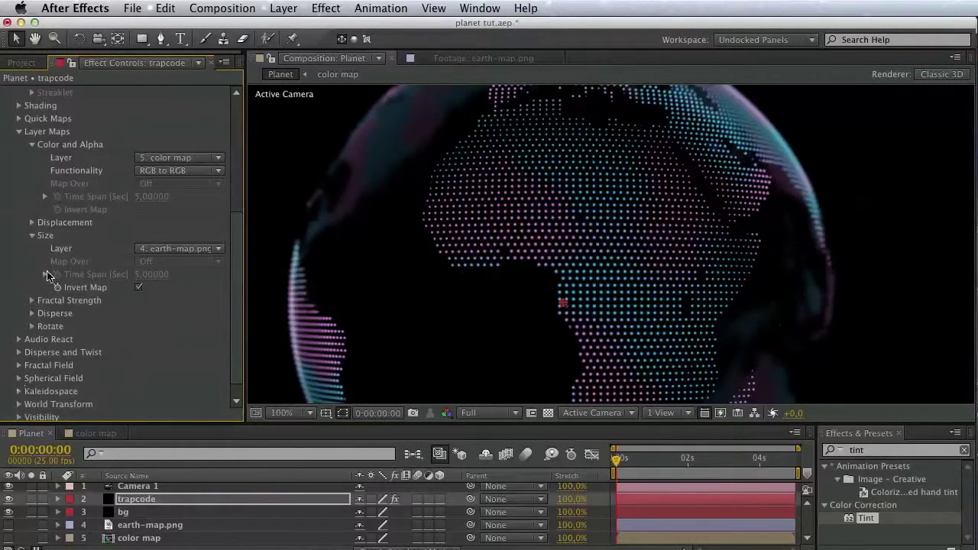
{"action": "scroll", "coordinate": [47, 275], "scroll_direction": "up", "scroll_amount": 3}
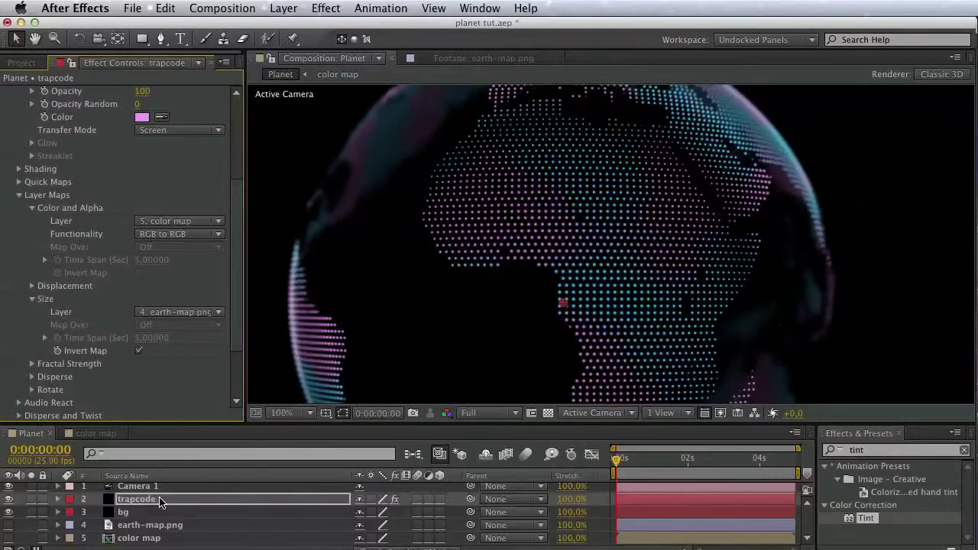
In the color map comp, set the Tint's Map White To to the saved pink at 7% saturation, and return to Planet
{"action": "double_click", "coordinate": [153, 538]}
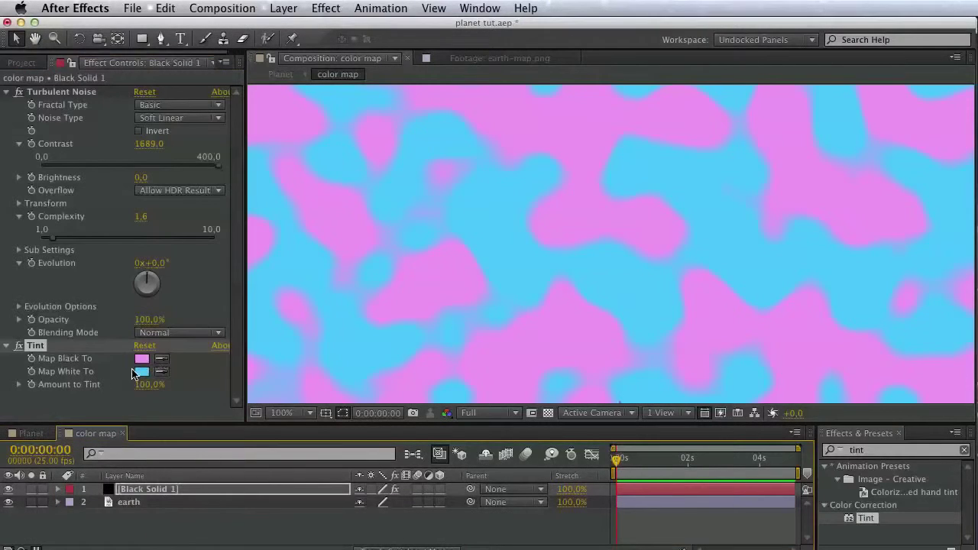
{"action": "left_click", "coordinate": [141, 372]}
{"action": "left_click", "coordinate": [844, 425]}
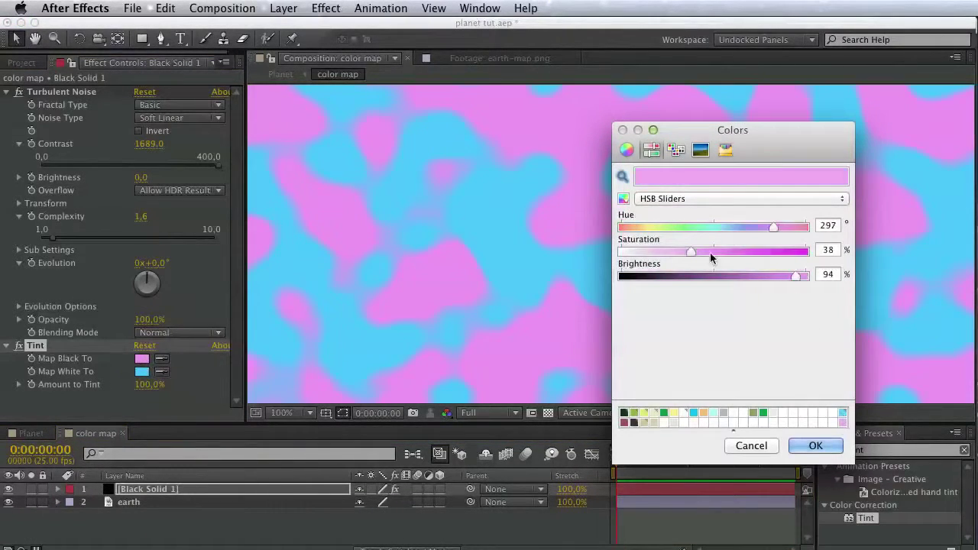
{"action": "left_click_drag", "start_coordinate": [714, 251], "coordinate": [632, 253]}
{"action": "left_click", "coordinate": [814, 446]}
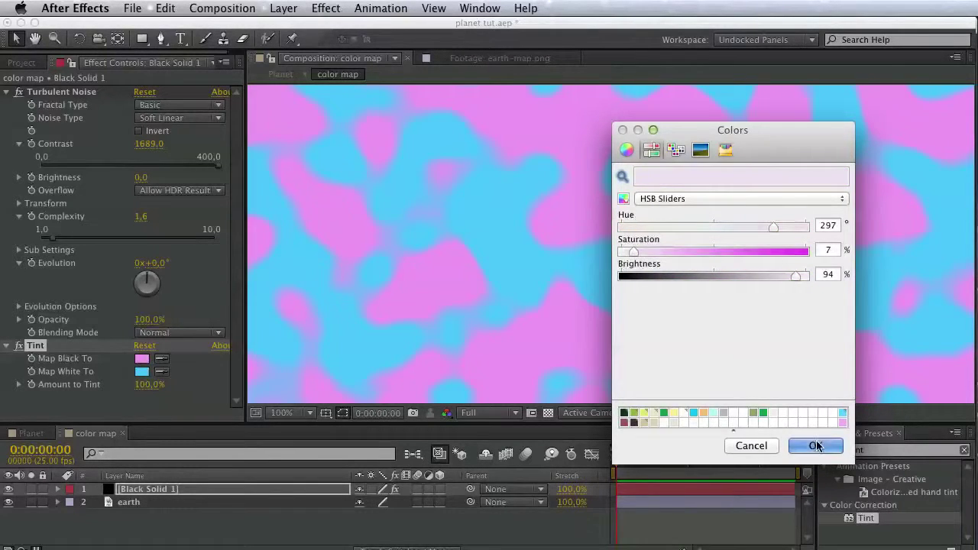
{"action": "left_click", "coordinate": [281, 74]}
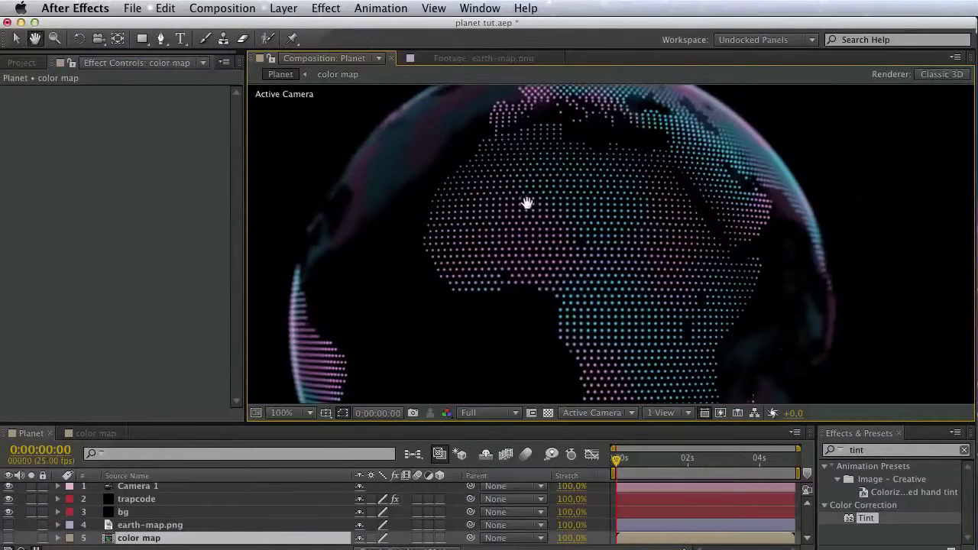
Set Form's Sphere Feather to 3 on the trapcode layer and save the project
{"action": "left_click", "coordinate": [165, 499]}
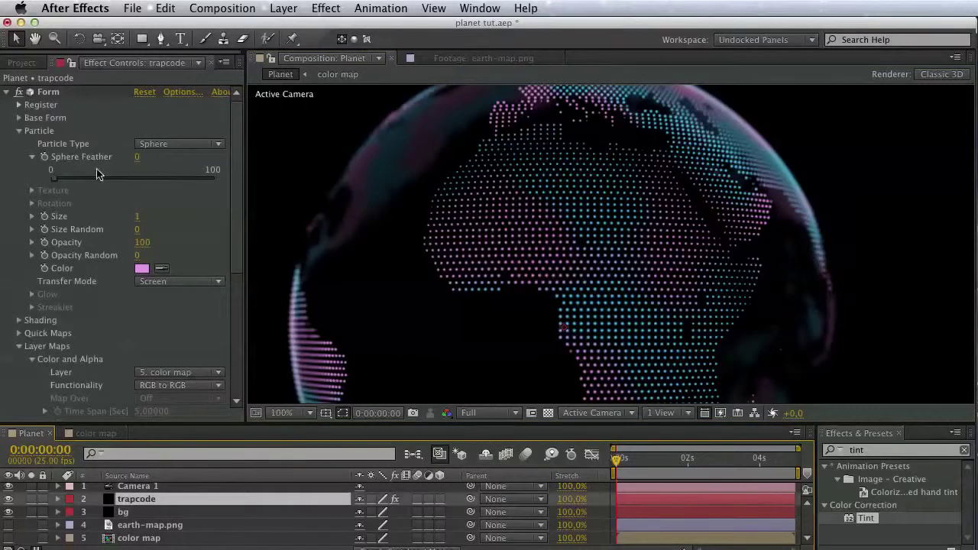
{"action": "mouse_move", "coordinate": [57, 178]}
{"action": "left_mouse_down"}
{"action": "mouse_move", "coordinate": [41, 178]}
{"action": "mouse_move", "coordinate": [94, 180]}
{"action": "mouse_move", "coordinate": [59, 180]}
{"action": "left_mouse_up"}
{"action": "key", "text": "space"}
{"action": "left_click_drag", "start_coordinate": [450, 253], "coordinate": [443, 201]}
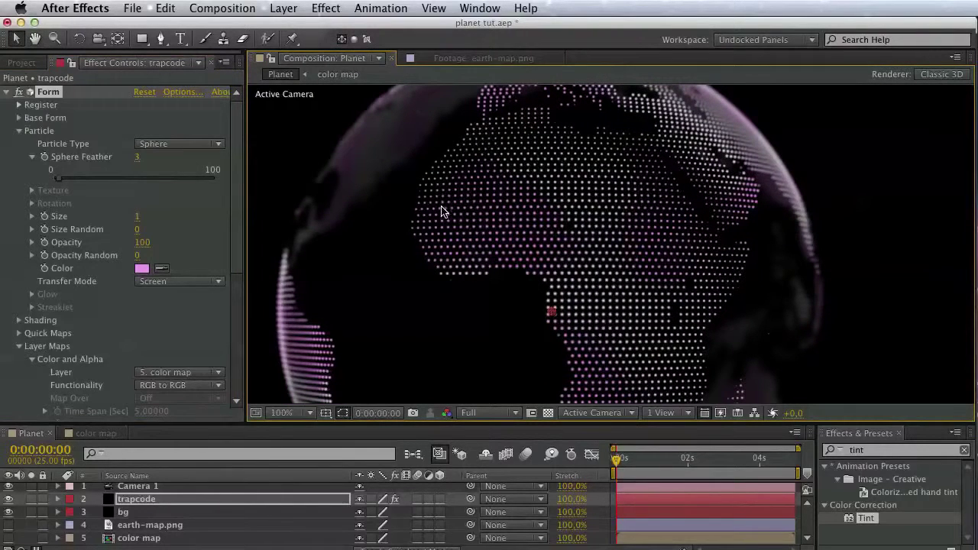
{"action": "key", "text": "super+s"}
Create a new composition from the earth-map.png footage
{"action": "left_click", "coordinate": [22, 63]}
{"action": "left_click", "coordinate": [61, 227]}
{"action": "left_click_drag", "start_coordinate": [61, 227], "coordinate": [47, 415]}
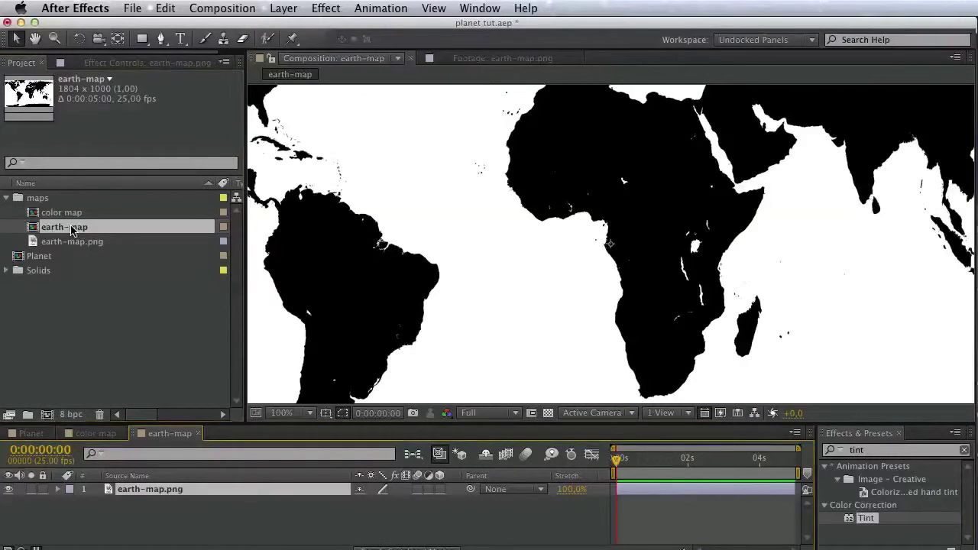
Rename both the earth map layer and its new composition to "border"
{"action": "key", "text": "Return"}
{"action": "type", "text": "border"}
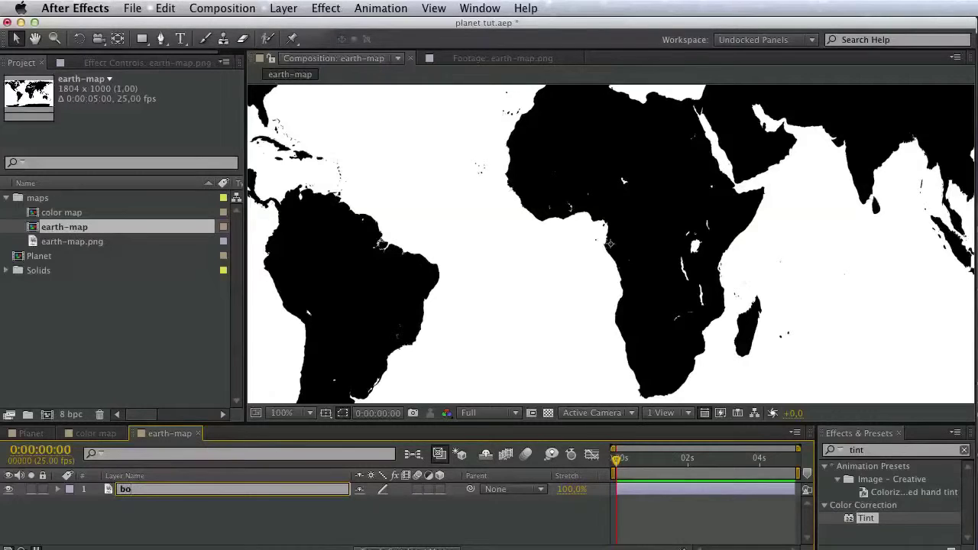
{"action": "left_click", "coordinate": [79, 223]}
{"action": "key", "text": "Return"}
{"action": "type", "text": "bo"}
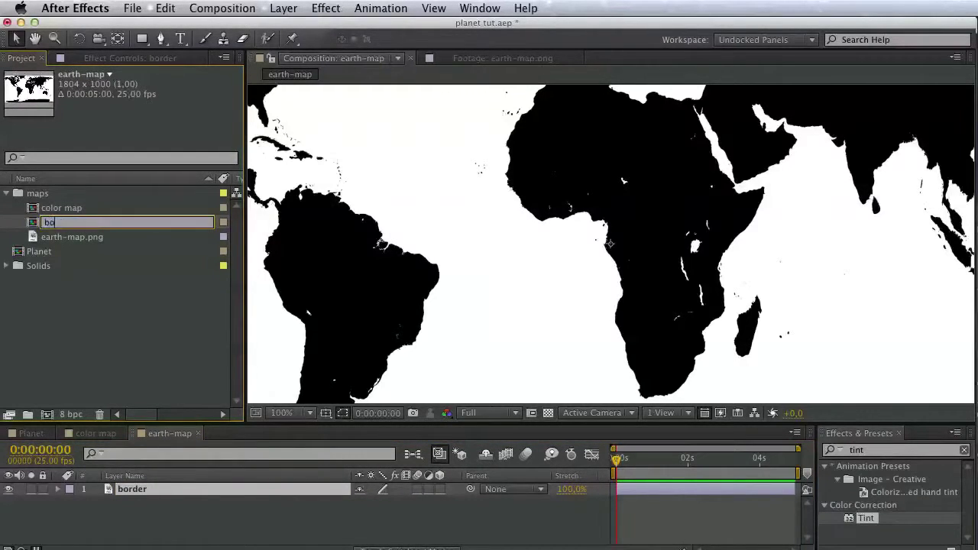
{"action": "type", "text": "rder"}
{"action": "key", "text": "Return"}
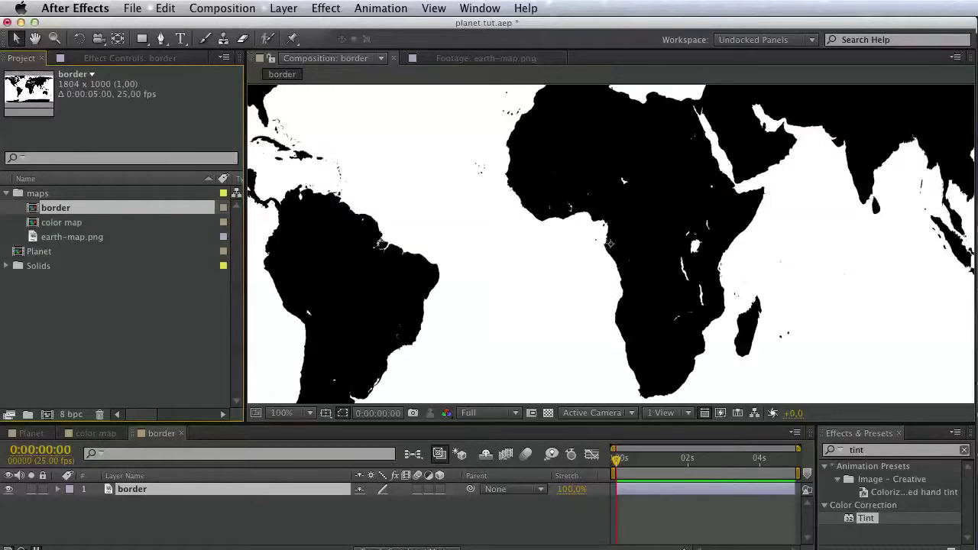
Search the effects for "edge f" and apply Edge Finder to the border layer
{"action": "double_click", "coordinate": [871, 453]}
{"action": "type", "text": "edge f"}
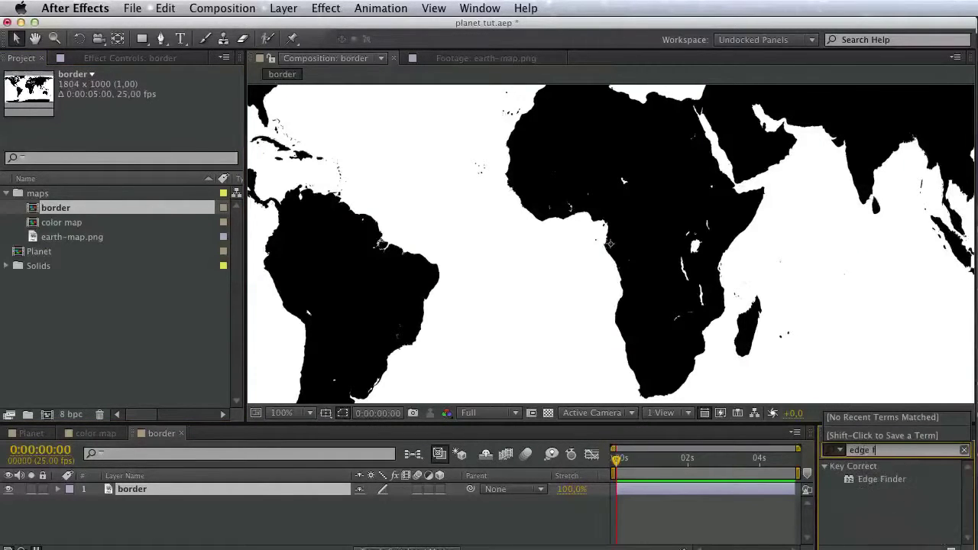
{"action": "left_click_drag", "start_coordinate": [887, 481], "coordinate": [255, 493]}
Switch to Chrome, view the Keying Suite product page on the Red Giant site, and return to After Effects
{"action": "left_click_drag", "start_coordinate": [918, 549], "coordinate": [511, 9]}
{"action": "mouse_move", "coordinate": [554, 160]}
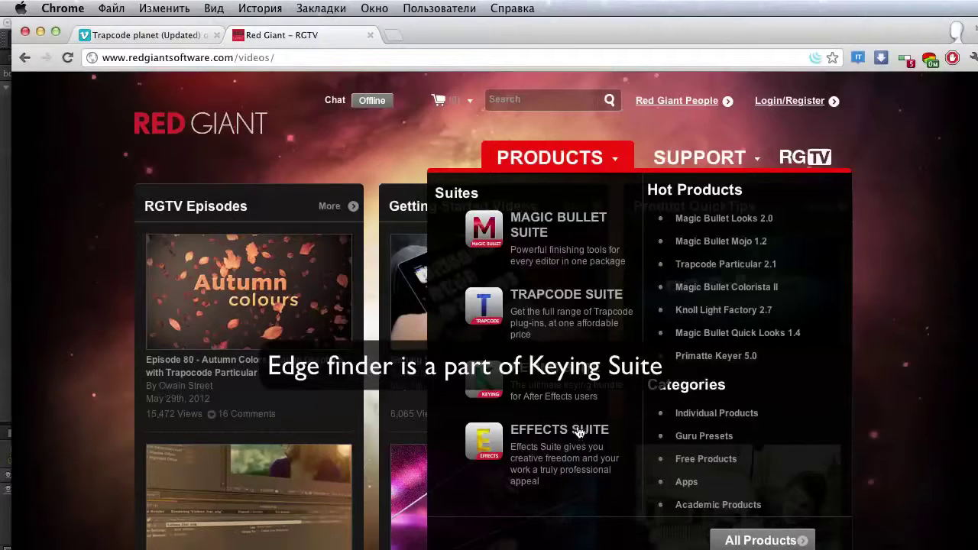
{"action": "left_click", "coordinate": [572, 373]}
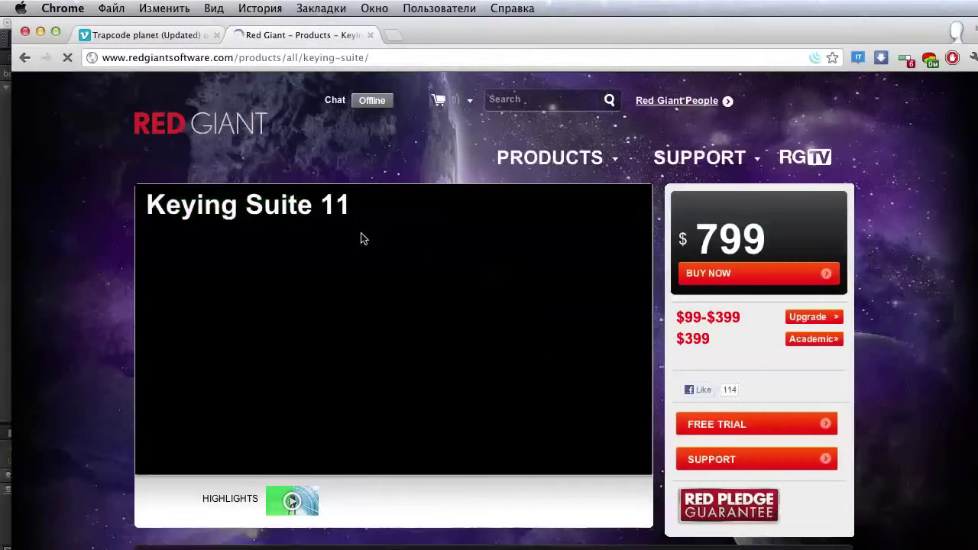
{"action": "left_click_drag", "start_coordinate": [360, 236], "coordinate": [135, 202]}
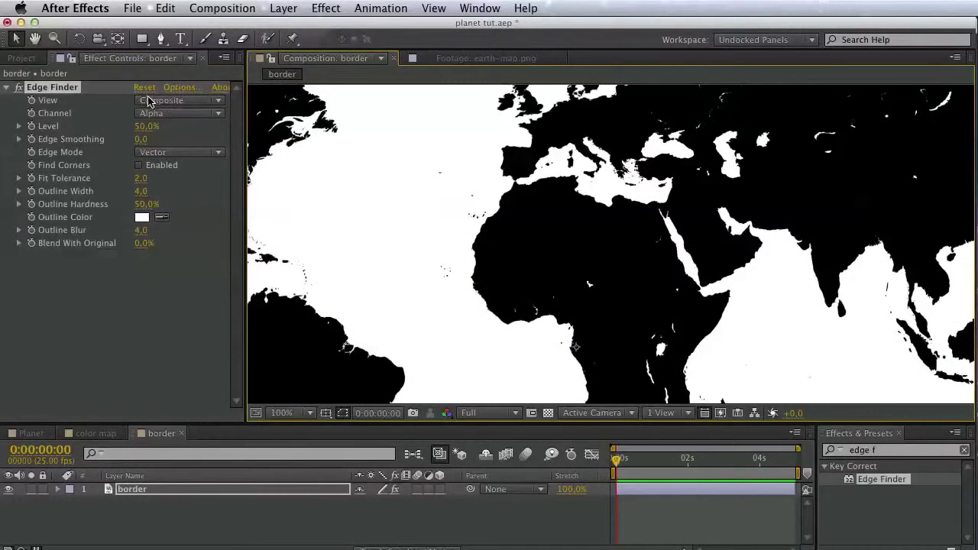
Set Edge Finder's View to Outline and its Channel to Lightness
{"action": "left_click", "coordinate": [149, 102]}
{"action": "left_click", "coordinate": [163, 130]}
{"action": "left_click", "coordinate": [168, 119]}
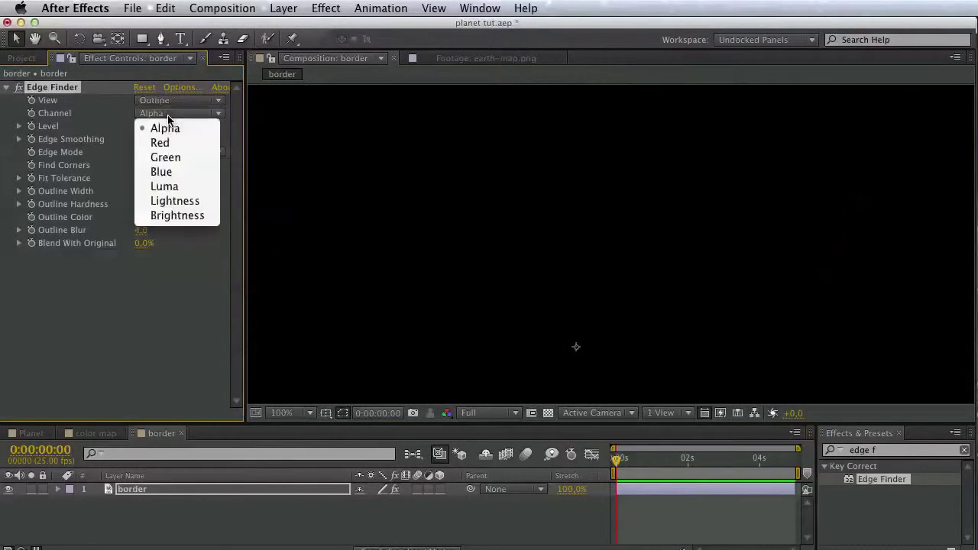
{"action": "left_click", "coordinate": [173, 201]}
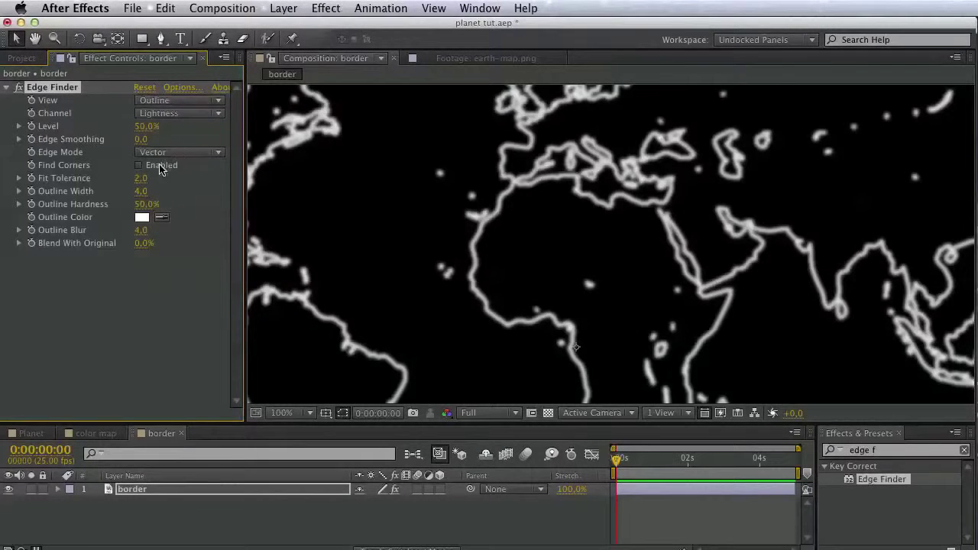
Set Edge Finder's Edge Mode to Raster, with Outline Width 14.1 and Outline Blur 5.2
{"action": "left_click_drag", "start_coordinate": [141, 178], "coordinate": [116, 178]}
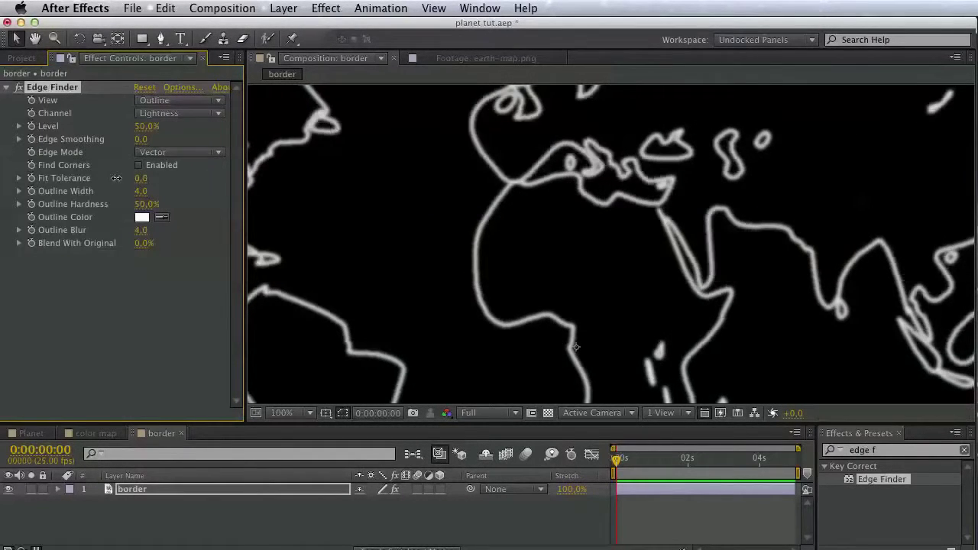
{"action": "left_click", "coordinate": [172, 155]}
{"action": "left_click", "coordinate": [173, 182]}
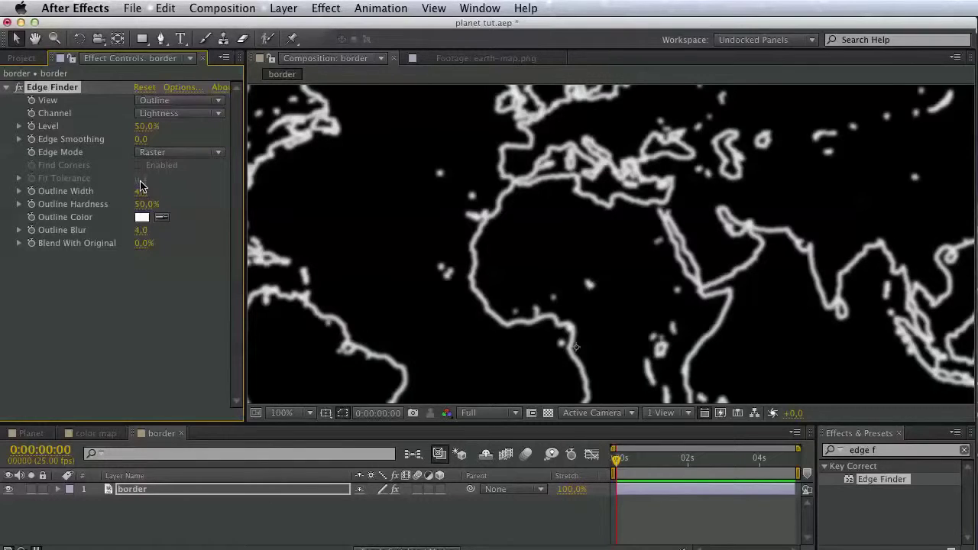
{"action": "left_click_drag", "start_coordinate": [140, 190], "coordinate": [43, 234]}
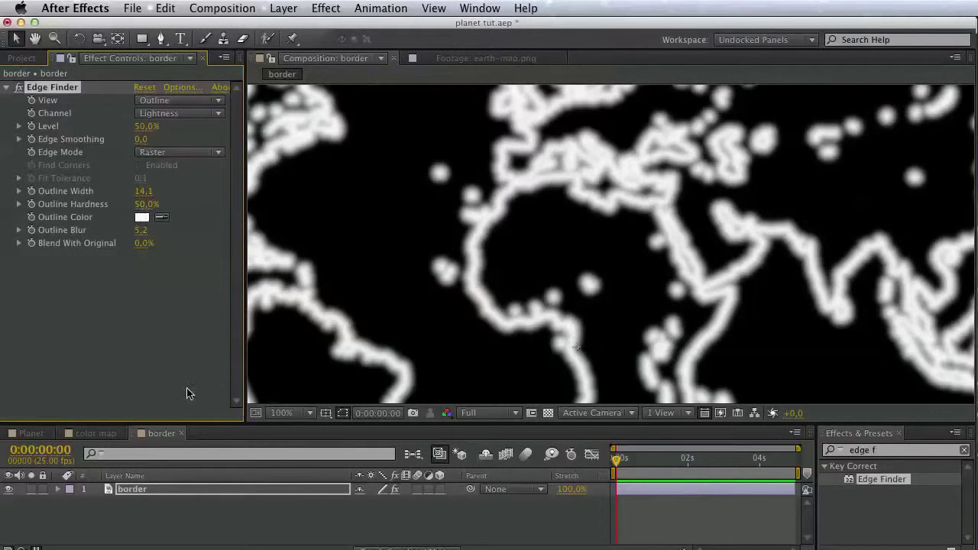
Add the earth-map.png footage to the border composition above the border layer
{"action": "left_click", "coordinate": [23, 58]}
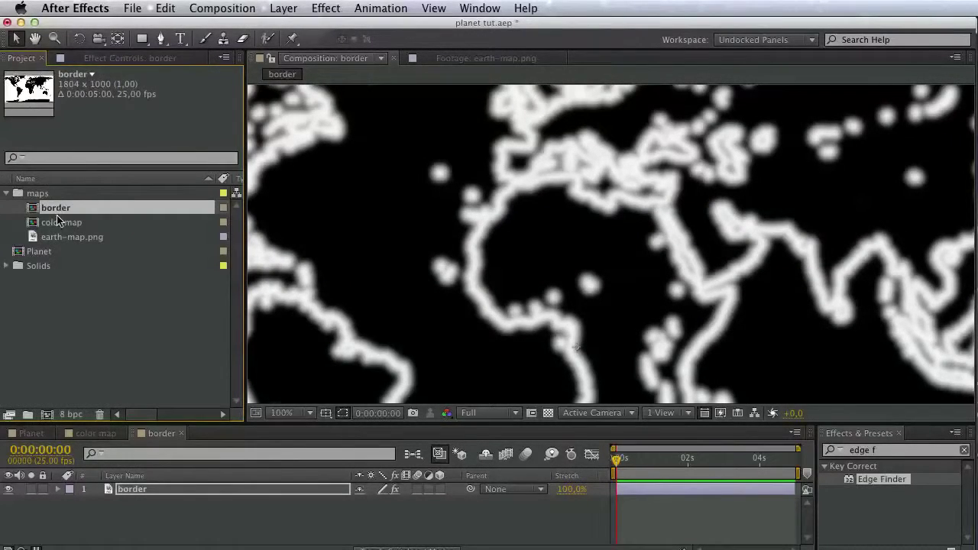
{"action": "left_click_drag", "start_coordinate": [67, 237], "coordinate": [163, 493]}
{"action": "left_click", "coordinate": [496, 505]}
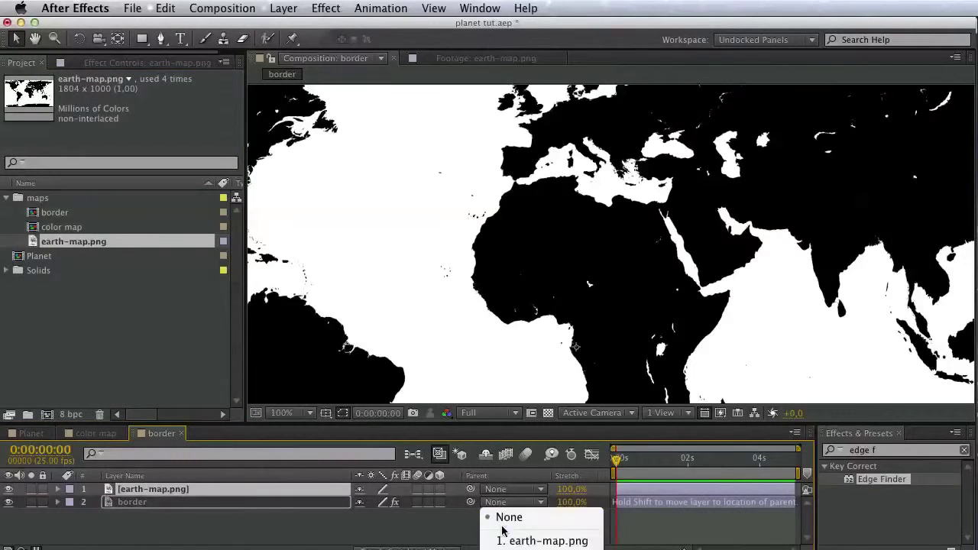
{"action": "left_click", "coordinate": [457, 525]}
Set the border layer's track matte to Luma Inverted, using the earth-map.png layer above it
{"action": "key", "text": "F4"}
{"action": "left_click", "coordinate": [466, 502]}
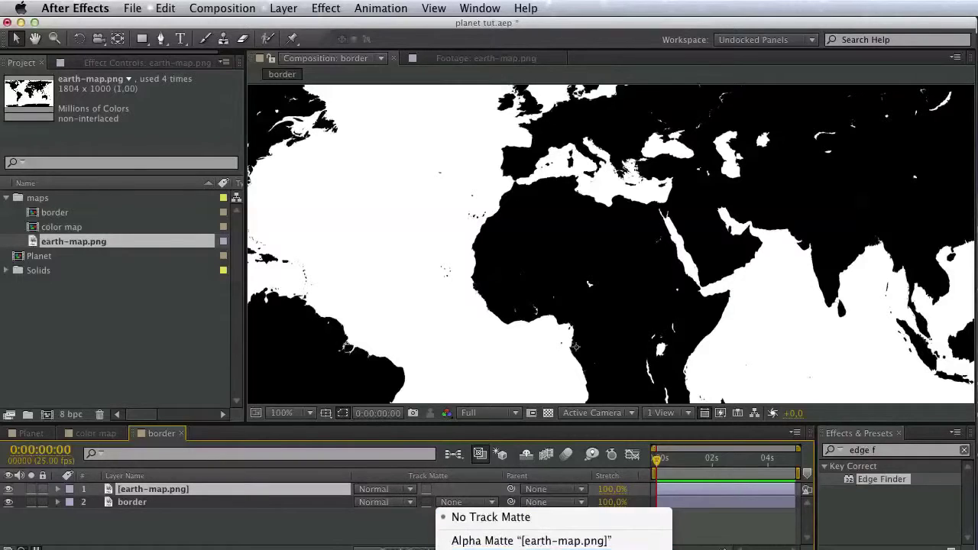
{"action": "left_click", "coordinate": [480, 549]}
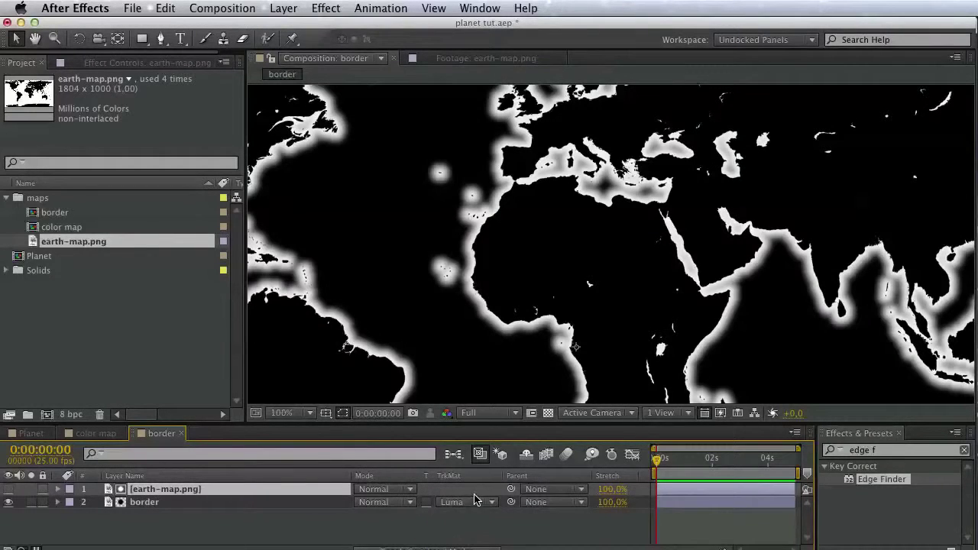
{"action": "left_click", "coordinate": [472, 502]}
{"action": "left_click", "coordinate": [480, 549]}
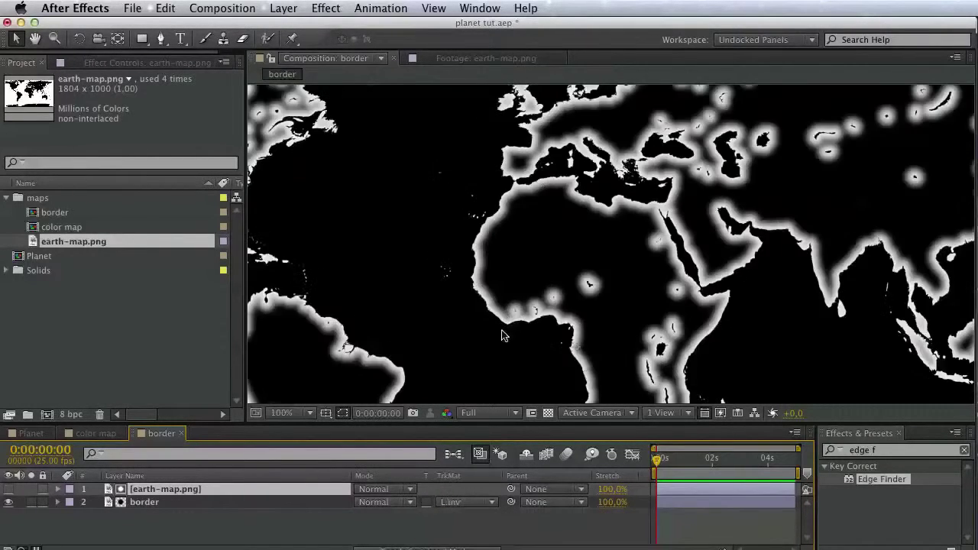
{"action": "key", "text": "space"}
{"action": "left_click_drag", "start_coordinate": [522, 273], "coordinate": [503, 289]}
{"action": "key", "text": "v"}
Search the effects for "level" and apply Levels to the border layer
{"action": "left_click", "coordinate": [140, 509]}
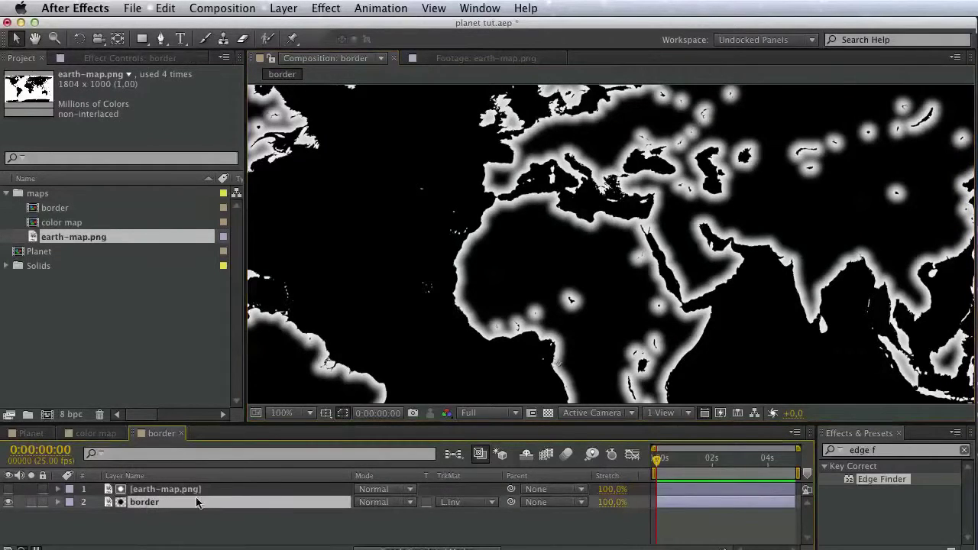
{"action": "left_click", "coordinate": [886, 451]}
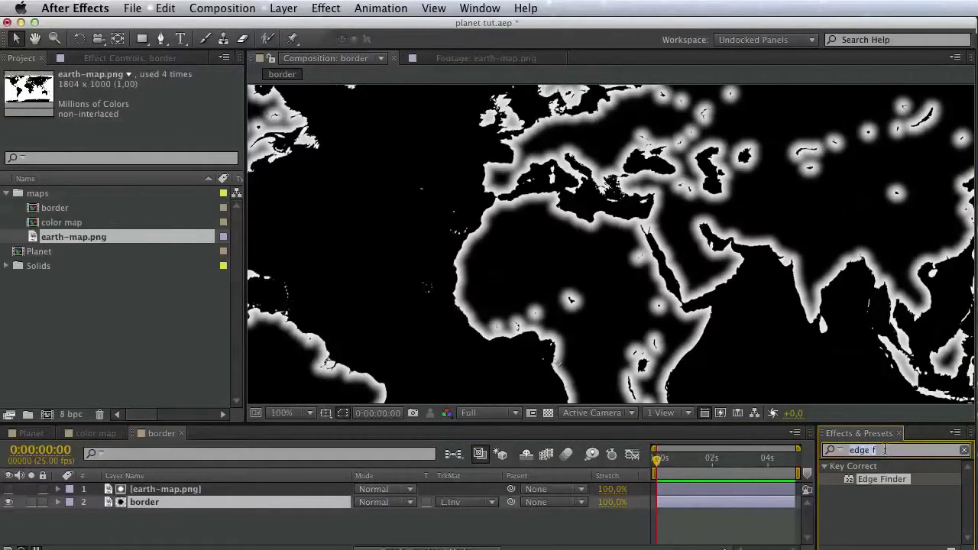
{"action": "type", "text": "level"}
{"action": "scroll", "coordinate": [885, 500], "scroll_direction": "down", "scroll_amount": 1}
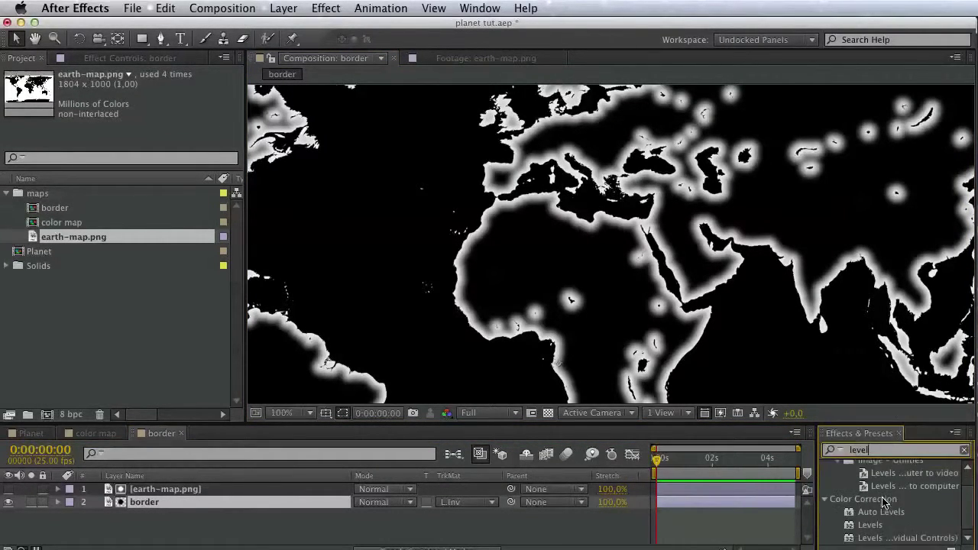
{"action": "left_click_drag", "start_coordinate": [868, 525], "coordinate": [155, 504]}
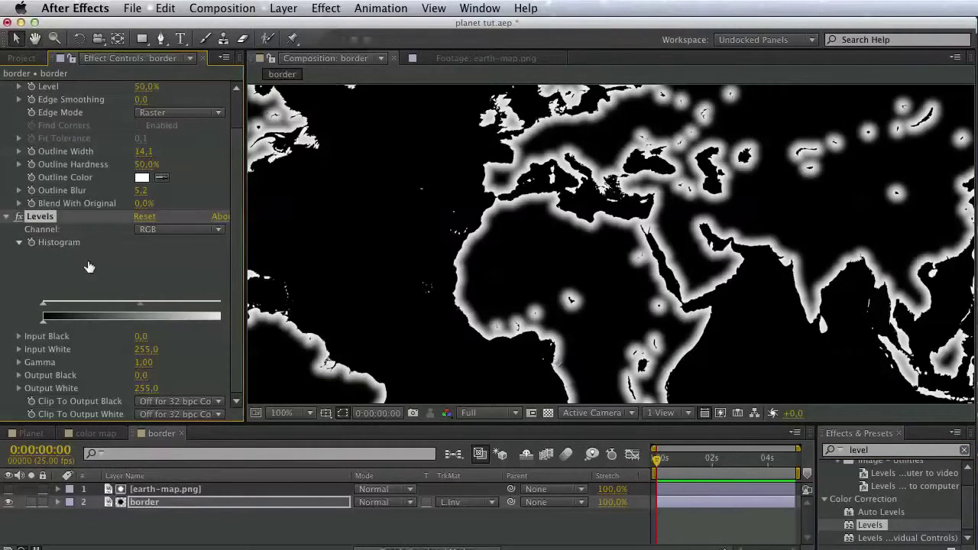
Switch the Levels effect to the Alpha channel and lower Alpha Input White to 15
{"action": "left_click_drag", "start_coordinate": [246, 377], "coordinate": [321, 373]}
{"action": "left_click", "coordinate": [246, 228]}
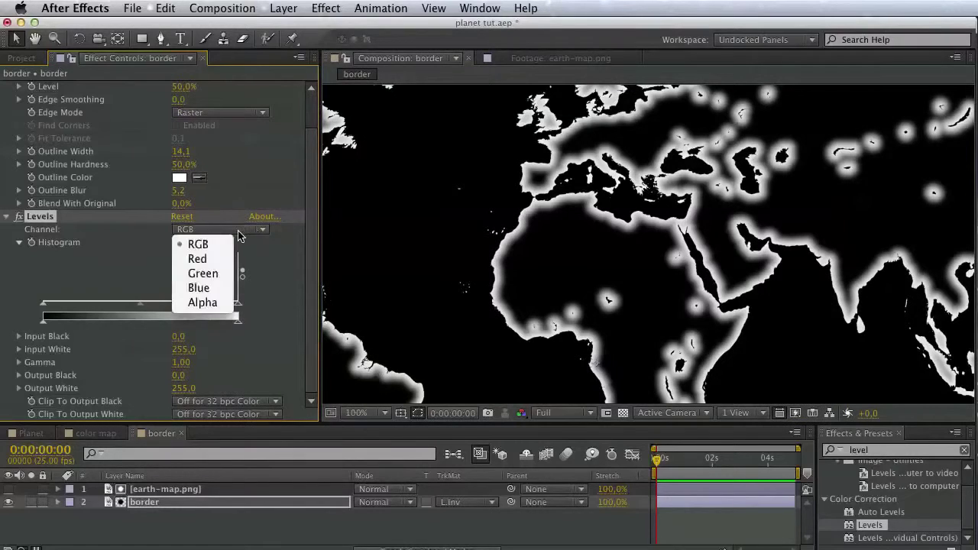
{"action": "left_click", "coordinate": [216, 303]}
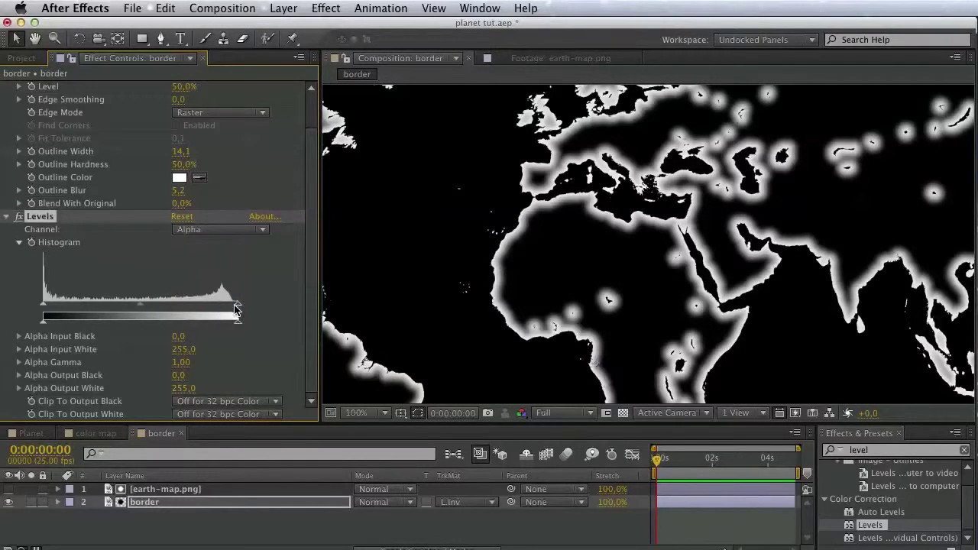
{"action": "left_click_drag", "start_coordinate": [238, 303], "coordinate": [54, 299]}
Reduce Edge Finder's Outline Width to 5.4
{"action": "scroll", "coordinate": [140, 287], "scroll_direction": "up", "scroll_amount": 2}
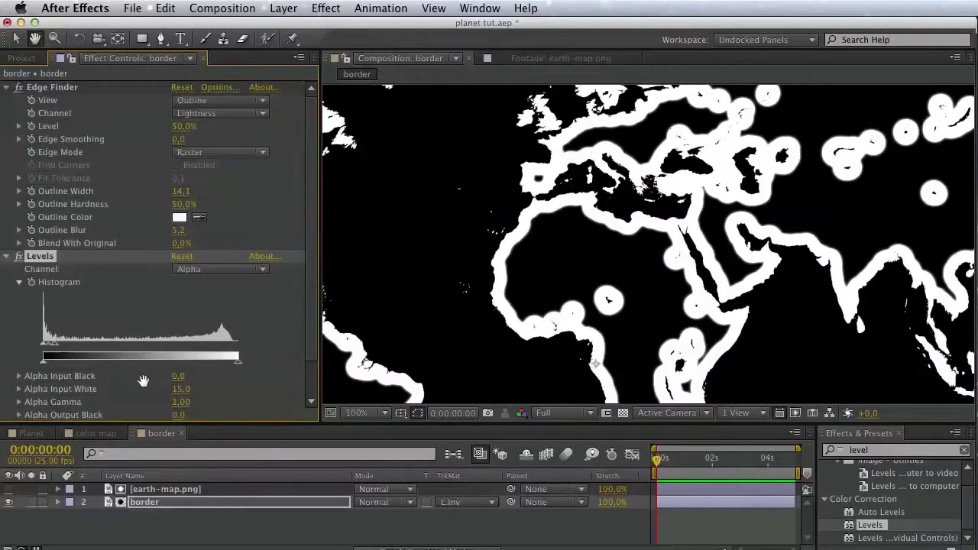
{"action": "left_click", "coordinate": [20, 191]}
{"action": "left_click", "coordinate": [69, 213]}
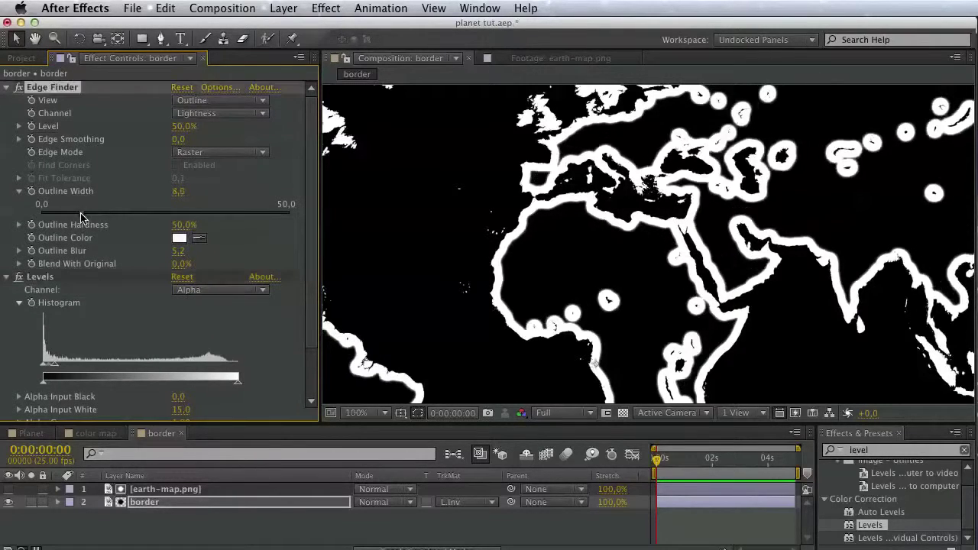
{"action": "left_click_drag", "start_coordinate": [69, 214], "coordinate": [67, 214]}
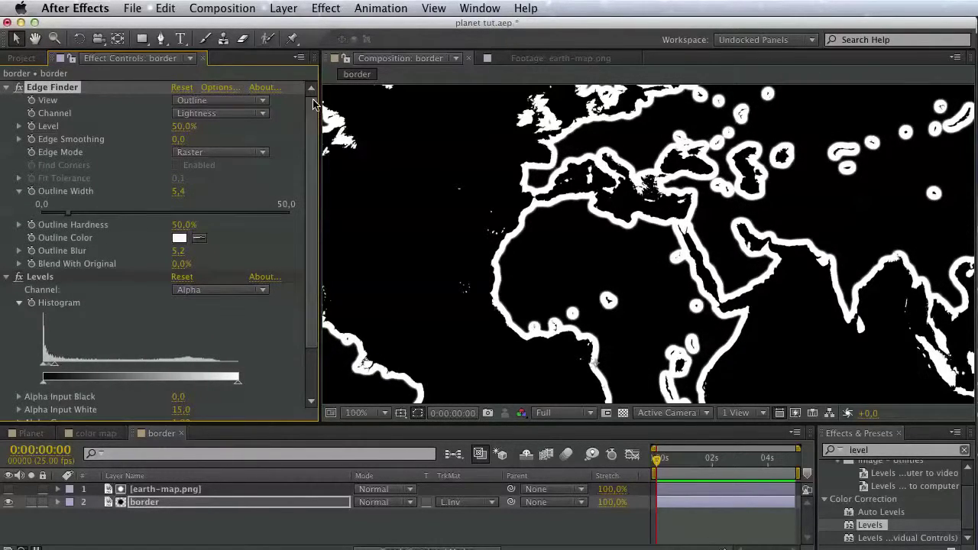
Add the border composition to Planet below the color map layer and hide it
{"action": "left_click", "coordinate": [23, 58]}
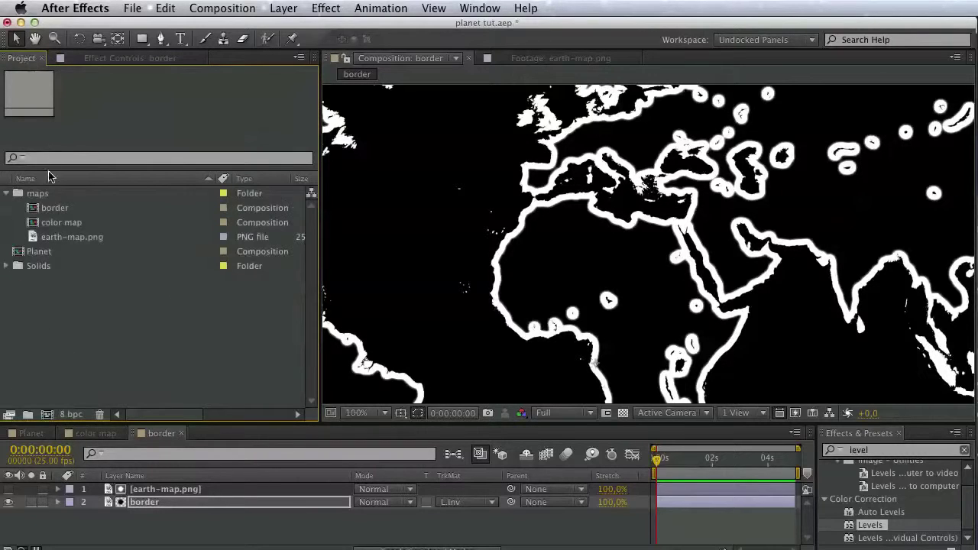
{"action": "double_click", "coordinate": [40, 251]}
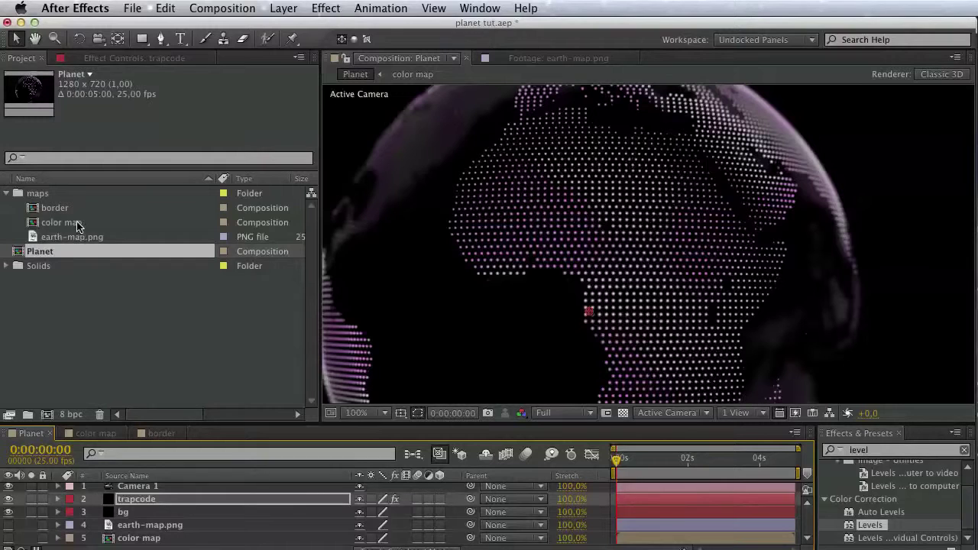
{"action": "left_click", "coordinate": [69, 209]}
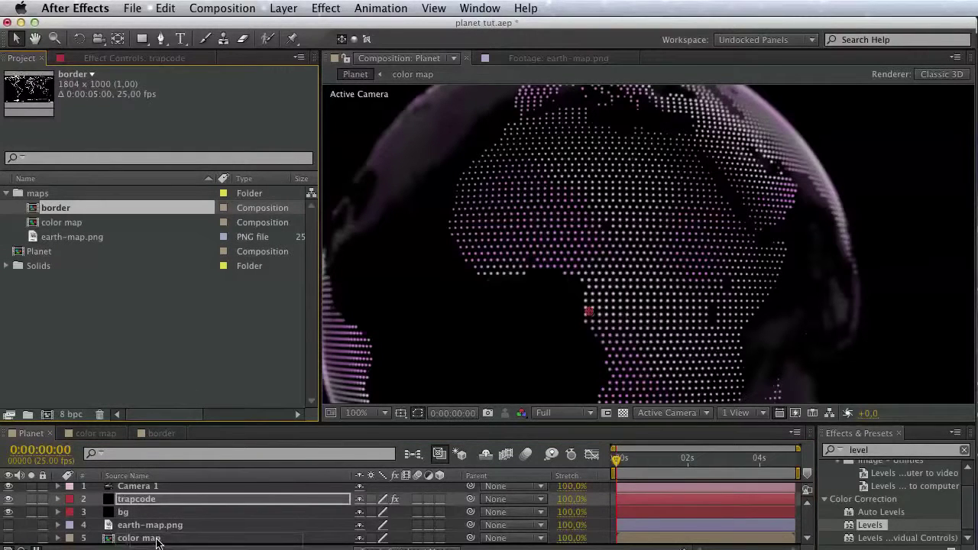
{"action": "left_click_drag", "start_coordinate": [157, 541], "coordinate": [156, 544]}
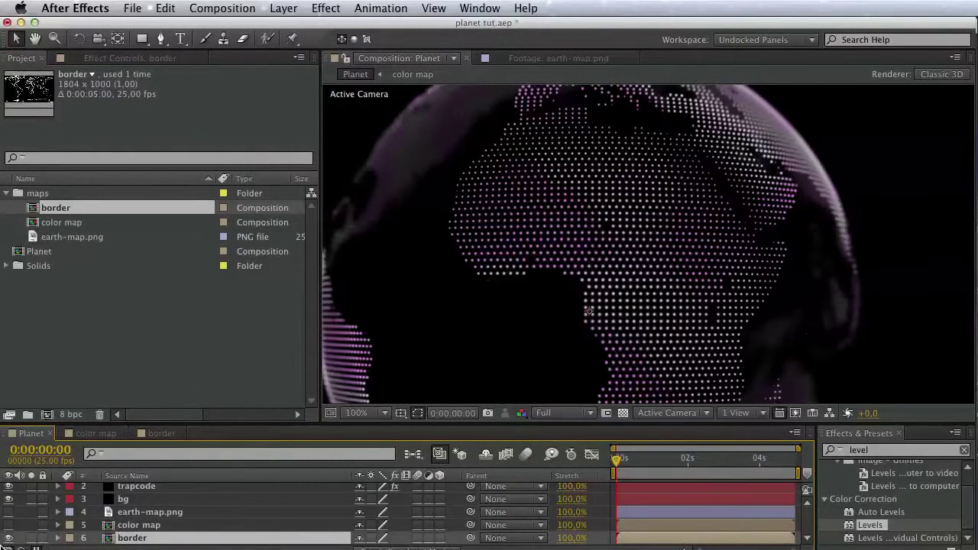
{"action": "left_click", "coordinate": [7, 538]}
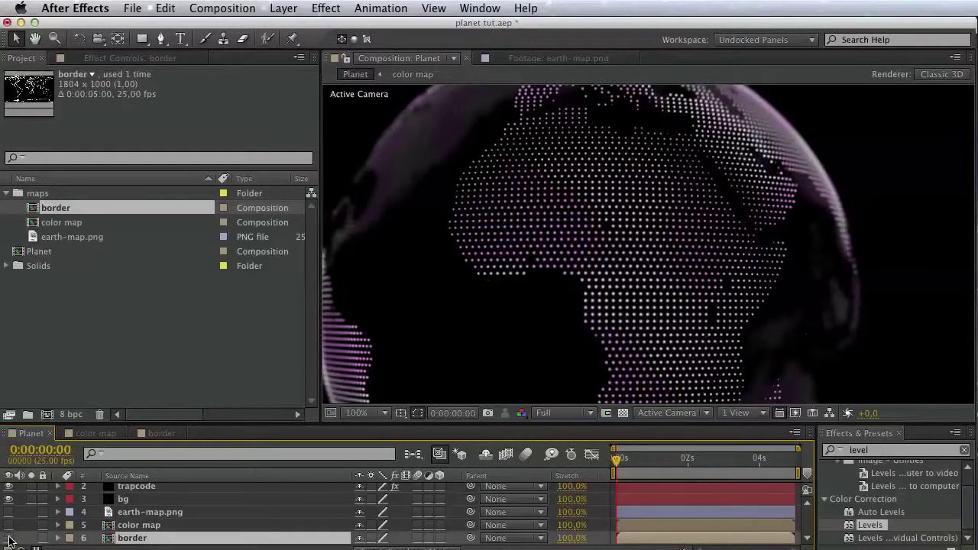
Set the Transfer Mode in Form's Rendering settings to Normal on the trapcode layer
{"action": "left_click", "coordinate": [160, 490]}
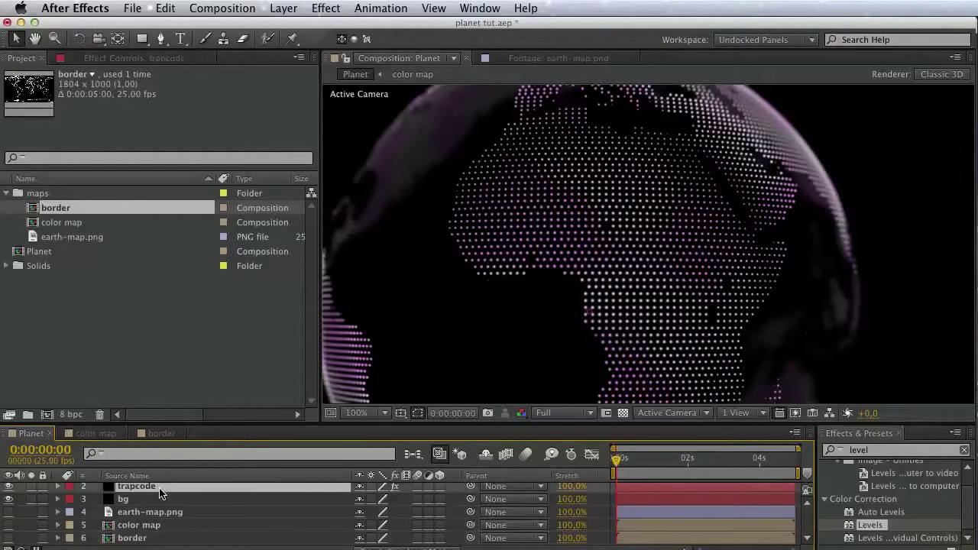
{"action": "left_click", "coordinate": [134, 59]}
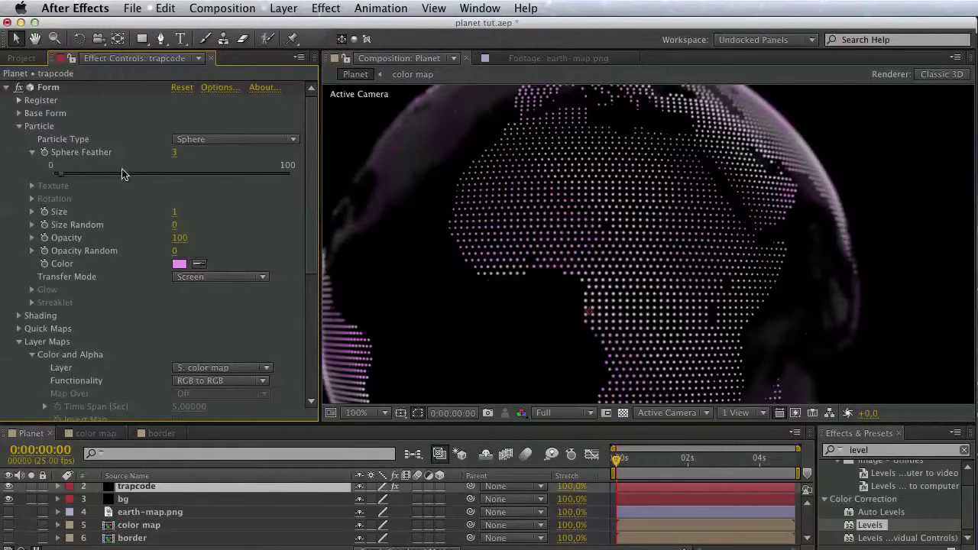
{"action": "left_click", "coordinate": [19, 126]}
{"action": "left_click", "coordinate": [19, 165]}
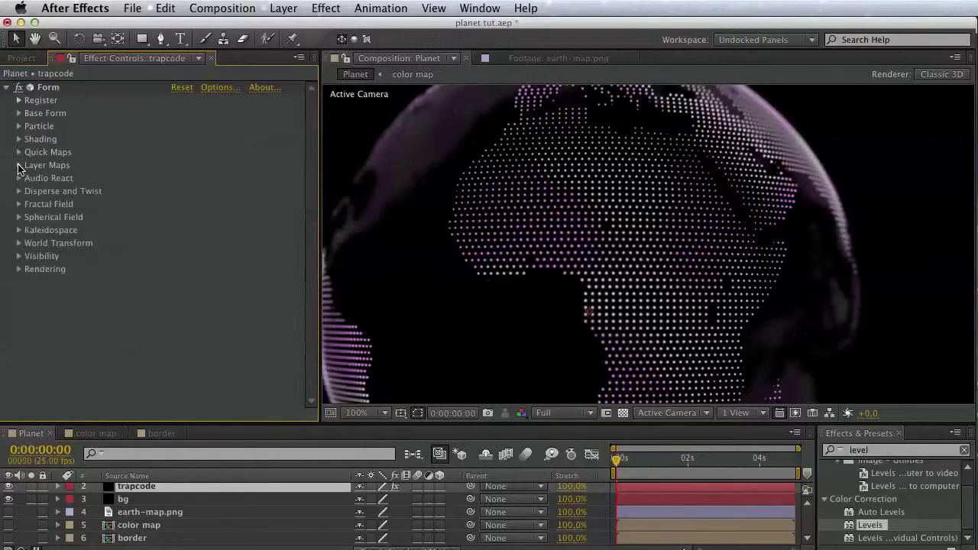
{"action": "left_click", "coordinate": [18, 269]}
{"action": "left_click", "coordinate": [190, 296]}
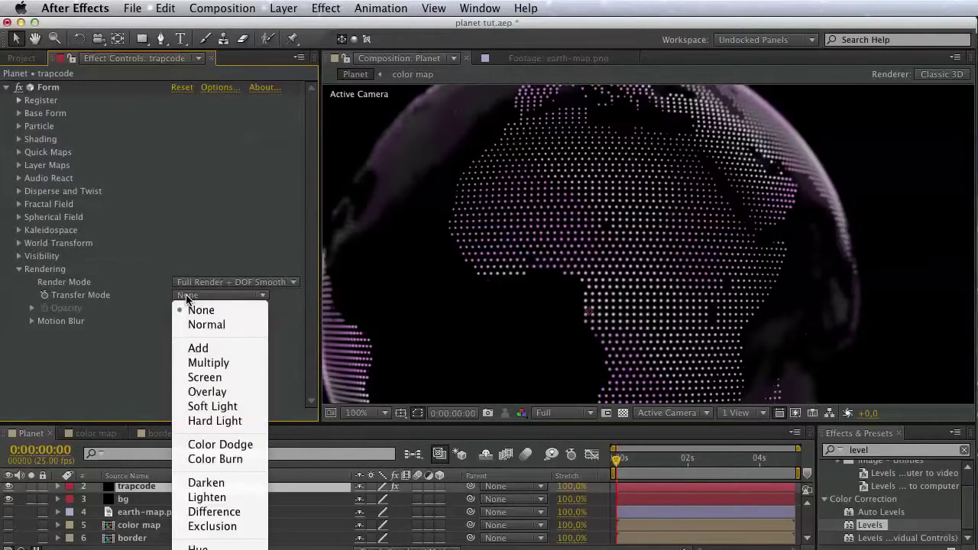
{"action": "left_click", "coordinate": [184, 324]}
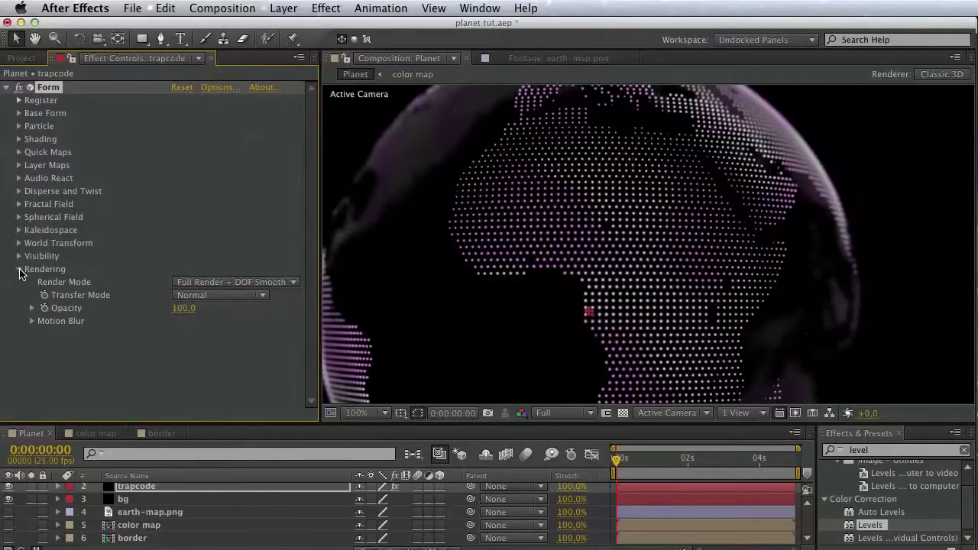
{"action": "left_click", "coordinate": [19, 269]}
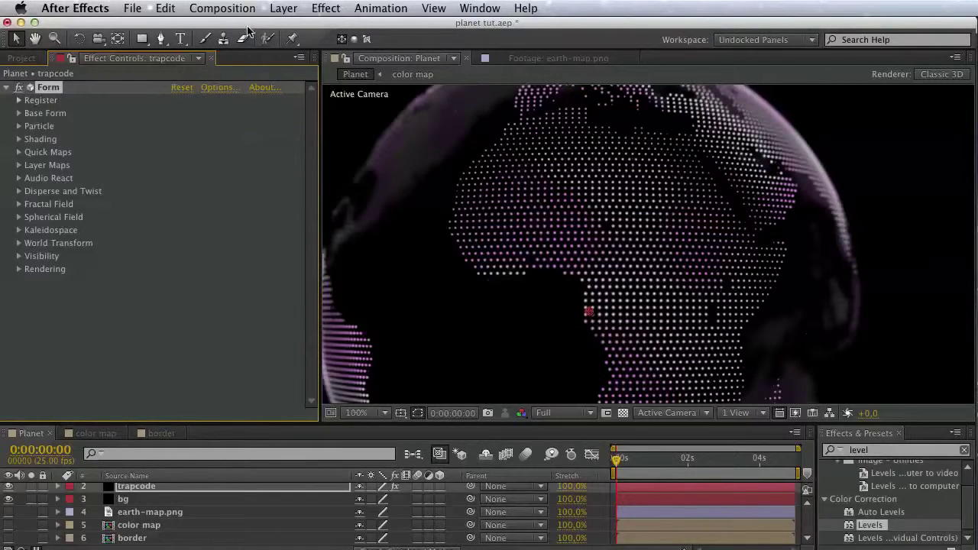
Duplicate the Form effect on the trapcode layer and rename the original effect main land
{"action": "left_click", "coordinate": [166, 8]}
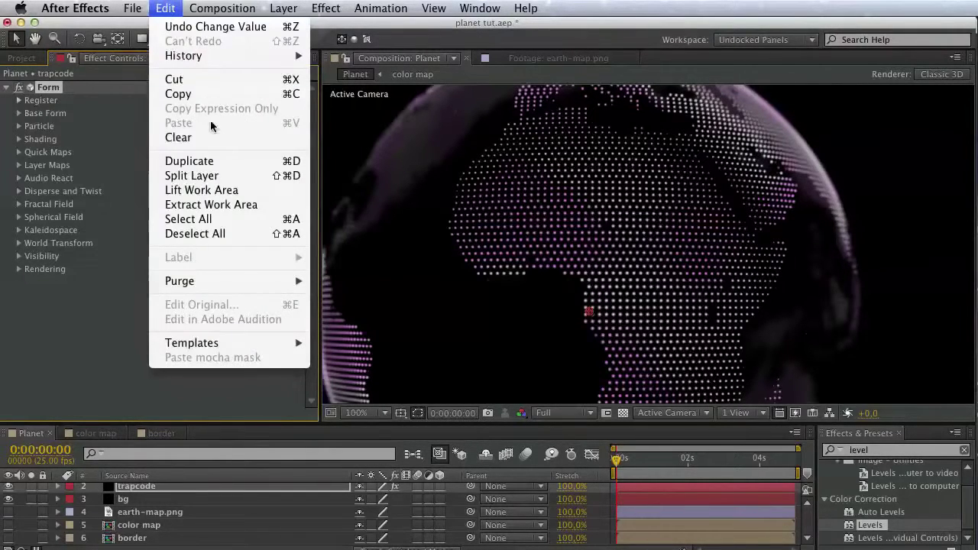
{"action": "left_click", "coordinate": [216, 161]}
{"action": "scroll", "coordinate": [48, 160], "scroll_direction": "up", "scroll_amount": 3}
{"action": "left_click", "coordinate": [48, 88]}
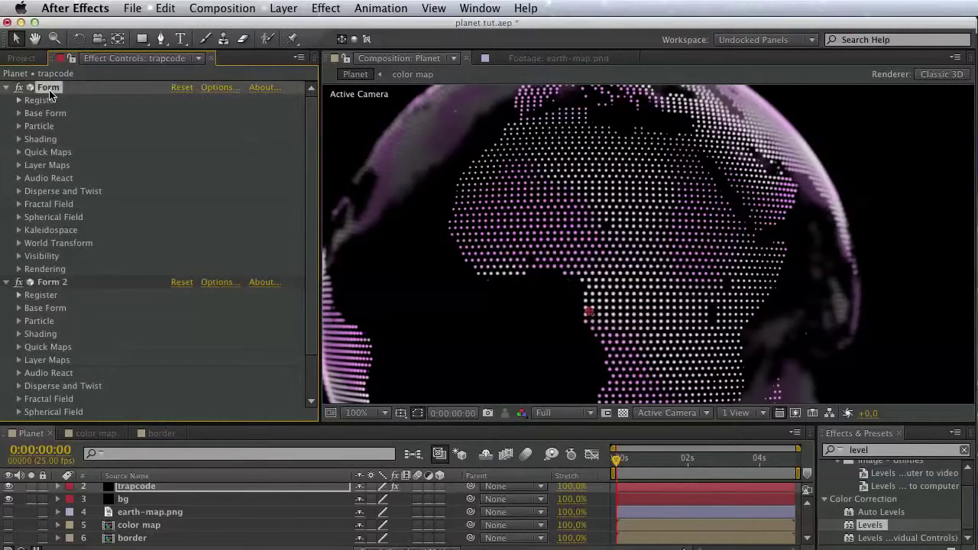
{"action": "key", "text": "Return"}
{"action": "type", "text": "bo"}
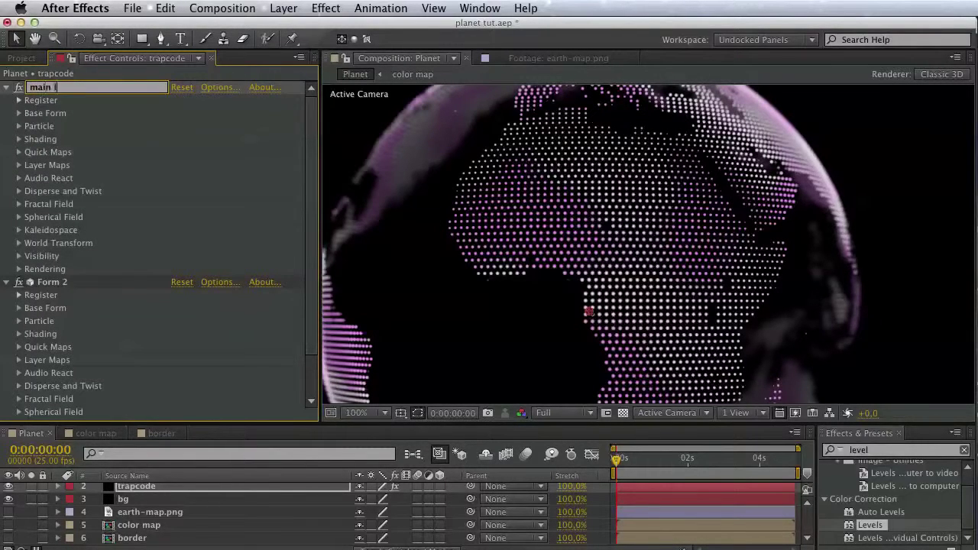
{"action": "key", "text": "Return"}
{"action": "left_click", "coordinate": [8, 88]}
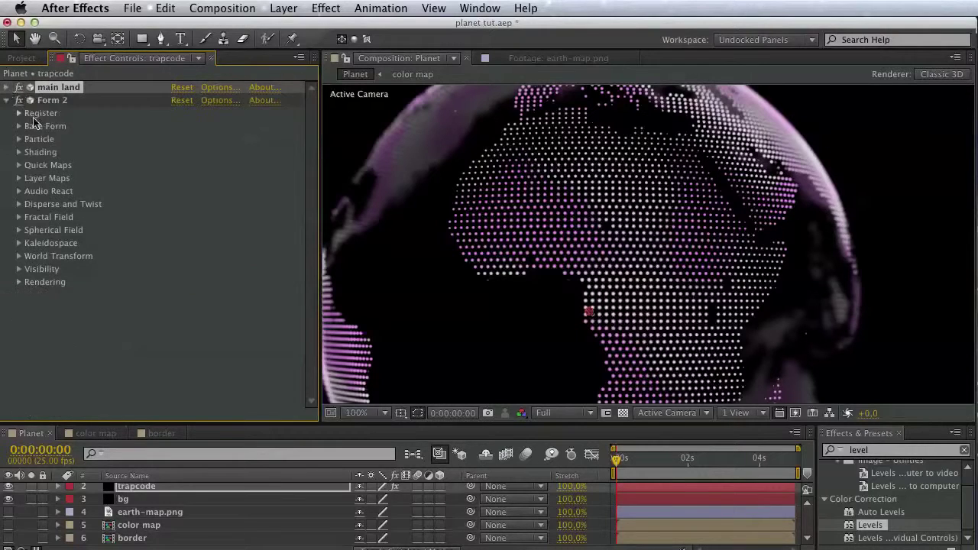
Rename the duplicated Form effect border
{"action": "left_click", "coordinate": [51, 101]}
{"action": "key", "text": "Return"}
{"action": "type", "text": "border"}
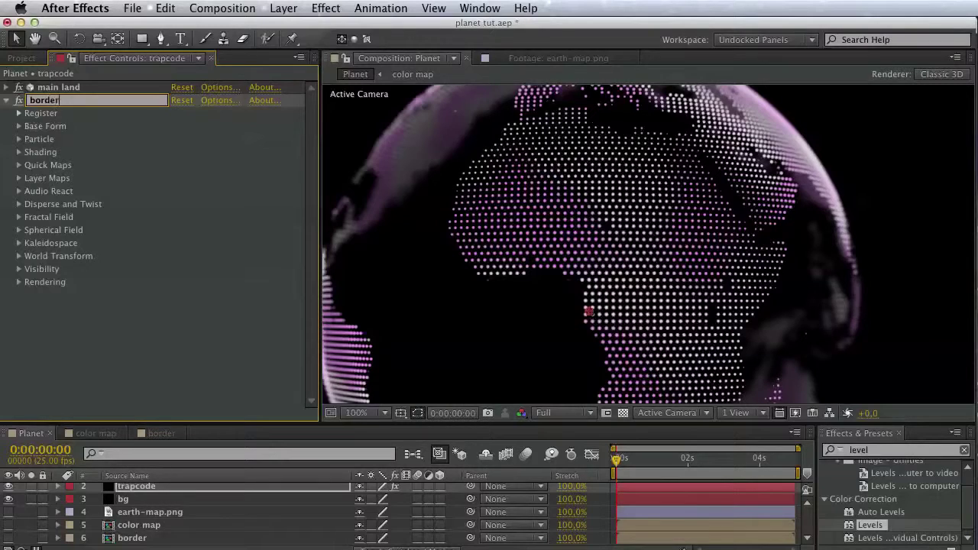
{"action": "key", "text": "Return"}
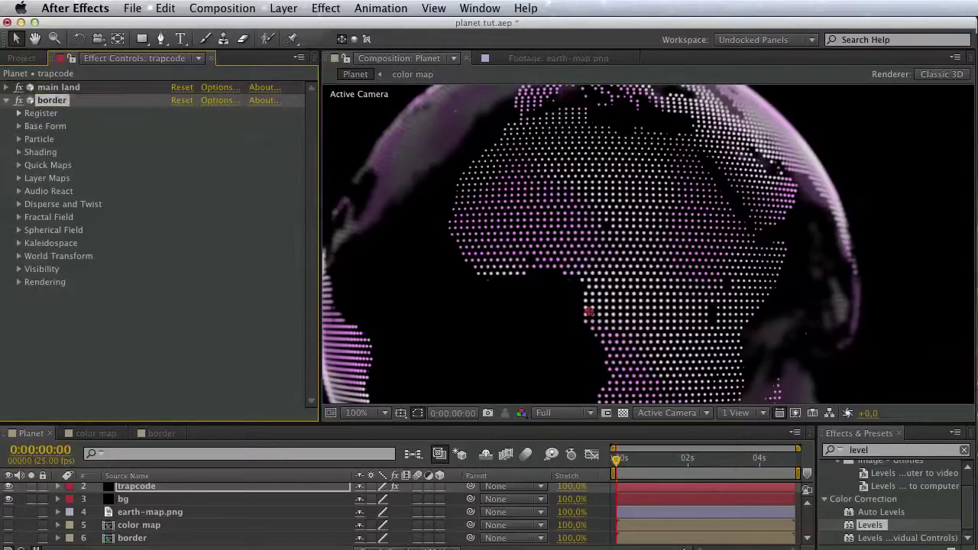
In the border effect's Layer Maps, set the Color and Alpha layer to None and the Size layer to border
{"action": "left_click", "coordinate": [18, 178]}
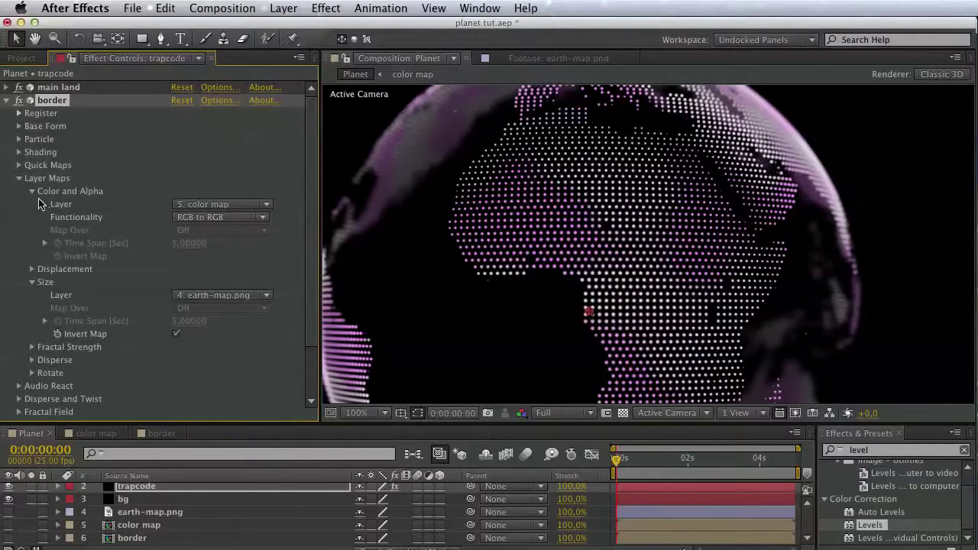
{"action": "left_click", "coordinate": [171, 205]}
{"action": "left_click", "coordinate": [189, 219]}
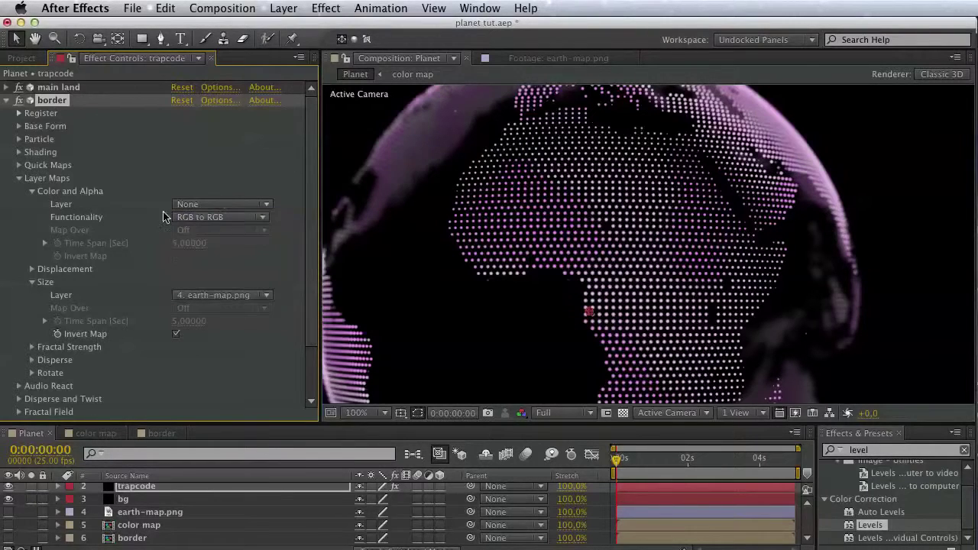
{"action": "left_click", "coordinate": [32, 193]}
{"action": "left_click", "coordinate": [197, 231]}
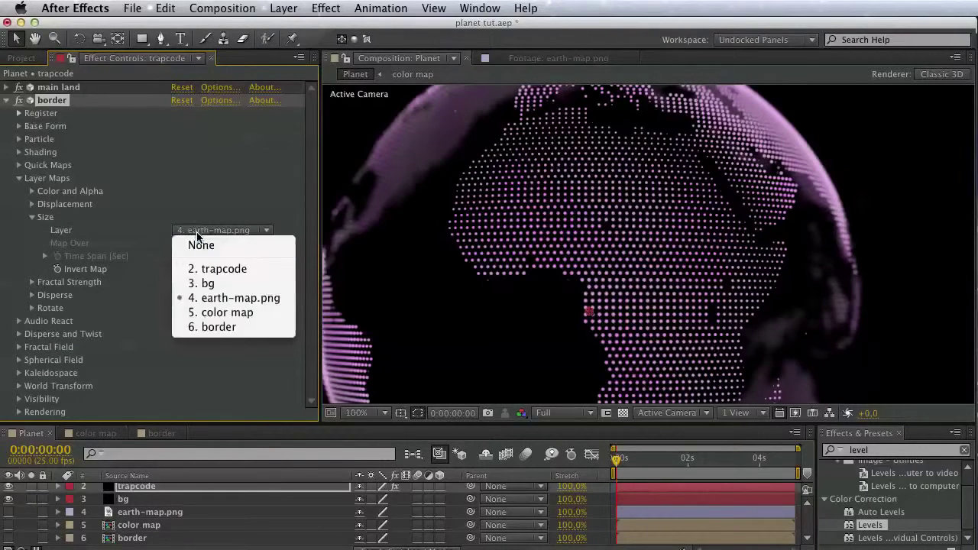
{"action": "left_click", "coordinate": [212, 333]}
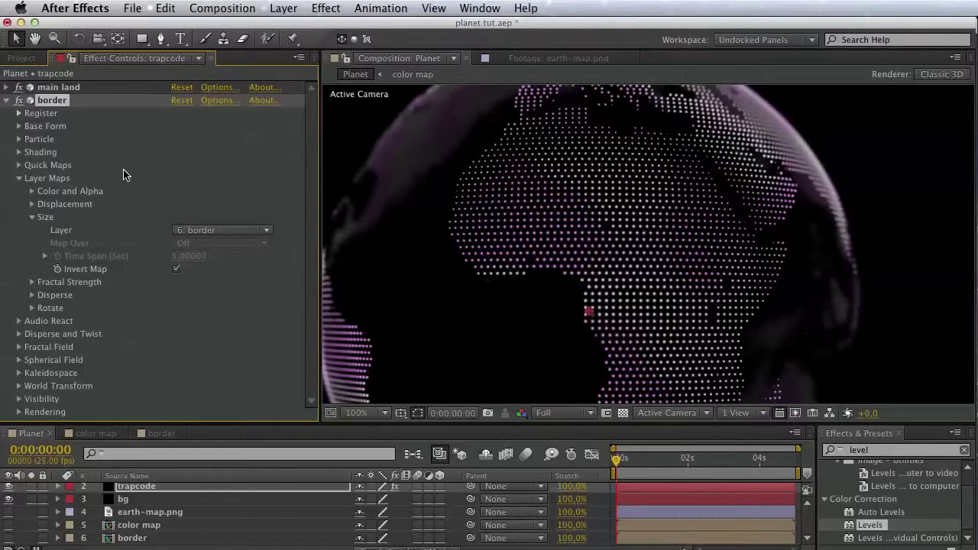
Try the None Transfer Mode in the border effect's Rendering settings and set it back to Normal
{"action": "left_click", "coordinate": [18, 413]}
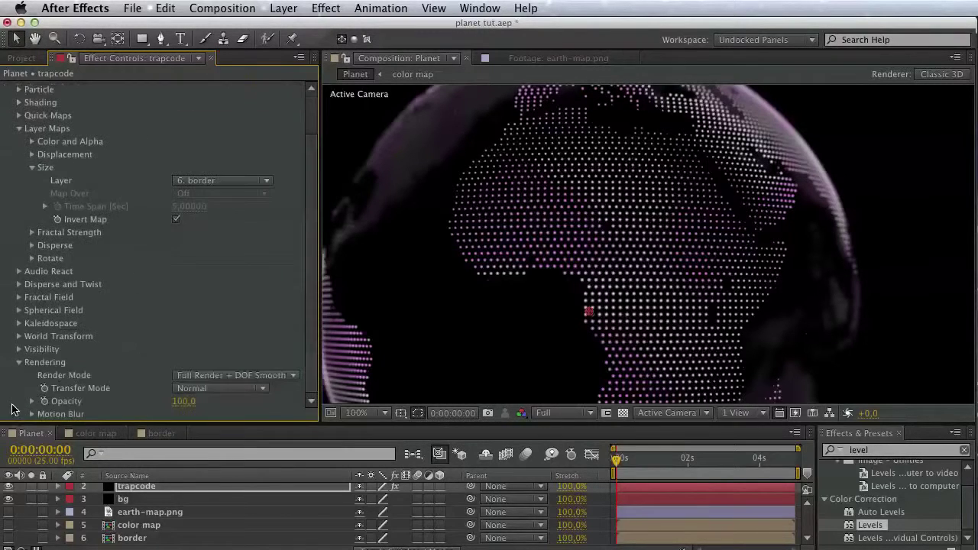
{"action": "left_click", "coordinate": [178, 391]}
{"action": "left_click", "coordinate": [170, 378]}
{"action": "left_click", "coordinate": [184, 392]}
{"action": "left_click", "coordinate": [191, 399]}
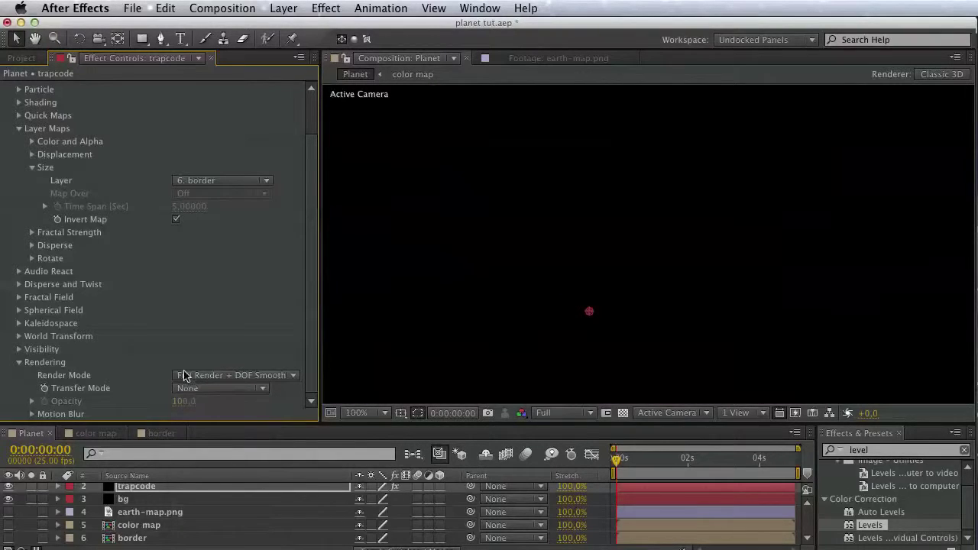
{"action": "left_click", "coordinate": [190, 390]}
{"action": "left_click", "coordinate": [197, 416]}
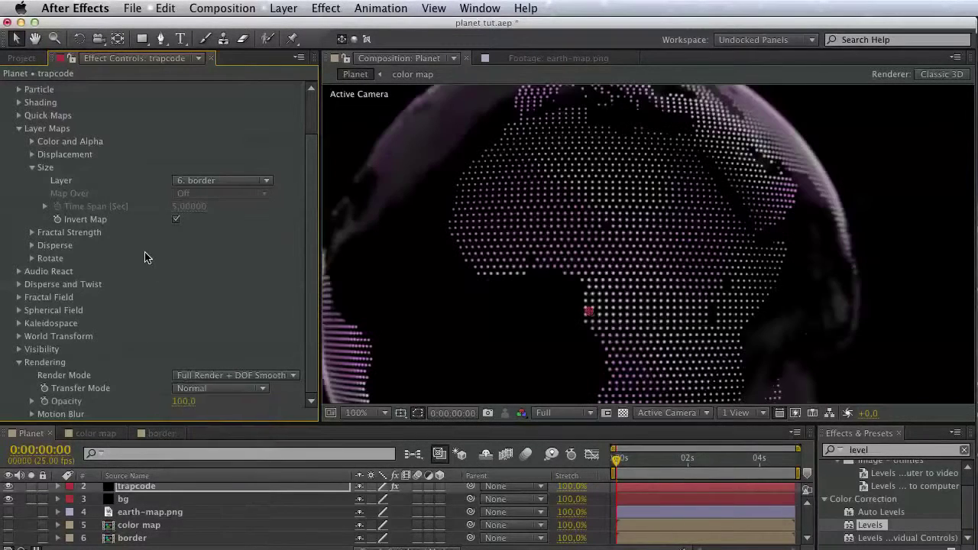
{"action": "scroll", "coordinate": [169, 367], "scroll_direction": "up", "scroll_amount": 3}
{"action": "key", "text": "v"}
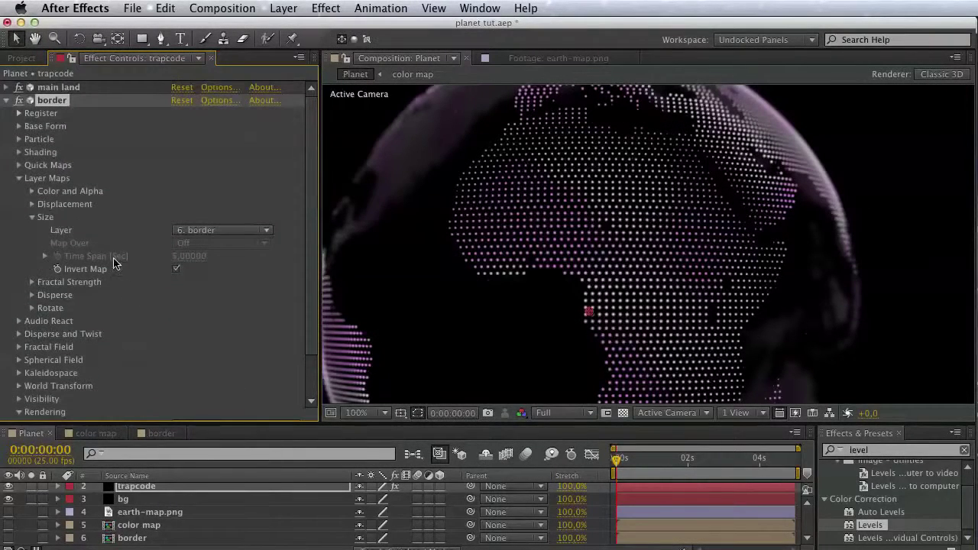
Desaturate the border effect's particle color to near white
{"action": "left_click", "coordinate": [20, 140]}
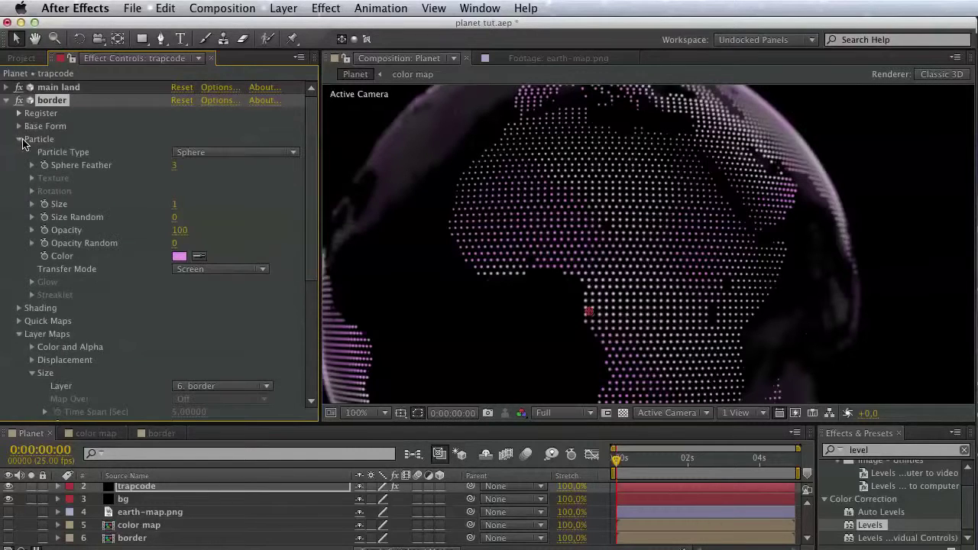
{"action": "left_click", "coordinate": [180, 257]}
{"action": "left_click", "coordinate": [622, 252]}
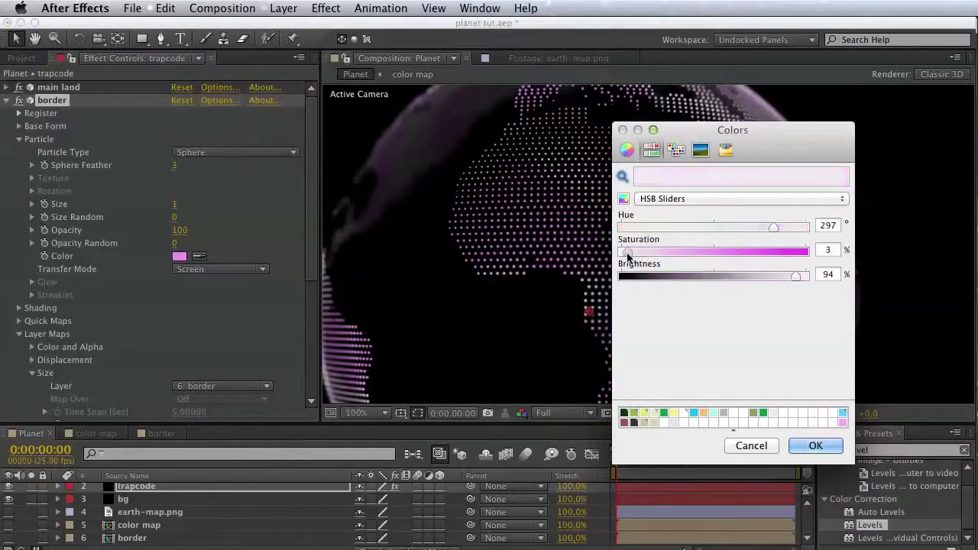
{"action": "left_click", "coordinate": [816, 446]}
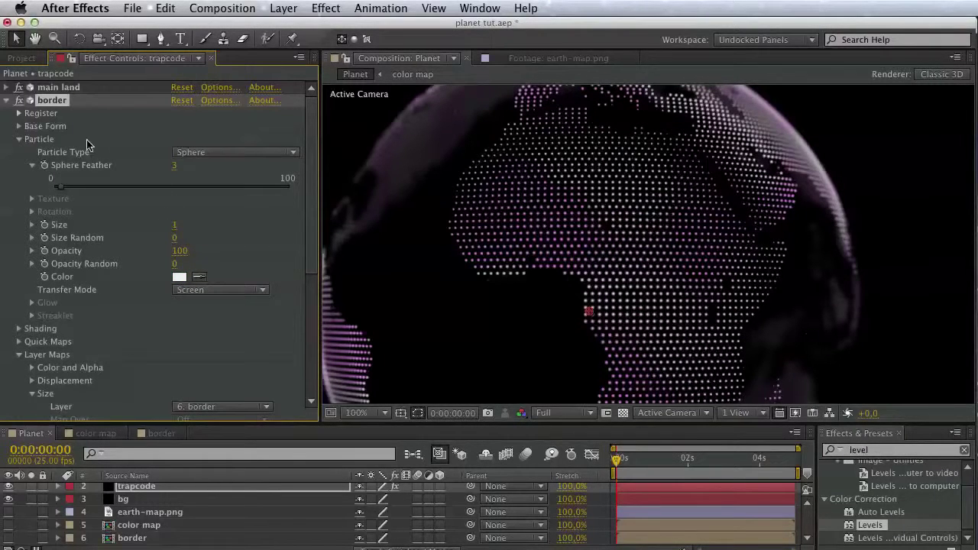
{"action": "left_click", "coordinate": [19, 140]}
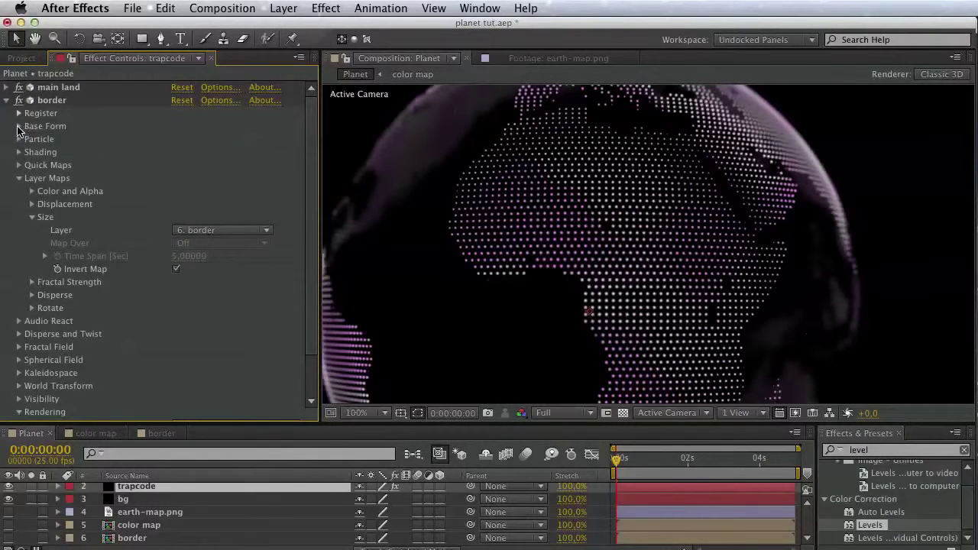
Set the border effect's Base Form to 600 Particles in X and 300 Particles in Y
{"action": "left_click", "coordinate": [19, 127]}
{"action": "left_click", "coordinate": [183, 191]}
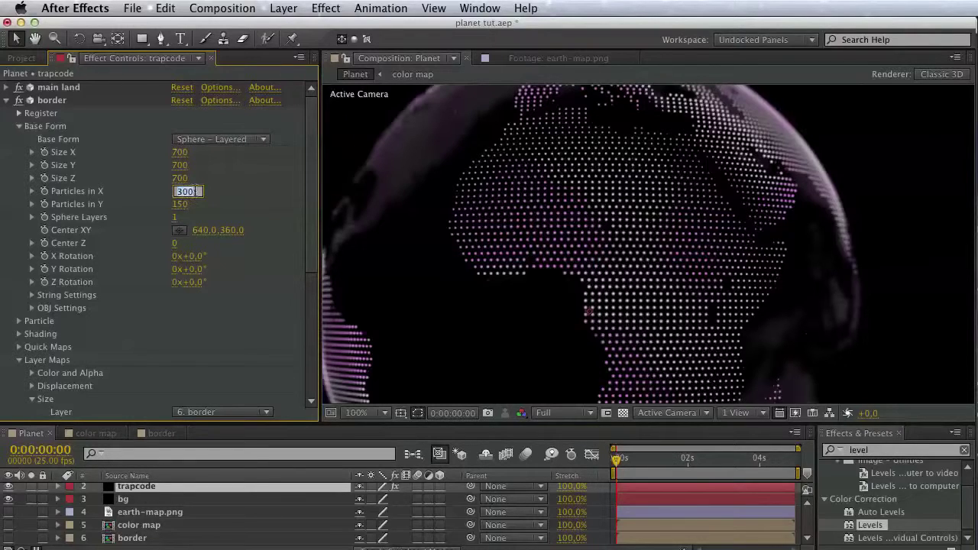
{"action": "left_click", "coordinate": [197, 192]}
{"action": "type", "text": "*2"}
{"action": "left_click", "coordinate": [32, 204]}
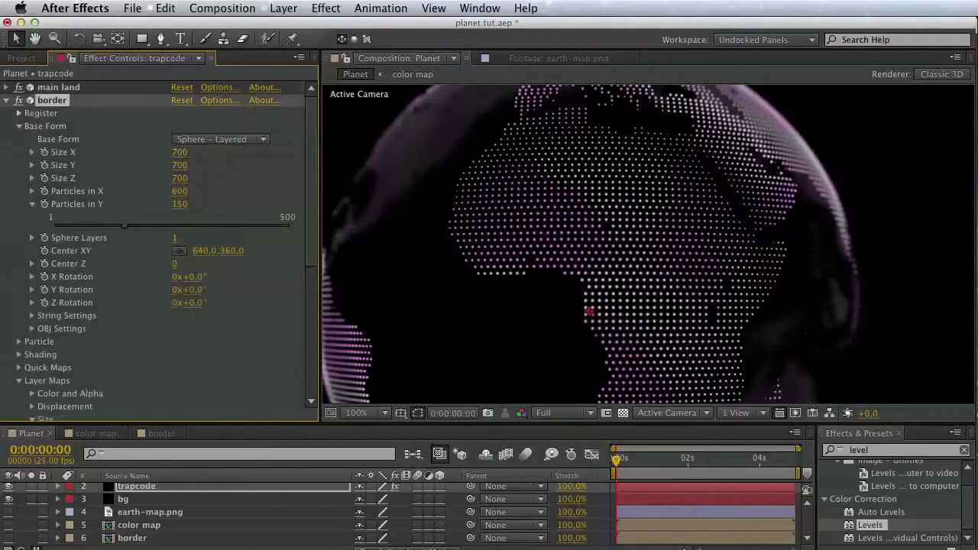
{"action": "left_click", "coordinate": [189, 205]}
{"action": "type", "text": "300"}
{"action": "key", "text": "Return"}
{"action": "left_click", "coordinate": [7, 100]}
Turn off Invert Map for the border effect's Size map, disabling the main land effect meanwhile and re-enabling it
{"action": "left_click", "coordinate": [18, 87]}
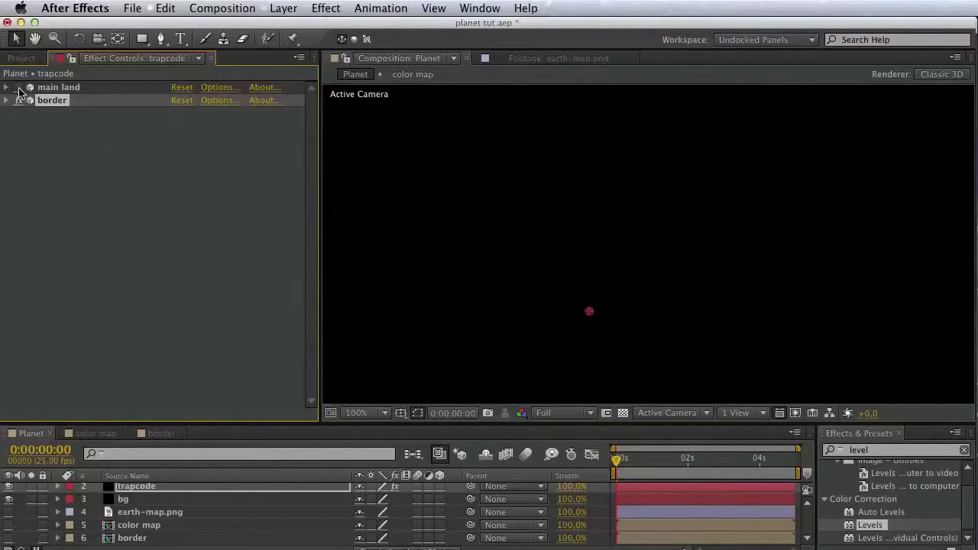
{"action": "left_click", "coordinate": [18, 88]}
{"action": "left_click", "coordinate": [17, 87]}
{"action": "left_click", "coordinate": [6, 101]}
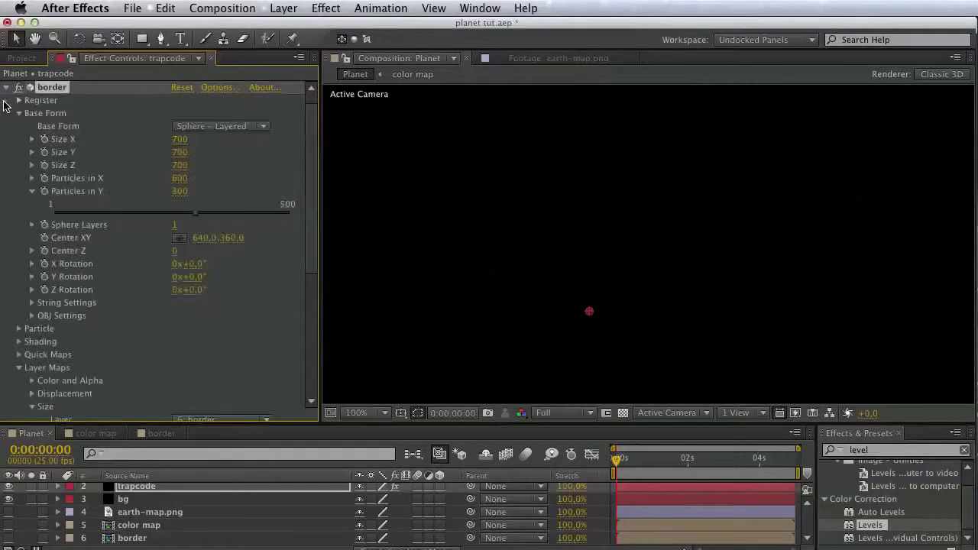
{"action": "scroll", "coordinate": [90, 333], "scroll_direction": "down", "scroll_amount": 5}
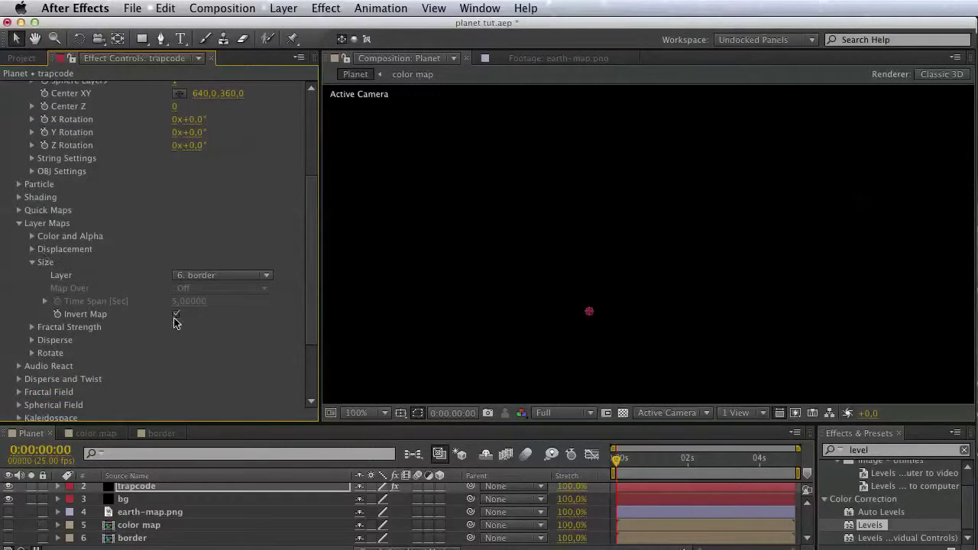
{"action": "left_click", "coordinate": [176, 314]}
{"action": "scroll", "coordinate": [128, 189], "scroll_direction": "up", "scroll_amount": 5}
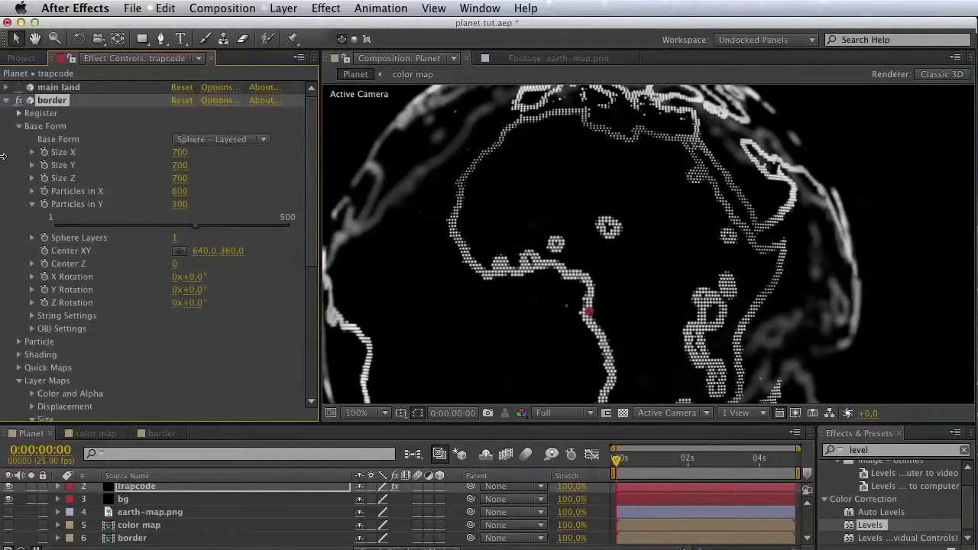
{"action": "left_click", "coordinate": [18, 87]}
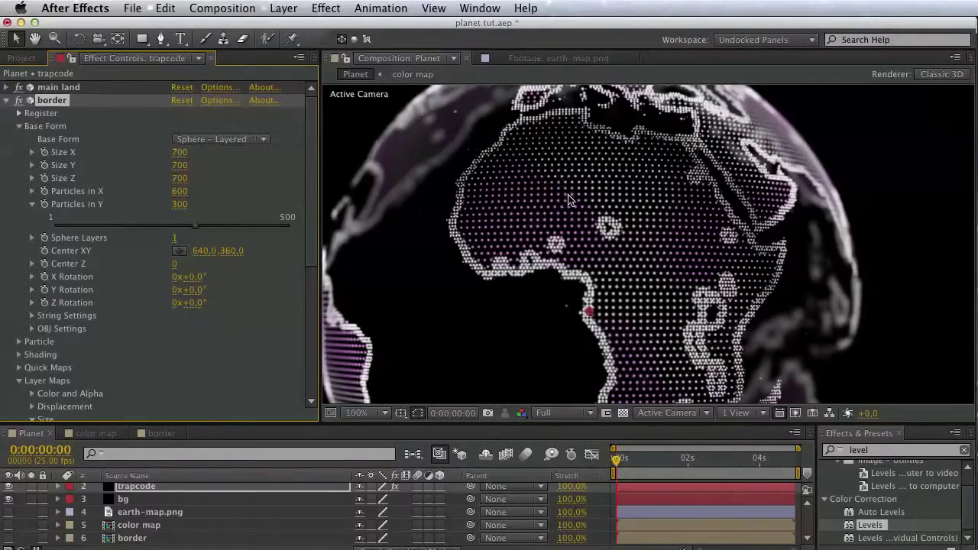
Reduce Edge Finder's Outline Width to 2.2 in the border composition and return to Planet
{"action": "key", "text": "space"}
{"action": "mouse_move", "coordinate": [569, 200]}
{"action": "left_mouse_down"}
{"action": "mouse_move", "coordinate": [526, 127]}
{"action": "mouse_move", "coordinate": [558, 185]}
{"action": "left_mouse_up"}
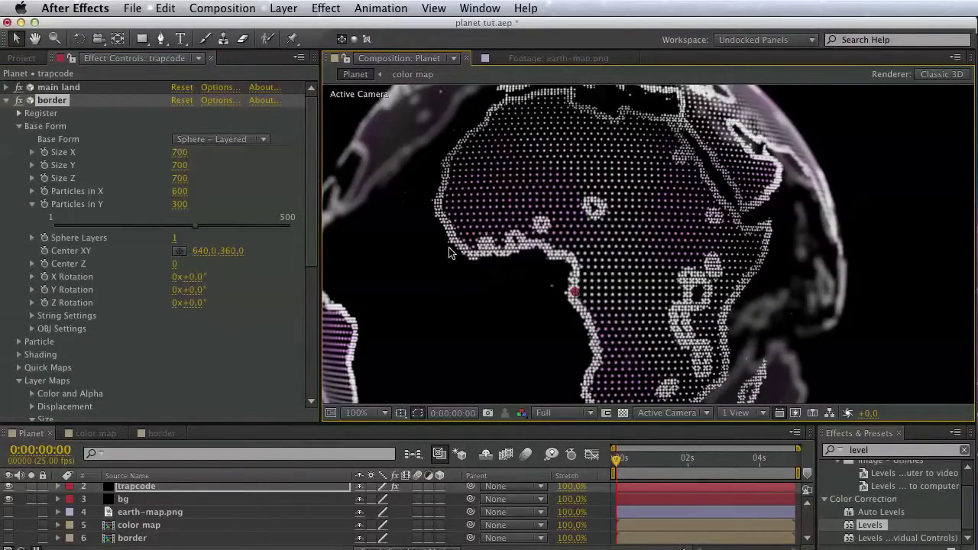
{"action": "double_click", "coordinate": [135, 538]}
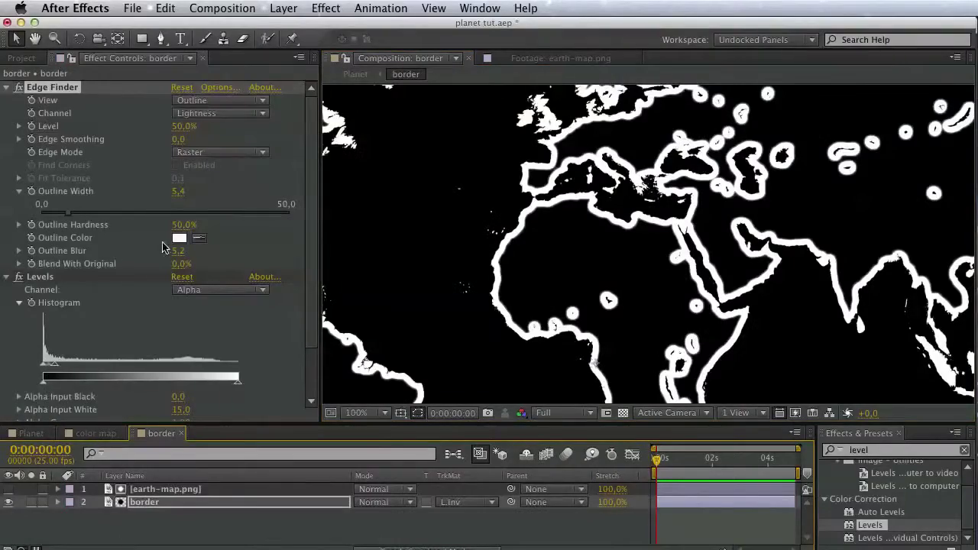
{"action": "left_click_drag", "start_coordinate": [77, 214], "coordinate": [53, 216]}
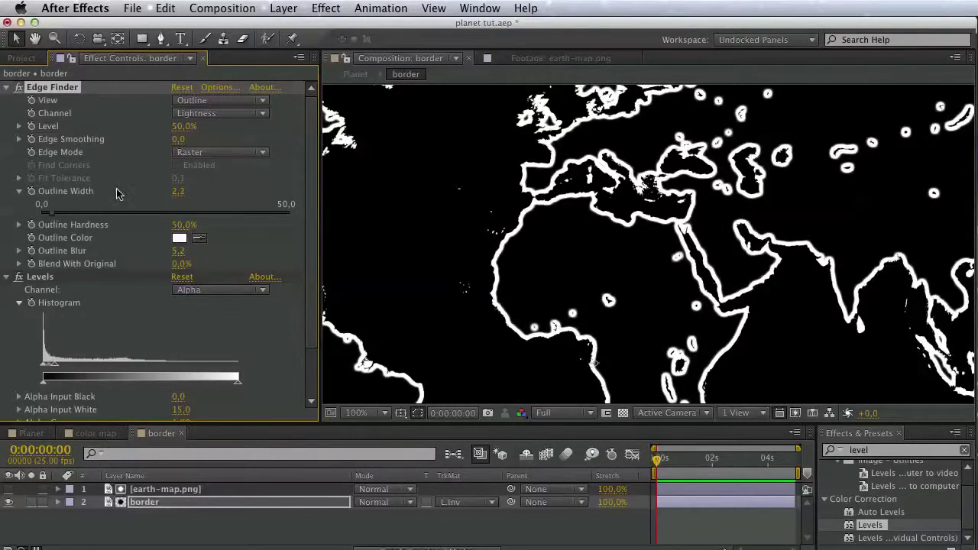
{"action": "left_click", "coordinate": [353, 75]}
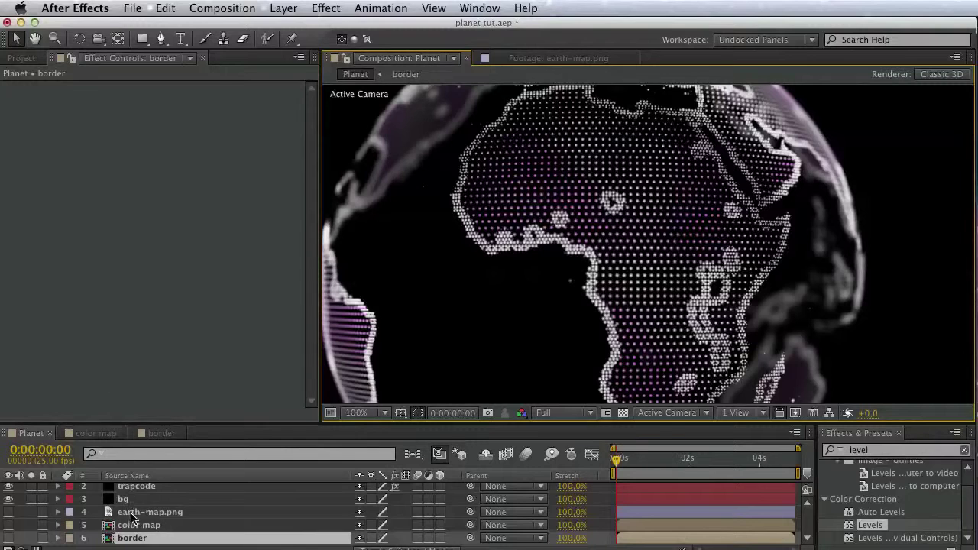
Try lowering the border effect's Particles in Y to about 288 on the trapcode layer, and set it back to 300
{"action": "left_click", "coordinate": [136, 487]}
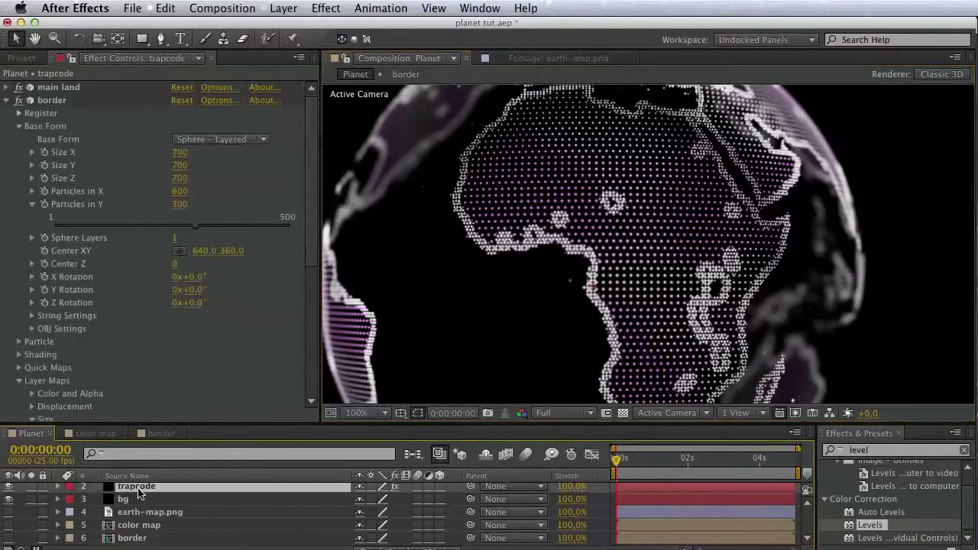
{"action": "left_click", "coordinate": [192, 226]}
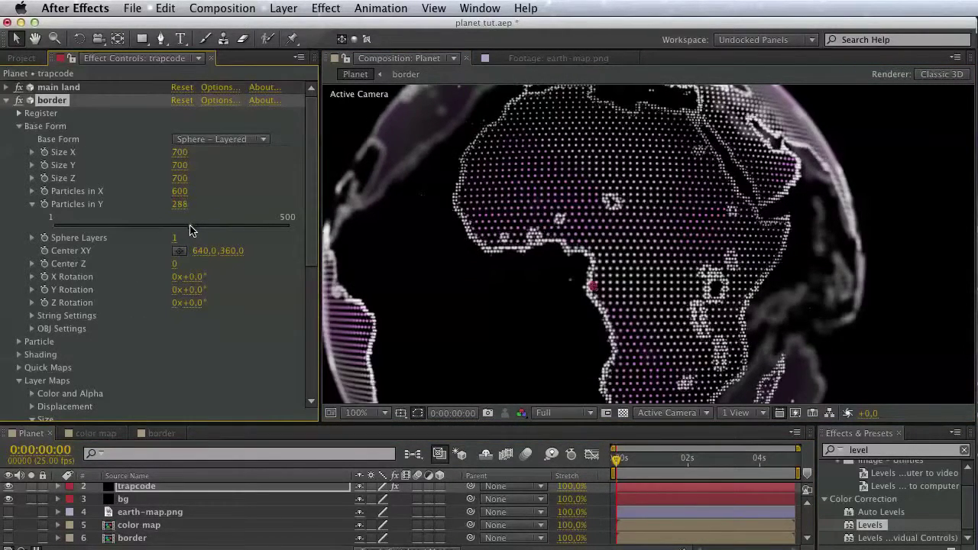
{"action": "left_click", "coordinate": [178, 205]}
{"action": "type", "text": "300"}
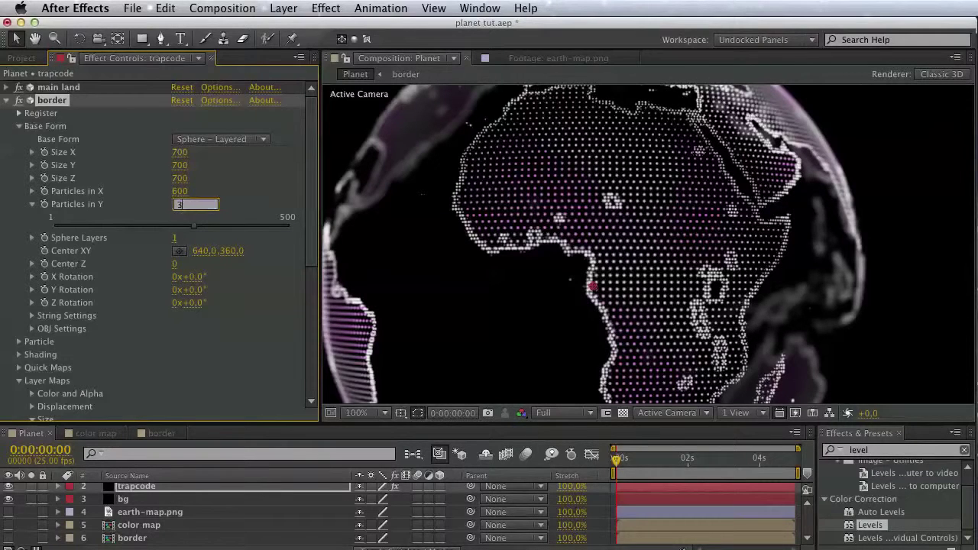
{"action": "key", "text": "Return"}
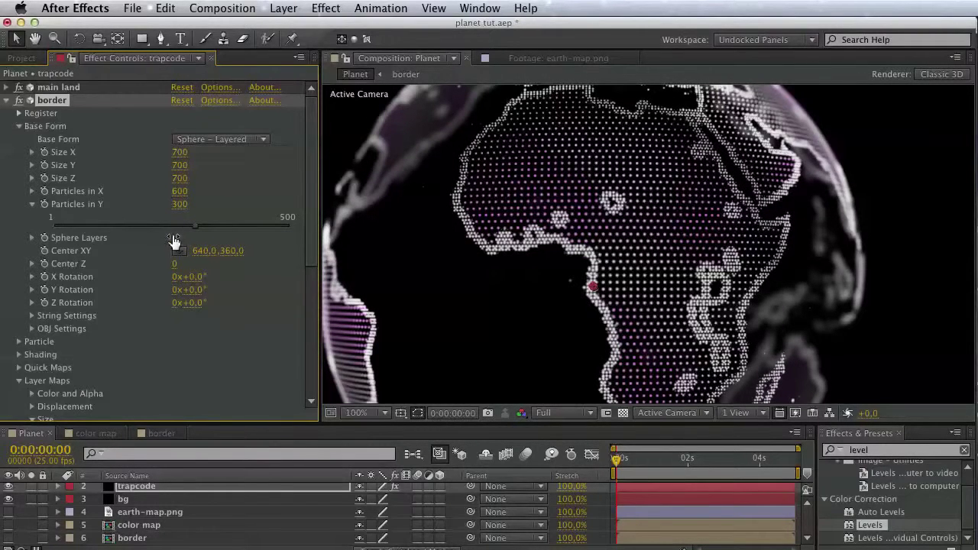
Set the border effect's particle Sphere Feather to 0, and try a Size of 2 before returning it to 1
{"action": "scroll", "coordinate": [141, 312], "scroll_direction": "down", "scroll_amount": 3}
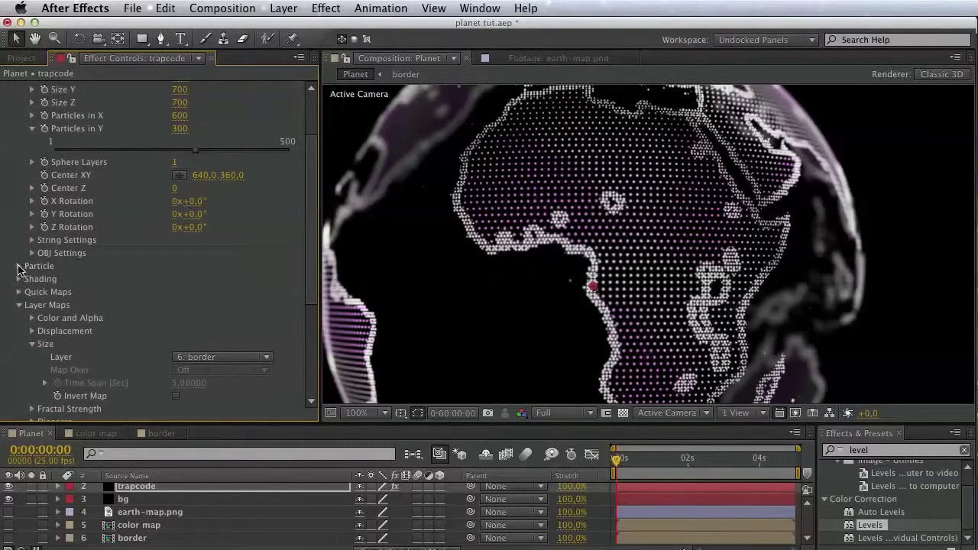
{"action": "left_click", "coordinate": [20, 265]}
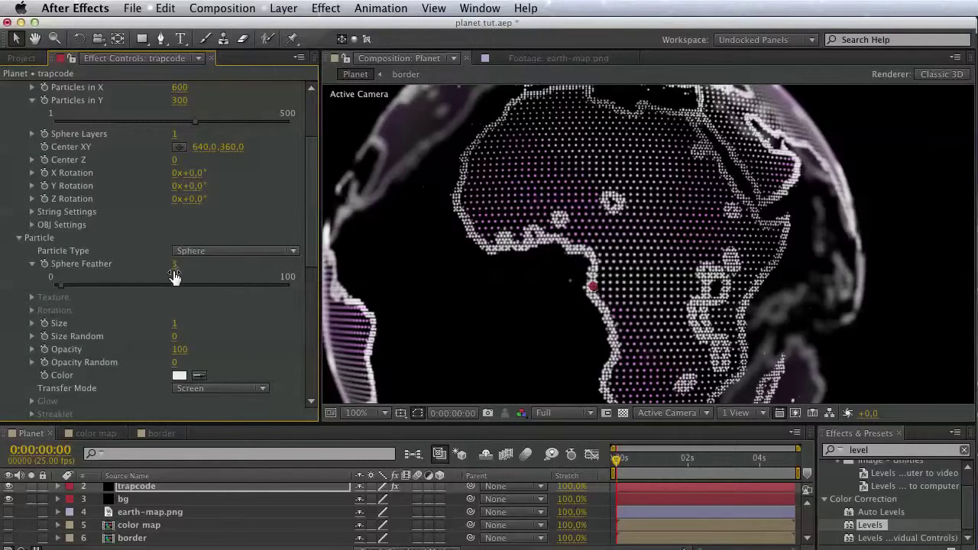
{"action": "left_click_drag", "start_coordinate": [69, 295], "coordinate": [47, 295]}
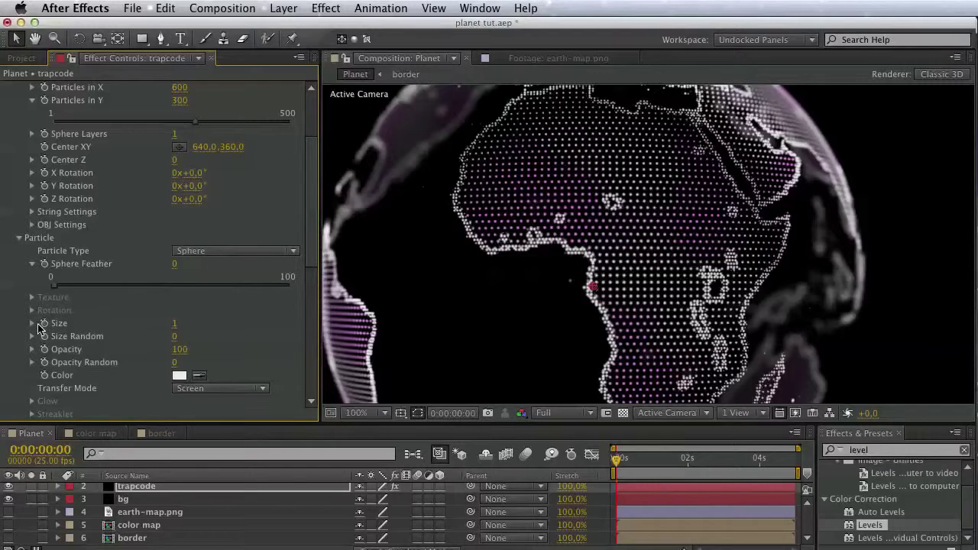
{"action": "left_click", "coordinate": [32, 323]}
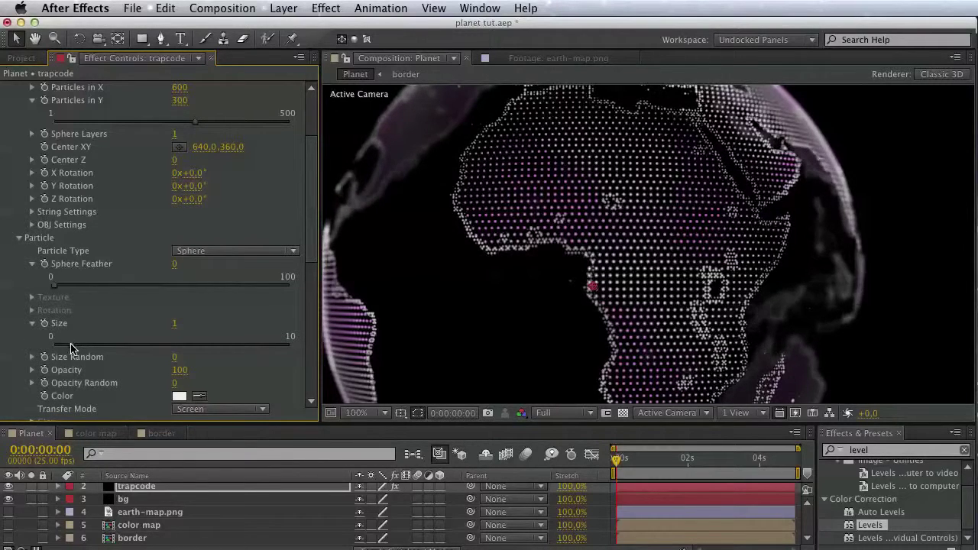
{"action": "mouse_move", "coordinate": [76, 346]}
{"action": "left_mouse_down"}
{"action": "mouse_move", "coordinate": [95, 345]}
{"action": "mouse_move", "coordinate": [82, 345]}
{"action": "left_mouse_up"}
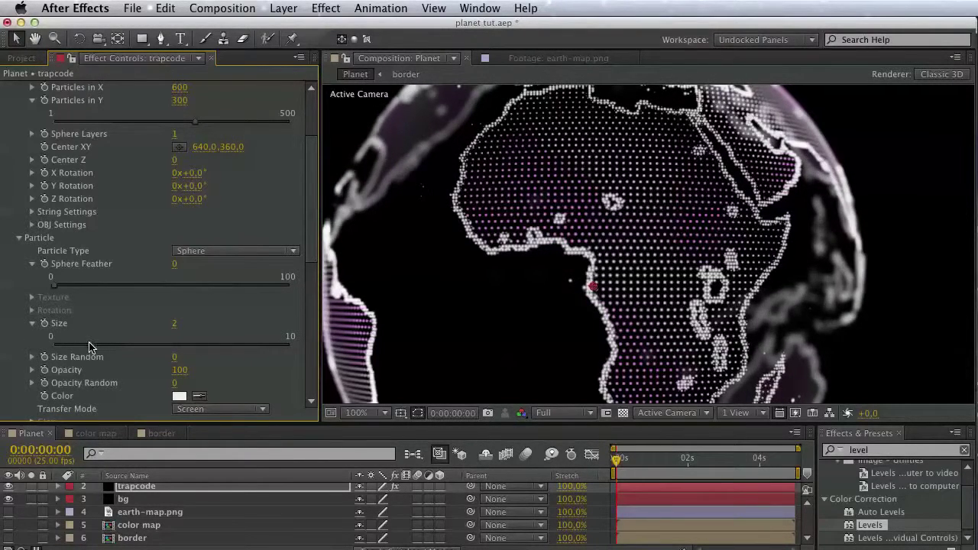
Change the border effect's particle Color from white to light blue
{"action": "left_click", "coordinate": [181, 397]}
{"action": "left_click", "coordinate": [840, 417]}
{"action": "left_click", "coordinate": [825, 449]}
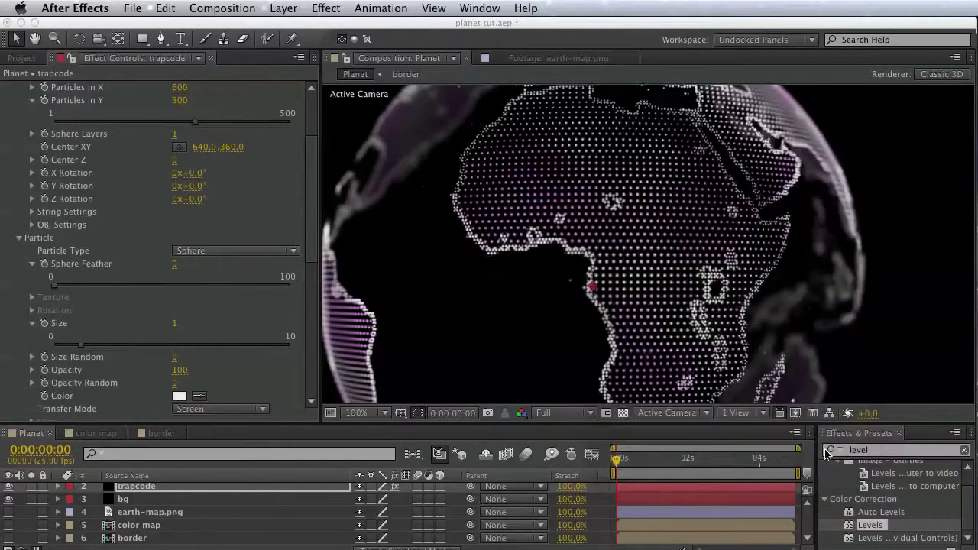
{"action": "key", "text": "space"}
{"action": "left_click_drag", "start_coordinate": [714, 328], "coordinate": [674, 334]}
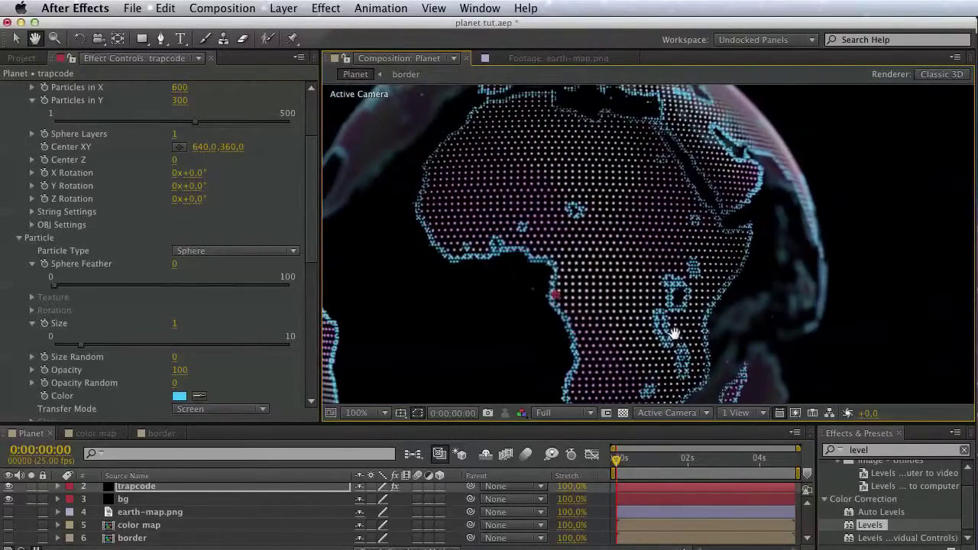
{"action": "key", "text": "v"}
Set the border effect's particle Transfer Mode to Add
{"action": "left_click", "coordinate": [191, 409]}
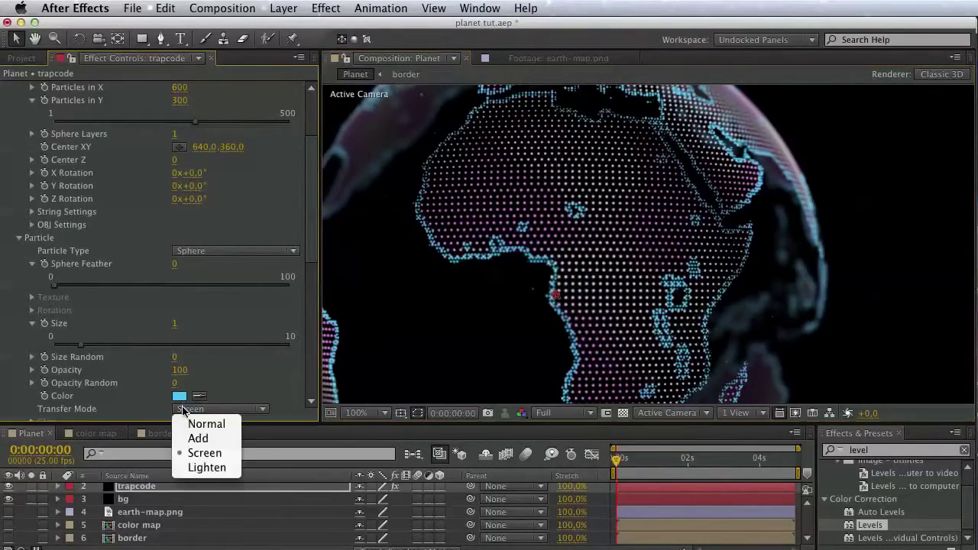
{"action": "left_click", "coordinate": [196, 437]}
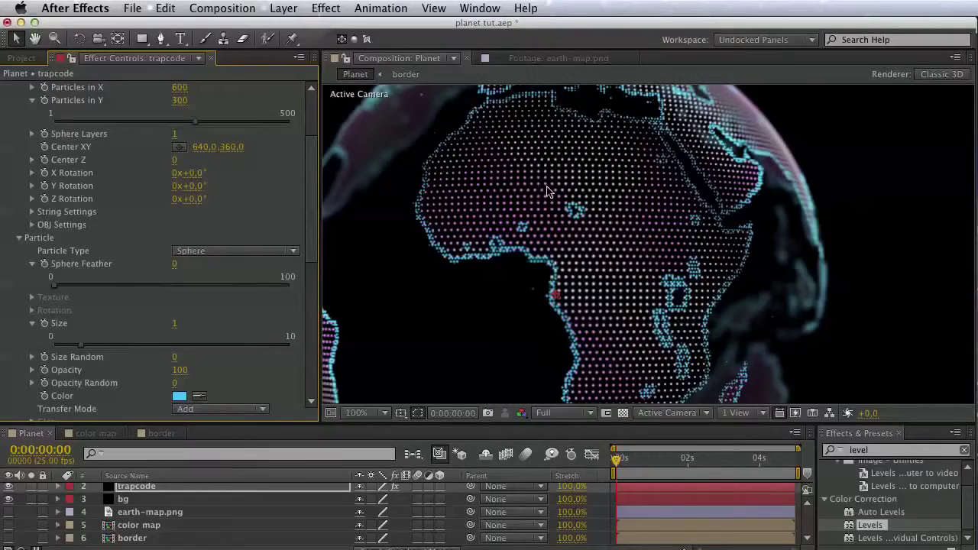
{"action": "key", "text": "h"}
{"action": "left_click_drag", "start_coordinate": [557, 193], "coordinate": [538, 191]}
{"action": "key", "text": "v"}
Try the saved pink-violet swatch as the border effect's particle Color and inspect the planet
{"action": "left_click", "coordinate": [181, 397]}
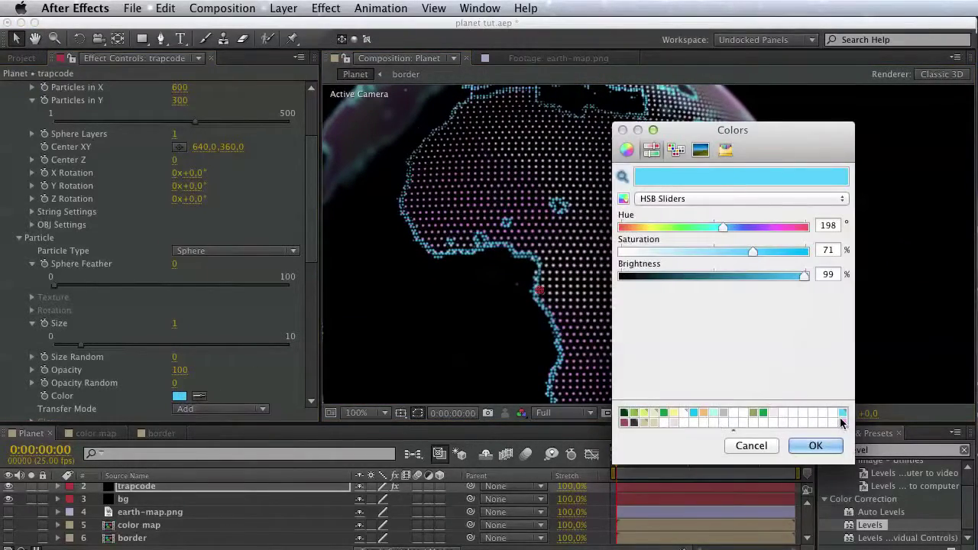
{"action": "left_click", "coordinate": [843, 422]}
{"action": "left_click", "coordinate": [813, 443]}
{"action": "key", "text": "h"}
{"action": "left_click_drag", "start_coordinate": [795, 325], "coordinate": [928, 292]}
{"action": "key", "text": "v"}
{"action": "left_click_drag", "start_coordinate": [517, 318], "coordinate": [426, 352]}
Return the border particle Color to light blue with hue 196, saturation 66 and brightness 100, and save the project
{"action": "left_click", "coordinate": [180, 399]}
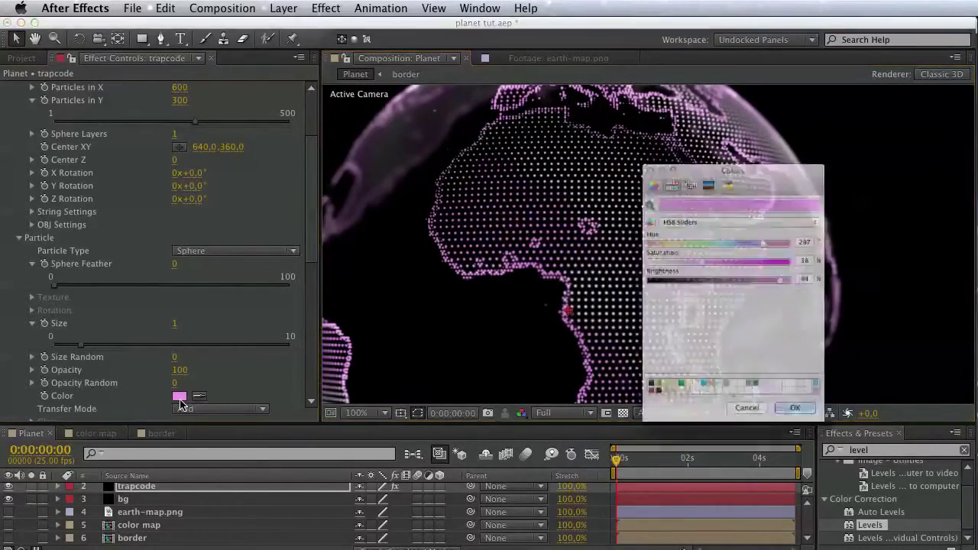
{"action": "left_click", "coordinate": [843, 414]}
{"action": "left_click", "coordinate": [828, 448]}
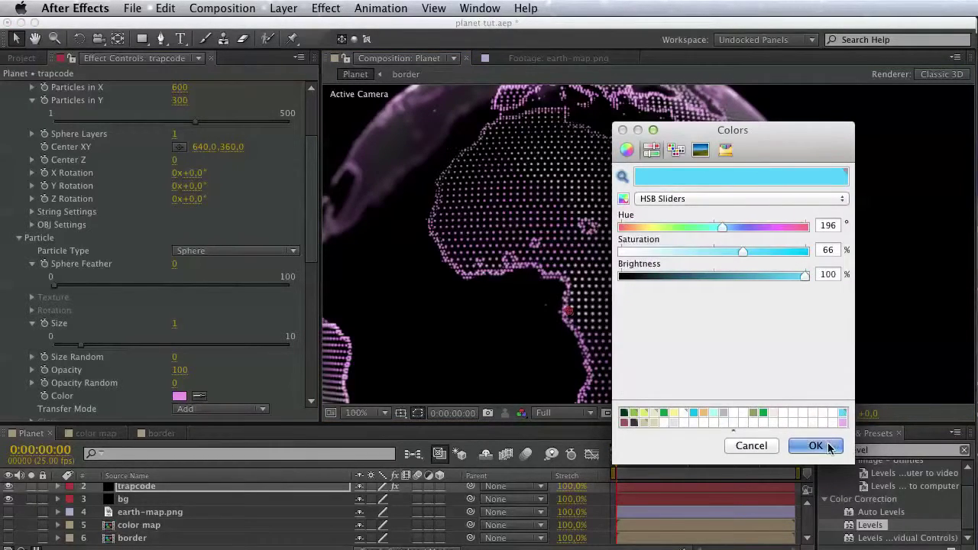
{"action": "left_click_drag", "start_coordinate": [683, 307], "coordinate": [727, 334]}
{"action": "key", "text": "v"}
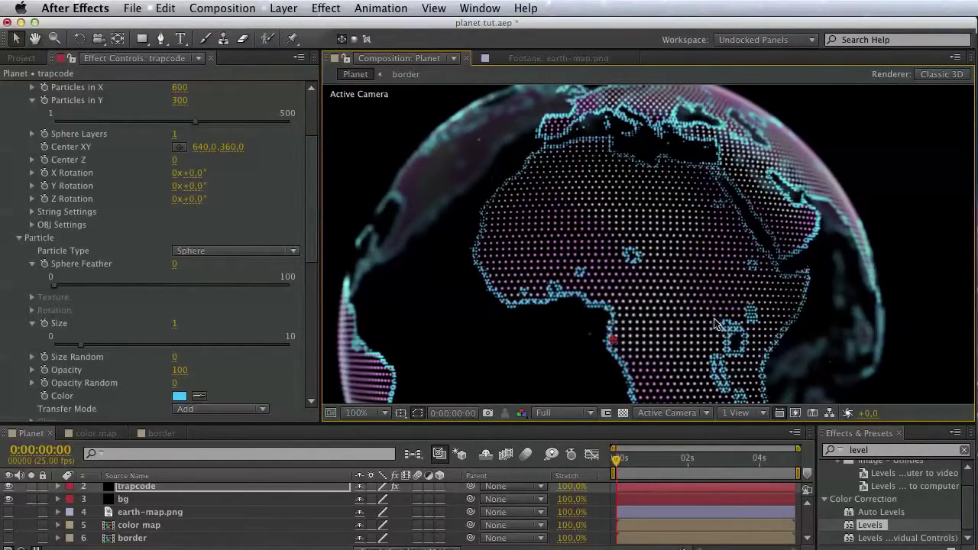
{"action": "key", "text": "ctrl+s"}
Try a different Sphere Feather on the border particles and set it back to 0
{"action": "left_click_drag", "start_coordinate": [581, 295], "coordinate": [562, 262]}
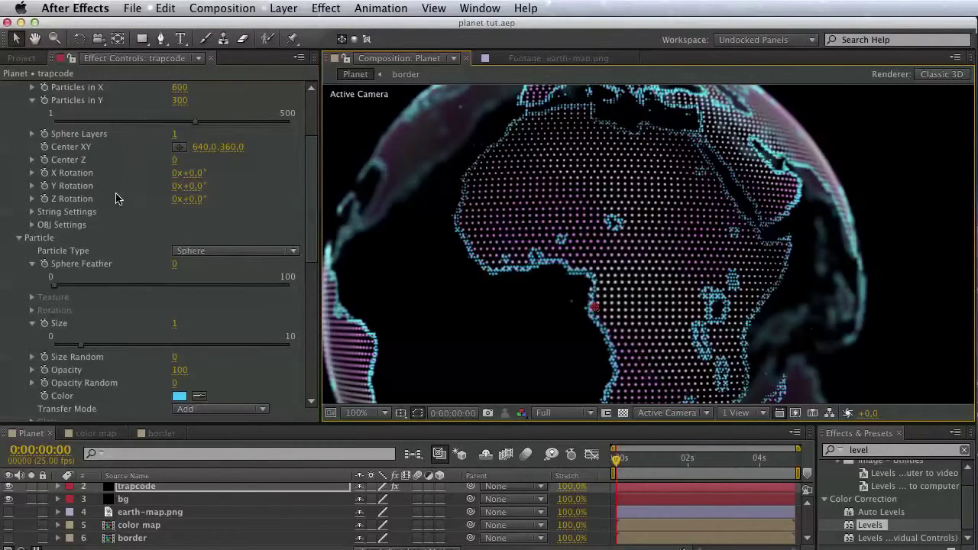
{"action": "left_click_drag", "start_coordinate": [61, 291], "coordinate": [310, 295]}
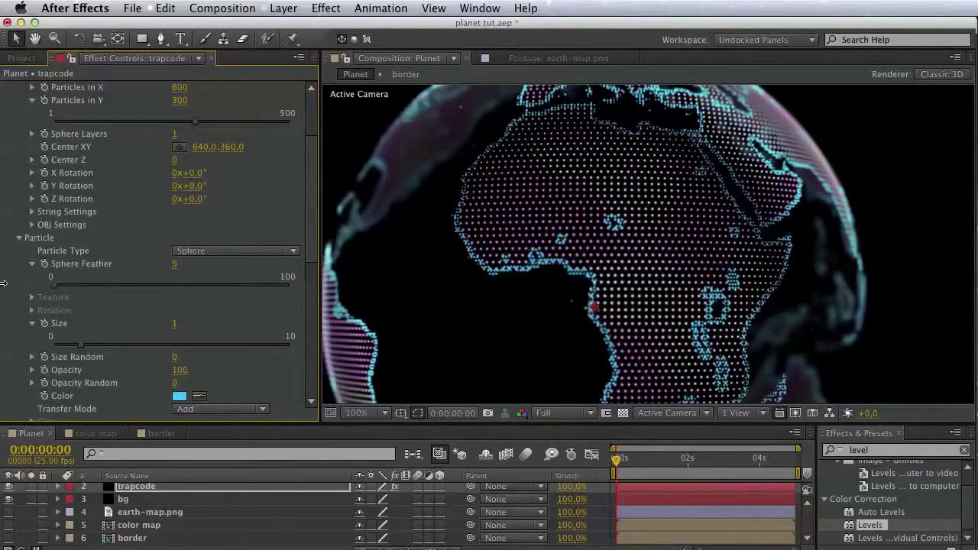
{"action": "left_click", "coordinate": [33, 266]}
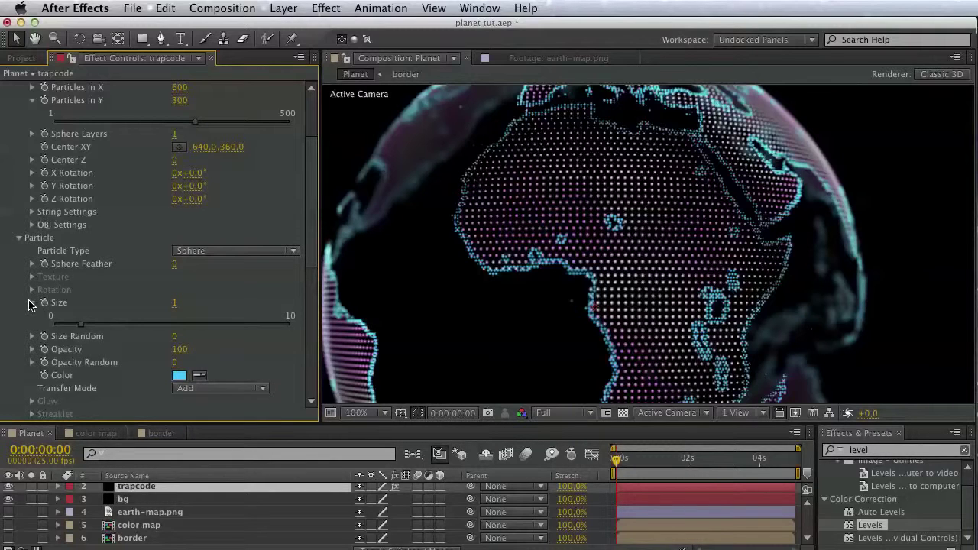
{"action": "left_click", "coordinate": [41, 306]}
{"action": "scroll", "coordinate": [119, 359], "scroll_direction": "down", "scroll_amount": 8}
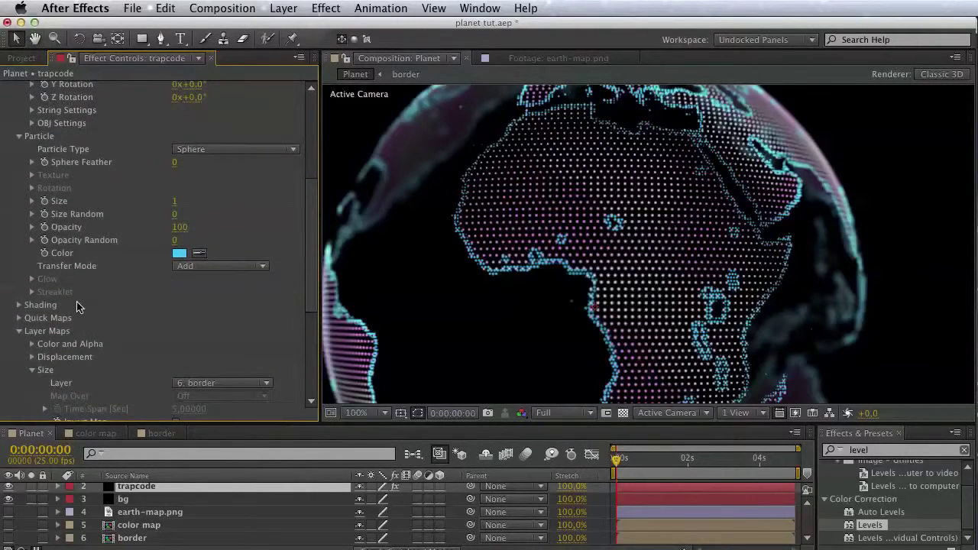
{"action": "left_click_drag", "start_coordinate": [87, 233], "coordinate": [88, 228]}
{"action": "left_click_drag", "start_coordinate": [518, 249], "coordinate": [538, 280]}
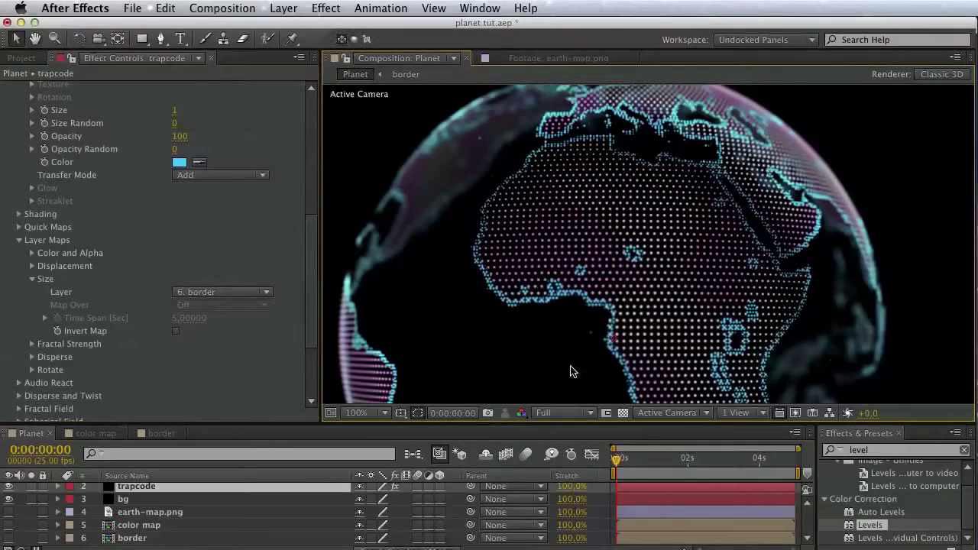
{"action": "key", "text": "h"}
{"action": "left_click_drag", "start_coordinate": [579, 370], "coordinate": [573, 315]}
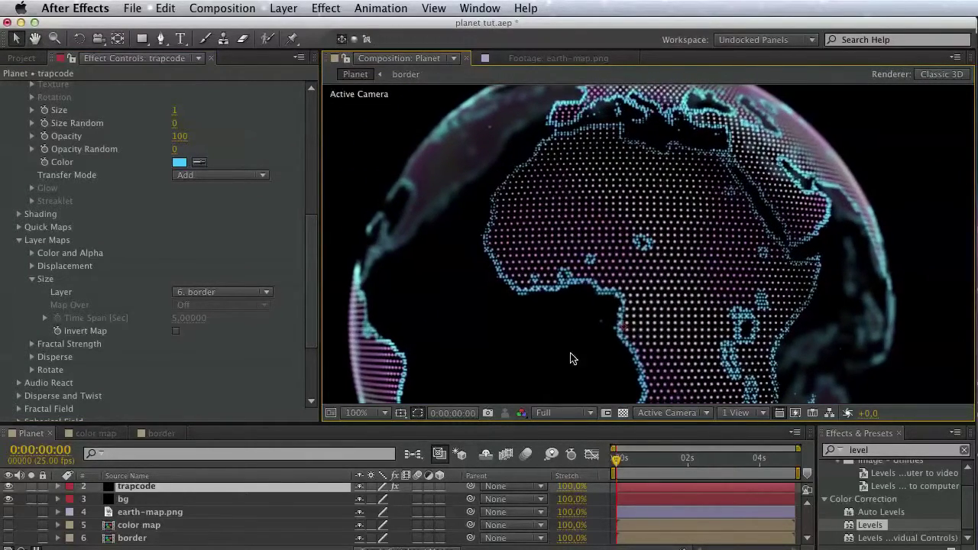
Switch to QuickTime Player to examine the reference planet in trapcode planet bq.mov, and return to After Effects
{"action": "key", "text": "super+Tab"}
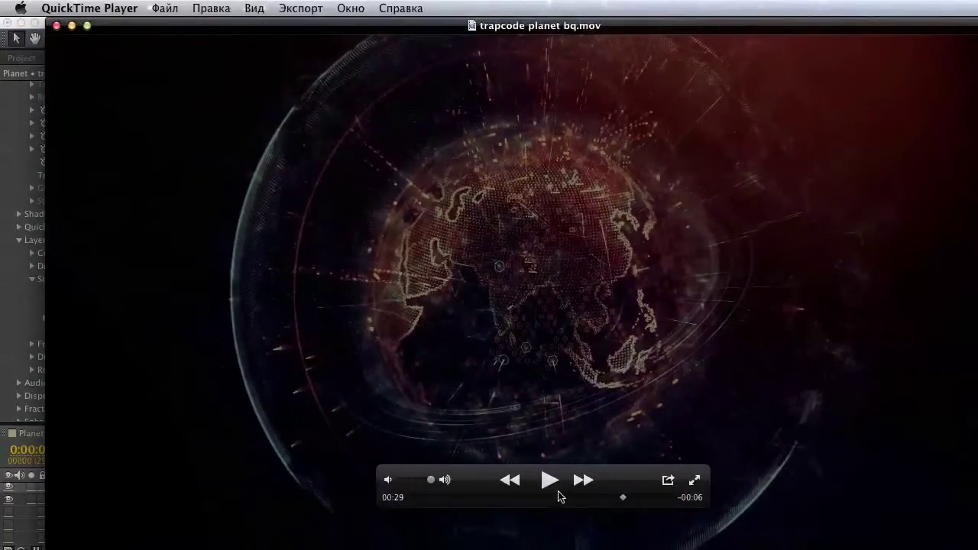
{"action": "mouse_move", "coordinate": [559, 495]}
{"action": "left_mouse_down"}
{"action": "mouse_move", "coordinate": [535, 496]}
{"action": "mouse_move", "coordinate": [548, 496]}
{"action": "left_mouse_up"}
{"action": "key", "text": "super+Tab"}
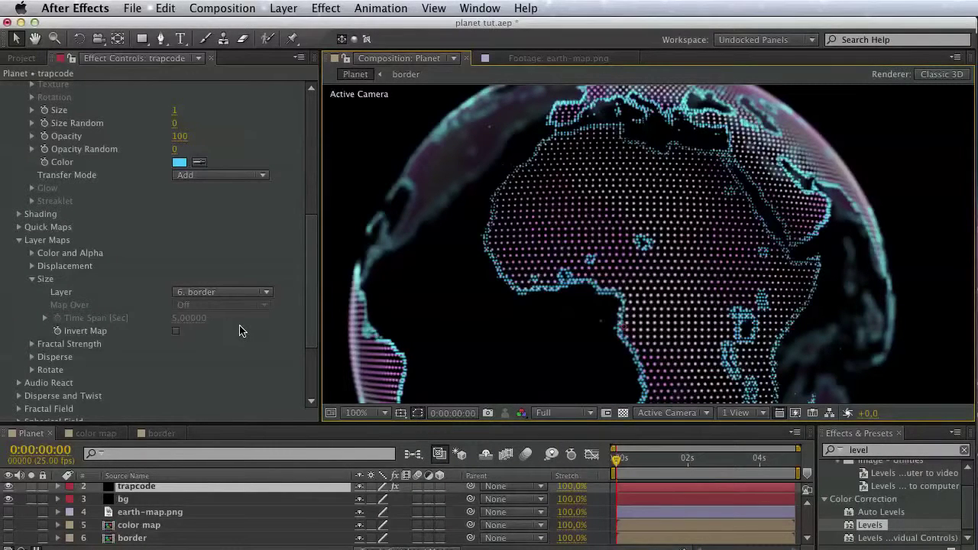
Save the project and add a new adjustment layer above Camera 1 in the Planet composition
{"action": "key", "text": "super+z"}
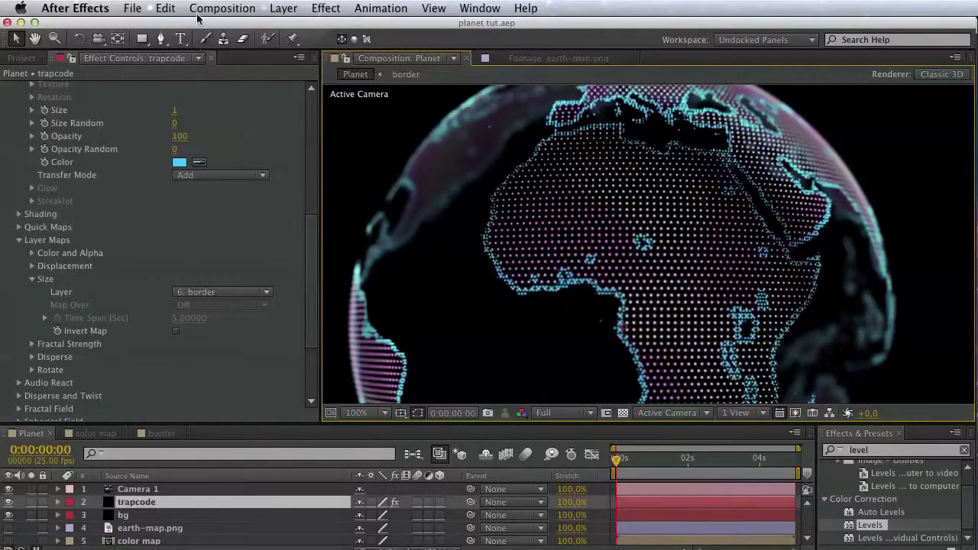
{"action": "left_click", "coordinate": [281, 8]}
{"action": "mouse_move", "coordinate": [294, 26]}
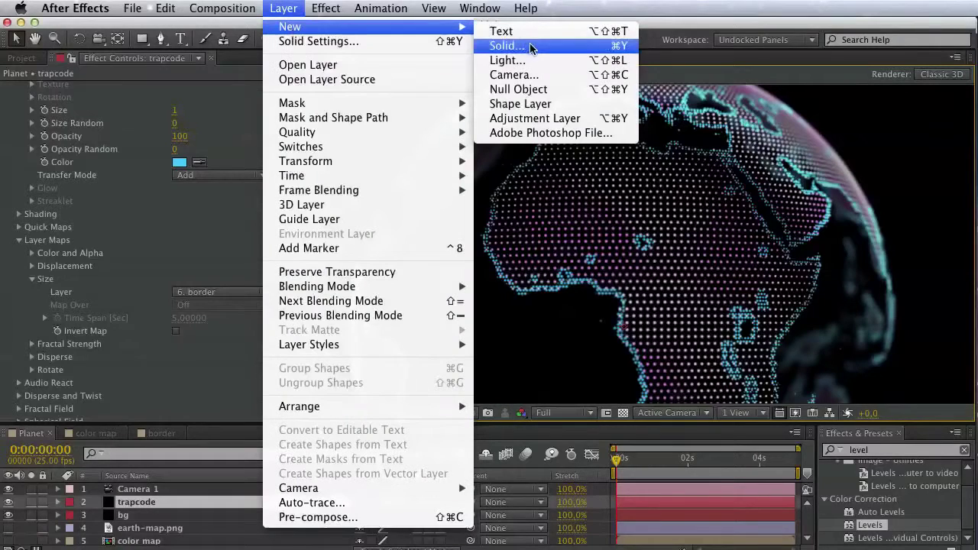
{"action": "left_click", "coordinate": [535, 118]}
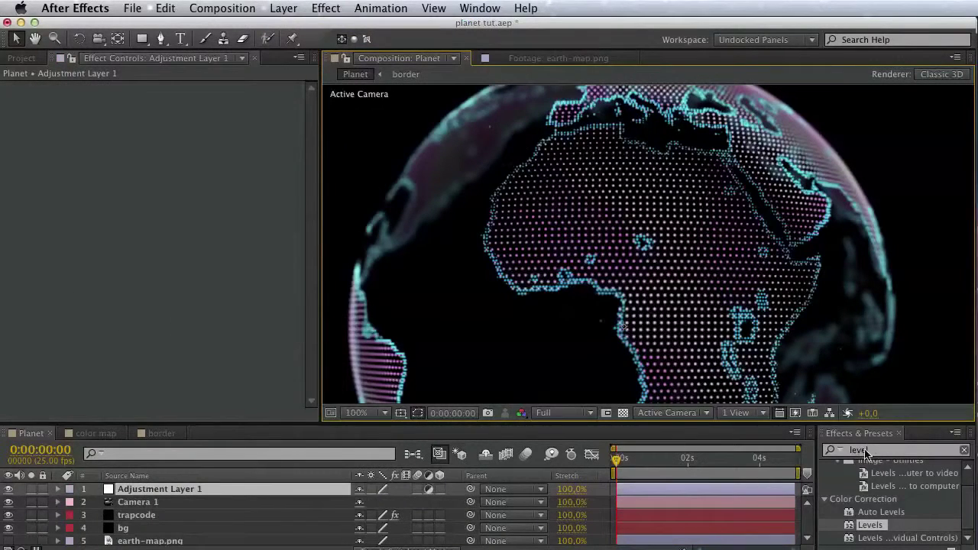
Find the Stylize Glow effect and apply it to the adjustment layer
{"action": "left_click", "coordinate": [863, 450]}
{"action": "type", "text": "glow"}
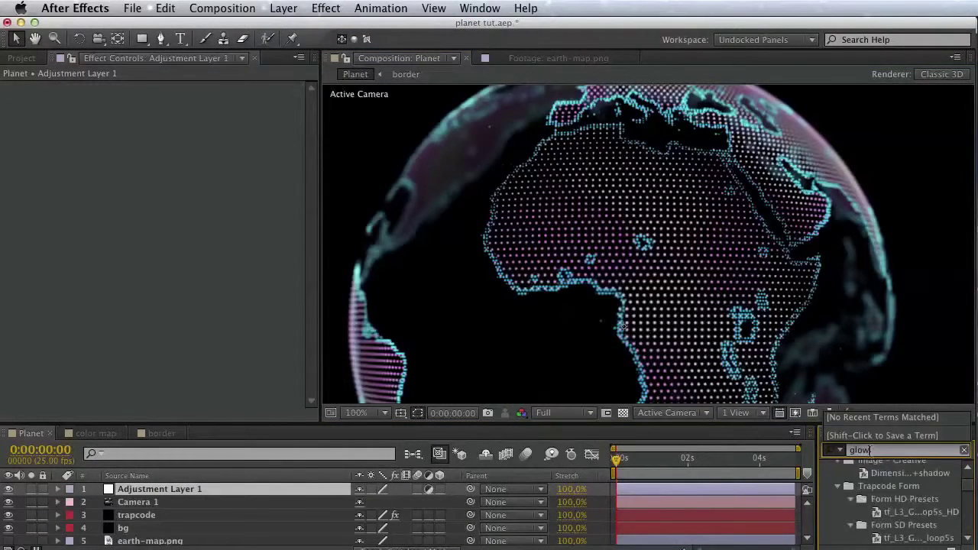
{"action": "left_click_drag", "start_coordinate": [962, 489], "coordinate": [966, 540]}
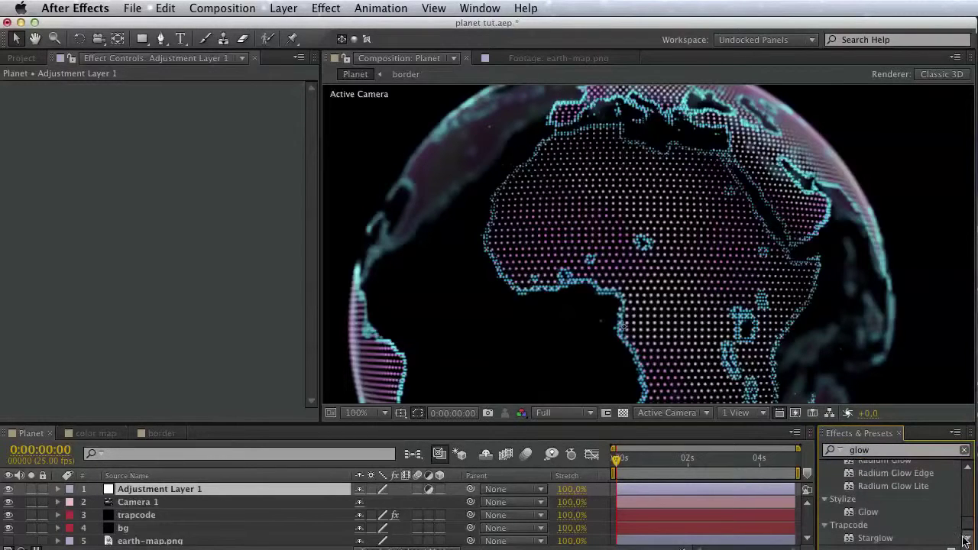
{"action": "left_click_drag", "start_coordinate": [877, 520], "coordinate": [206, 490]}
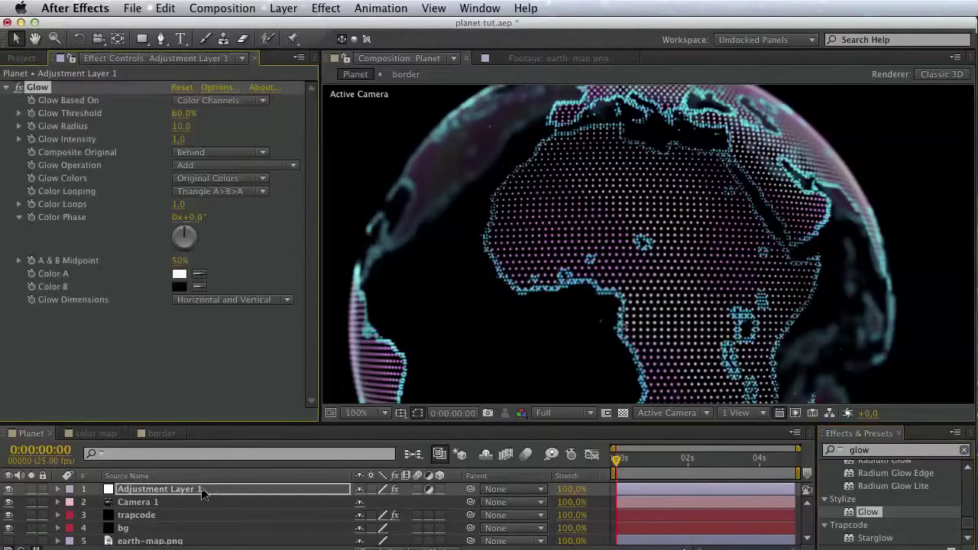
{"action": "left_click_drag", "start_coordinate": [565, 212], "coordinate": [535, 279]}
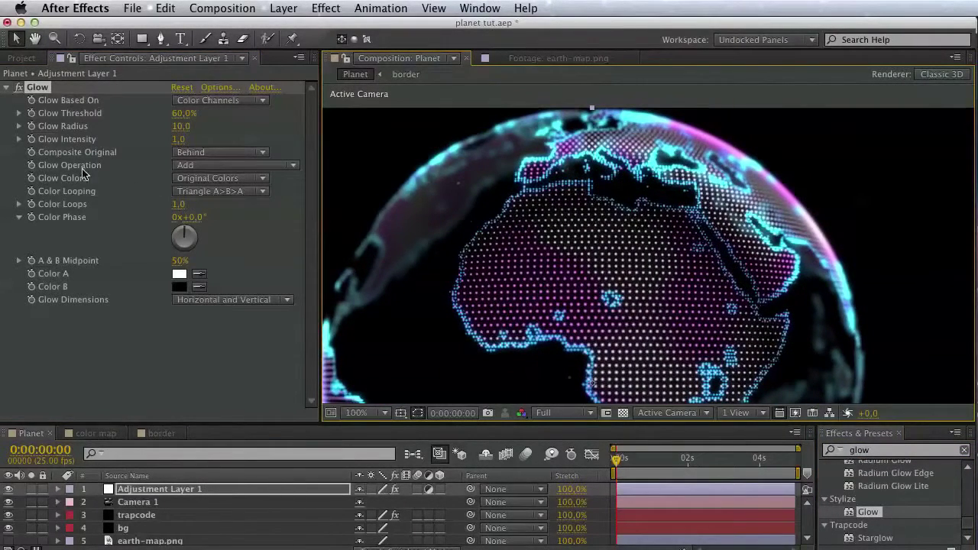
Set the Glow effect's Threshold to 61.5% and its Radius to 32
{"action": "left_click", "coordinate": [19, 113]}
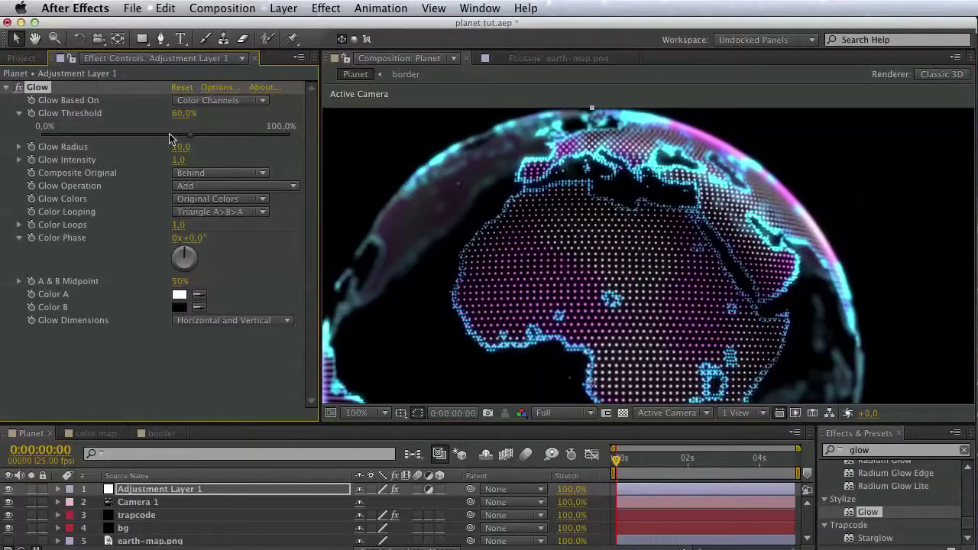
{"action": "mouse_move", "coordinate": [191, 134]}
{"action": "left_mouse_down"}
{"action": "mouse_move", "coordinate": [108, 135]}
{"action": "mouse_move", "coordinate": [227, 142]}
{"action": "mouse_move", "coordinate": [192, 142]}
{"action": "left_mouse_up"}
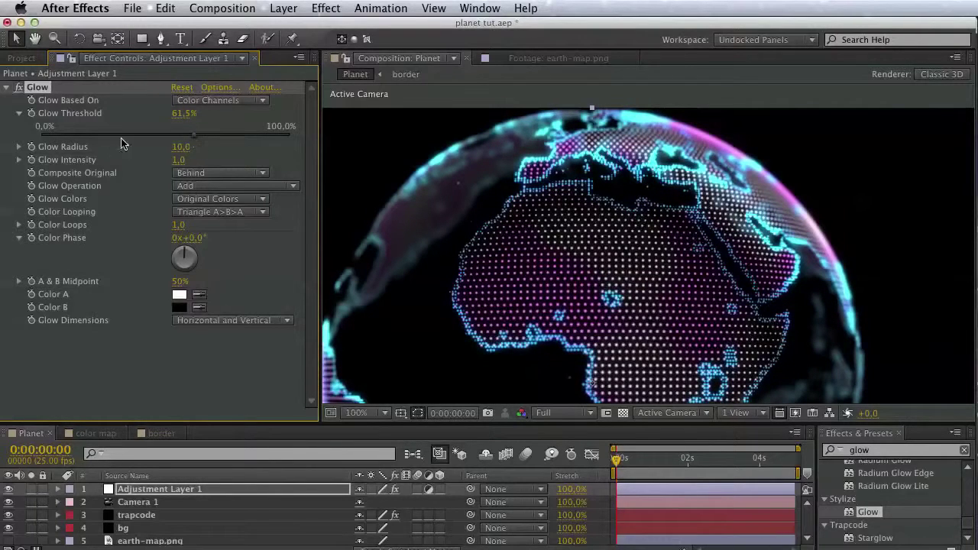
{"action": "left_click", "coordinate": [20, 146]}
{"action": "left_click_drag", "start_coordinate": [84, 169], "coordinate": [146, 170]}
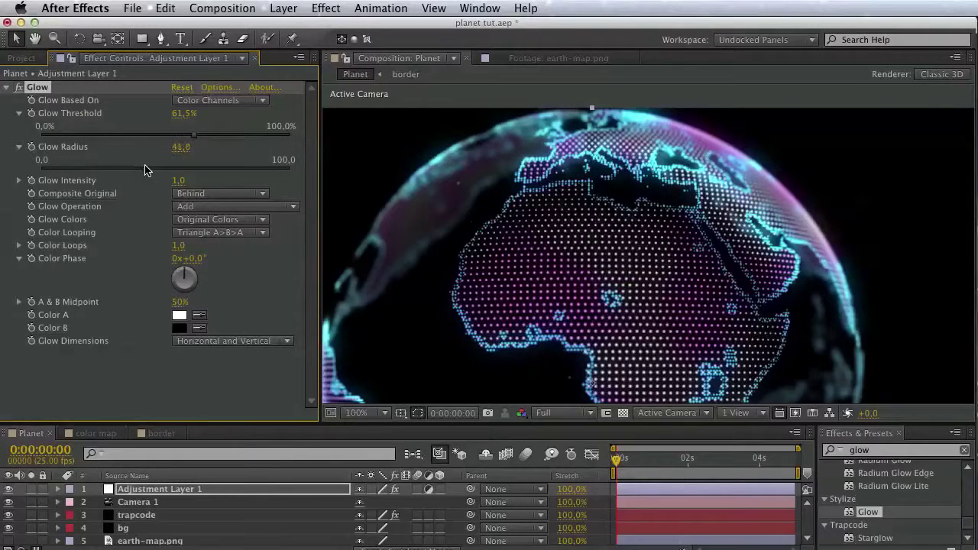
Try a Glow Intensity of 2.1, and settle on a Radius of 23.7 with an Intensity of 0.5
{"action": "left_click", "coordinate": [22, 180]}
{"action": "left_click", "coordinate": [20, 182]}
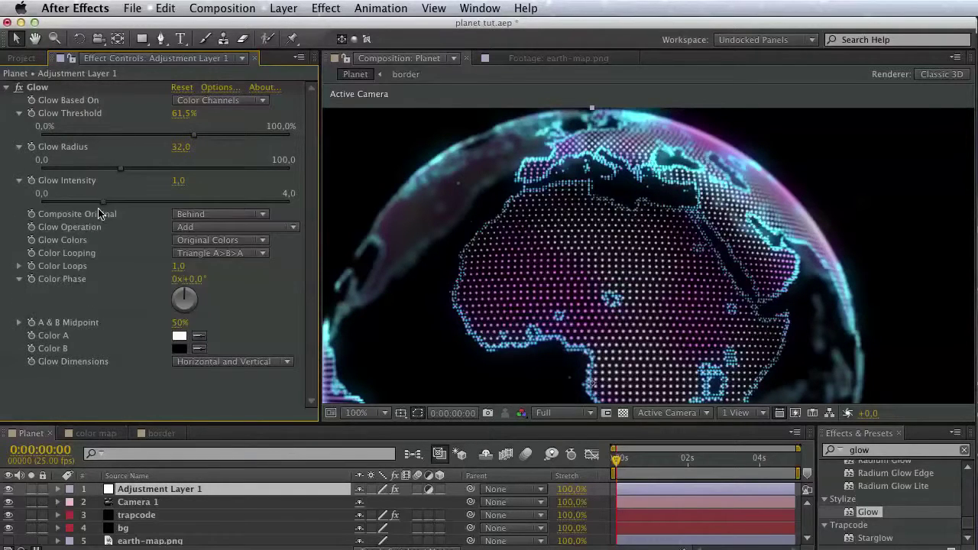
{"action": "left_click_drag", "start_coordinate": [105, 201], "coordinate": [174, 205]}
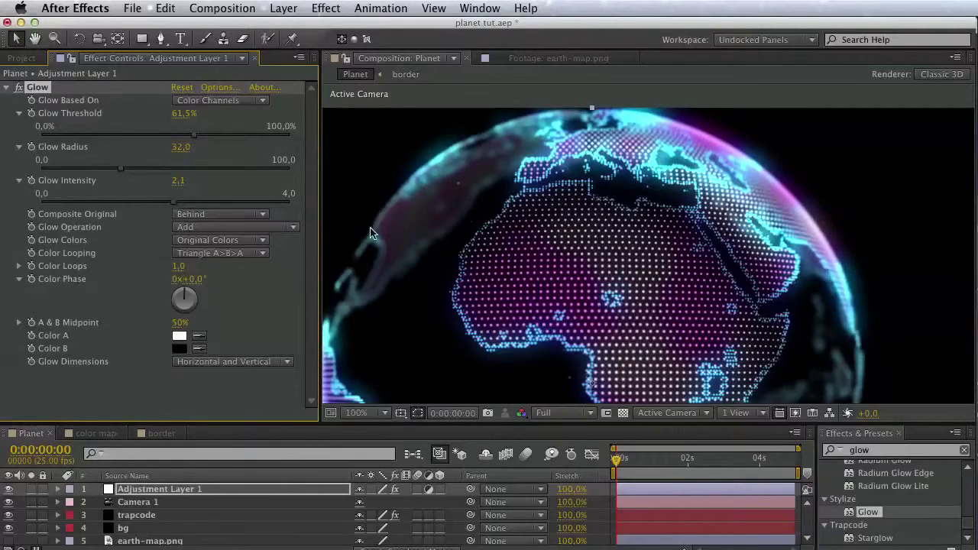
{"action": "mouse_move", "coordinate": [107, 171]}
{"action": "left_mouse_down"}
{"action": "mouse_move", "coordinate": [60, 172]}
{"action": "mouse_move", "coordinate": [101, 172]}
{"action": "left_mouse_up"}
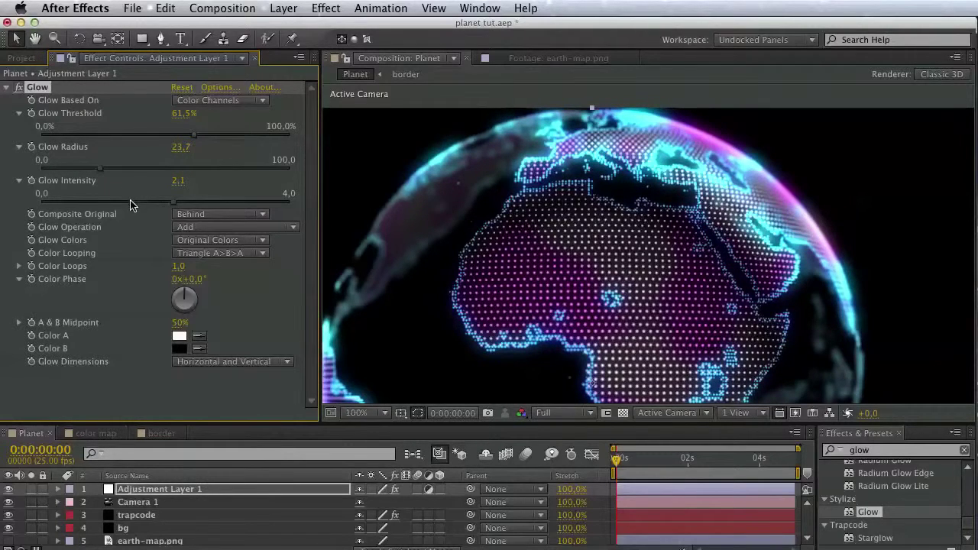
{"action": "left_click_drag", "start_coordinate": [130, 205], "coordinate": [81, 205]}
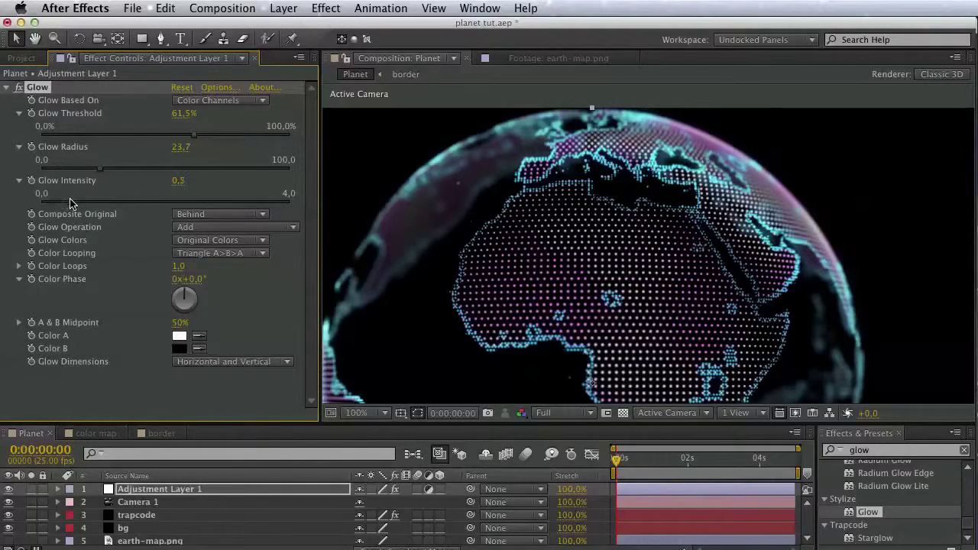
Adjust the Glow effect to a Threshold of 71.1%, a Radius of 41.8 and an Intensity of 0.8
{"action": "left_click_drag", "start_coordinate": [151, 142], "coordinate": [80, 160]}
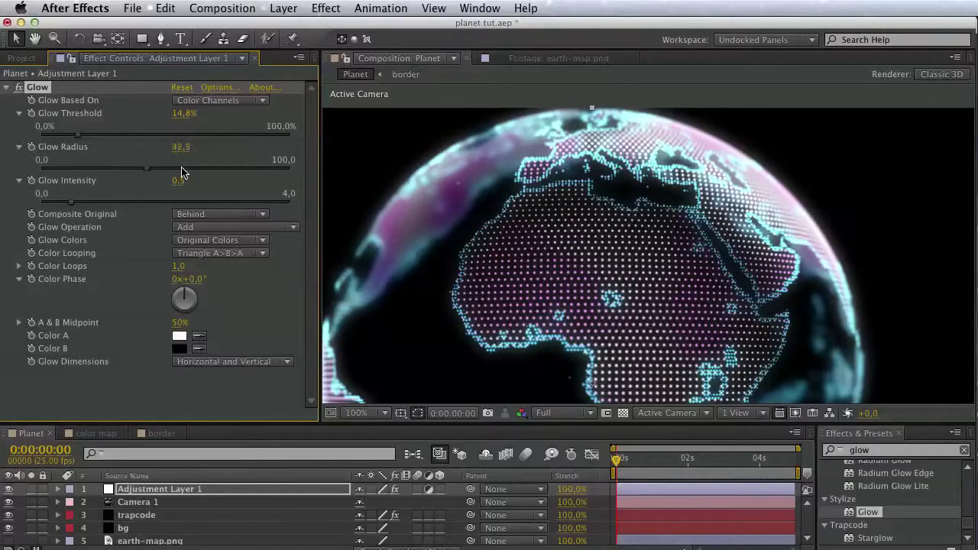
{"action": "left_click_drag", "start_coordinate": [209, 171], "coordinate": [109, 167]}
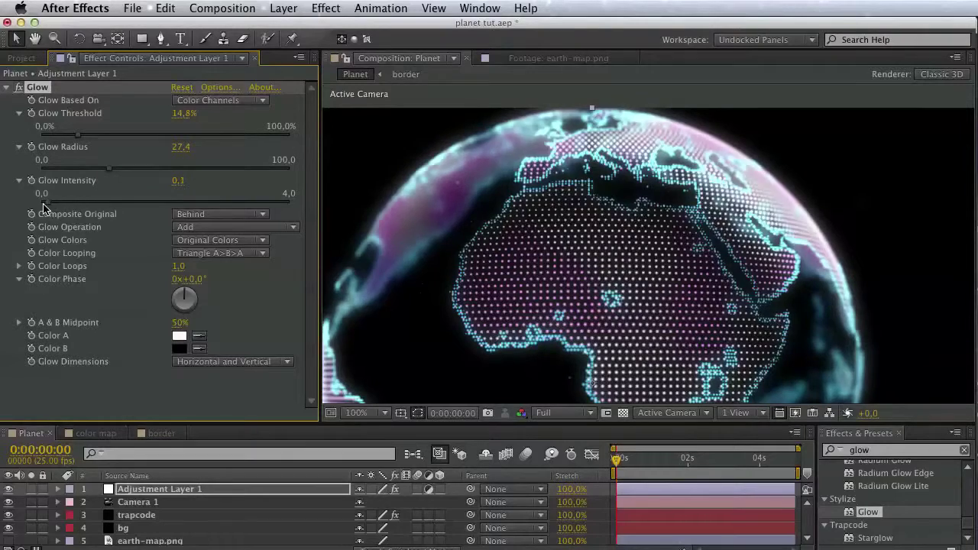
{"action": "left_click_drag", "start_coordinate": [44, 208], "coordinate": [58, 209]}
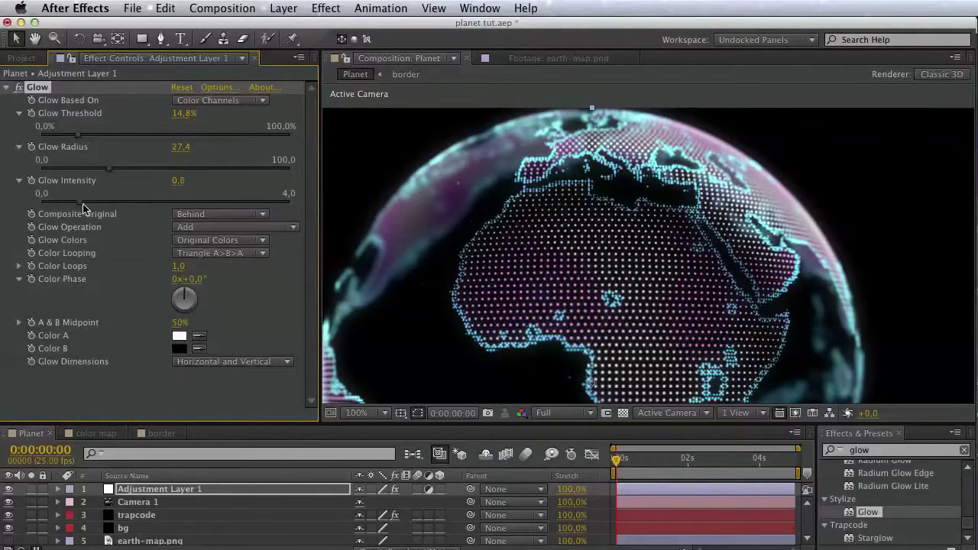
{"action": "left_click_drag", "start_coordinate": [78, 135], "coordinate": [226, 136]}
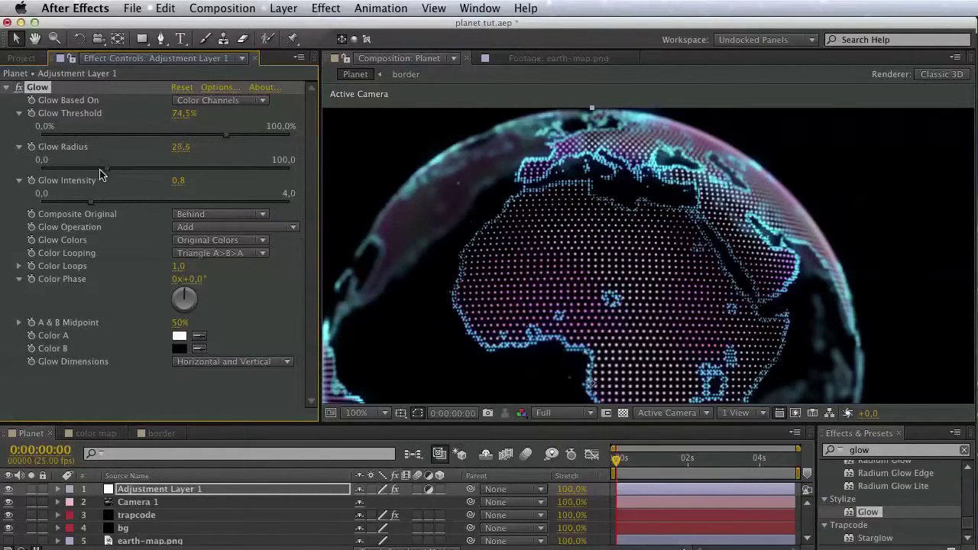
{"action": "left_click_drag", "start_coordinate": [100, 174], "coordinate": [147, 174]}
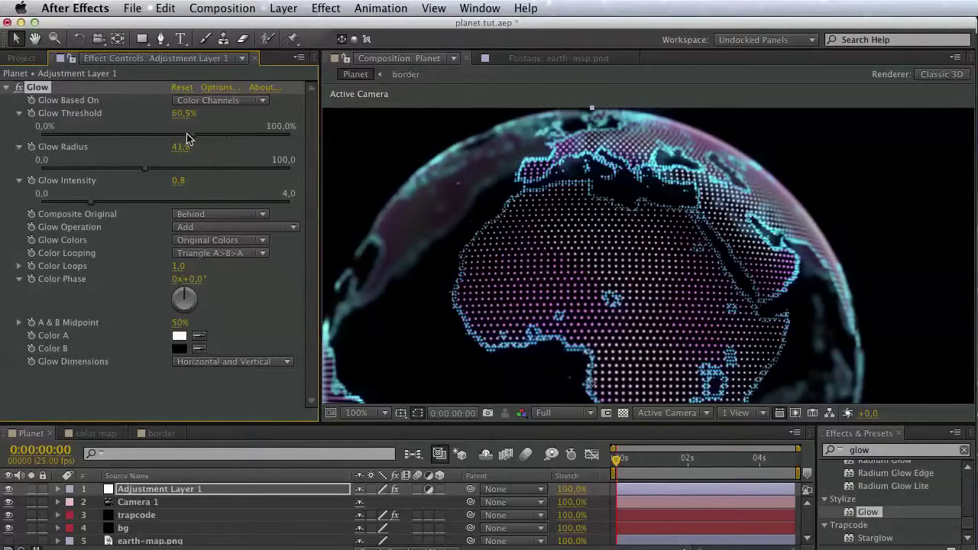
{"action": "left_click_drag", "start_coordinate": [189, 136], "coordinate": [221, 137]}
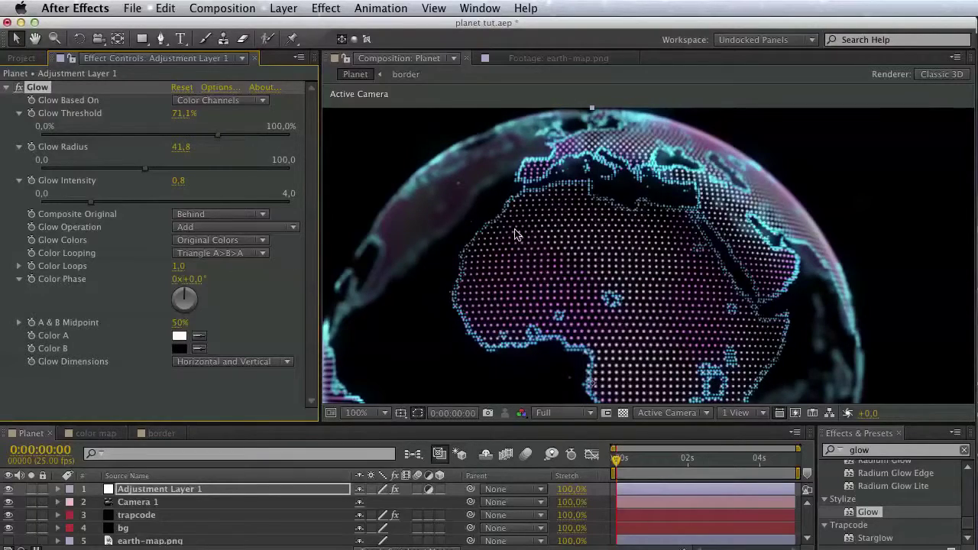
{"action": "left_click_drag", "start_coordinate": [515, 233], "coordinate": [572, 98]}
{"action": "left_click_drag", "start_coordinate": [552, 155], "coordinate": [502, 218]}
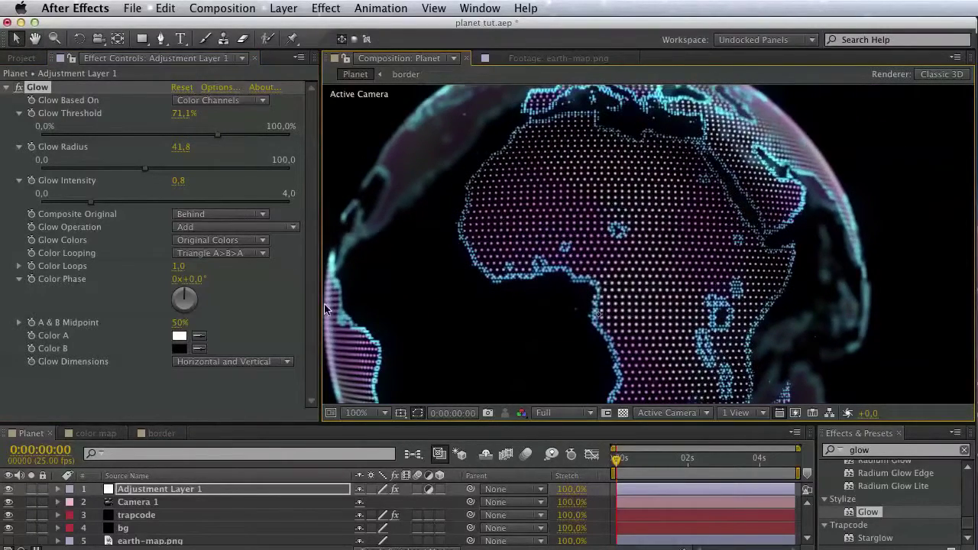
Collapse the Glow settings, apply the Magic Bullet Looks effect to the adjustment layer and open its look editor
{"action": "left_click", "coordinate": [5, 88]}
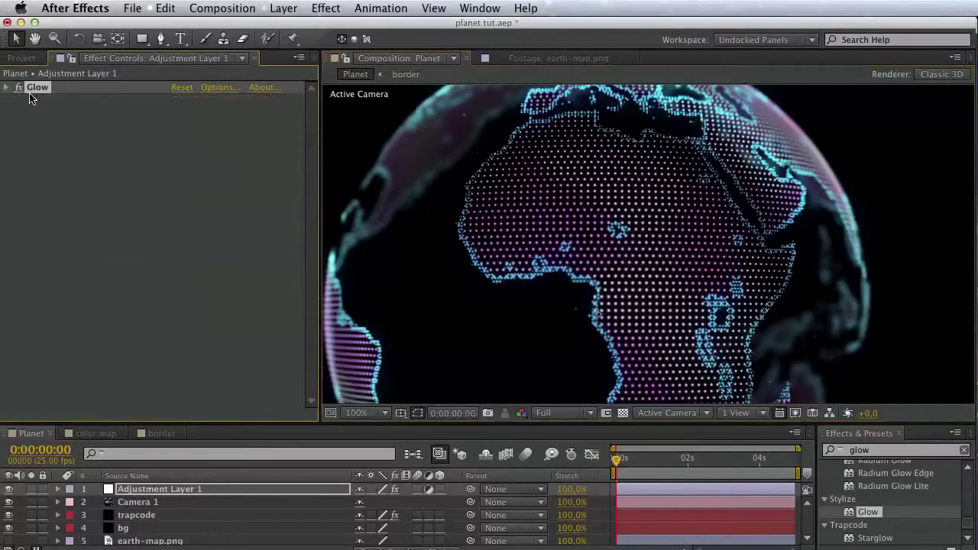
{"action": "left_click", "coordinate": [896, 451]}
{"action": "type", "text": "look"}
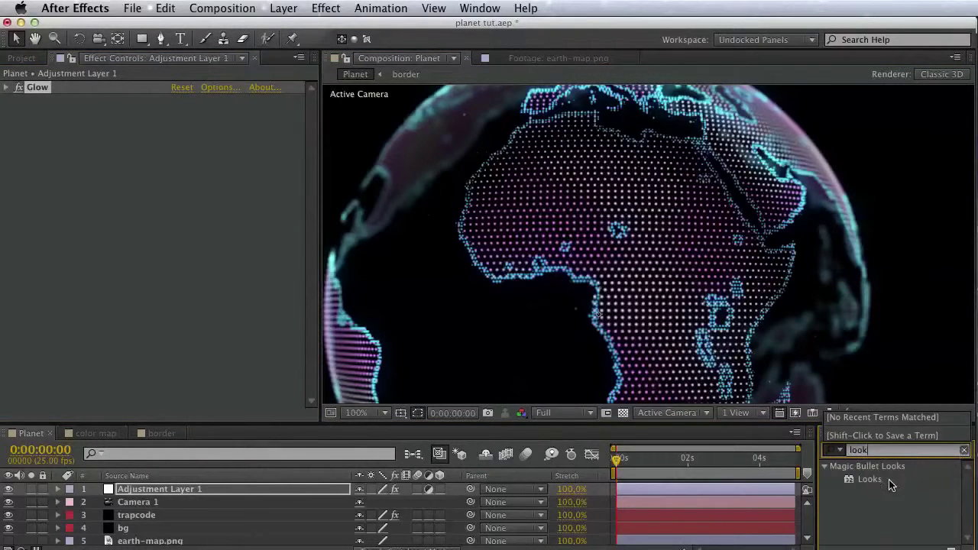
{"action": "left_click_drag", "start_coordinate": [890, 486], "coordinate": [171, 207]}
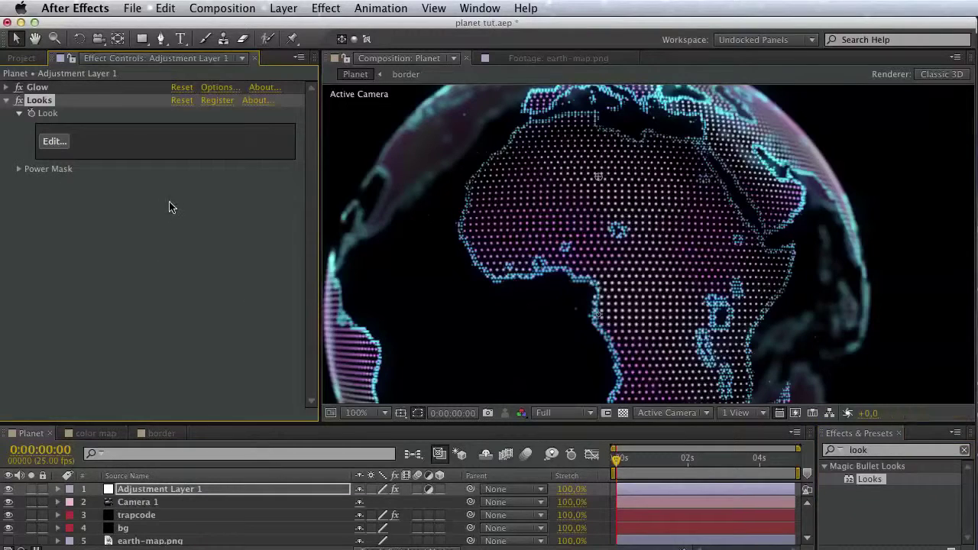
{"action": "left_click", "coordinate": [60, 145]}
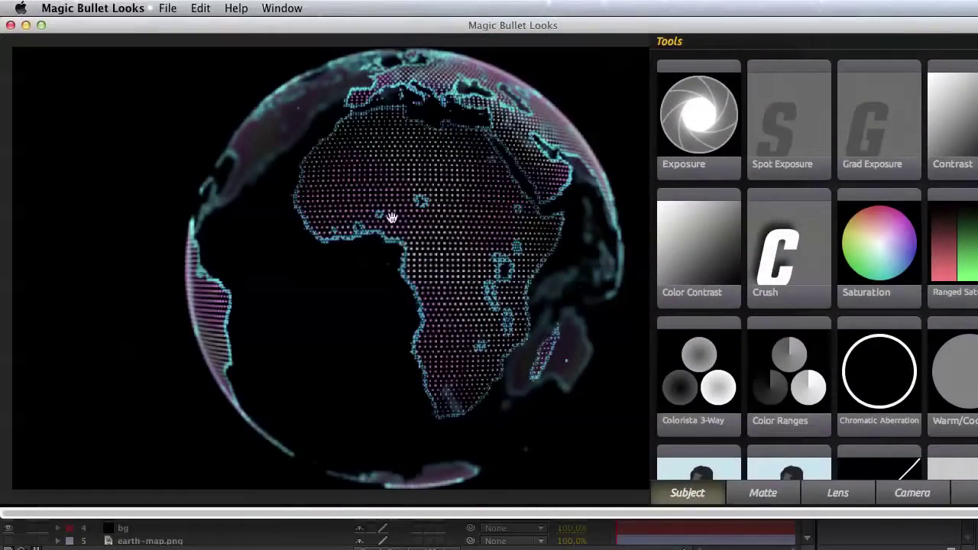
Preview the Basic and Cinematic looks on the planet and set the preview zoom to 100%
{"action": "mouse_move", "coordinate": [89, 172]}
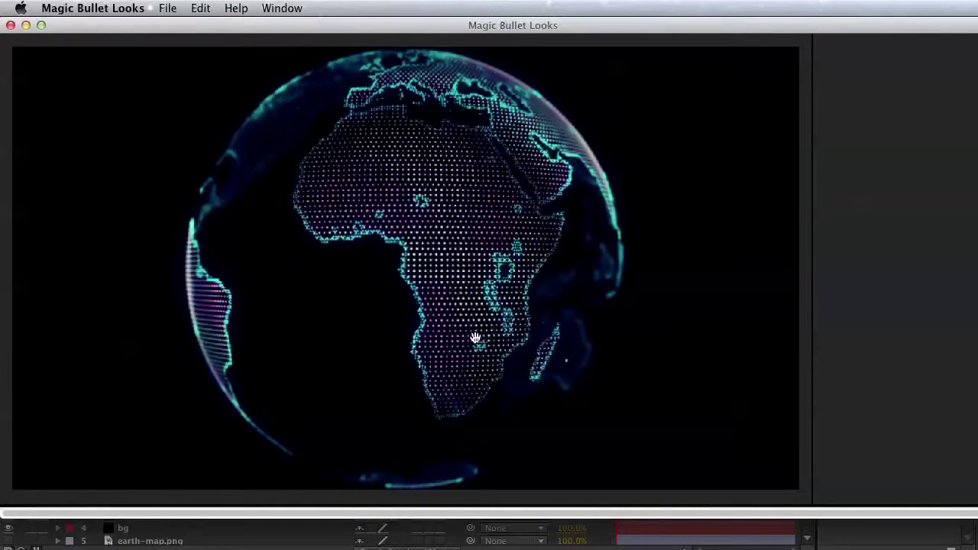
{"action": "mouse_move", "coordinate": [3, 300]}
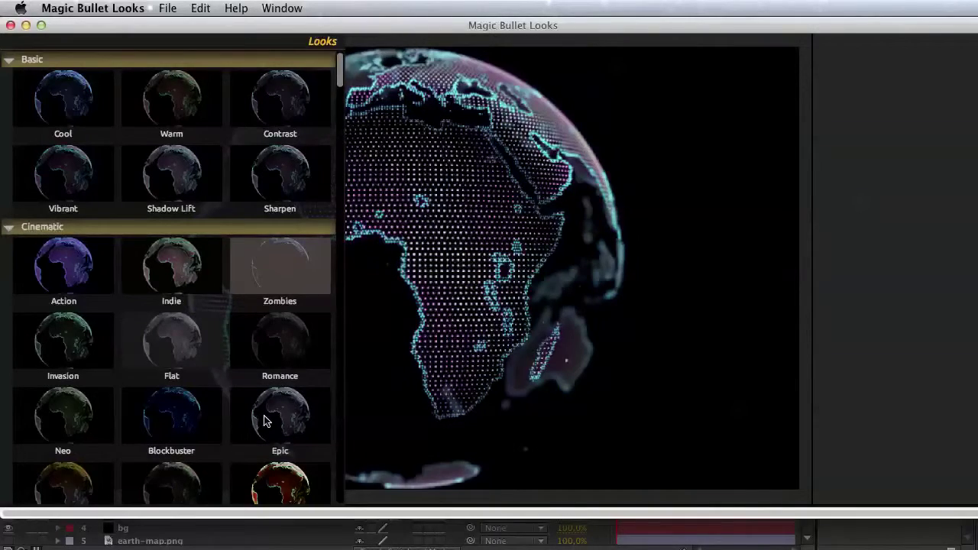
{"action": "scroll", "coordinate": [264, 421], "scroll_direction": "down", "scroll_amount": 4}
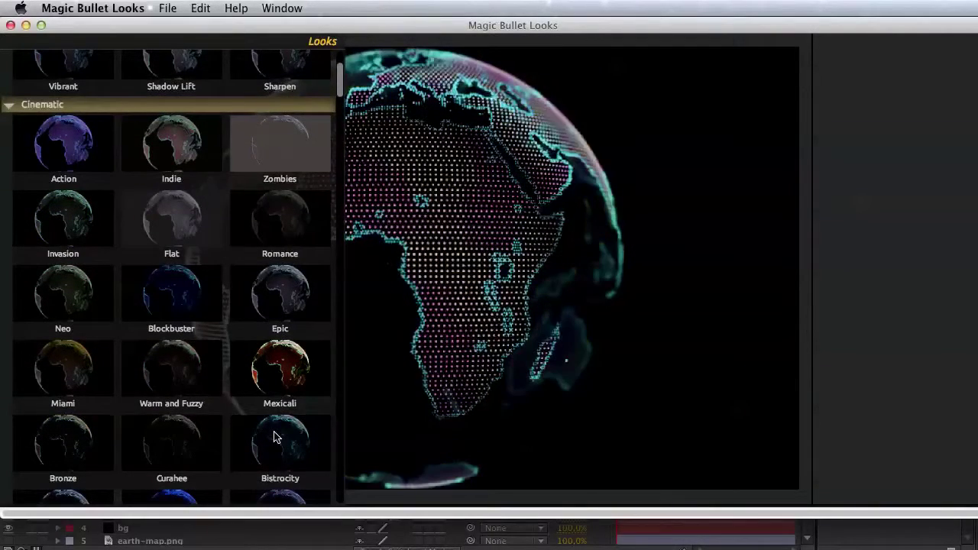
{"action": "scroll", "coordinate": [275, 435], "scroll_direction": "down", "scroll_amount": 5}
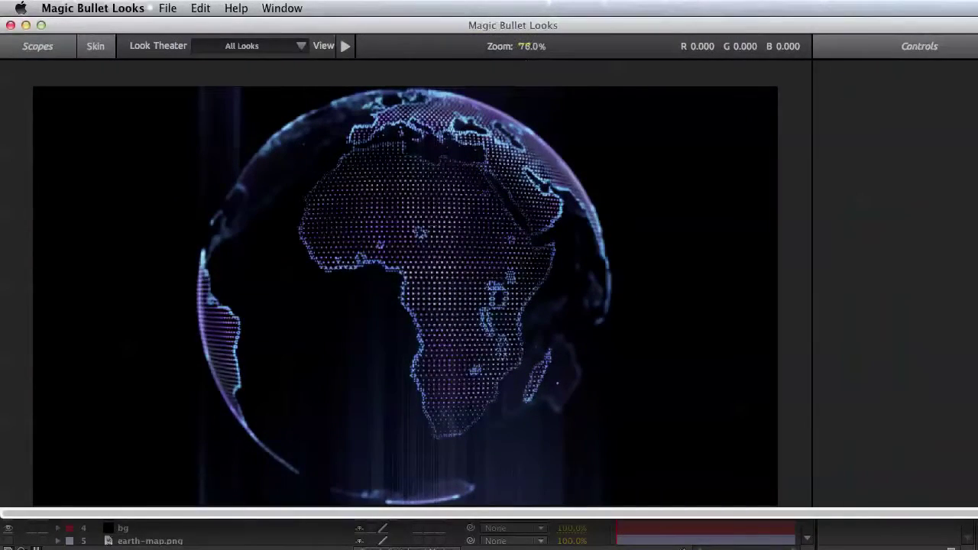
{"action": "left_click", "coordinate": [524, 46]}
{"action": "type", "text": "10"}
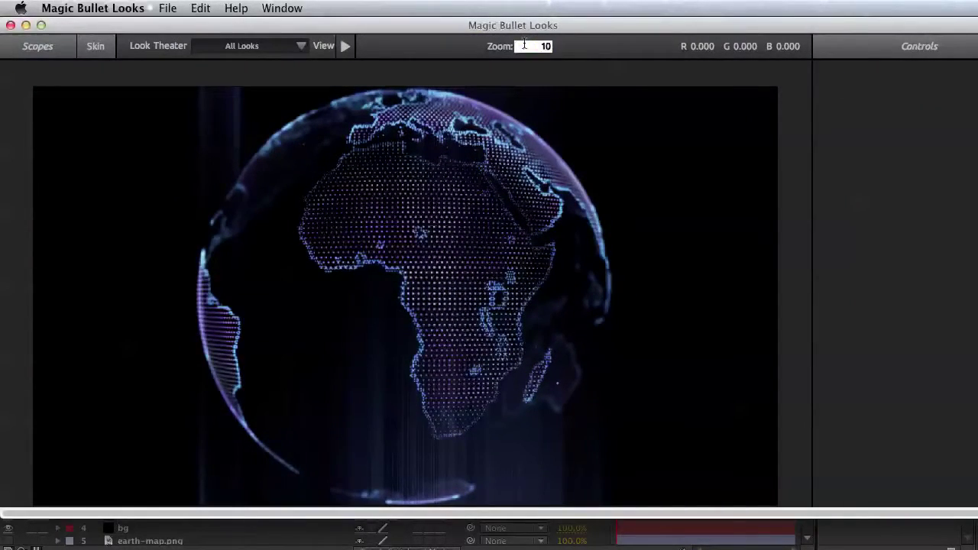
{"action": "type", "text": "0"}
{"action": "key", "text": "Return"}
Preview the Diffusion and Light, Monochromatic and Stylized looks on the planet, including Halogen and Grad Sunset
{"action": "mouse_move", "coordinate": [4, 253]}
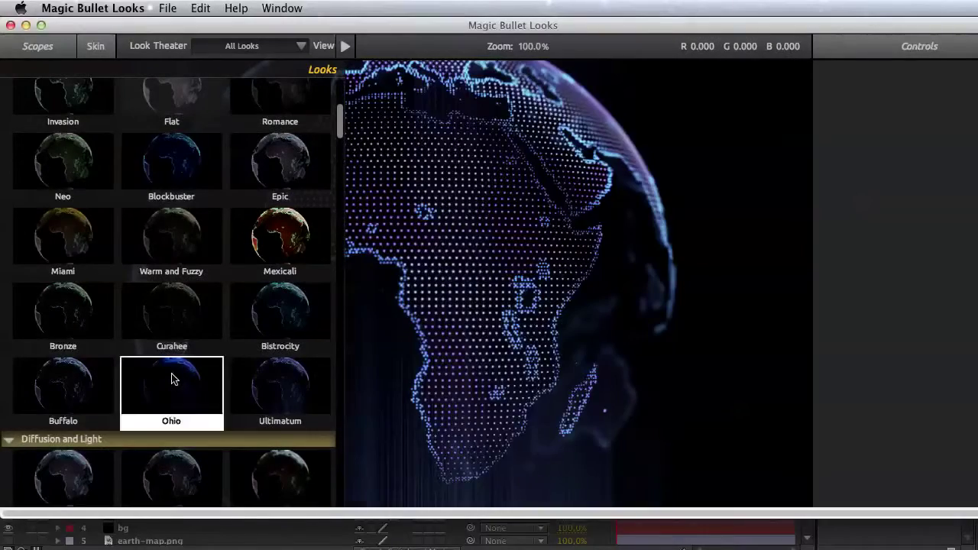
{"action": "scroll", "coordinate": [269, 401], "scroll_direction": "down", "scroll_amount": 3}
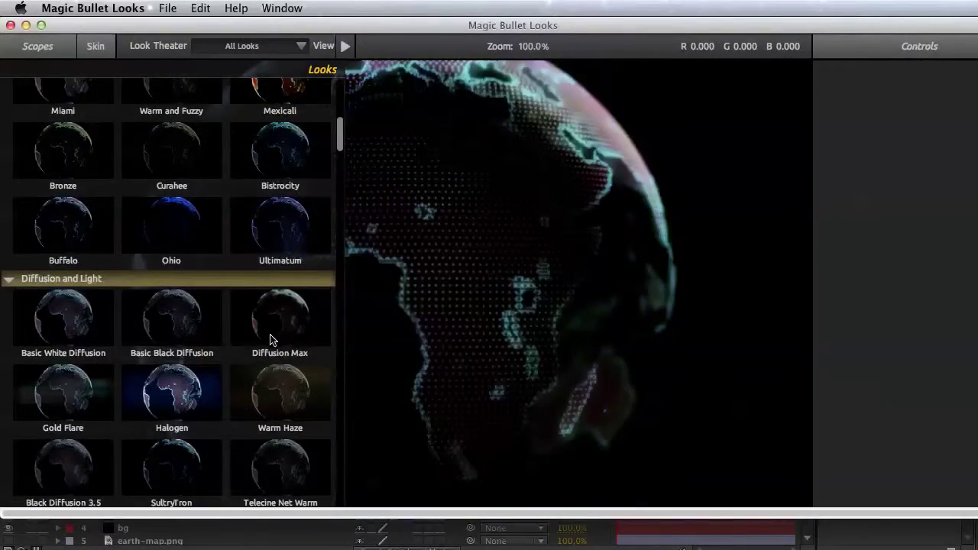
{"action": "scroll", "coordinate": [191, 396], "scroll_direction": "down", "scroll_amount": 1}
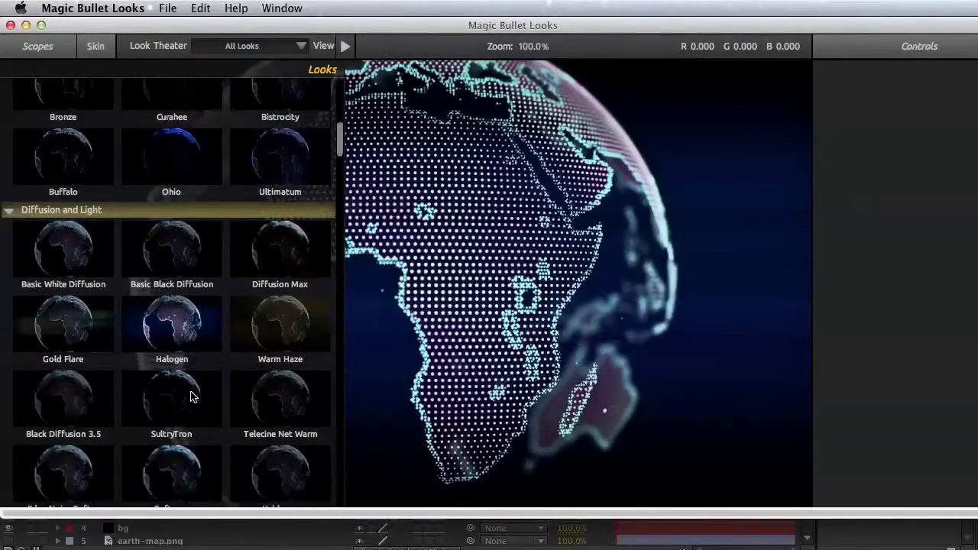
{"action": "scroll", "coordinate": [191, 396], "scroll_direction": "down", "scroll_amount": 1}
{"action": "scroll", "coordinate": [224, 398], "scroll_direction": "down", "scroll_amount": 1}
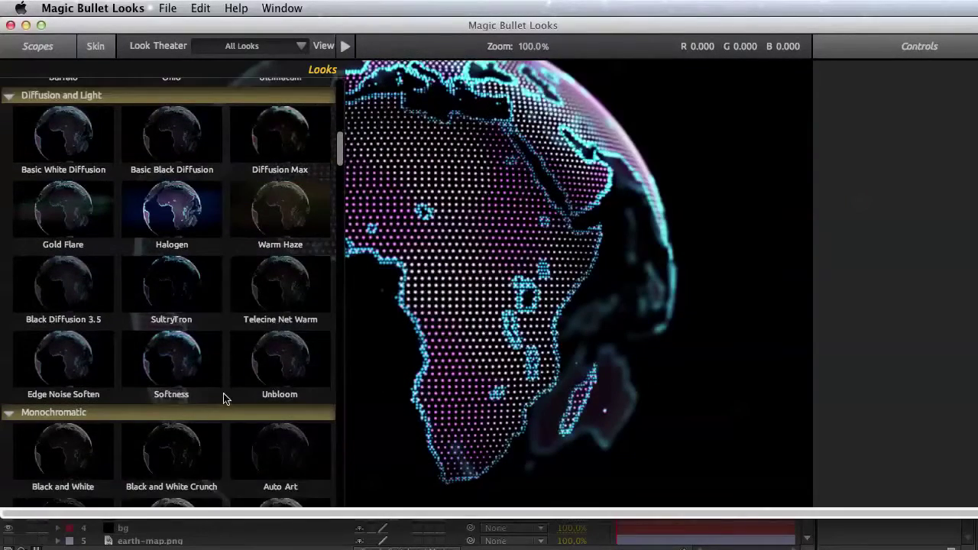
{"action": "scroll", "coordinate": [229, 398], "scroll_direction": "down", "scroll_amount": 6}
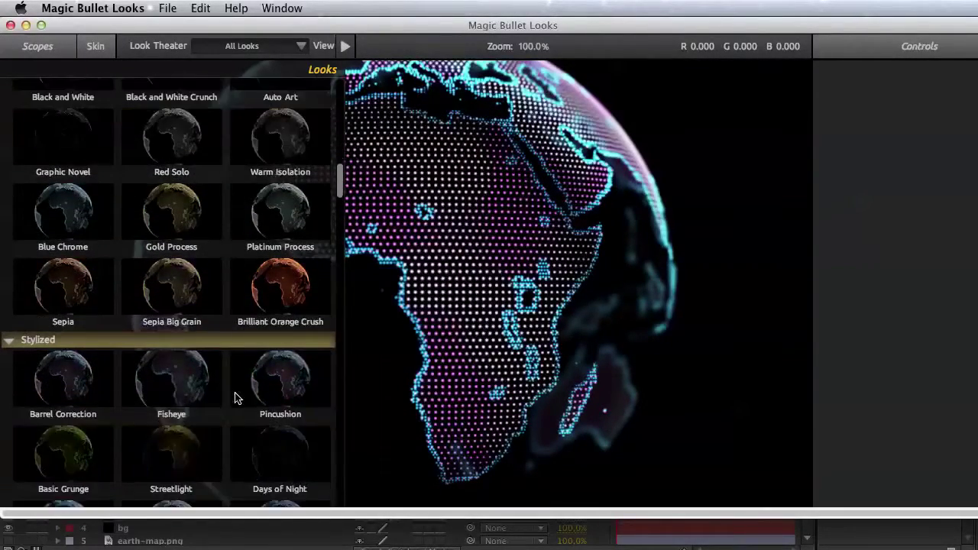
{"action": "scroll", "coordinate": [236, 398], "scroll_direction": "down", "scroll_amount": 2}
{"action": "scroll", "coordinate": [207, 393], "scroll_direction": "down", "scroll_amount": 3}
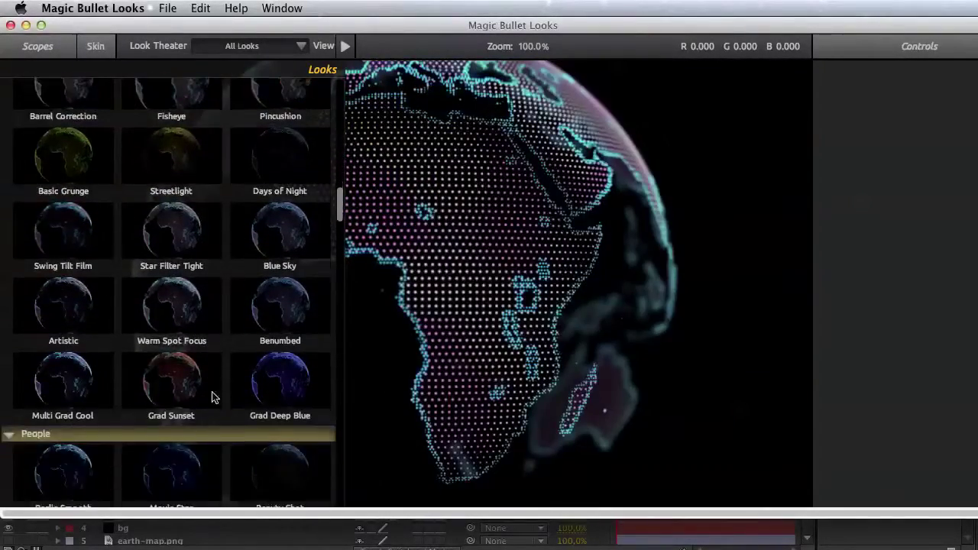
{"action": "scroll", "coordinate": [124, 382], "scroll_direction": "down", "scroll_amount": 1}
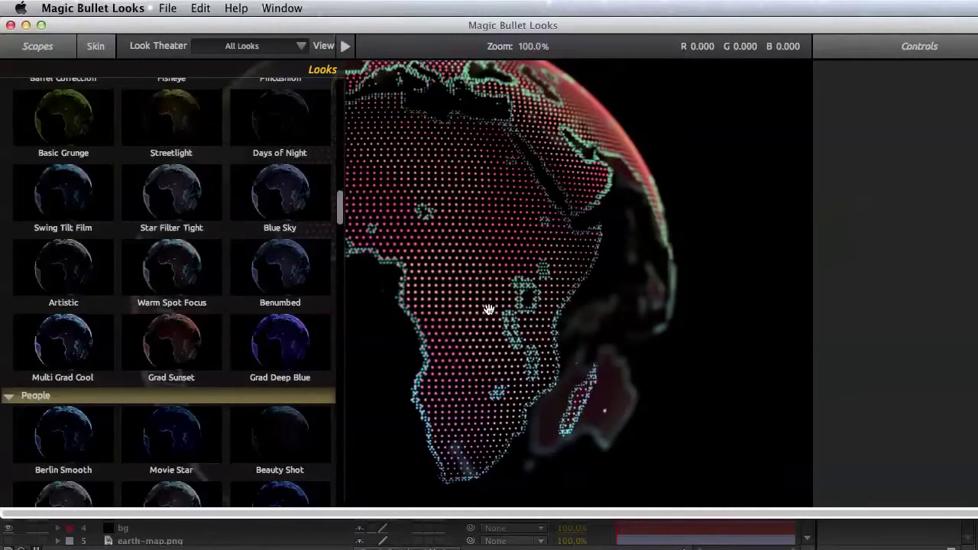
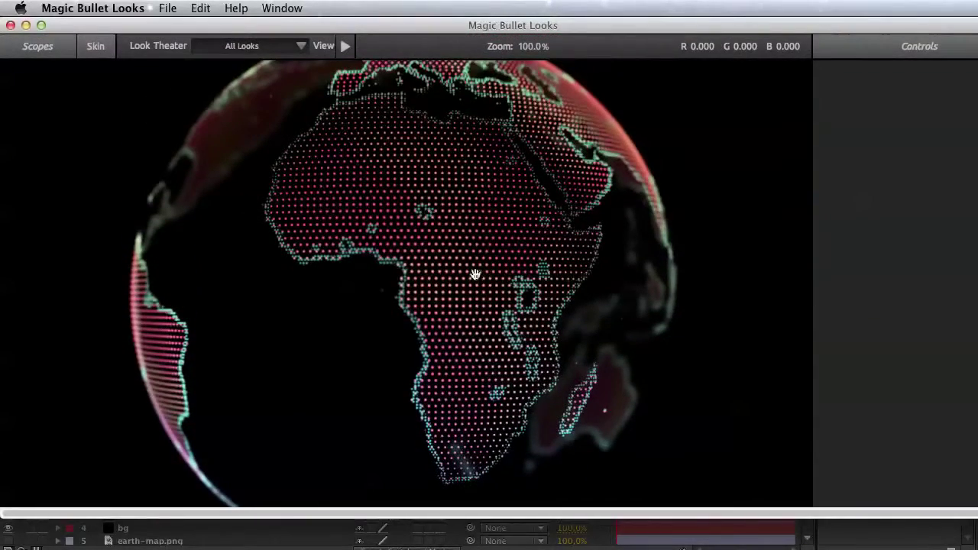
Compare the People, Classic Music Videos and Classic Popular TV looks on the planet
{"action": "mouse_move", "coordinate": [71, 298]}
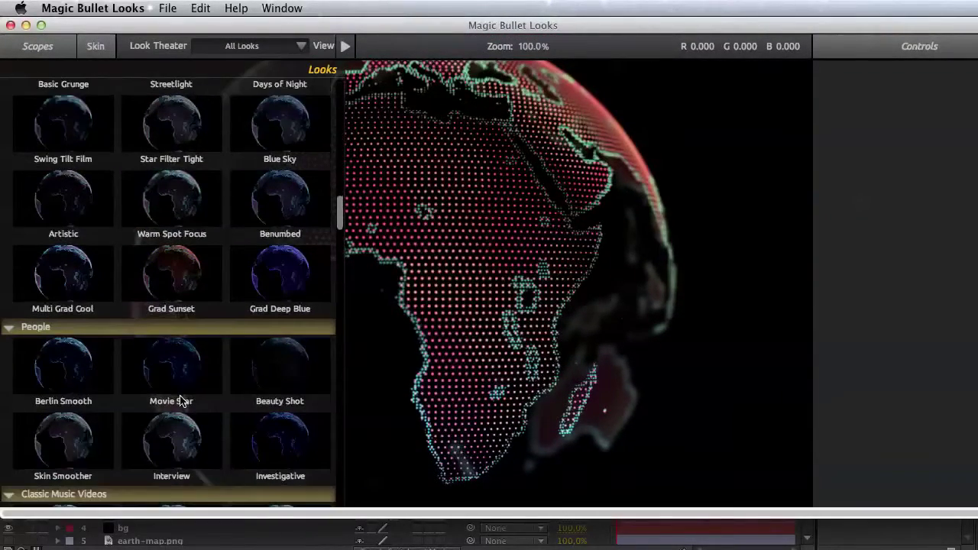
{"action": "scroll", "coordinate": [229, 434], "scroll_direction": "down", "scroll_amount": 2}
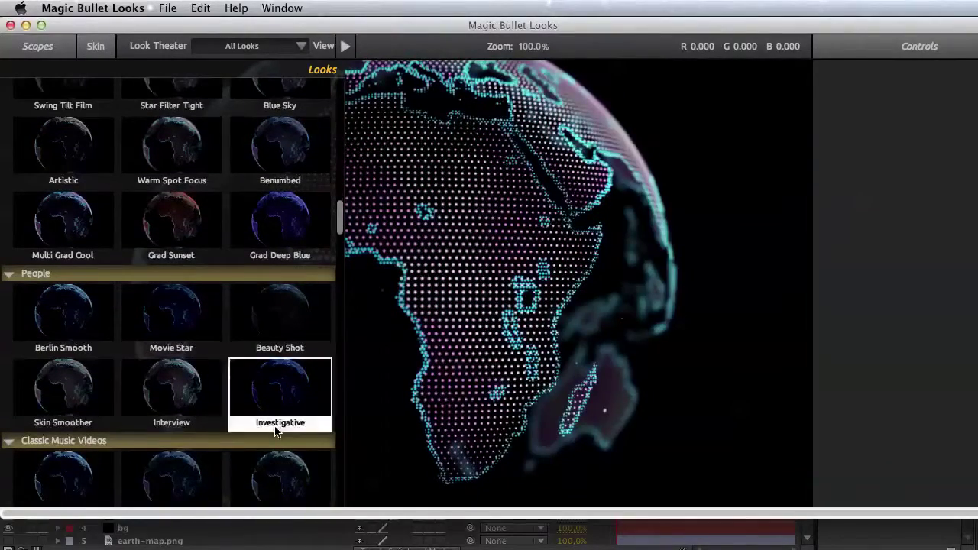
{"action": "scroll", "coordinate": [278, 474], "scroll_direction": "down", "scroll_amount": 6}
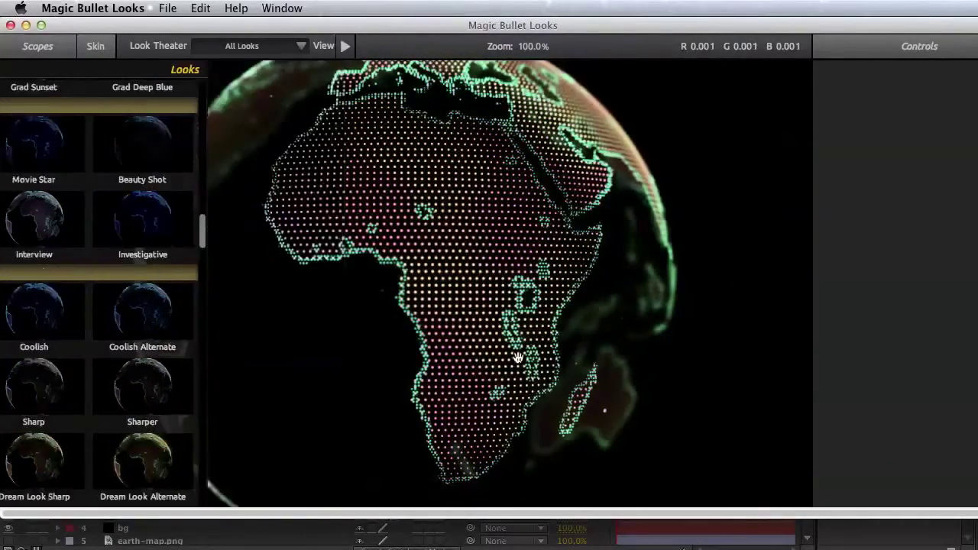
{"action": "mouse_move", "coordinate": [144, 428]}
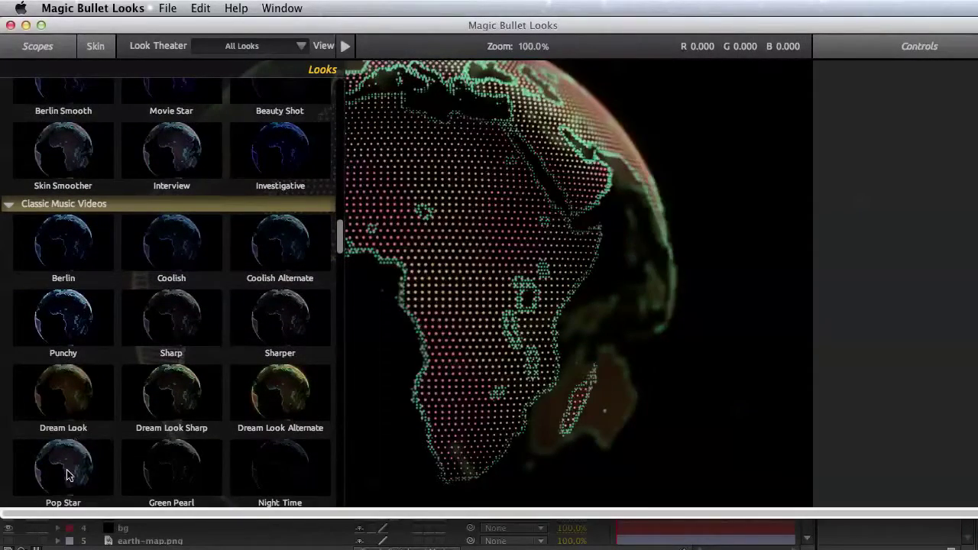
{"action": "scroll", "coordinate": [115, 397], "scroll_direction": "down", "scroll_amount": 8}
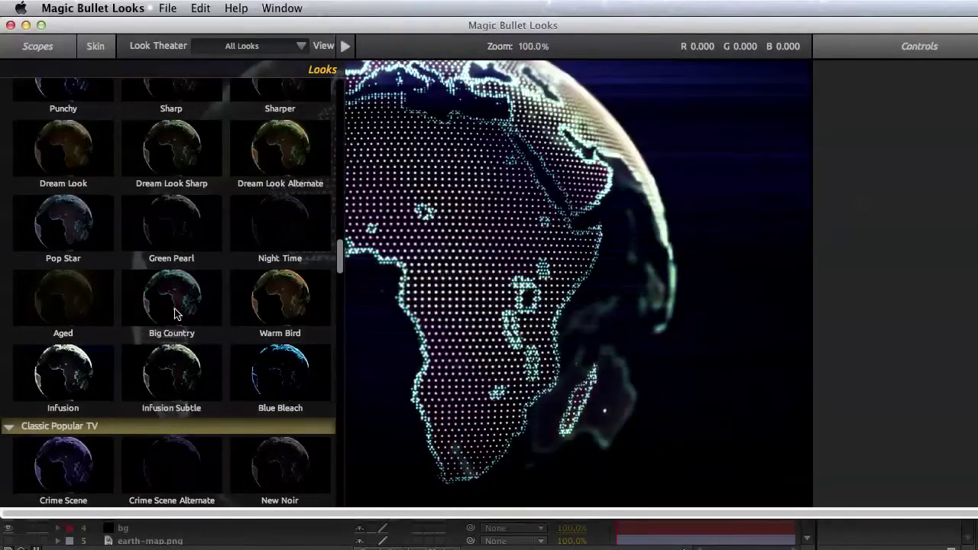
{"action": "scroll", "coordinate": [115, 382], "scroll_direction": "down", "scroll_amount": 4}
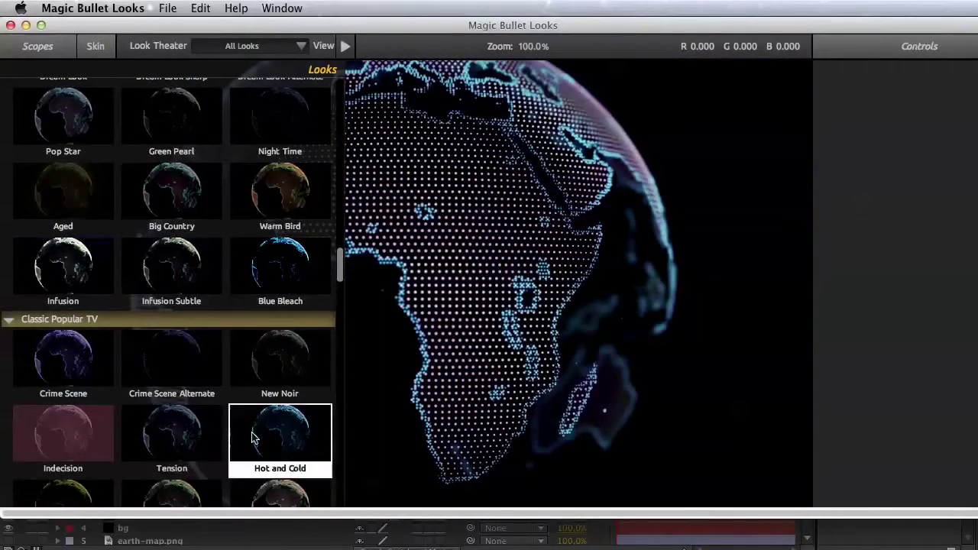
{"action": "scroll", "coordinate": [257, 442], "scroll_direction": "down", "scroll_amount": 2}
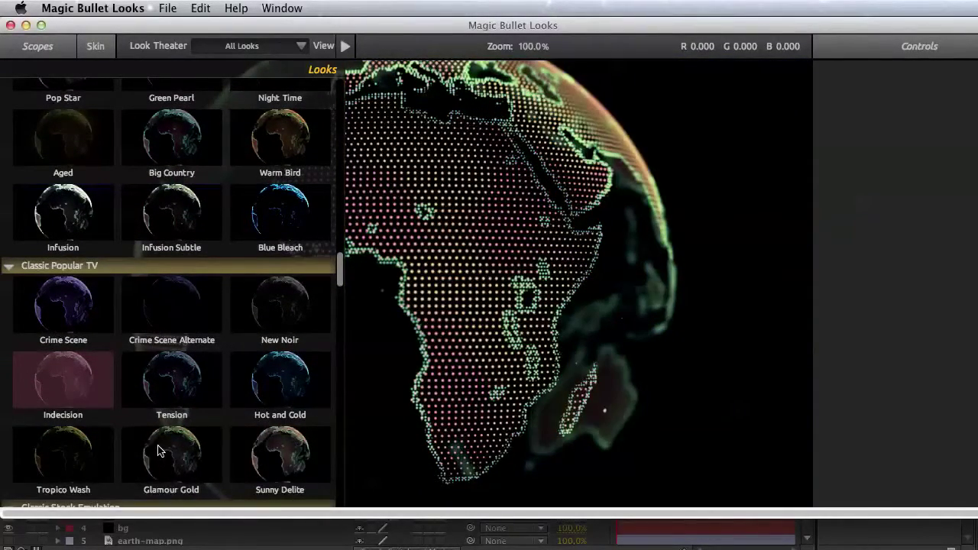
{"action": "scroll", "coordinate": [159, 449], "scroll_direction": "down", "scroll_amount": 5}
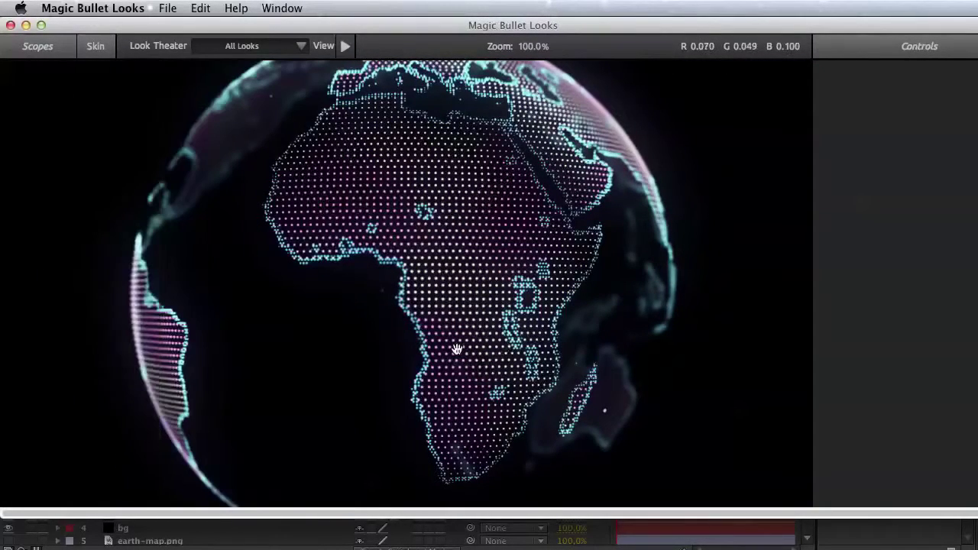
Choose a warm red-orange look with green borders from the presets and apply it to the adjustment layer in After Effects
{"action": "mouse_move", "coordinate": [23, 334]}
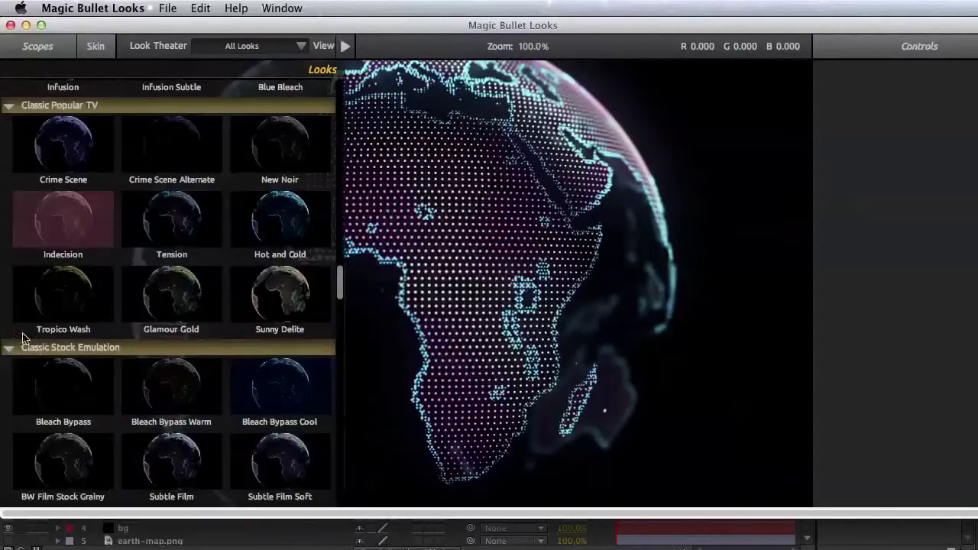
{"action": "scroll", "coordinate": [160, 405], "scroll_direction": "down", "scroll_amount": 1}
{"action": "scroll", "coordinate": [96, 427], "scroll_direction": "down", "scroll_amount": 1}
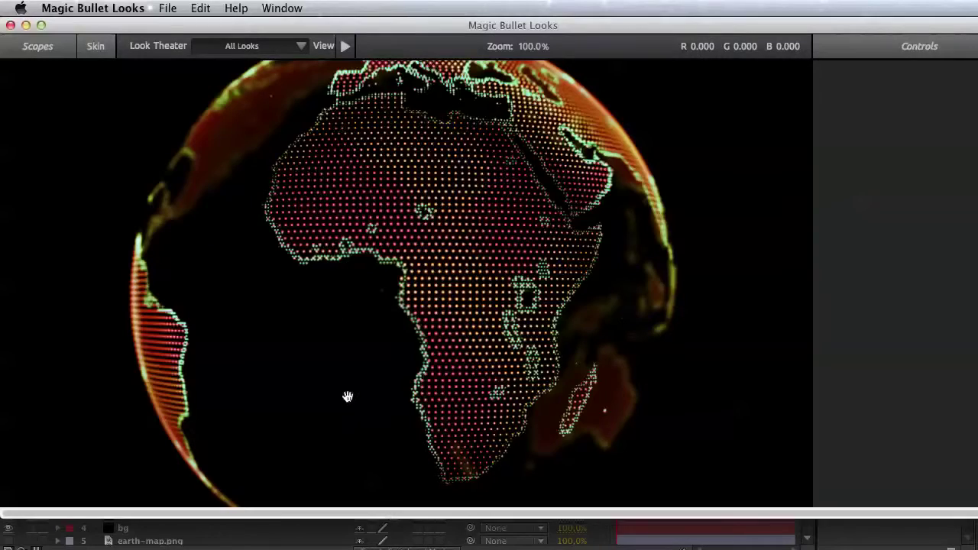
{"action": "scroll", "coordinate": [489, 270], "scroll_direction": "down", "scroll_amount": 5}
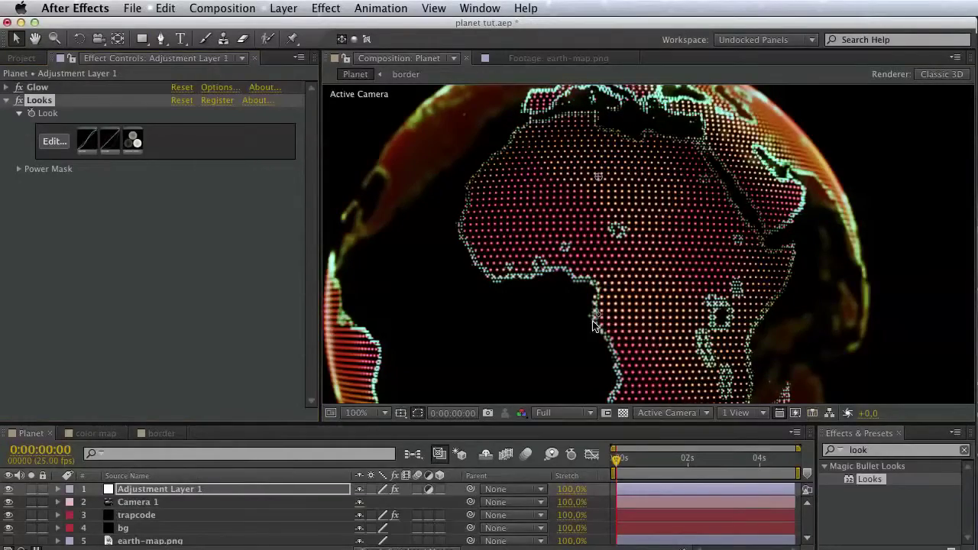
Examine the graded planet around Africa and its blurred outer edges in the composition view
{"action": "key", "text": "space"}
{"action": "left_click_drag", "start_coordinate": [639, 331], "coordinate": [723, 367]}
{"action": "scroll", "coordinate": [612, 248], "scroll_direction": "down", "scroll_amount": 1}
{"action": "scroll", "coordinate": [616, 256], "scroll_direction": "up", "scroll_amount": 1}
{"action": "key", "text": "space"}
{"action": "key", "text": "space"}
{"action": "left_click_drag", "start_coordinate": [622, 344], "coordinate": [567, 302]}
{"action": "left_click", "coordinate": [169, 243]}
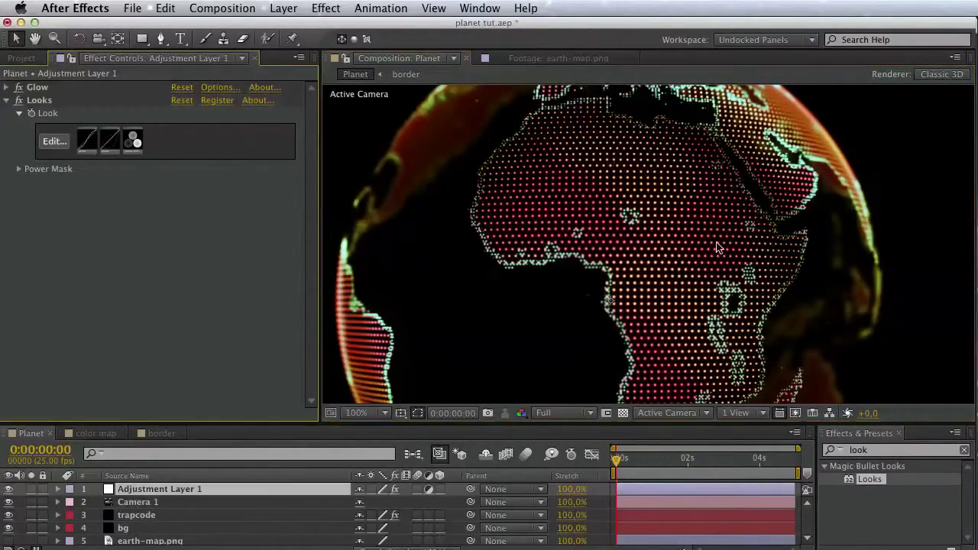
{"action": "key", "text": "space"}
{"action": "left_click_drag", "start_coordinate": [717, 245], "coordinate": [732, 311]}
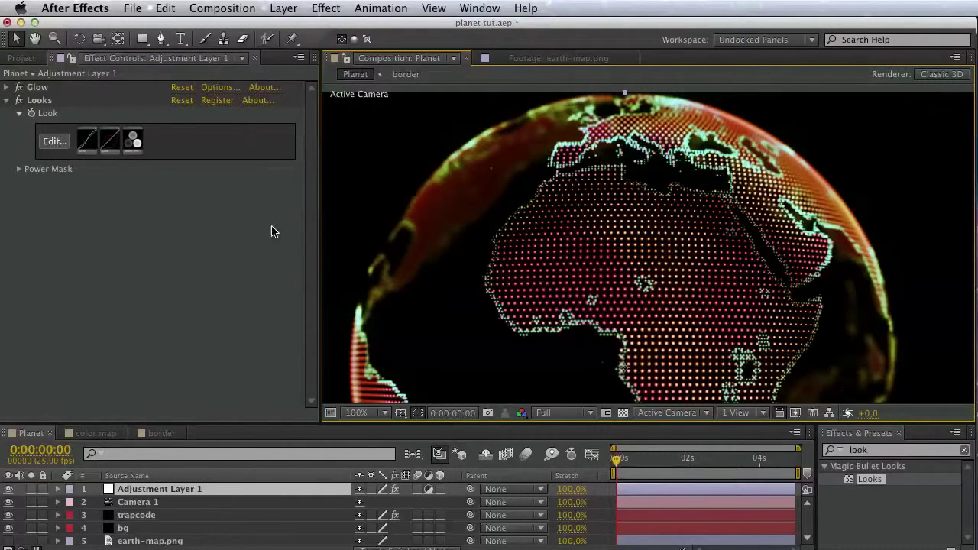
{"action": "key", "text": "space"}
{"action": "left_click_drag", "start_coordinate": [493, 287], "coordinate": [476, 232]}
Open Camera 1's camera options and raise its aperture to about 337 pixels along with its blur level
{"action": "left_click", "coordinate": [138, 502]}
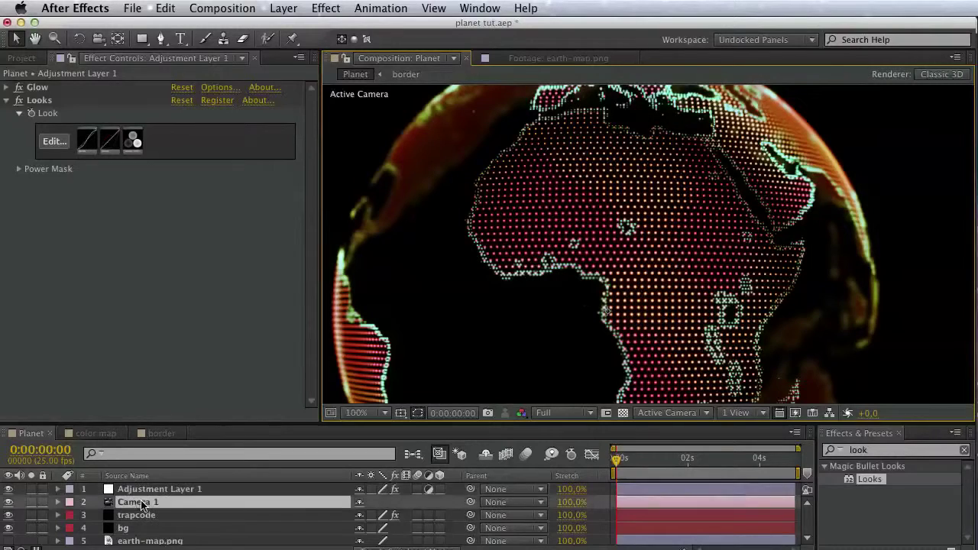
{"action": "left_click", "coordinate": [58, 502]}
{"action": "scroll", "coordinate": [184, 497], "scroll_direction": "down", "scroll_amount": 4}
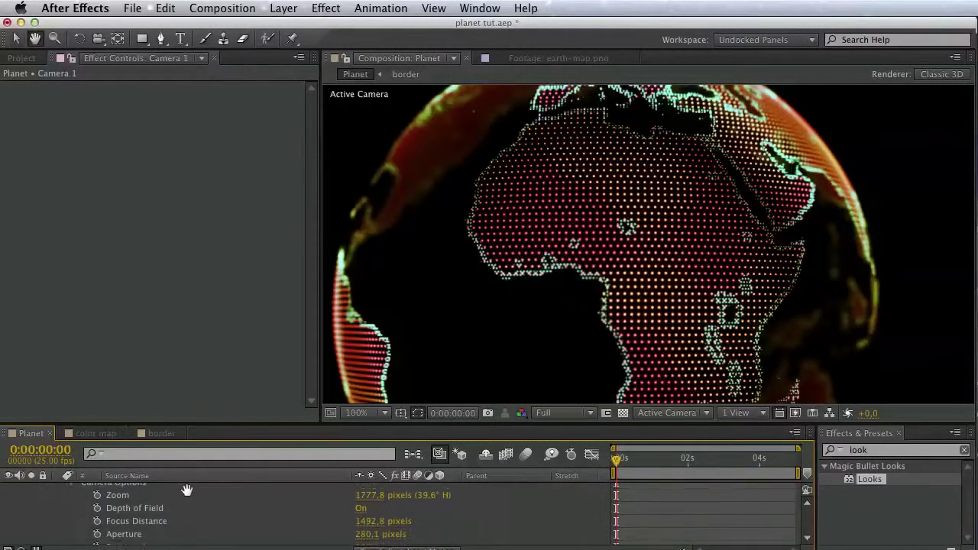
{"action": "left_click_drag", "start_coordinate": [369, 518], "coordinate": [426, 524]}
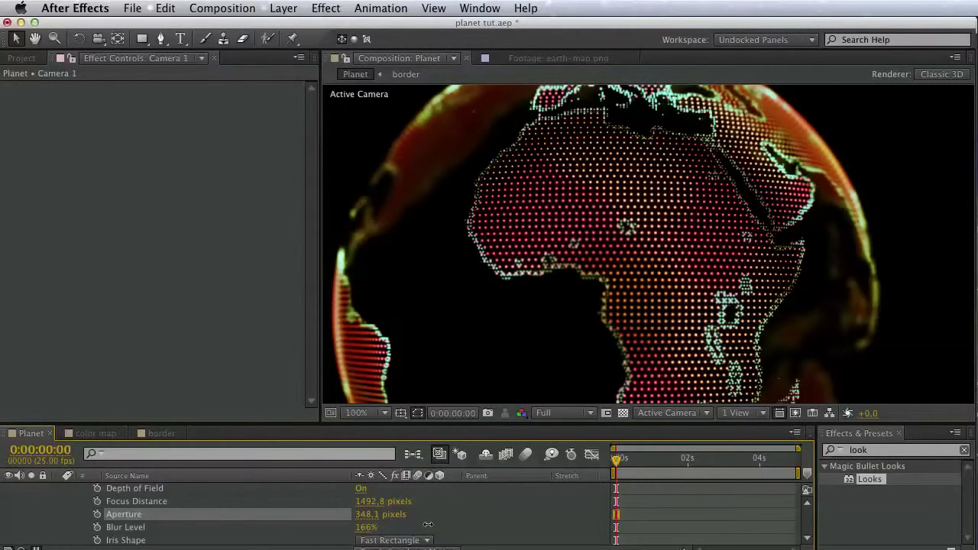
{"action": "left_click_drag", "start_coordinate": [361, 529], "coordinate": [413, 529]}
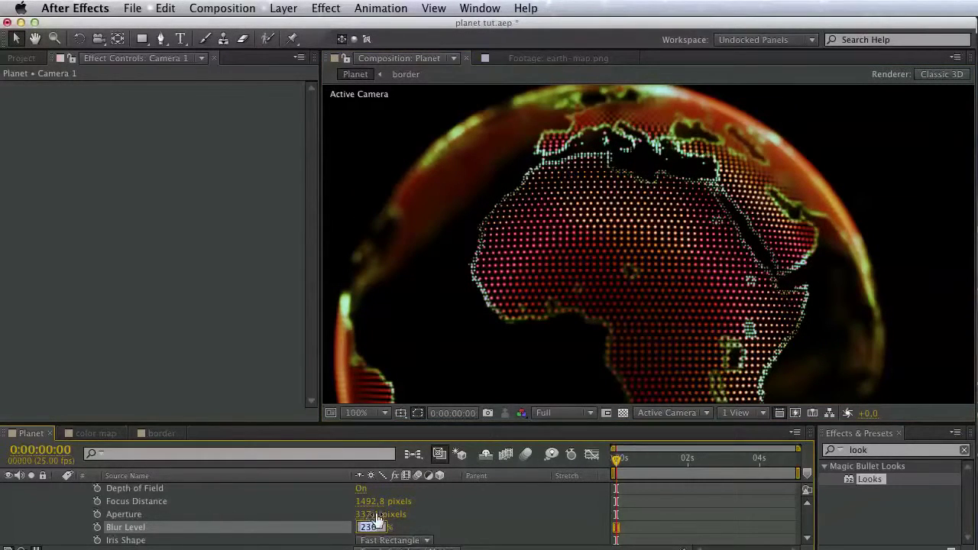
Set Camera 1's blur level to 200% and its aperture to 300 pixels, and collapse the layer
{"action": "left_click", "coordinate": [372, 525]}
{"action": "type", "text": "200"}
{"action": "key", "text": "Return"}
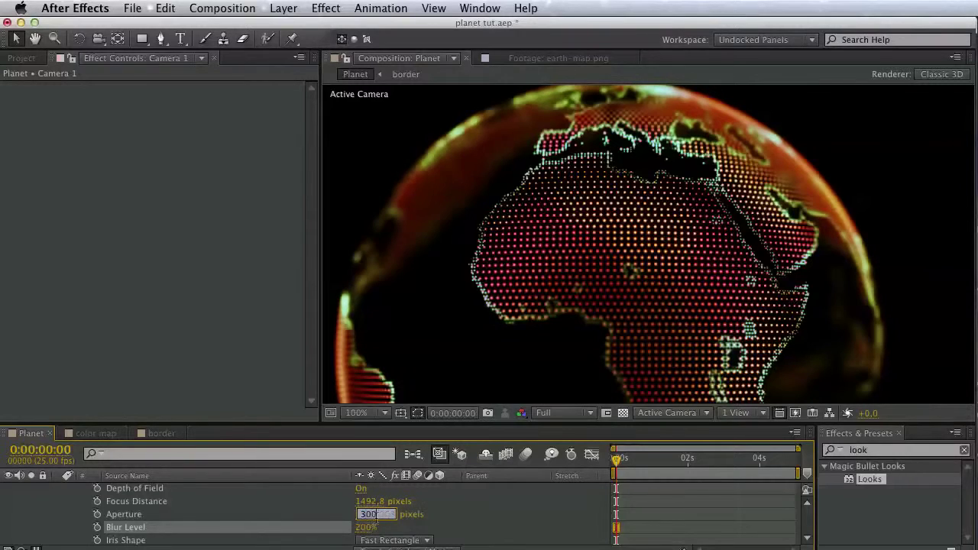
{"action": "left_click", "coordinate": [375, 515]}
{"action": "type", "text": "300"}
{"action": "key", "text": "Return"}
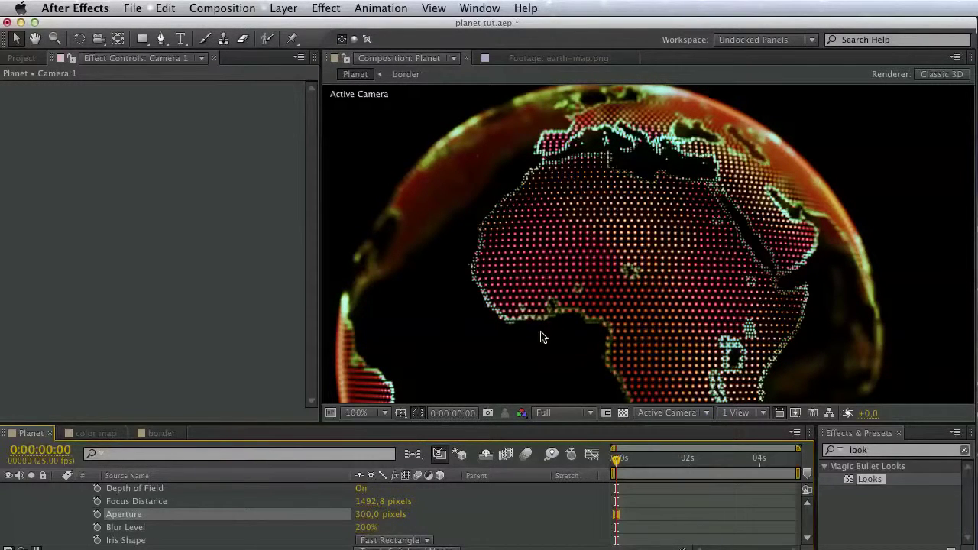
{"action": "scroll", "coordinate": [273, 506], "scroll_direction": "up", "scroll_amount": 3}
{"action": "left_click", "coordinate": [57, 504]}
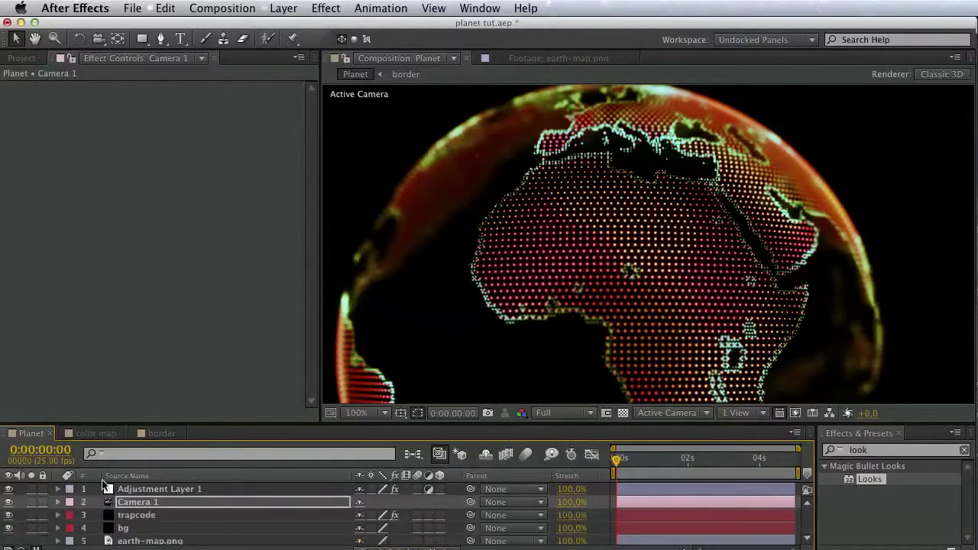
Show the trapcode layer's effects with border collapsed and select the main land effect
{"action": "left_click_drag", "start_coordinate": [520, 339], "coordinate": [540, 331]}
{"action": "left_click", "coordinate": [166, 492]}
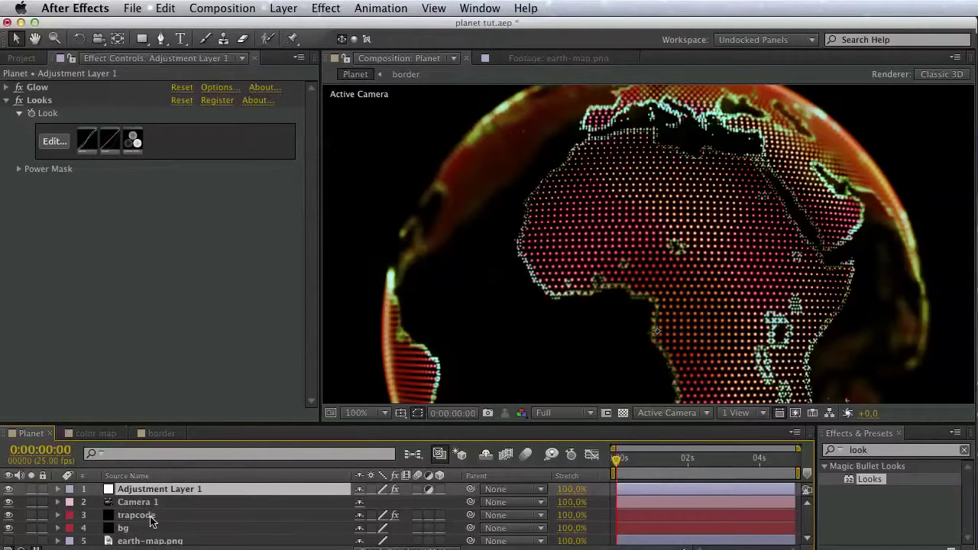
{"action": "left_click", "coordinate": [150, 518]}
{"action": "left_click", "coordinate": [6, 101]}
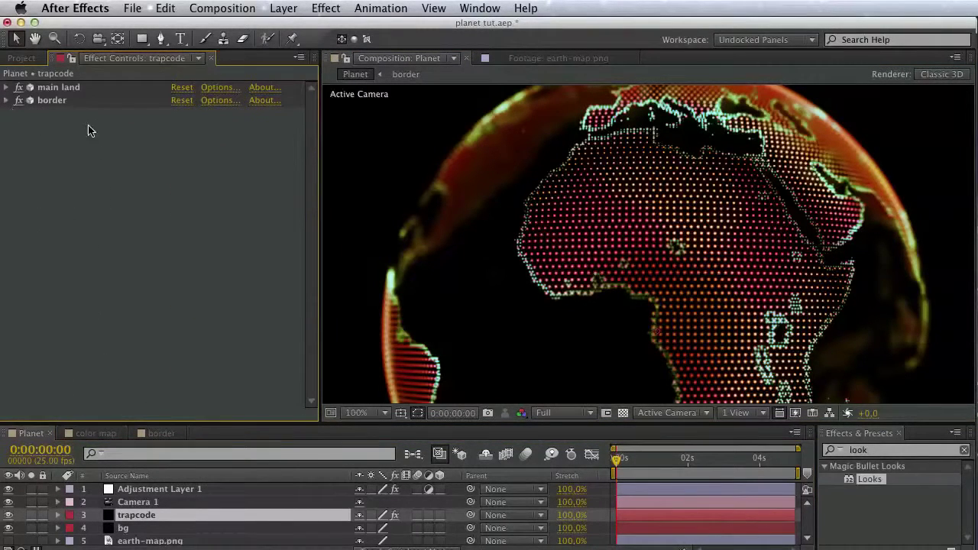
{"action": "left_click", "coordinate": [58, 87]}
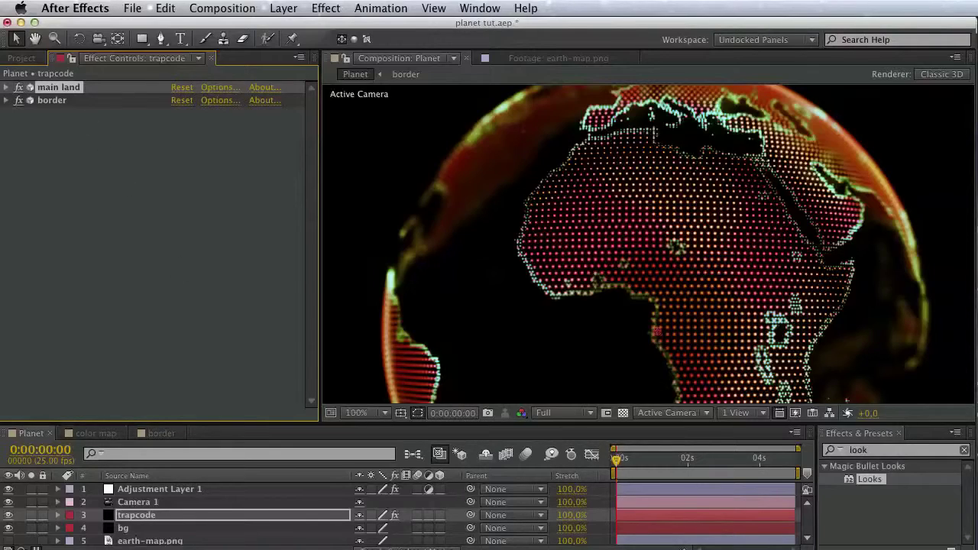
Switch to QuickTime Player and study the rings around the planet in trapcode planet bq.mov
{"action": "left_click_drag", "start_coordinate": [573, 497], "coordinate": [278, 75]}
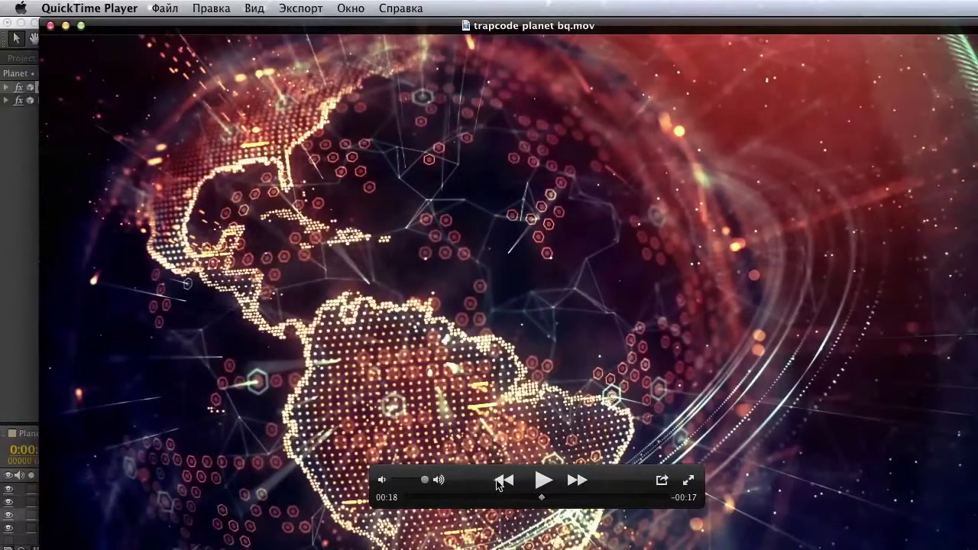
{"action": "mouse_move", "coordinate": [535, 495]}
{"action": "left_mouse_down"}
{"action": "mouse_move", "coordinate": [547, 497]}
{"action": "mouse_move", "coordinate": [535, 496]}
{"action": "left_mouse_up"}
{"action": "left_click_drag", "start_coordinate": [237, 126], "coordinate": [352, 549]}
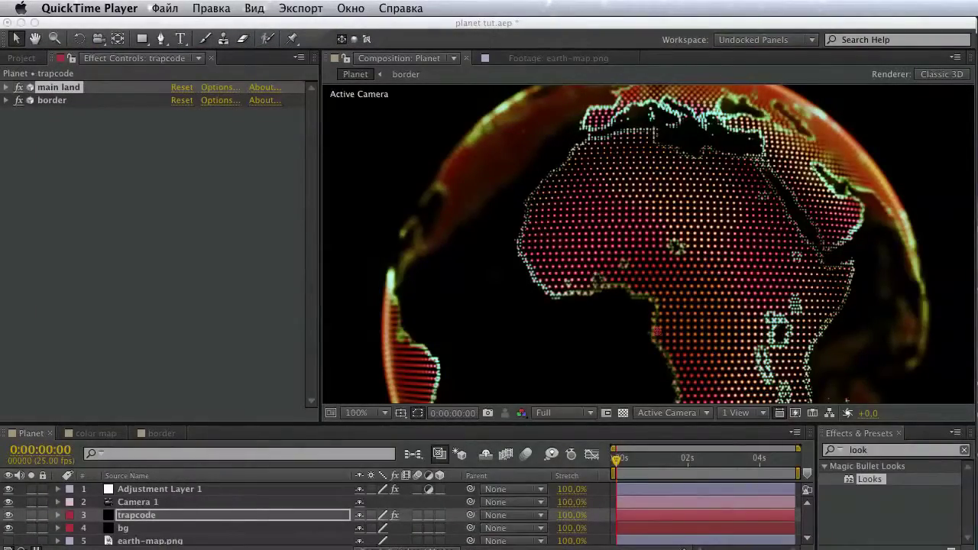
Return to After Effects, duplicate the main land effect on the trapcode layer and place the copy below border
{"action": "left_click", "coordinate": [850, 469]}
{"action": "double_click", "coordinate": [859, 450]}
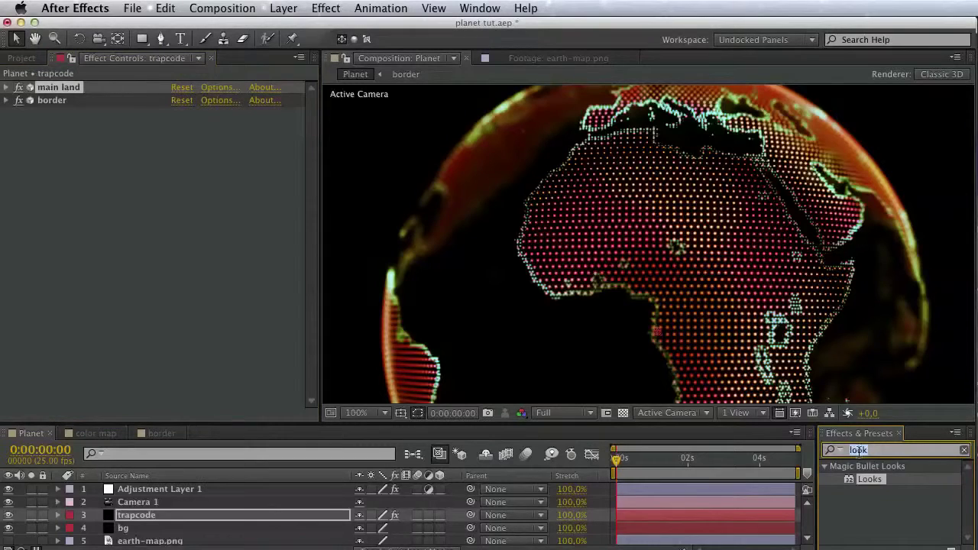
{"action": "left_click", "coordinate": [109, 148]}
{"action": "left_click", "coordinate": [54, 91]}
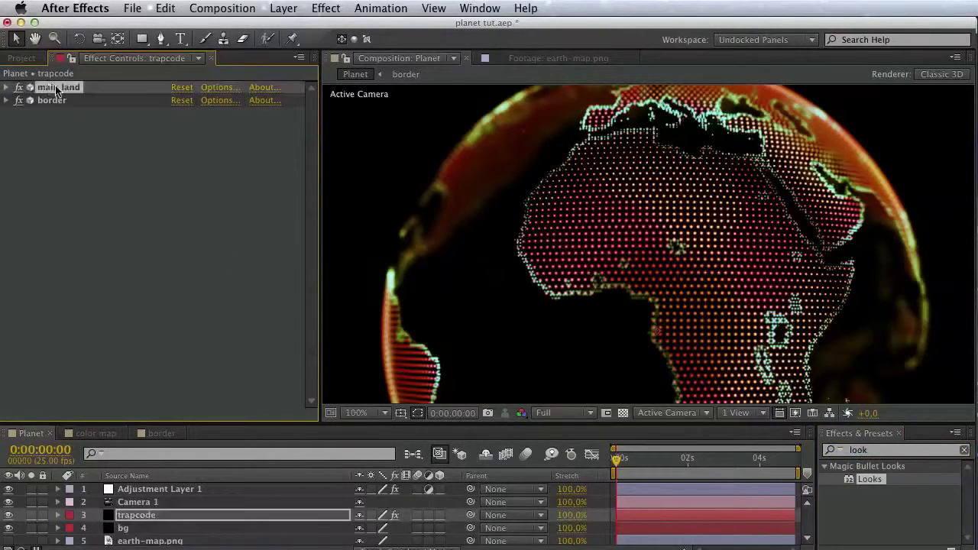
{"action": "left_click", "coordinate": [165, 8]}
{"action": "left_click", "coordinate": [221, 161]}
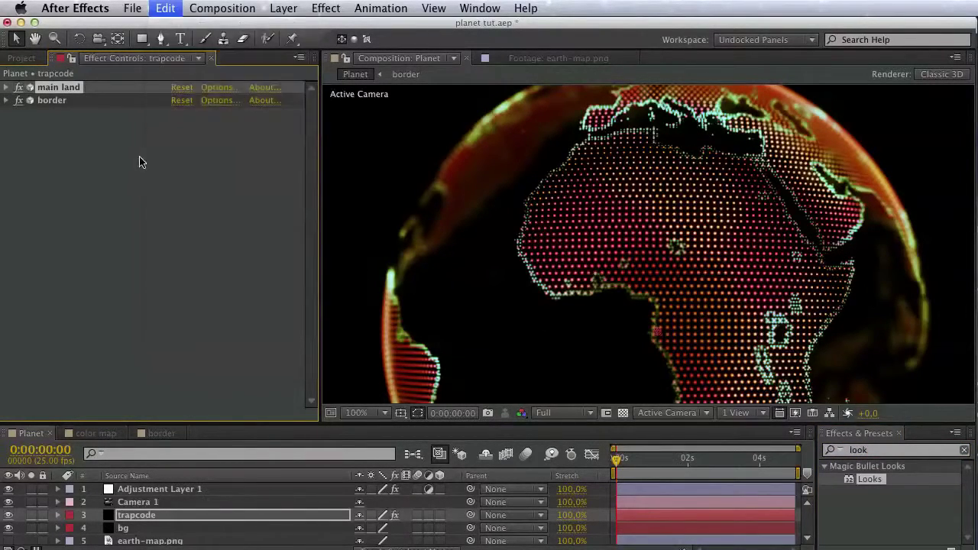
{"action": "left_click_drag", "start_coordinate": [53, 104], "coordinate": [61, 307]}
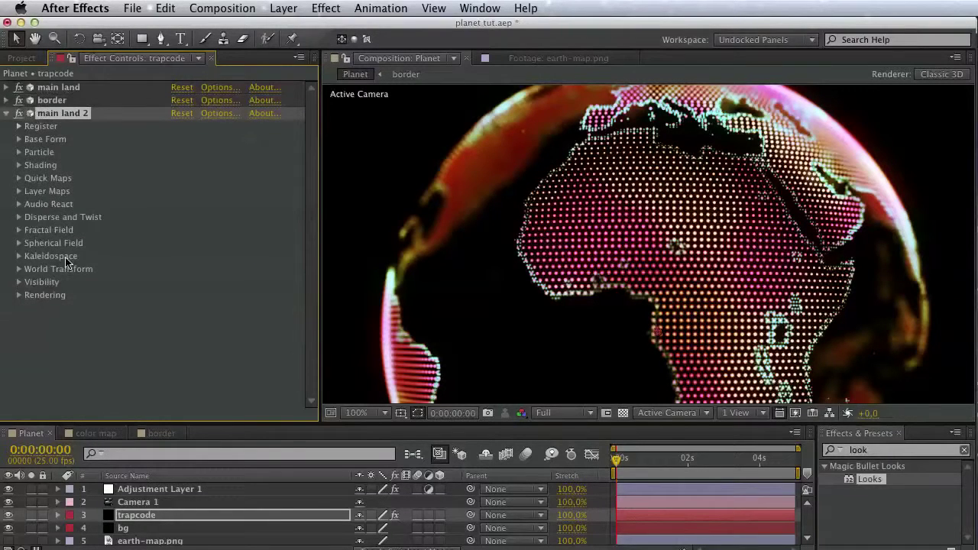
Rename the duplicated main land effect as ring
{"action": "key", "text": "Return"}
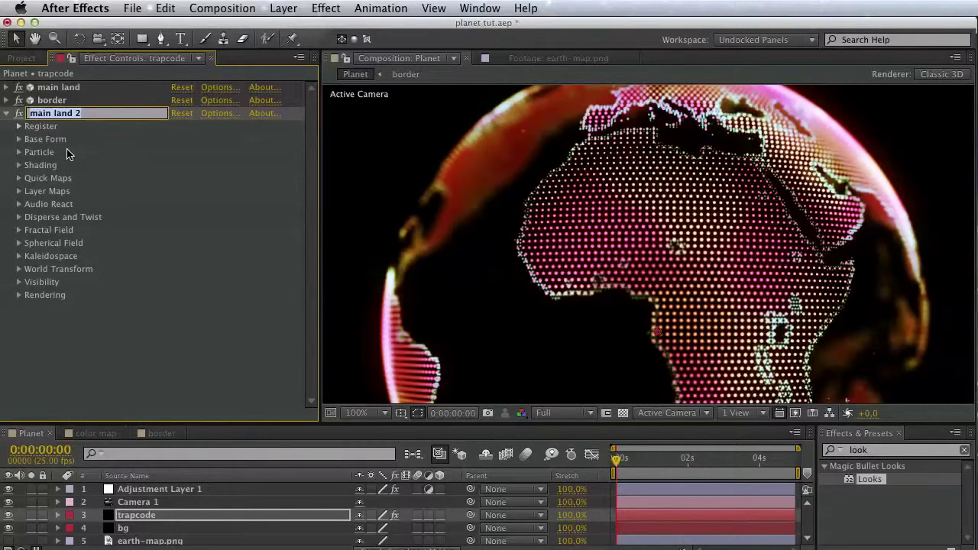
{"action": "type", "text": "ring"}
{"action": "key", "text": "Return"}
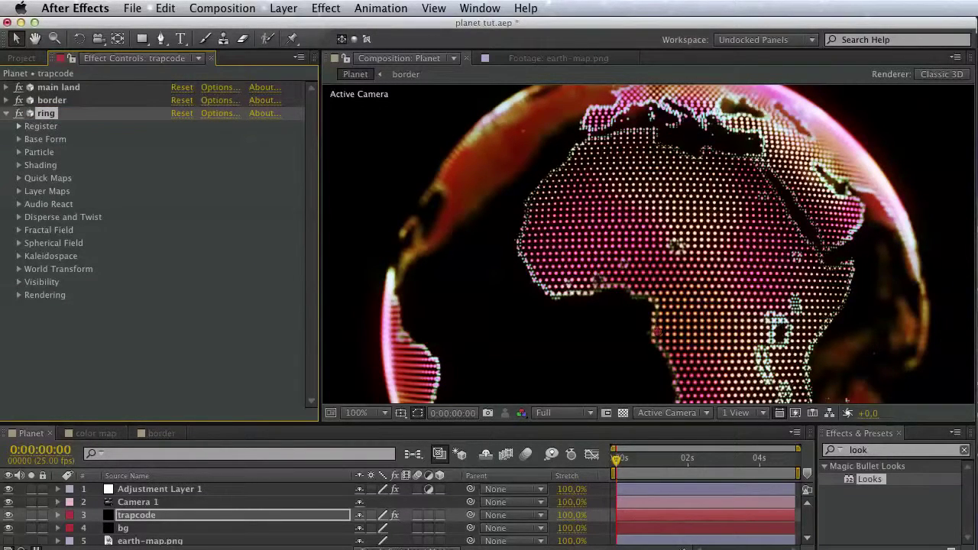
Set the ring effect's base form to 1 particle in Y and 10 sphere layers
{"action": "left_click", "coordinate": [19, 140]}
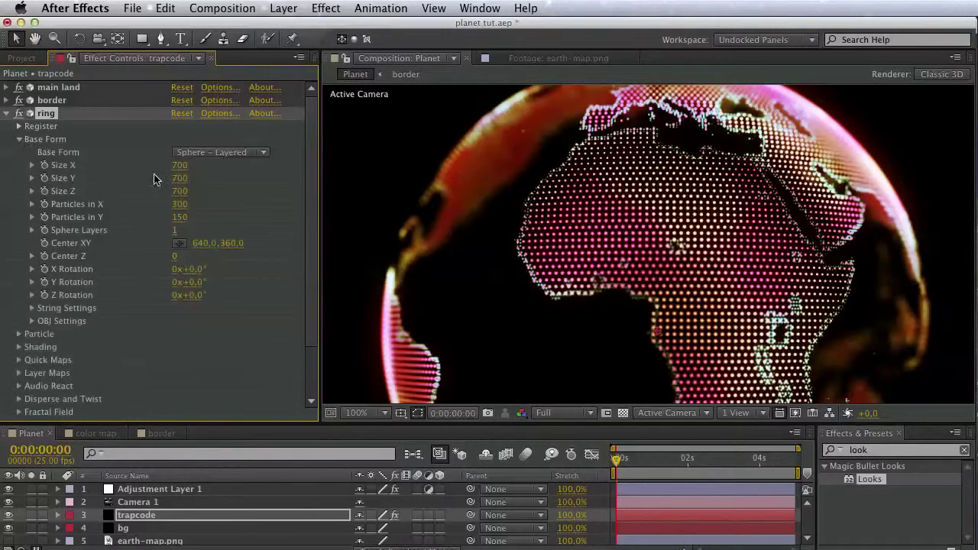
{"action": "left_click", "coordinate": [187, 218]}
{"action": "type", "text": "1"}
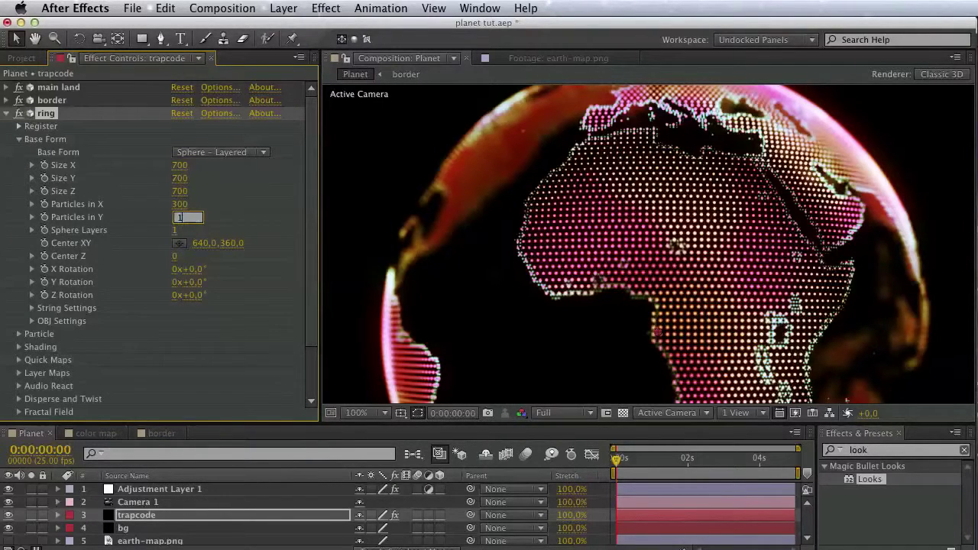
{"action": "key", "text": "Return"}
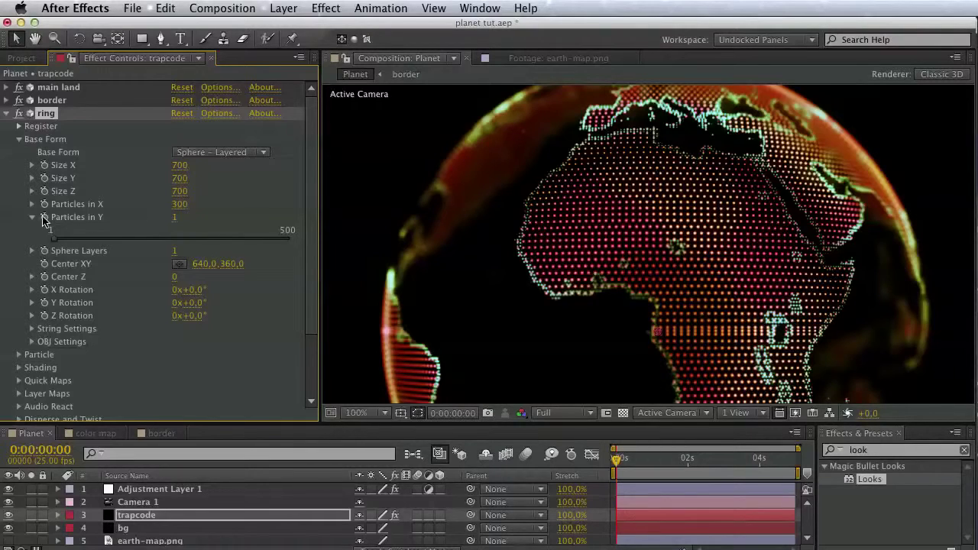
{"action": "left_click", "coordinate": [32, 218]}
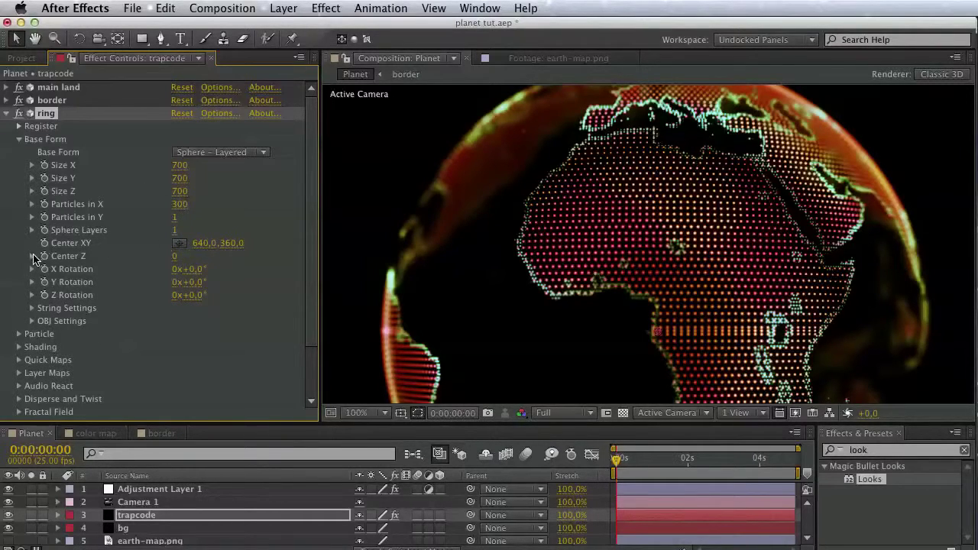
{"action": "left_click", "coordinate": [176, 232]}
{"action": "type", "text": "10"}
{"action": "key", "text": "Return"}
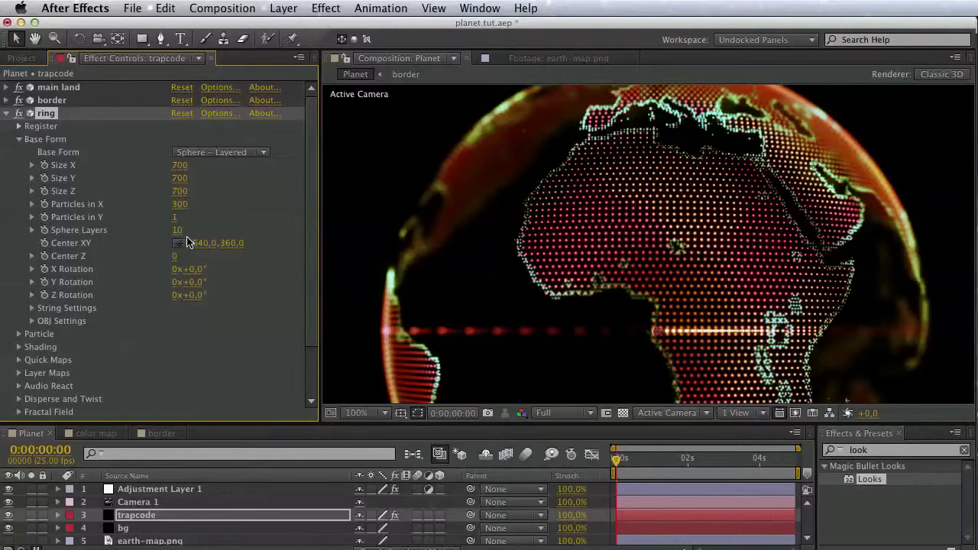
Set the ring's base form size to 1100 in X, 110 in Y and 1100 in Z
{"action": "left_click", "coordinate": [180, 168]}
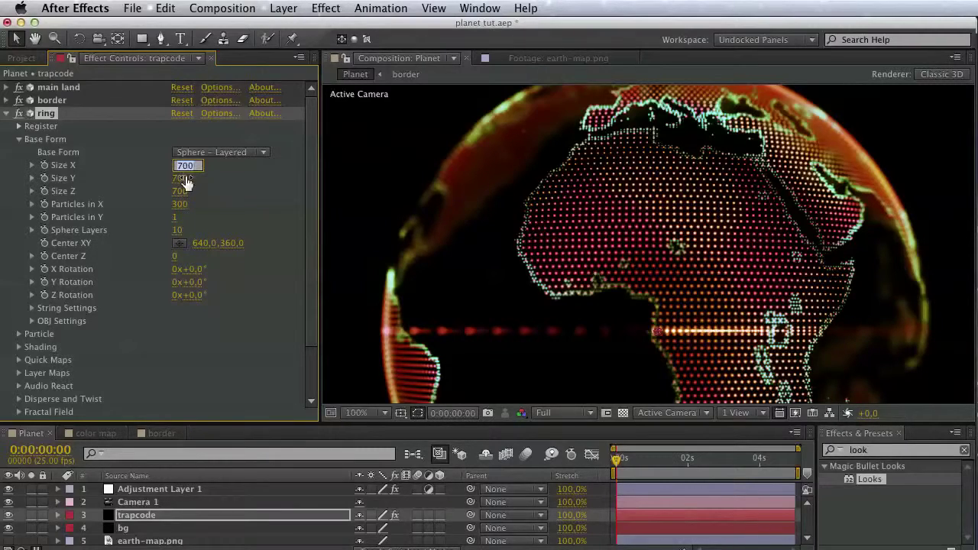
{"action": "type", "text": "1100"}
{"action": "key", "text": "Tab"}
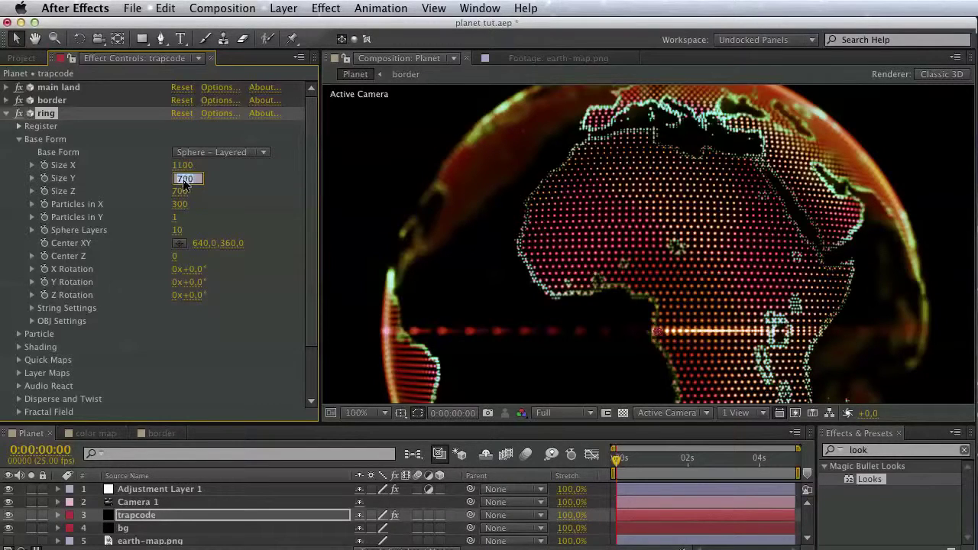
{"action": "type", "text": "110"}
{"action": "key", "text": "Tab"}
{"action": "type", "text": "10"}
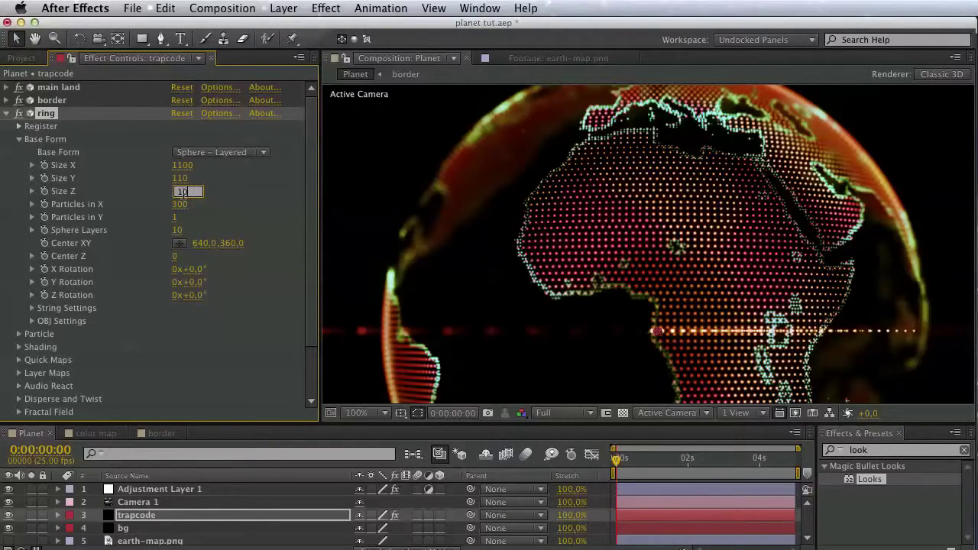
{"action": "type", "text": "00"}
{"action": "key", "text": "Return"}
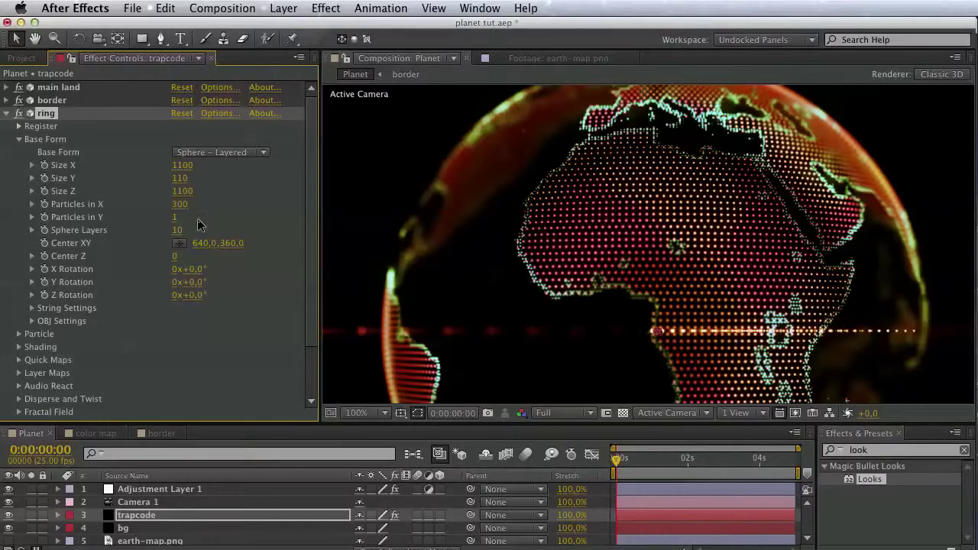
{"action": "key", "text": "h"}
{"action": "key", "text": "v"}
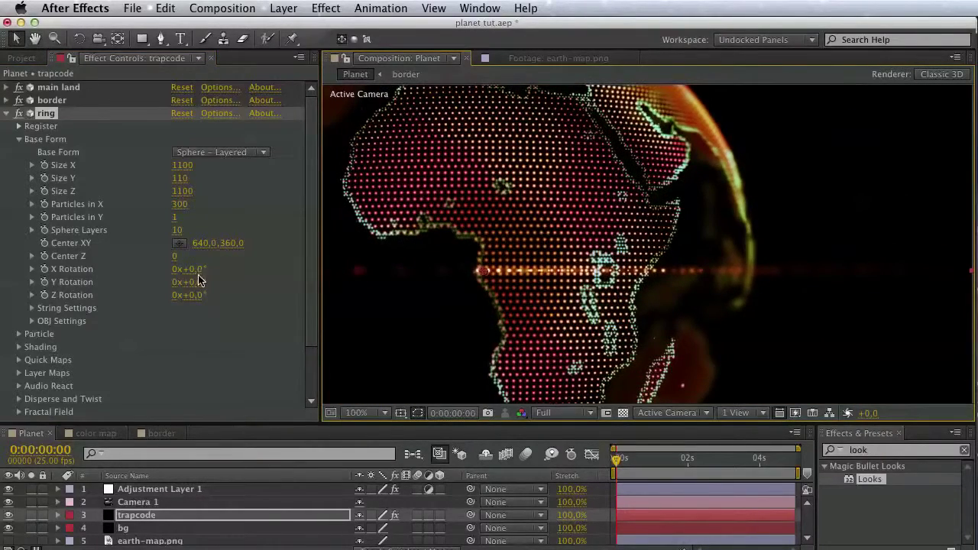
Try the None transfer mode in the ring effect's rendering settings and restore Normal
{"action": "scroll", "coordinate": [127, 338], "scroll_direction": "down", "scroll_amount": 3}
{"action": "left_click", "coordinate": [20, 414]}
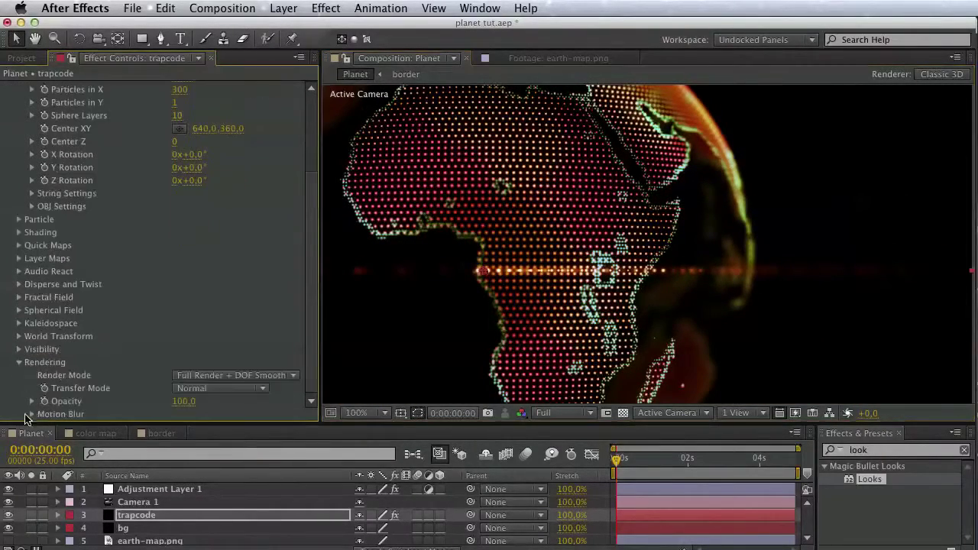
{"action": "left_click", "coordinate": [218, 389]}
{"action": "left_click", "coordinate": [216, 407]}
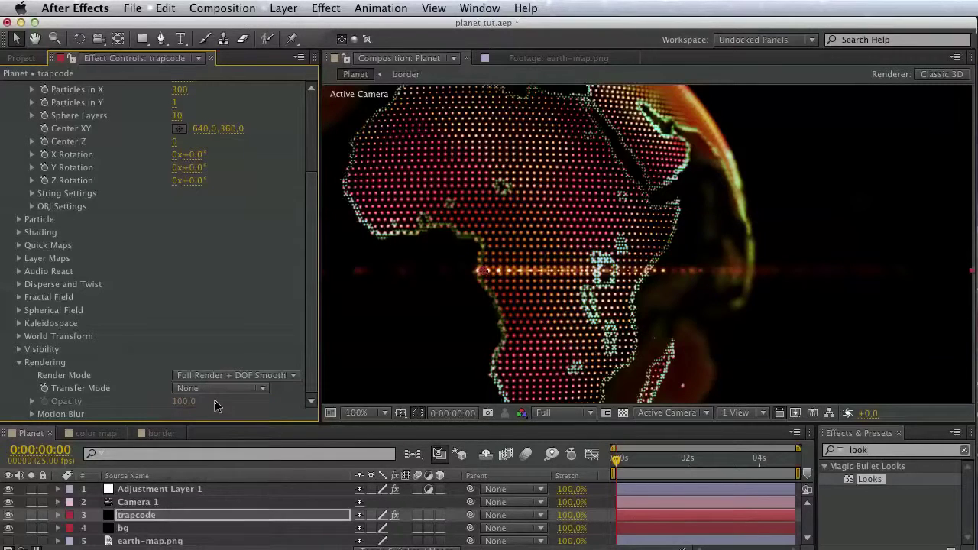
{"action": "left_click", "coordinate": [216, 389]}
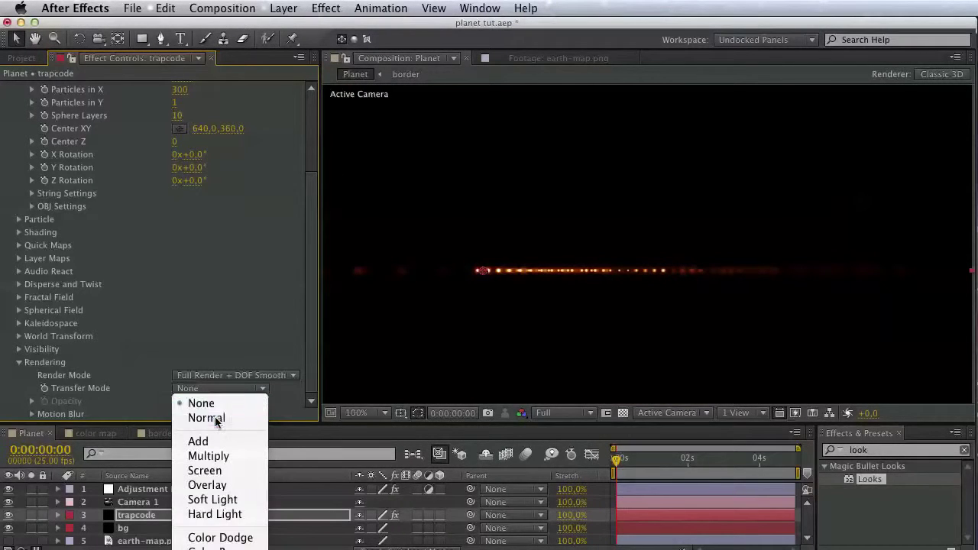
{"action": "left_click", "coordinate": [216, 418]}
{"action": "left_click", "coordinate": [18, 364]}
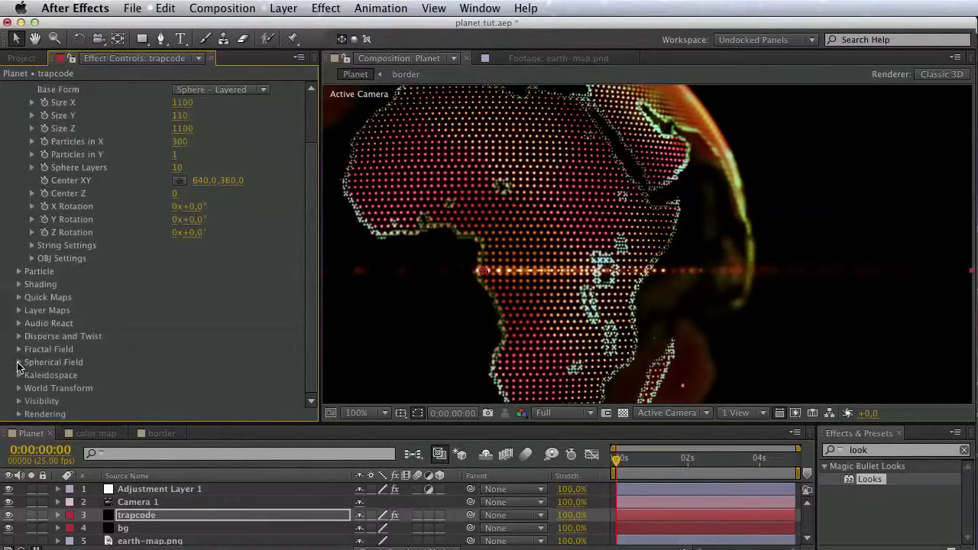
Rotate the ring effect's world transform to 23° in X and -10° in Z
{"action": "left_click", "coordinate": [19, 387]}
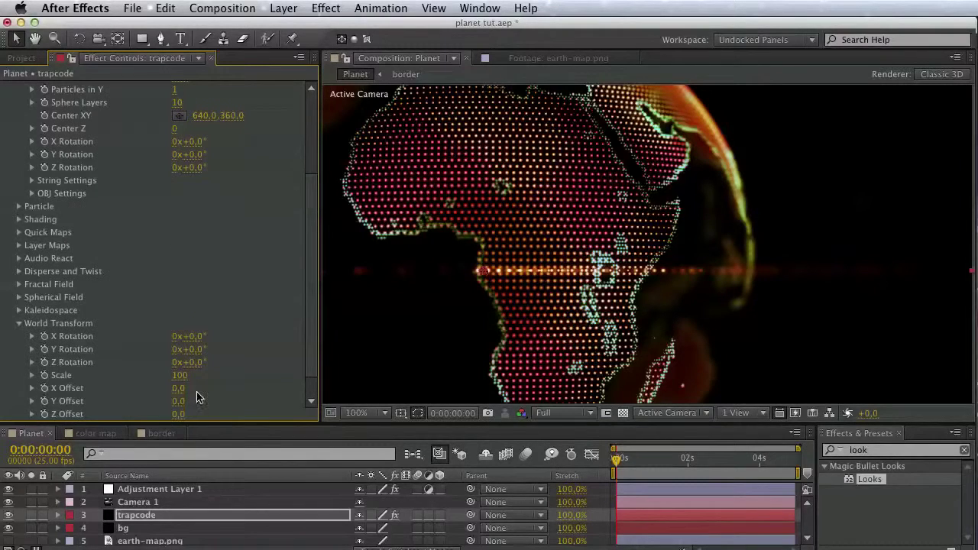
{"action": "scroll", "coordinate": [196, 392], "scroll_direction": "down", "scroll_amount": 1}
{"action": "mouse_move", "coordinate": [197, 344]}
{"action": "left_mouse_down"}
{"action": "mouse_move", "coordinate": [229, 346]}
{"action": "mouse_move", "coordinate": [180, 343]}
{"action": "mouse_move", "coordinate": [218, 321]}
{"action": "left_mouse_up"}
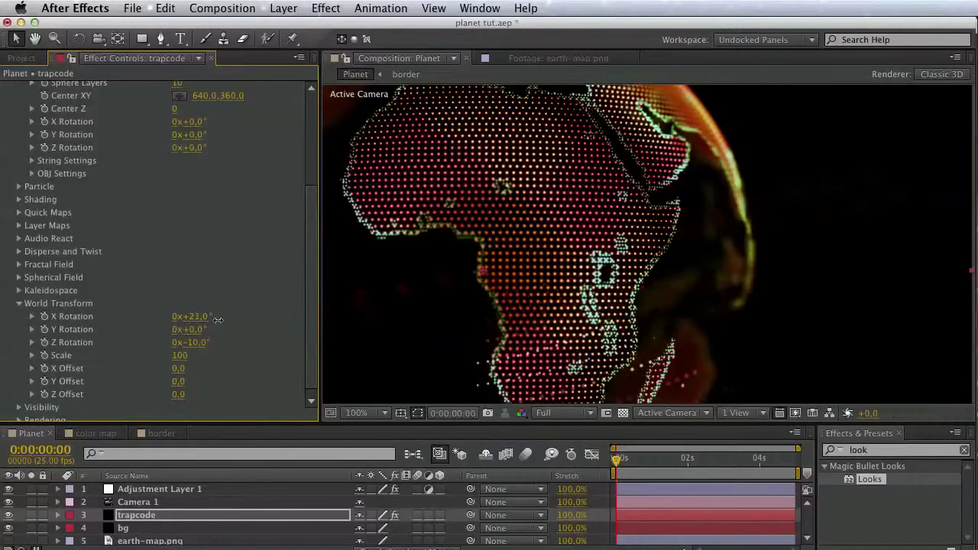
Try 2000 particles in X for the ring's base form
{"action": "scroll", "coordinate": [221, 320], "scroll_direction": "up", "scroll_amount": 5}
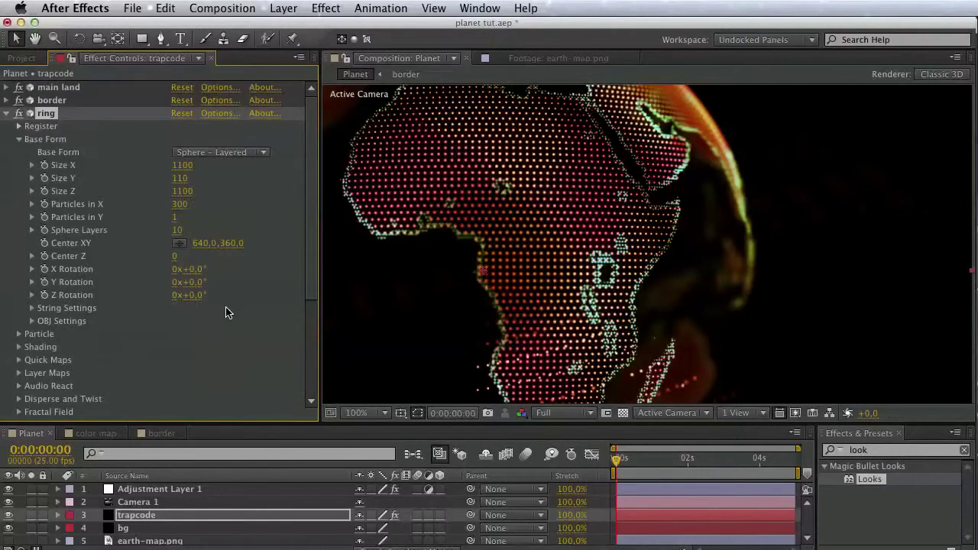
{"action": "left_click", "coordinate": [182, 205]}
{"action": "type", "text": "20"}
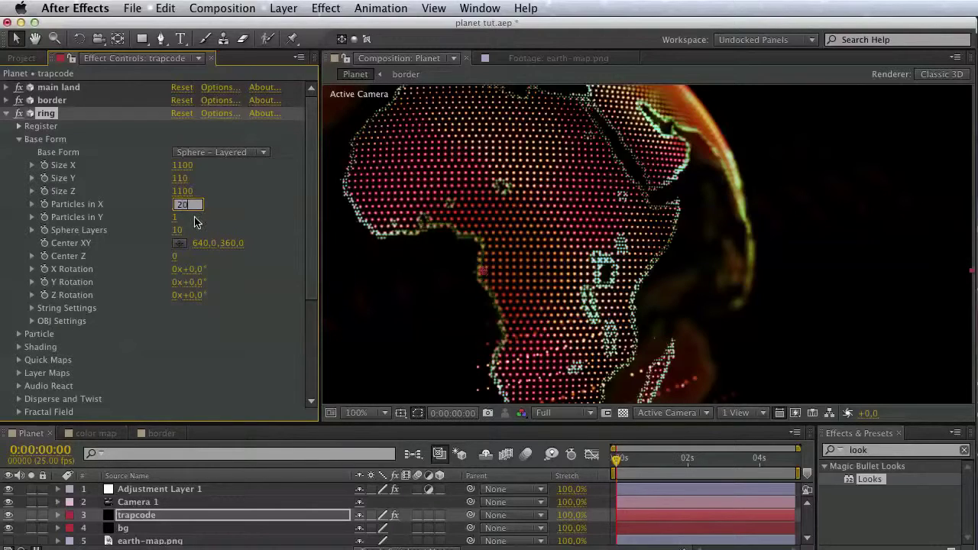
{"action": "key", "text": "Return"}
{"action": "key", "text": "space"}
{"action": "left_click_drag", "start_coordinate": [732, 253], "coordinate": [436, 218]}
Set the ring's base form to 1000 particles in X
{"action": "left_click", "coordinate": [183, 205]}
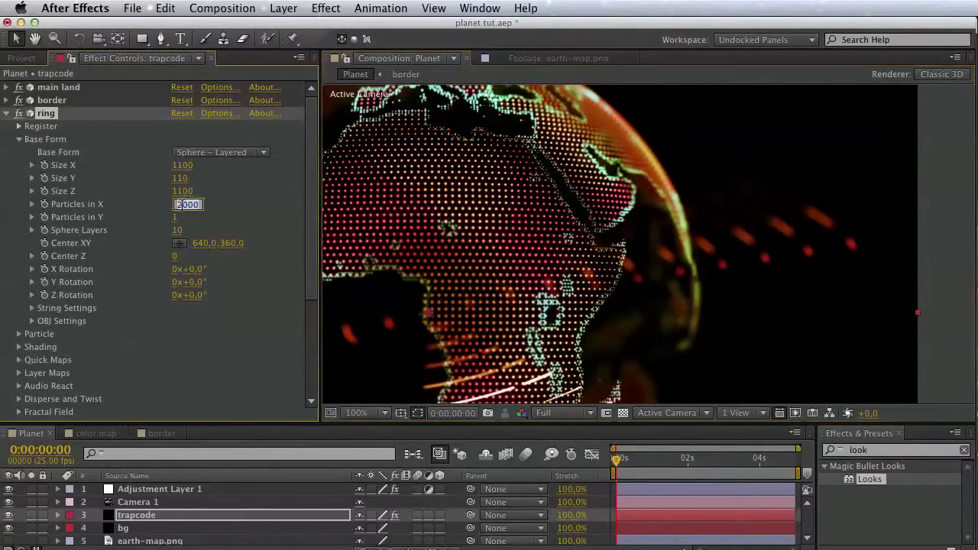
{"action": "left_click", "coordinate": [185, 205]}
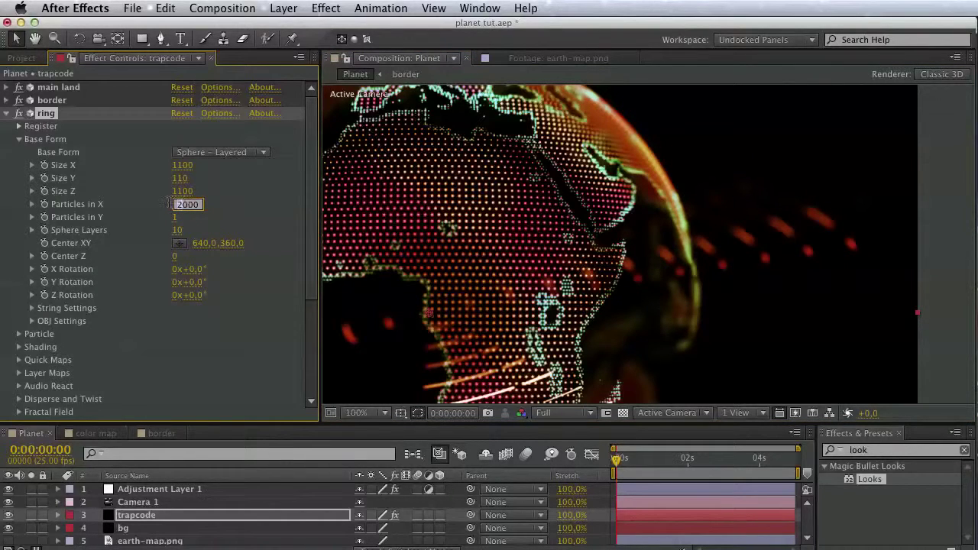
{"action": "type", "text": "1"}
{"action": "key", "text": "Return"}
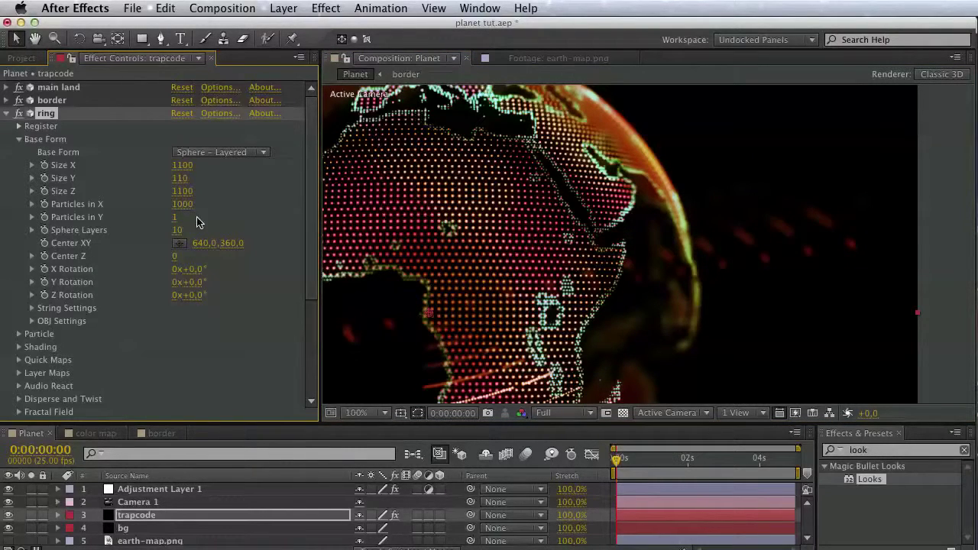
Set the ring's particle sphere feather to 0 and its particle size to 3
{"action": "scroll", "coordinate": [134, 289], "scroll_direction": "down", "scroll_amount": 3}
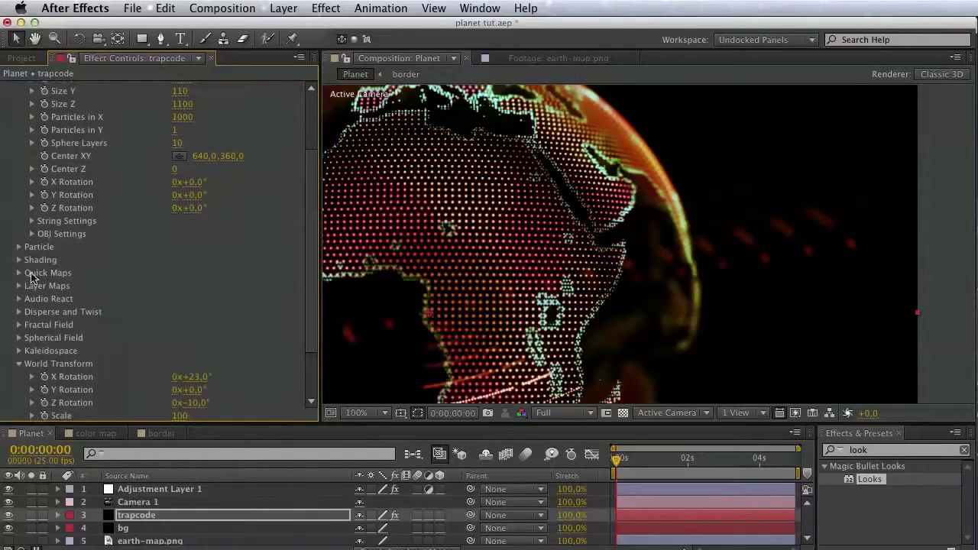
{"action": "left_click", "coordinate": [19, 247]}
{"action": "left_click", "coordinate": [32, 275]}
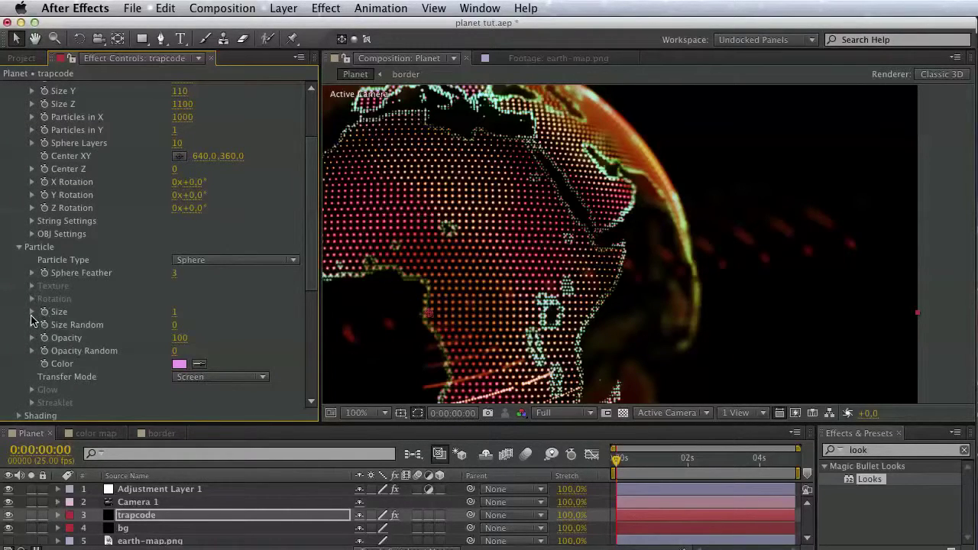
{"action": "left_click_drag", "start_coordinate": [57, 295], "coordinate": [50, 295]}
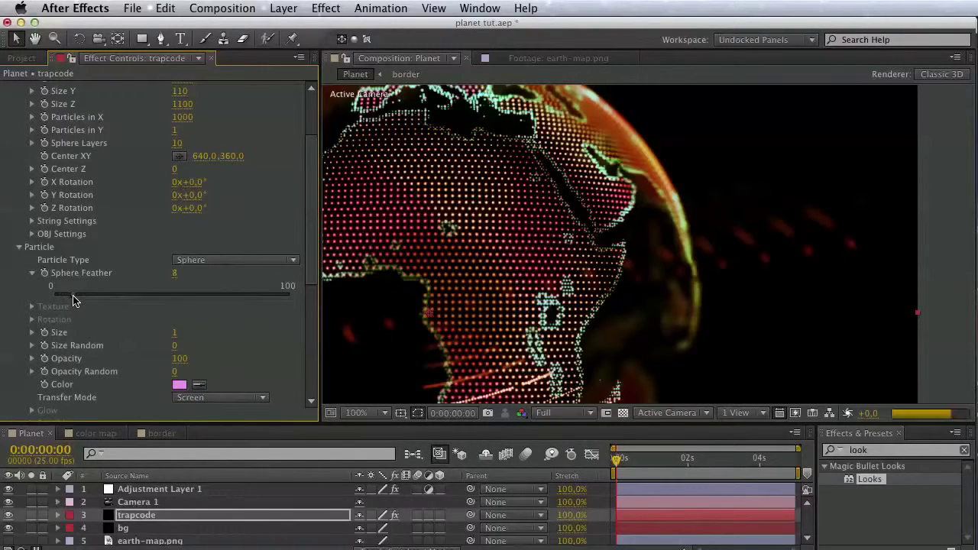
{"action": "left_click", "coordinate": [32, 274]}
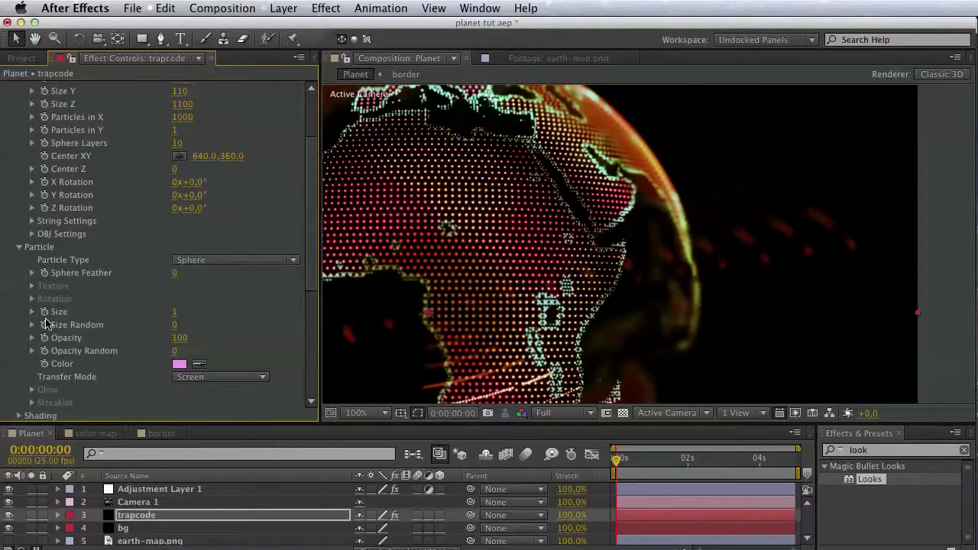
{"action": "left_click", "coordinate": [32, 314]}
{"action": "left_click_drag", "start_coordinate": [89, 338], "coordinate": [119, 342]}
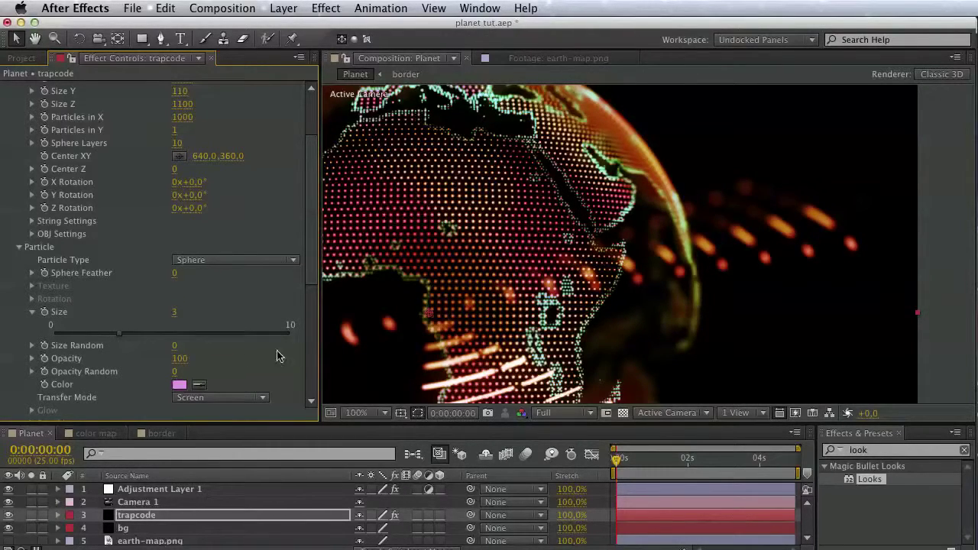
Change the ring's particle color to the saved light blue swatch with hue 198, saturation 71 and brightness 99
{"action": "key", "text": "space"}
{"action": "left_click_drag", "start_coordinate": [509, 313], "coordinate": [629, 260]}
{"action": "scroll", "coordinate": [548, 259], "scroll_direction": "down", "scroll_amount": 1}
{"action": "key", "text": "space"}
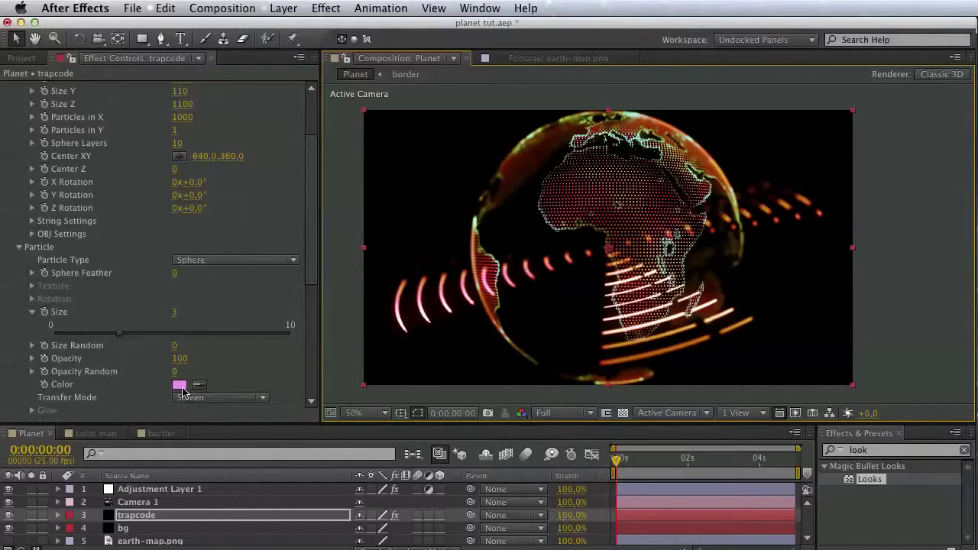
{"action": "left_click", "coordinate": [180, 386]}
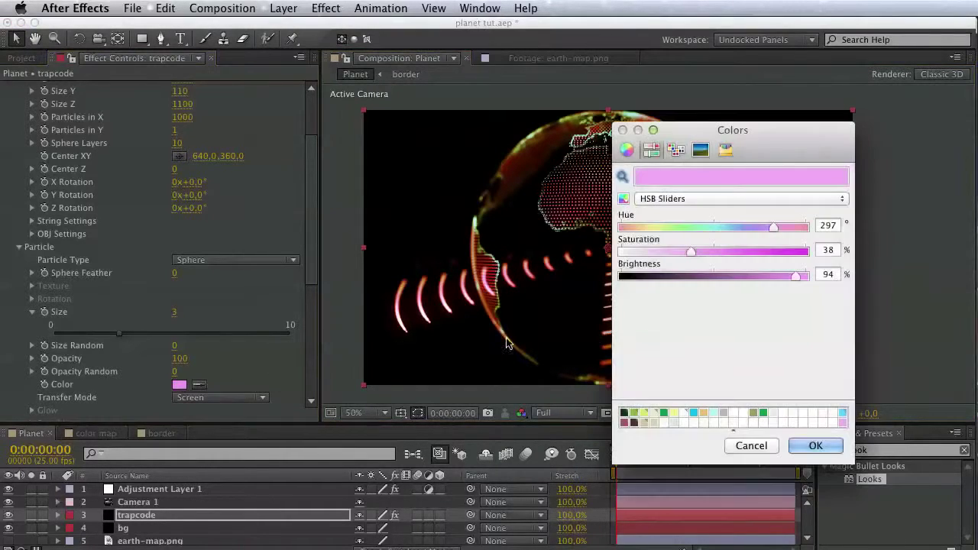
{"action": "left_click", "coordinate": [843, 413]}
{"action": "left_click", "coordinate": [816, 446]}
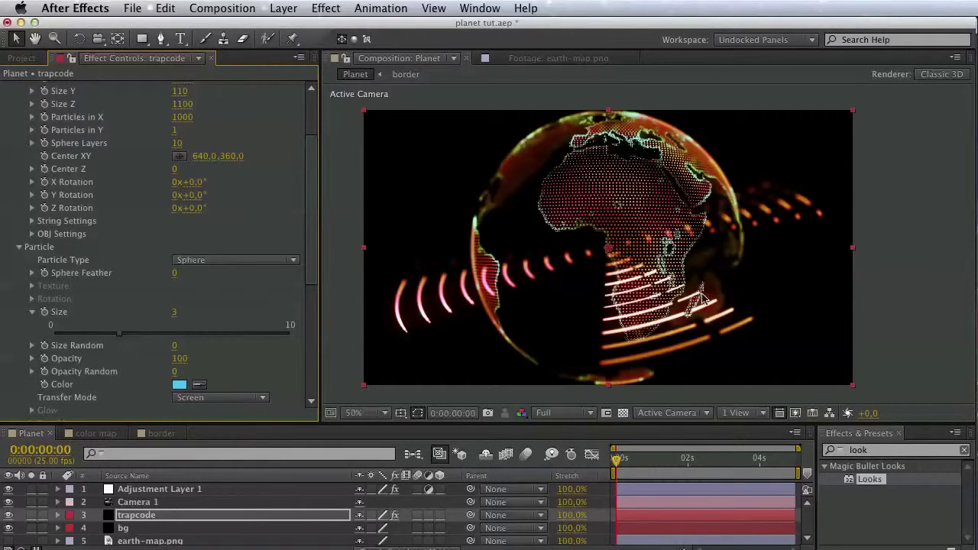
Open the ring's particle color for editing
{"action": "left_click", "coordinate": [182, 387]}
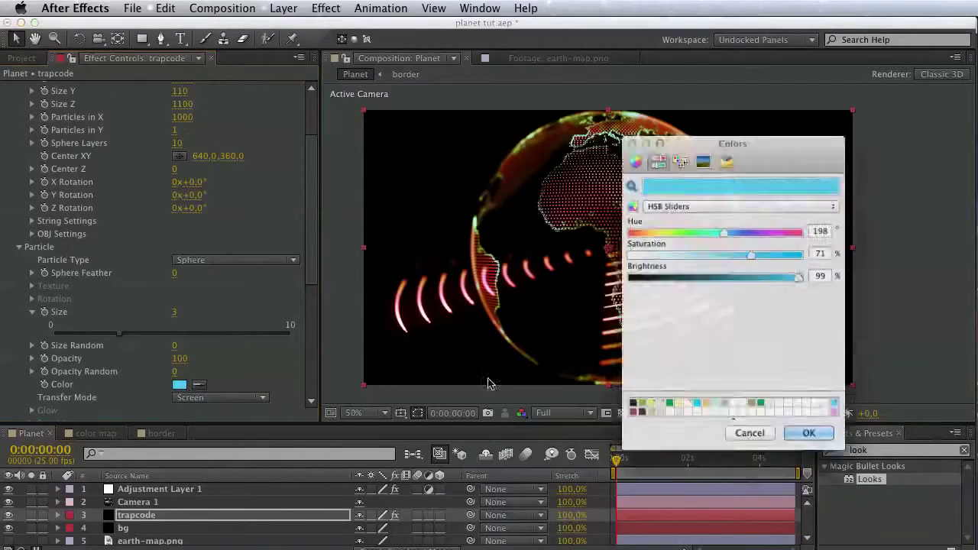
Color the ring effect's particles light violet and set their Size to 2
{"action": "left_click", "coordinate": [843, 422]}
{"action": "left_click", "coordinate": [816, 446]}
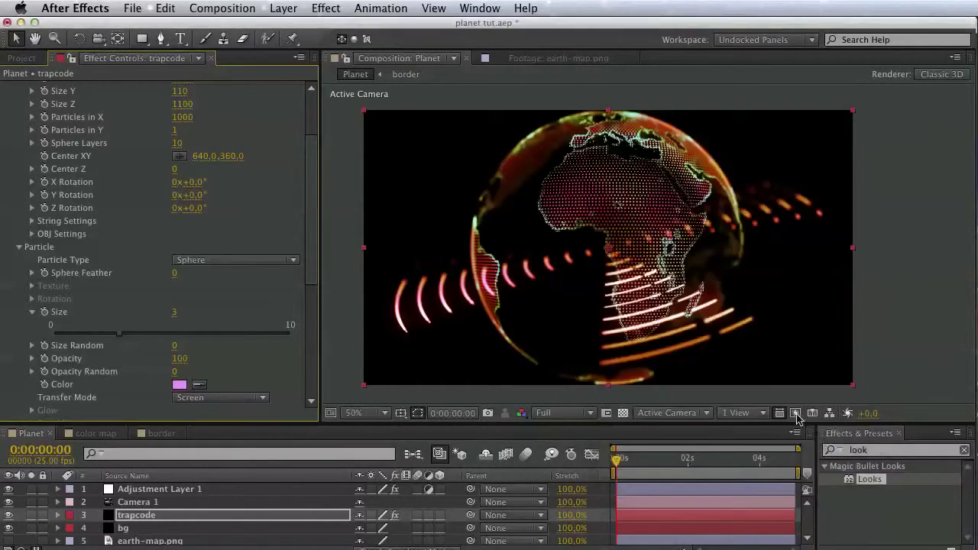
{"action": "scroll", "coordinate": [182, 382], "scroll_direction": "up", "scroll_amount": 5}
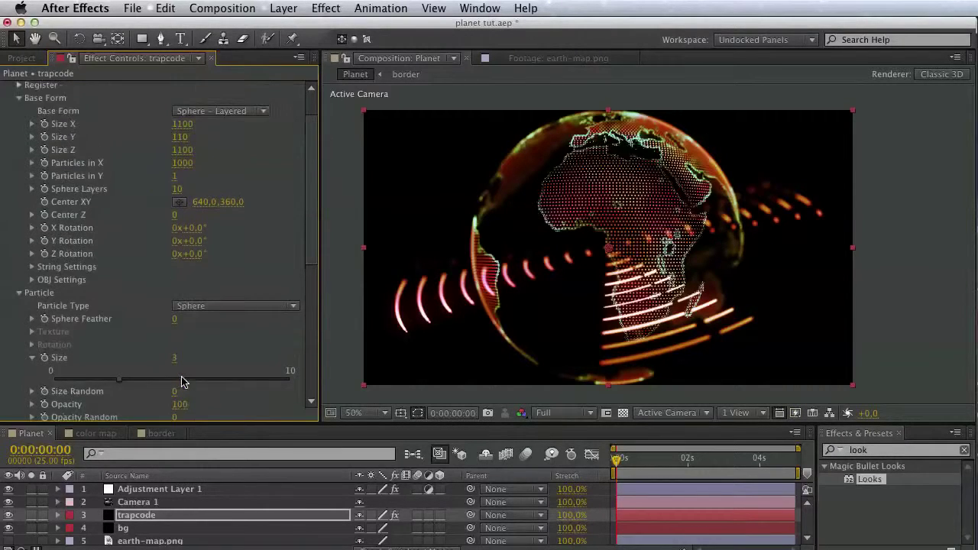
{"action": "scroll", "coordinate": [194, 355], "scroll_direction": "down", "scroll_amount": 6}
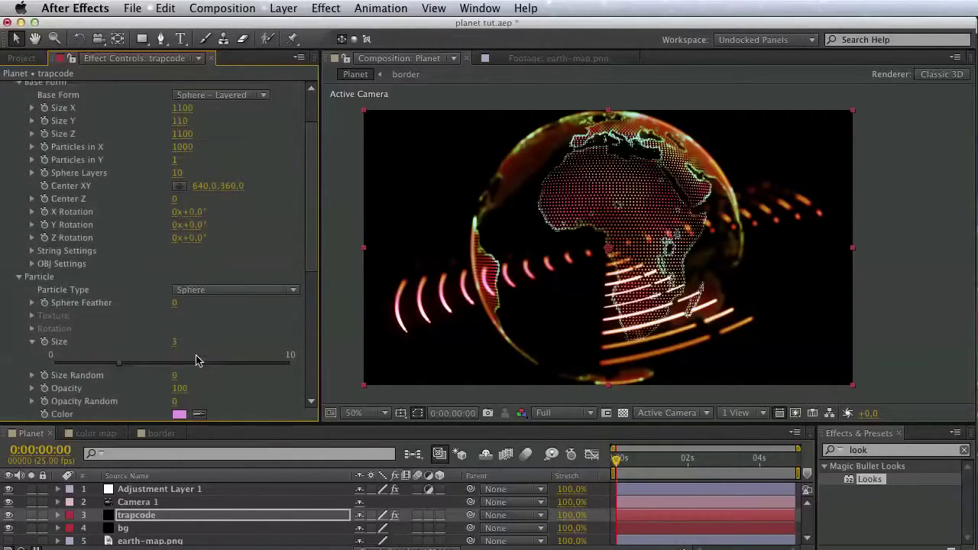
{"action": "left_click_drag", "start_coordinate": [111, 324], "coordinate": [101, 325]}
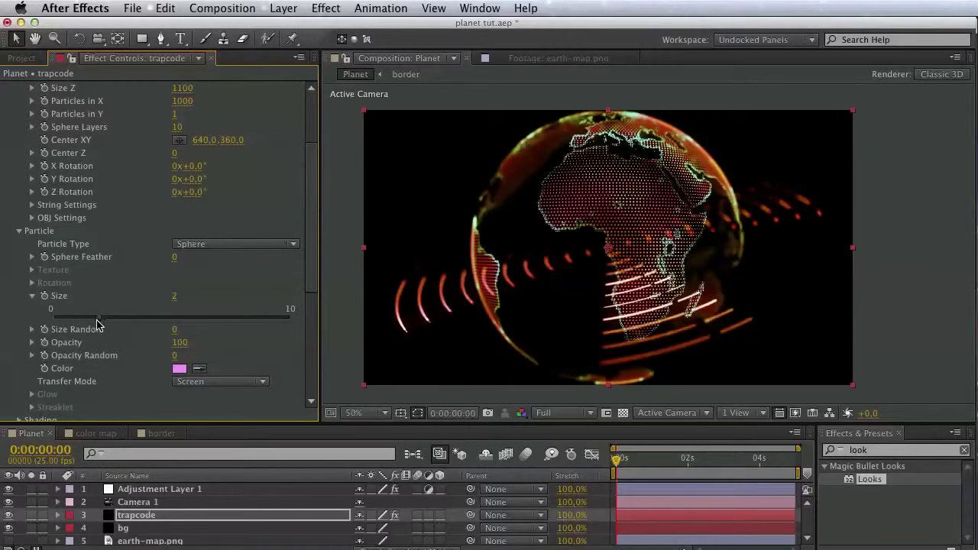
Set the Size Y of the ring effect's base form to 1100
{"action": "scroll", "coordinate": [132, 261], "scroll_direction": "up", "scroll_amount": 3}
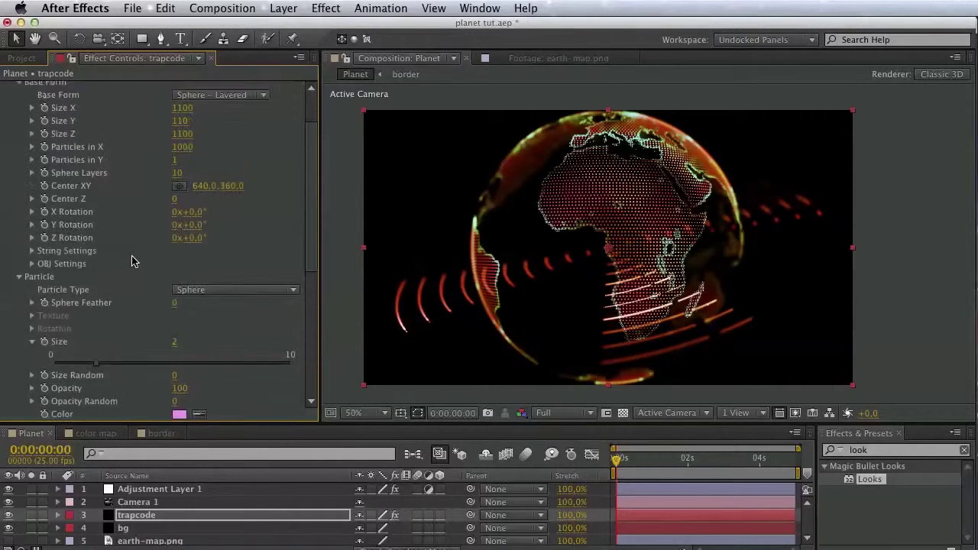
{"action": "scroll", "coordinate": [131, 261], "scroll_direction": "up", "scroll_amount": 4}
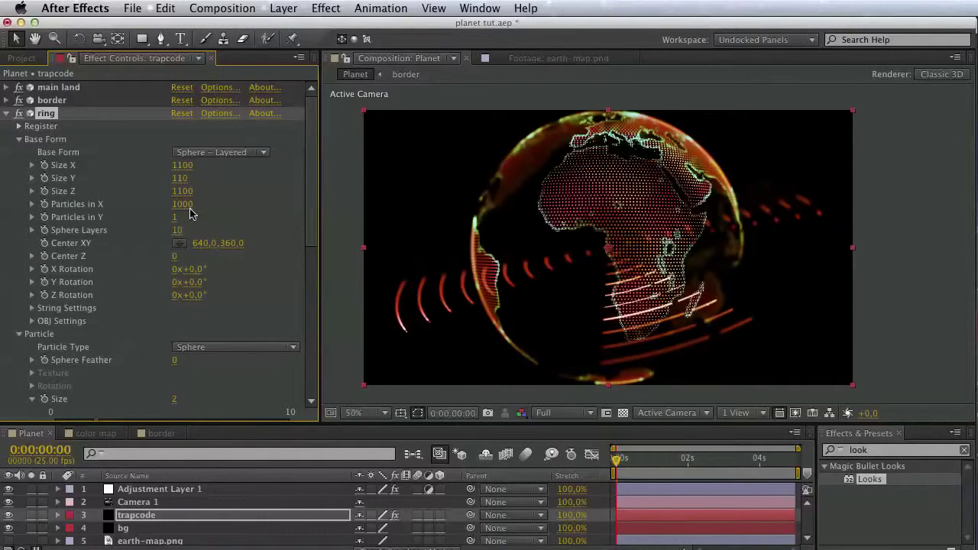
{"action": "left_click", "coordinate": [181, 178]}
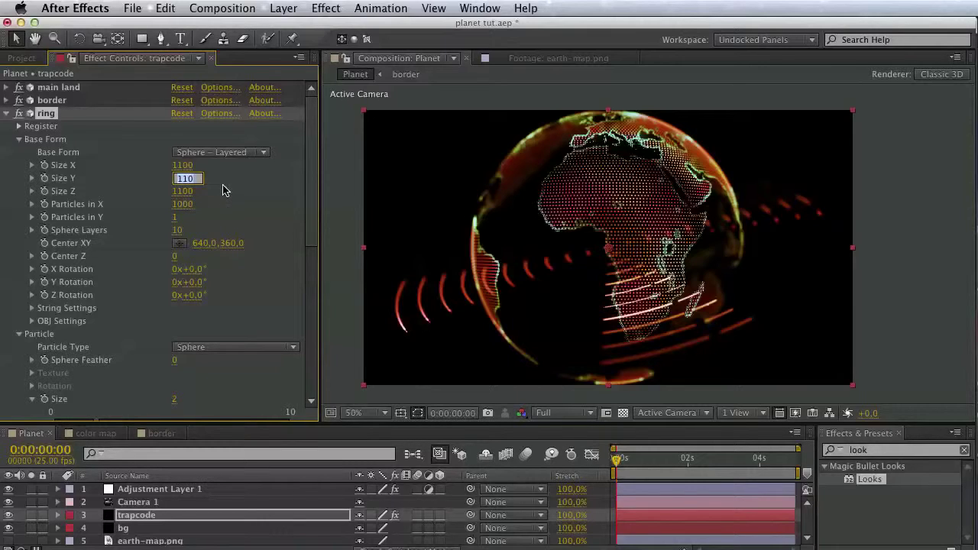
{"action": "type", "text": "1100"}
{"action": "key", "text": "Return"}
Set the Strength of Sphere 1 in the ring effect's Spherical Field to 100
{"action": "scroll", "coordinate": [179, 314], "scroll_direction": "down", "scroll_amount": 6}
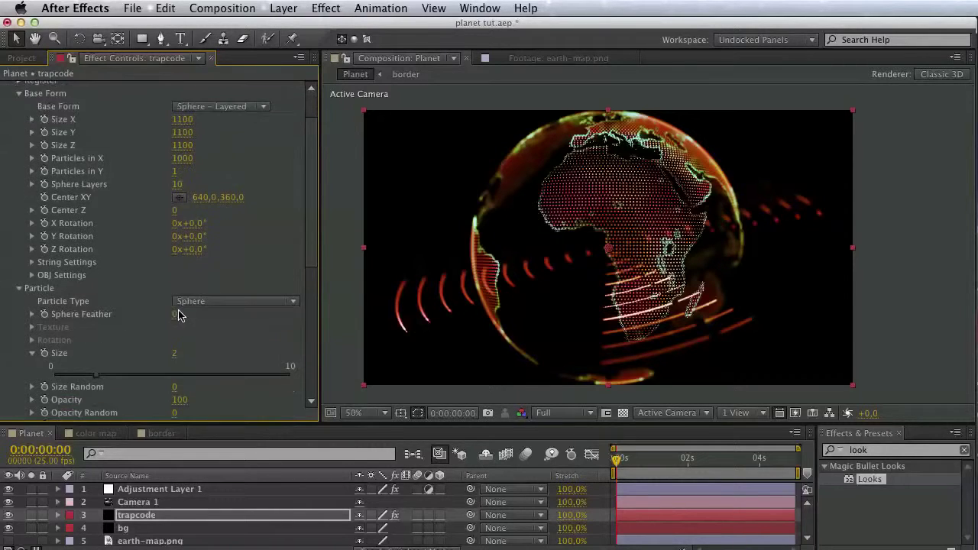
{"action": "scroll", "coordinate": [159, 327], "scroll_direction": "down", "scroll_amount": 5}
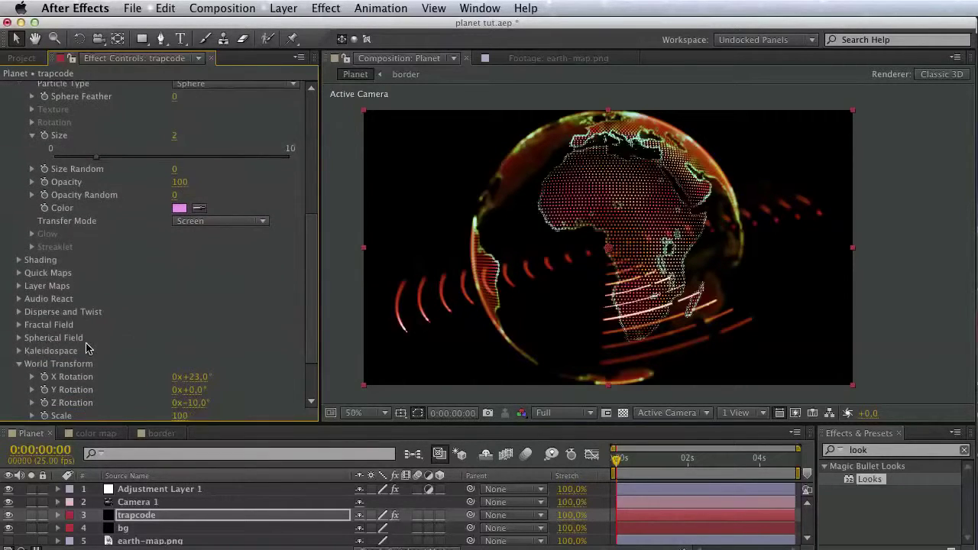
{"action": "left_click", "coordinate": [19, 338]}
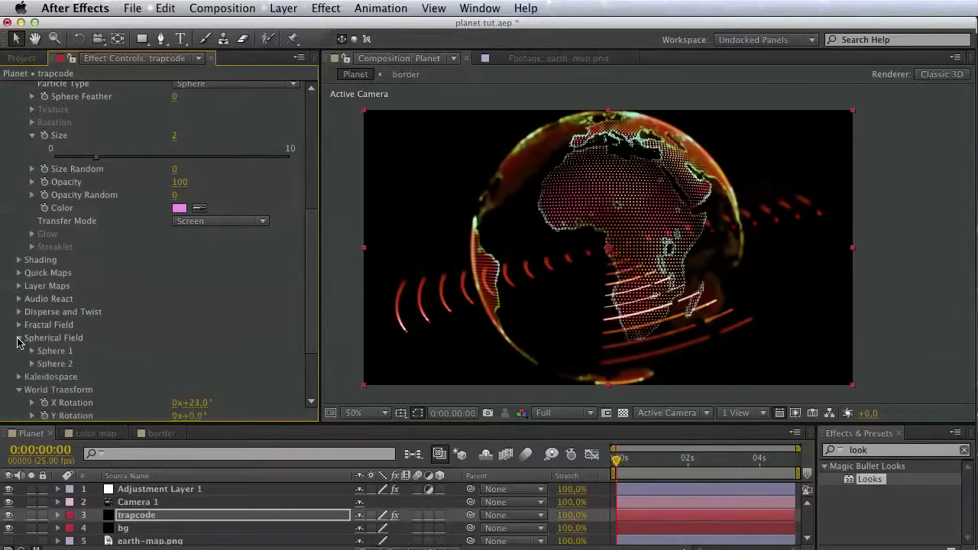
{"action": "left_click", "coordinate": [32, 351]}
{"action": "scroll", "coordinate": [28, 356], "scroll_direction": "down", "scroll_amount": 3}
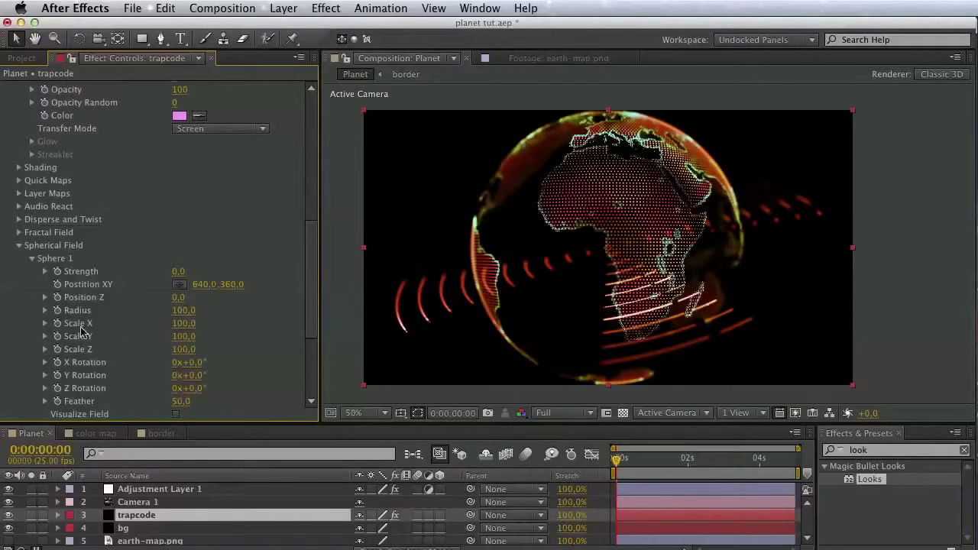
{"action": "left_click", "coordinate": [182, 272]}
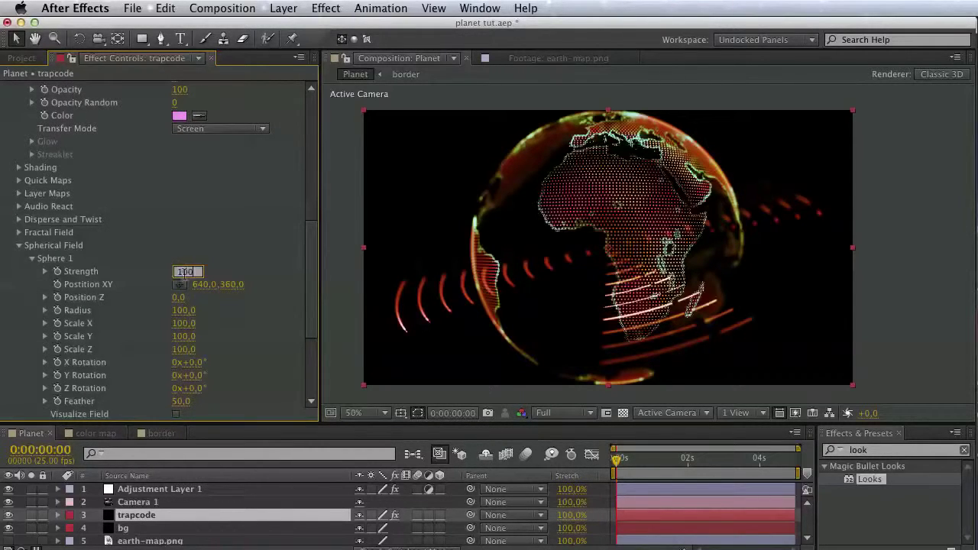
{"action": "type", "text": "100"}
{"action": "key", "text": "Return"}
Try a Sphere 1 Radius of 350, and settle on a Radius of 500
{"action": "left_click", "coordinate": [188, 310]}
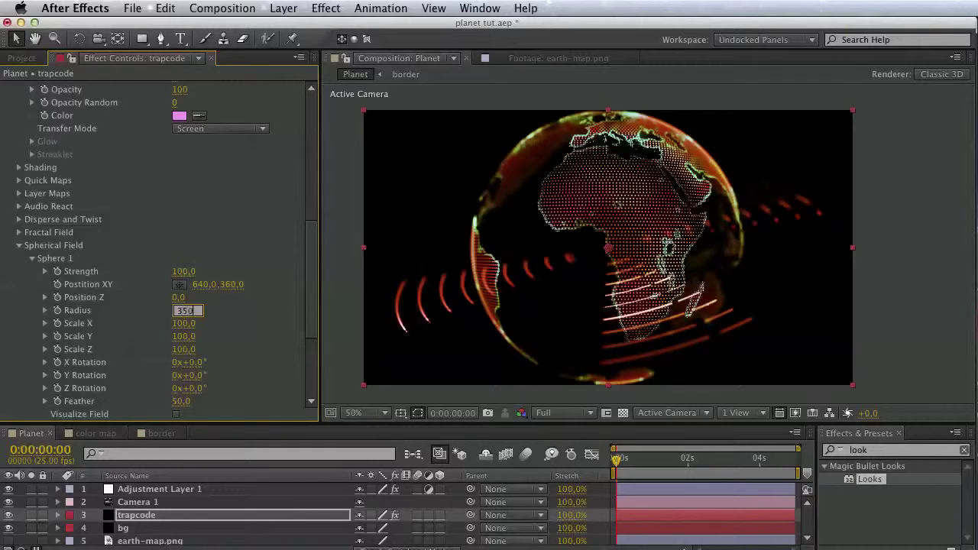
{"action": "key", "text": "Return"}
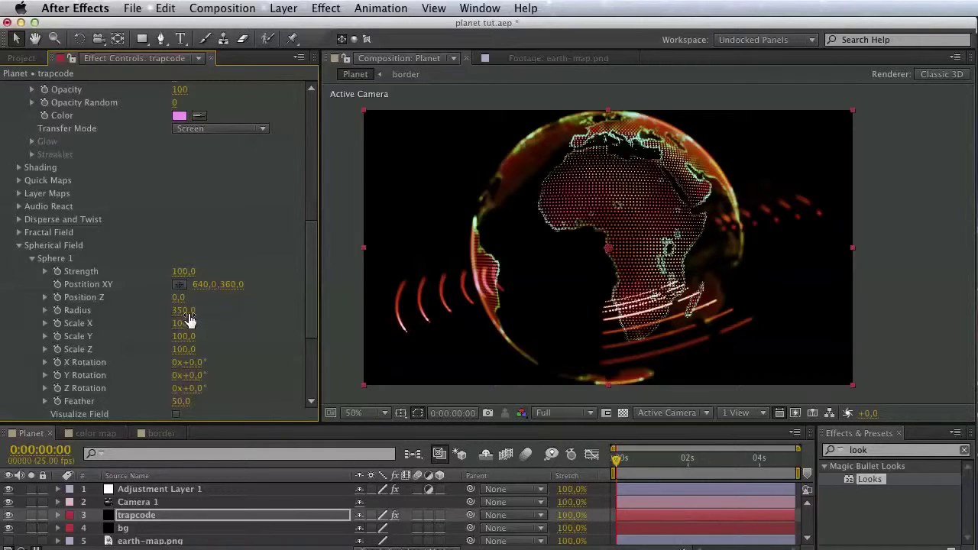
{"action": "left_click", "coordinate": [187, 310]}
{"action": "type", "text": "500"}
{"action": "key", "text": "Return"}
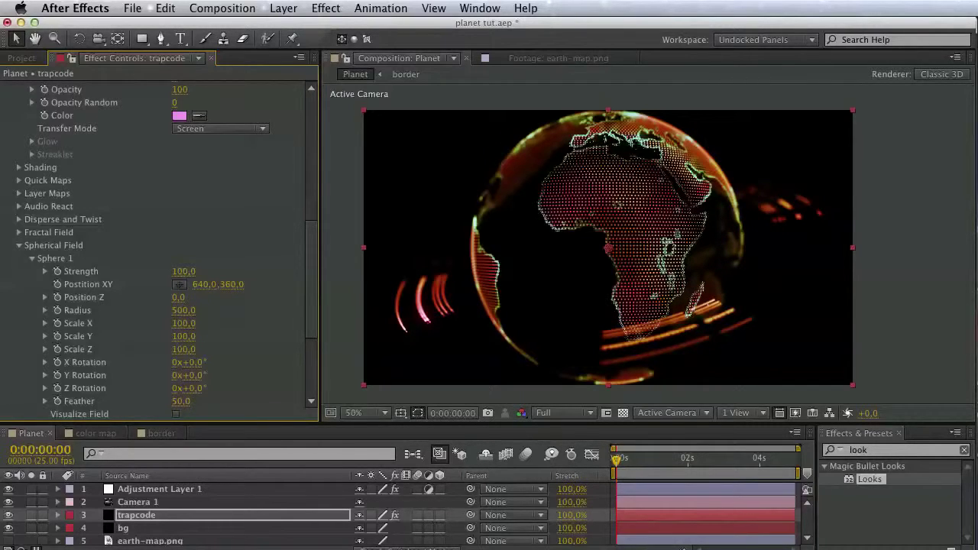
Compare the composition with Camera 1's Depth of Field switched off and back on
{"action": "left_click", "coordinate": [145, 504]}
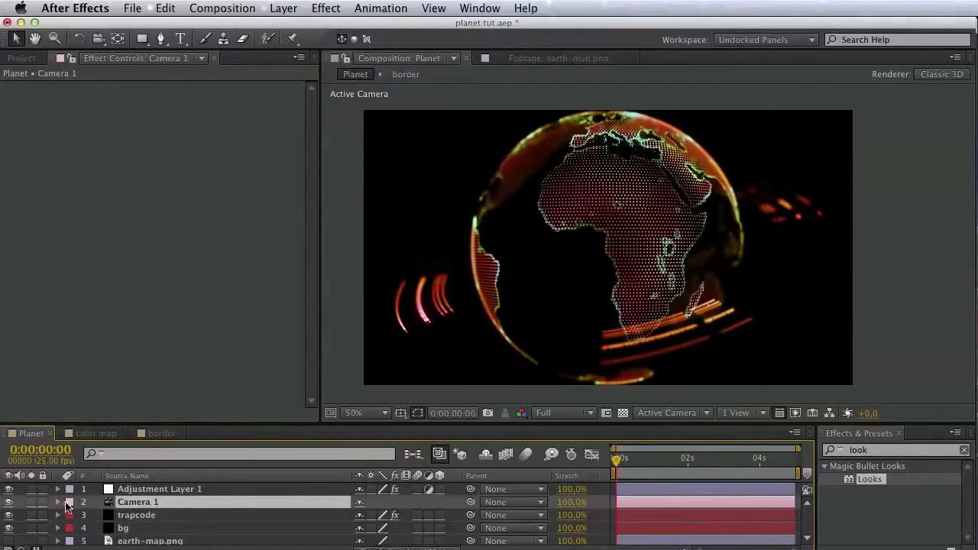
{"action": "left_click", "coordinate": [58, 503]}
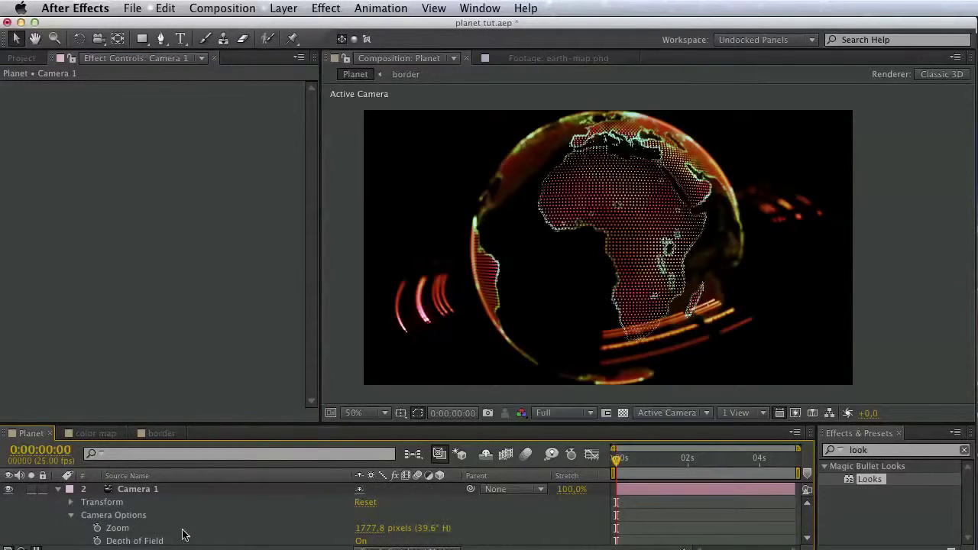
{"action": "scroll", "coordinate": [219, 515], "scroll_direction": "down", "scroll_amount": 3}
{"action": "left_click", "coordinate": [360, 511]}
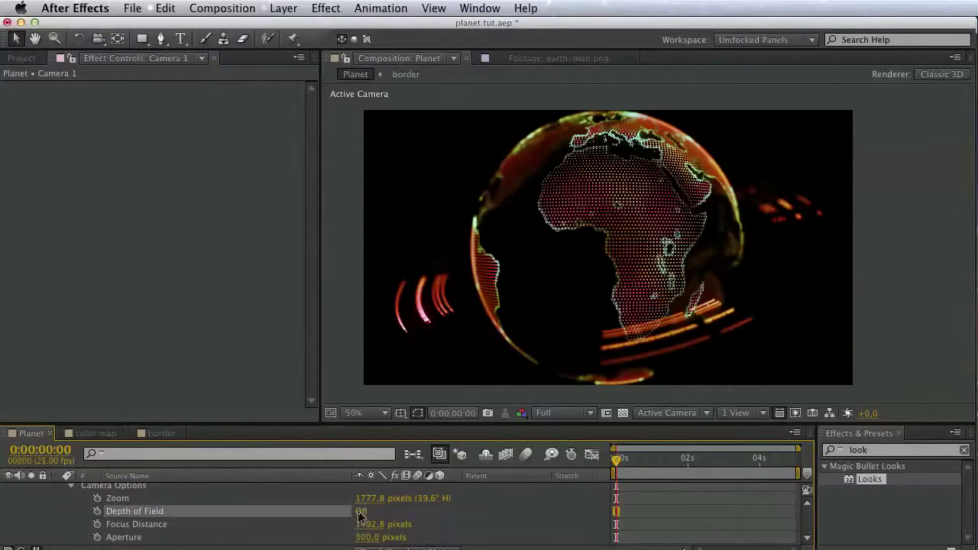
{"action": "left_click", "coordinate": [361, 512]}
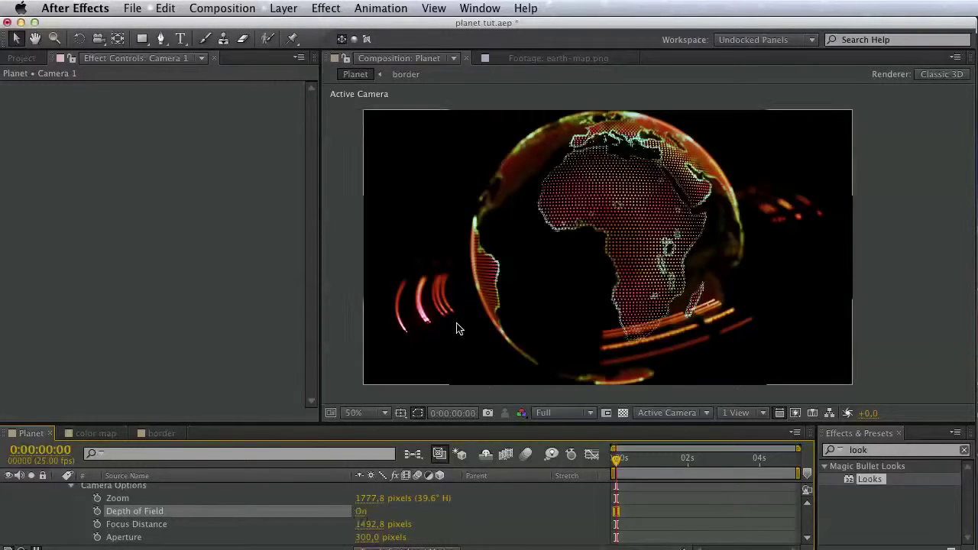
{"action": "scroll", "coordinate": [184, 497], "scroll_direction": "up", "scroll_amount": 3}
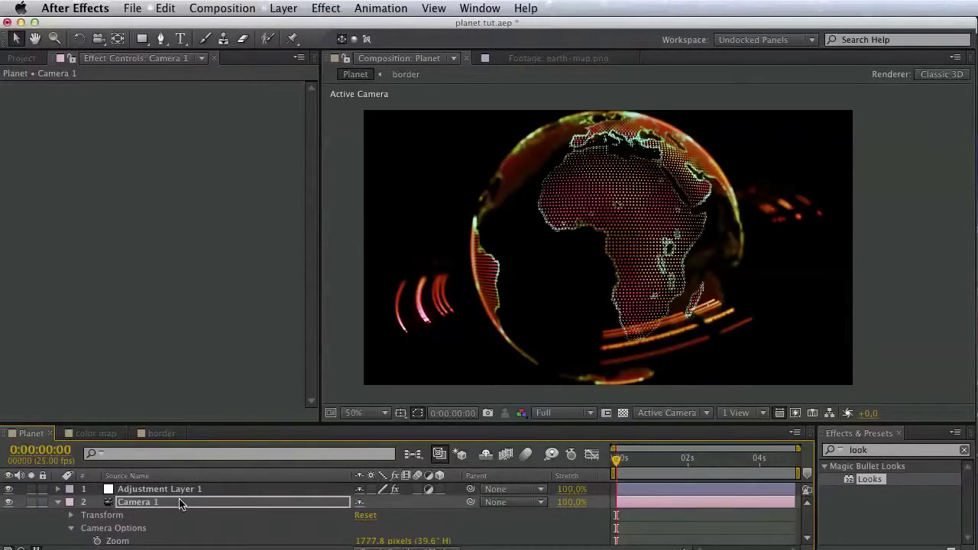
Compare the composition with the Looks effect on Adjustment Layer 1 disabled and re-enabled
{"action": "left_click", "coordinate": [179, 502]}
{"action": "left_click", "coordinate": [177, 490]}
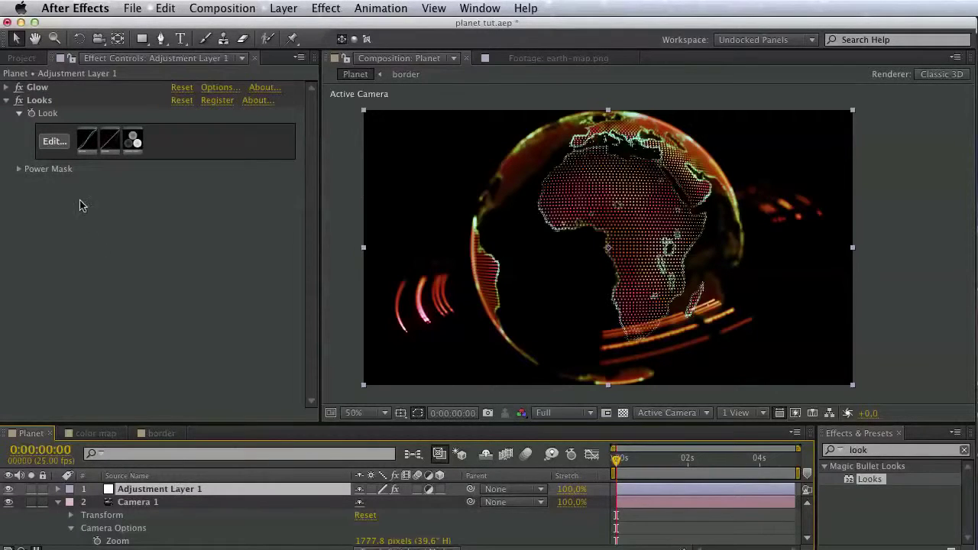
{"action": "left_click", "coordinate": [19, 100]}
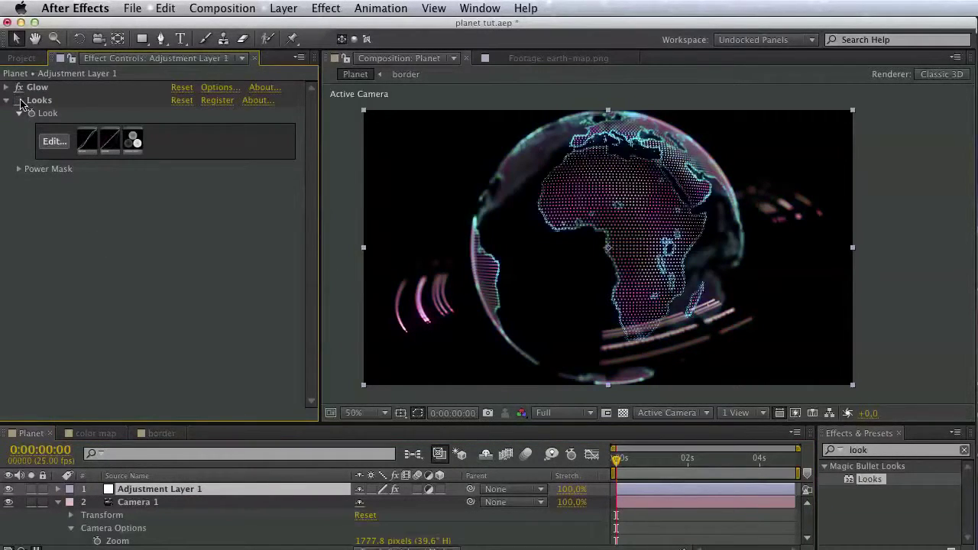
{"action": "left_click", "coordinate": [19, 100]}
Edit the adjustment layer's Looks effect to replace Redscale with the AG Film Stock preset from Stock Emulation, and apply it
{"action": "left_click", "coordinate": [53, 140]}
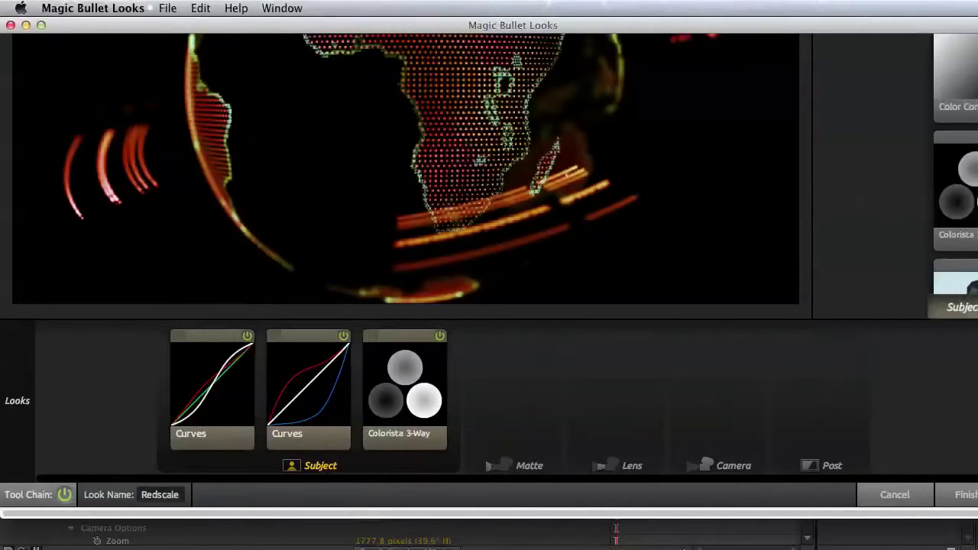
{"action": "scroll", "coordinate": [227, 375], "scroll_direction": "down", "scroll_amount": 3}
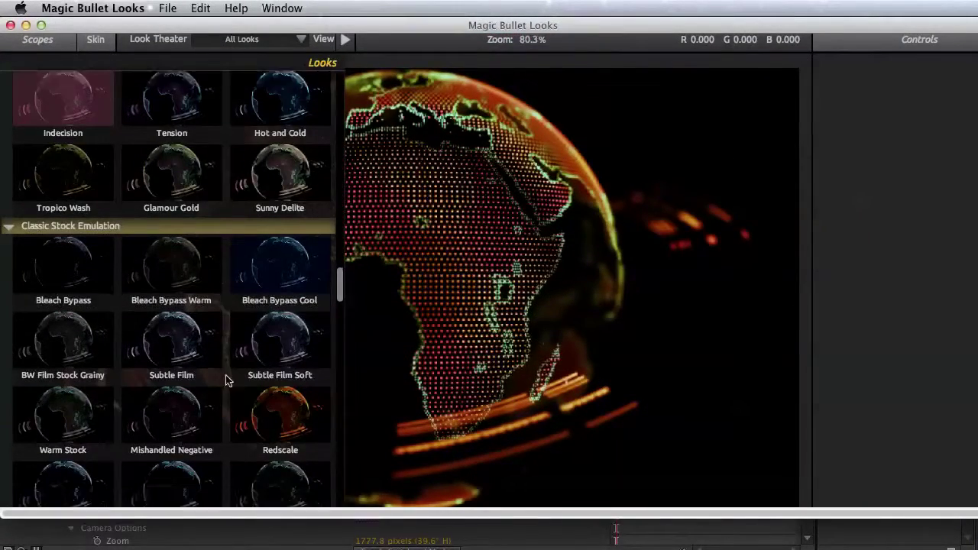
{"action": "scroll", "coordinate": [247, 435], "scroll_direction": "down", "scroll_amount": 2}
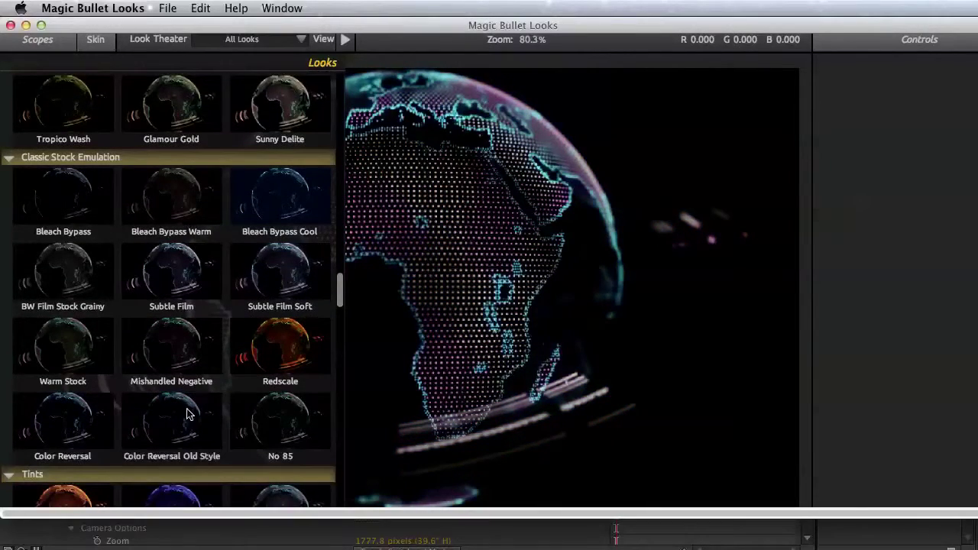
{"action": "scroll", "coordinate": [233, 422], "scroll_direction": "down", "scroll_amount": 2}
{"action": "scroll", "coordinate": [210, 463], "scroll_direction": "down", "scroll_amount": 5}
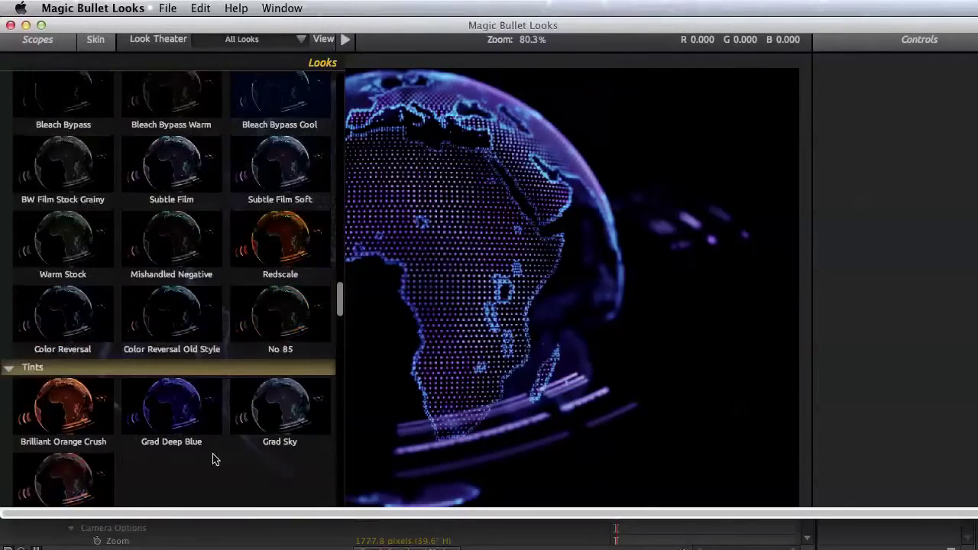
{"action": "left_click", "coordinate": [64, 410]}
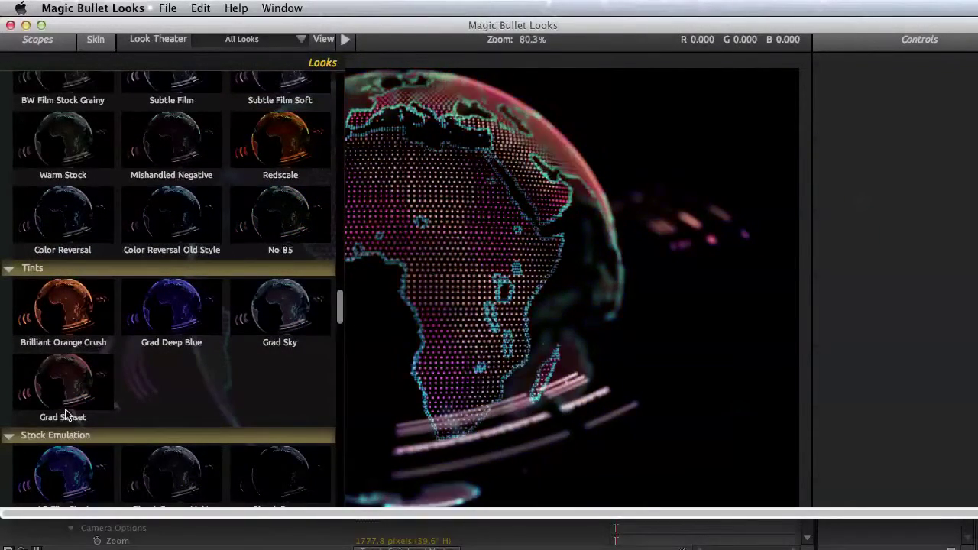
{"action": "mouse_move", "coordinate": [16, 346]}
{"action": "scroll", "coordinate": [96, 425], "scroll_direction": "down", "scroll_amount": 1}
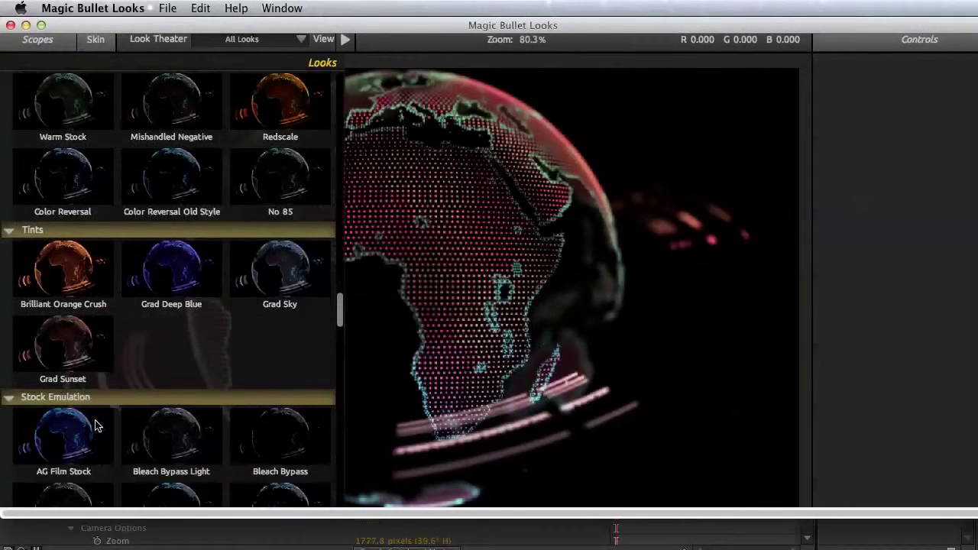
{"action": "left_click", "coordinate": [96, 425]}
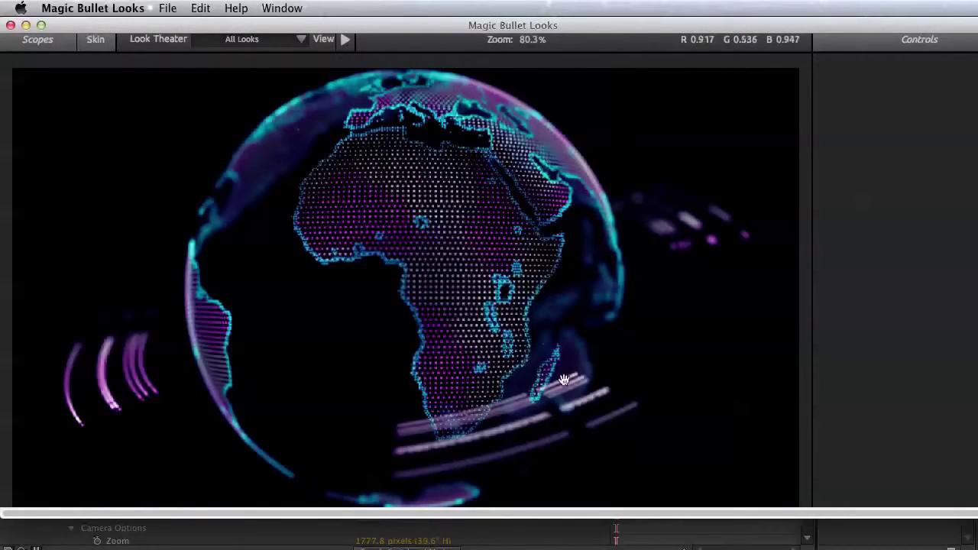
{"action": "mouse_move", "coordinate": [970, 276]}
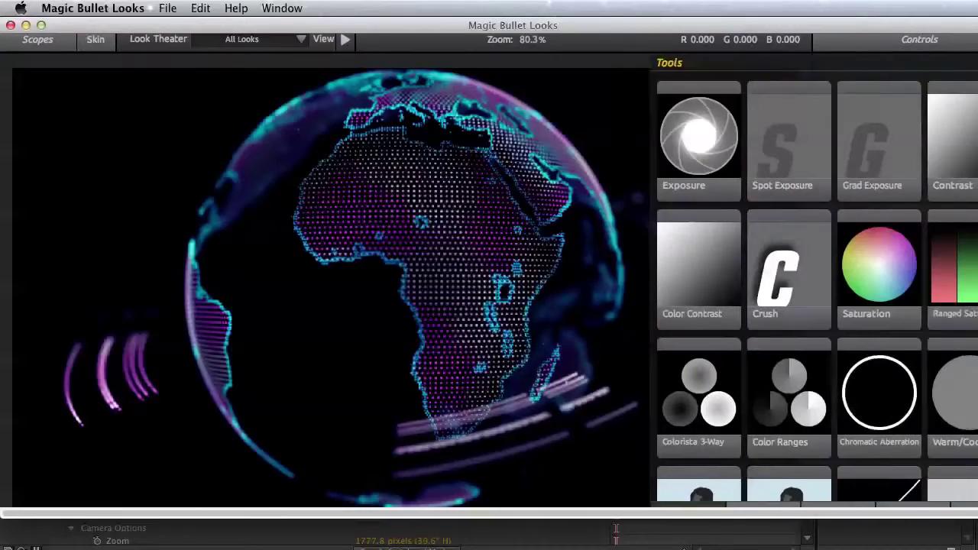
{"action": "scroll", "coordinate": [490, 271], "scroll_direction": "down", "scroll_amount": 5}
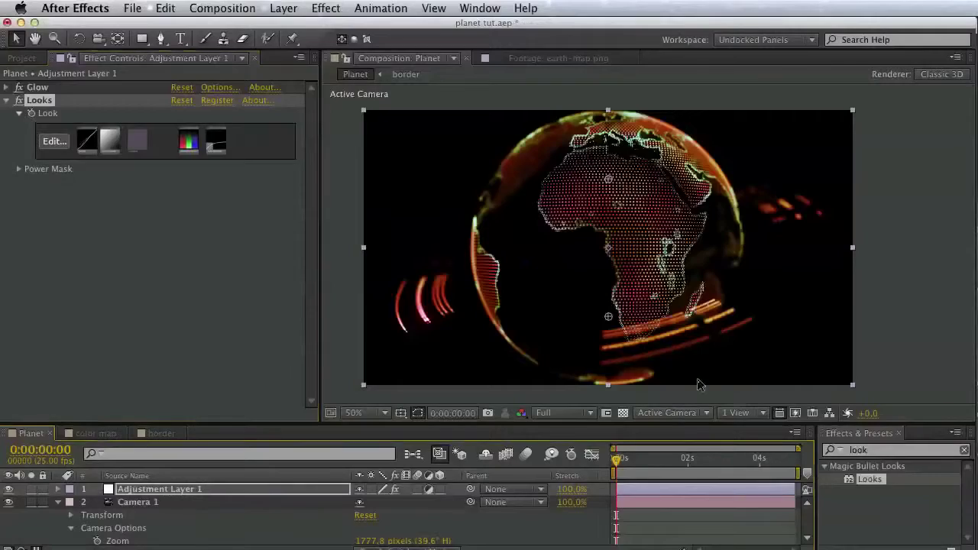
Set the layer under Layer Maps > Size to None for the trapcode layer's ring effect
{"action": "key", "text": "period"}
{"action": "key", "text": "space"}
{"action": "left_click_drag", "start_coordinate": [618, 293], "coordinate": [772, 280]}
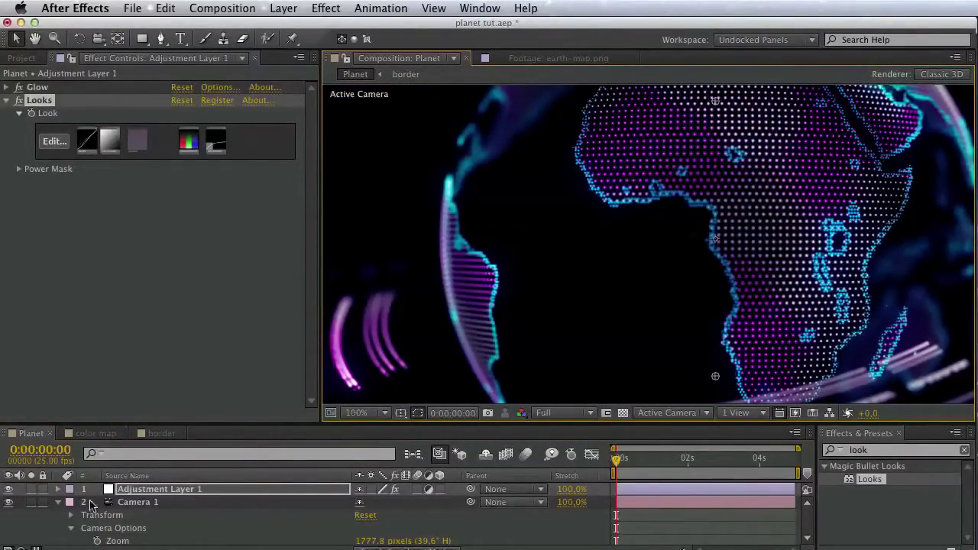
{"action": "left_click", "coordinate": [59, 502]}
{"action": "left_click", "coordinate": [149, 516]}
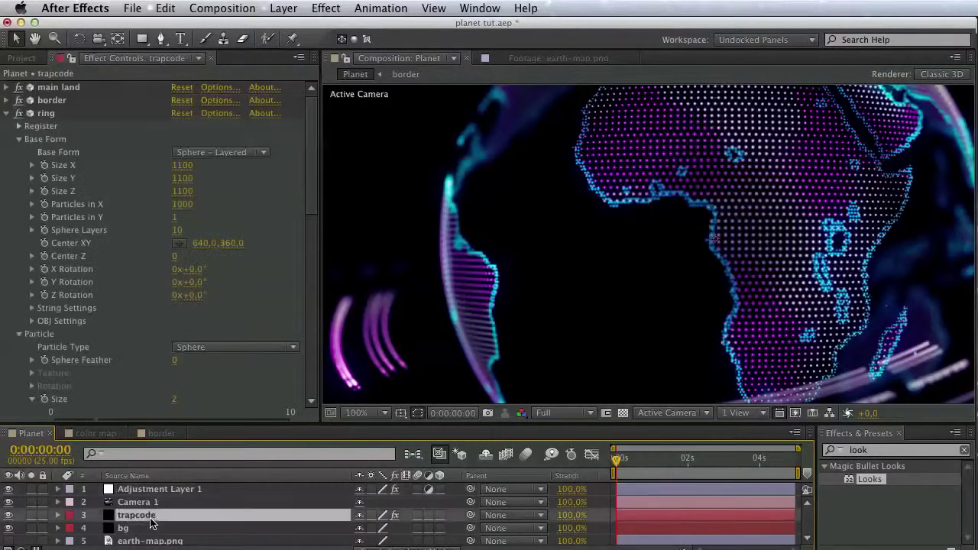
{"action": "scroll", "coordinate": [114, 334], "scroll_direction": "down", "scroll_amount": 10}
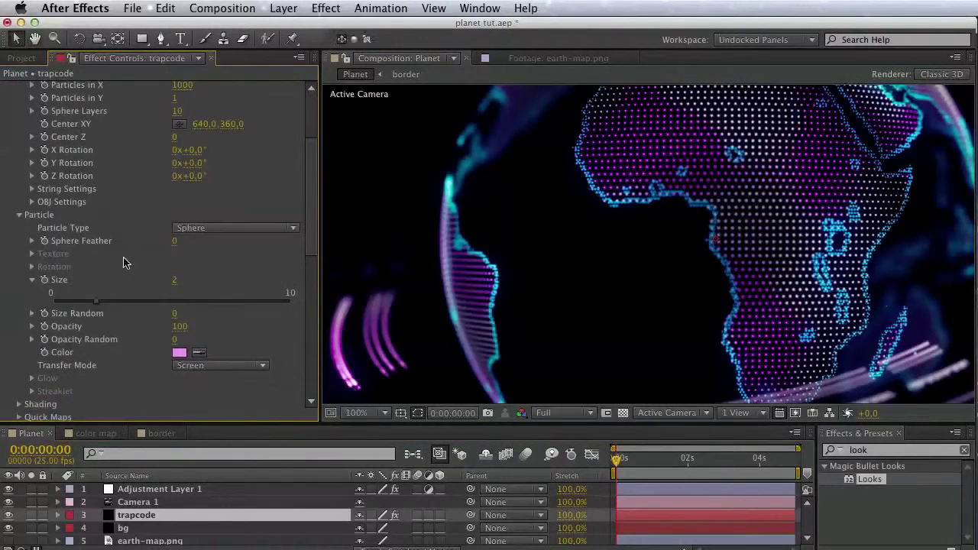
{"action": "scroll", "coordinate": [53, 356], "scroll_direction": "down", "scroll_amount": 4}
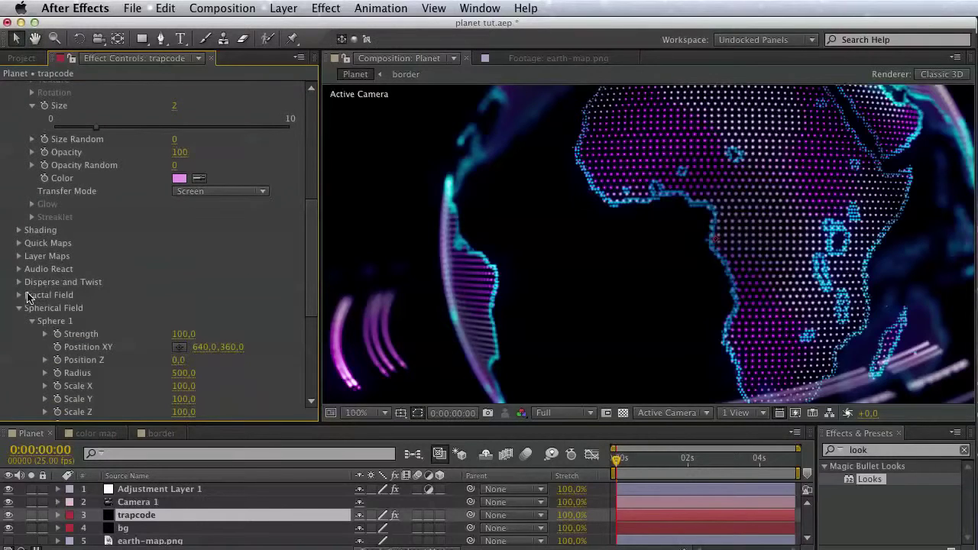
{"action": "left_click", "coordinate": [18, 256]}
{"action": "scroll", "coordinate": [20, 260], "scroll_direction": "down", "scroll_amount": 2}
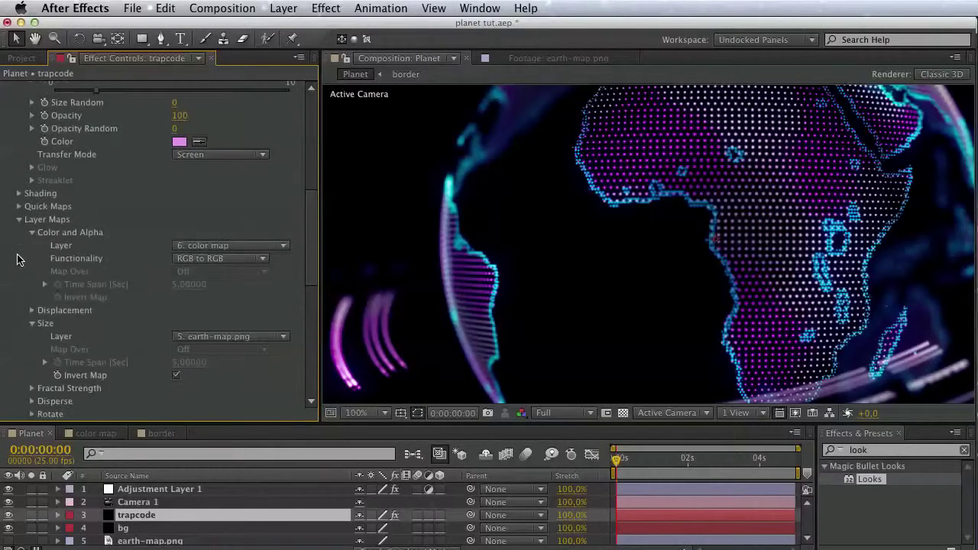
{"action": "left_click", "coordinate": [187, 337]}
{"action": "left_click", "coordinate": [191, 348]}
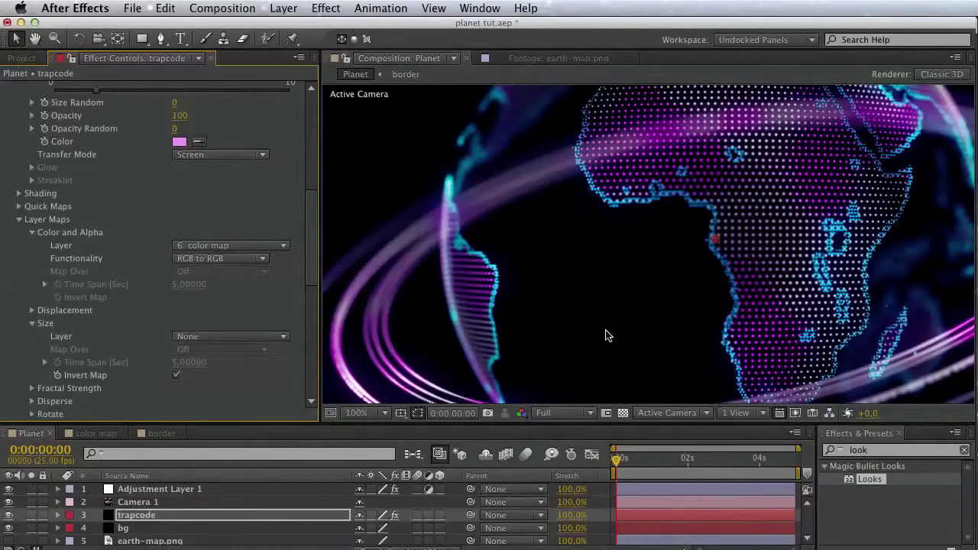
{"action": "left_click_drag", "start_coordinate": [606, 330], "coordinate": [336, 350]}
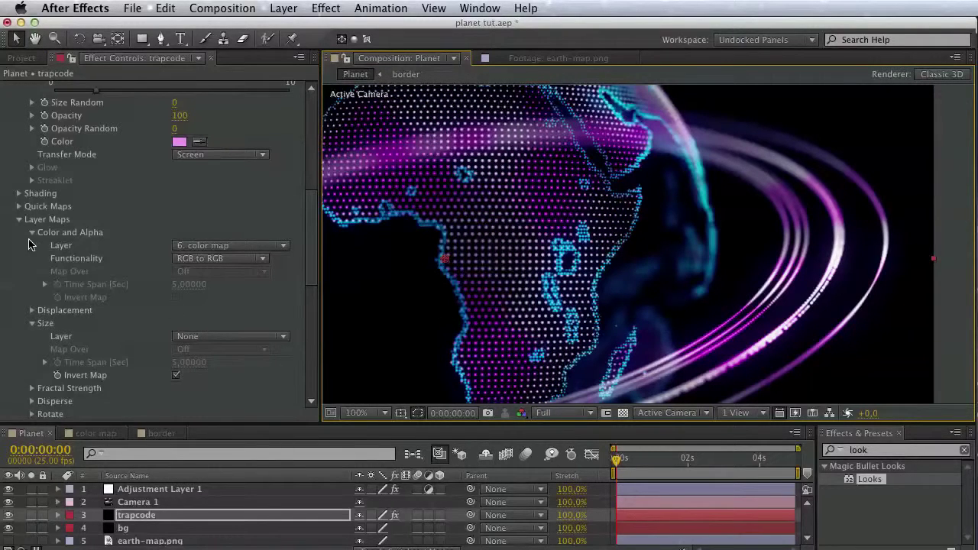
Set the ring's particle Size to 1 and its Color to light blue with hue 196, saturation 66 and brightness 100
{"action": "scroll", "coordinate": [46, 229], "scroll_direction": "up", "scroll_amount": 5}
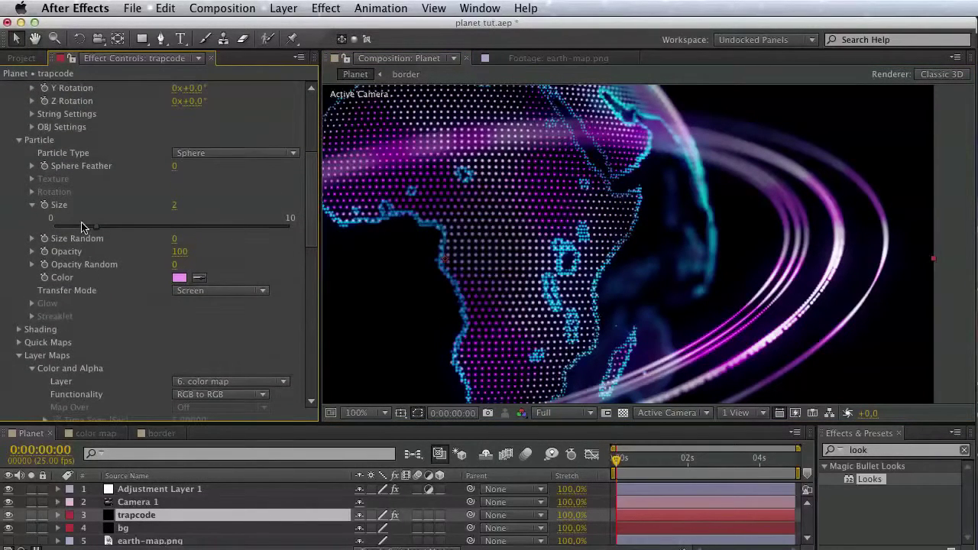
{"action": "left_click_drag", "start_coordinate": [90, 231], "coordinate": [82, 234]}
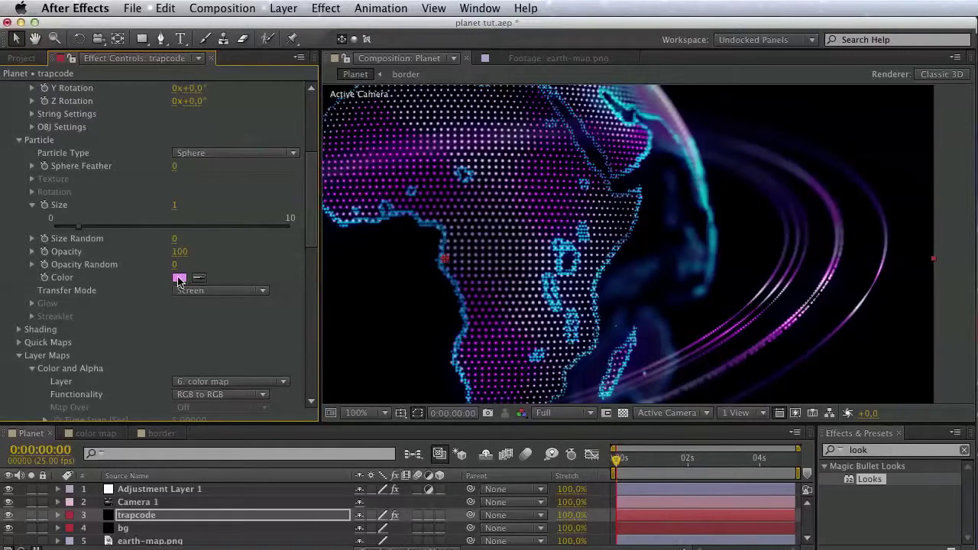
{"action": "left_click", "coordinate": [179, 279]}
{"action": "left_click", "coordinate": [843, 413]}
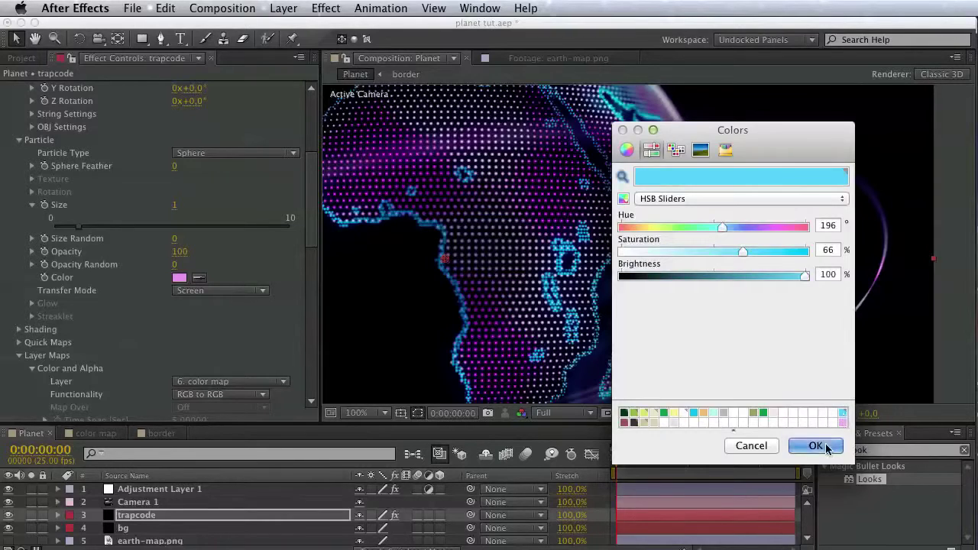
{"action": "left_click", "coordinate": [816, 446]}
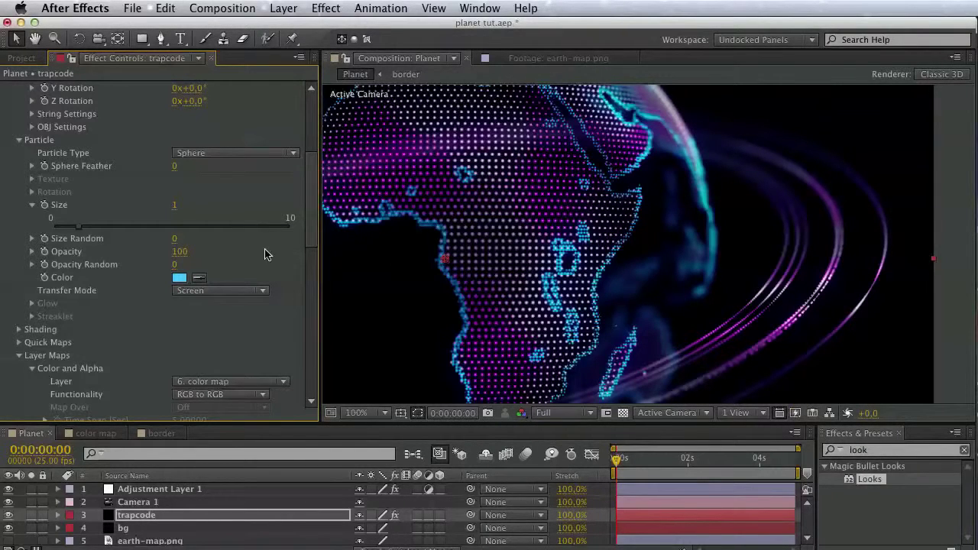
Set the ring's Color and Alpha map layer to None so the rings use their own particle color
{"action": "left_click", "coordinate": [253, 292]}
{"action": "left_click", "coordinate": [120, 330]}
{"action": "left_click_drag", "start_coordinate": [141, 332], "coordinate": [143, 199]}
{"action": "left_click", "coordinate": [226, 250]}
{"action": "left_click", "coordinate": [225, 262]}
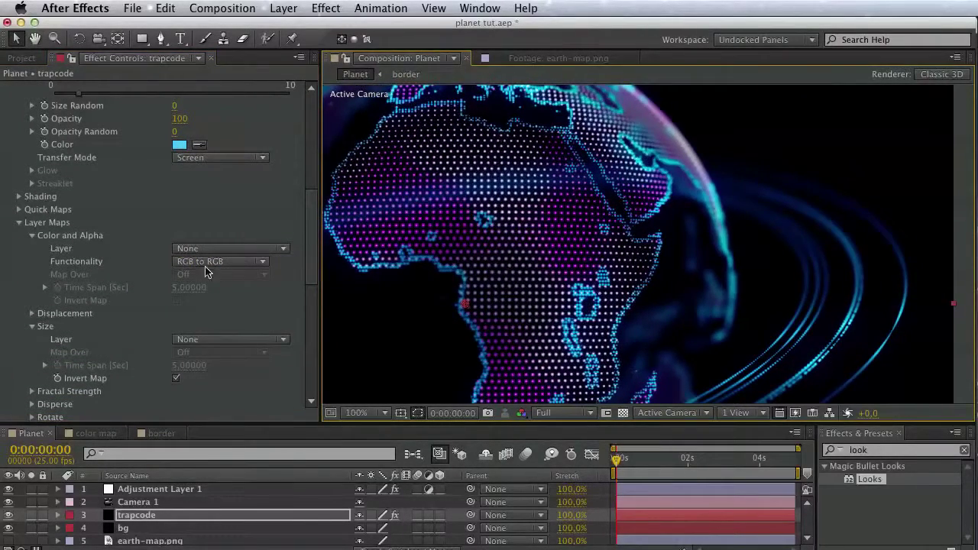
{"action": "left_click_drag", "start_coordinate": [120, 278], "coordinate": [149, 395]}
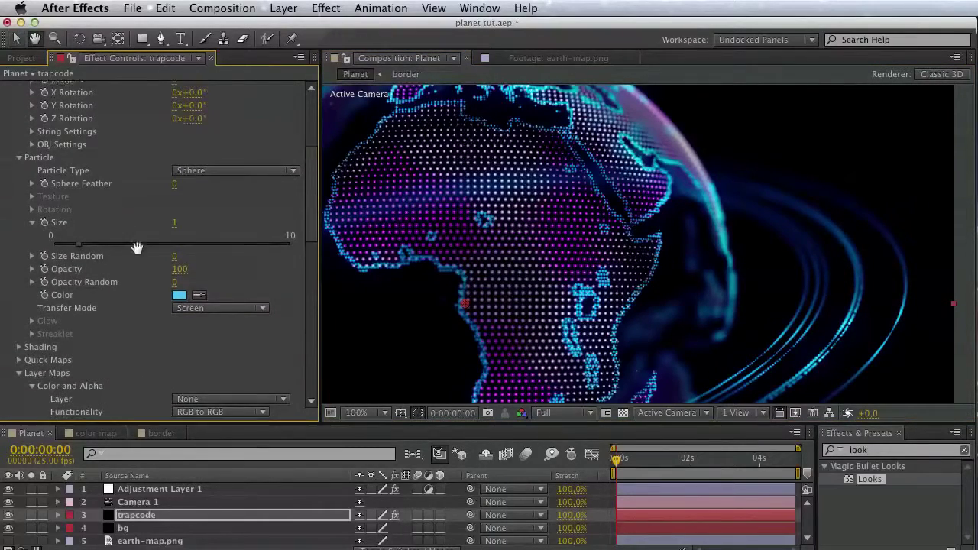
{"action": "left_click_drag", "start_coordinate": [137, 248], "coordinate": [142, 331]}
{"action": "scroll", "coordinate": [644, 291], "scroll_direction": "down", "scroll_amount": 2}
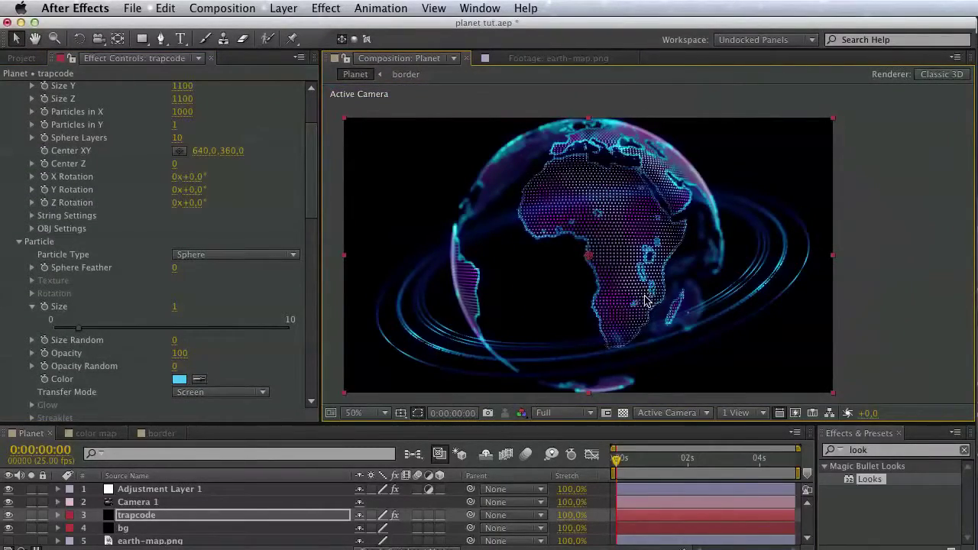
{"action": "scroll", "coordinate": [645, 300], "scroll_direction": "up", "scroll_amount": 2}
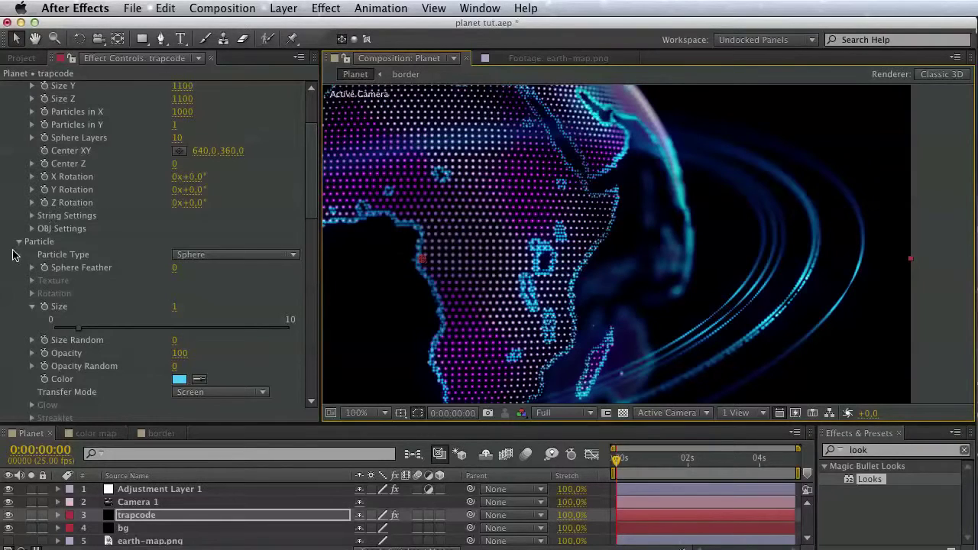
Try Feather values of 4.1 and 71.8 for Sphere 1 in the ring's Spherical Field, and settle on 56.4
{"action": "left_click_drag", "start_coordinate": [46, 271], "coordinate": [48, 152]}
{"action": "left_click_drag", "start_coordinate": [50, 312], "coordinate": [64, 227]}
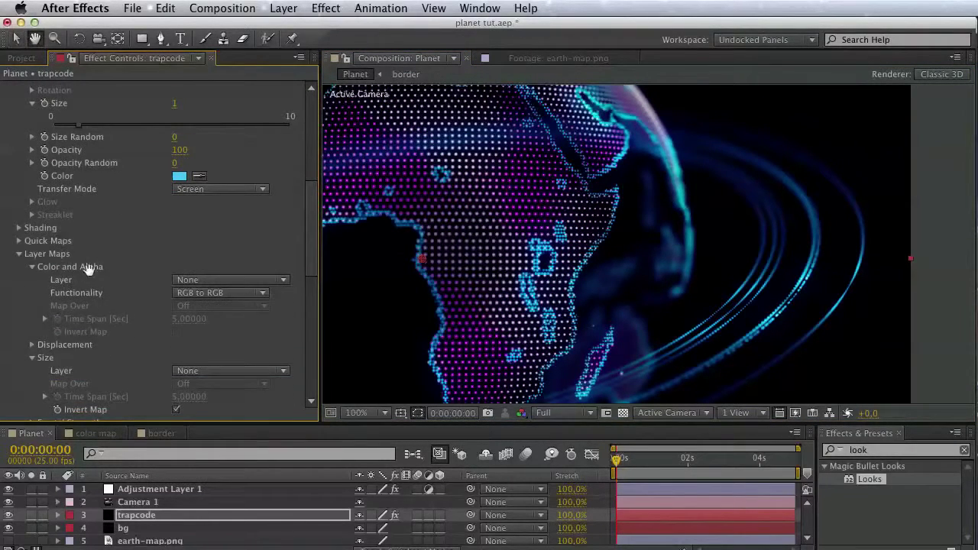
{"action": "left_click_drag", "start_coordinate": [88, 267], "coordinate": [89, 215]}
{"action": "left_click", "coordinate": [19, 203]}
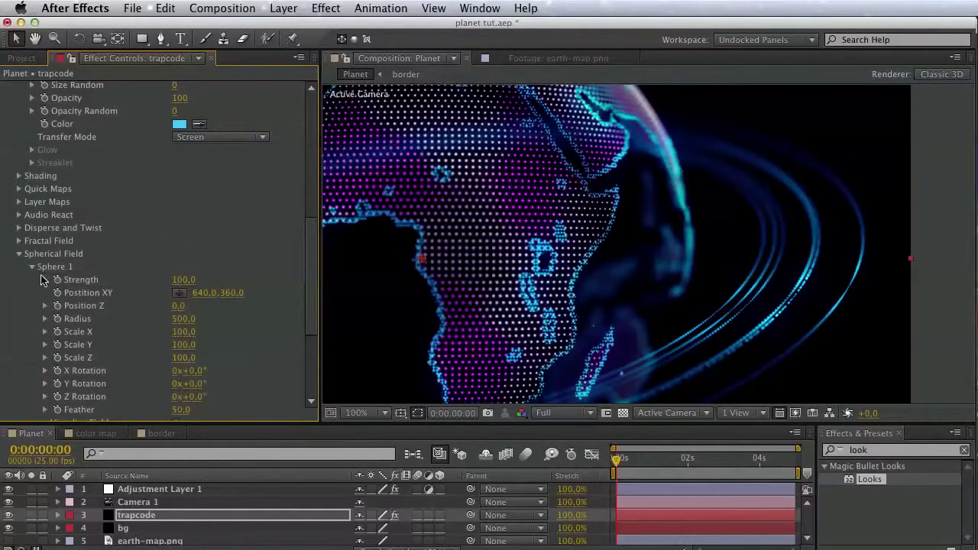
{"action": "scroll", "coordinate": [42, 281], "scroll_direction": "down", "scroll_amount": 4}
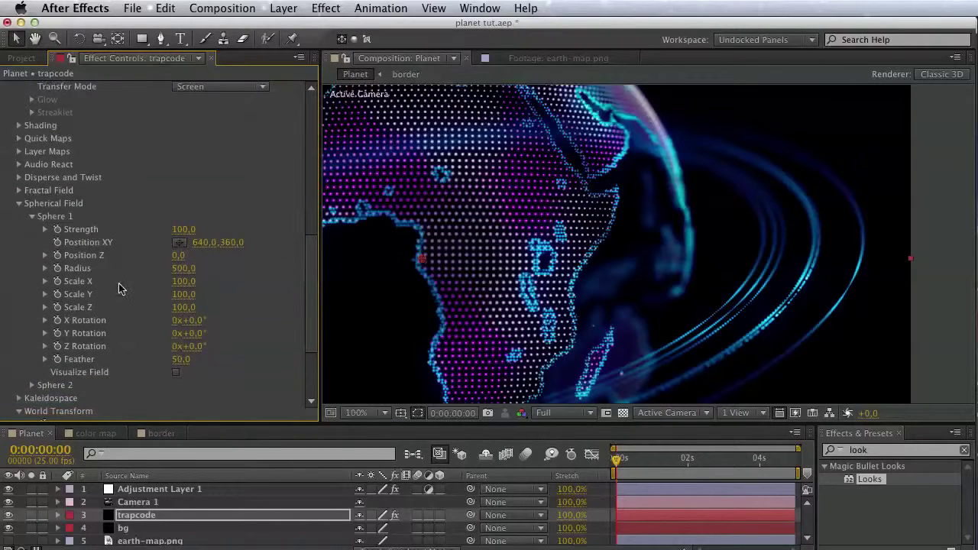
{"action": "left_click", "coordinate": [44, 359]}
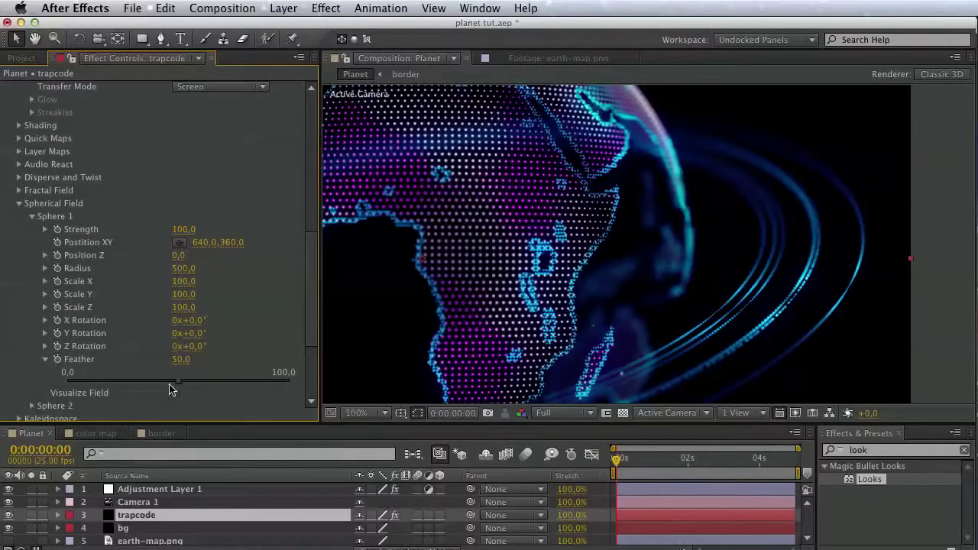
{"action": "left_click_drag", "start_coordinate": [177, 381], "coordinate": [77, 380]}
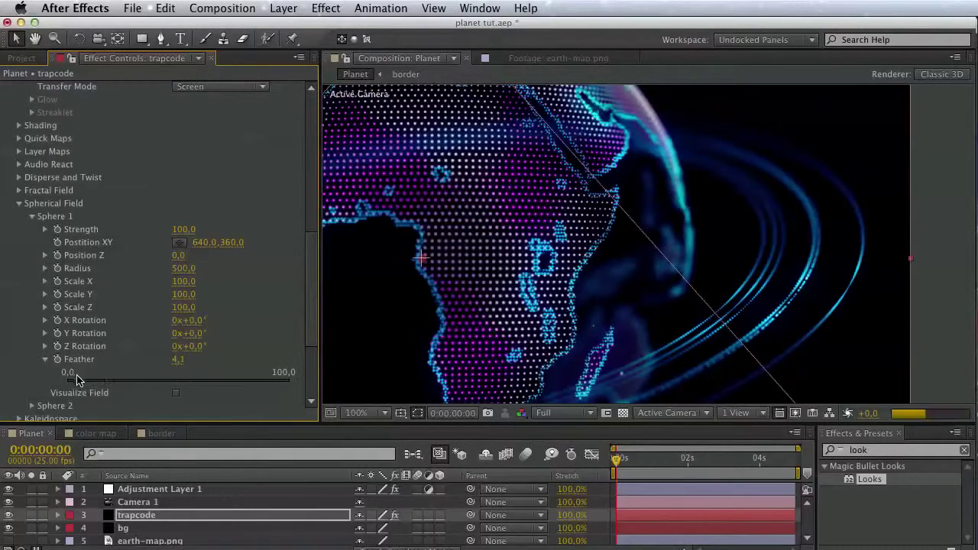
{"action": "left_click_drag", "start_coordinate": [150, 383], "coordinate": [223, 387]}
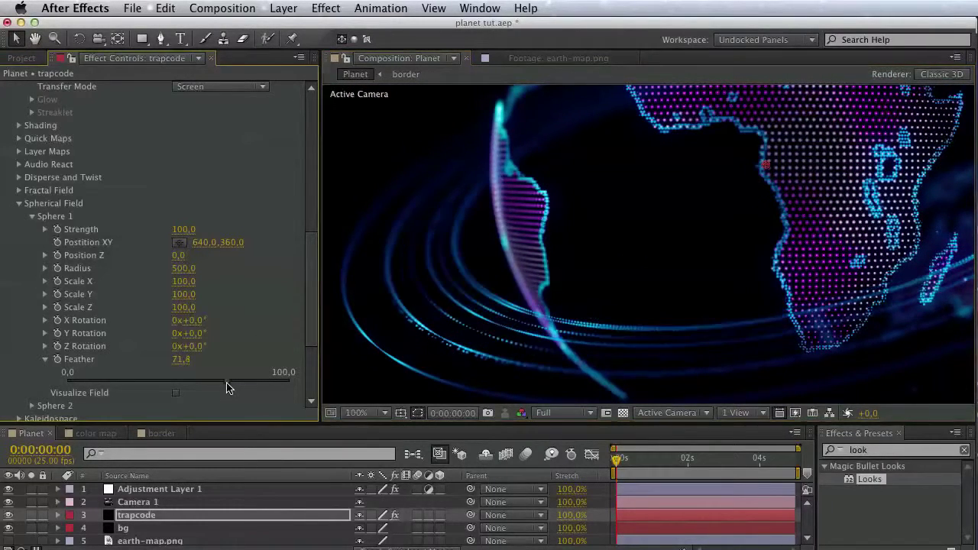
{"action": "left_click_drag", "start_coordinate": [227, 389], "coordinate": [193, 386]}
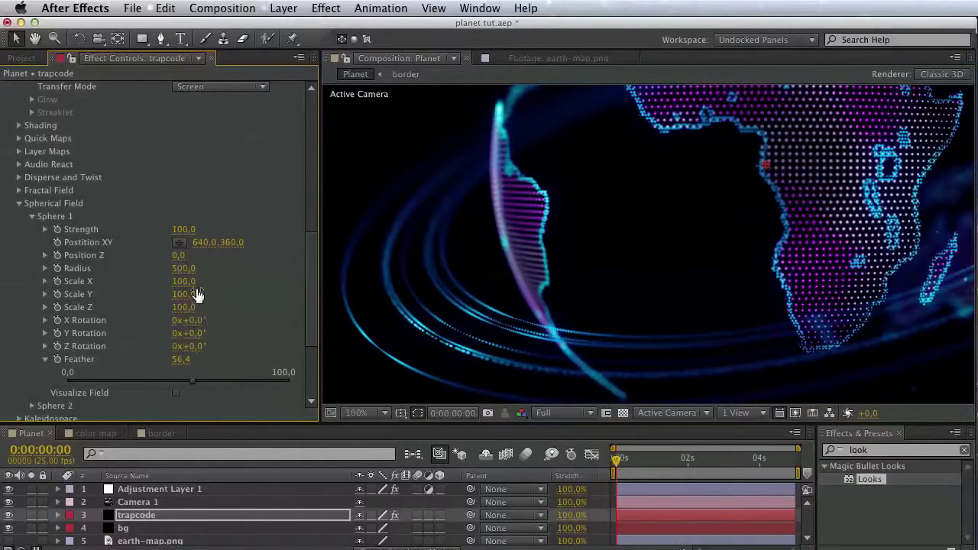
Set the Sphere Layers of the ring's Base Form to 5
{"action": "scroll", "coordinate": [190, 279], "scroll_direction": "up", "scroll_amount": 5}
{"action": "scroll", "coordinate": [176, 173], "scroll_direction": "up", "scroll_amount": 5}
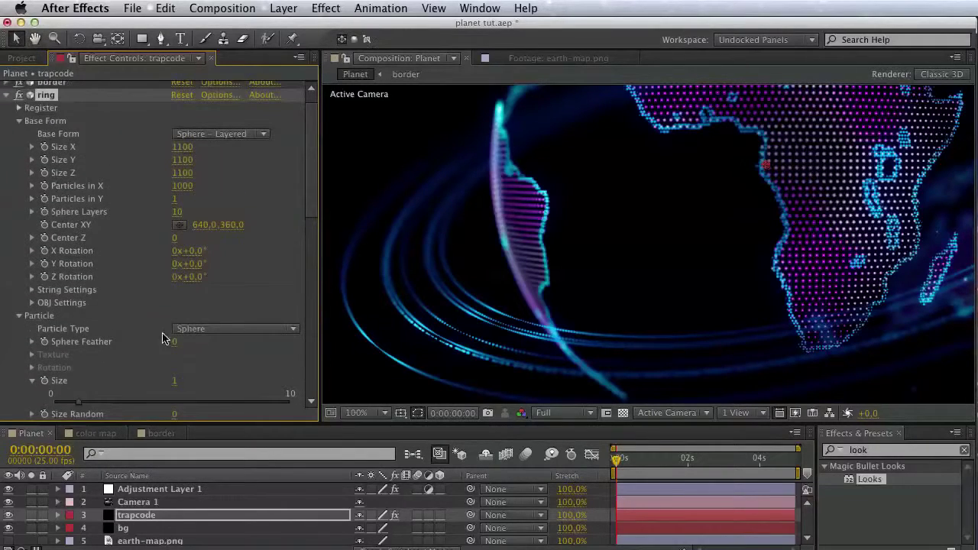
{"action": "left_click", "coordinate": [175, 211]}
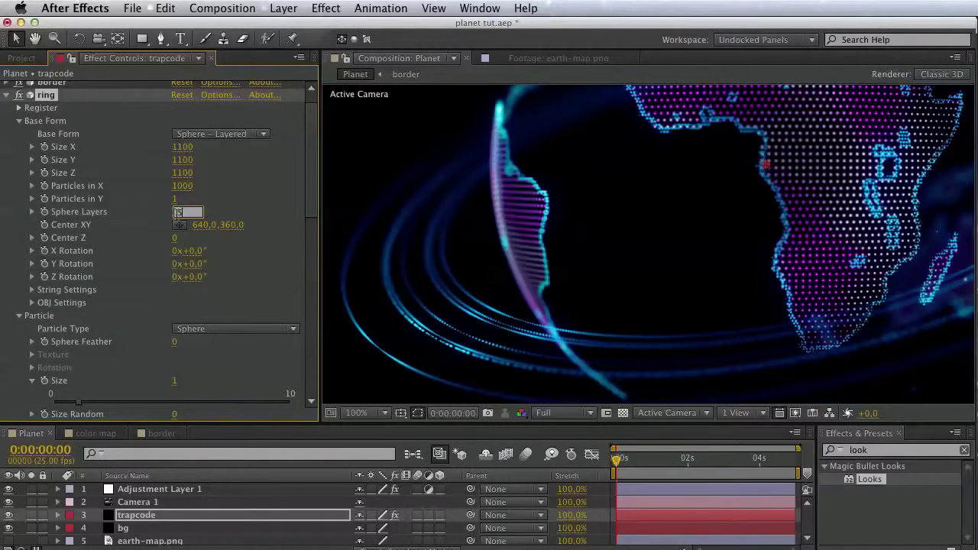
{"action": "type", "text": "3"}
{"action": "key", "text": "Return"}
{"action": "left_click_drag", "start_coordinate": [634, 206], "coordinate": [349, 319]}
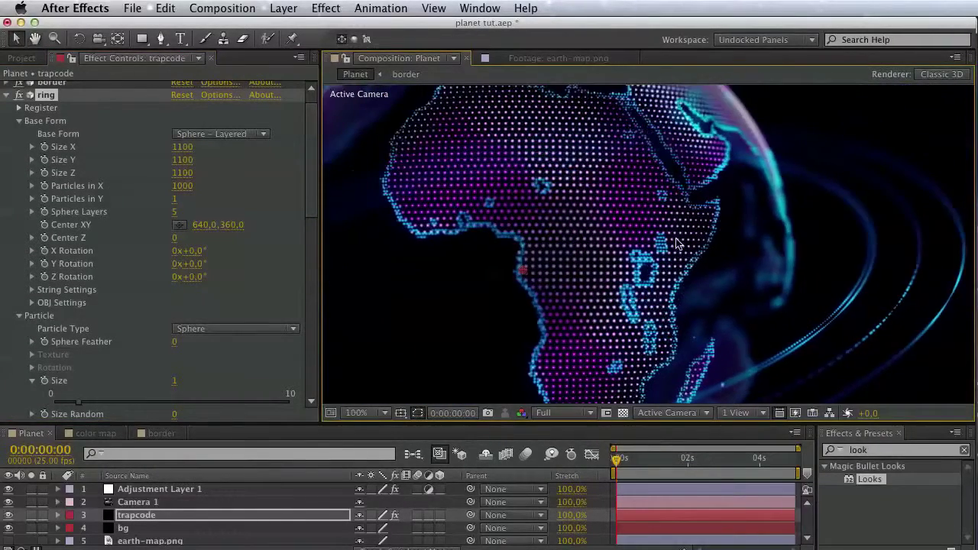
{"action": "scroll", "coordinate": [262, 361], "scroll_direction": "down", "scroll_amount": 3}
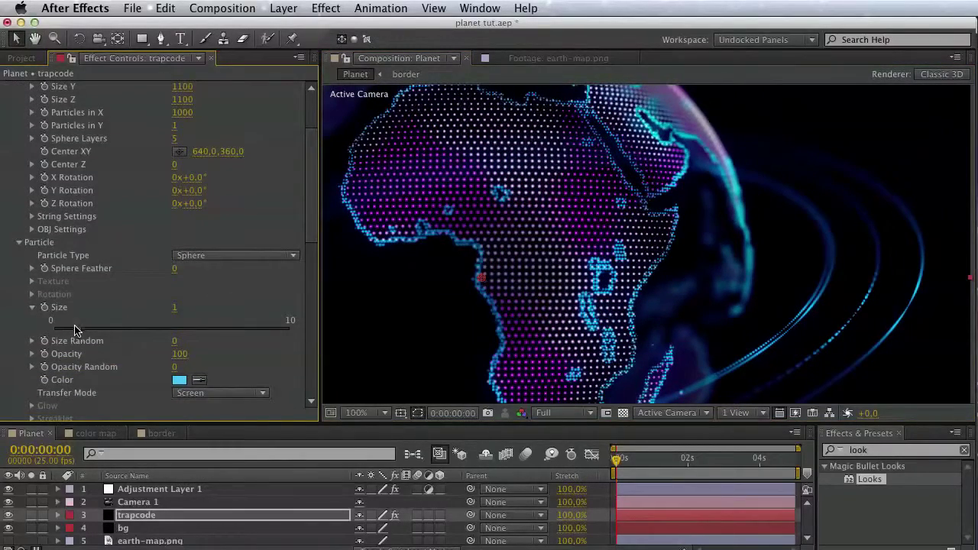
{"action": "left_click_drag", "start_coordinate": [113, 353], "coordinate": [132, 360]}
{"action": "left_click_drag", "start_coordinate": [574, 271], "coordinate": [581, 237]}
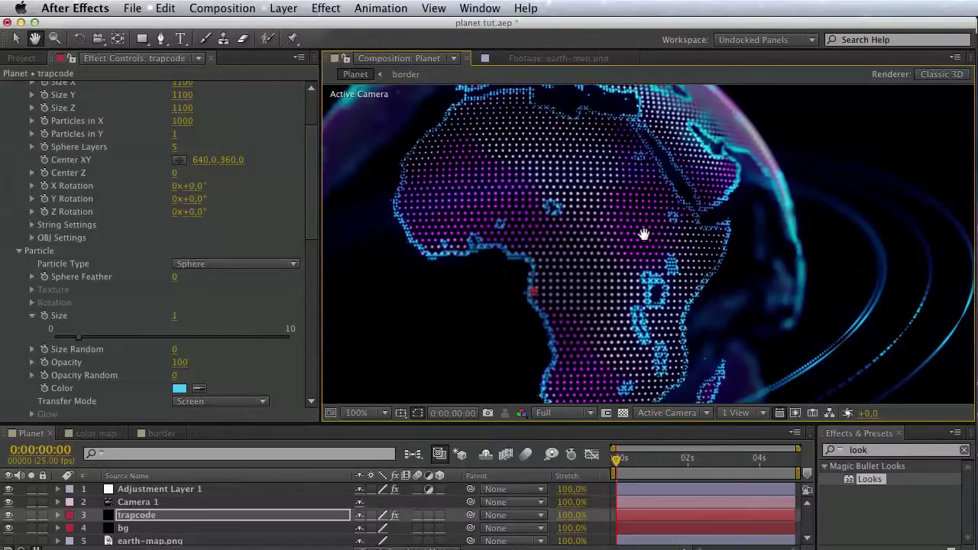
{"action": "key", "text": "v"}
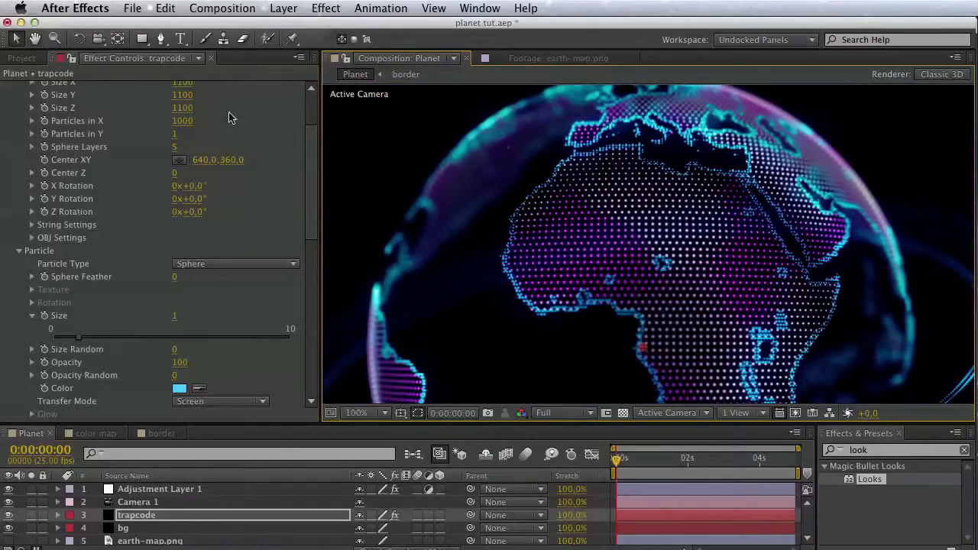
Save the planet project
{"action": "left_click", "coordinate": [134, 8]}
{"action": "left_click", "coordinate": [145, 122]}
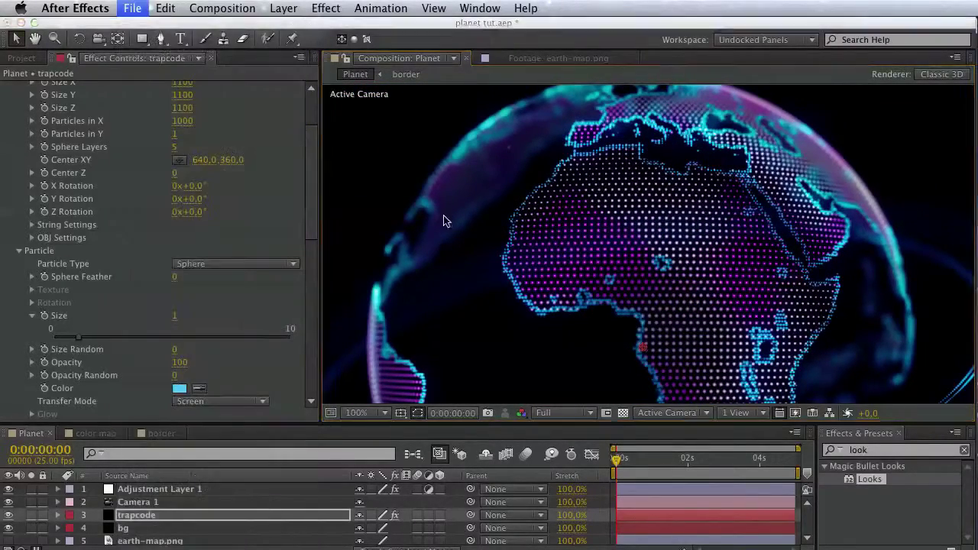
{"action": "key", "text": "h"}
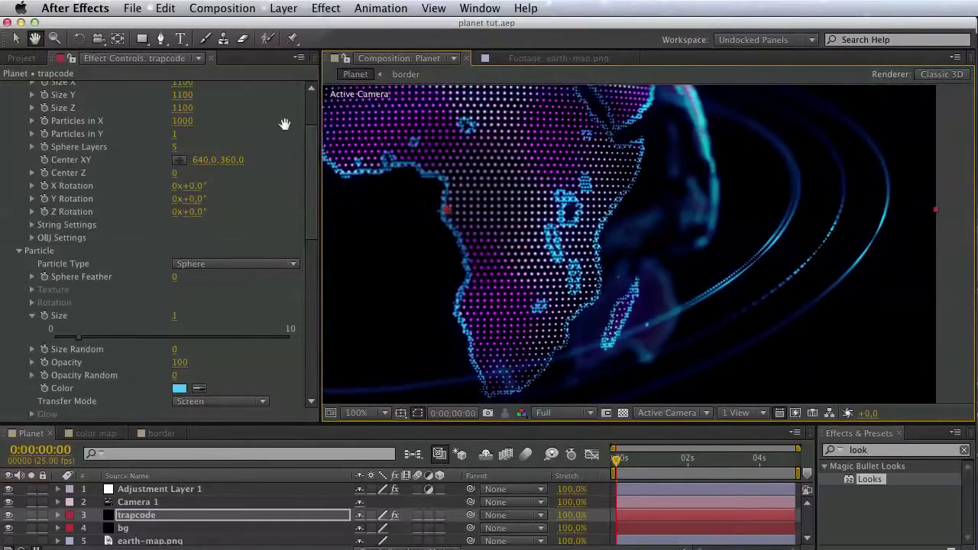
{"action": "key", "text": "v"}
Set the ring's Twist to 7 under Disperse and Twist
{"action": "left_click", "coordinate": [19, 252]}
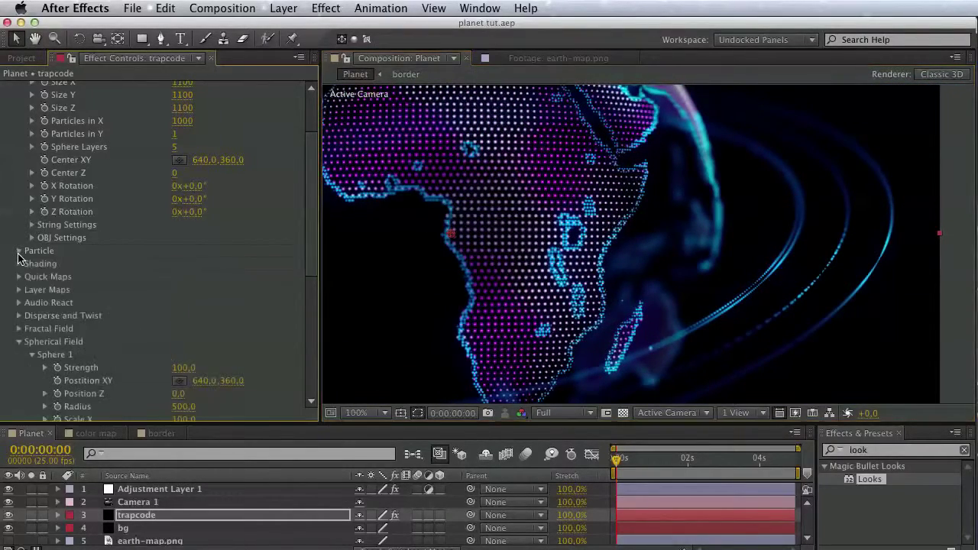
{"action": "scroll", "coordinate": [22, 285], "scroll_direction": "down", "scroll_amount": 3}
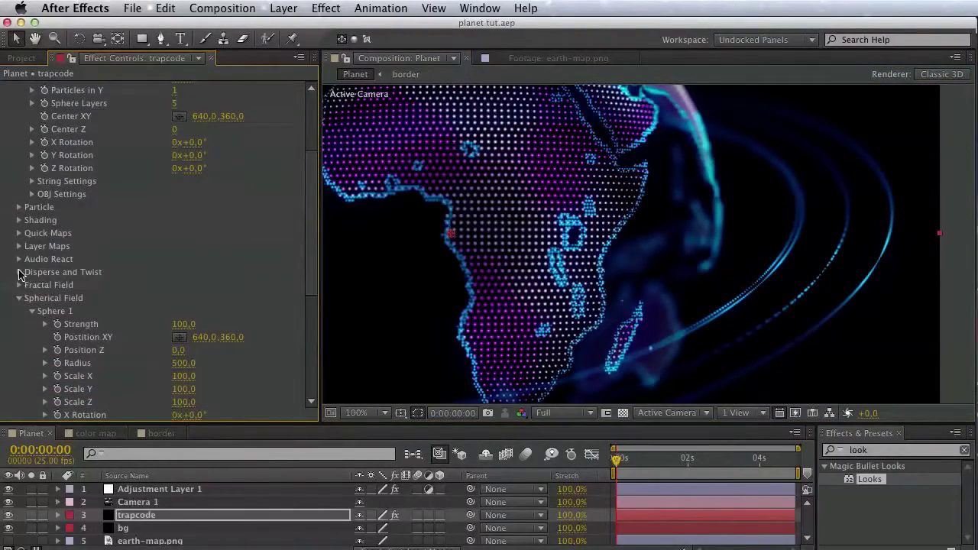
{"action": "scroll", "coordinate": [19, 302], "scroll_direction": "down", "scroll_amount": 3}
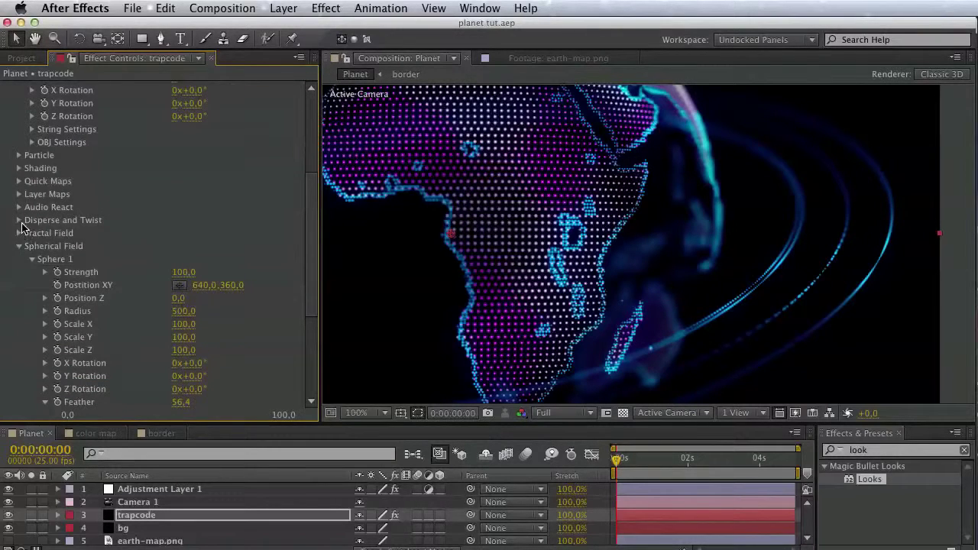
{"action": "left_click", "coordinate": [19, 221]}
{"action": "left_click", "coordinate": [31, 246]}
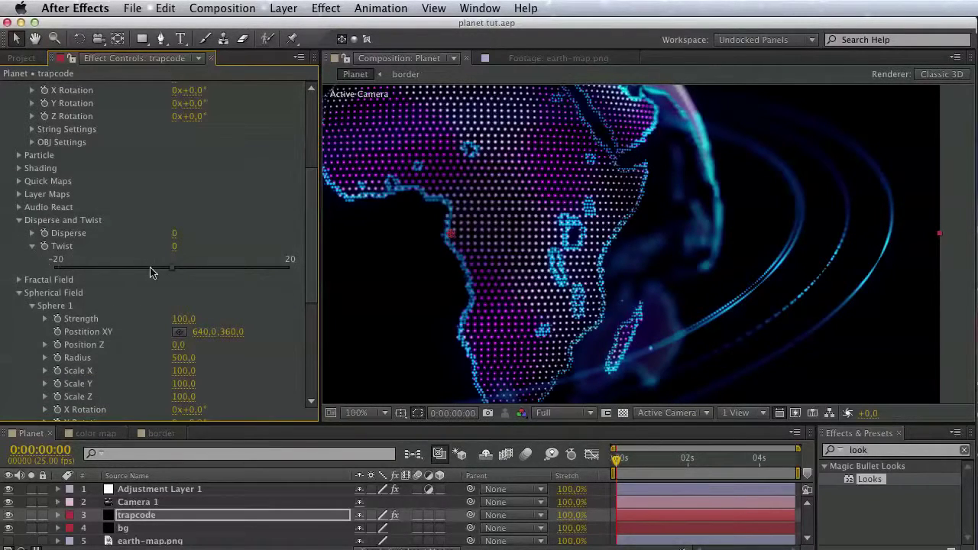
{"action": "left_click_drag", "start_coordinate": [172, 268], "coordinate": [214, 269]}
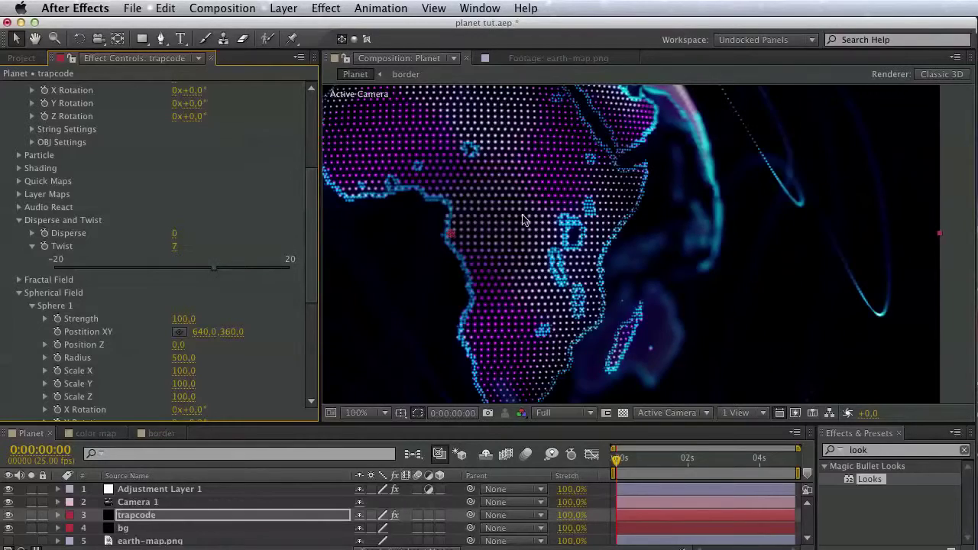
Try a Twist of 1 on the ring under Disperse and Twist, and set it back to 0
{"action": "scroll", "coordinate": [651, 262], "scroll_direction": "down", "scroll_amount": 2}
{"action": "mouse_move", "coordinate": [684, 272]}
{"action": "left_mouse_down"}
{"action": "mouse_move", "coordinate": [668, 233]}
{"action": "mouse_move", "coordinate": [678, 256]}
{"action": "left_mouse_up"}
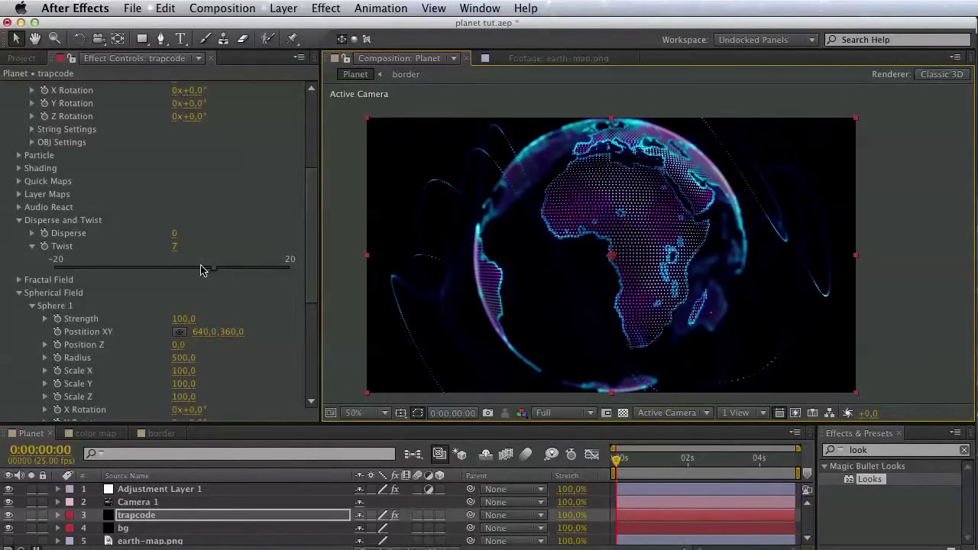
{"action": "left_click_drag", "start_coordinate": [202, 270], "coordinate": [169, 276]}
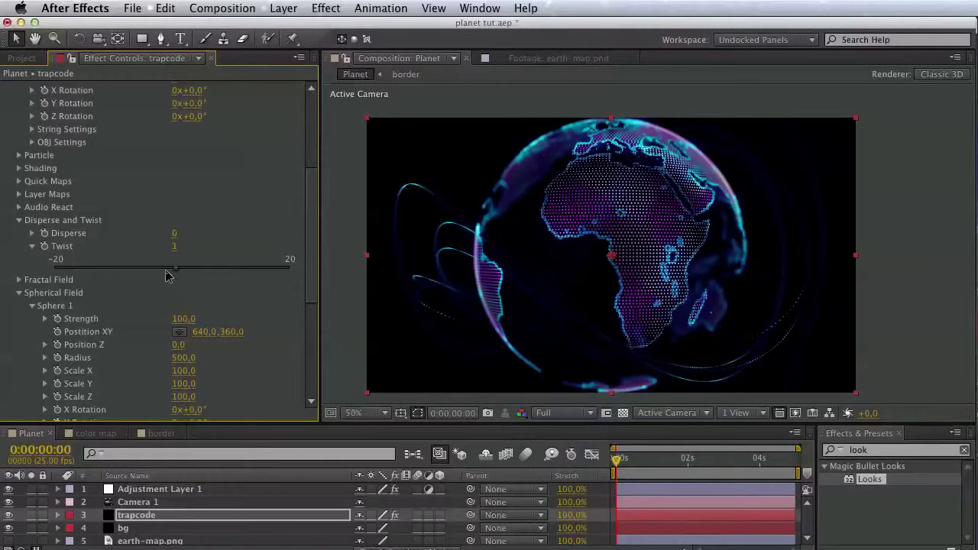
{"action": "left_click", "coordinate": [174, 247]}
{"action": "type", "text": "0"}
{"action": "key", "text": "Return"}
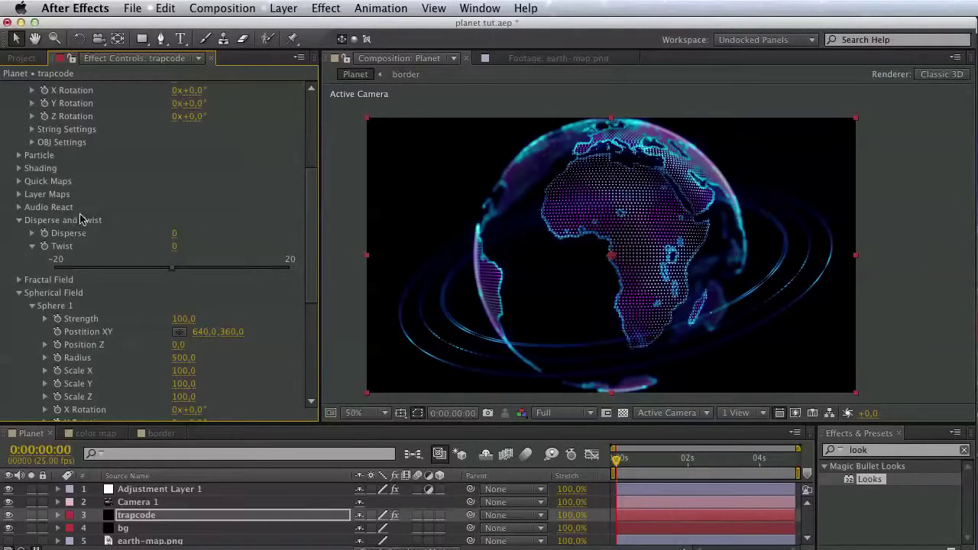
Duplicate the ring effect on the trapcode layer
{"action": "scroll", "coordinate": [92, 217], "scroll_direction": "up", "scroll_amount": 5}
{"action": "left_click", "coordinate": [6, 114]}
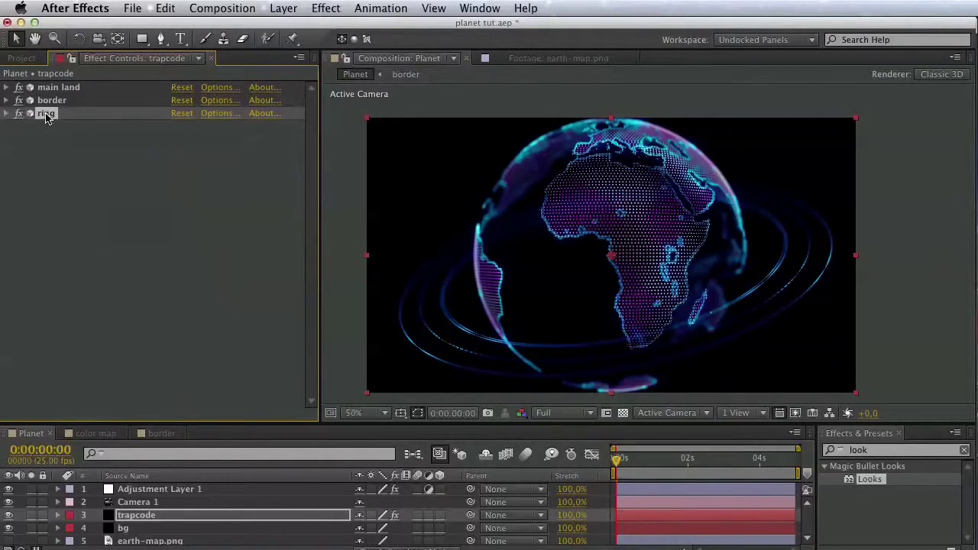
{"action": "left_click", "coordinate": [166, 8]}
{"action": "left_click", "coordinate": [180, 161]}
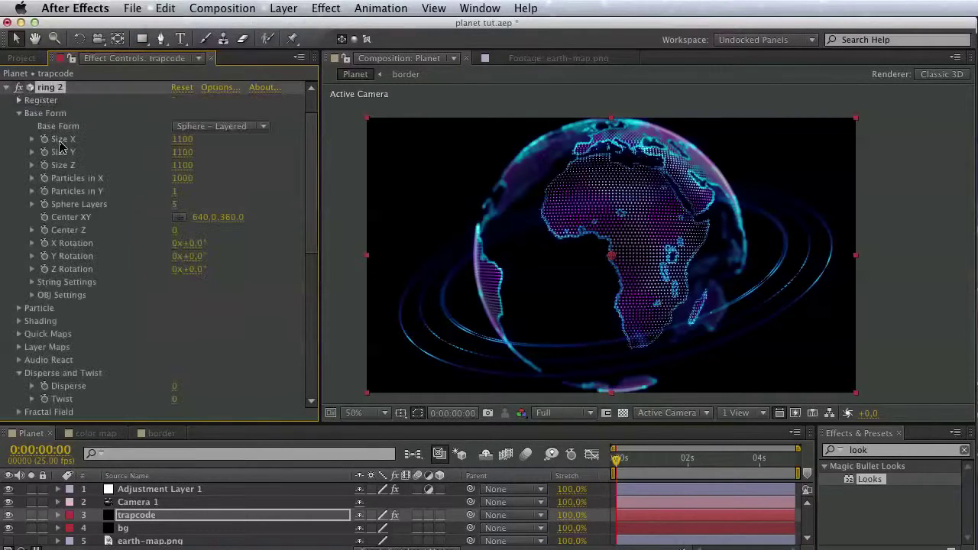
Set Size X, Size Y and Size Z of ring 2's Base Form to 750
{"action": "left_click", "coordinate": [190, 141]}
{"action": "type", "text": "750"}
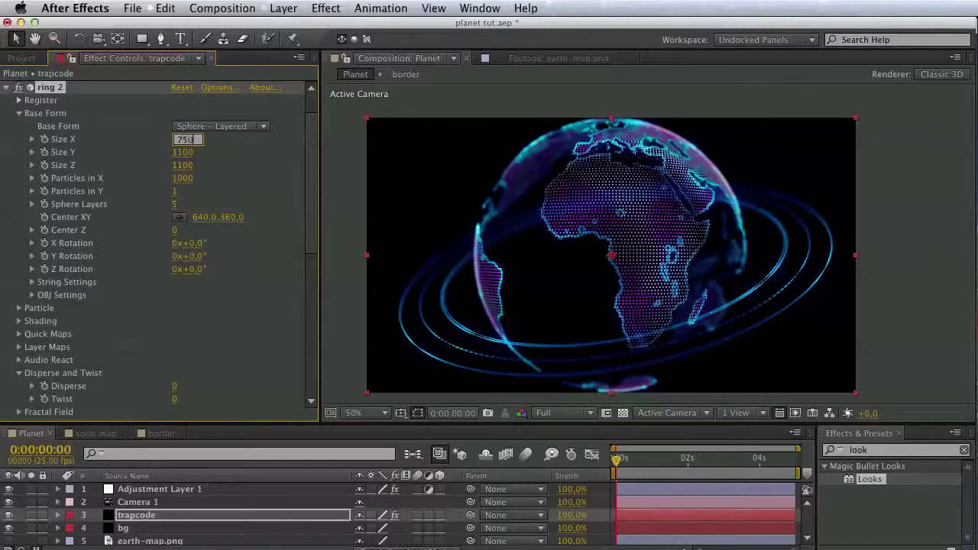
{"action": "left_click", "coordinate": [183, 153]}
{"action": "type", "text": "750"}
{"action": "left_click", "coordinate": [186, 166]}
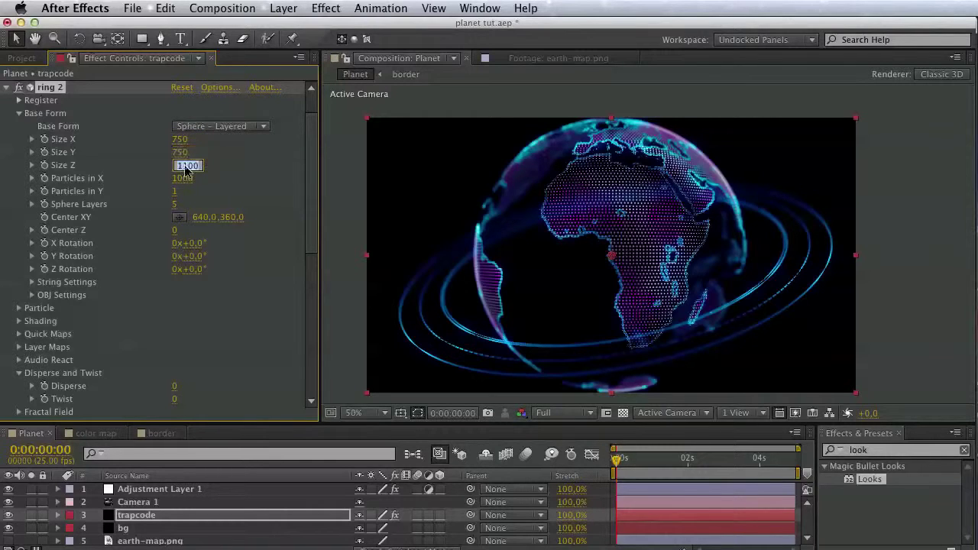
{"action": "type", "text": "750"}
{"action": "left_click", "coordinate": [247, 192]}
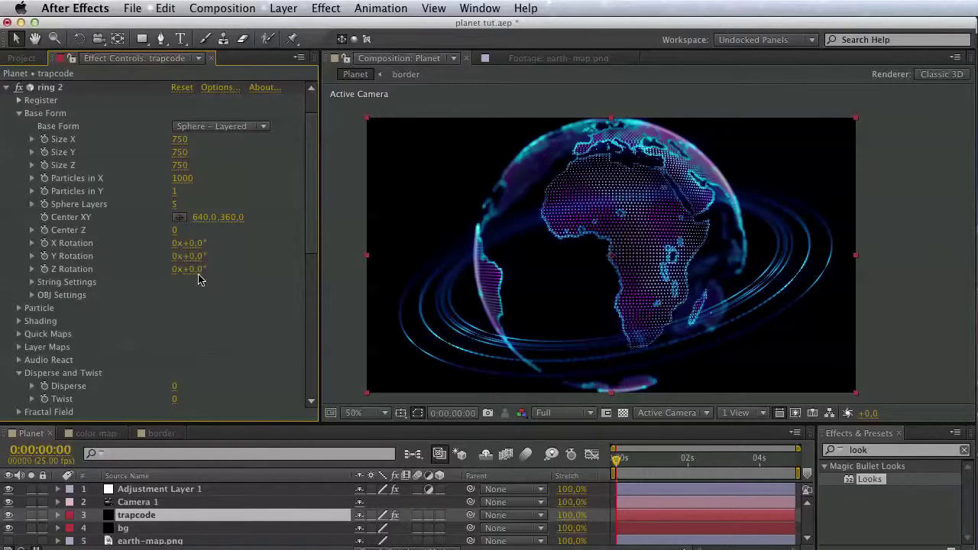
Look through ring 2's settings from the Base Form down to Spherical Field and World Transform
{"action": "key", "text": "space"}
{"action": "left_click_drag", "start_coordinate": [206, 313], "coordinate": [211, 150]}
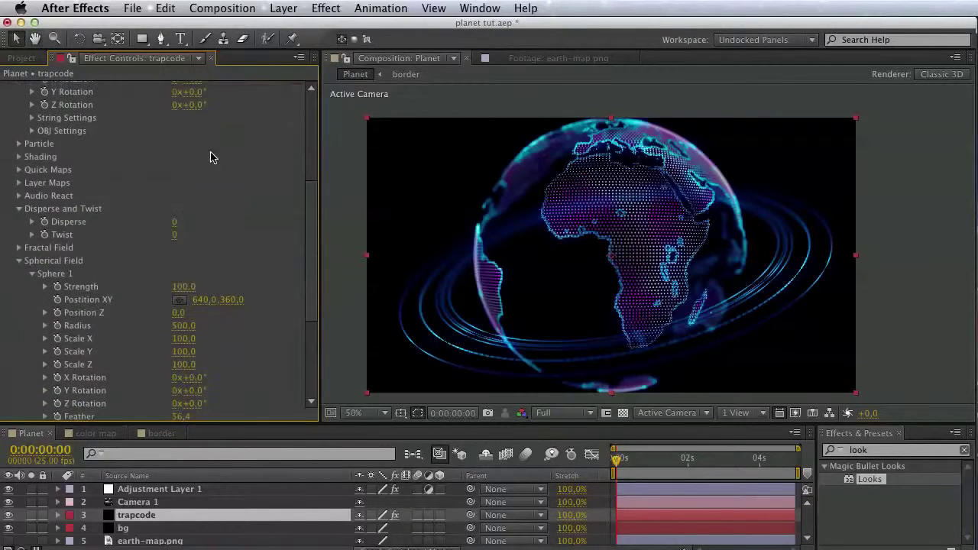
{"action": "key", "text": "space"}
{"action": "left_click_drag", "start_coordinate": [216, 222], "coordinate": [212, 92]}
{"action": "key", "text": "space"}
{"action": "left_click_drag", "start_coordinate": [128, 260], "coordinate": [122, 192]}
{"action": "key", "text": "v"}
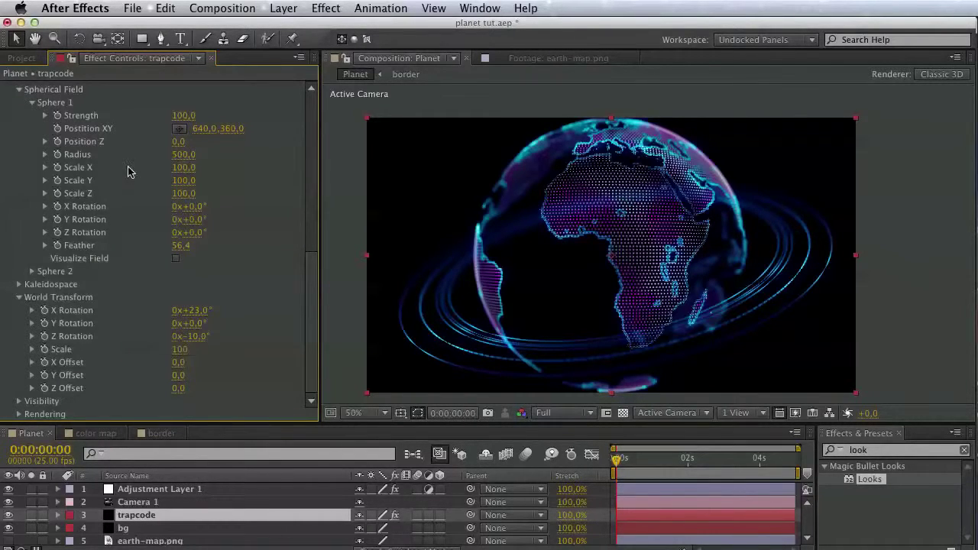
Set the Sphere Layers of ring 2's Base Form to 1
{"action": "scroll", "coordinate": [130, 301], "scroll_direction": "up", "scroll_amount": 5}
{"action": "scroll", "coordinate": [130, 301], "scroll_direction": "up", "scroll_amount": 3}
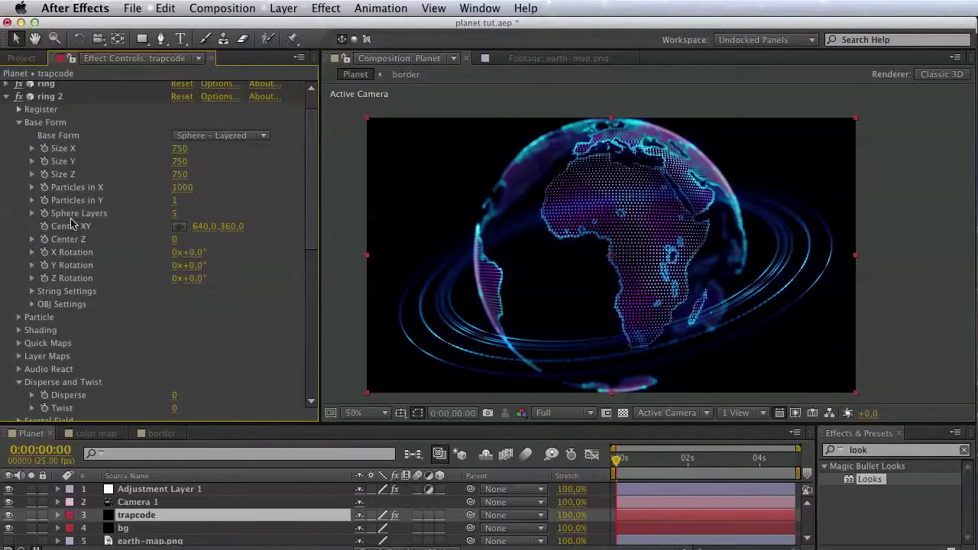
{"action": "left_click", "coordinate": [175, 213]}
{"action": "key", "text": "Return"}
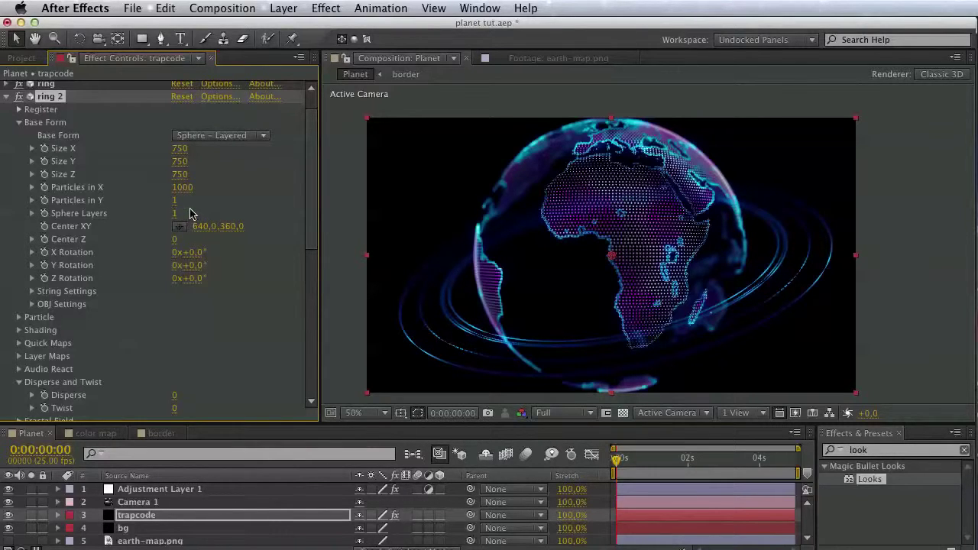
Set ring 2's Particles in Y to 5 and switch off the original ring effect
{"action": "left_click_drag", "start_coordinate": [235, 282], "coordinate": [237, 148]}
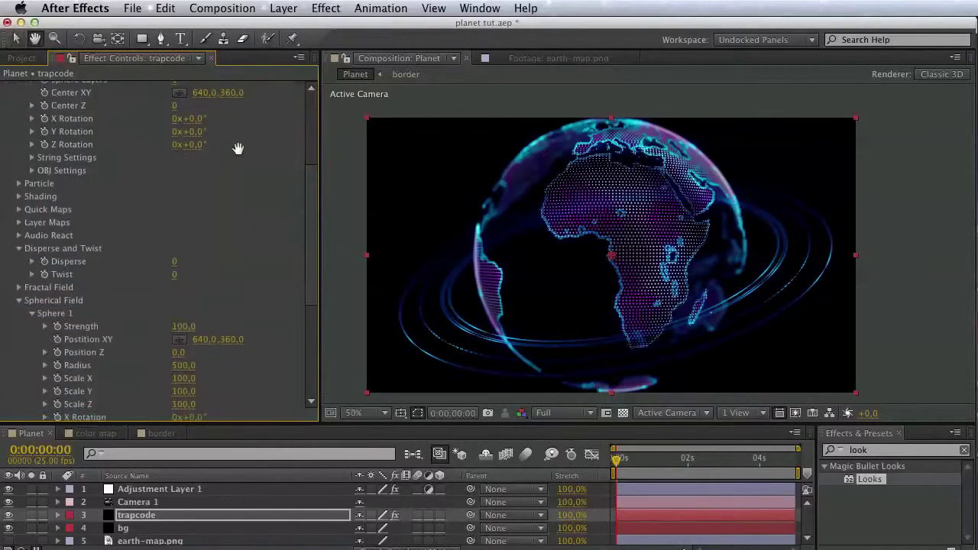
{"action": "left_click_drag", "start_coordinate": [240, 229], "coordinate": [240, 163]}
{"action": "left_click_drag", "start_coordinate": [247, 279], "coordinate": [246, 240]}
{"action": "scroll", "coordinate": [245, 239], "scroll_direction": "up", "scroll_amount": 6}
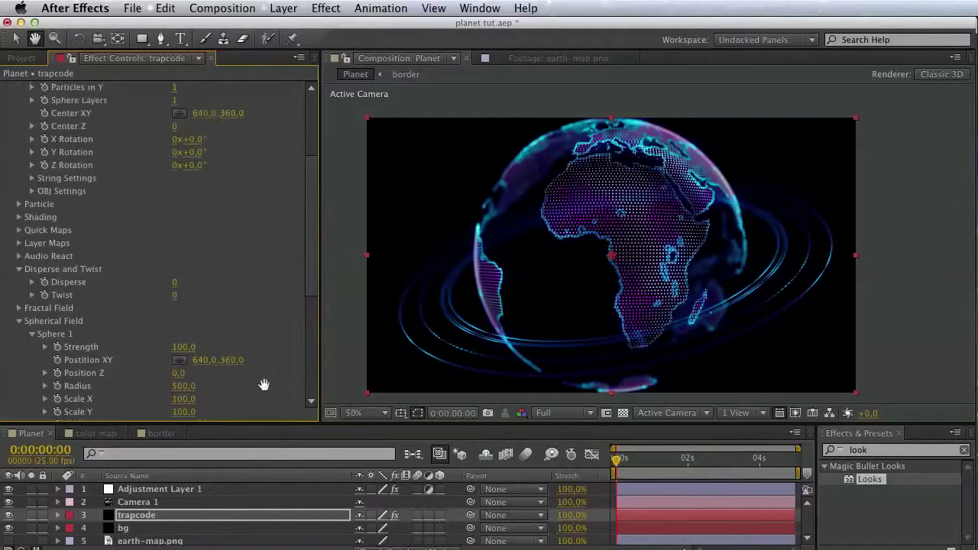
{"action": "key", "text": "v"}
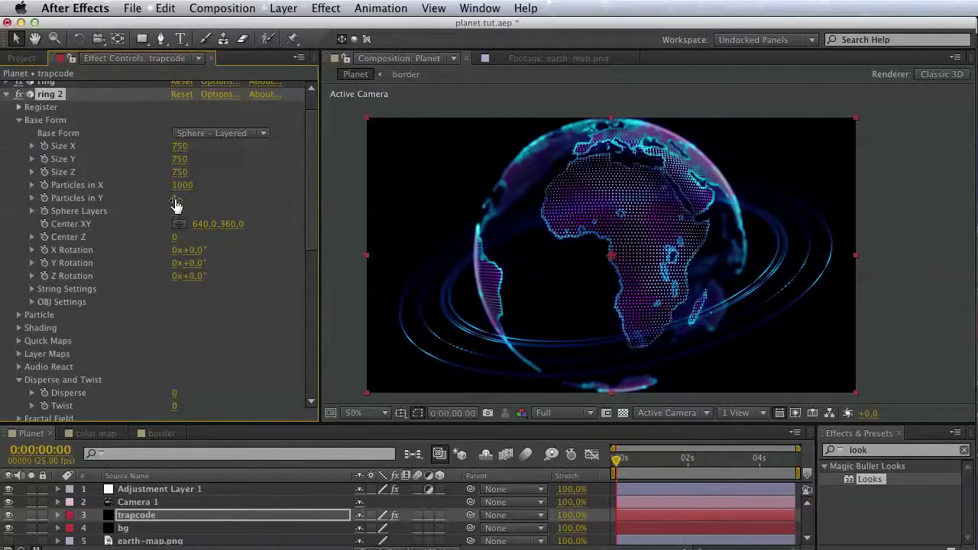
{"action": "left_click", "coordinate": [178, 199]}
{"action": "type", "text": "5"}
{"action": "key", "text": "Return"}
{"action": "scroll", "coordinate": [79, 192], "scroll_direction": "up", "scroll_amount": 3}
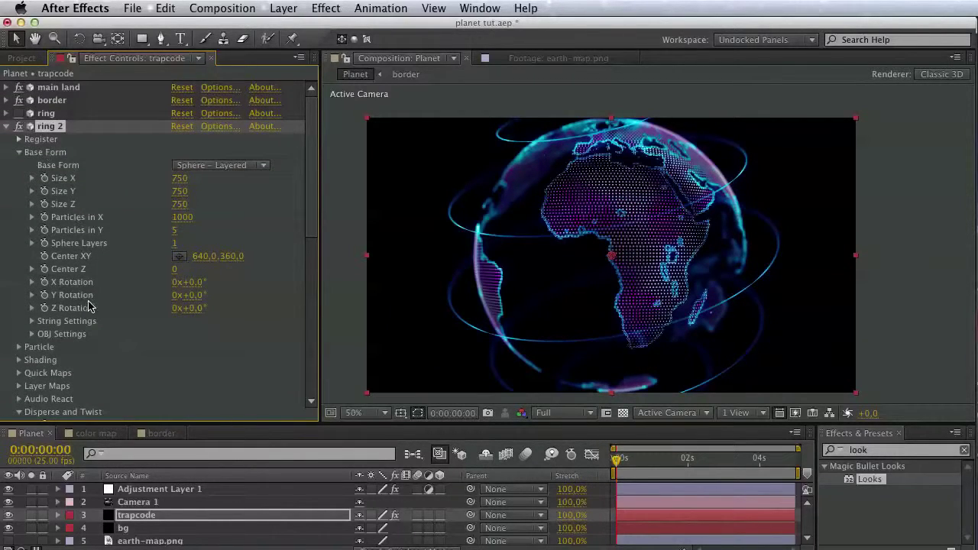
Try a Twist of 18 for ring 2 under Disperse and Twist, and settle on 13
{"action": "scroll", "coordinate": [95, 307], "scroll_direction": "down", "scroll_amount": 10}
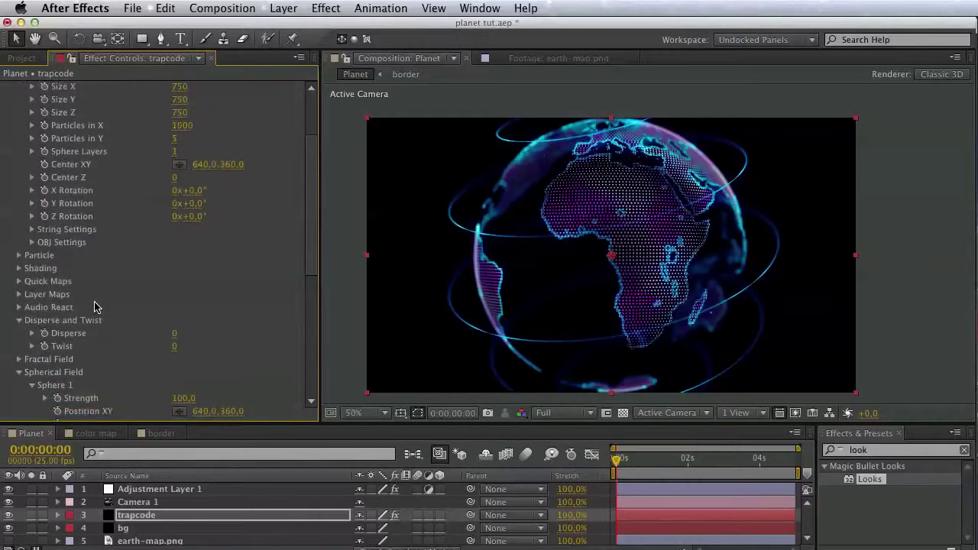
{"action": "scroll", "coordinate": [94, 306], "scroll_direction": "down", "scroll_amount": 3}
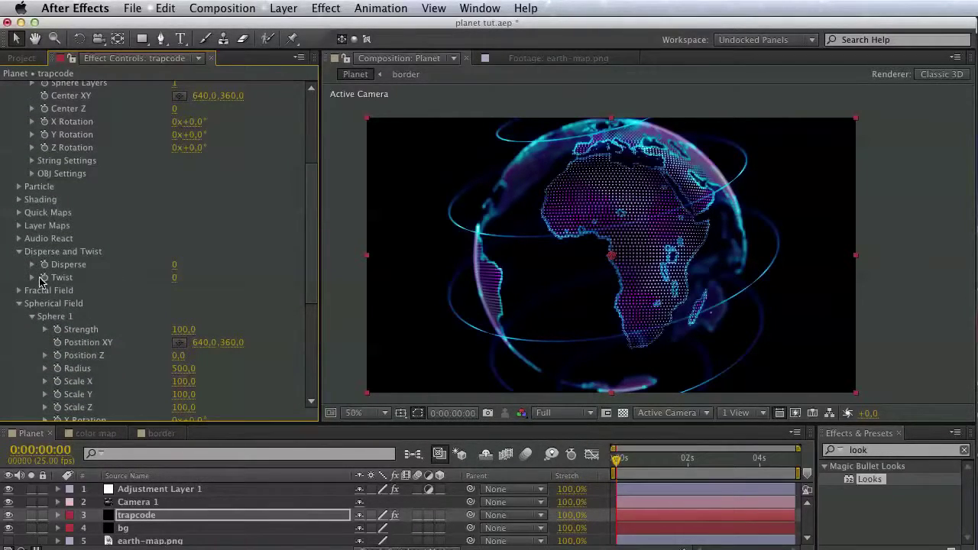
{"action": "left_click", "coordinate": [32, 278]}
{"action": "left_click_drag", "start_coordinate": [181, 304], "coordinate": [275, 300]}
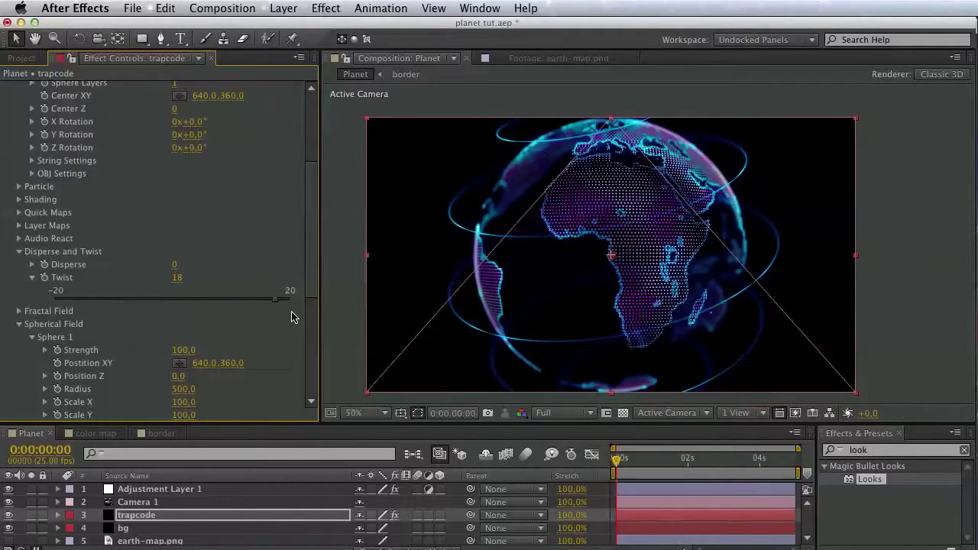
{"action": "left_click", "coordinate": [250, 300]}
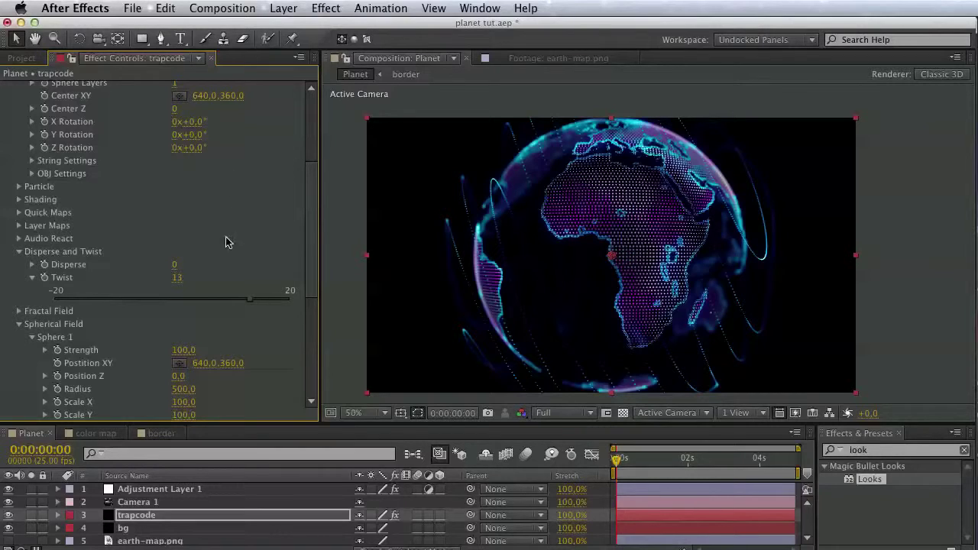
Try 3 for ring 2's Particles in Y, and settle on 2
{"action": "scroll", "coordinate": [227, 242], "scroll_direction": "up", "scroll_amount": 6}
{"action": "left_click", "coordinate": [176, 230]}
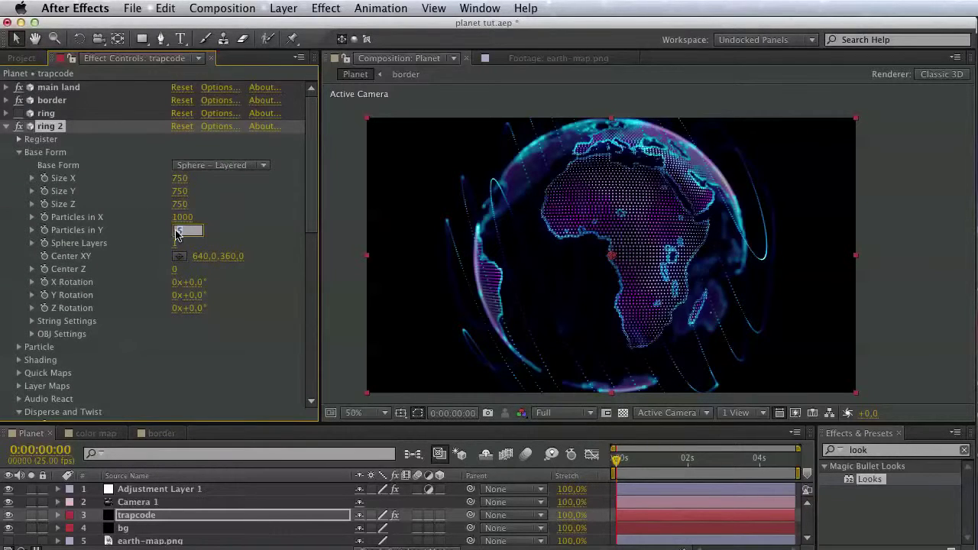
{"action": "key", "text": "Return"}
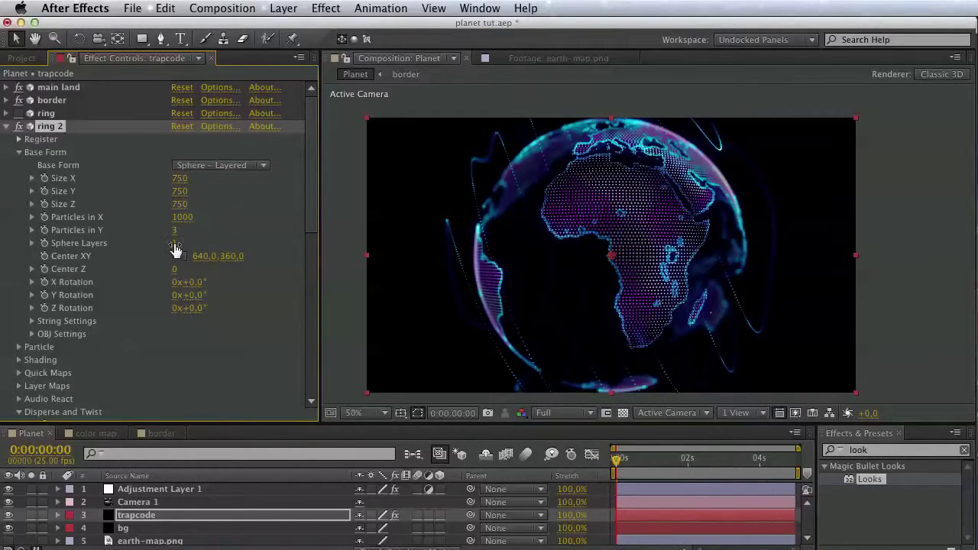
{"action": "left_click", "coordinate": [176, 232]}
{"action": "type", "text": "2"}
{"action": "key", "text": "Return"}
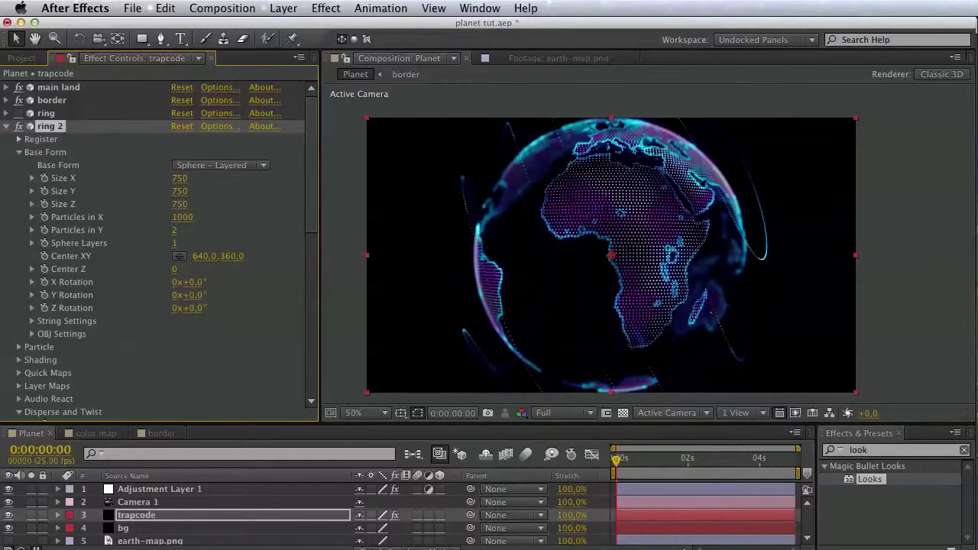
Set Size X, Size Y and Size Z of ring 2's Base Form to 700
{"action": "scroll", "coordinate": [571, 240], "scroll_direction": "up", "scroll_amount": 2}
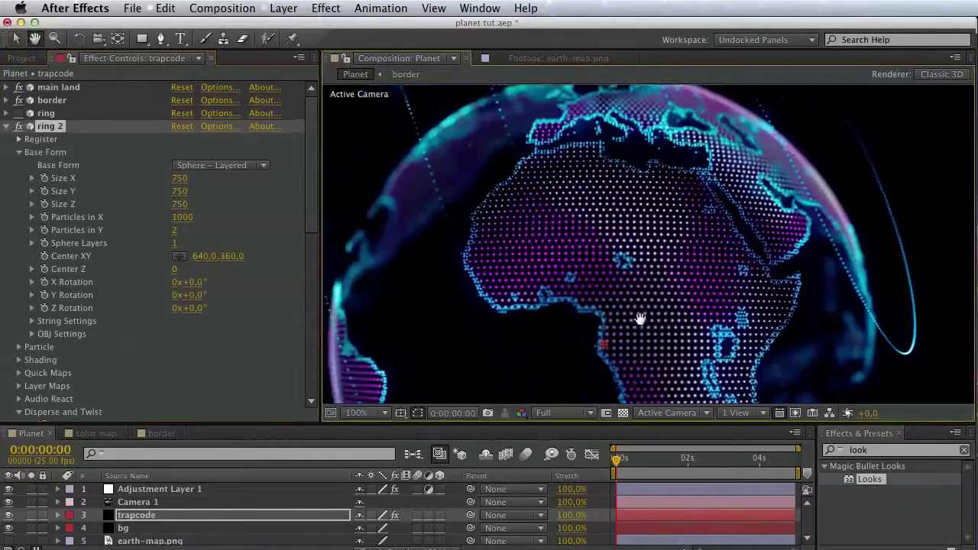
{"action": "left_click", "coordinate": [181, 179]}
{"action": "type", "text": "700"}
{"action": "key", "text": "Return"}
{"action": "left_click", "coordinate": [180, 192]}
{"action": "type", "text": "7"}
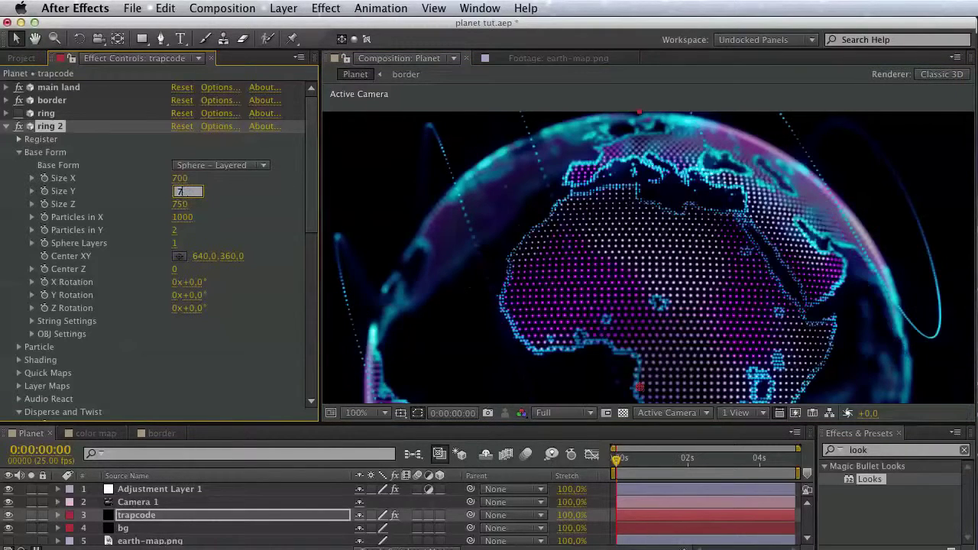
{"action": "left_click", "coordinate": [181, 204]}
{"action": "type", "text": "700"}
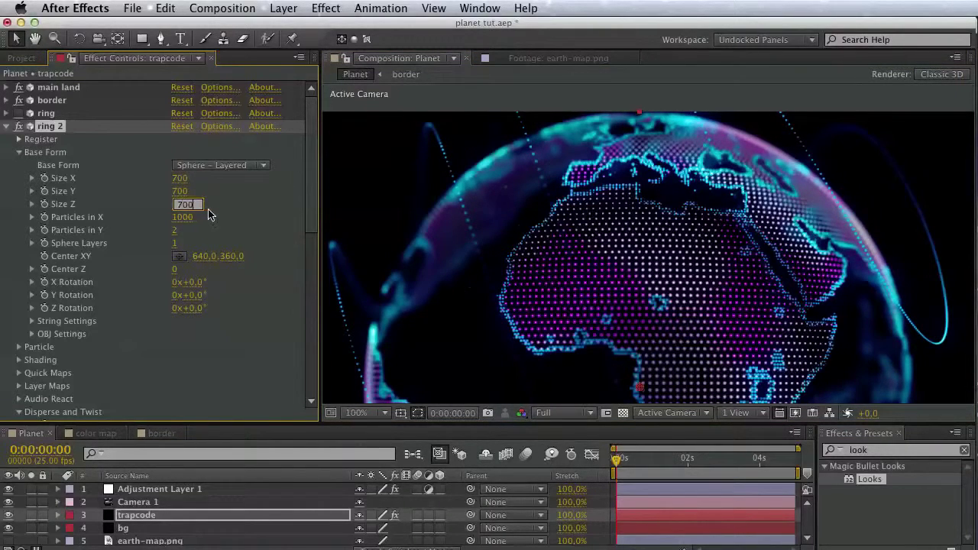
{"action": "key", "text": "Return"}
Set the Strength of Sphere 1 in ring 2's Spherical Field to 0
{"action": "key", "text": "space"}
{"action": "left_click_drag", "start_coordinate": [703, 246], "coordinate": [725, 123]}
{"action": "scroll", "coordinate": [240, 336], "scroll_direction": "down", "scroll_amount": 8}
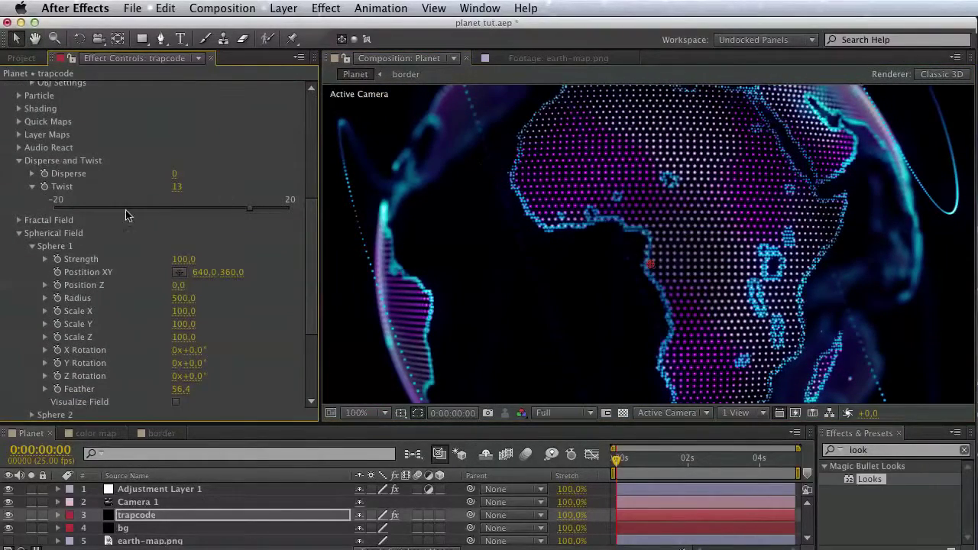
{"action": "scroll", "coordinate": [27, 245], "scroll_direction": "down", "scroll_amount": 3}
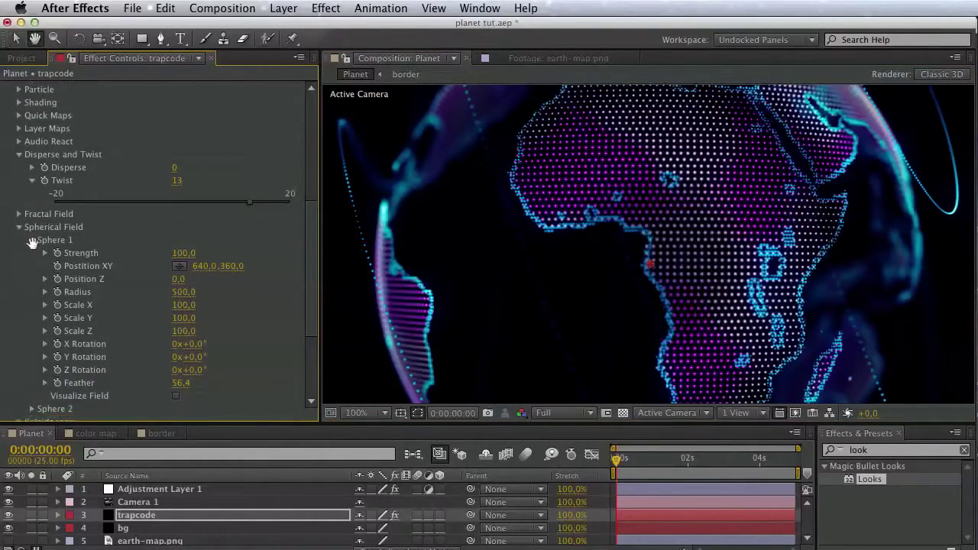
{"action": "left_click", "coordinate": [184, 227]}
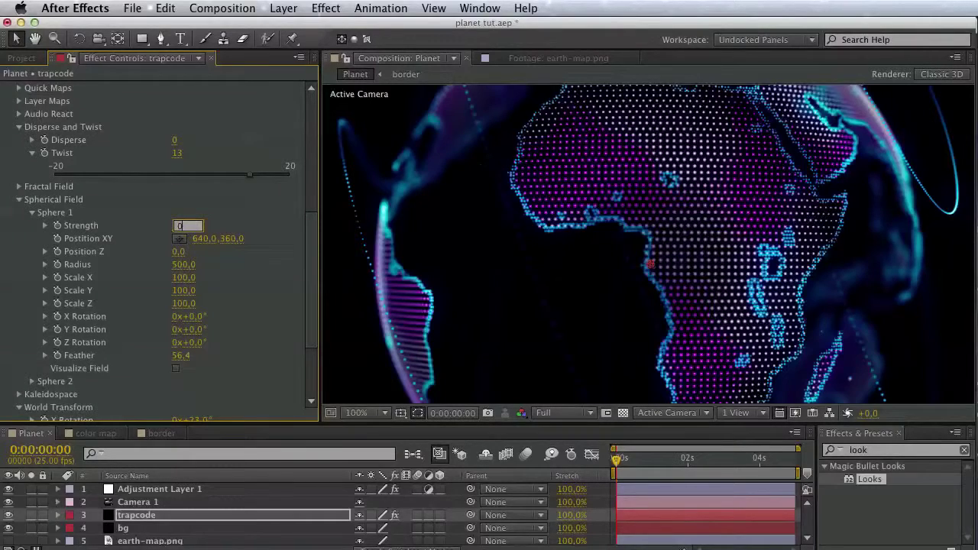
{"action": "type", "text": "0"}
{"action": "key", "text": "Return"}
{"action": "key", "text": "space"}
{"action": "left_click_drag", "start_coordinate": [549, 312], "coordinate": [481, 286]}
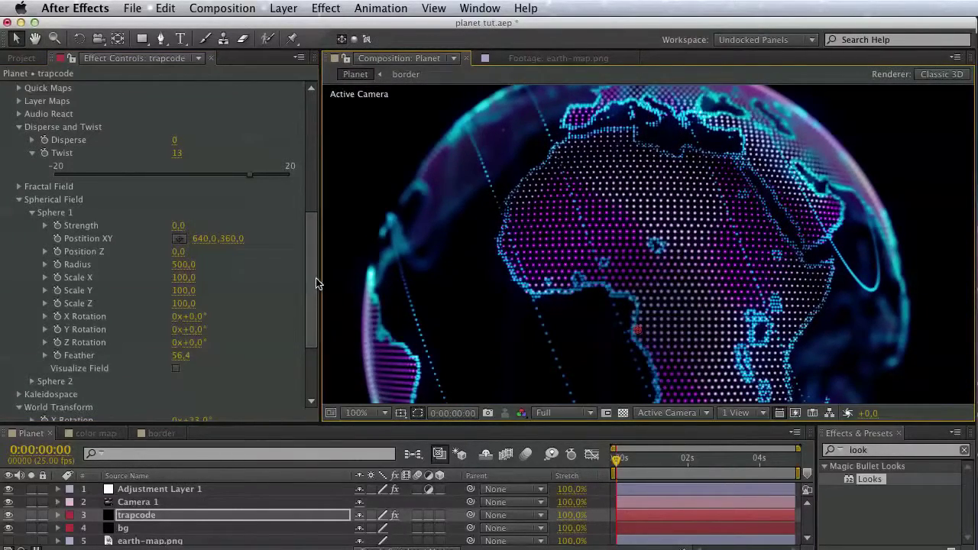
Set Size X, Size Y and Size Z of ring 2's Base Form to 730
{"action": "left_click_drag", "start_coordinate": [313, 280], "coordinate": [313, 125]}
{"action": "left_click", "coordinate": [183, 177]}
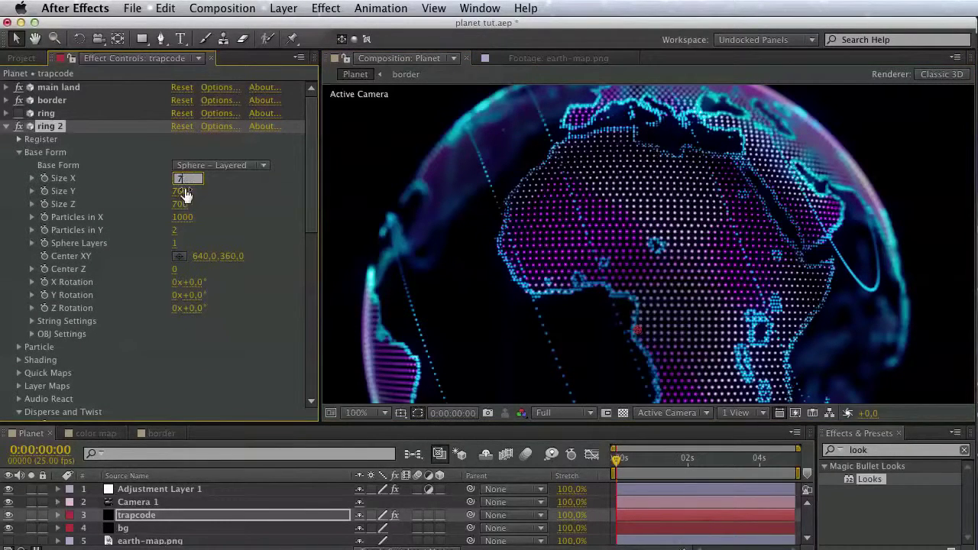
{"action": "type", "text": "730"}
{"action": "key", "text": "Tab"}
{"action": "type", "text": "730"}
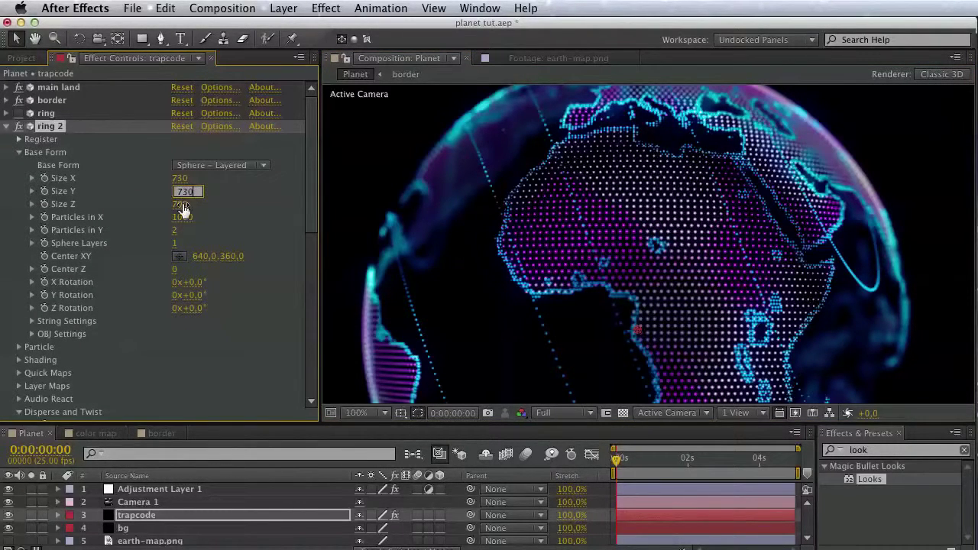
{"action": "key", "text": "Tab"}
{"action": "type", "text": "73"}
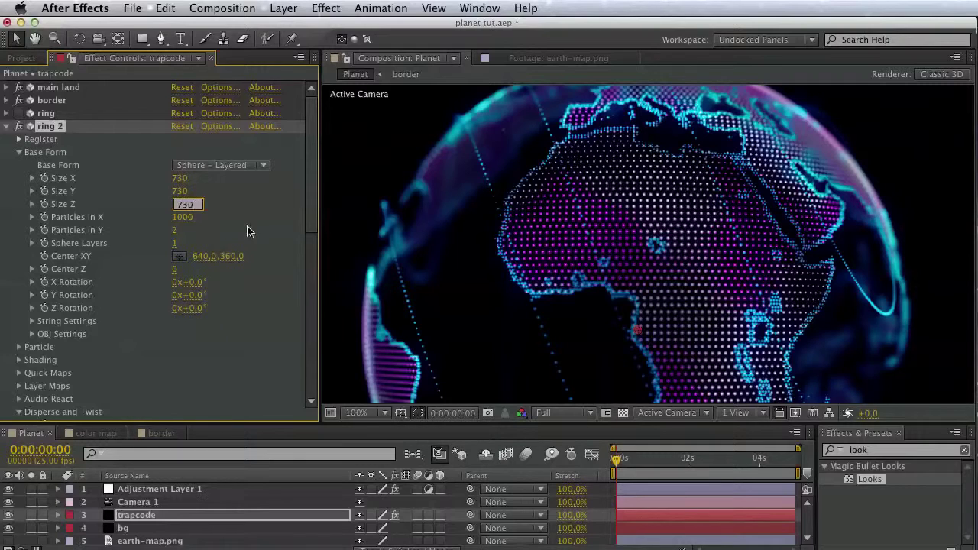
{"action": "key", "text": "Return"}
Set ring 2's Particles in X to 2000
{"action": "left_click", "coordinate": [183, 218]}
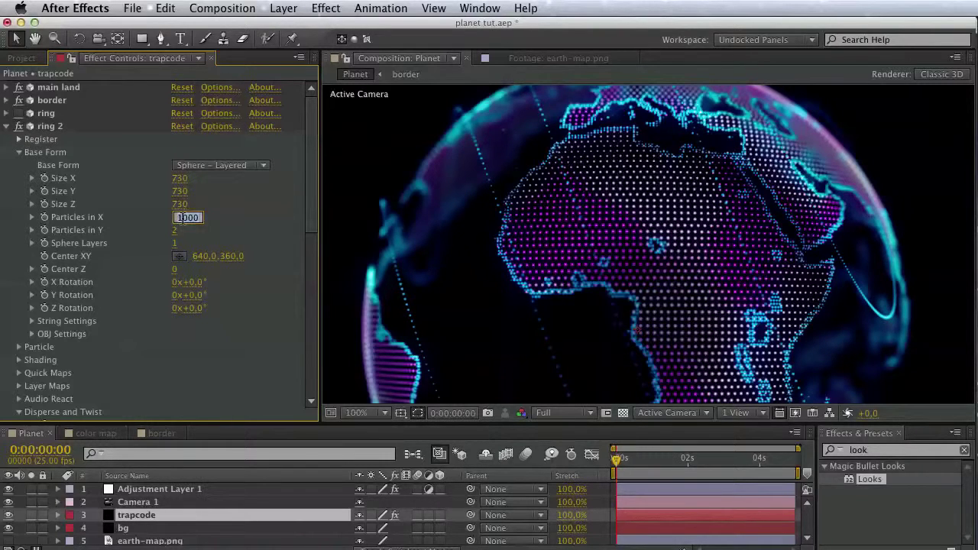
{"action": "type", "text": "2000"}
{"action": "key", "text": "Return"}
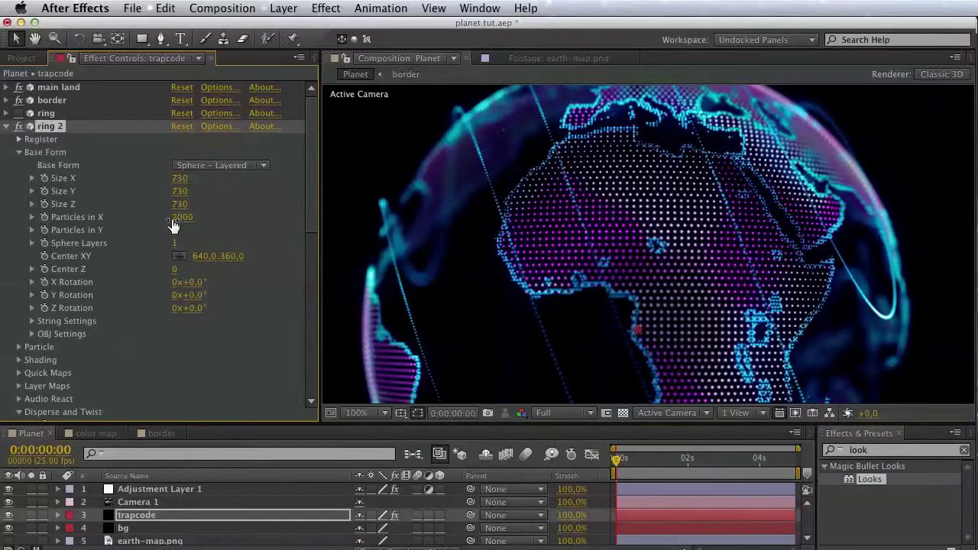
Set ring 2's Particles in X to 3000 and check the denser ring lines over the planet
{"action": "left_click", "coordinate": [192, 219]}
{"action": "left_click", "coordinate": [243, 225]}
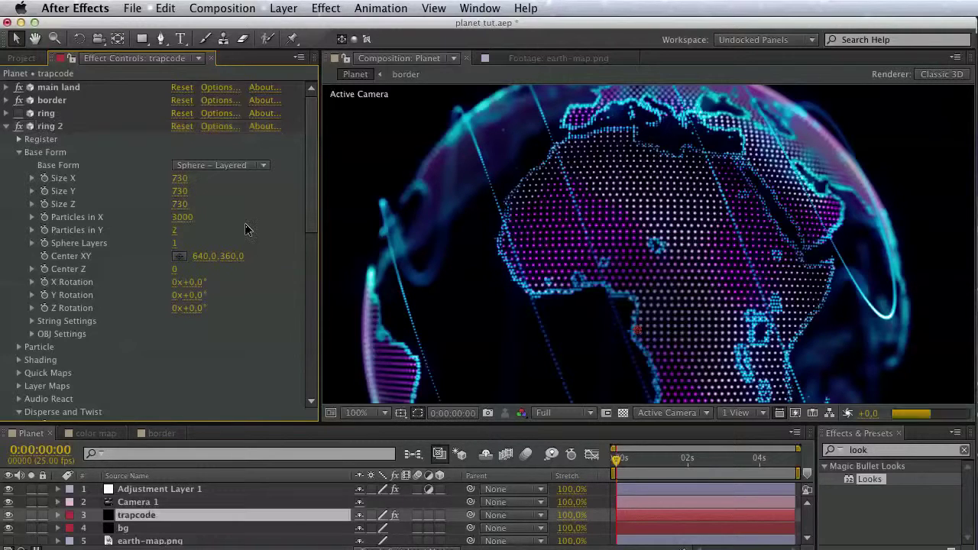
{"action": "key", "text": "space"}
{"action": "left_click_drag", "start_coordinate": [523, 242], "coordinate": [526, 191]}
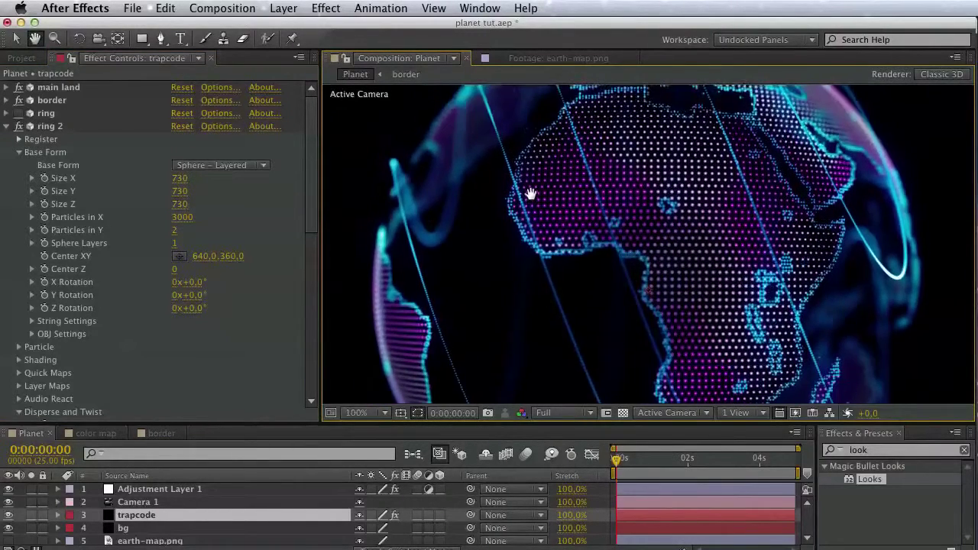
{"action": "key", "text": "v"}
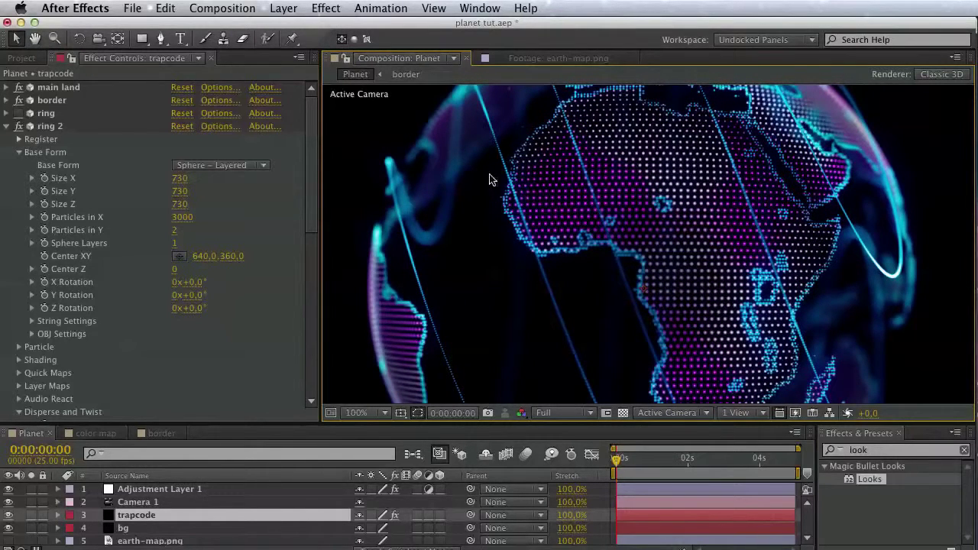
Set ring 2's Particles in Y to 3 and inspect the rings around the globe
{"action": "left_click", "coordinate": [177, 231]}
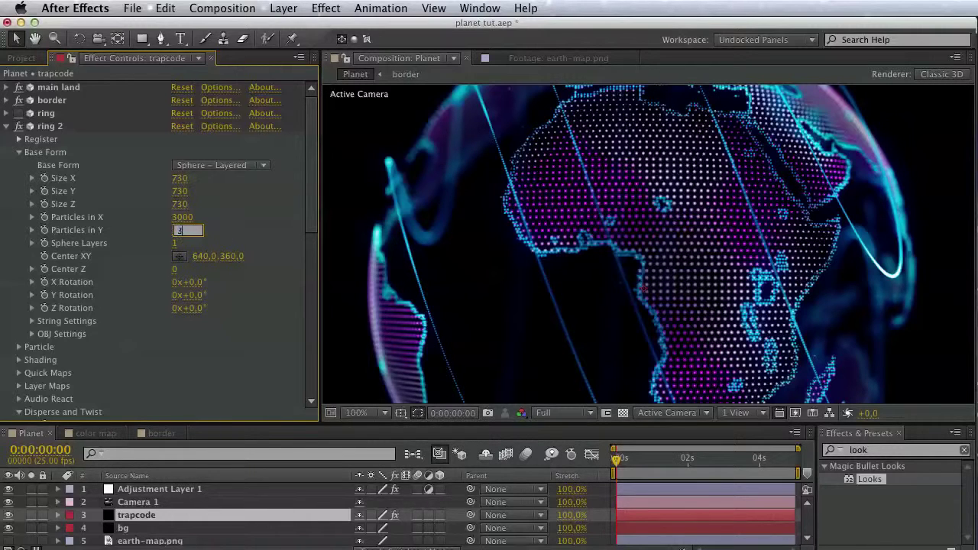
{"action": "key", "text": "Return"}
{"action": "key", "text": "h"}
{"action": "left_click_drag", "start_coordinate": [570, 230], "coordinate": [597, 248]}
{"action": "key", "text": "v"}
Set ring 2's Particles in Y to 1
{"action": "left_click", "coordinate": [176, 231]}
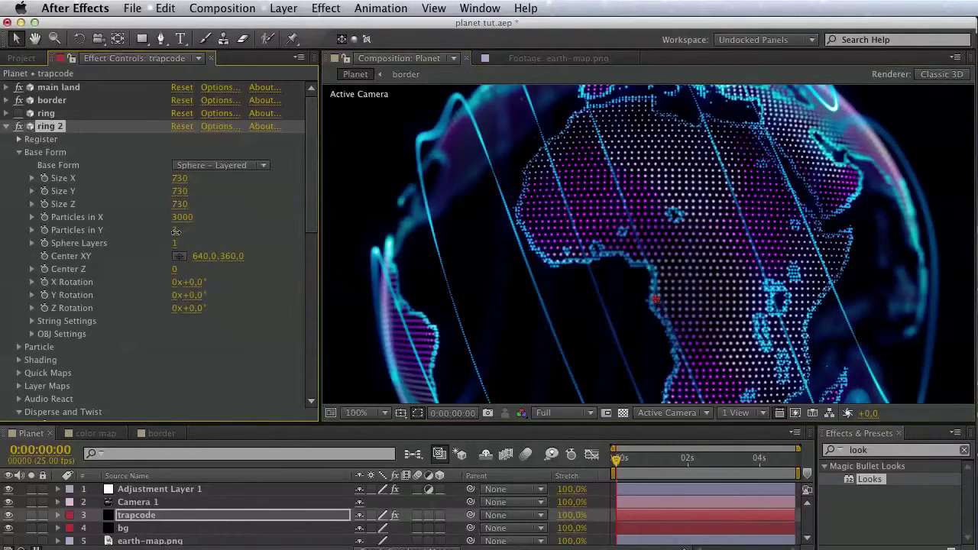
{"action": "type", "text": "1"}
{"action": "key", "text": "Return"}
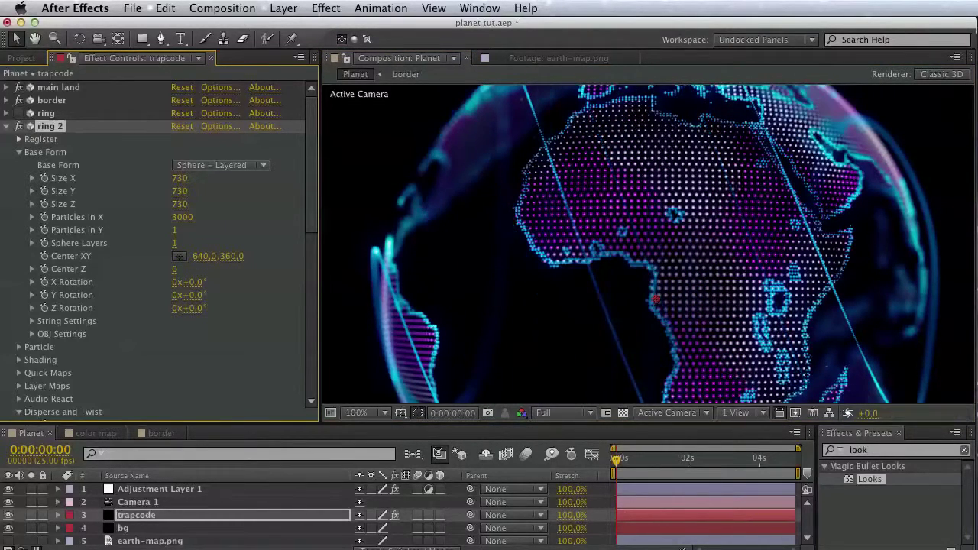
{"action": "key", "text": "h"}
{"action": "left_click_drag", "start_coordinate": [622, 299], "coordinate": [593, 122]}
{"action": "key", "text": "v"}
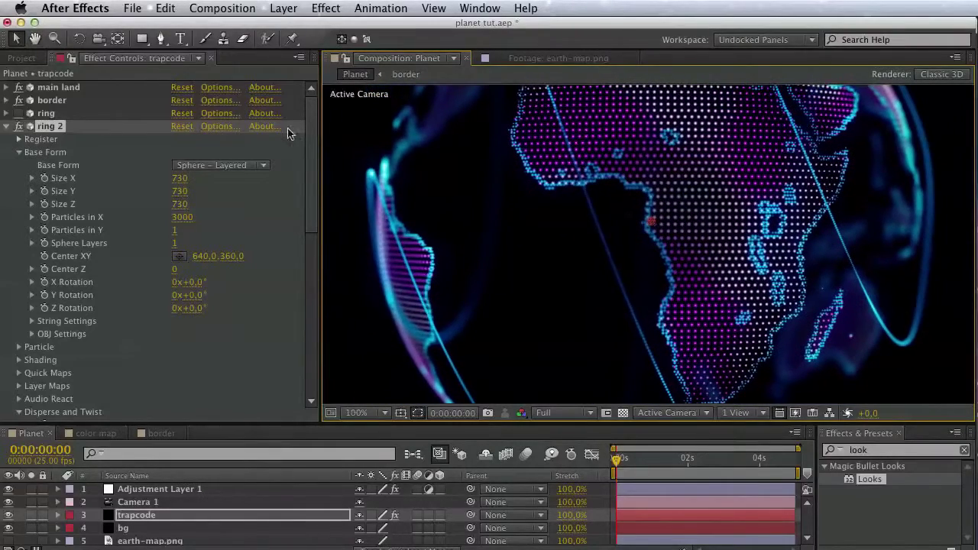
Turn the original ring effect back on and collapse ring 2's settings
{"action": "left_click", "coordinate": [16, 124]}
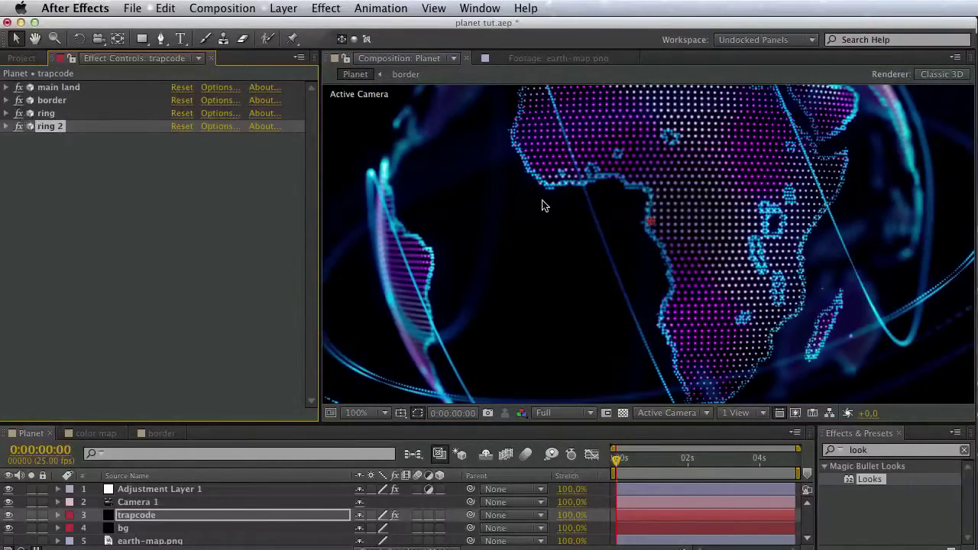
{"action": "key", "text": "h"}
{"action": "left_click_drag", "start_coordinate": [542, 205], "coordinate": [541, 298]}
{"action": "key", "text": "v"}
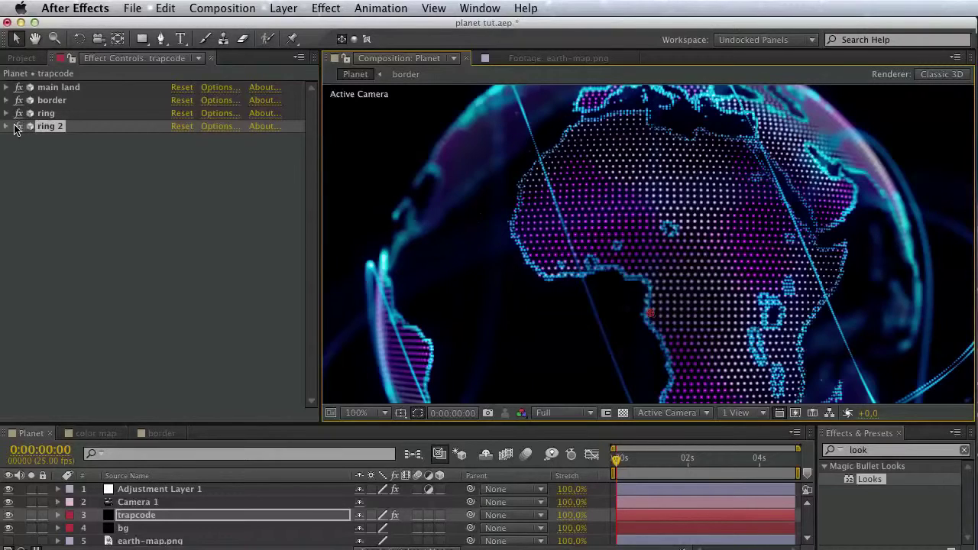
Change ring 2's particle Color to pink and save the project
{"action": "left_click", "coordinate": [7, 127]}
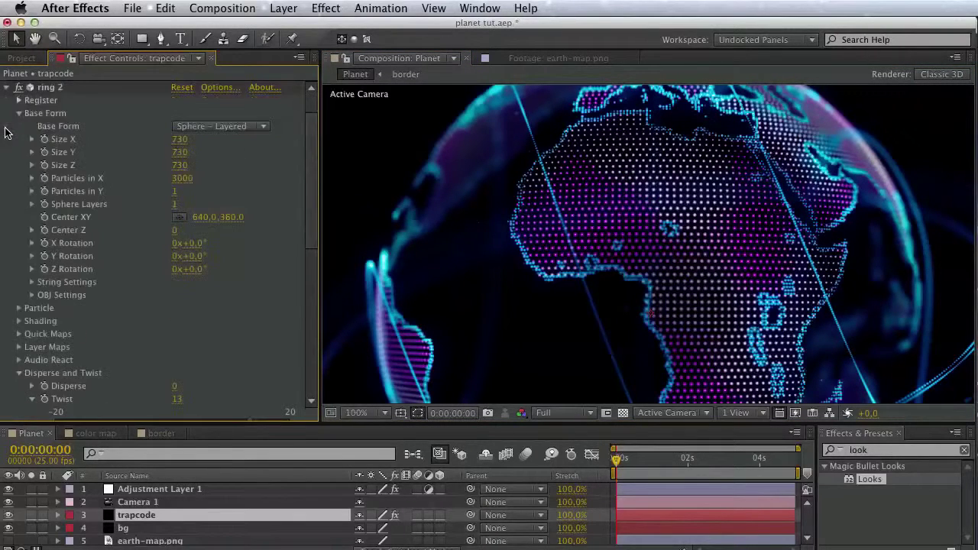
{"action": "scroll", "coordinate": [216, 247], "scroll_direction": "down", "scroll_amount": 5}
{"action": "scroll", "coordinate": [79, 200], "scroll_direction": "up", "scroll_amount": 2}
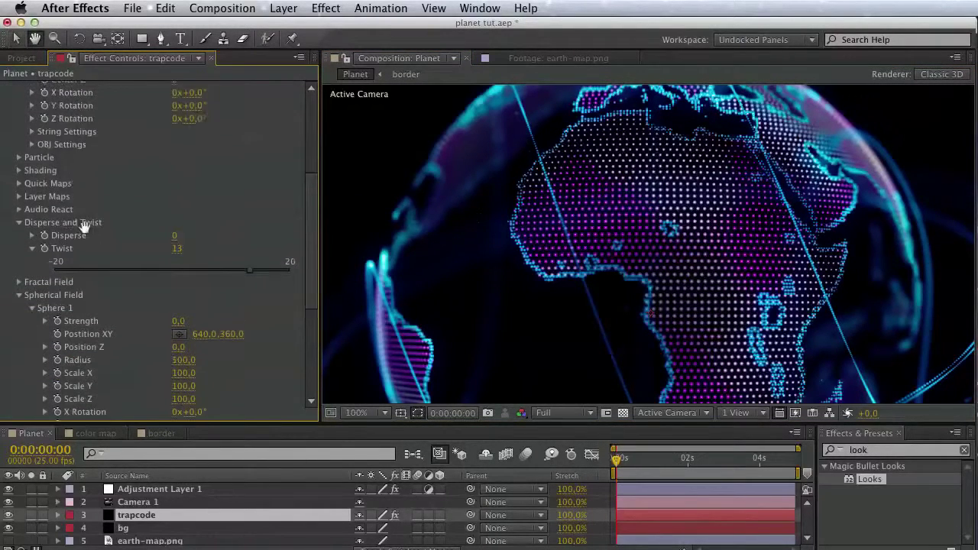
{"action": "left_click", "coordinate": [18, 226]}
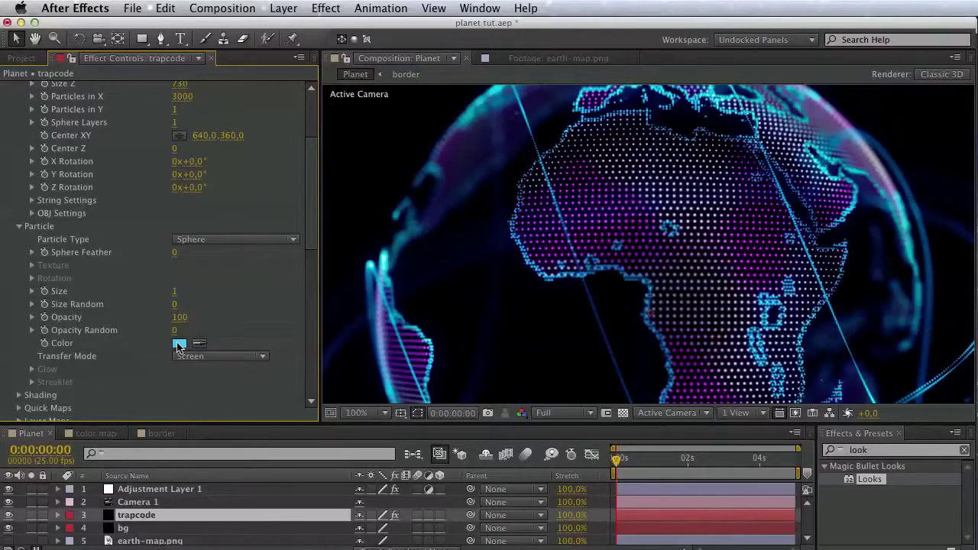
{"action": "left_click", "coordinate": [178, 345]}
{"action": "left_click", "coordinate": [843, 424]}
{"action": "left_click", "coordinate": [829, 445]}
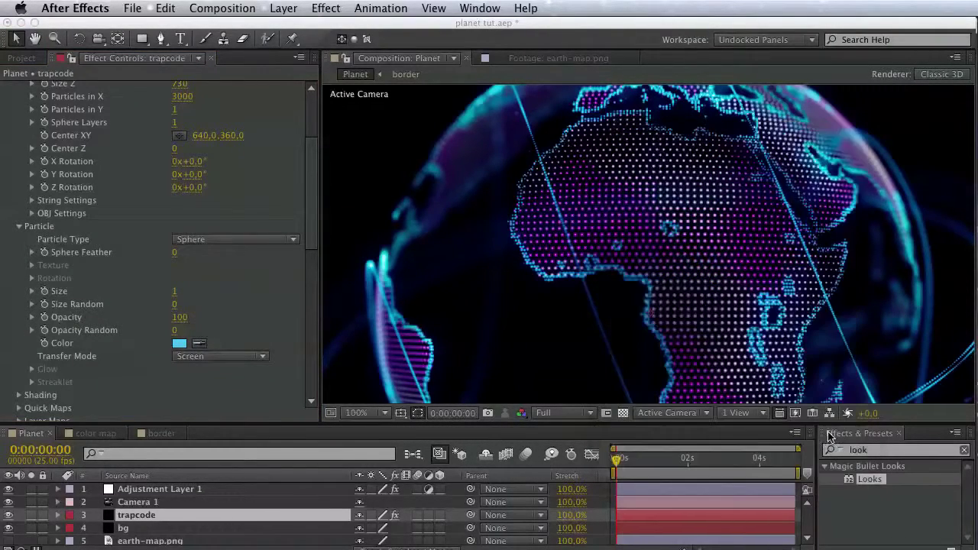
{"action": "key", "text": "space"}
{"action": "left_click_drag", "start_coordinate": [758, 339], "coordinate": [717, 330]}
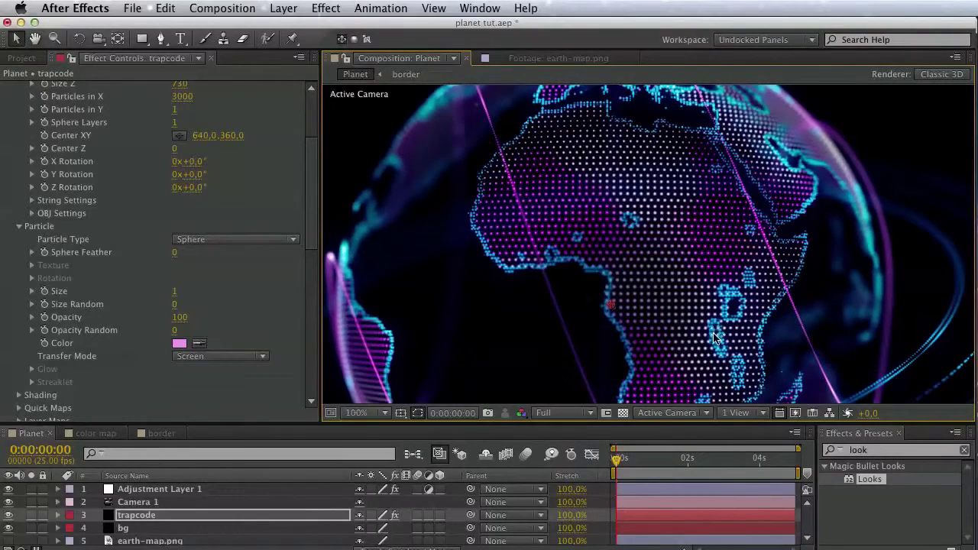
{"action": "key", "text": "super+s"}
Collapse ring 2's settings and duplicate the main land effect on the trapcode layer
{"action": "scroll", "coordinate": [133, 268], "scroll_direction": "up", "scroll_amount": 5}
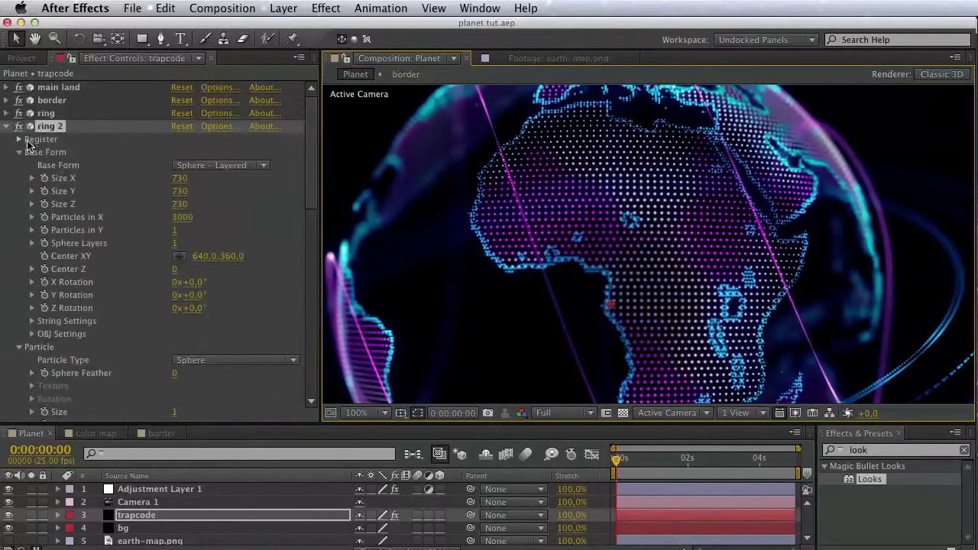
{"action": "left_click", "coordinate": [6, 126]}
{"action": "left_click", "coordinate": [51, 89]}
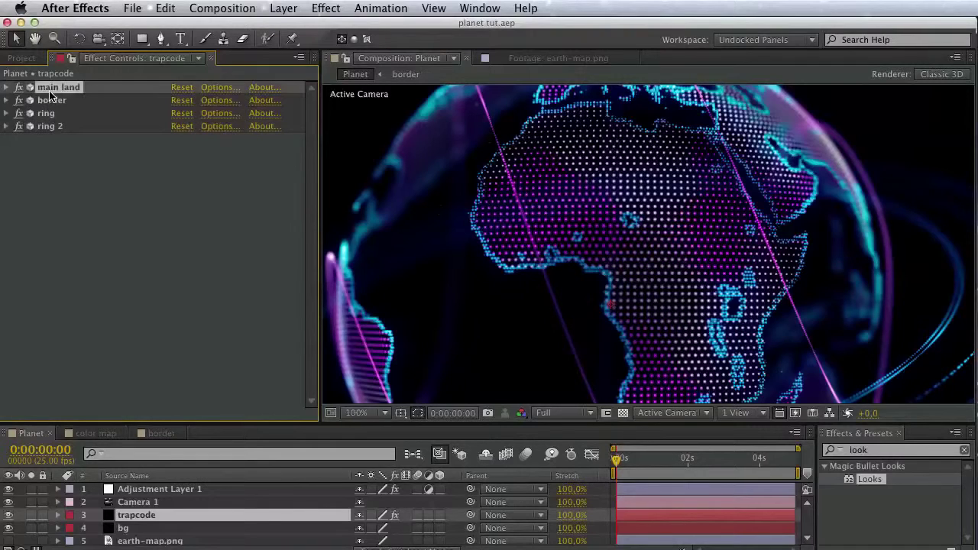
{"action": "left_click", "coordinate": [54, 188]}
{"action": "left_click", "coordinate": [45, 100]}
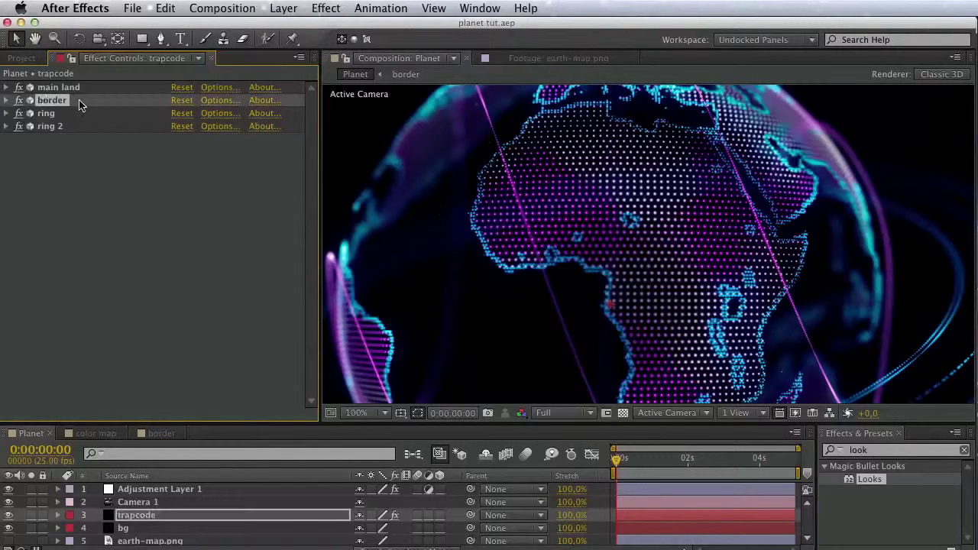
{"action": "left_click", "coordinate": [55, 87]}
{"action": "left_click", "coordinate": [165, 7]}
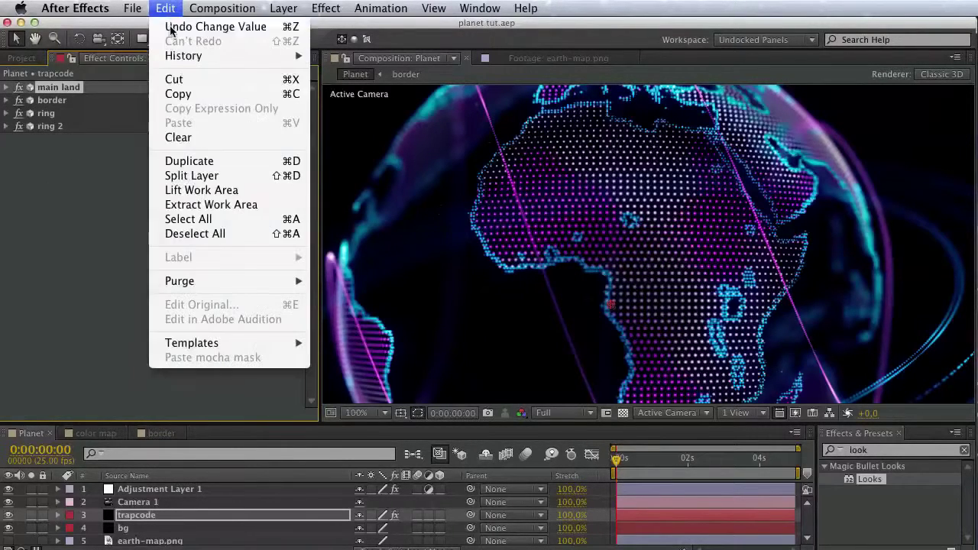
{"action": "left_click", "coordinate": [178, 160]}
Move the duplicated main land effect below ring 2 and rename it land 2
{"action": "left_click", "coordinate": [9, 101]}
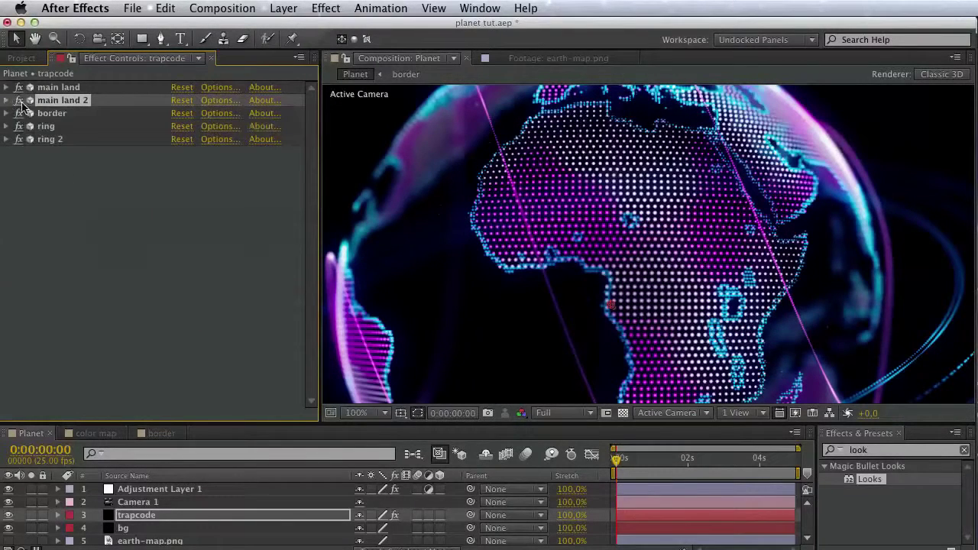
{"action": "left_click_drag", "start_coordinate": [61, 101], "coordinate": [53, 158]}
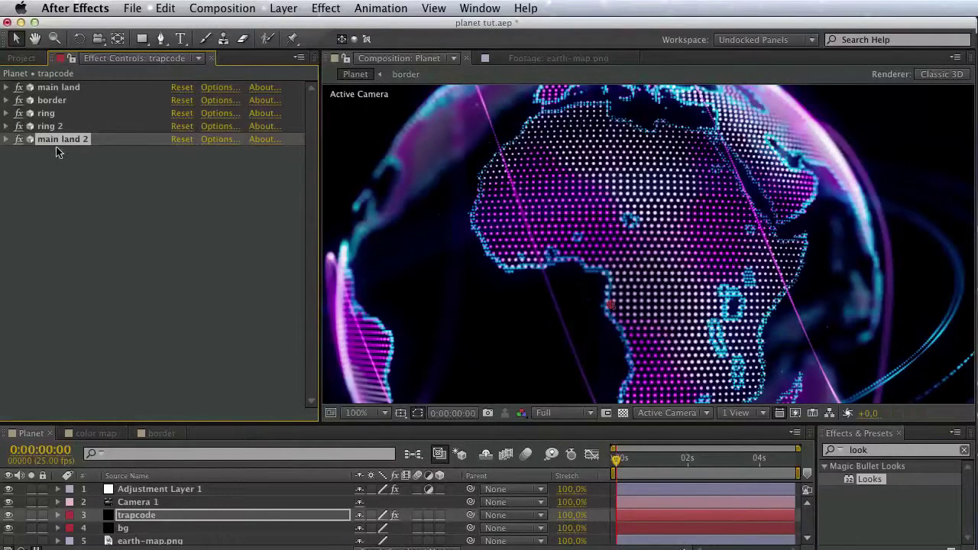
{"action": "key", "text": "Return"}
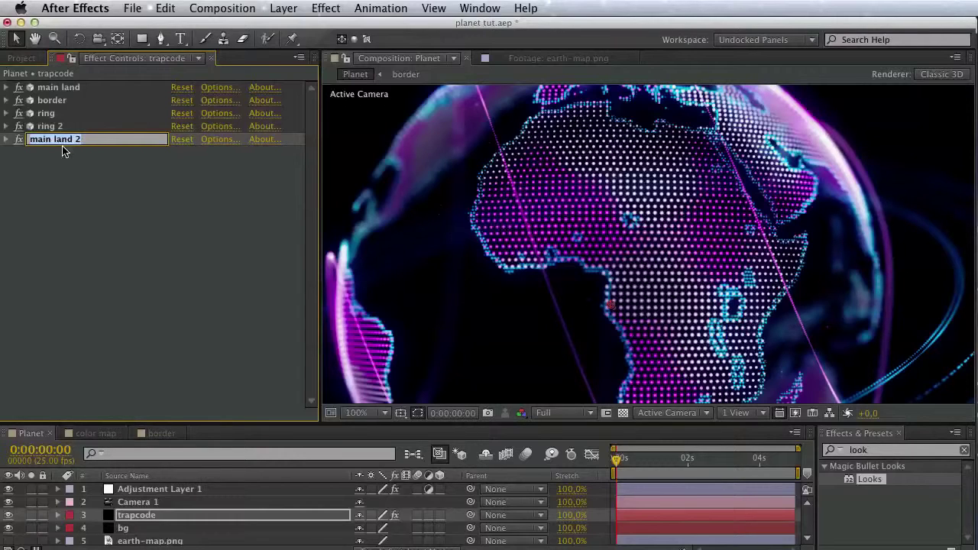
{"action": "type", "text": "la"}
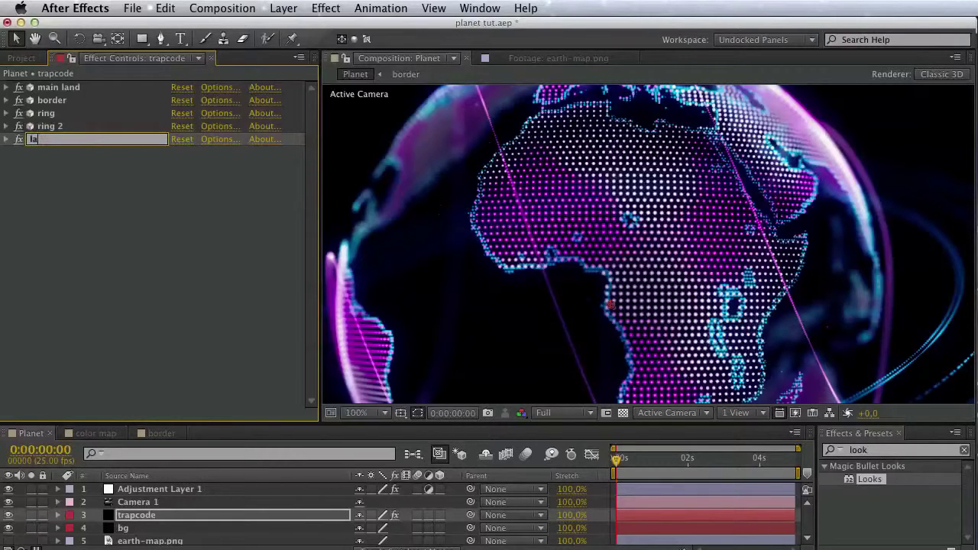
{"action": "type", "text": "nd 2"}
{"action": "key", "text": "Return"}
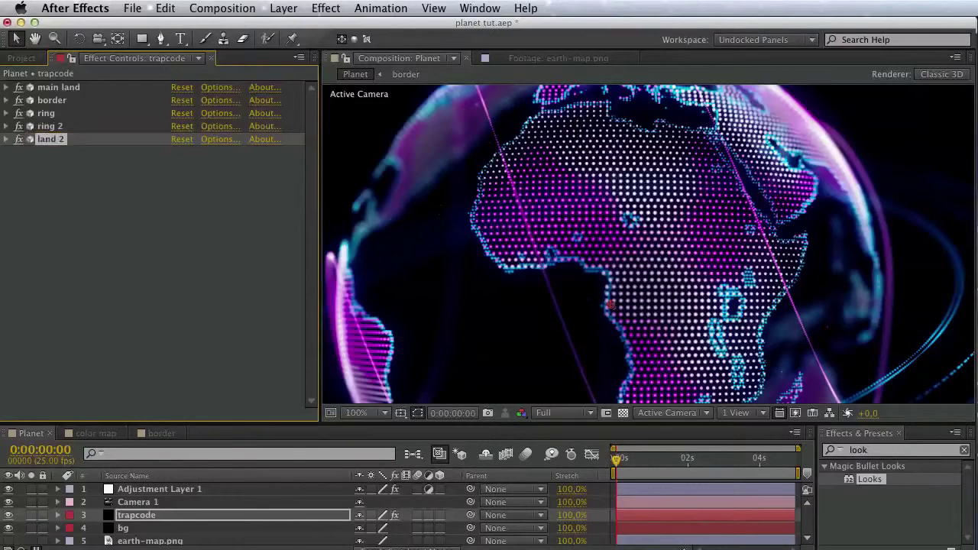
Set land 2's Base Form Size X and Size Y to 1000 and Size Z to 100, and check the whole composition
{"action": "left_click", "coordinate": [7, 139]}
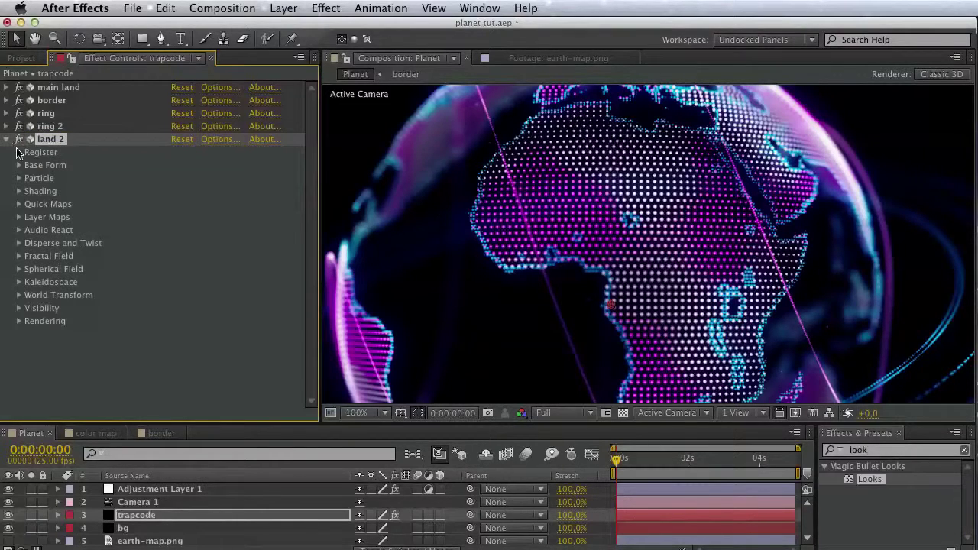
{"action": "left_click", "coordinate": [19, 166]}
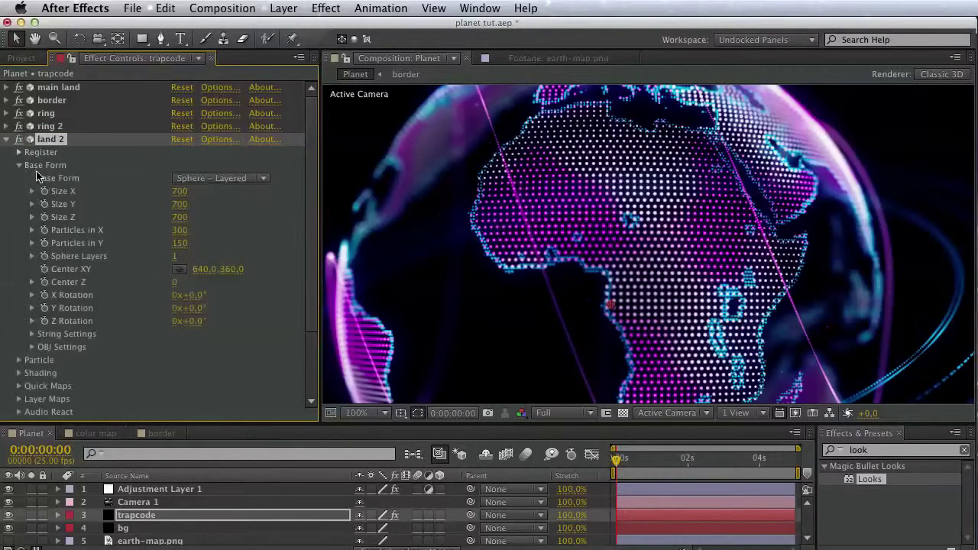
{"action": "left_click", "coordinate": [181, 191]}
{"action": "type", "text": "1000"}
{"action": "left_click", "coordinate": [182, 205]}
{"action": "type", "text": "1000"}
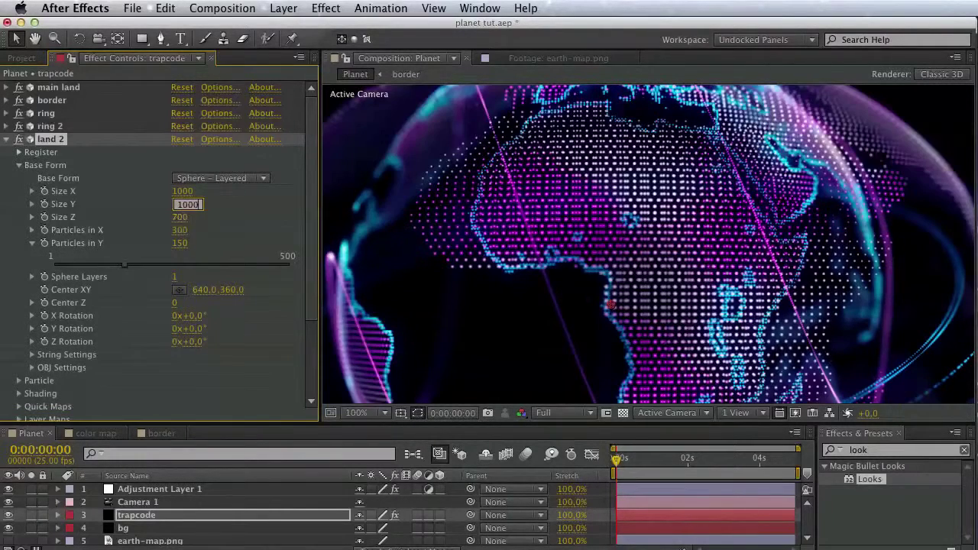
{"action": "left_click", "coordinate": [180, 218]}
{"action": "left_click", "coordinate": [180, 217]}
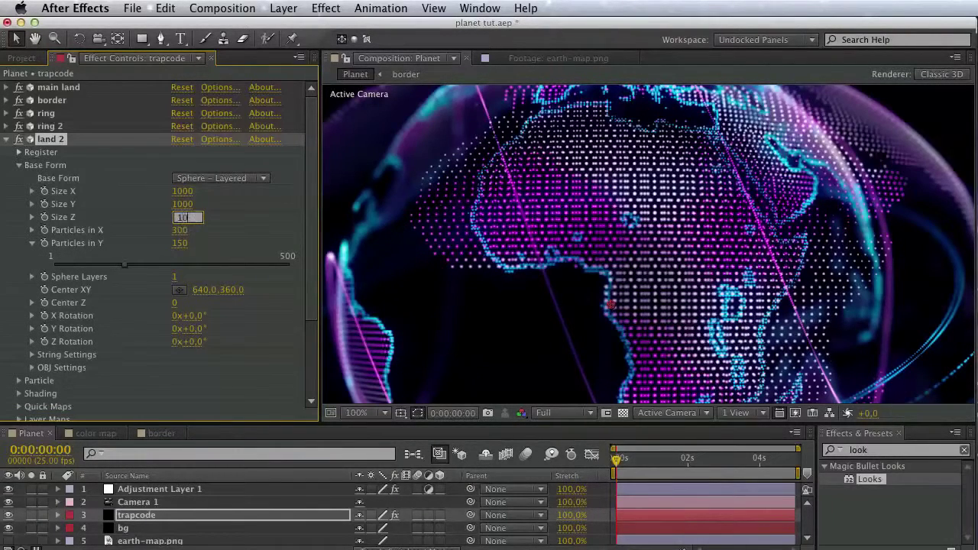
{"action": "type", "text": "100"}
{"action": "key", "text": "Return"}
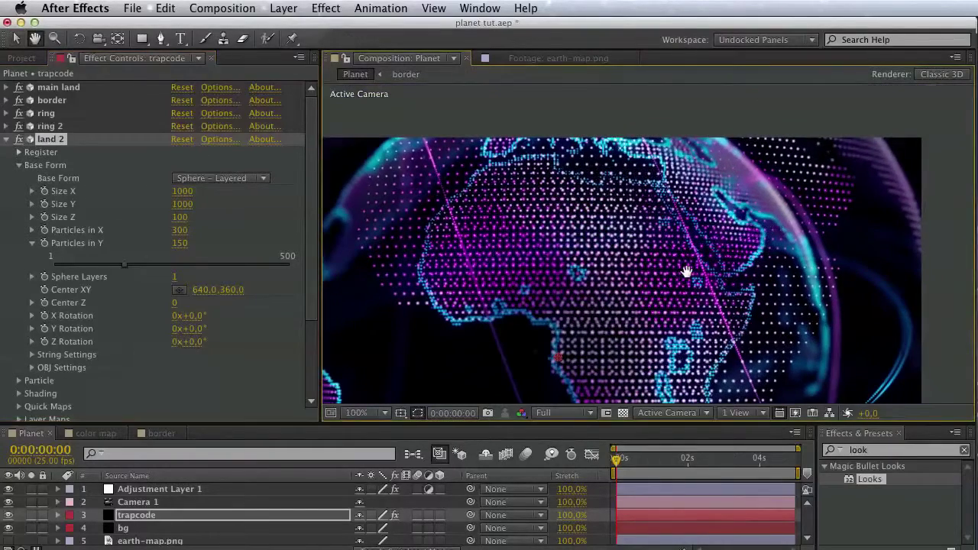
{"action": "scroll", "coordinate": [704, 265], "scroll_direction": "down", "scroll_amount": 2}
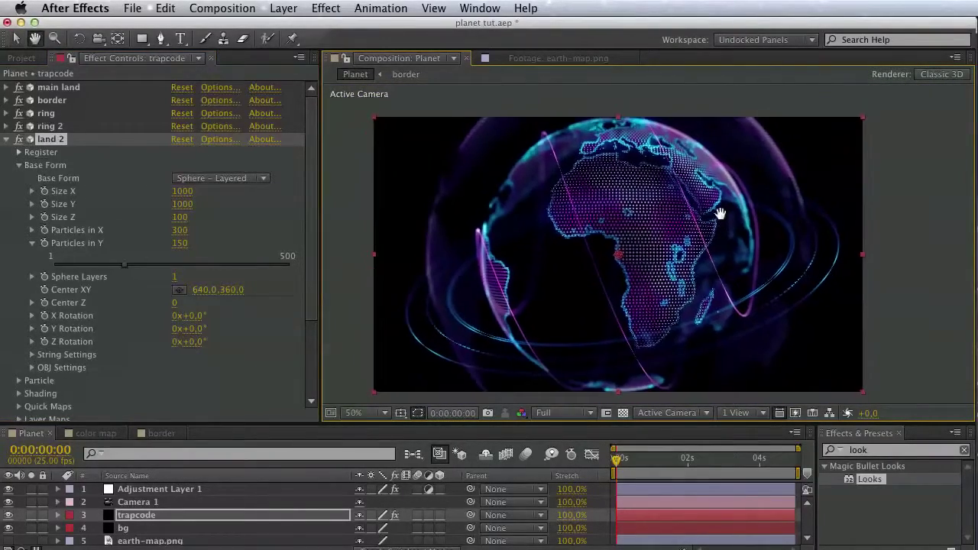
{"action": "left_click_drag", "start_coordinate": [703, 262], "coordinate": [722, 190]}
Set Size X, Size Y and Size Z of land 2's Base Form to 1200
{"action": "left_click", "coordinate": [184, 192]}
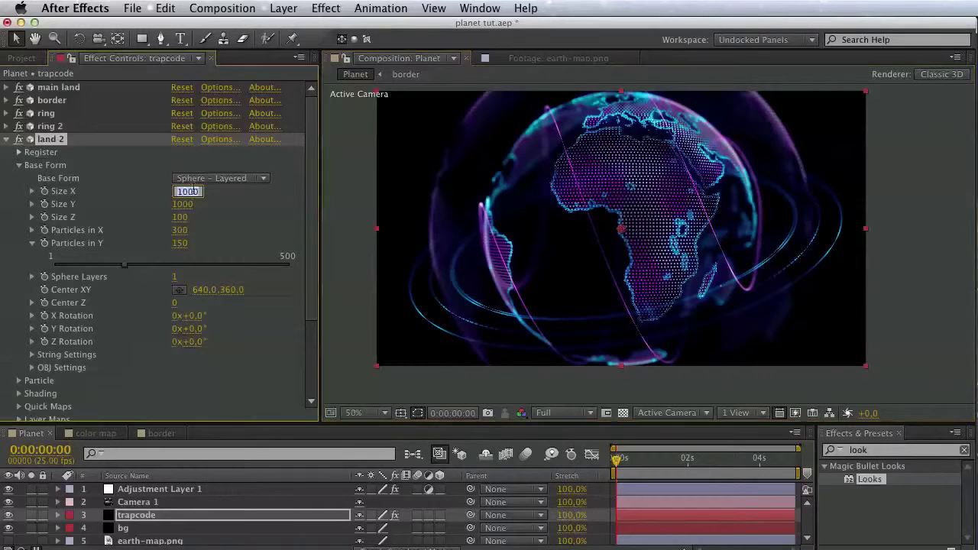
{"action": "type", "text": "1200"}
{"action": "left_click", "coordinate": [186, 205]}
{"action": "type", "text": "1200"}
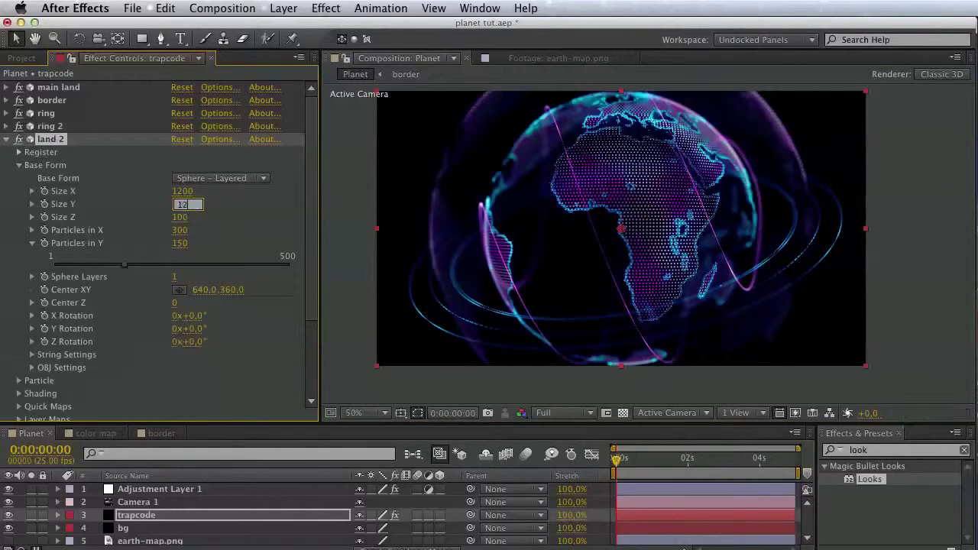
{"action": "key", "text": "Return"}
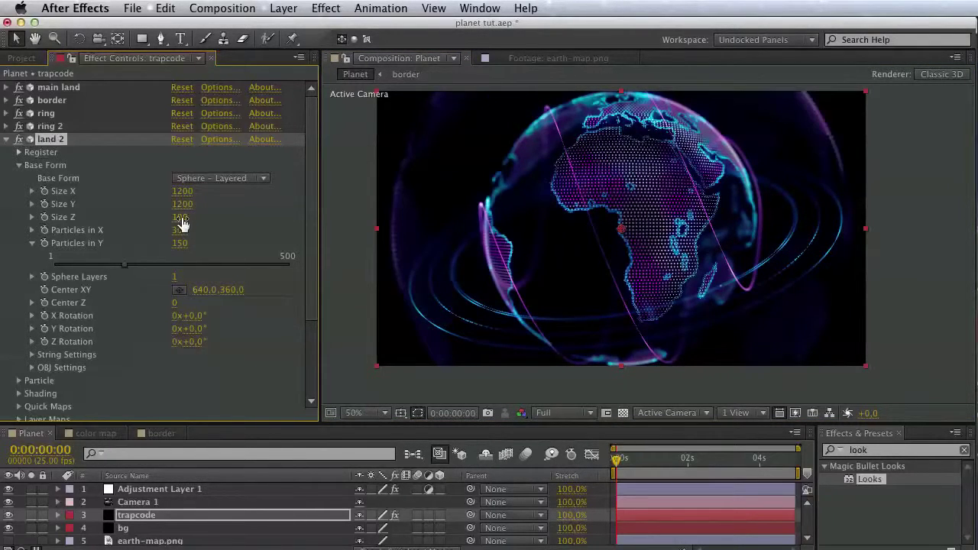
{"action": "left_click", "coordinate": [181, 218]}
{"action": "type", "text": "120"}
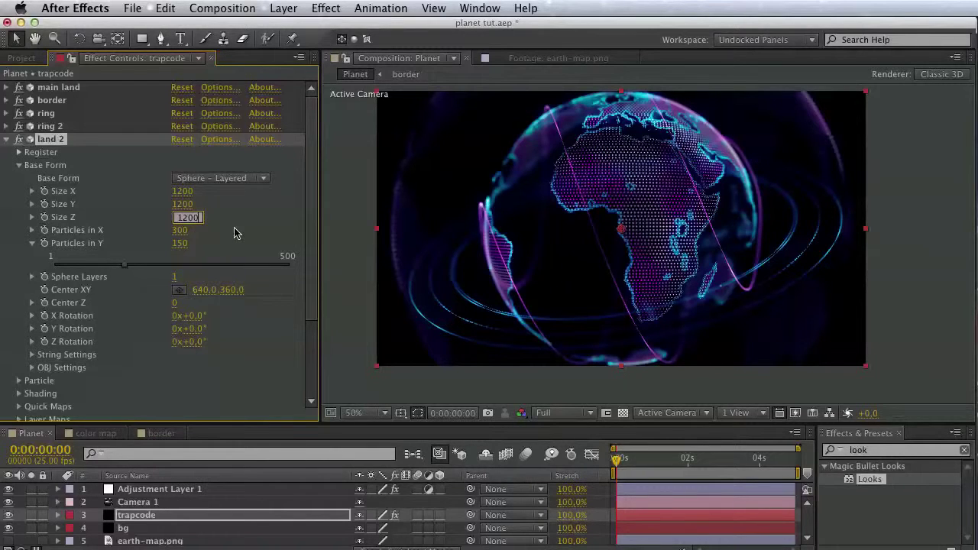
{"action": "key", "text": "Return"}
{"action": "key", "text": "space"}
{"action": "mouse_move", "coordinate": [567, 220]}
{"action": "left_mouse_down"}
{"action": "mouse_move", "coordinate": [572, 230]}
{"action": "mouse_move", "coordinate": [572, 217]}
{"action": "left_mouse_up"}
{"action": "key", "text": "v"}
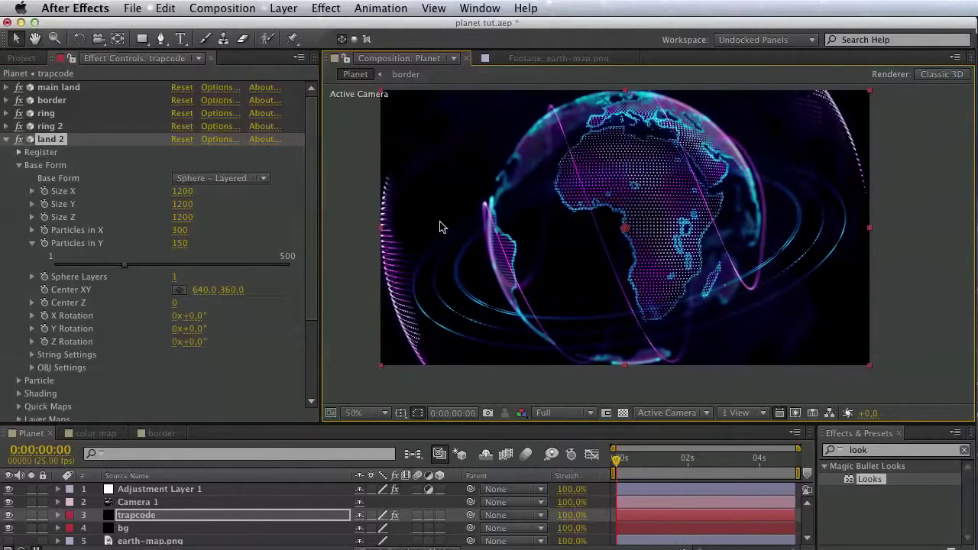
Reduce Camera 1's Zoom to about 1418.8 pixels and inspect the outer land shell up close
{"action": "left_click", "coordinate": [151, 503]}
{"action": "left_click", "coordinate": [58, 502]}
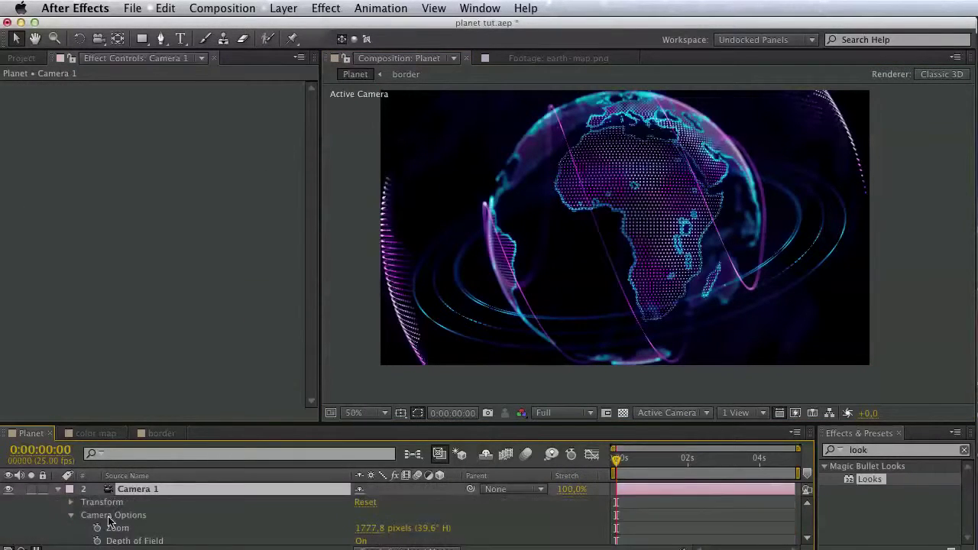
{"action": "scroll", "coordinate": [214, 524], "scroll_direction": "down", "scroll_amount": 3}
{"action": "left_click", "coordinate": [362, 510]}
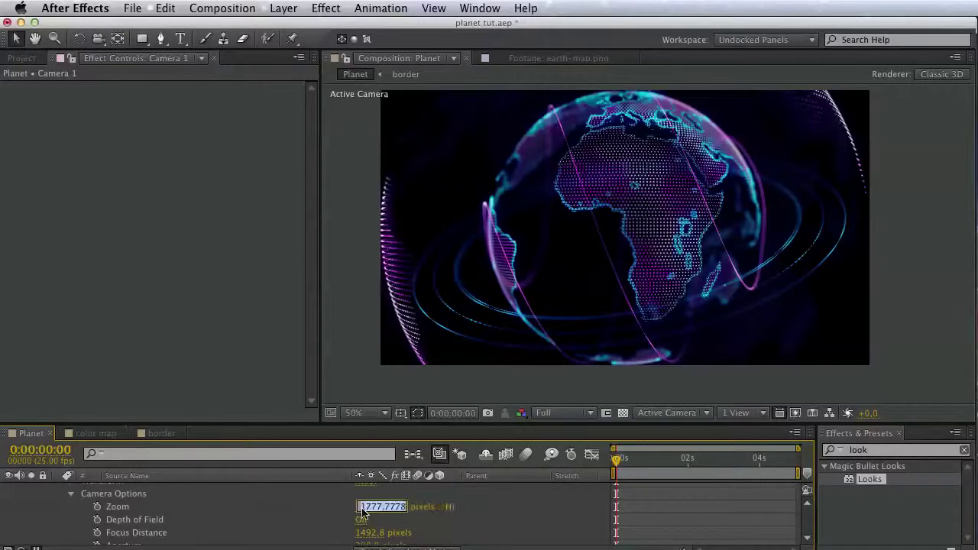
{"action": "left_click", "coordinate": [320, 507]}
{"action": "left_click_drag", "start_coordinate": [362, 509], "coordinate": [96, 495]}
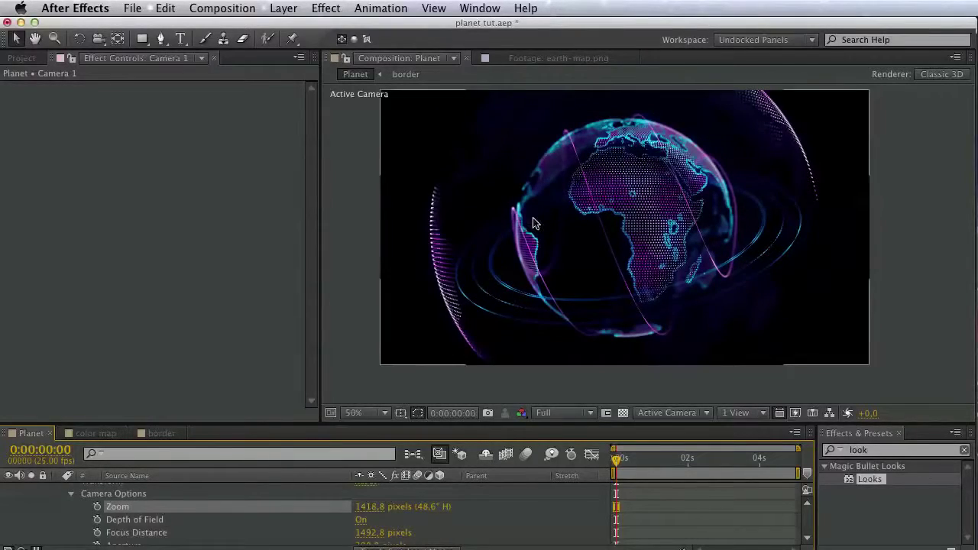
{"action": "left_click_drag", "start_coordinate": [535, 219], "coordinate": [717, 177]}
{"action": "scroll", "coordinate": [531, 256], "scroll_direction": "up", "scroll_amount": 1}
{"action": "key", "text": "v"}
{"action": "scroll", "coordinate": [127, 526], "scroll_direction": "up", "scroll_amount": 3}
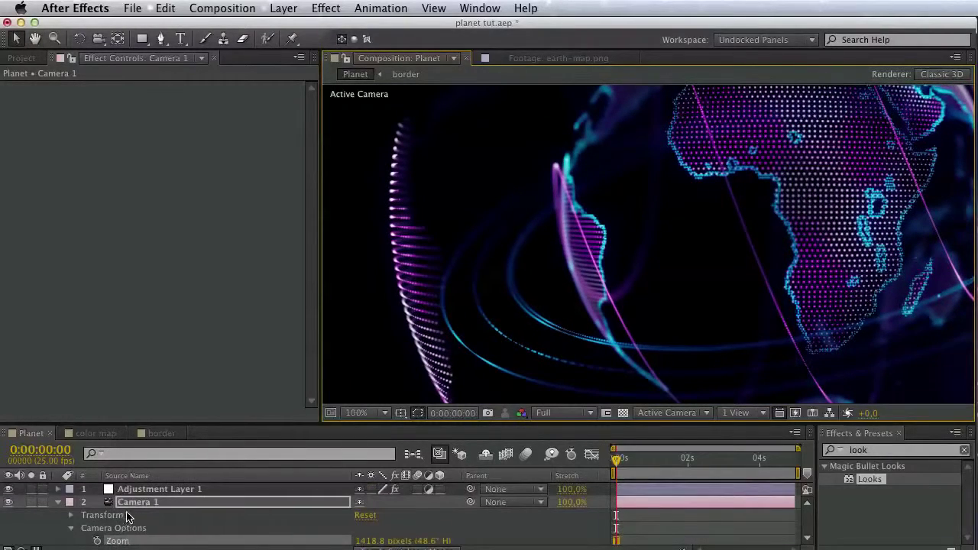
{"action": "left_click", "coordinate": [57, 503]}
Try the saved light blue swatch as the particle Color of the land 2 effect on the trapcode layer
{"action": "left_click", "coordinate": [119, 518]}
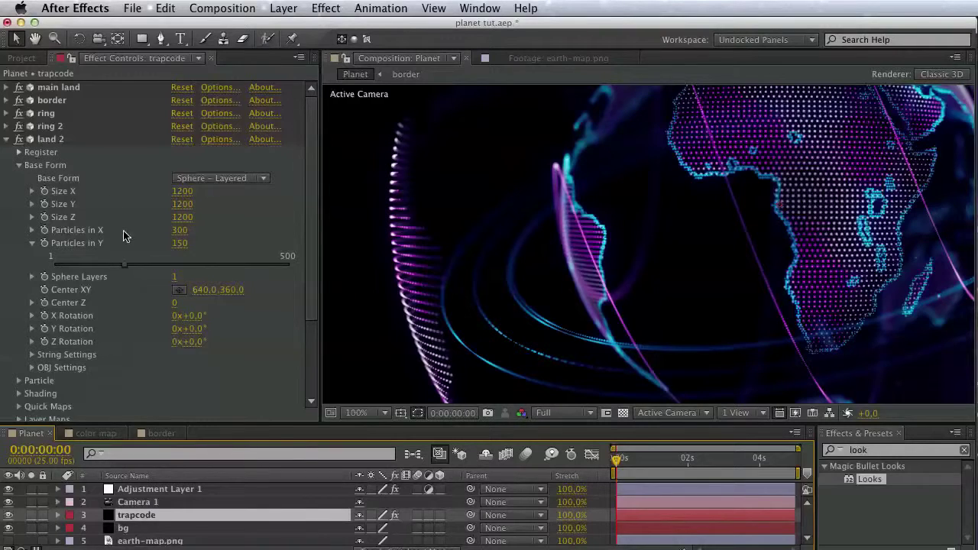
{"action": "scroll", "coordinate": [126, 322], "scroll_direction": "down", "scroll_amount": 4}
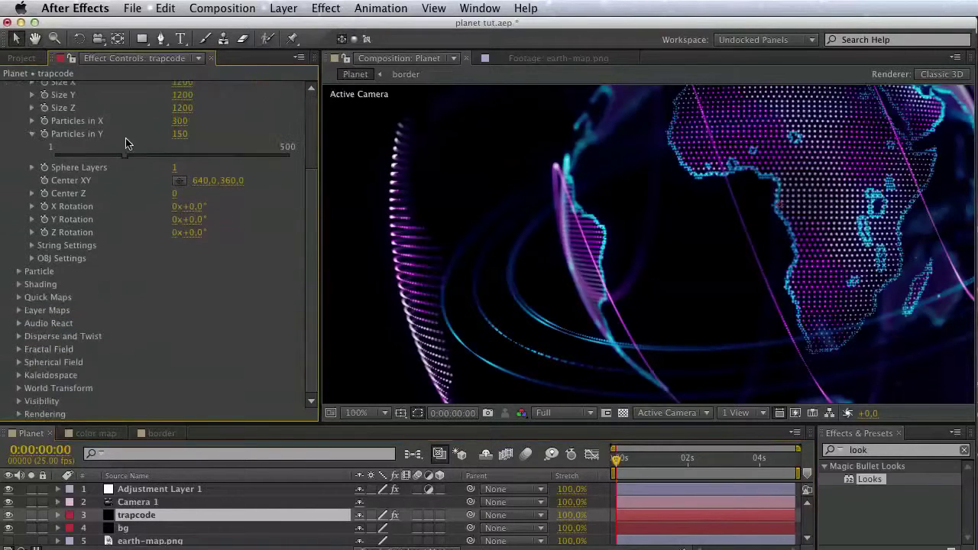
{"action": "left_click", "coordinate": [19, 272]}
{"action": "left_click", "coordinate": [179, 375]}
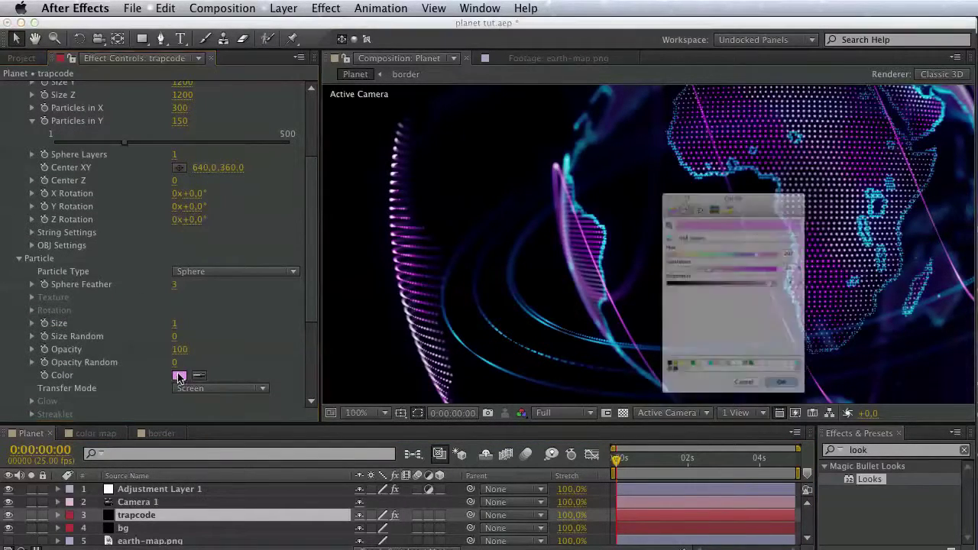
{"action": "left_click", "coordinate": [842, 414]}
{"action": "left_click", "coordinate": [816, 446]}
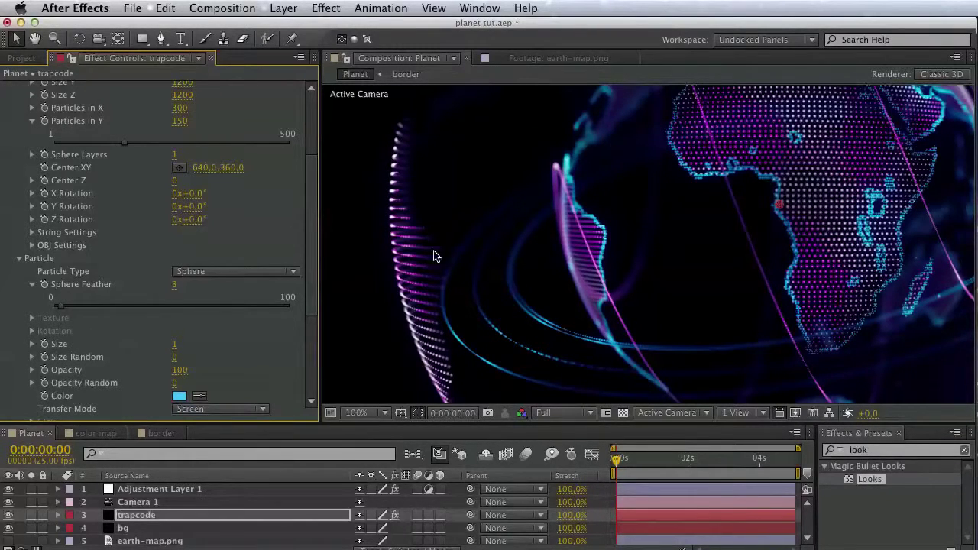
{"action": "scroll", "coordinate": [174, 269], "scroll_direction": "up", "scroll_amount": 4}
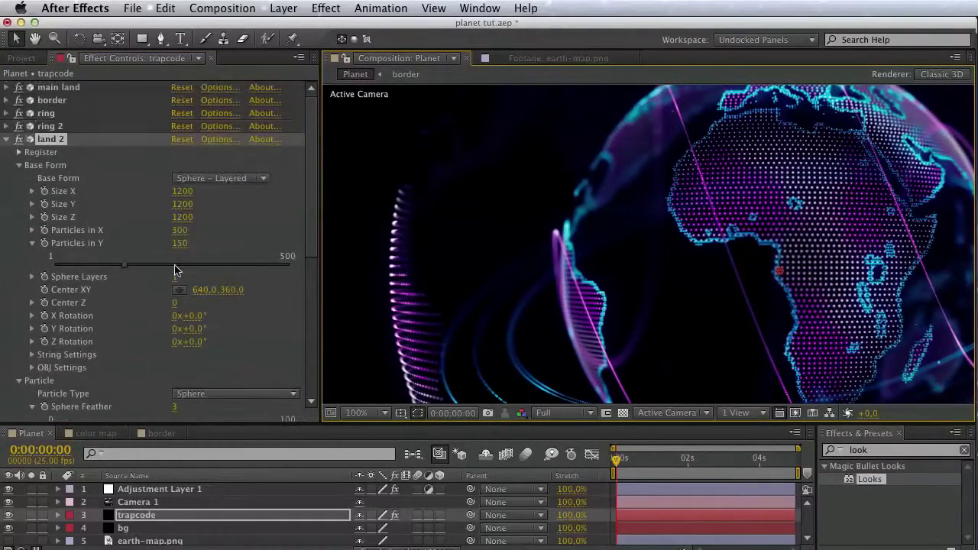
{"action": "scroll", "coordinate": [98, 280], "scroll_direction": "down", "scroll_amount": 2}
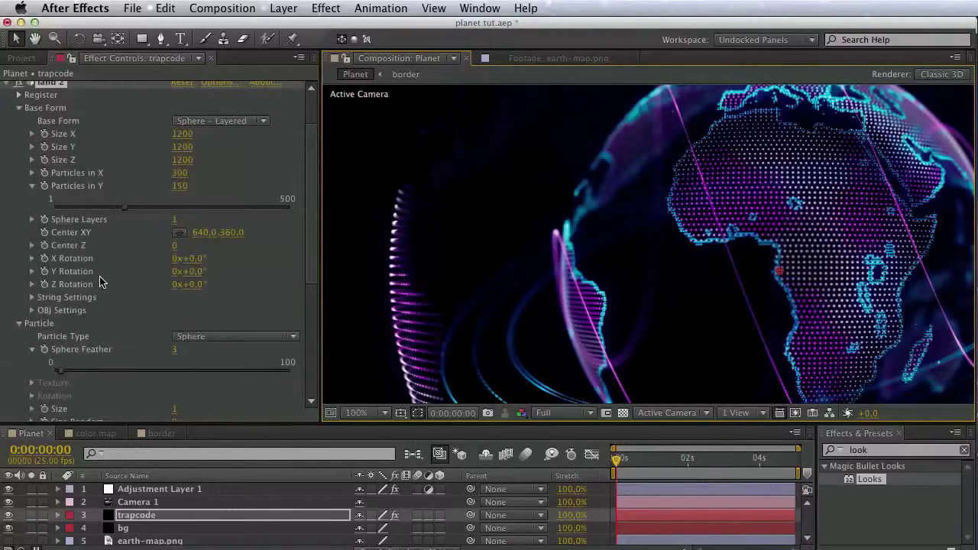
Set land 2's particle Color to light blue (Hue 196, Saturation 66, Brightness 100) and its Sphere Feather to 0
{"action": "left_click", "coordinate": [8, 84]}
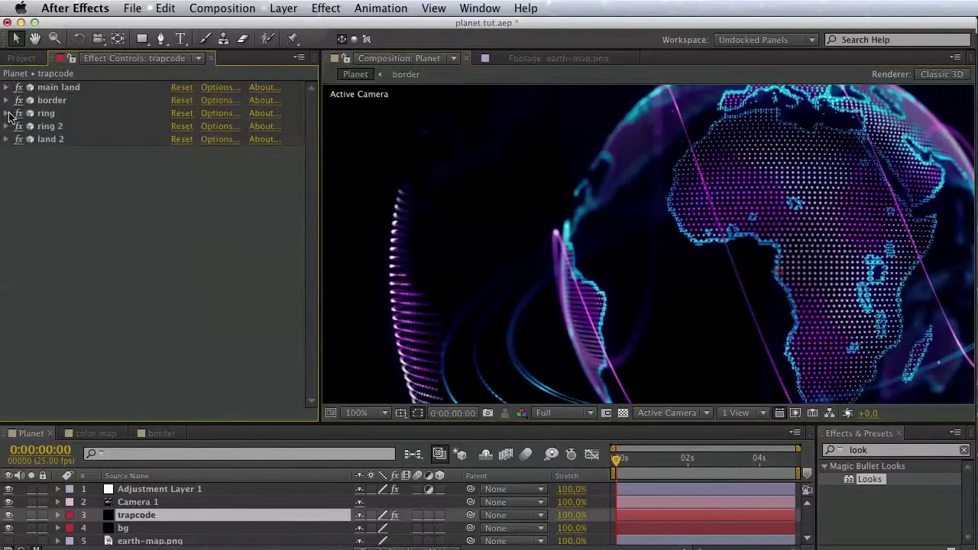
{"action": "left_click", "coordinate": [49, 140]}
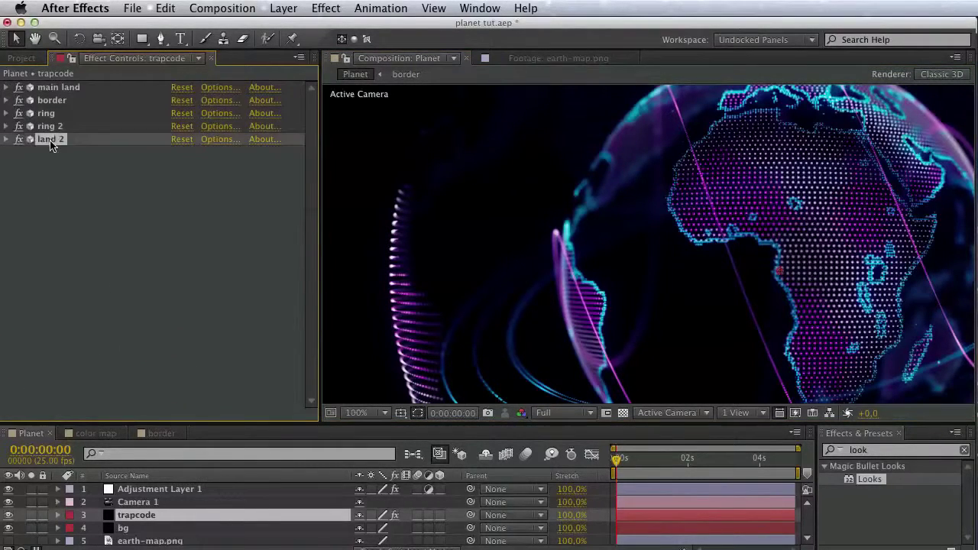
{"action": "left_click", "coordinate": [6, 139]}
{"action": "scroll", "coordinate": [92, 244], "scroll_direction": "down", "scroll_amount": 5}
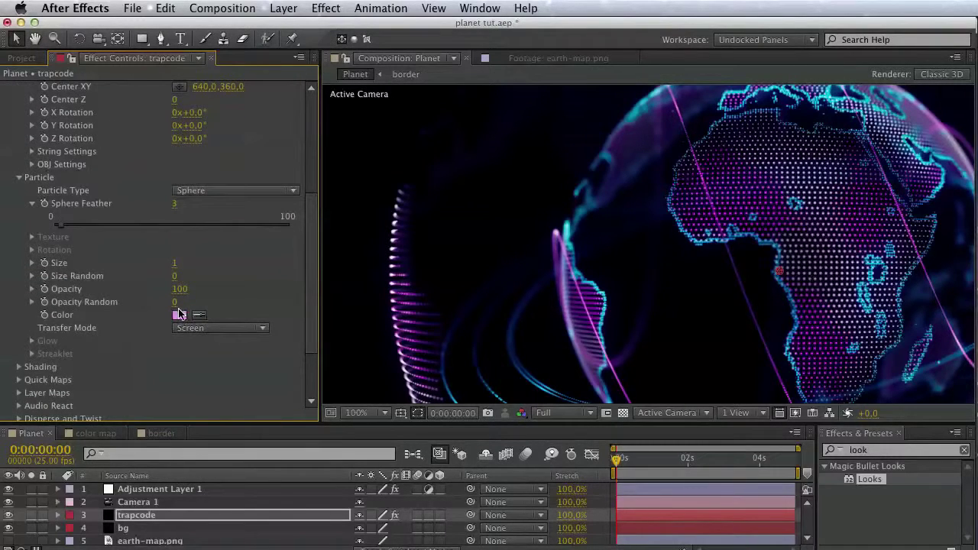
{"action": "left_click", "coordinate": [179, 314]}
{"action": "left_click", "coordinate": [843, 413]}
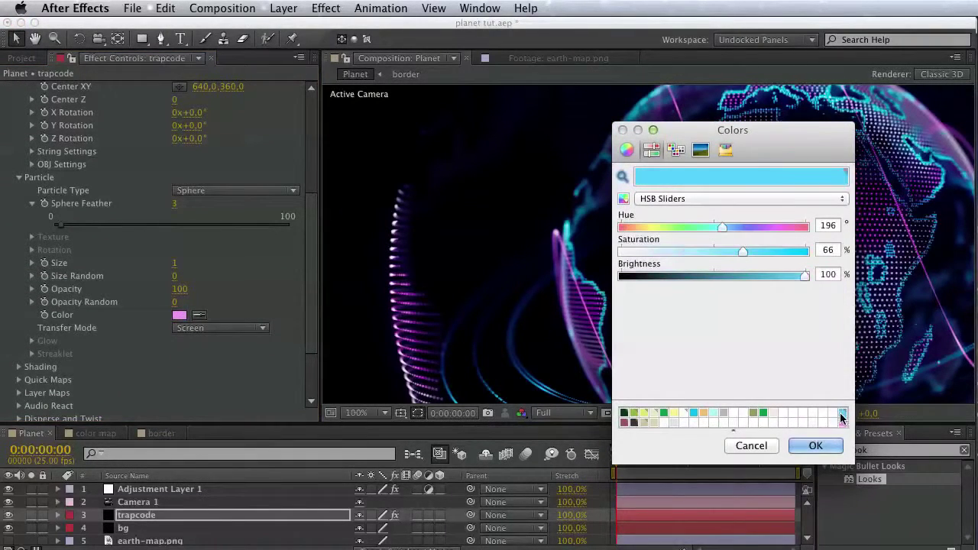
{"action": "left_click", "coordinate": [816, 447]}
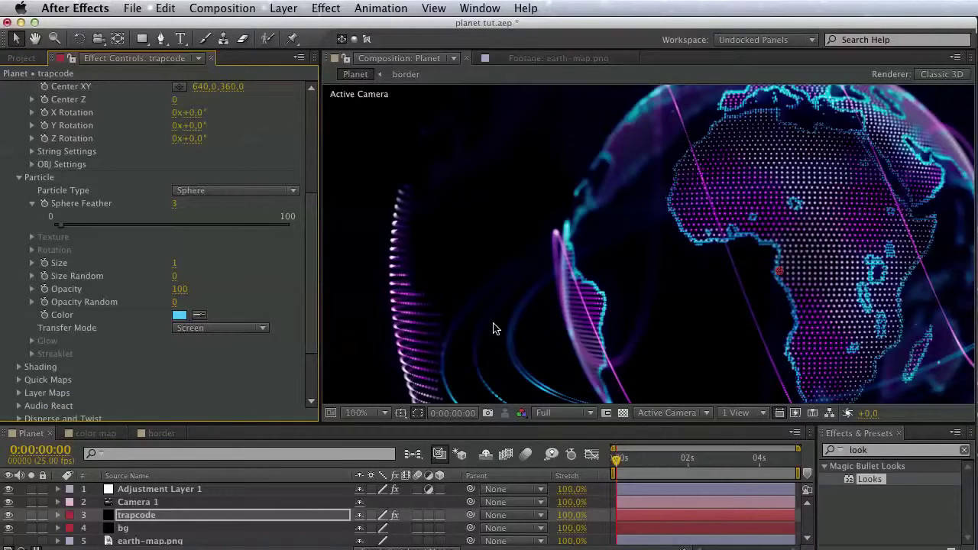
{"action": "left_click_drag", "start_coordinate": [93, 225], "coordinate": [50, 226]}
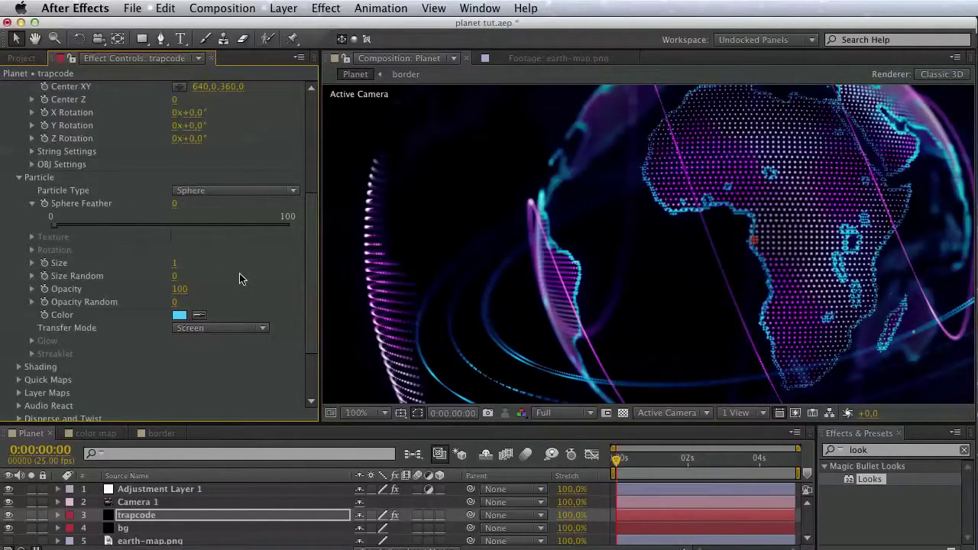
Turn off the main land, border, ring and ring 2 effects, and briefly hide Adjustment Layer 1 to compare the shell without it
{"action": "scroll", "coordinate": [239, 306], "scroll_direction": "up", "scroll_amount": 6}
{"action": "key", "text": "v"}
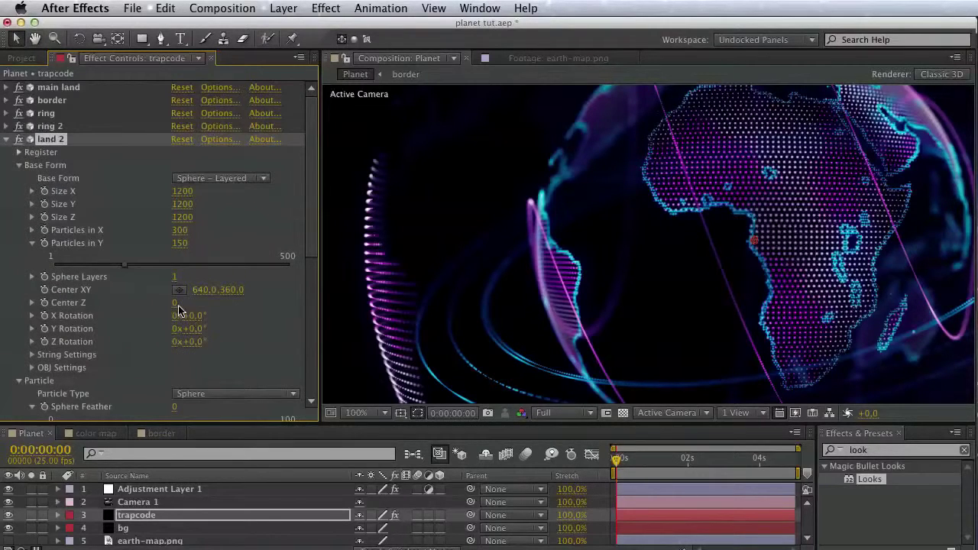
{"action": "left_click_drag", "start_coordinate": [18, 126], "coordinate": [22, 87]}
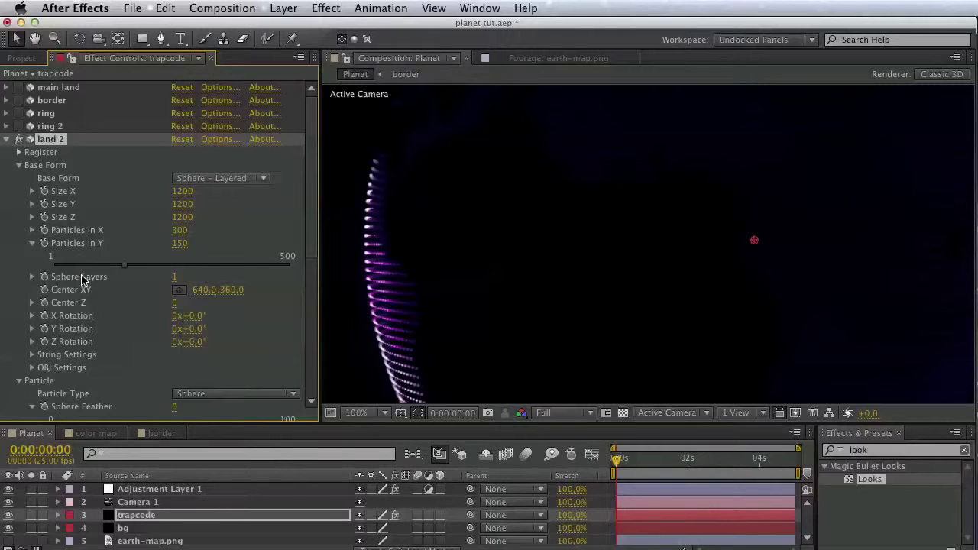
{"action": "scroll", "coordinate": [82, 280], "scroll_direction": "down", "scroll_amount": 3}
{"action": "left_click", "coordinate": [9, 490]}
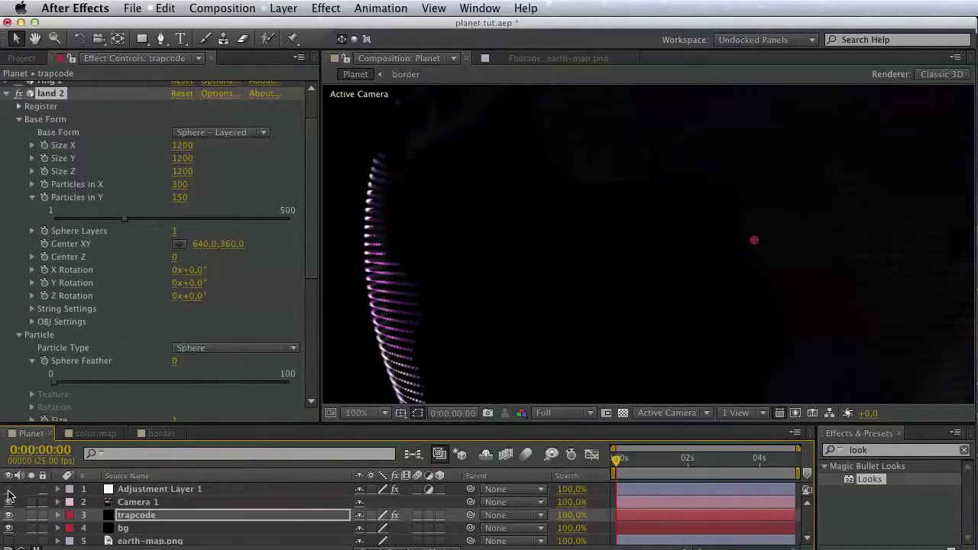
{"action": "left_click", "coordinate": [9, 490]}
Test a red particle Color on land 2 and return it to the saved light blue
{"action": "scroll", "coordinate": [107, 290], "scroll_direction": "down", "scroll_amount": 10}
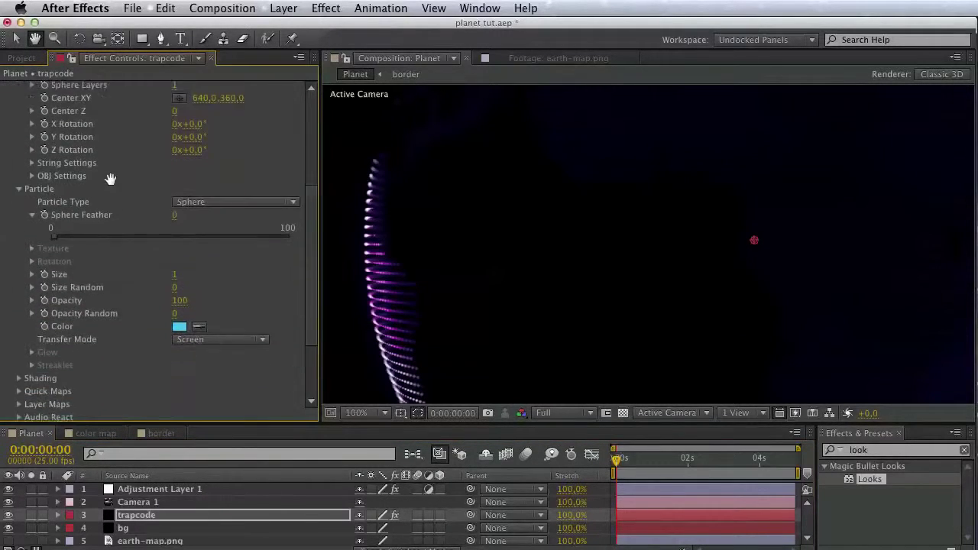
{"action": "scroll", "coordinate": [122, 296], "scroll_direction": "up", "scroll_amount": 5}
{"action": "scroll", "coordinate": [136, 345], "scroll_direction": "down", "scroll_amount": 5}
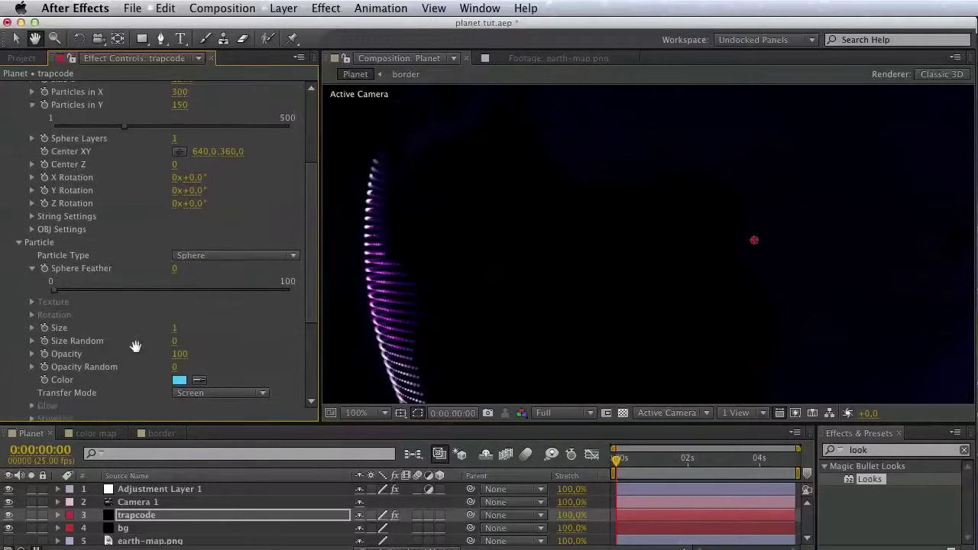
{"action": "left_click", "coordinate": [182, 316]}
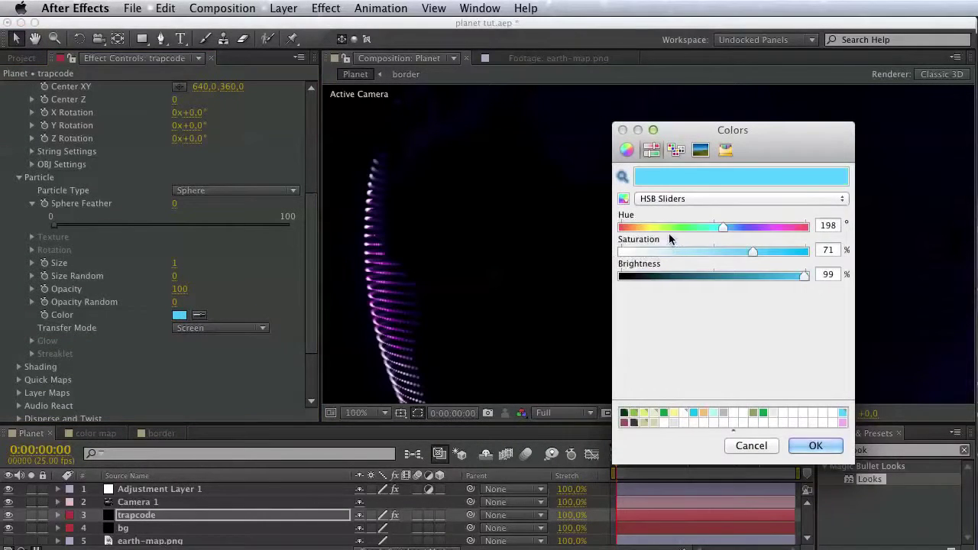
{"action": "left_click_drag", "start_coordinate": [667, 228], "coordinate": [613, 226]}
{"action": "left_click", "coordinate": [811, 447]}
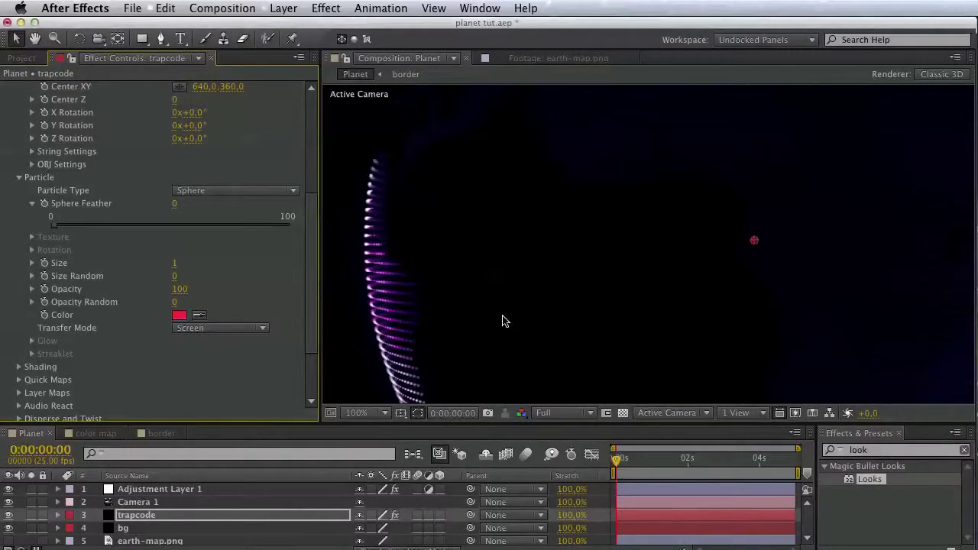
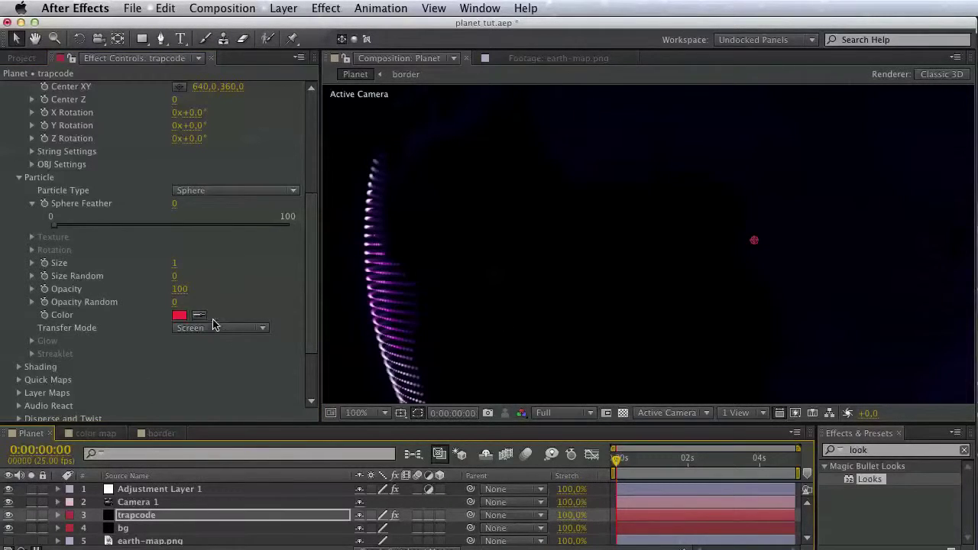
{"action": "left_click", "coordinate": [181, 319]}
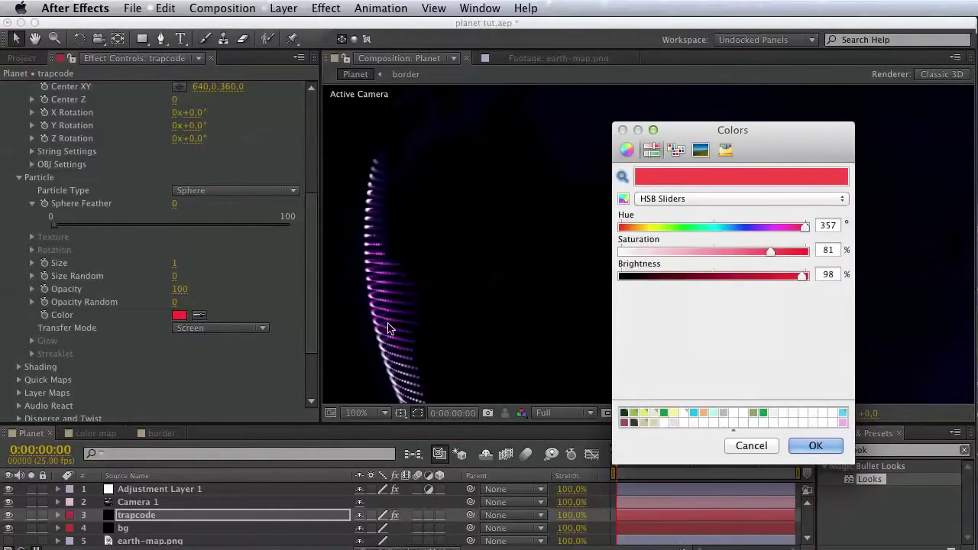
{"action": "left_click", "coordinate": [843, 413]}
{"action": "left_click", "coordinate": [840, 444]}
{"action": "key", "text": "h"}
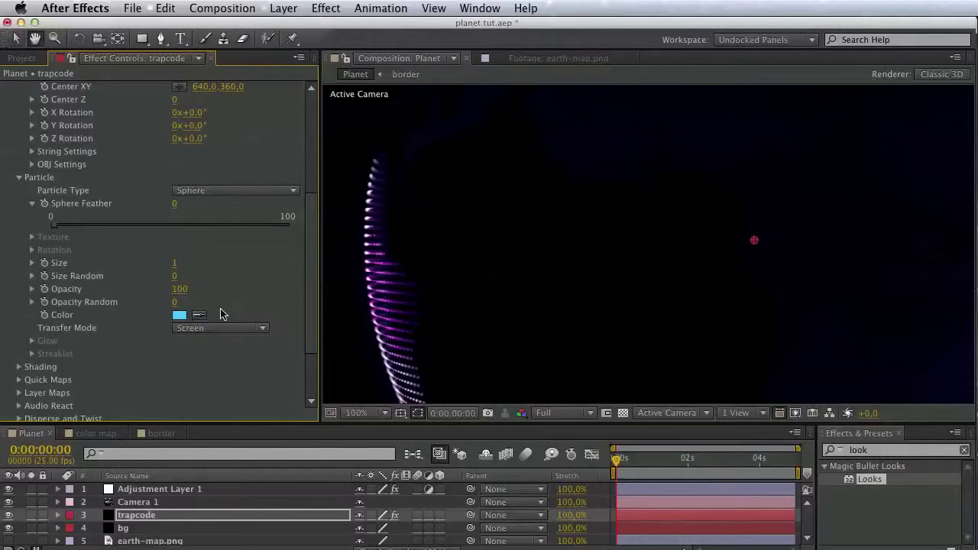
Collapse land 2's Base Form, try the Normal and Add transfer modes for its particles, and return the mode to Screen
{"action": "scroll", "coordinate": [246, 305], "scroll_direction": "up", "scroll_amount": 1}
{"action": "scroll", "coordinate": [247, 305], "scroll_direction": "up", "scroll_amount": 5}
{"action": "key", "text": "v"}
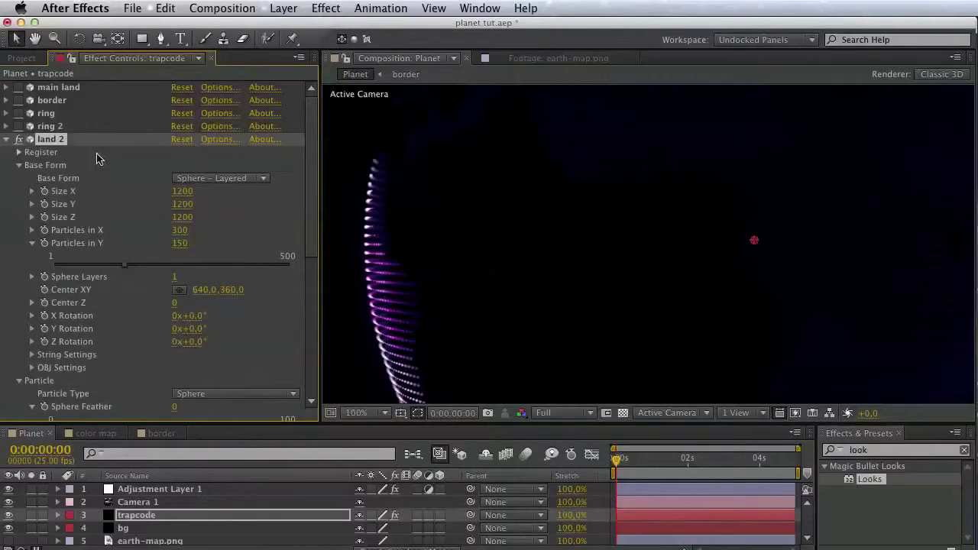
{"action": "left_click", "coordinate": [19, 165]}
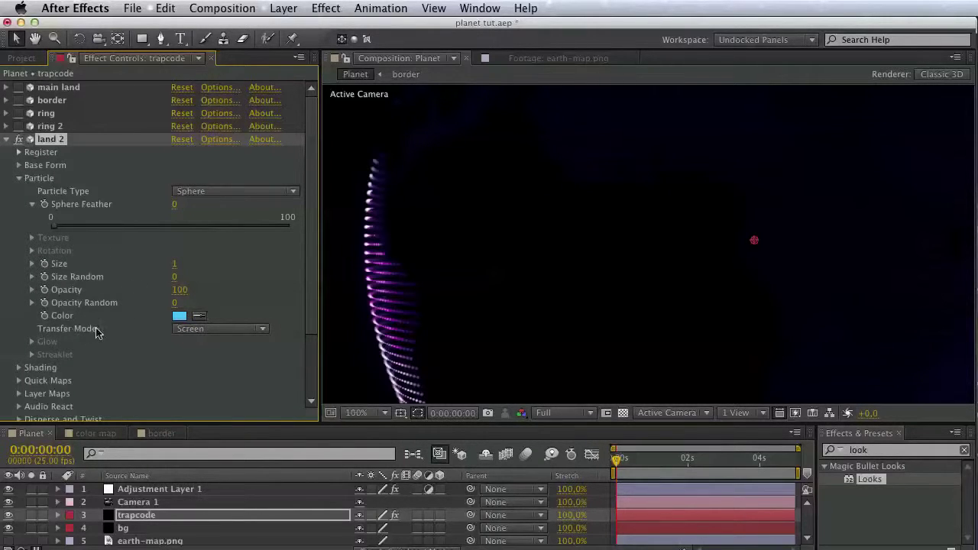
{"action": "left_click", "coordinate": [217, 329]}
{"action": "left_click", "coordinate": [207, 349]}
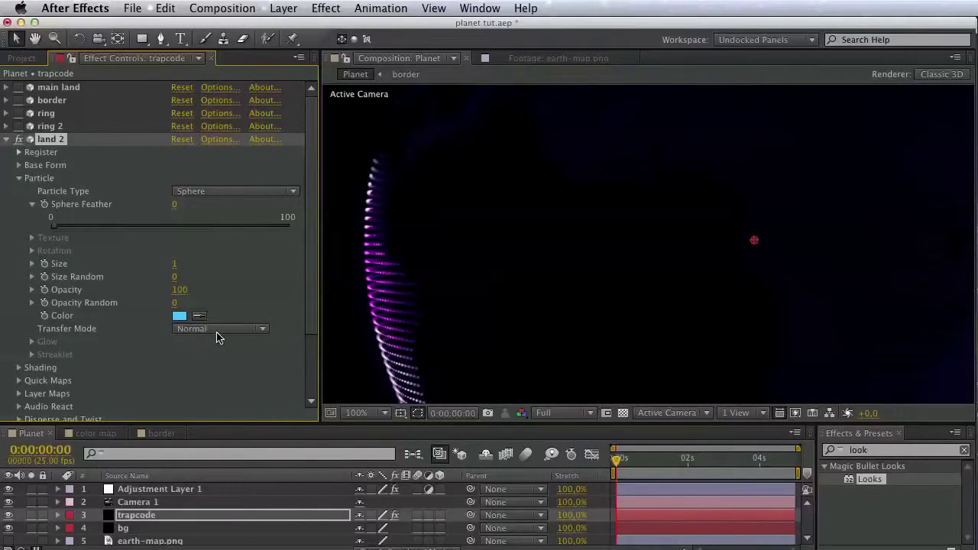
{"action": "left_click", "coordinate": [218, 333]}
{"action": "left_click", "coordinate": [200, 357]}
{"action": "left_click", "coordinate": [207, 330]}
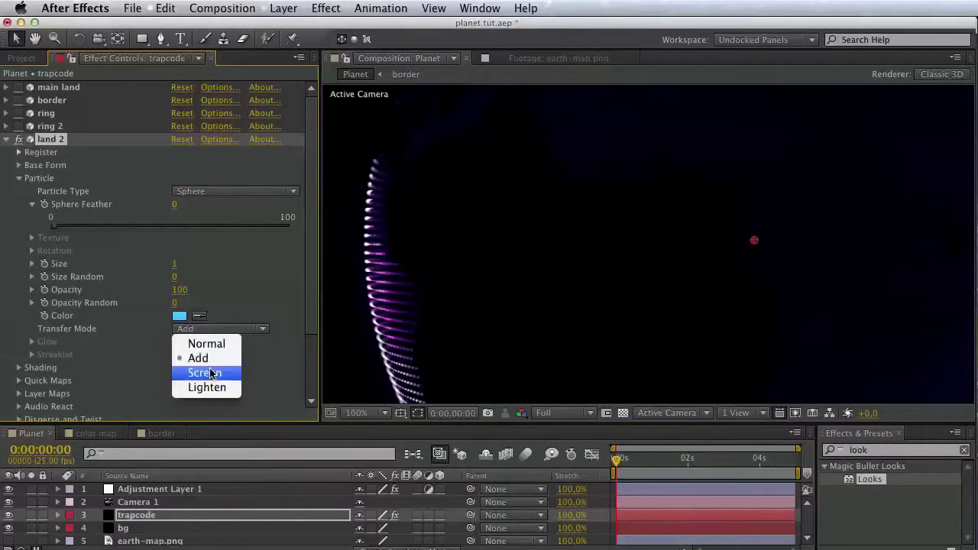
{"action": "left_click", "coordinate": [210, 373]}
Expand land 2's Layer Maps, try None as the Size map layer, and restore it to earth-map.png
{"action": "scroll", "coordinate": [115, 283], "scroll_direction": "down", "scroll_amount": 5}
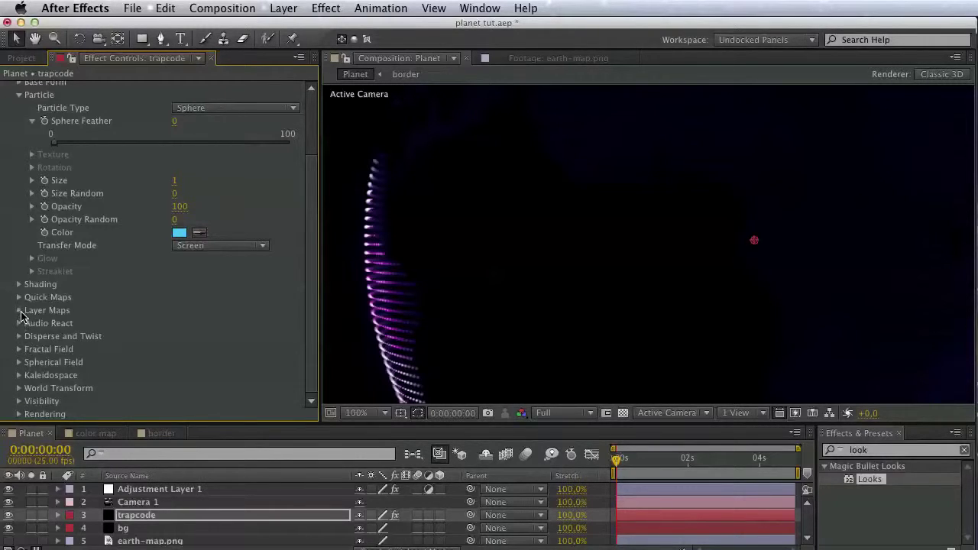
{"action": "left_click", "coordinate": [19, 311]}
{"action": "left_click", "coordinate": [184, 336]}
{"action": "left_click", "coordinate": [183, 342]}
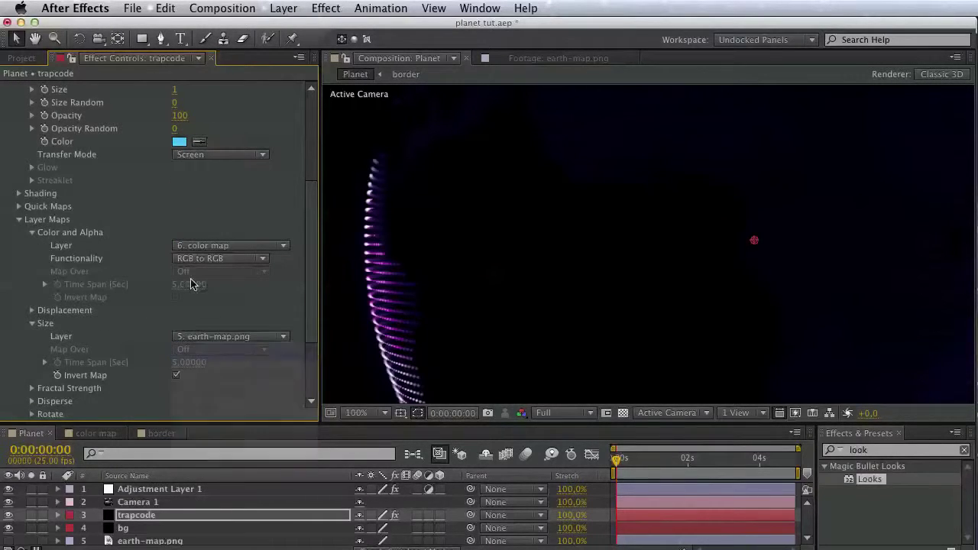
{"action": "left_click", "coordinate": [197, 337]}
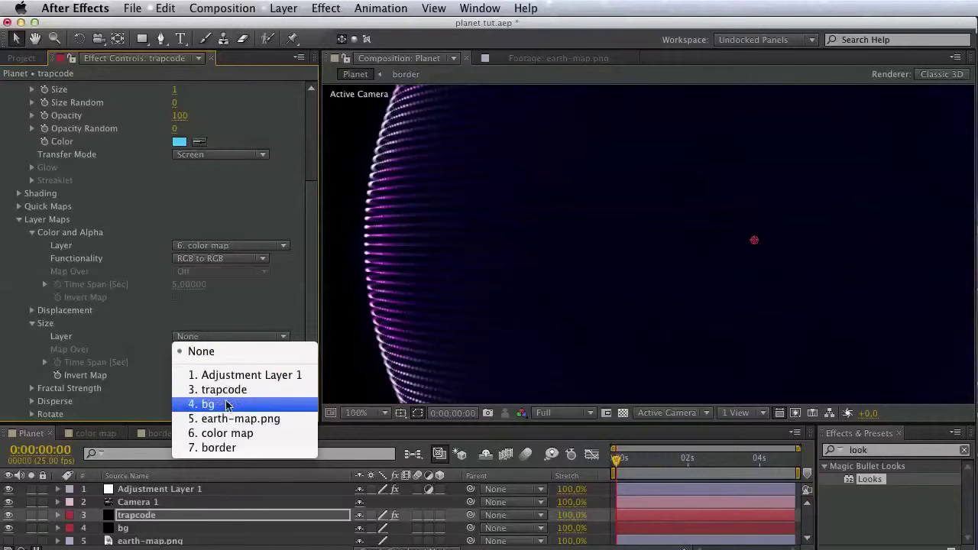
{"action": "left_click", "coordinate": [243, 418]}
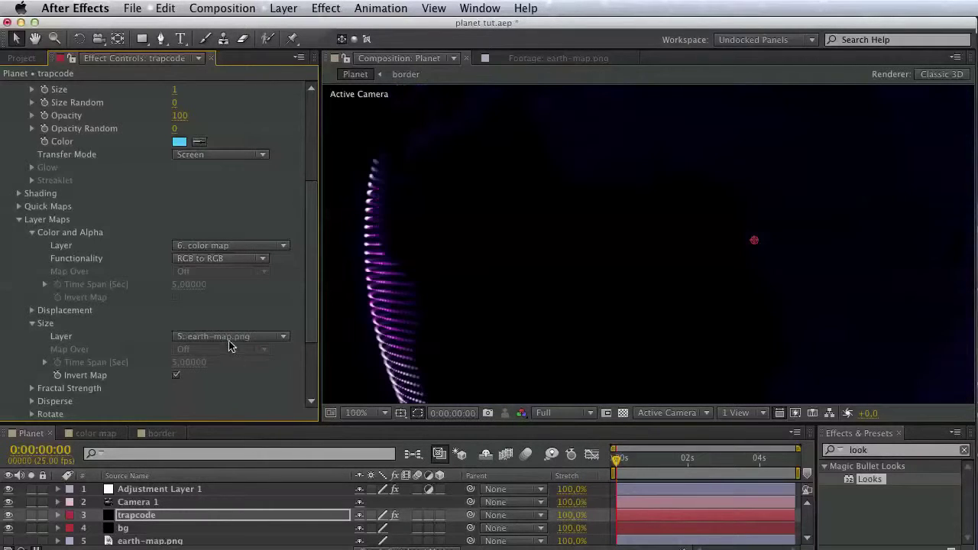
Set the Color and Alpha map layer of land 2 to None
{"action": "left_click", "coordinate": [203, 250]}
{"action": "left_click", "coordinate": [203, 258]}
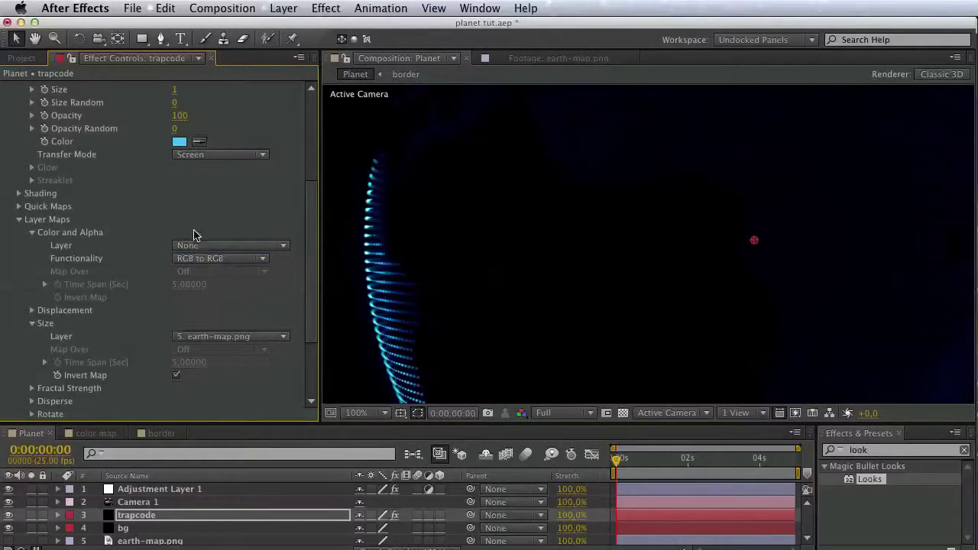
Turn the main land, border, ring and ring 2 effects back on for the trapcode layer
{"action": "left_click_drag", "start_coordinate": [192, 236], "coordinate": [195, 390]}
{"action": "left_click_drag", "start_coordinate": [129, 249], "coordinate": [92, 264]}
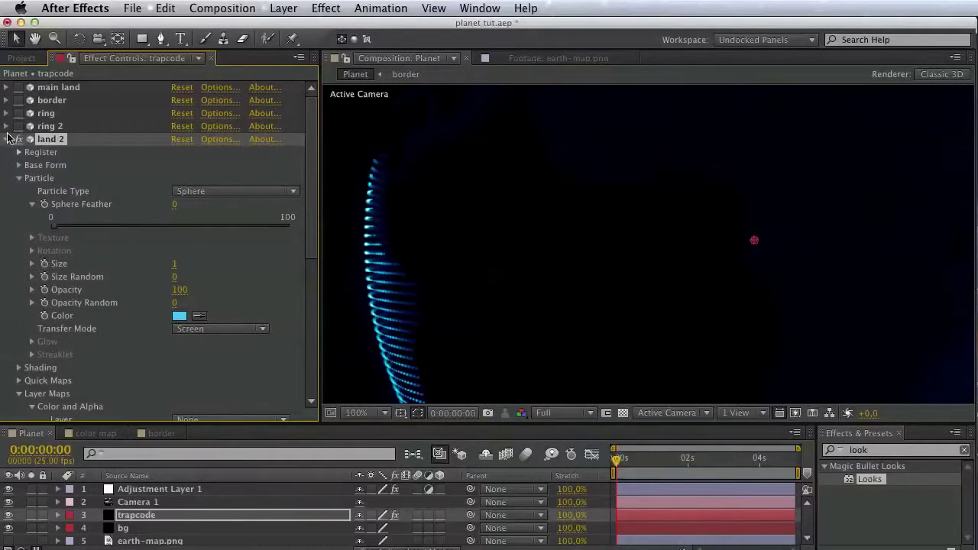
{"action": "left_click_drag", "start_coordinate": [19, 126], "coordinate": [19, 88]}
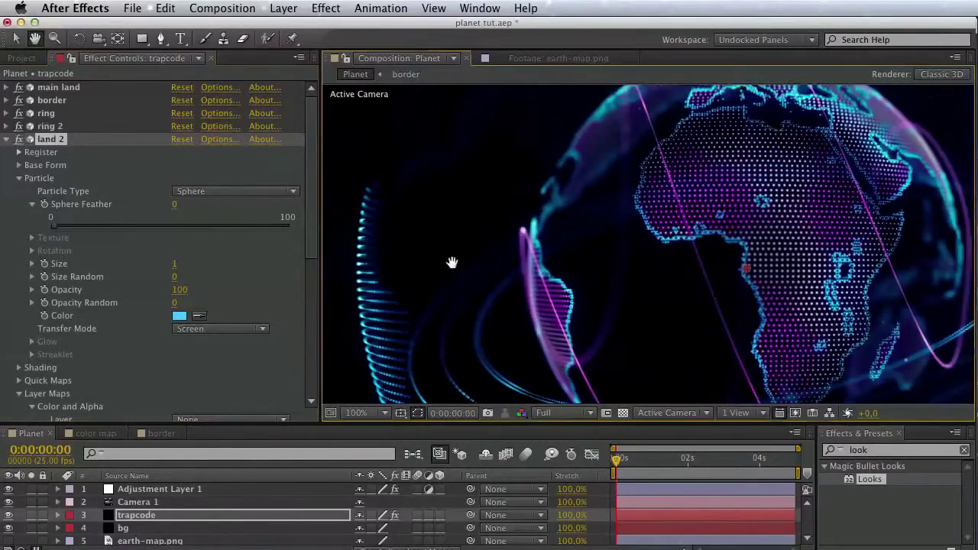
{"action": "key", "text": "space"}
{"action": "left_click_drag", "start_coordinate": [345, 240], "coordinate": [197, 368]}
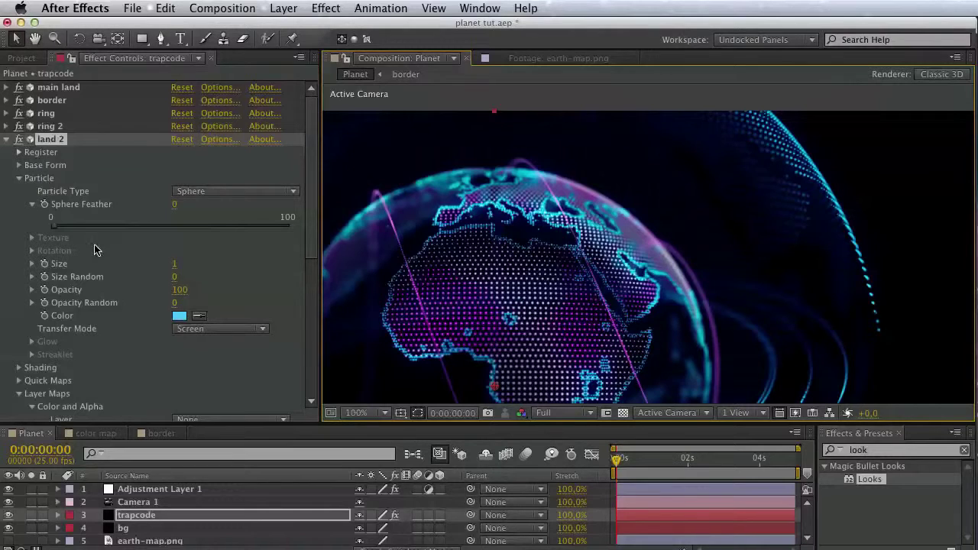
Set land 2's particle Size to 0.8
{"action": "left_click", "coordinate": [176, 267]}
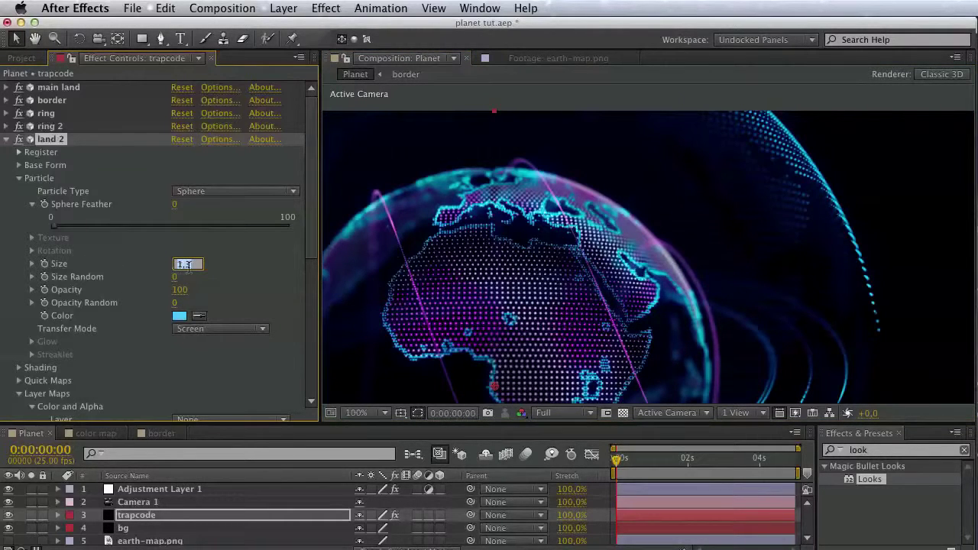
{"action": "type", "text": "0.8"}
{"action": "key", "text": "Return"}
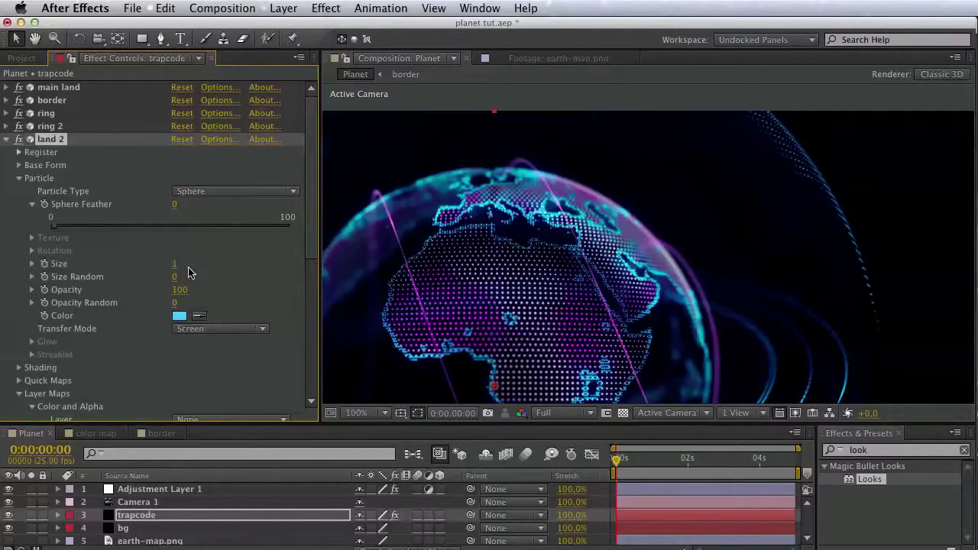
{"action": "left_click_drag", "start_coordinate": [590, 247], "coordinate": [771, 165]}
{"action": "left_click_drag", "start_coordinate": [545, 253], "coordinate": [626, 166]}
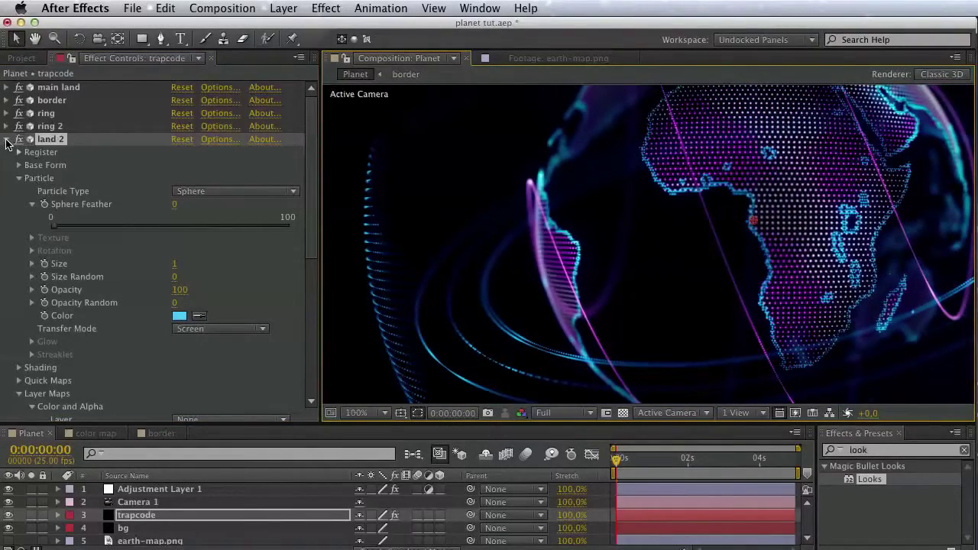
Collapse the land 2 effect and save the project
{"action": "left_click", "coordinate": [7, 140]}
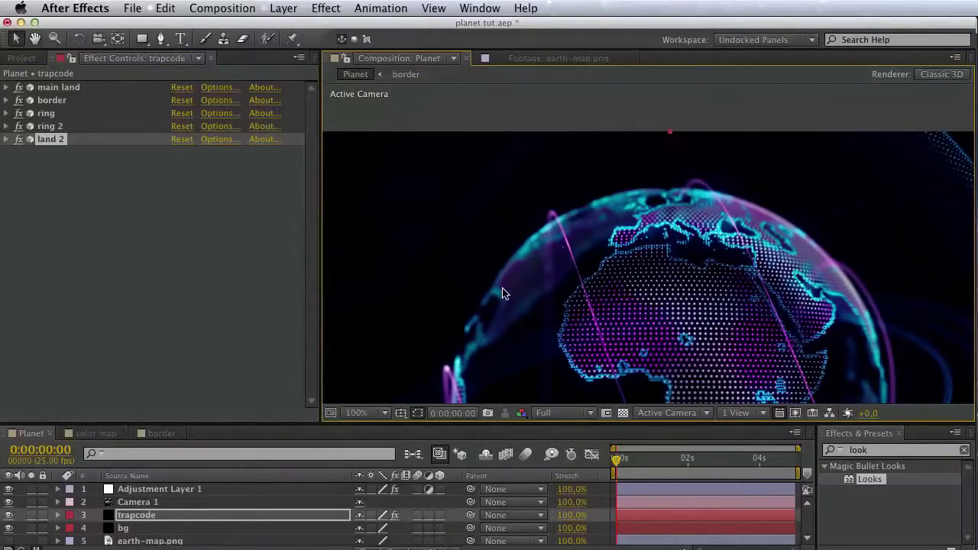
{"action": "key", "text": "super+s"}
{"action": "key", "text": "space"}
{"action": "left_click_drag", "start_coordinate": [667, 240], "coordinate": [728, 132]}
{"action": "left_click_drag", "start_coordinate": [540, 228], "coordinate": [551, 149]}
Find the Trapcode Particular effect by searching for "partic" and add it to the trapcode layer below land 2
{"action": "left_click", "coordinate": [859, 453]}
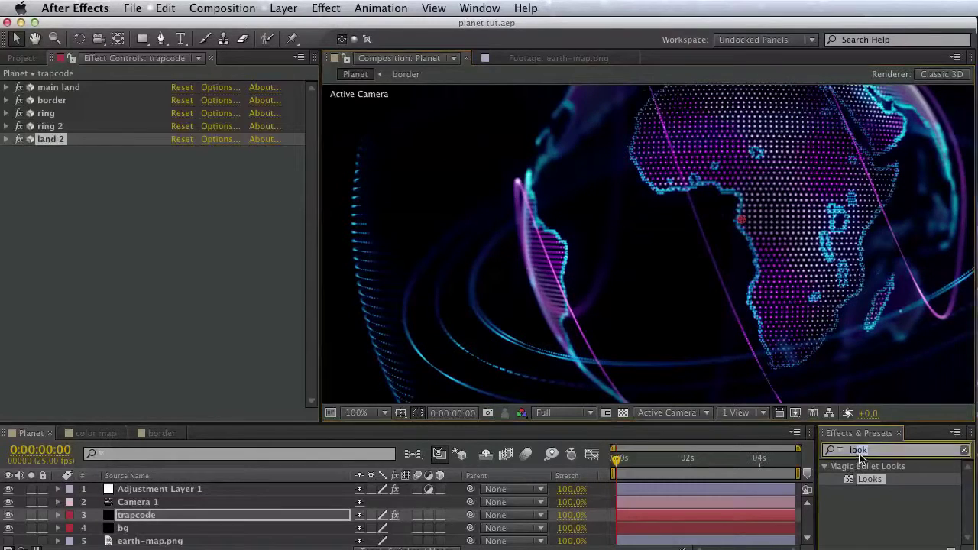
{"action": "type", "text": "pa"}
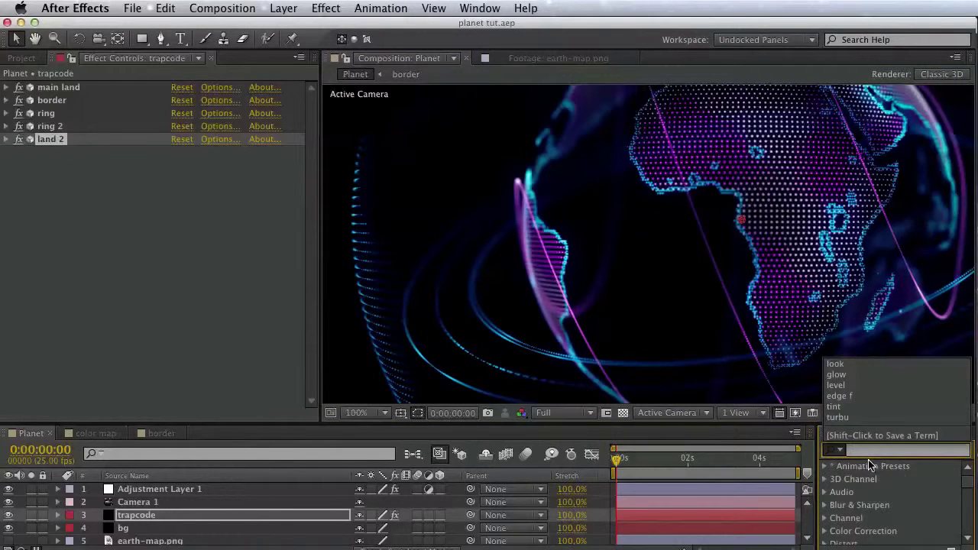
{"action": "type", "text": "rtic"}
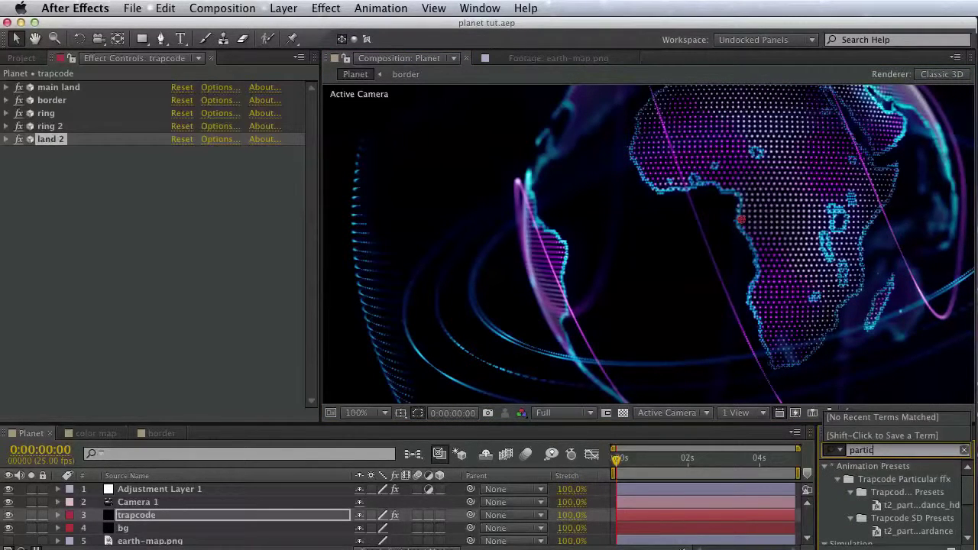
{"action": "left_click_drag", "start_coordinate": [965, 489], "coordinate": [964, 531]}
{"action": "left_click", "coordinate": [884, 539]}
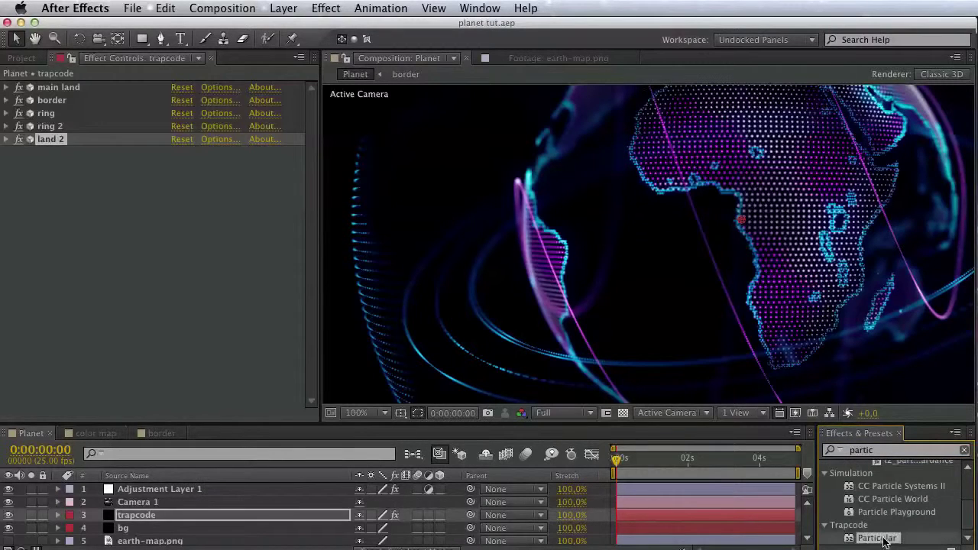
{"action": "left_click_drag", "start_coordinate": [885, 541], "coordinate": [48, 153]}
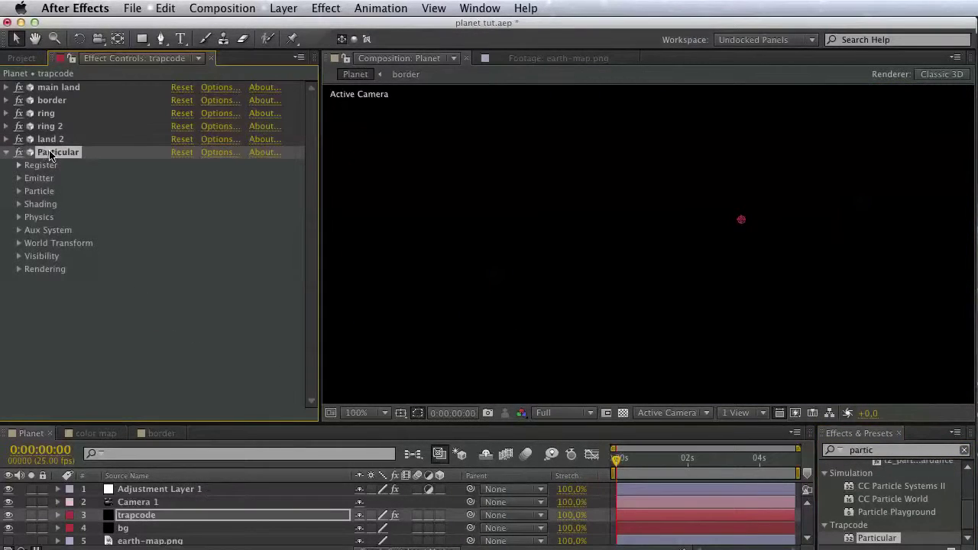
Rename the new Particular effect as "force line"
{"action": "key", "text": "Return"}
{"action": "type", "text": "force line"}
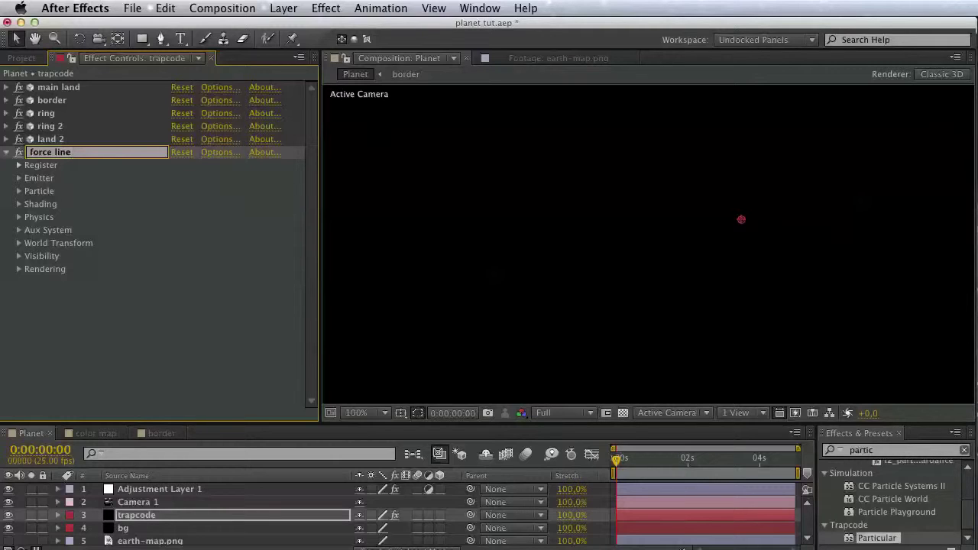
{"action": "key", "text": "Return"}
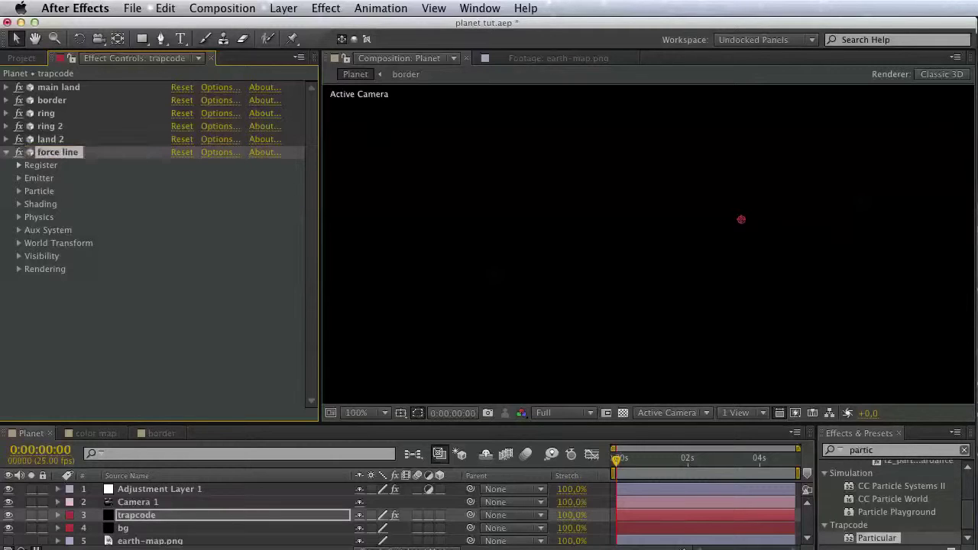
At 0:00:02:08, set force line's emitter Velocity to 350 and Velocity Random to 0
{"action": "left_click", "coordinate": [18, 179]}
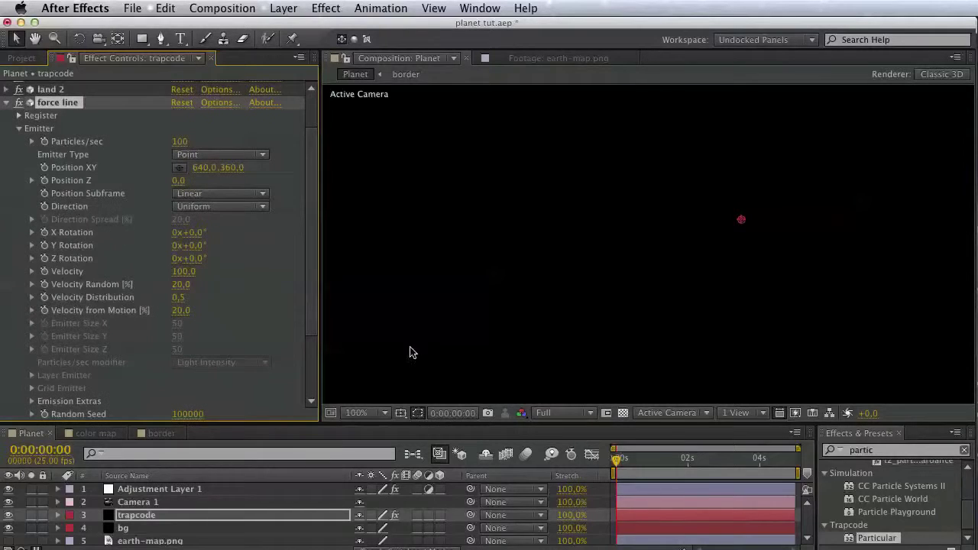
{"action": "left_click", "coordinate": [622, 462]}
{"action": "left_click_drag", "start_coordinate": [622, 461], "coordinate": [699, 460]}
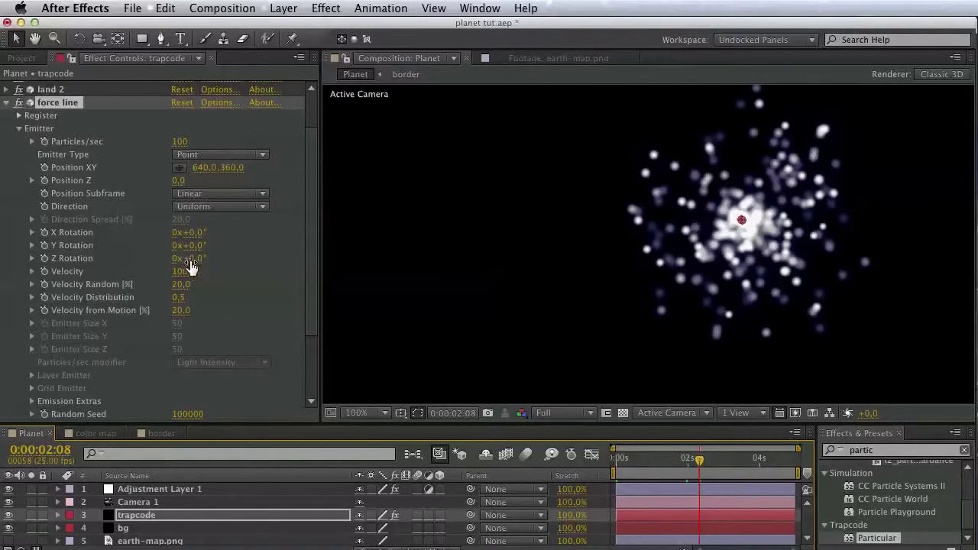
{"action": "left_click", "coordinate": [189, 272]}
{"action": "type", "text": "350"}
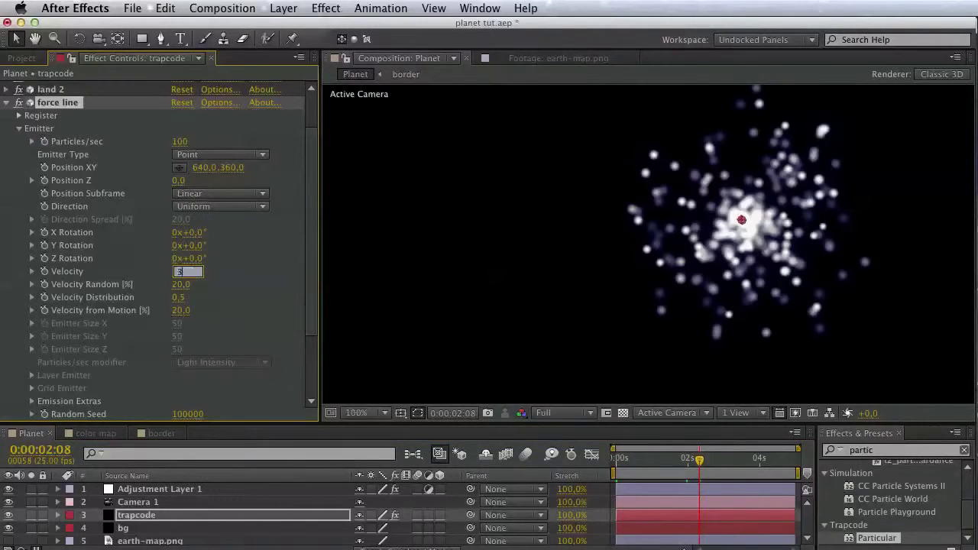
{"action": "left_click", "coordinate": [183, 288]}
{"action": "type", "text": "0"}
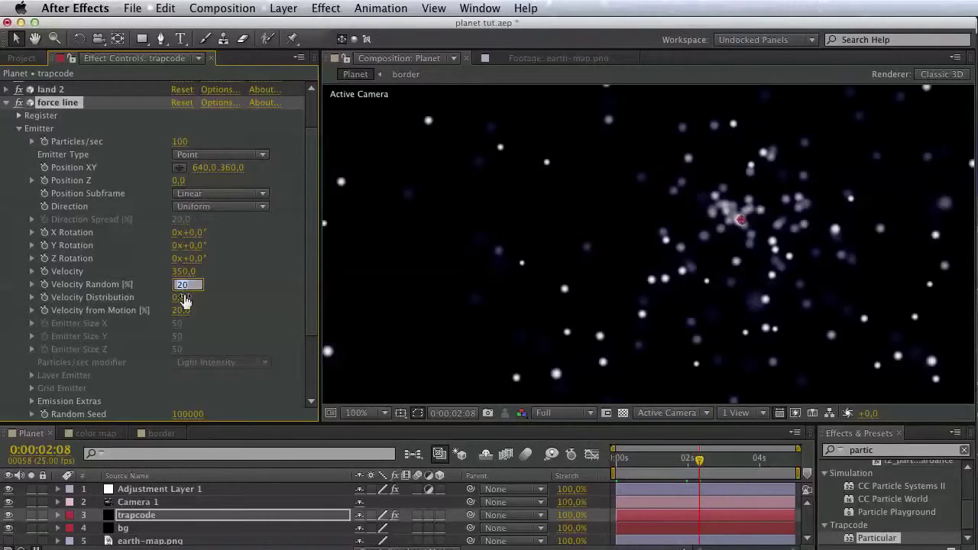
{"action": "key", "text": "Return"}
Set force line's particle Color to the saved light blue swatch
{"action": "scroll", "coordinate": [219, 278], "scroll_direction": "down", "scroll_amount": 5}
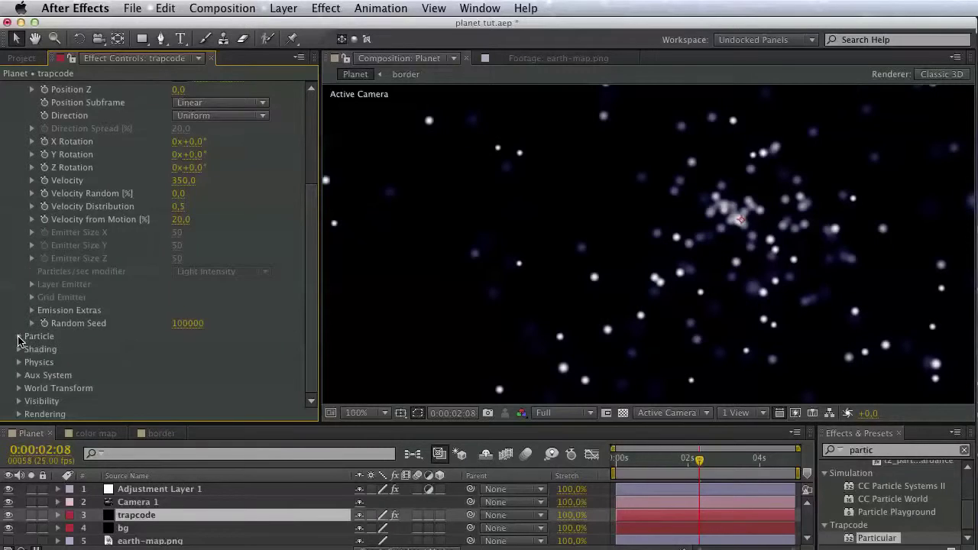
{"action": "left_click", "coordinate": [19, 336]}
{"action": "scroll", "coordinate": [19, 337], "scroll_direction": "down", "scroll_amount": 10}
{"action": "left_click", "coordinate": [179, 336]}
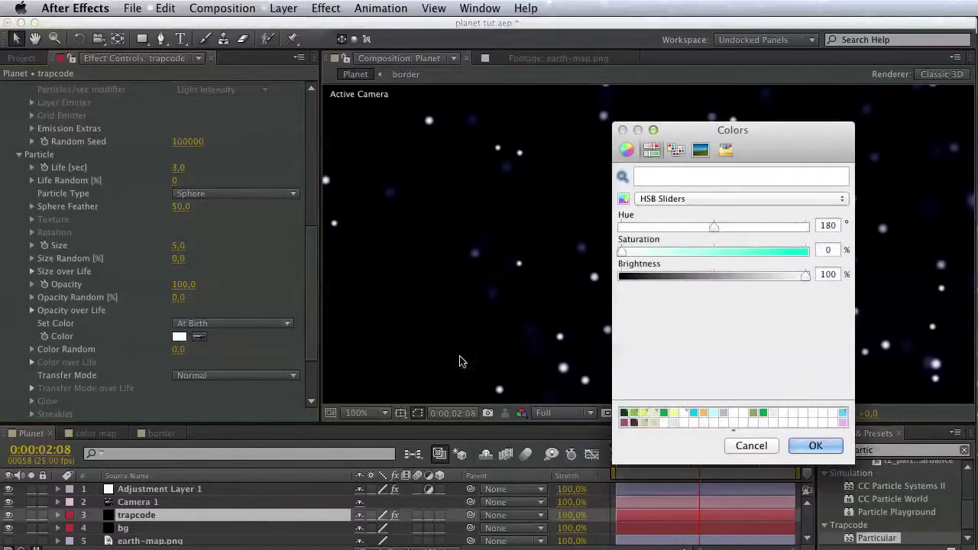
{"action": "left_click", "coordinate": [842, 422]}
{"action": "left_click", "coordinate": [843, 413]}
{"action": "left_click", "coordinate": [821, 445]}
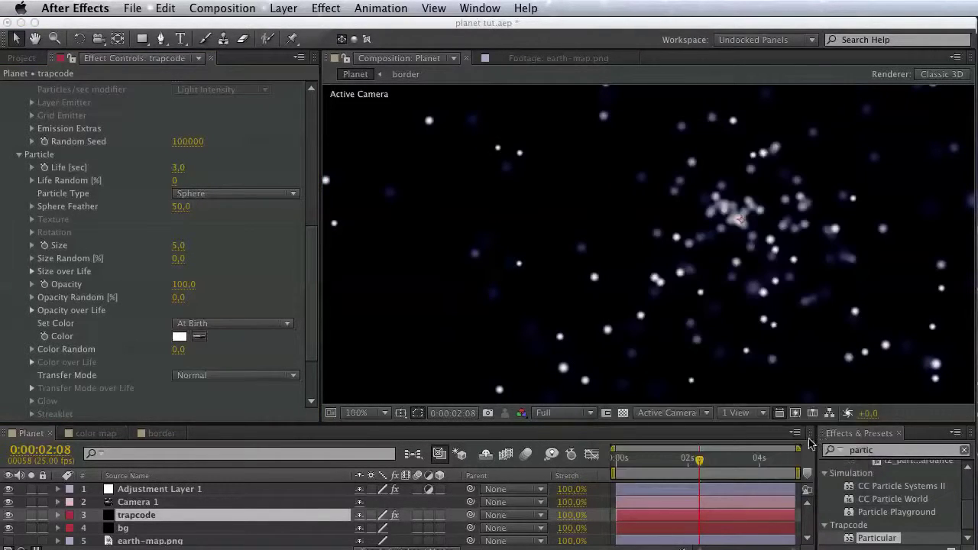
Set force line's particle Life to 2 seconds and its Size to 0
{"action": "left_click", "coordinate": [178, 167]}
{"action": "type", "text": "2"}
{"action": "key", "text": "Return"}
{"action": "scroll", "coordinate": [219, 237], "scroll_direction": "down", "scroll_amount": 3}
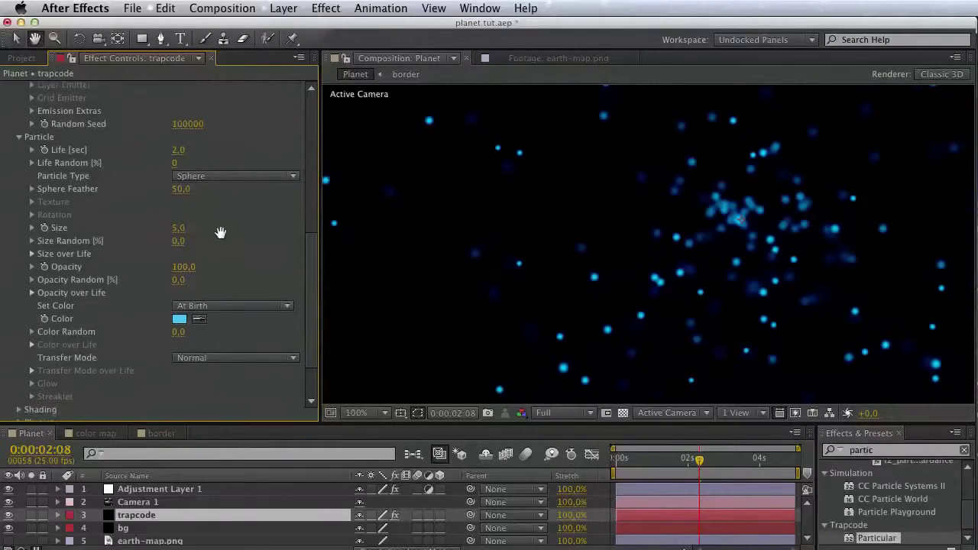
{"action": "left_click", "coordinate": [178, 189]}
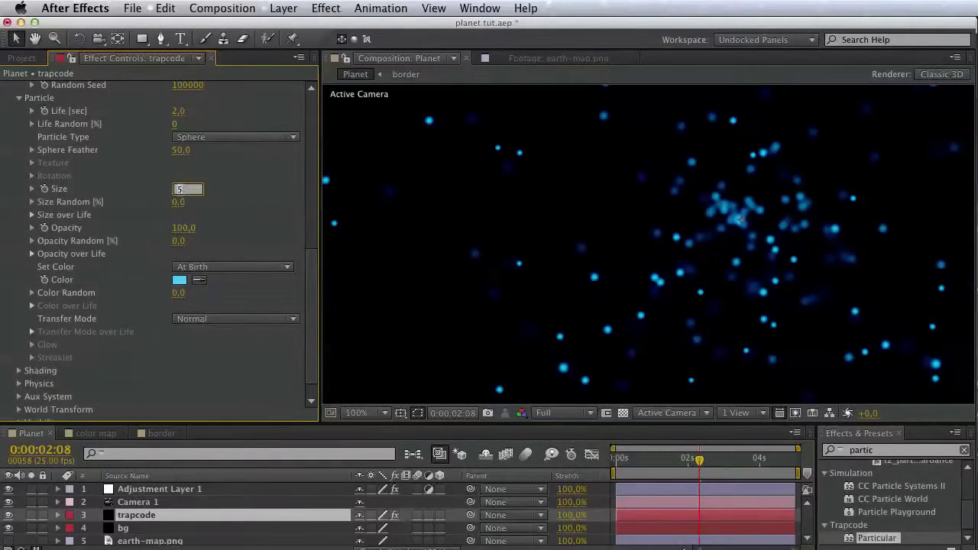
{"action": "key", "text": "Return"}
Set the Aux System's Emit option of force line to Continously
{"action": "scroll", "coordinate": [220, 352], "scroll_direction": "down", "scroll_amount": 1}
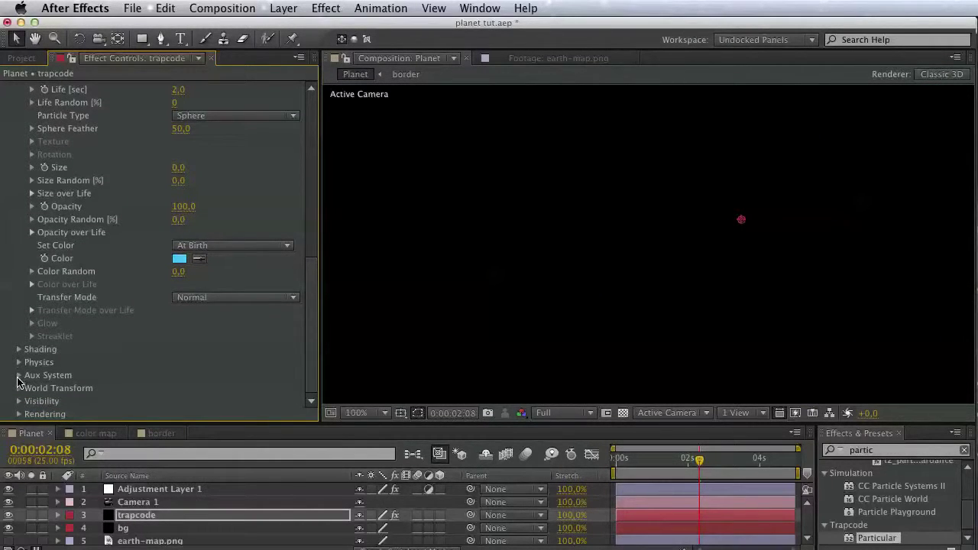
{"action": "left_click", "coordinate": [19, 375]}
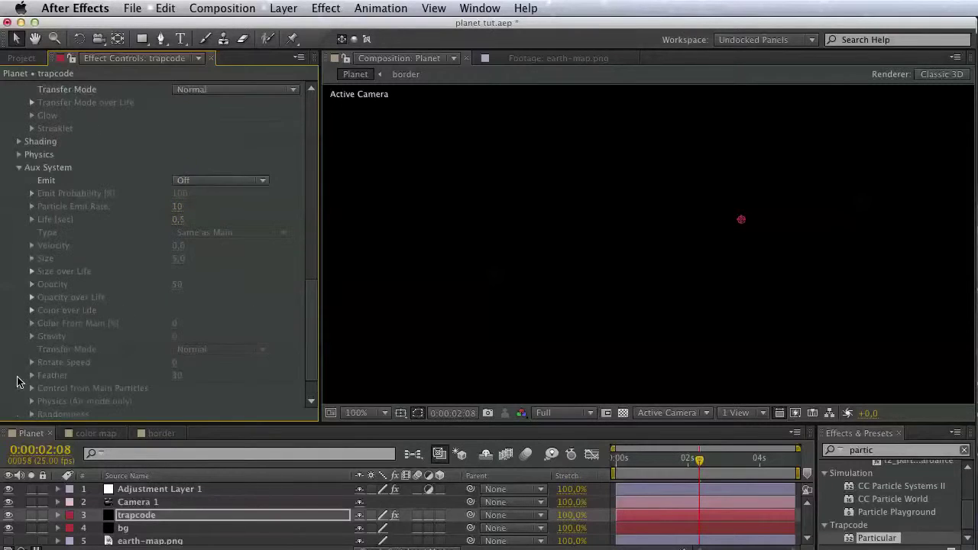
{"action": "left_click", "coordinate": [199, 181]}
{"action": "left_click", "coordinate": [201, 225]}
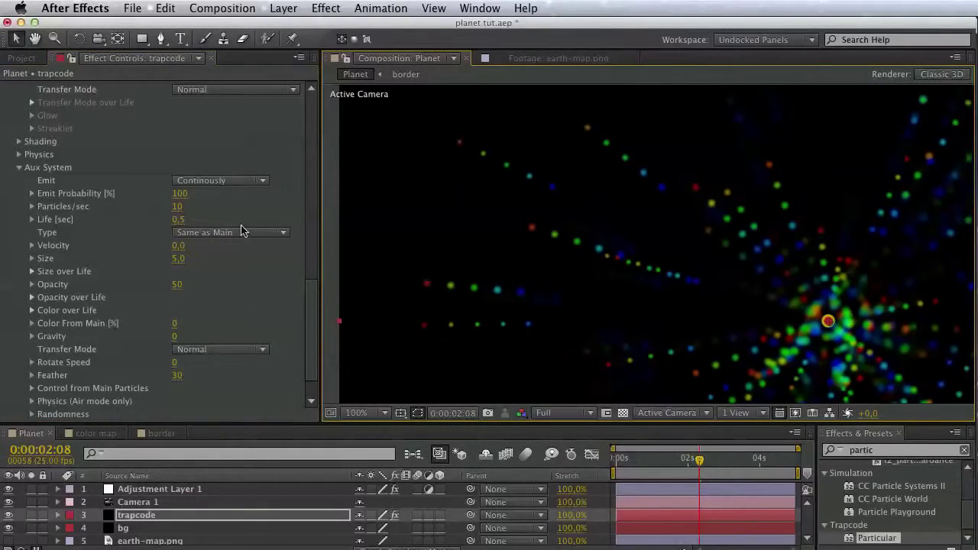
Set the Transfer Mode in force line's Rendering settings to Normal
{"action": "scroll", "coordinate": [131, 371], "scroll_direction": "down", "scroll_amount": 2}
{"action": "left_click", "coordinate": [15, 414]}
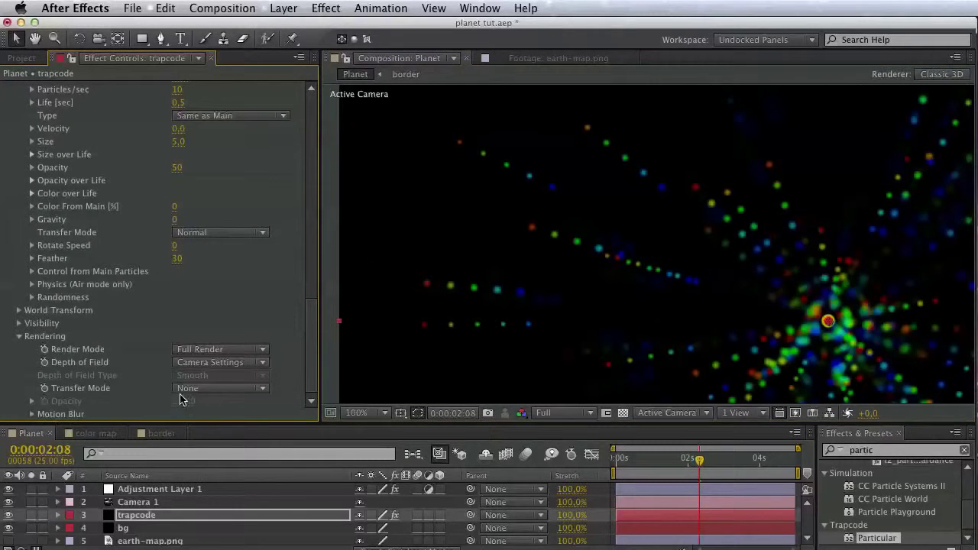
{"action": "left_click", "coordinate": [197, 388]}
{"action": "left_click", "coordinate": [207, 417]}
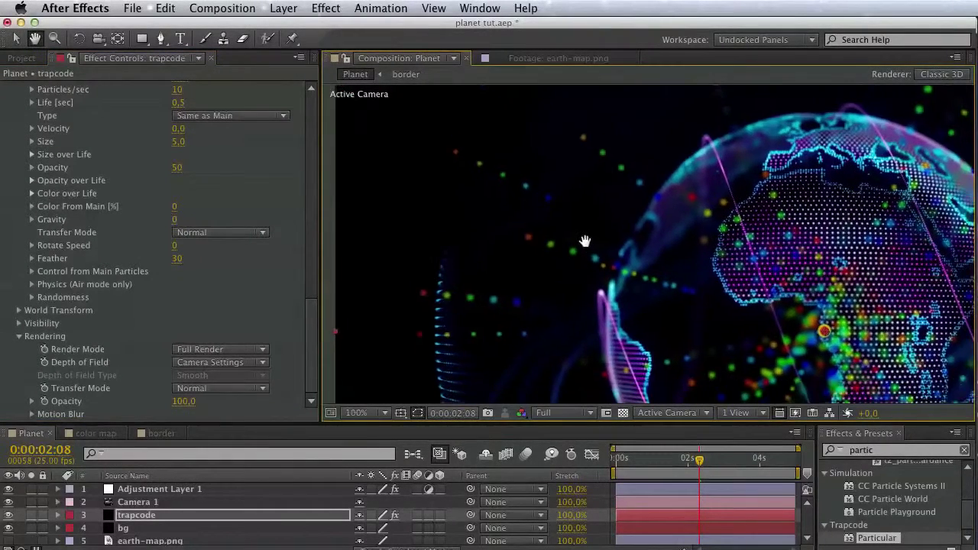
{"action": "left_click_drag", "start_coordinate": [585, 240], "coordinate": [514, 149]}
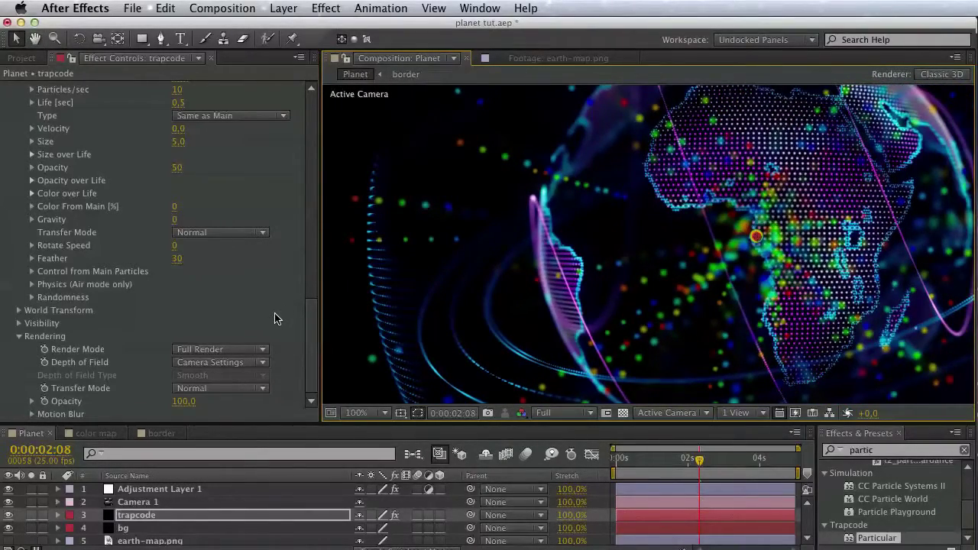
Try an emitter Velocity of 120 for force line, then settle on 300
{"action": "left_click_drag", "start_coordinate": [311, 320], "coordinate": [312, 115]}
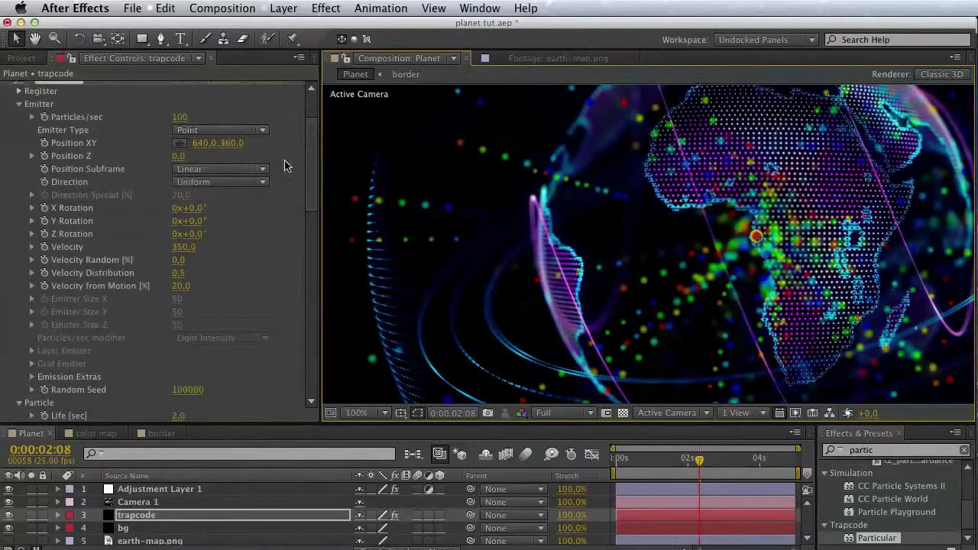
{"action": "left_click", "coordinate": [184, 248]}
{"action": "type", "text": "120"}
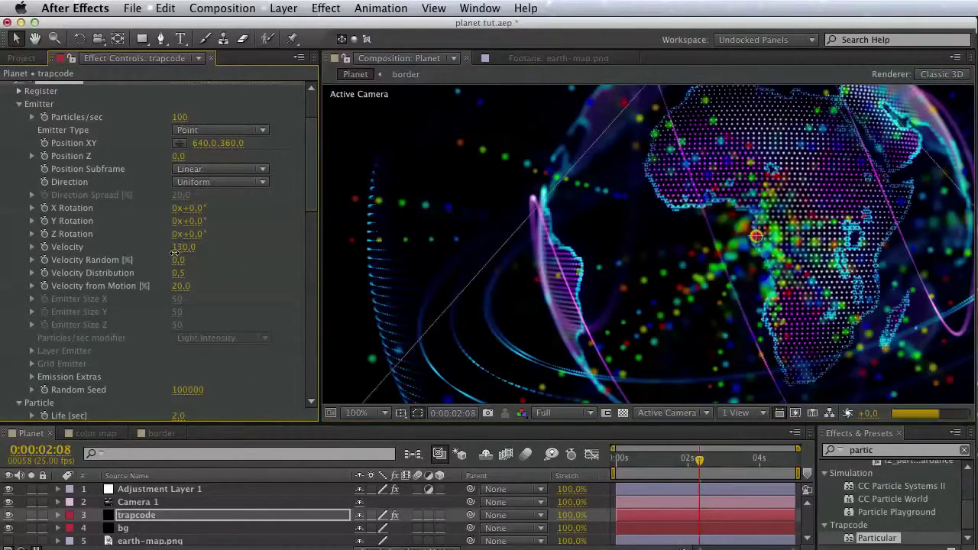
{"action": "key", "text": "Return"}
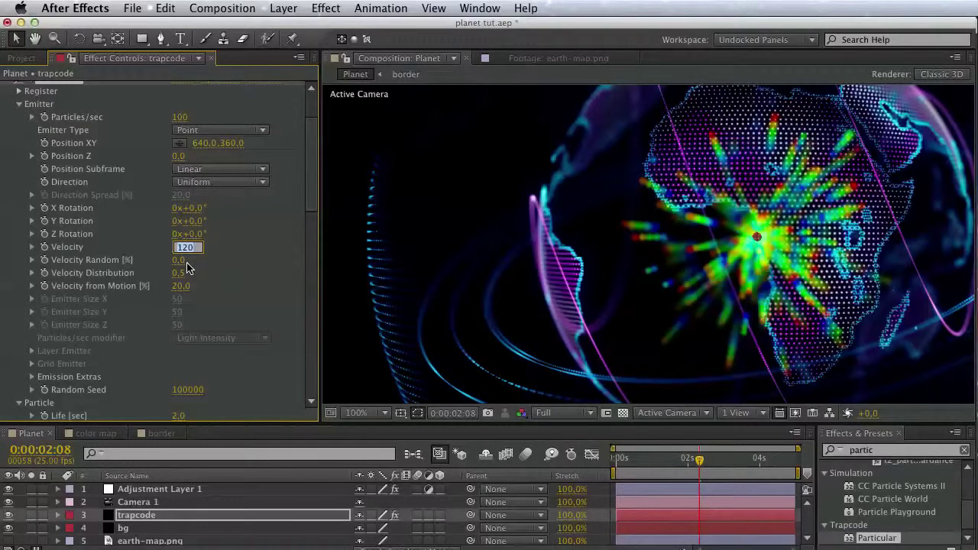
{"action": "type", "text": "300"}
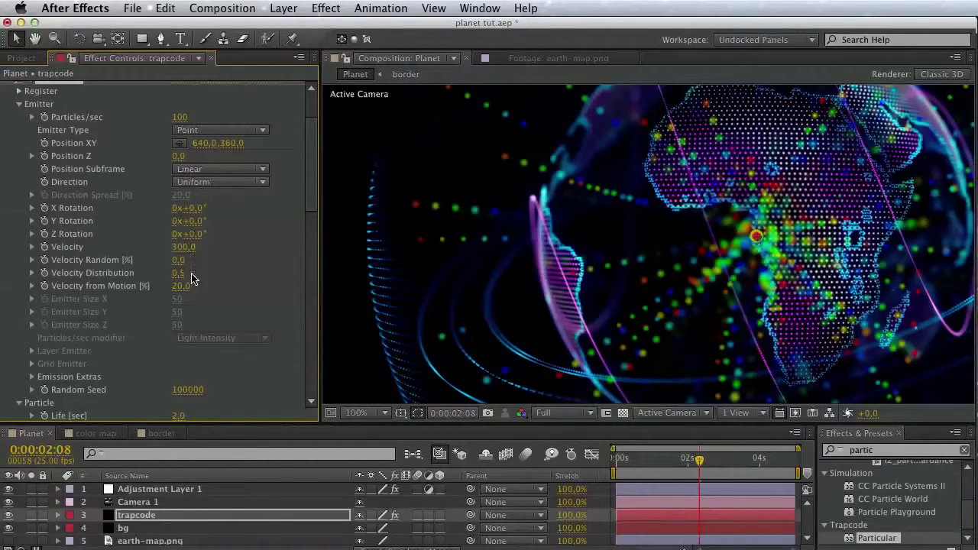
Set the Aux System's Life to 1 second and its Particles/sec to 100 for force line
{"action": "scroll", "coordinate": [191, 279], "scroll_direction": "down", "scroll_amount": 10}
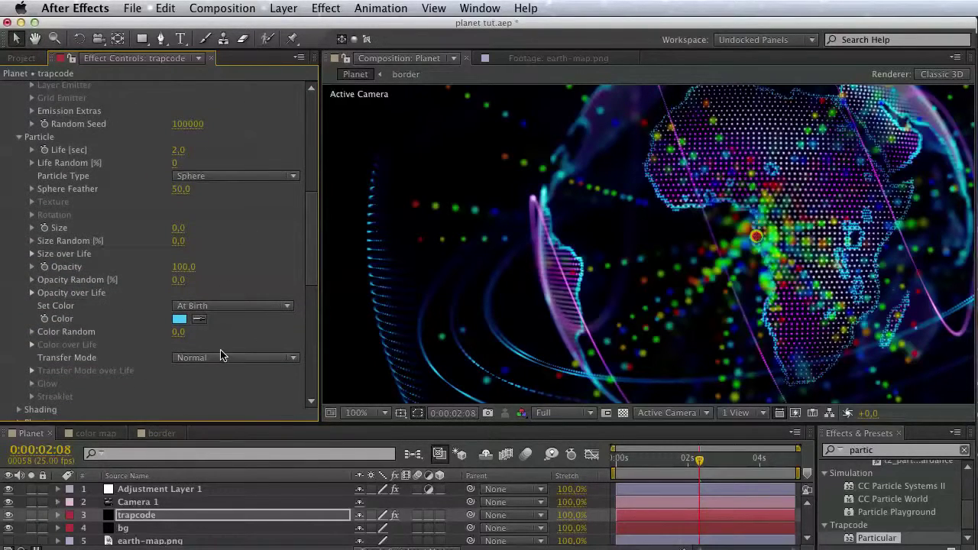
{"action": "scroll", "coordinate": [221, 355], "scroll_direction": "down", "scroll_amount": 10}
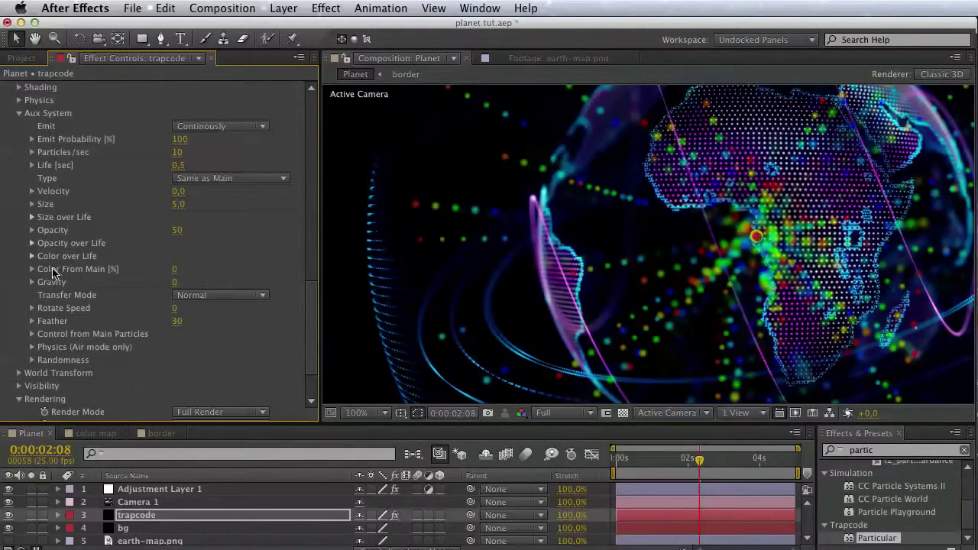
{"action": "left_click", "coordinate": [178, 165]}
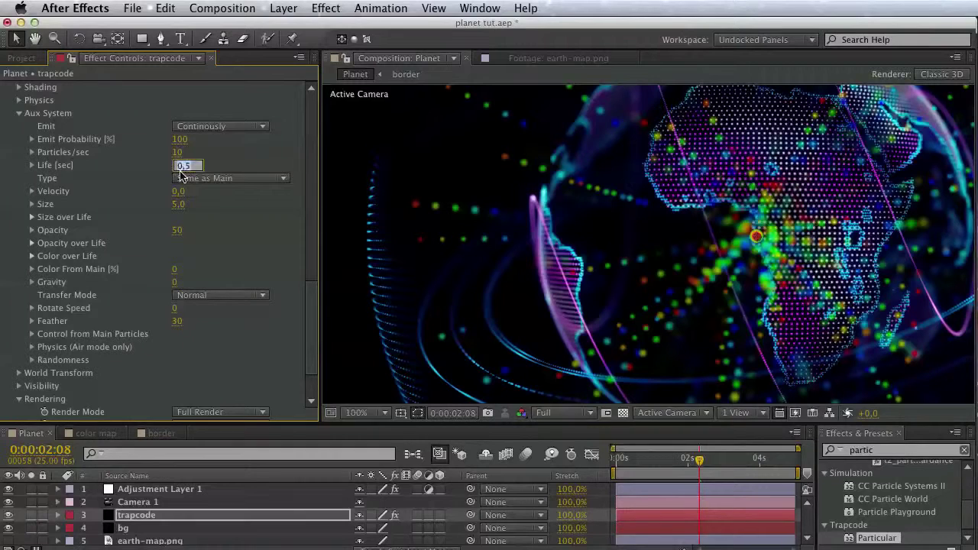
{"action": "type", "text": "1"}
{"action": "key", "text": "Return"}
{"action": "left_click", "coordinate": [178, 152]}
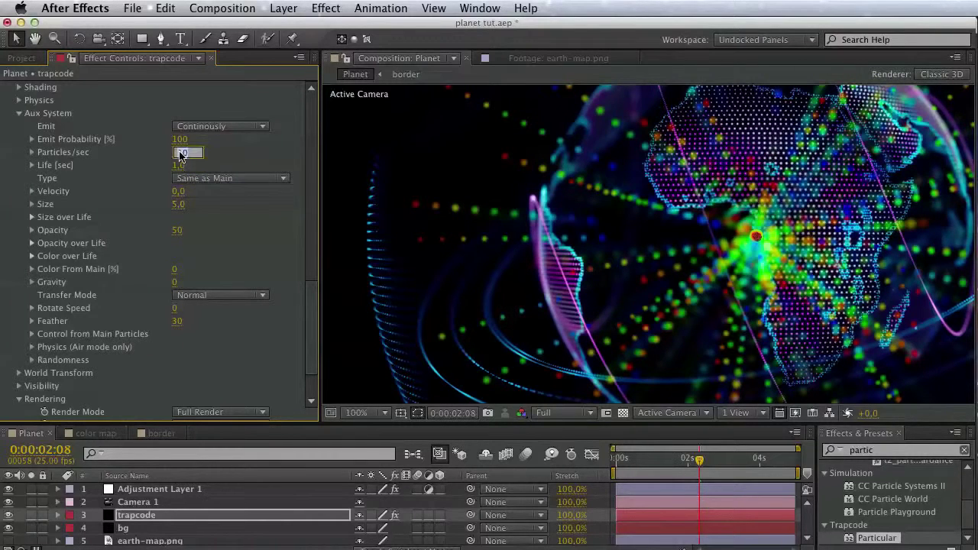
{"action": "type", "text": "100"}
{"action": "key", "text": "Return"}
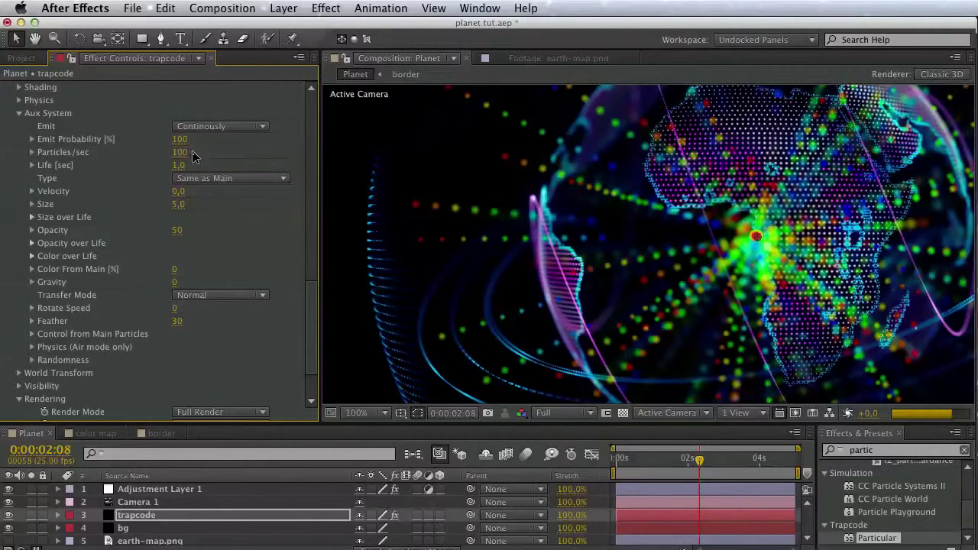
Set the Aux System's Size to 1 and apply the linearly decreasing preset to its Size over Life
{"action": "left_click", "coordinate": [184, 205]}
{"action": "type", "text": "0"}
{"action": "key", "text": "BackSpace"}
{"action": "type", "text": "1"}
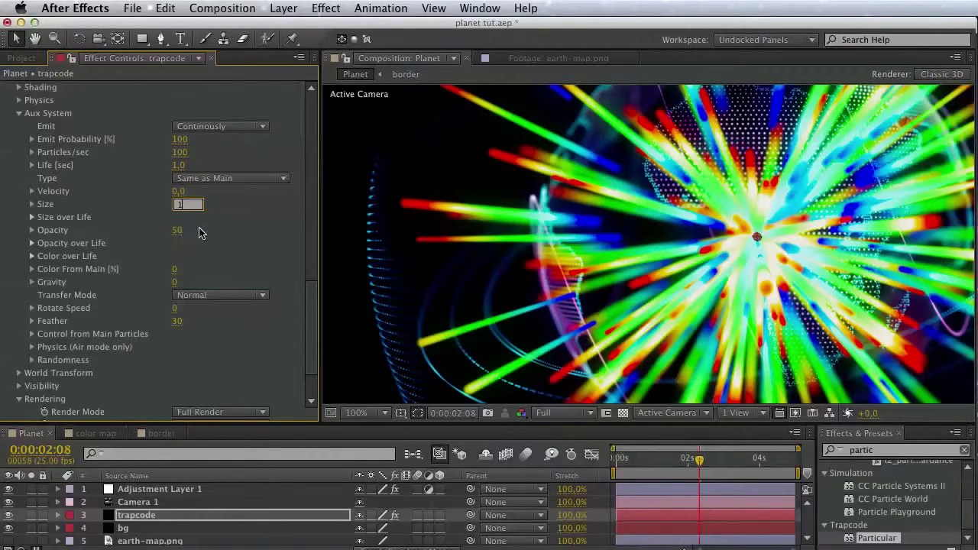
{"action": "key", "text": "Return"}
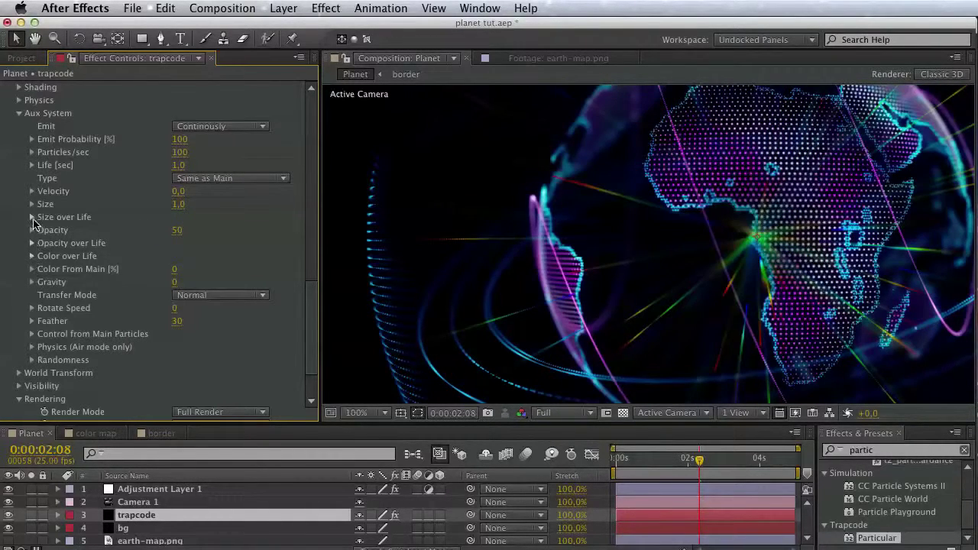
{"action": "left_click", "coordinate": [31, 220]}
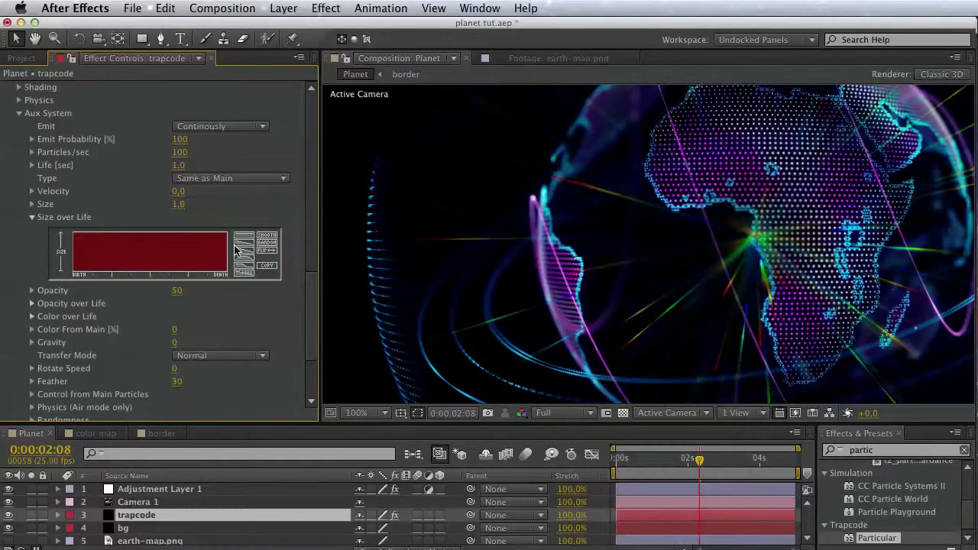
{"action": "left_click", "coordinate": [243, 247]}
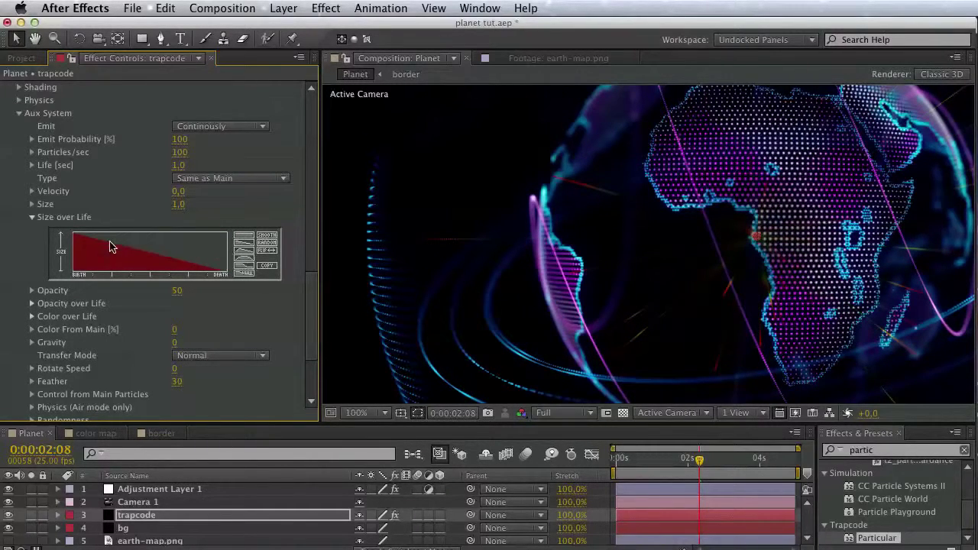
{"action": "left_click", "coordinate": [32, 219]}
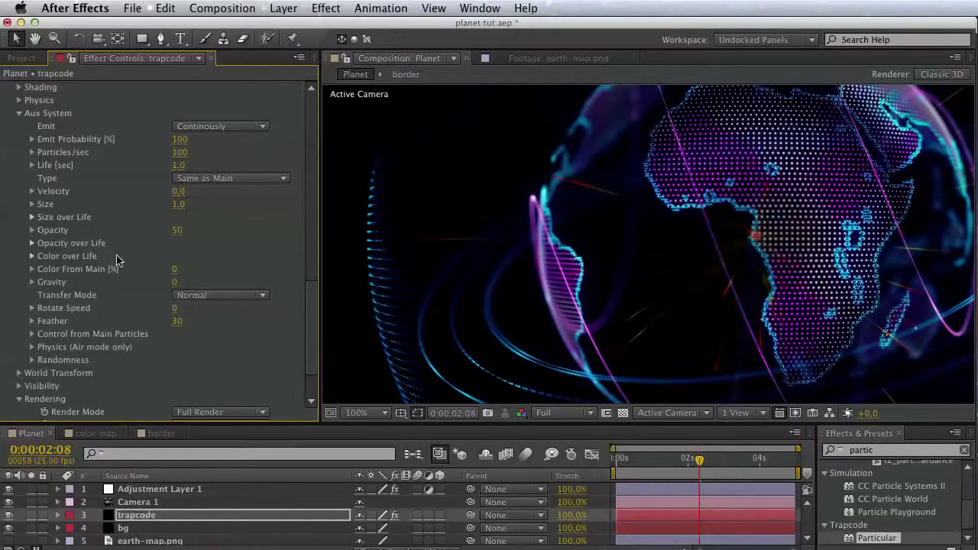
Set both the Opacity and the Feather of the Aux System particles to 100
{"action": "left_click", "coordinate": [177, 230]}
{"action": "type", "text": "100"}
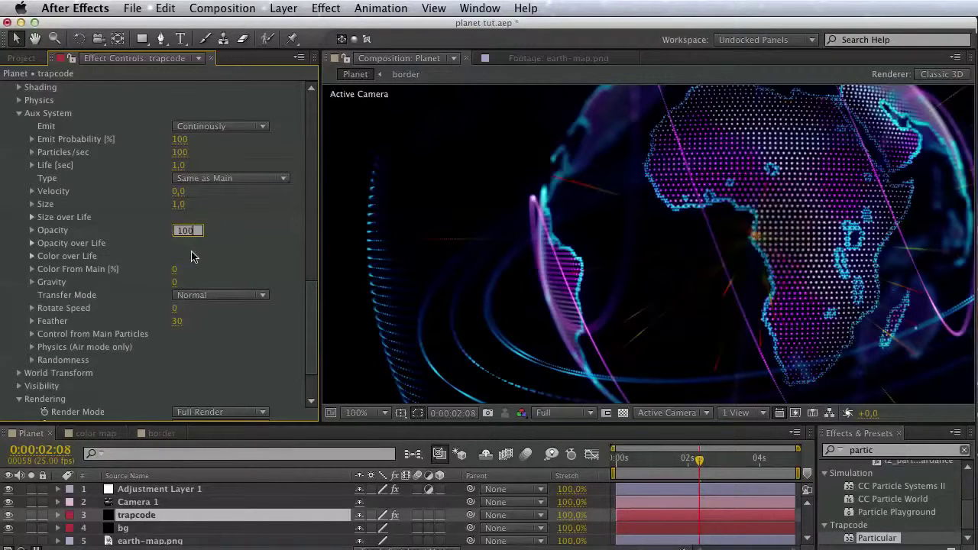
{"action": "key", "text": "Return"}
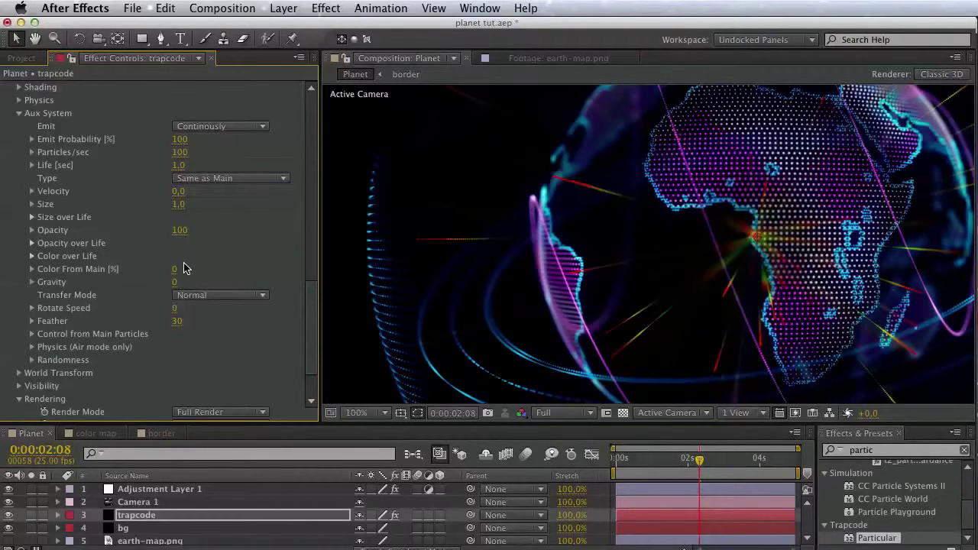
{"action": "left_click", "coordinate": [180, 324]}
{"action": "type", "text": "100"}
{"action": "key", "text": "Return"}
Set the Aux System's Start Emit to 50% of life under Control from Main Particles
{"action": "left_click", "coordinate": [32, 335]}
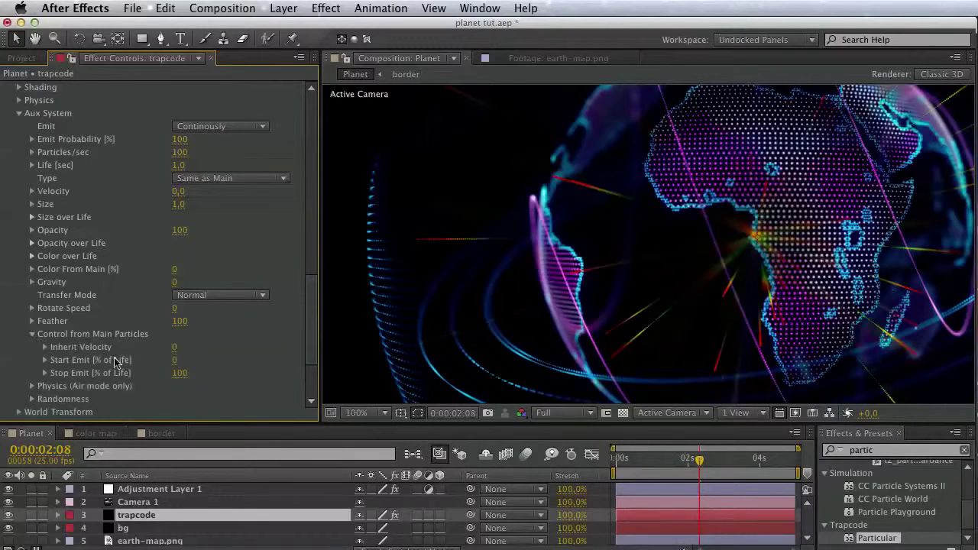
{"action": "left_click", "coordinate": [174, 360]}
{"action": "type", "text": "50"}
{"action": "key", "text": "Return"}
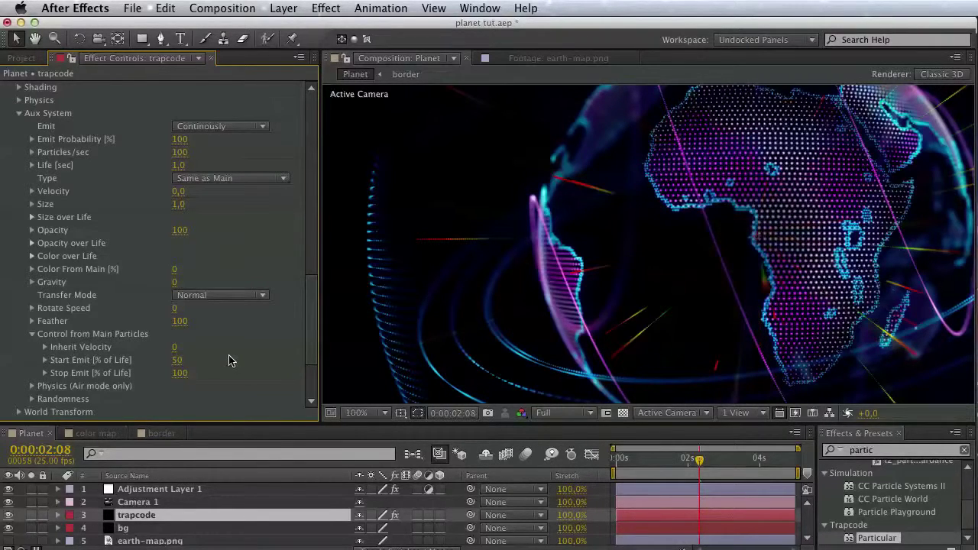
Set force line's emitter Velocity to 350
{"action": "key", "text": "space"}
{"action": "left_click_drag", "start_coordinate": [795, 237], "coordinate": [695, 283]}
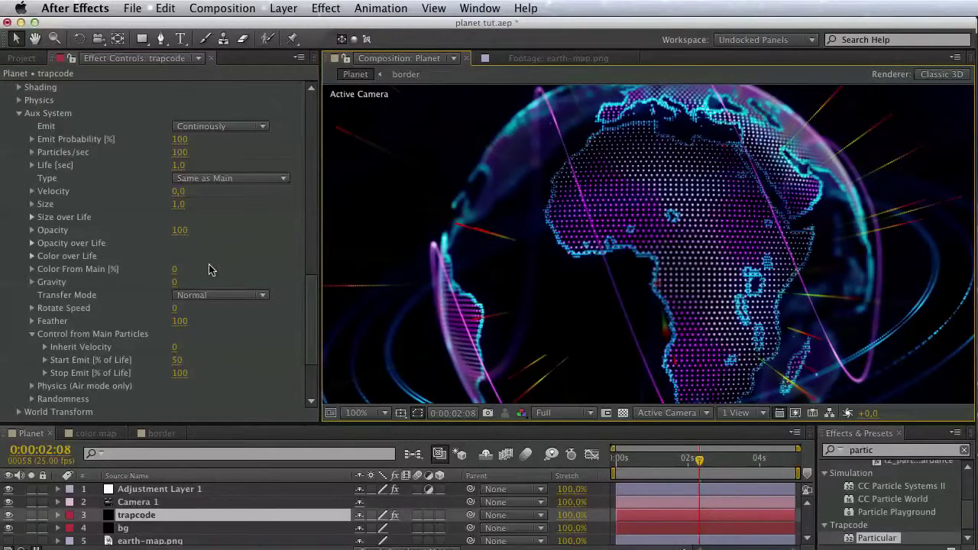
{"action": "scroll", "coordinate": [212, 269], "scroll_direction": "up", "scroll_amount": 15}
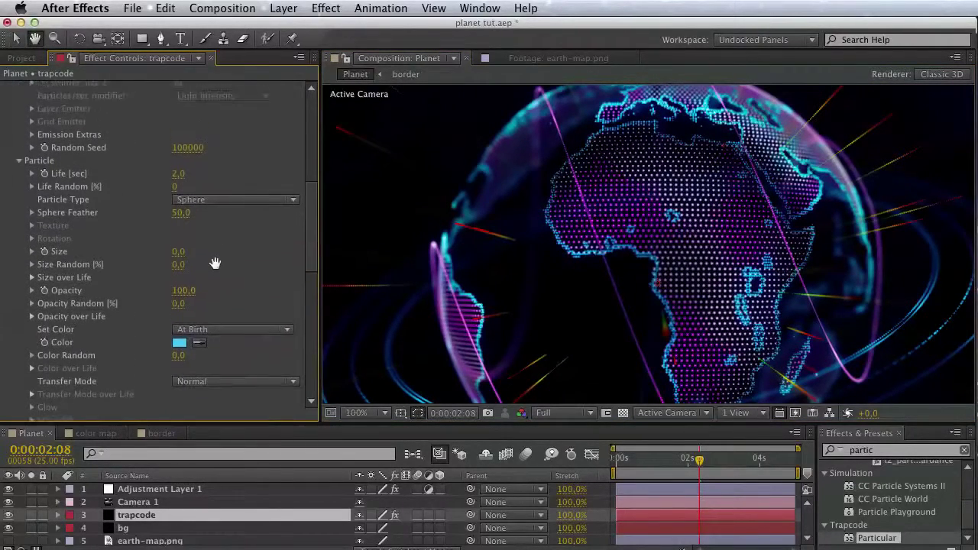
{"action": "scroll", "coordinate": [215, 263], "scroll_direction": "up", "scroll_amount": 20}
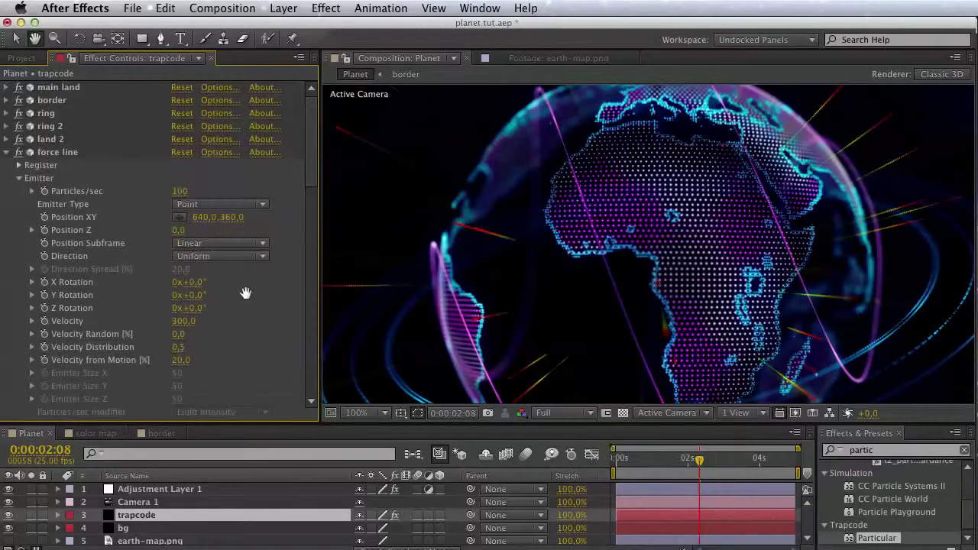
{"action": "key", "text": "v"}
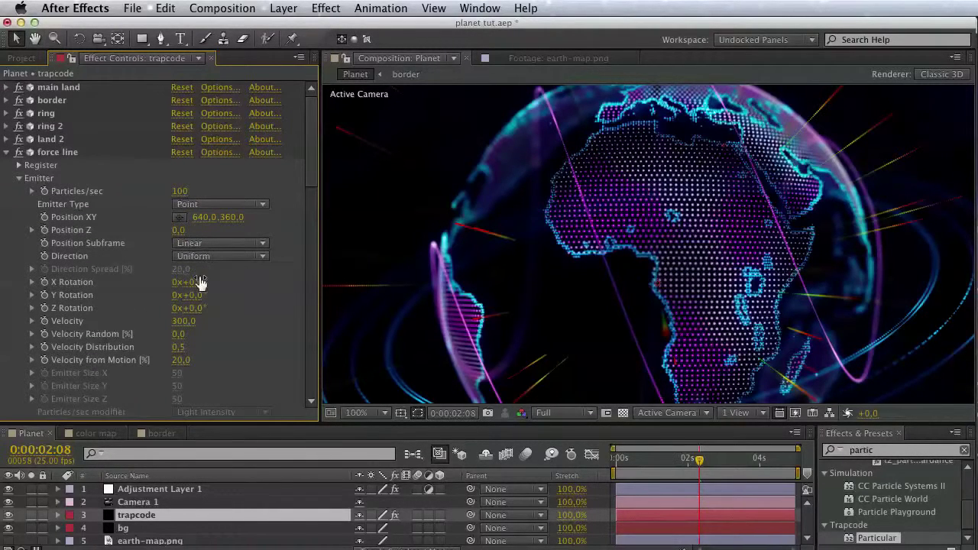
{"action": "left_click", "coordinate": [186, 321]}
{"action": "type", "text": "300"}
{"action": "type", "text": "/2"}
{"action": "key", "text": "Return"}
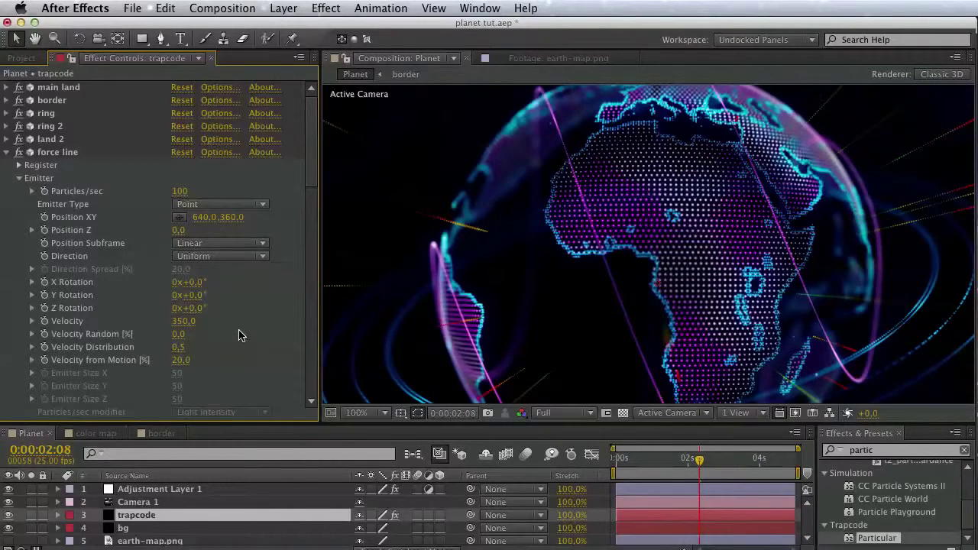
Try a particle Life of 1.8 seconds for force line
{"action": "key", "text": "h"}
{"action": "left_click_drag", "start_coordinate": [662, 286], "coordinate": [812, 242]}
{"action": "key", "text": "v"}
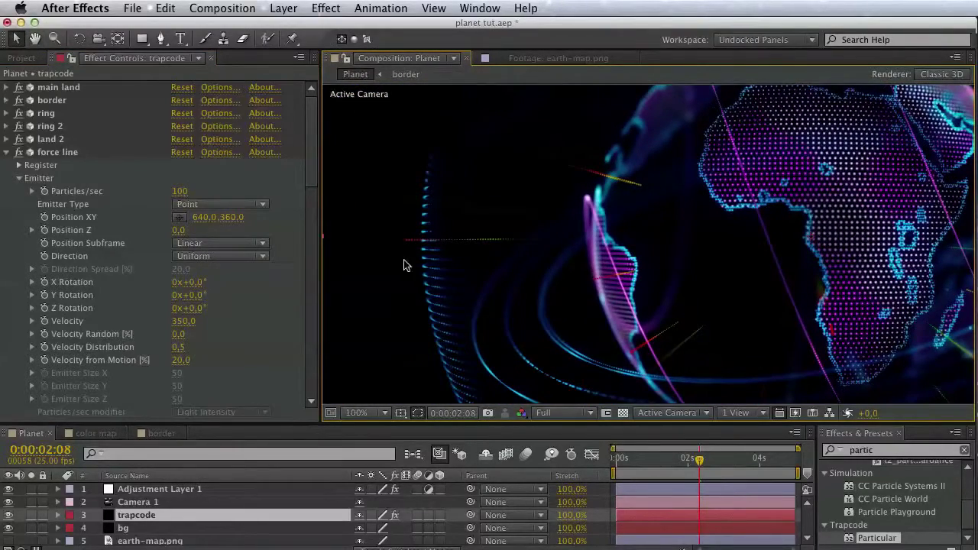
{"action": "scroll", "coordinate": [207, 310], "scroll_direction": "down", "scroll_amount": 10}
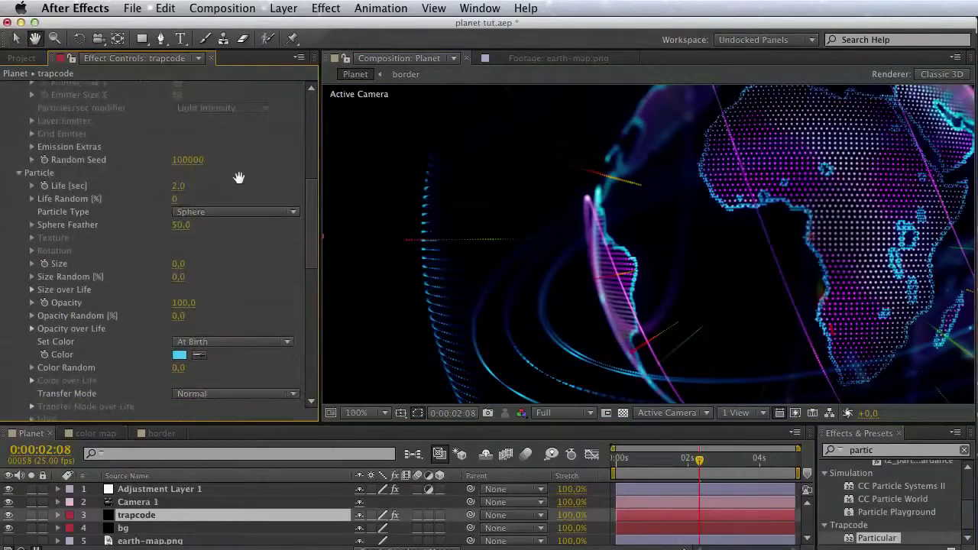
{"action": "left_click", "coordinate": [184, 187]}
{"action": "type", "text": "1,8"}
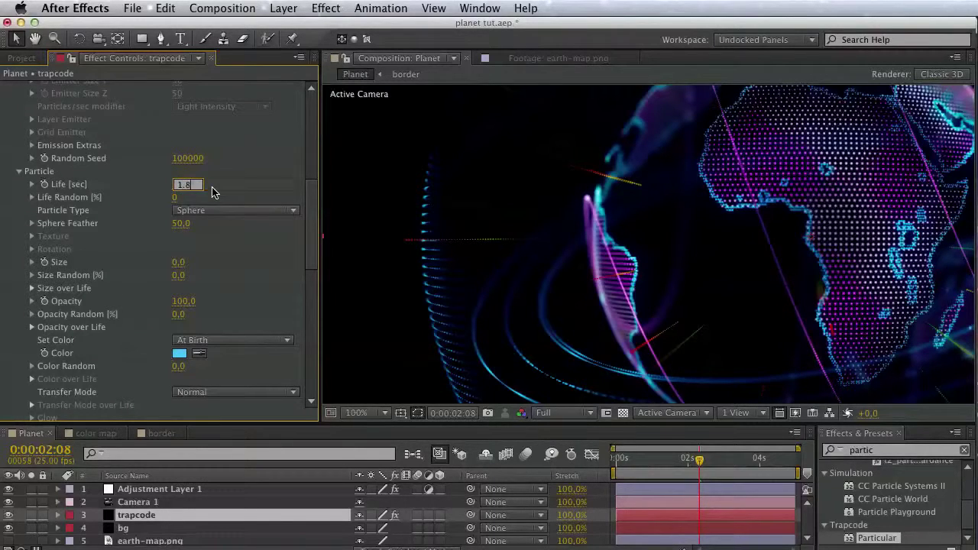
{"action": "key", "text": "Return"}
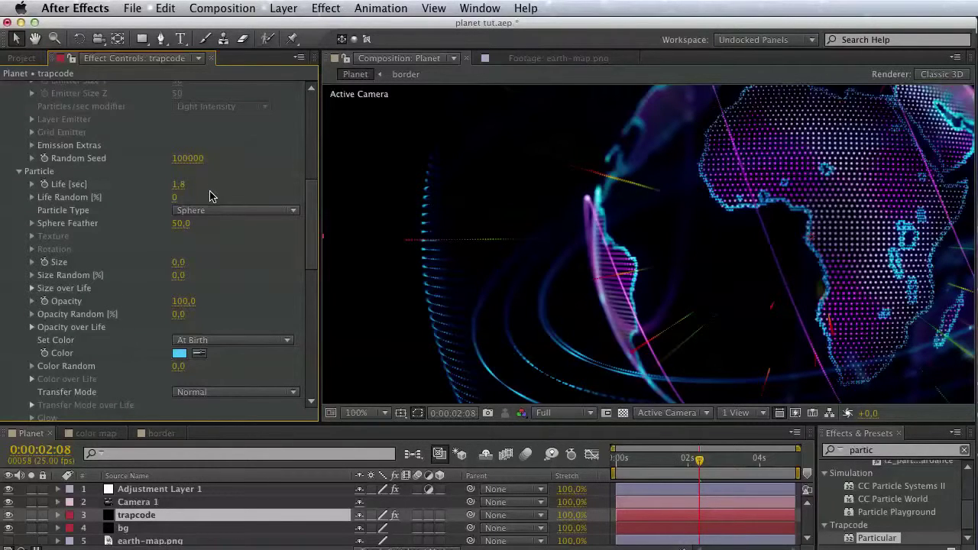
{"action": "left_click", "coordinate": [179, 185]}
{"action": "left_click", "coordinate": [214, 185]}
Move to 0:00:02:13, try force line particle Life values of 1.5 and 0.7 seconds, then settle on 1.7
{"action": "left_click_drag", "start_coordinate": [695, 460], "coordinate": [708, 459]}
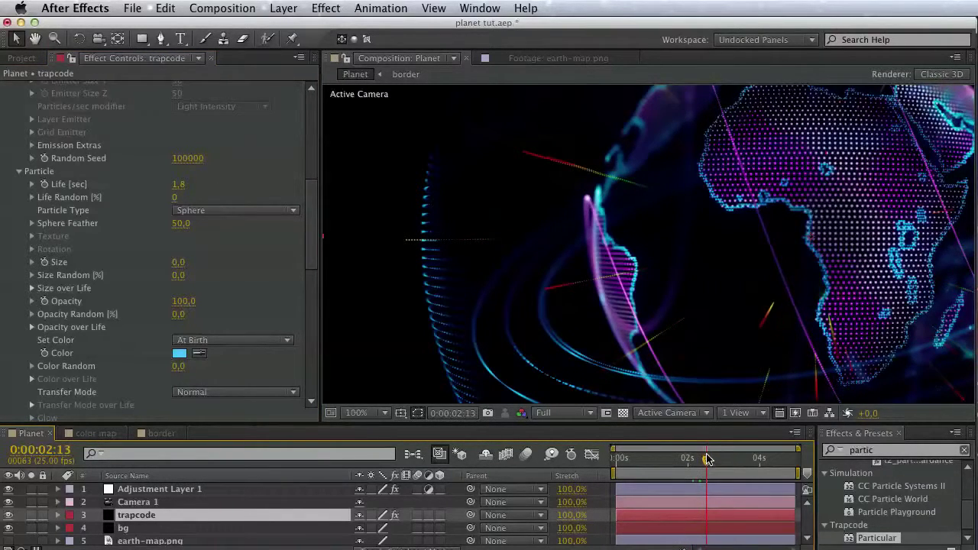
{"action": "key", "text": "space"}
{"action": "left_click_drag", "start_coordinate": [702, 298], "coordinate": [376, 367]}
{"action": "left_click", "coordinate": [179, 184]}
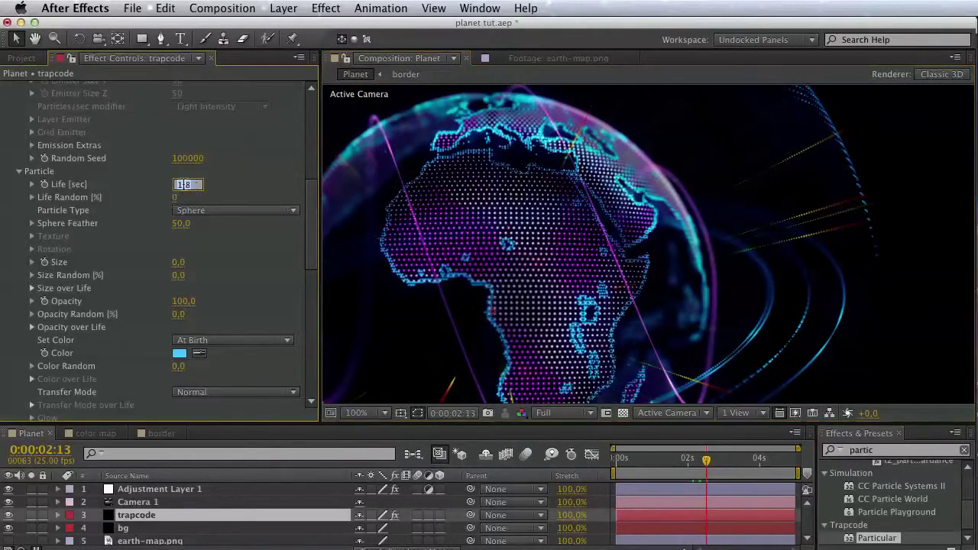
{"action": "type", "text": "1.5"}
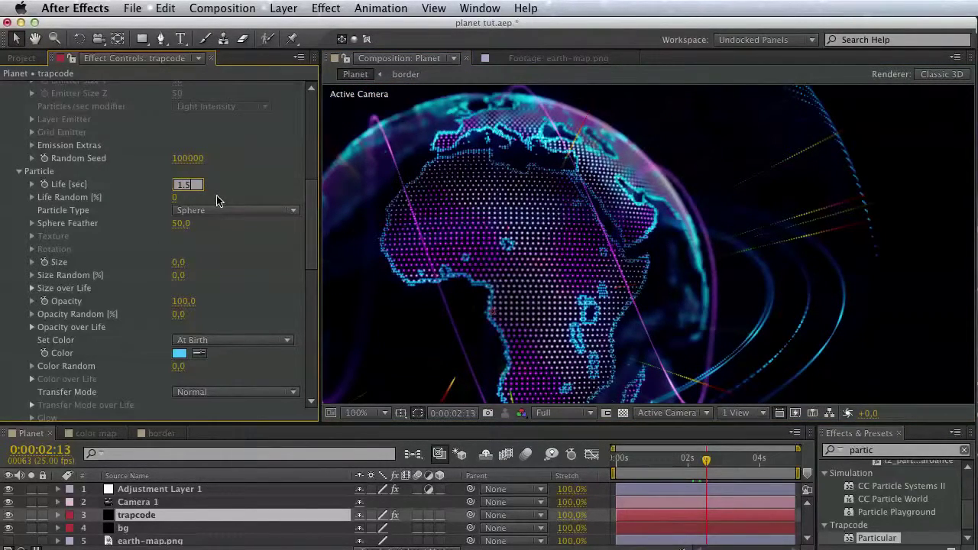
{"action": "key", "text": "Return"}
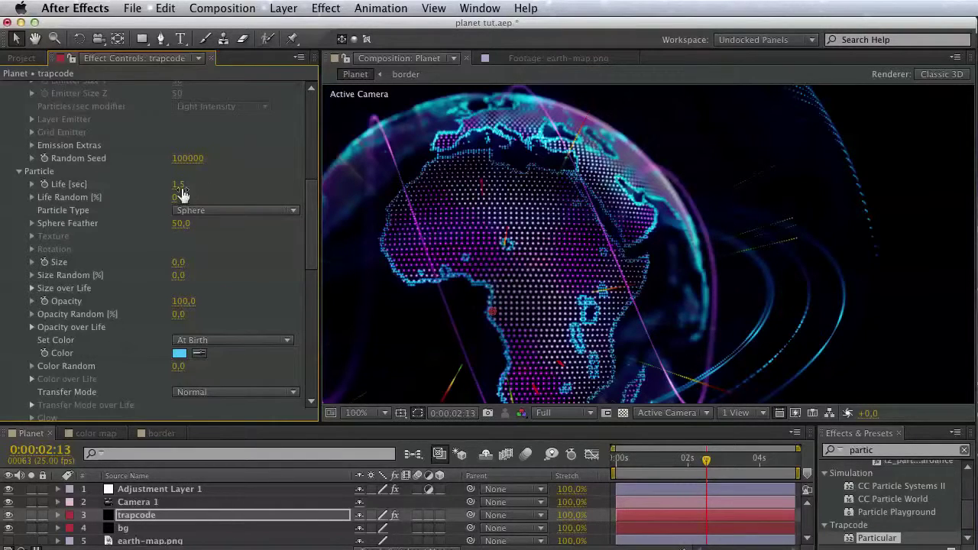
{"action": "left_click", "coordinate": [181, 184]}
{"action": "key", "text": "Return"}
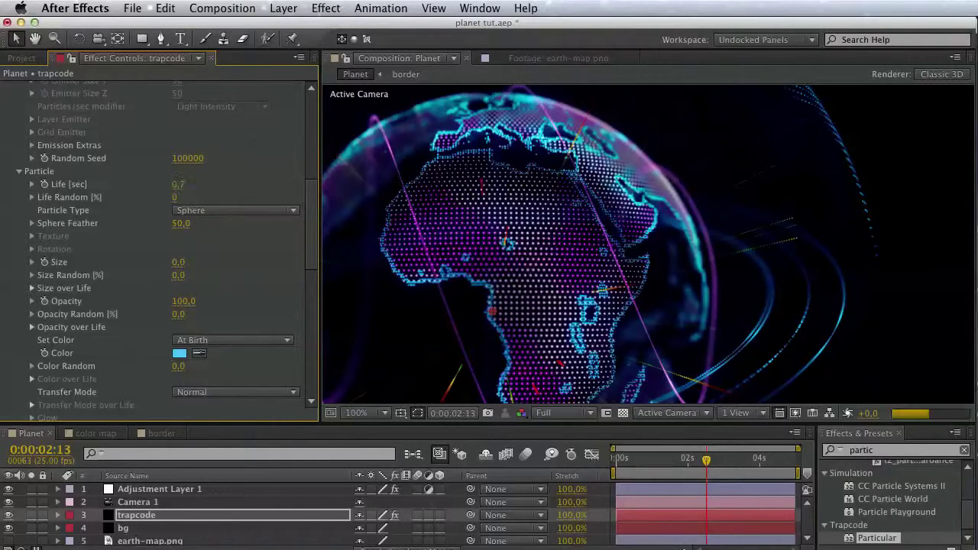
{"action": "left_click", "coordinate": [179, 185]}
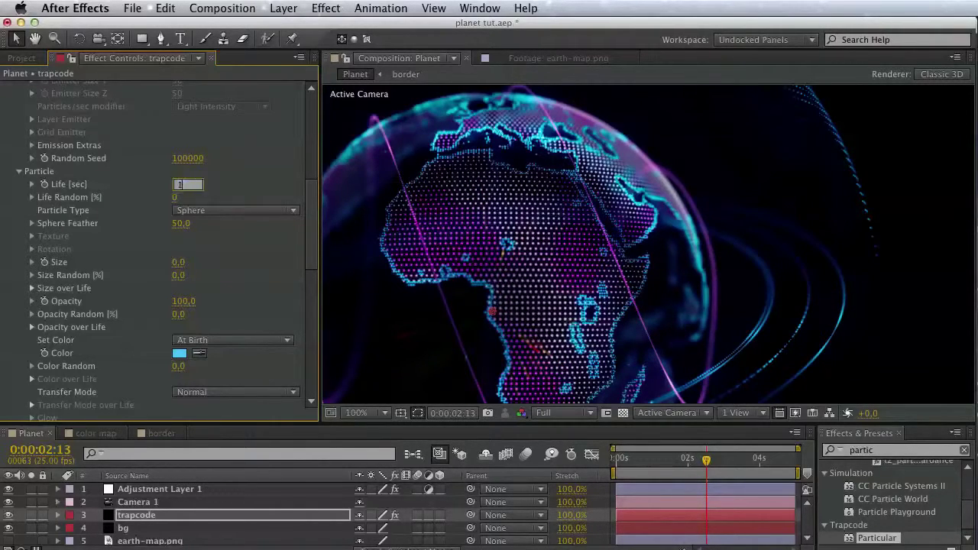
{"action": "type", "text": "1.7"}
{"action": "key", "text": "Return"}
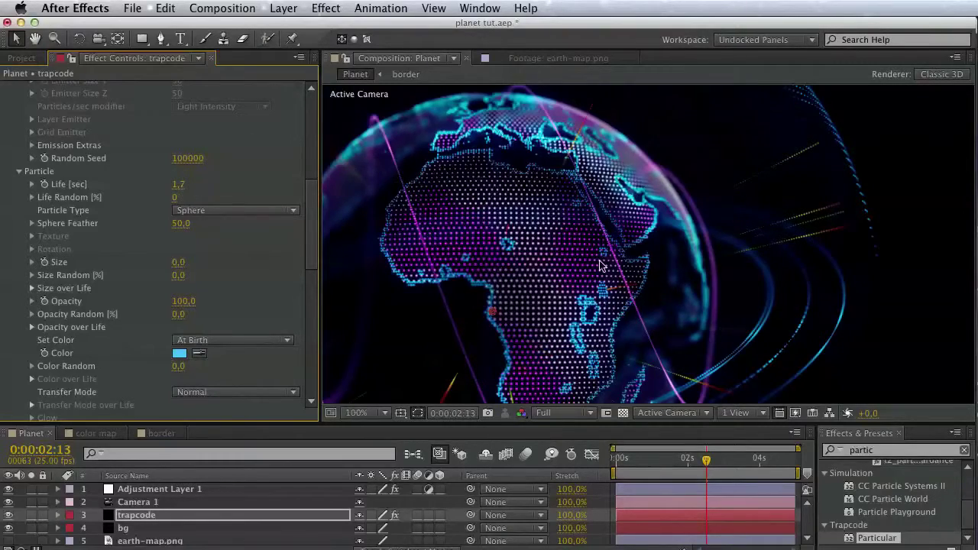
Set the Aux System's Color From Main to 100% for force line
{"action": "left_click_drag", "start_coordinate": [603, 267], "coordinate": [782, 212]}
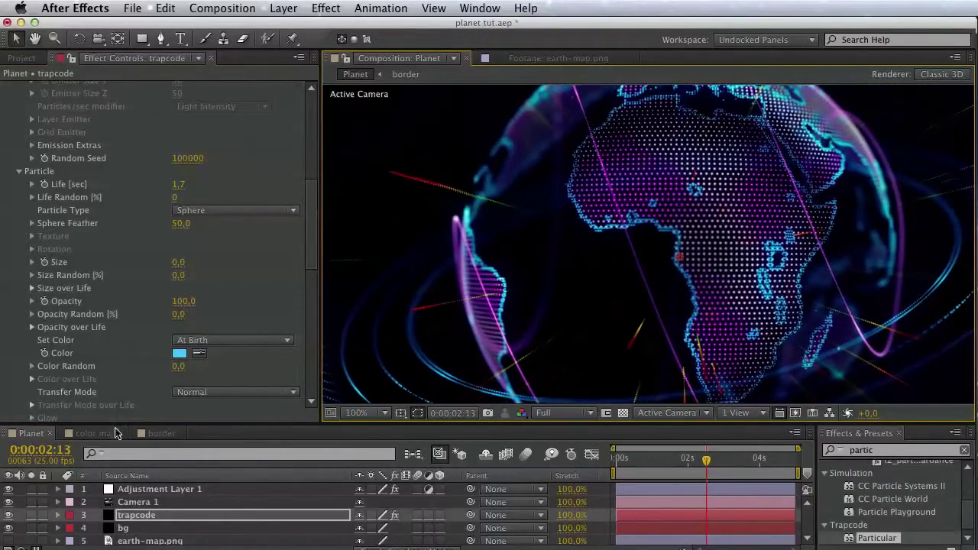
{"action": "scroll", "coordinate": [129, 378], "scroll_direction": "down", "scroll_amount": 2}
{"action": "scroll", "coordinate": [128, 378], "scroll_direction": "down", "scroll_amount": 10}
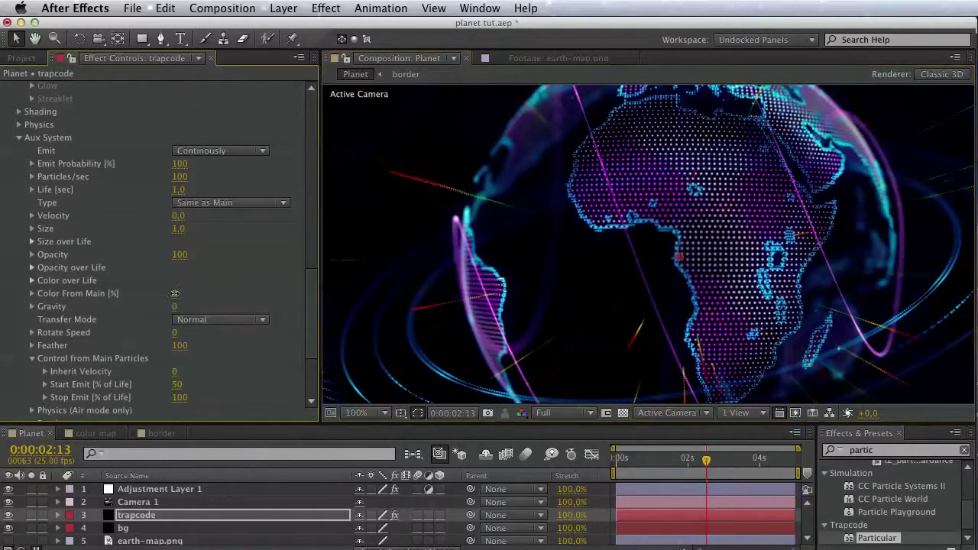
{"action": "left_click", "coordinate": [174, 294]}
{"action": "type", "text": "100"}
{"action": "key", "text": "Return"}
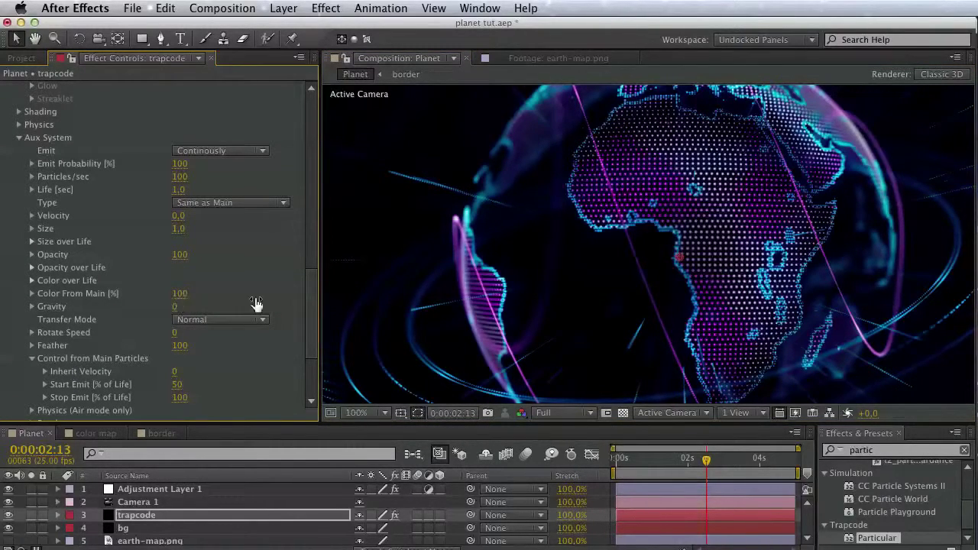
Set the Aux System's Particles/sec to 150 for force line
{"action": "left_click_drag", "start_coordinate": [514, 302], "coordinate": [561, 197]}
{"action": "left_click", "coordinate": [180, 177]}
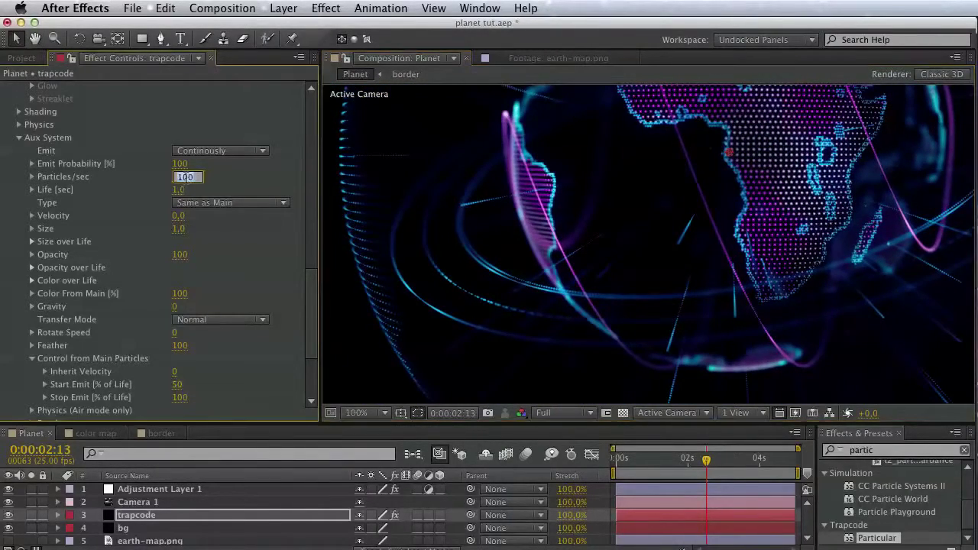
{"action": "type", "text": "150"}
{"action": "key", "text": "Return"}
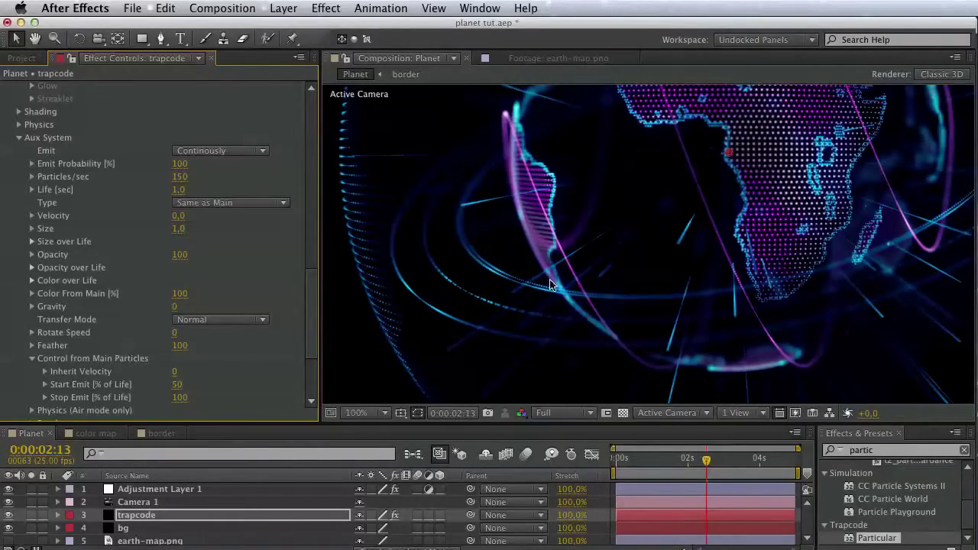
Save the project and inspect the force lines around the planet in the composition view
{"action": "left_click_drag", "start_coordinate": [639, 170], "coordinate": [615, 343]}
{"action": "key", "text": "super+s"}
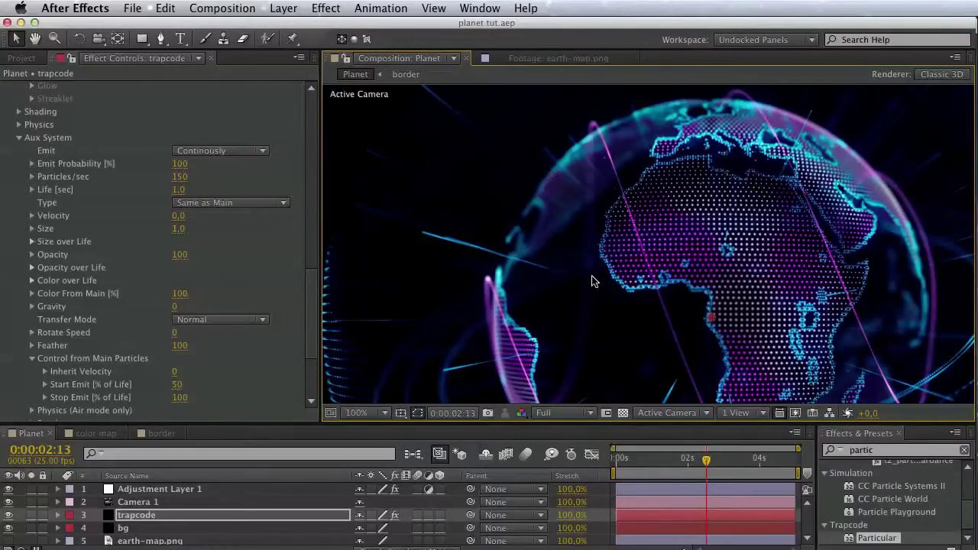
{"action": "left_click_drag", "start_coordinate": [653, 283], "coordinate": [741, 213]}
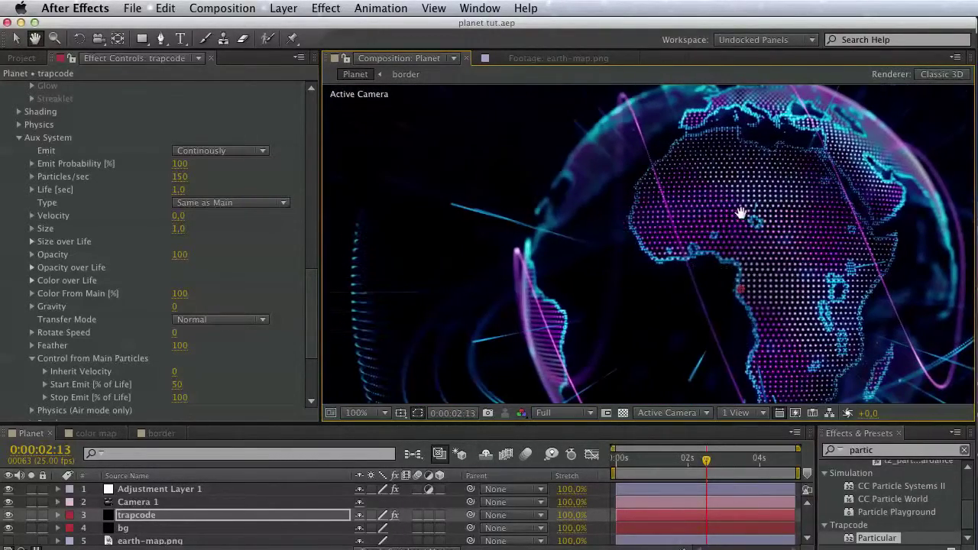
{"action": "left_click_drag", "start_coordinate": [827, 127], "coordinate": [681, 167]}
{"action": "key", "text": "v"}
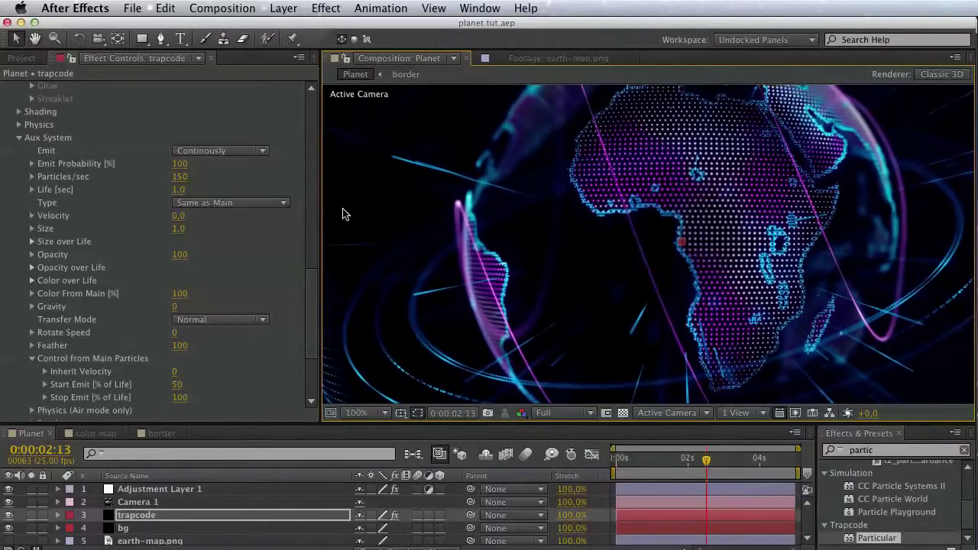
Duplicate the force line effect and turn off border, ring, ring 2, land 2 and the original force line
{"action": "left_click", "coordinate": [20, 138]}
{"action": "scroll", "coordinate": [46, 153], "scroll_direction": "up", "scroll_amount": 10}
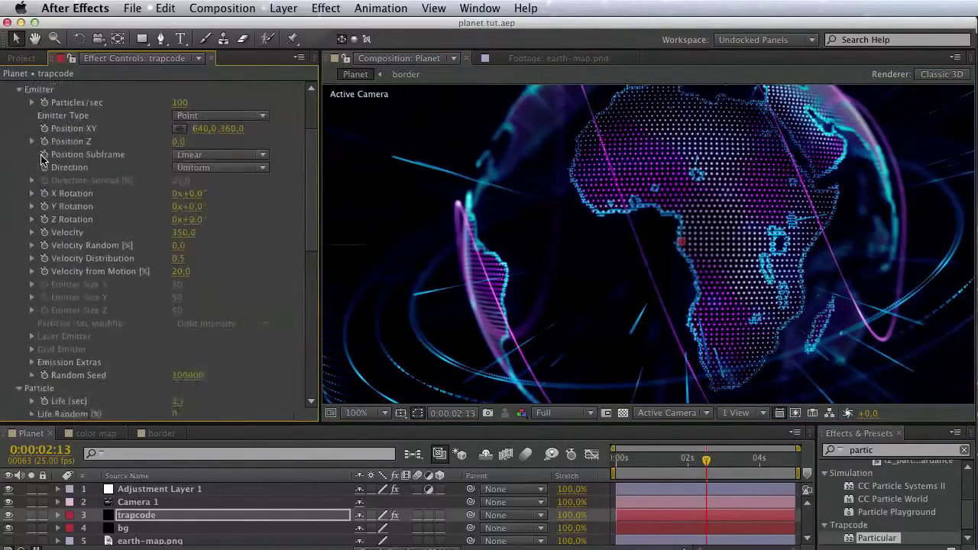
{"action": "scroll", "coordinate": [42, 159], "scroll_direction": "up", "scroll_amount": 5}
{"action": "left_click", "coordinate": [20, 179]}
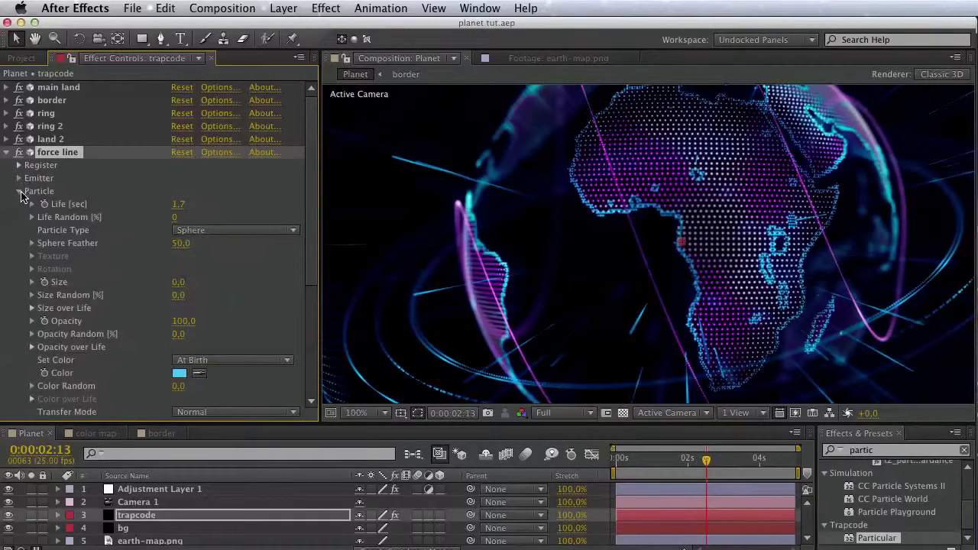
{"action": "left_click", "coordinate": [19, 191]}
{"action": "left_click", "coordinate": [19, 269]}
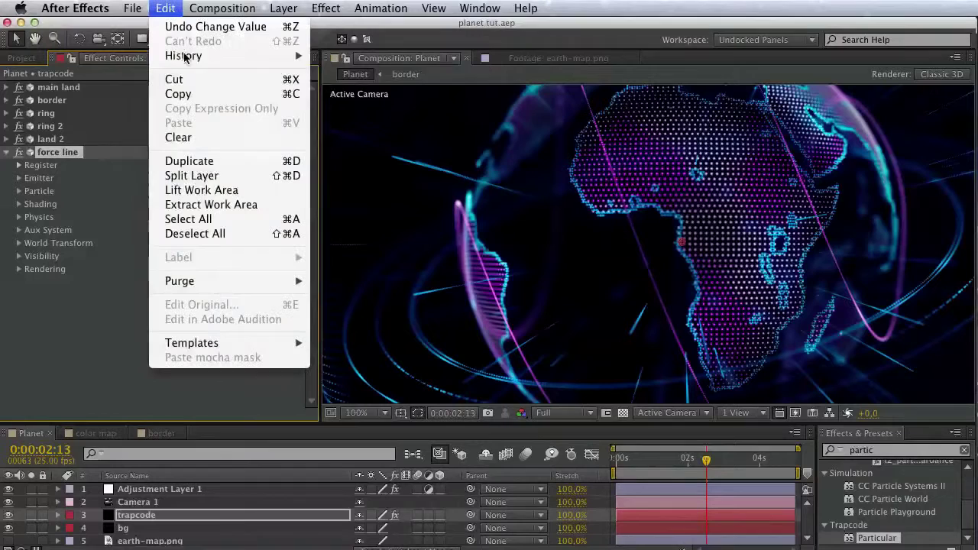
{"action": "left_click", "coordinate": [230, 161]}
{"action": "left_click", "coordinate": [6, 153]}
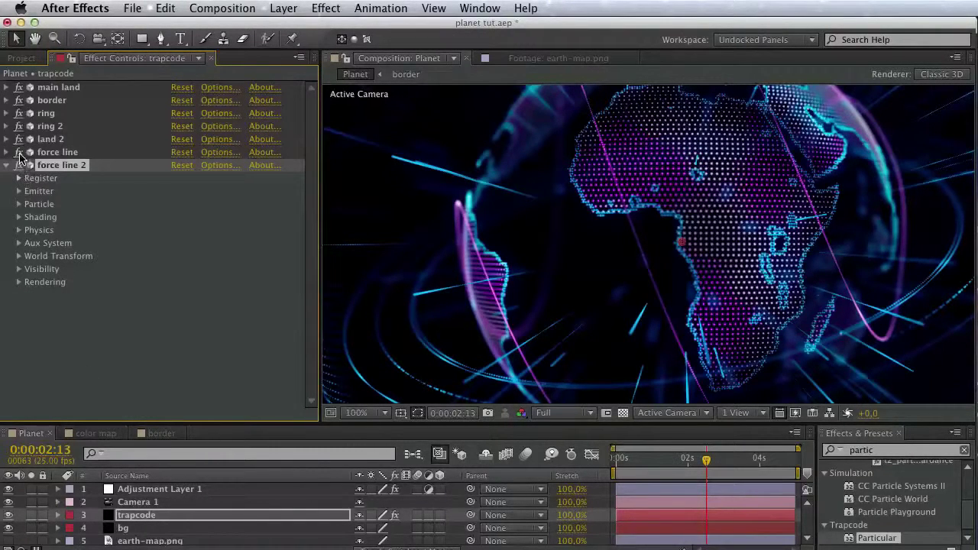
{"action": "left_click_drag", "start_coordinate": [19, 152], "coordinate": [20, 102]}
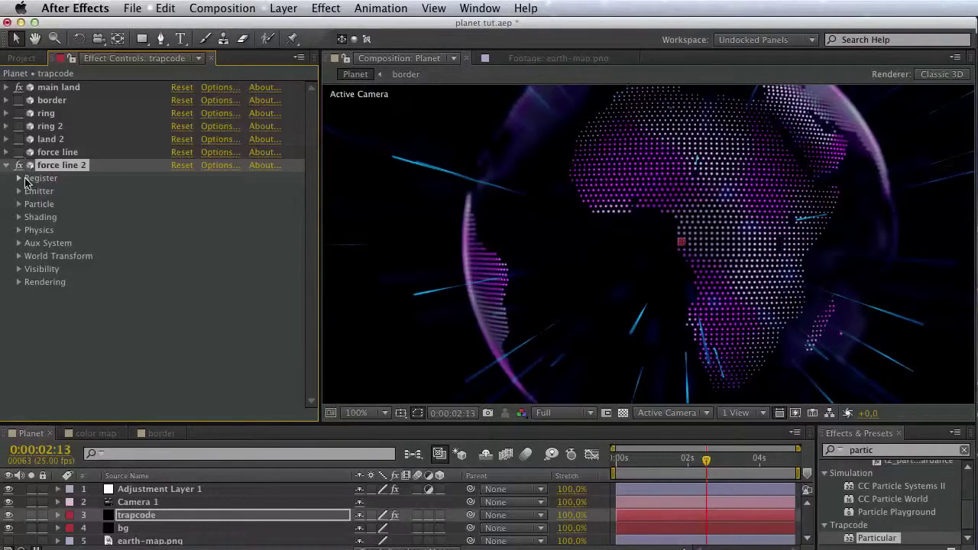
Set force line 2's Emitter Type to Sphere with Emitter Size X, Y and Z of 700
{"action": "left_click", "coordinate": [18, 191]}
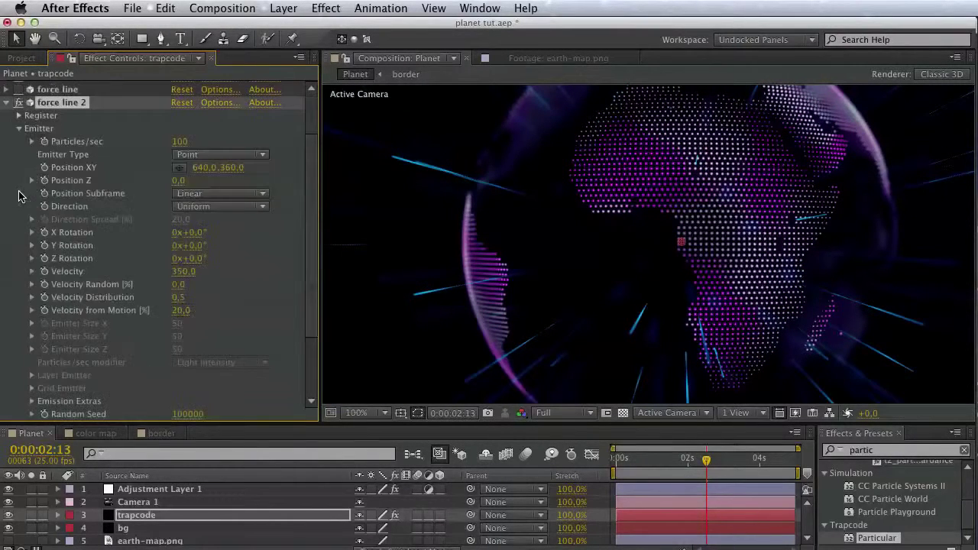
{"action": "left_click", "coordinate": [207, 155]}
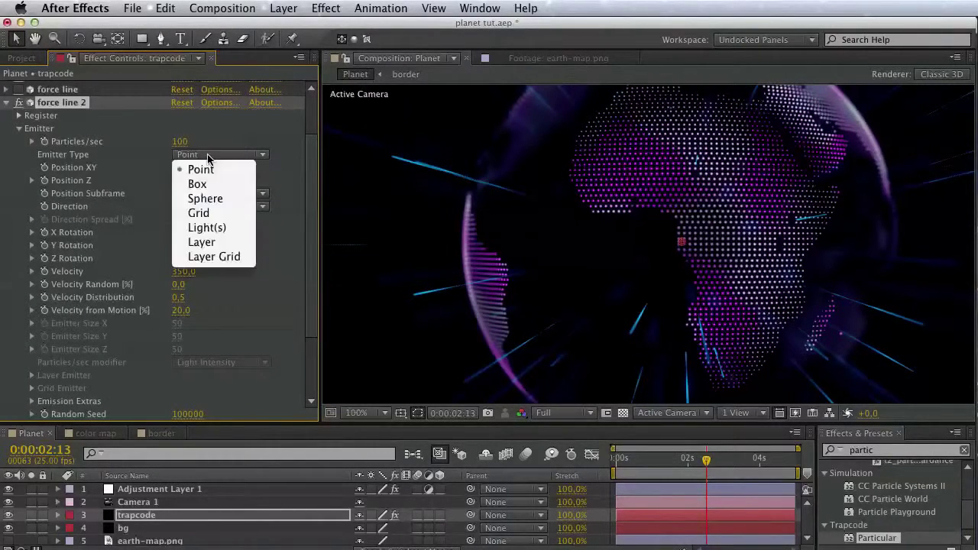
{"action": "left_click", "coordinate": [208, 205]}
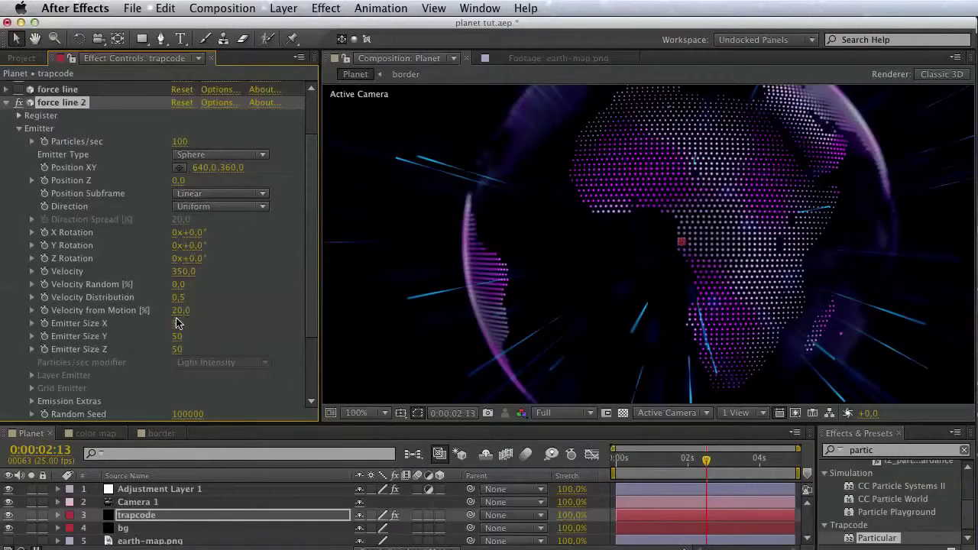
{"action": "left_click", "coordinate": [177, 324]}
{"action": "type", "text": "700"}
{"action": "key", "text": "Return"}
{"action": "left_click", "coordinate": [178, 336]}
{"action": "type", "text": "7"}
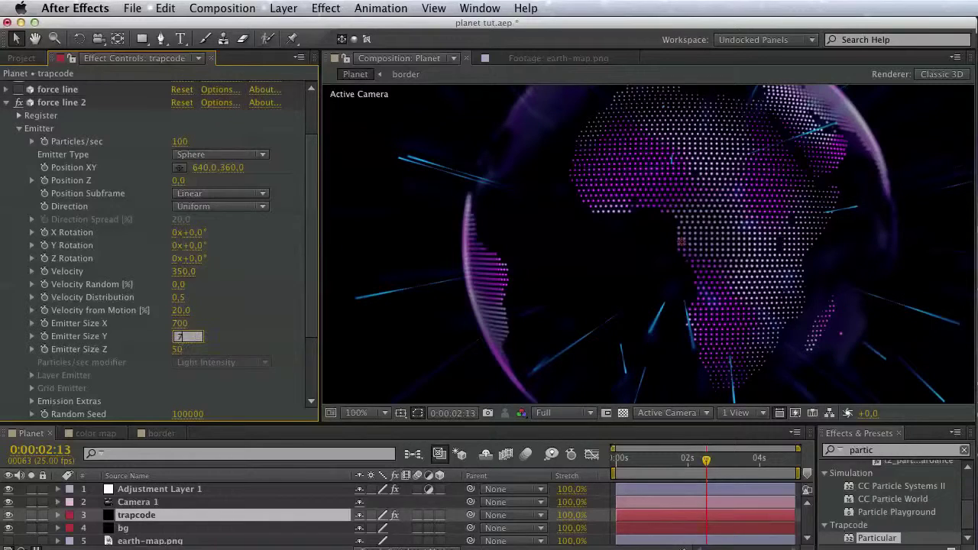
{"action": "type", "text": "00"}
{"action": "key", "text": "Return"}
{"action": "left_click", "coordinate": [178, 349]}
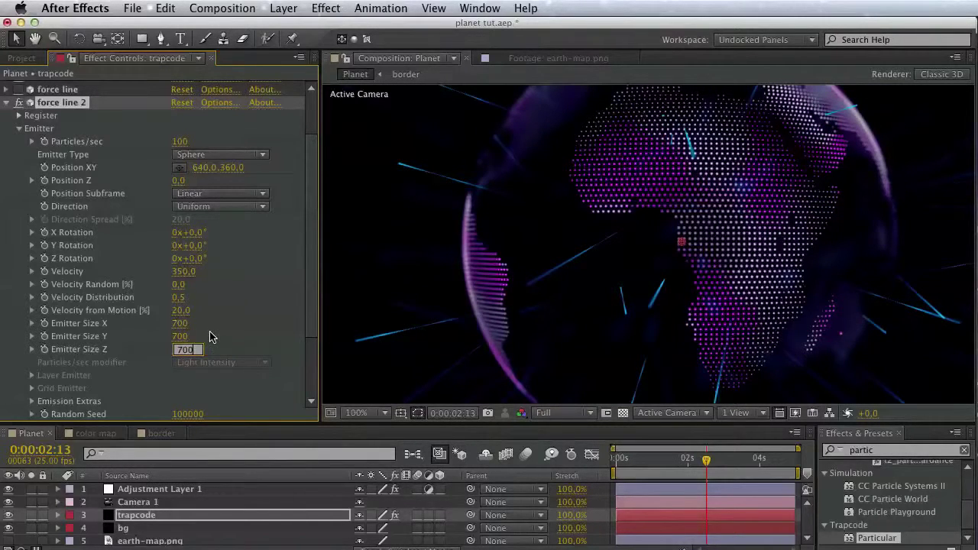
{"action": "key", "text": "Return"}
Change force line 2's particle color to the saved pink-violet swatch
{"action": "left_click_drag", "start_coordinate": [259, 294], "coordinate": [264, 333]}
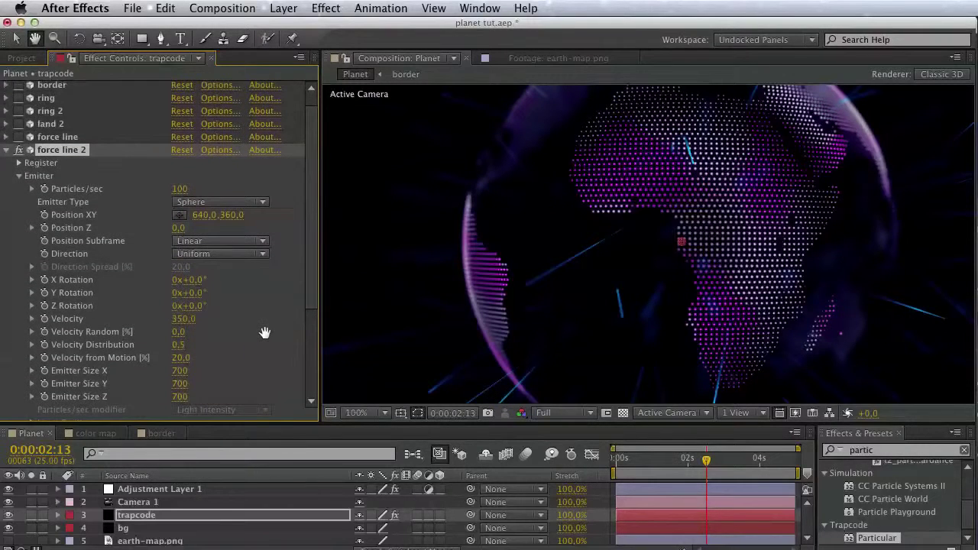
{"action": "key", "text": "v"}
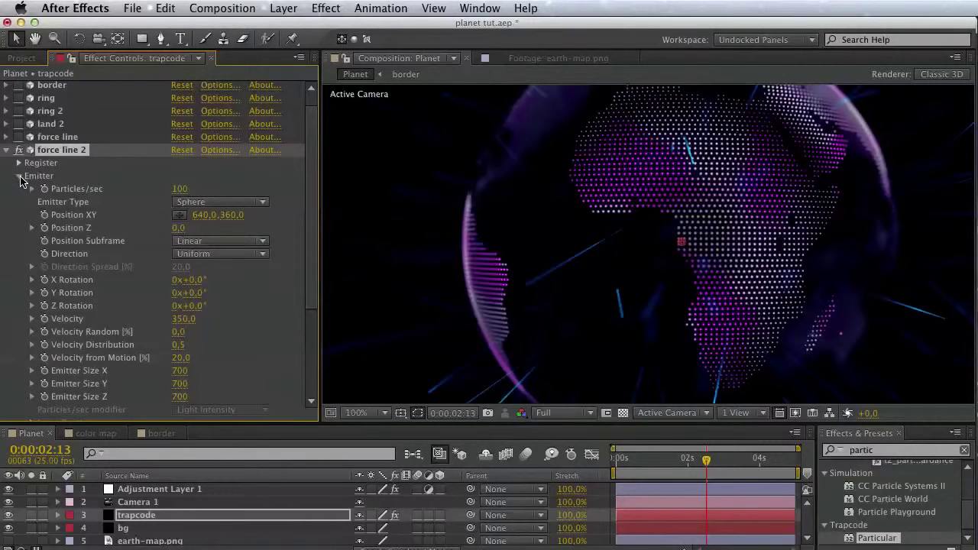
{"action": "scroll", "coordinate": [62, 315], "scroll_direction": "down", "scroll_amount": 6}
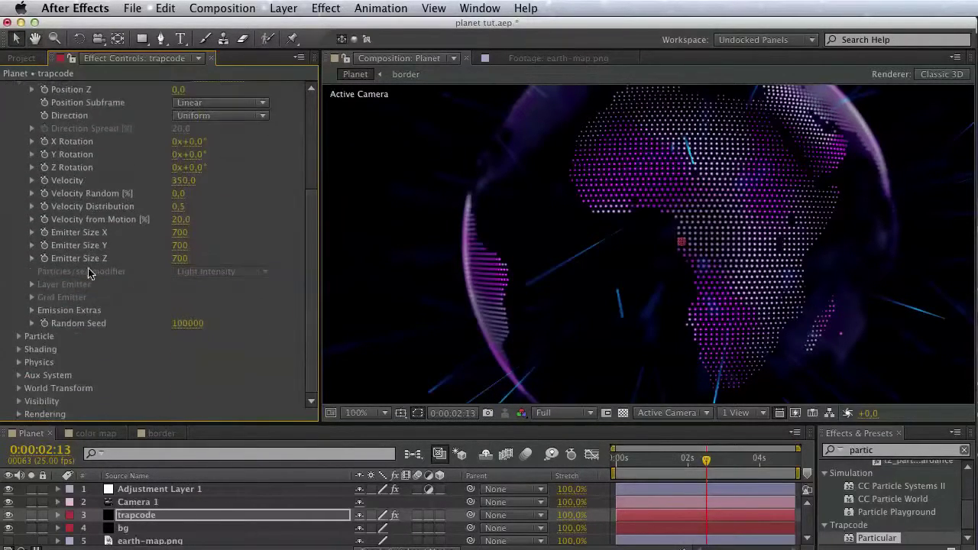
{"action": "left_click", "coordinate": [20, 336]}
{"action": "scroll", "coordinate": [38, 344], "scroll_direction": "down", "scroll_amount": 8}
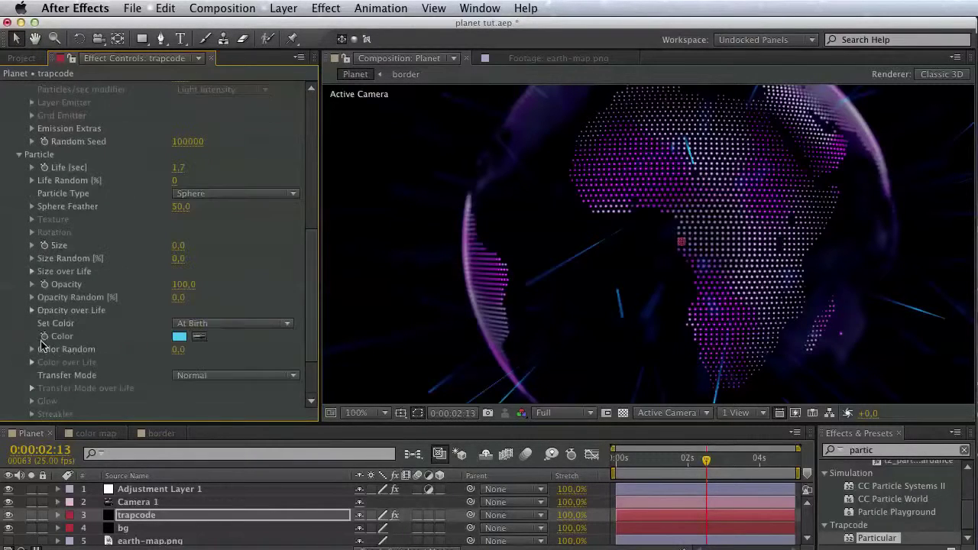
{"action": "left_click", "coordinate": [179, 337]}
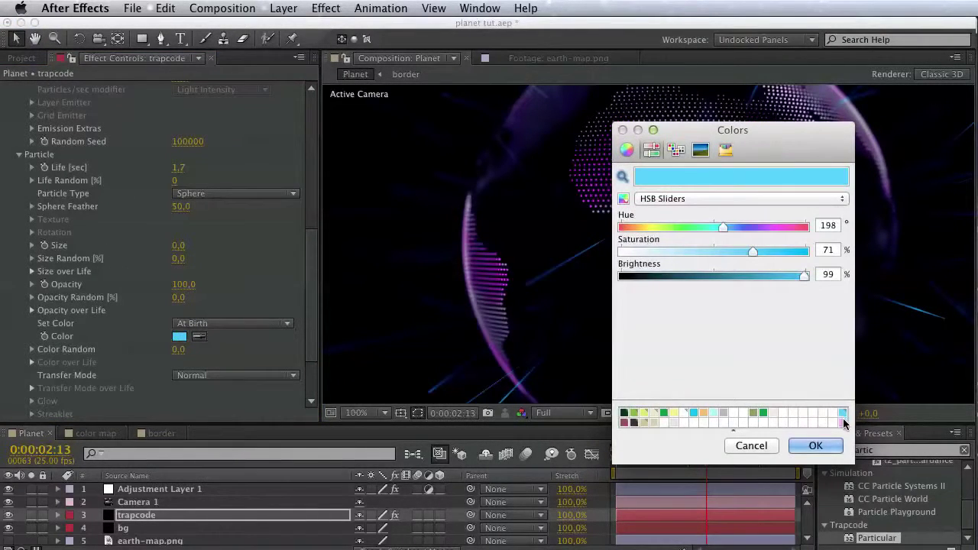
{"action": "left_click", "coordinate": [842, 422]}
{"action": "left_click", "coordinate": [816, 446]}
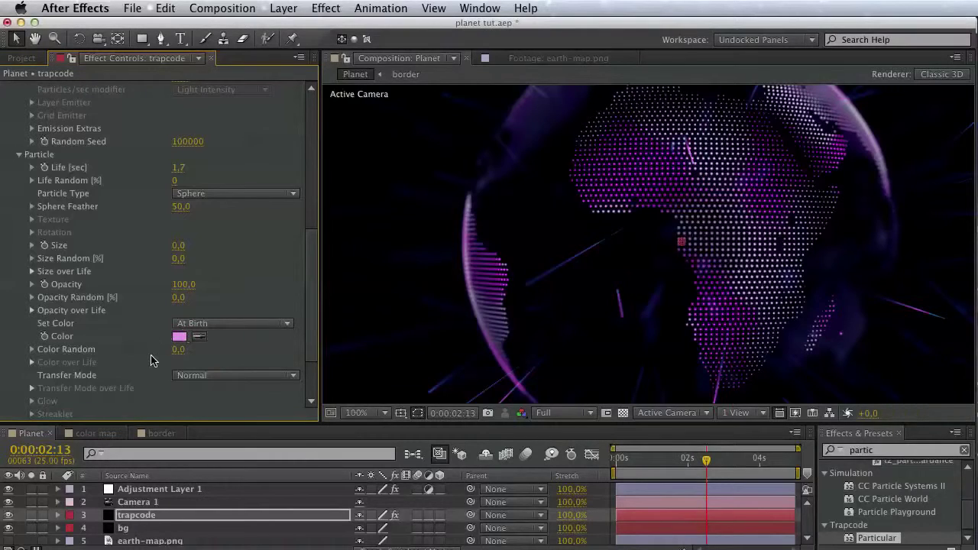
Set force line 2's Spherical Field to Strength 100, Feather 0 and Radius 350 in the Air physics
{"action": "scroll", "coordinate": [54, 344], "scroll_direction": "down", "scroll_amount": 4}
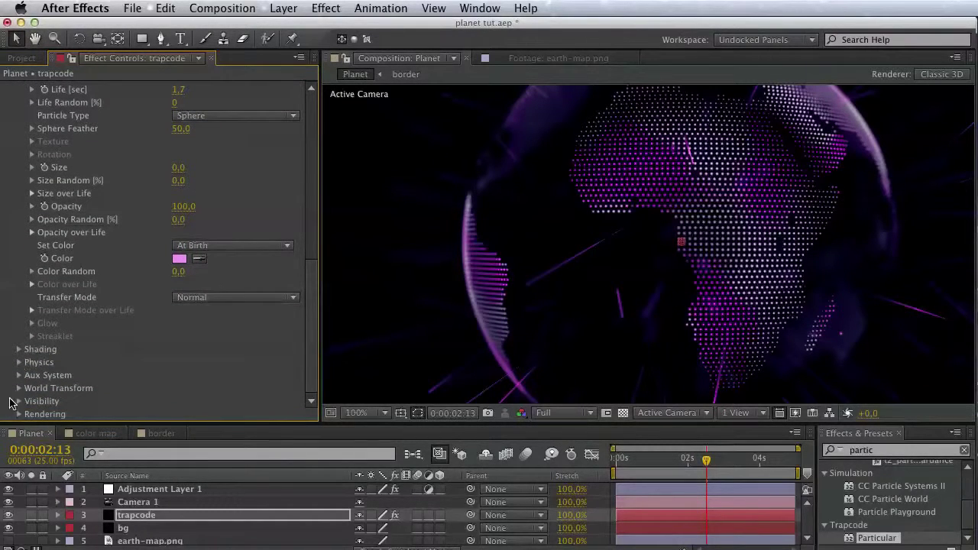
{"action": "left_click", "coordinate": [19, 364]}
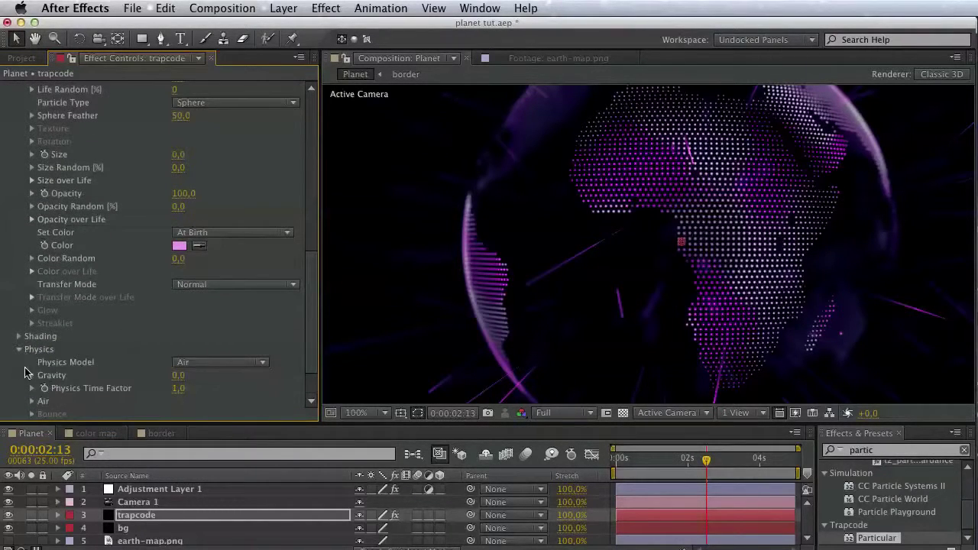
{"action": "left_click", "coordinate": [32, 401]}
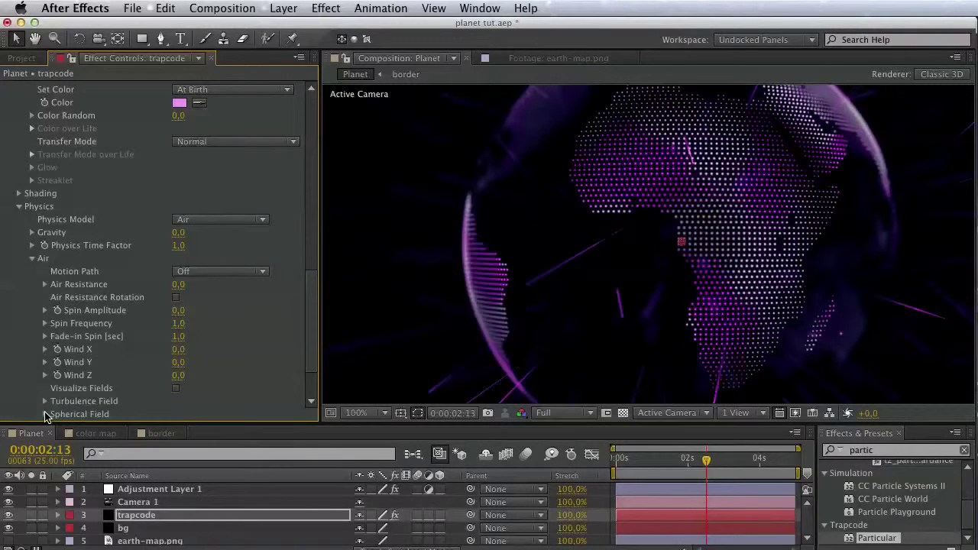
{"action": "left_click", "coordinate": [45, 414]}
{"action": "left_click", "coordinate": [180, 363]}
{"action": "type", "text": "100"}
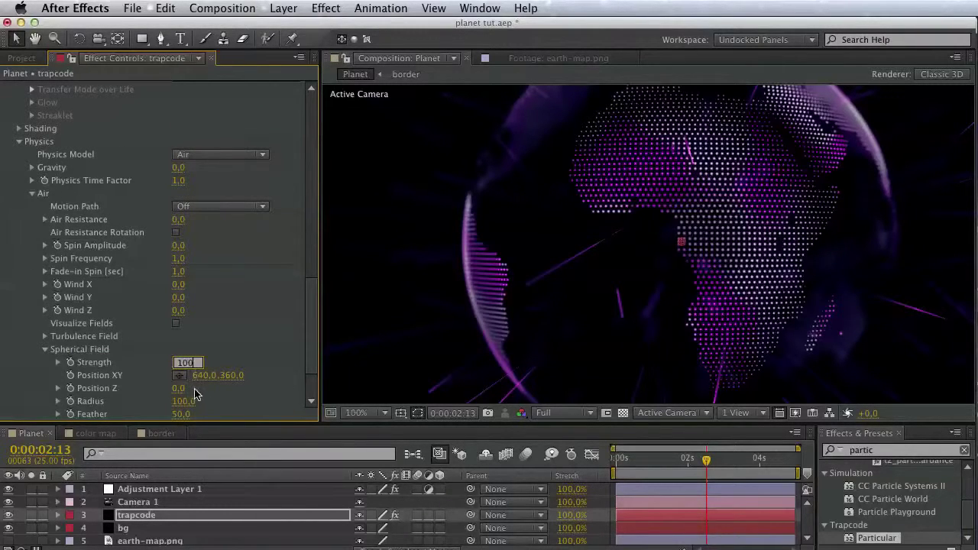
{"action": "key", "text": "Return"}
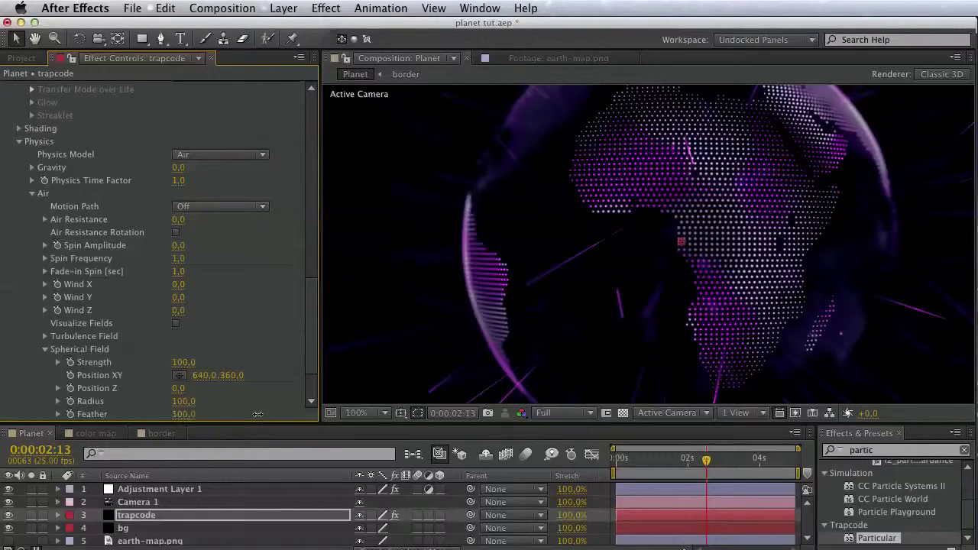
{"action": "left_click_drag", "start_coordinate": [257, 414], "coordinate": [99, 416]}
{"action": "left_click", "coordinate": [186, 401]}
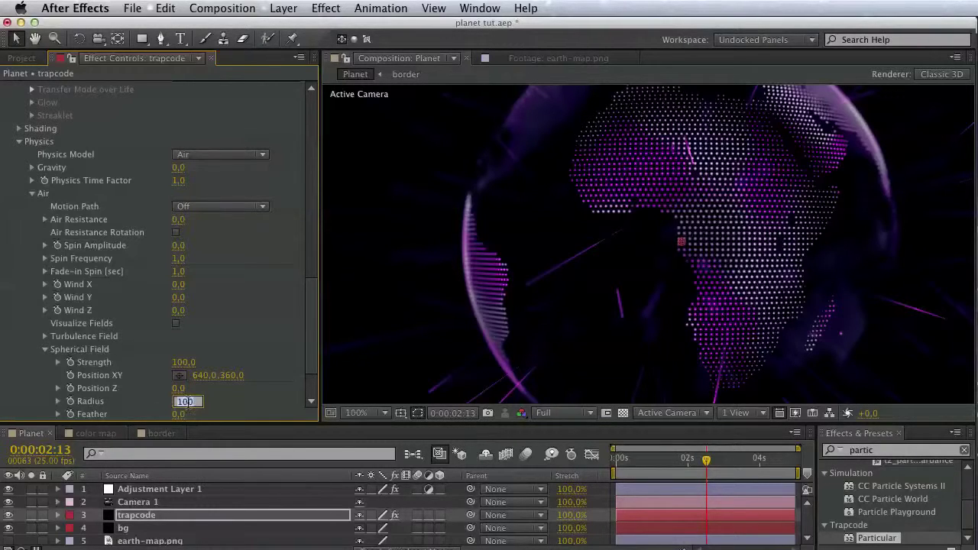
{"action": "type", "text": "350"}
{"action": "key", "text": "Return"}
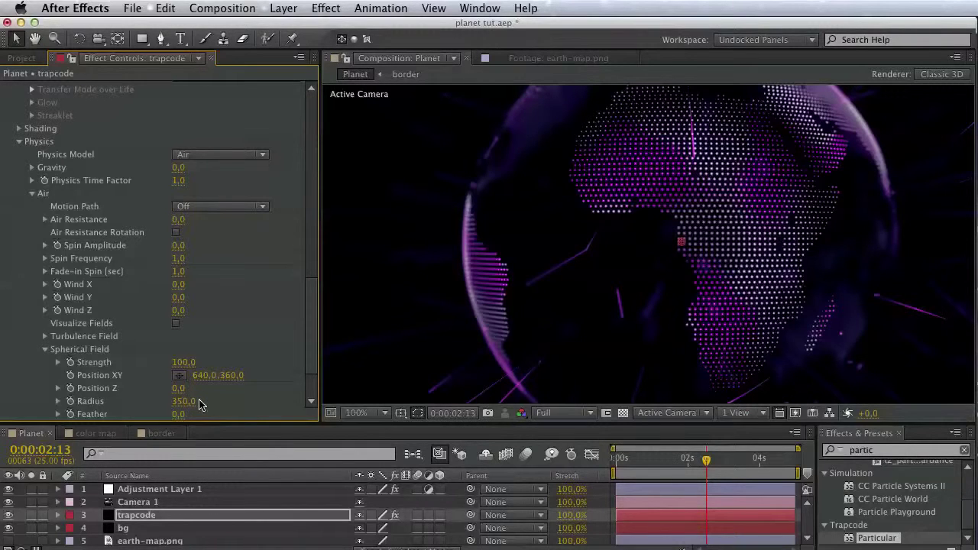
Set Start Emit [% of Life] to 0 in force line 2's Aux System
{"action": "key", "text": "space"}
{"action": "left_click_drag", "start_coordinate": [480, 278], "coordinate": [477, 393]}
{"action": "key", "text": "v"}
{"action": "left_click_drag", "start_coordinate": [318, 324], "coordinate": [314, 350]}
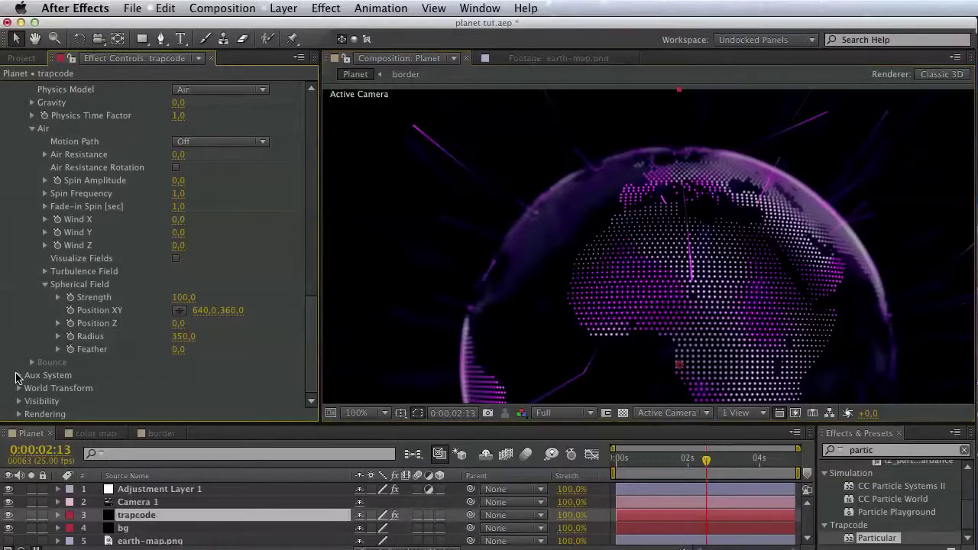
{"action": "left_click", "coordinate": [19, 375]}
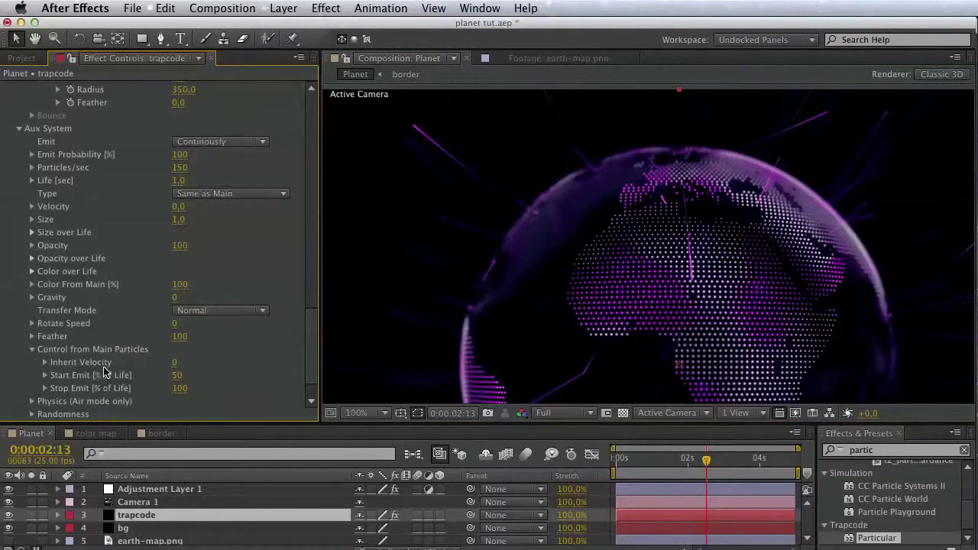
{"action": "left_click", "coordinate": [175, 375]}
{"action": "type", "text": "0"}
{"action": "key", "text": "Return"}
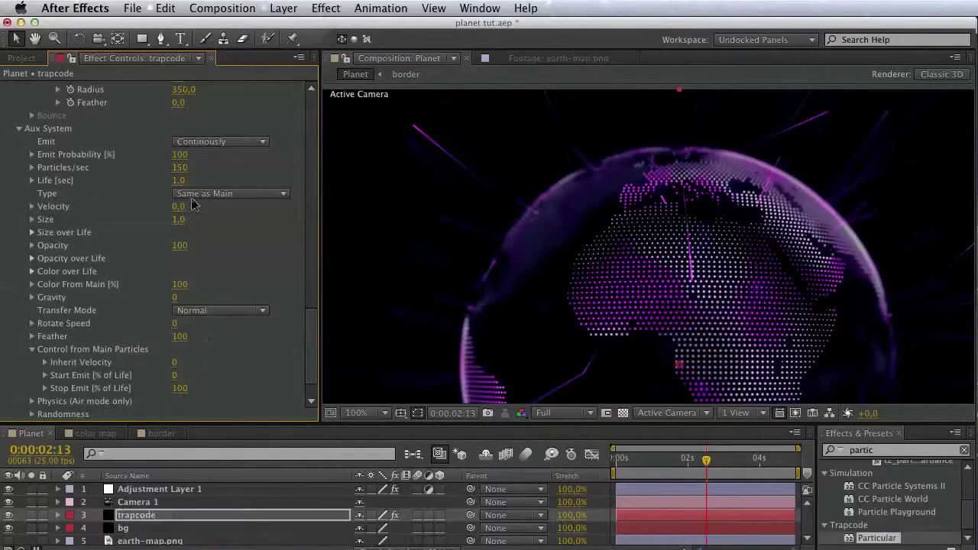
Set the Aux System's Particles/sec to 100 for force line 2 and check the trails across the planet
{"action": "left_click", "coordinate": [179, 167]}
{"action": "type", "text": "100"}
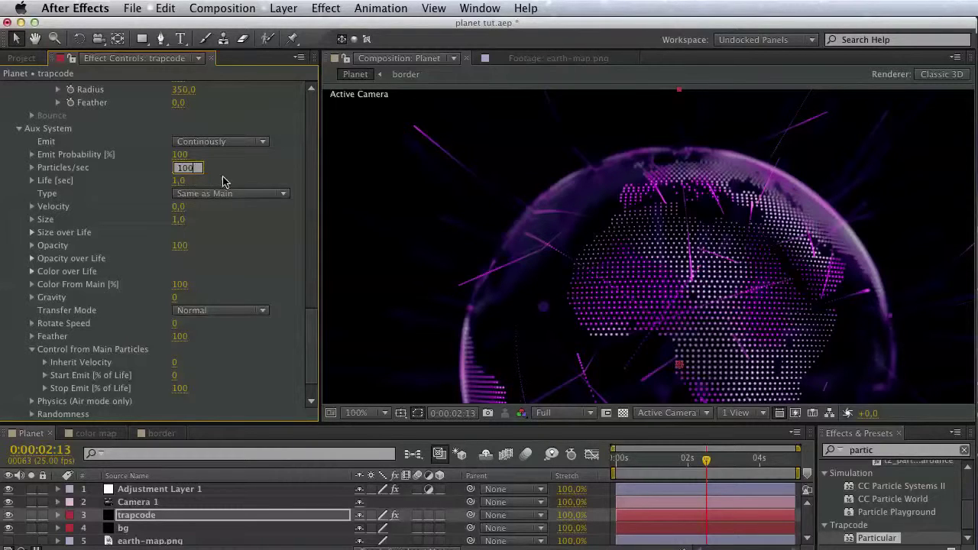
{"action": "key", "text": "Return"}
{"action": "key", "text": "space"}
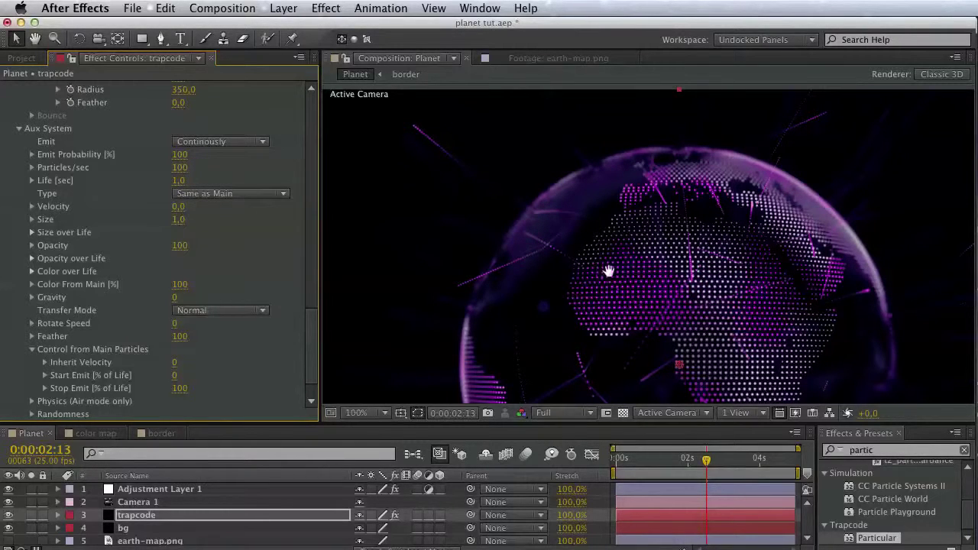
{"action": "left_click_drag", "start_coordinate": [608, 272], "coordinate": [584, 101]}
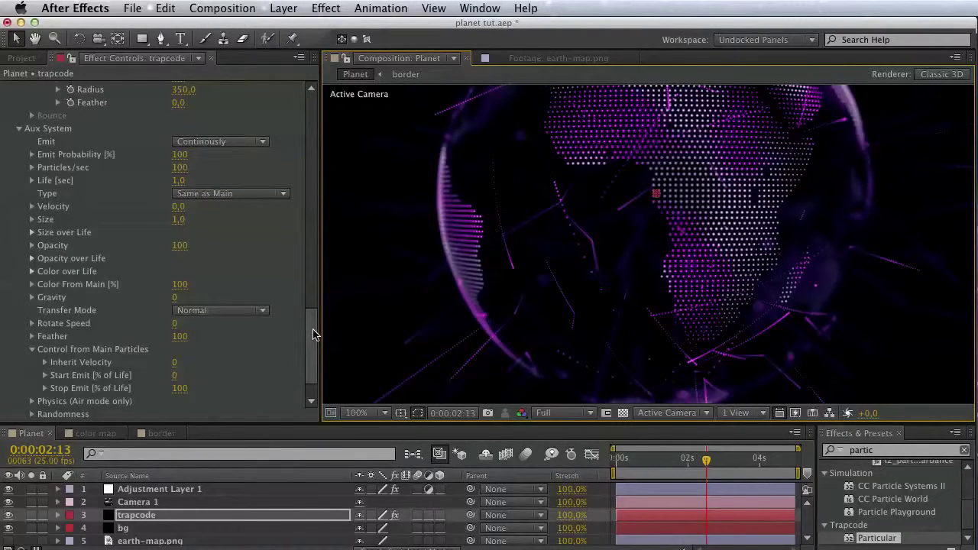
Lower force line 2's emitter Velocity to about 110
{"action": "left_click_drag", "start_coordinate": [313, 332], "coordinate": [316, 125]}
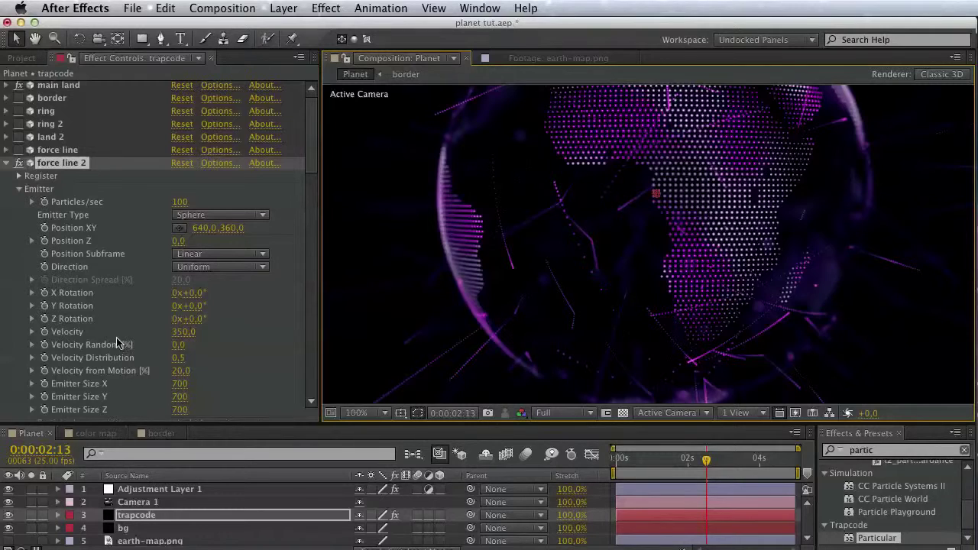
{"action": "left_click", "coordinate": [32, 331]}
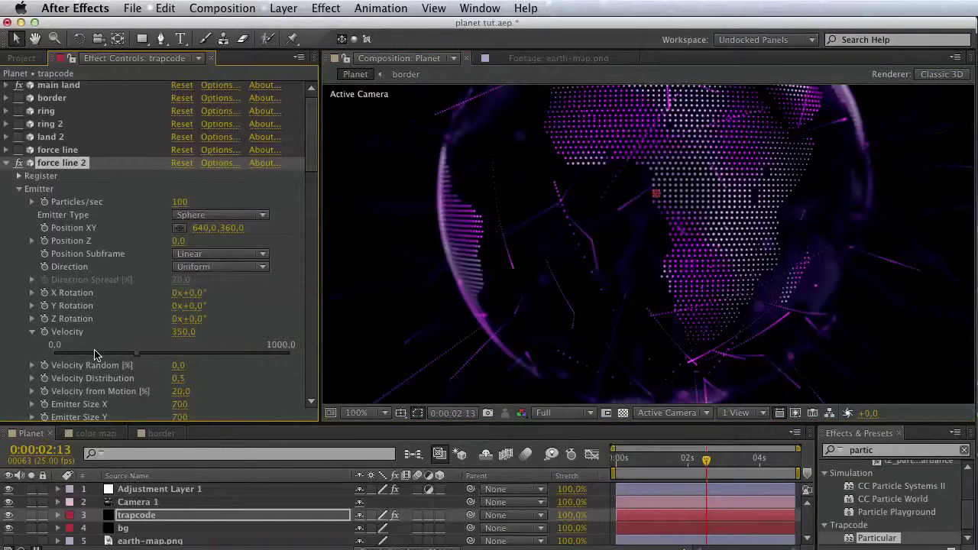
{"action": "left_click", "coordinate": [95, 353]}
{"action": "left_click_drag", "start_coordinate": [95, 353], "coordinate": [79, 354]}
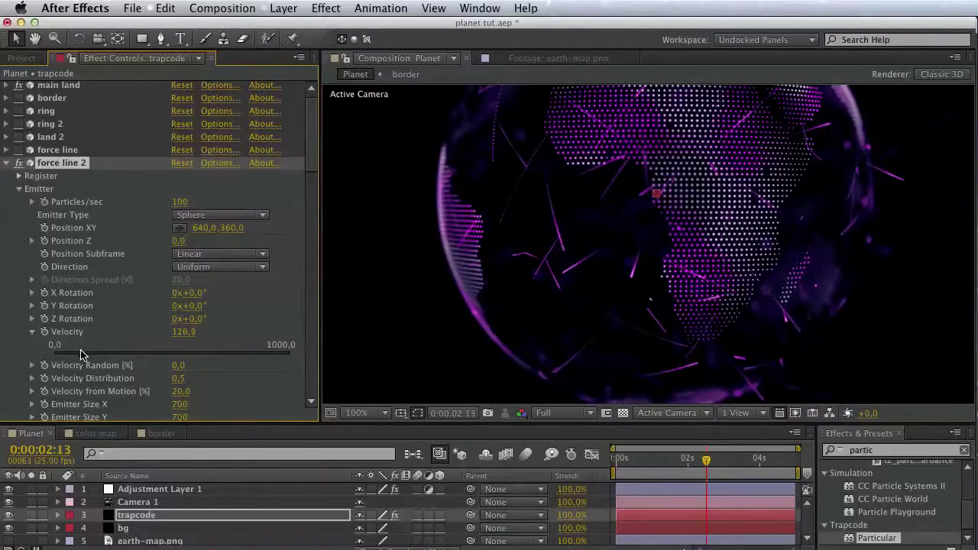
Set force line 2's emitter Particles/sec to 30
{"action": "left_click_drag", "start_coordinate": [571, 213], "coordinate": [561, 254]}
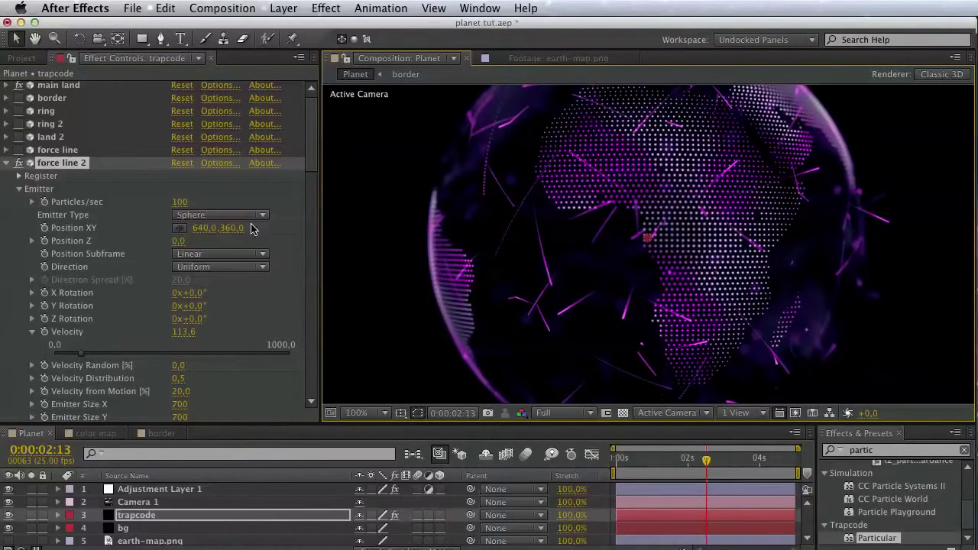
{"action": "left_click", "coordinate": [181, 202]}
{"action": "type", "text": "30"}
{"action": "key", "text": "Return"}
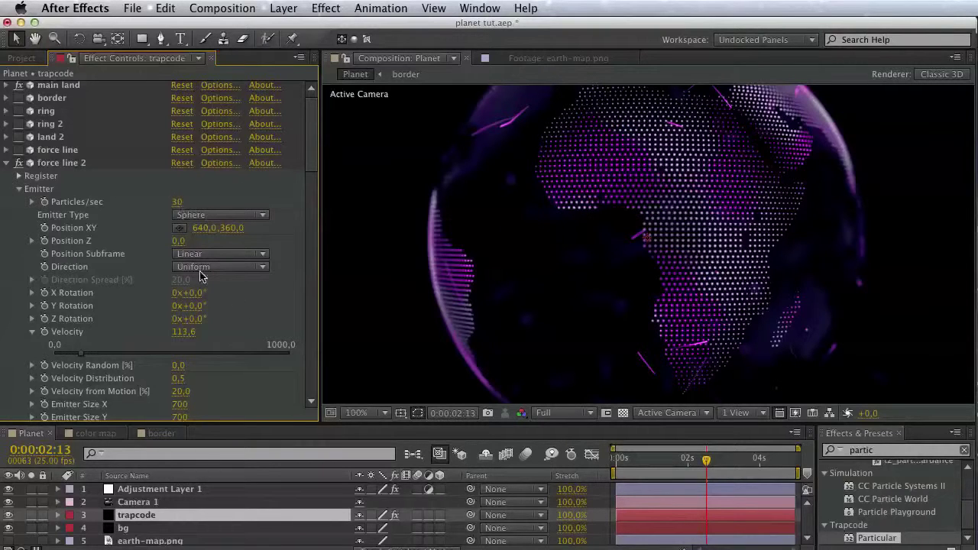
Set force line 2's particle Life to 3 seconds and check the trails at 0:00:04:08
{"action": "scroll", "coordinate": [248, 319], "scroll_direction": "down", "scroll_amount": 5}
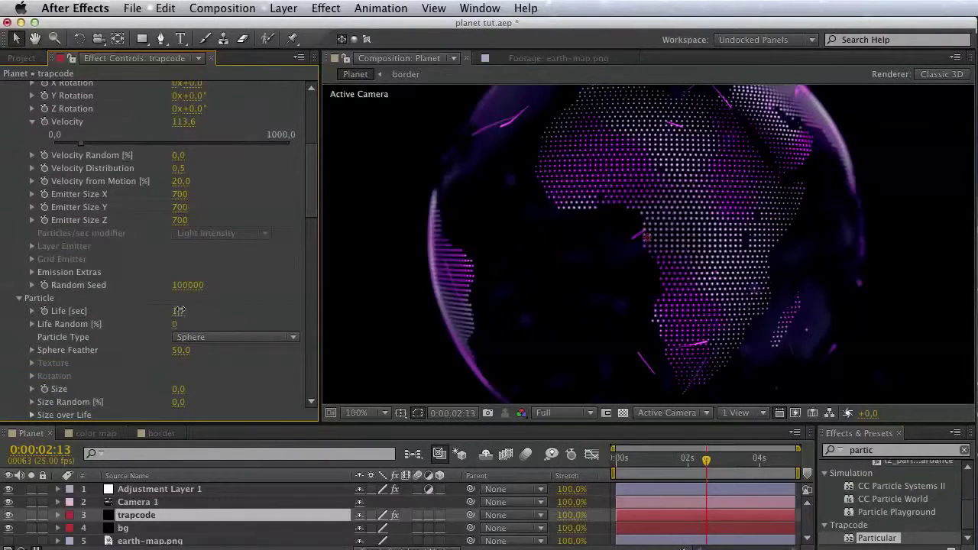
{"action": "left_click", "coordinate": [179, 311]}
{"action": "type", "text": "3"}
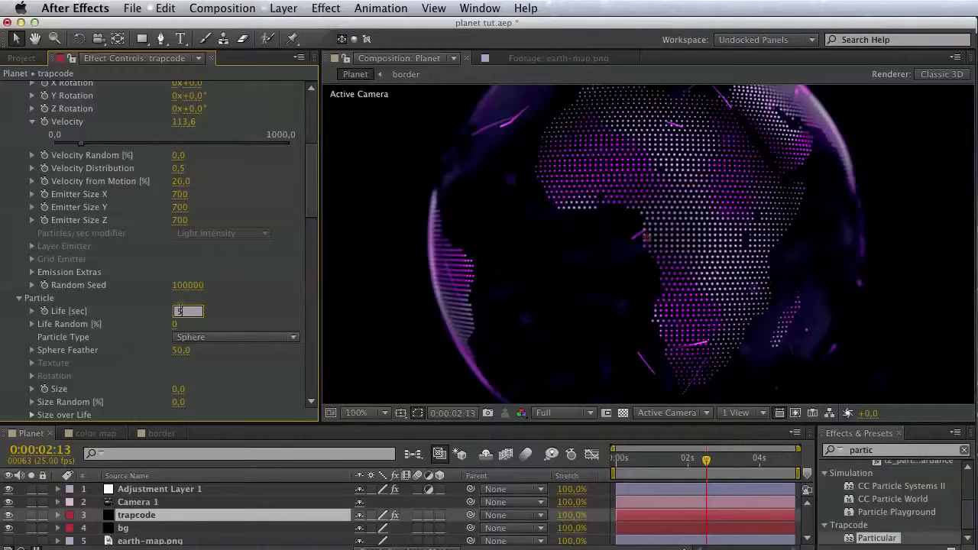
{"action": "key", "text": "Return"}
{"action": "left_click", "coordinate": [179, 311]}
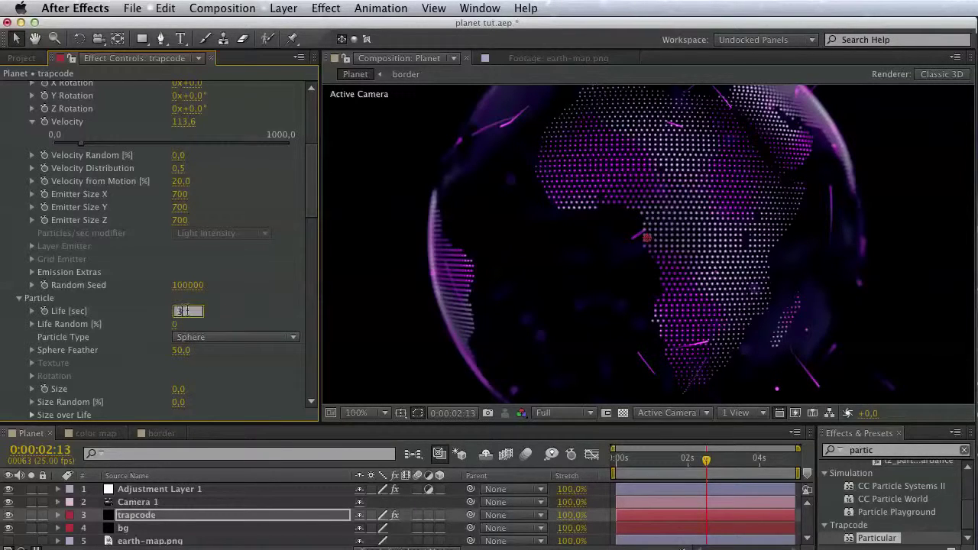
{"action": "type", "text": "3"}
{"action": "key", "text": "Return"}
{"action": "left_click", "coordinate": [772, 468]}
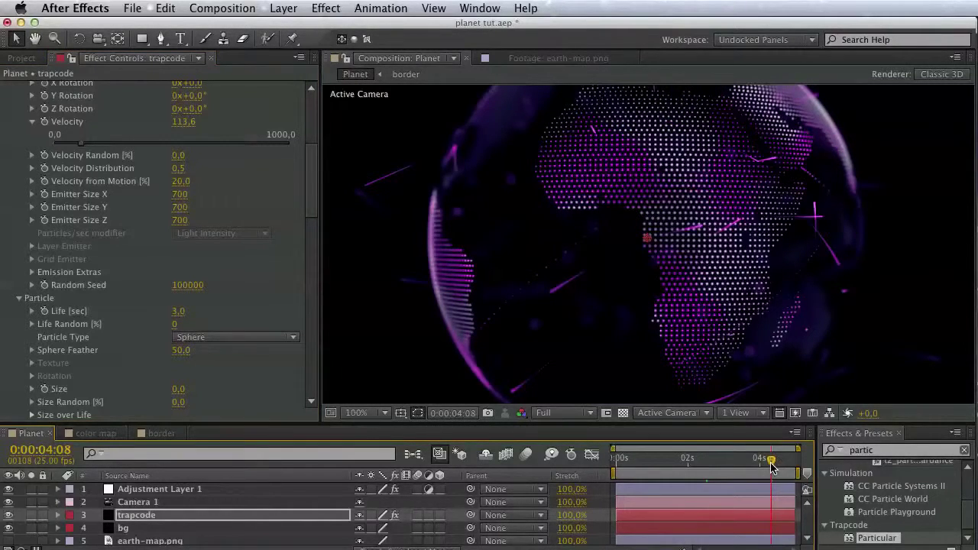
{"action": "key", "text": "space"}
{"action": "left_click_drag", "start_coordinate": [719, 265], "coordinate": [647, 268]}
Re-enable all the planet effects on the trapcode layer alongside force line 2 and save the project
{"action": "scroll", "coordinate": [6, 291], "scroll_direction": "up", "scroll_amount": 6}
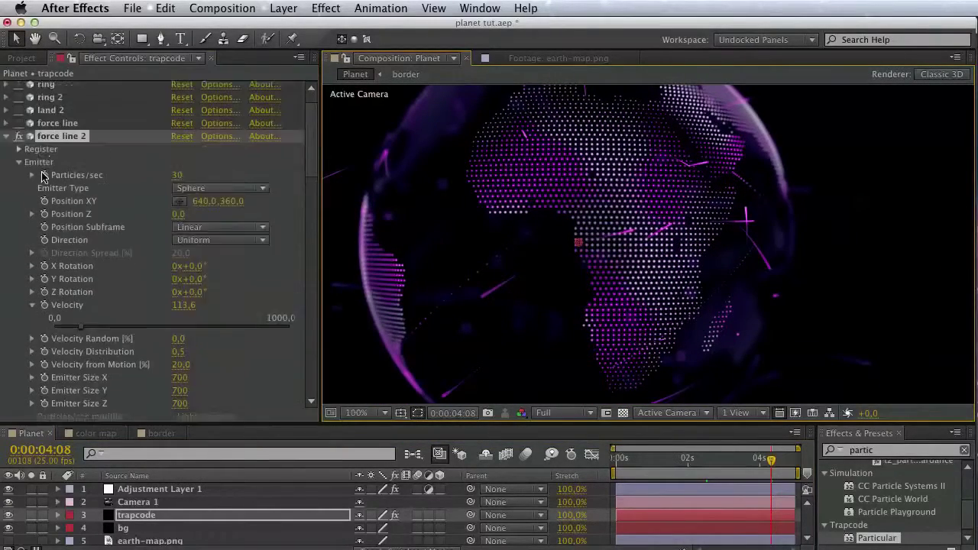
{"action": "left_click", "coordinate": [8, 166]}
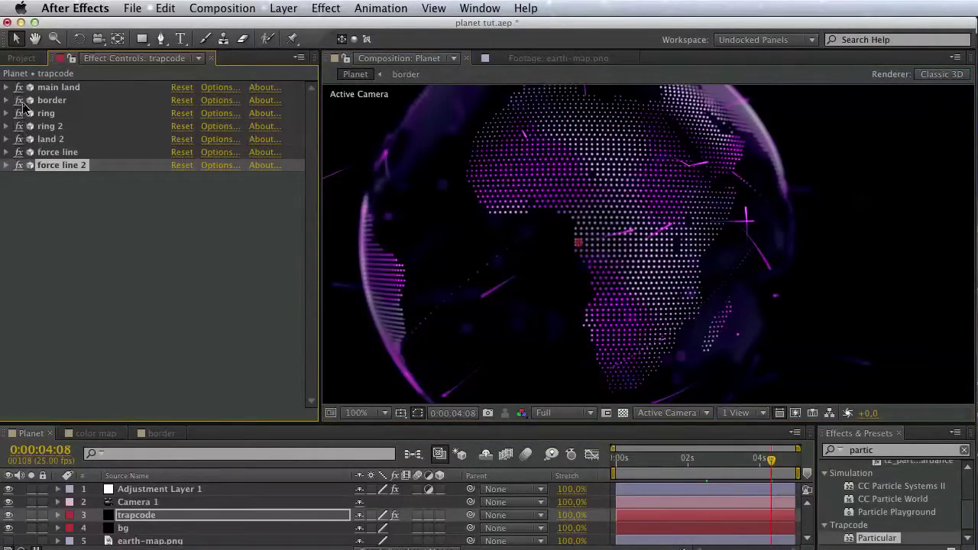
{"action": "key", "text": "space"}
{"action": "left_click_drag", "start_coordinate": [574, 267], "coordinate": [607, 326]}
{"action": "key", "text": "super+s"}
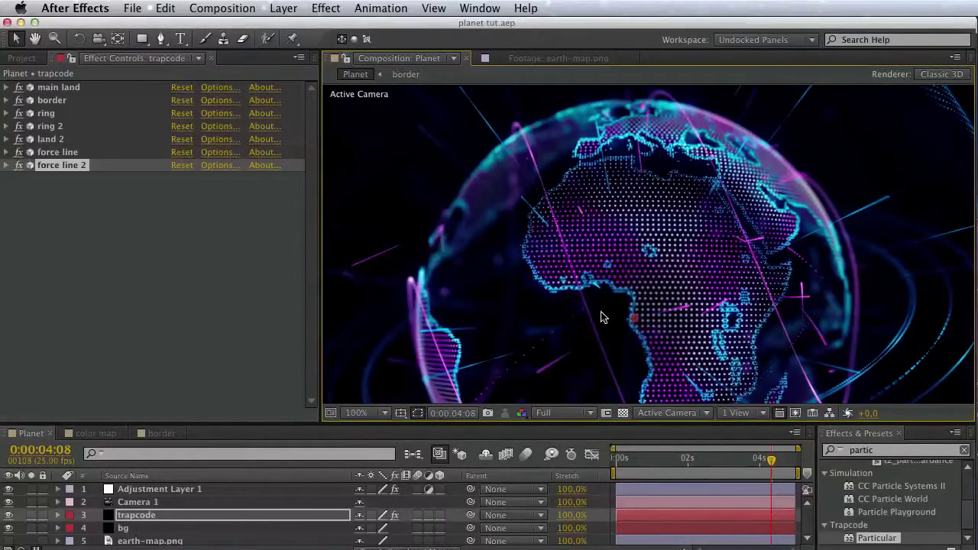
{"action": "left_click", "coordinate": [248, 238]}
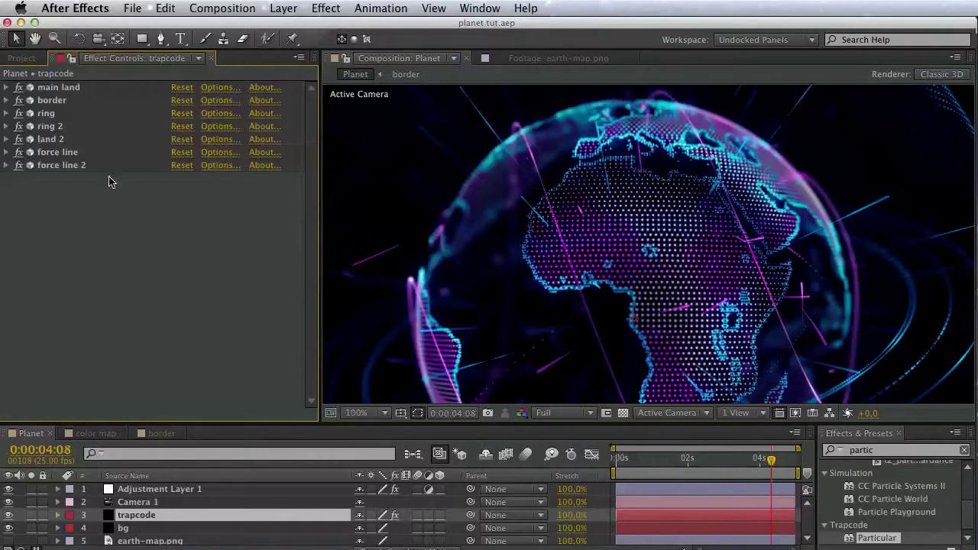
{"action": "left_click", "coordinate": [58, 88]}
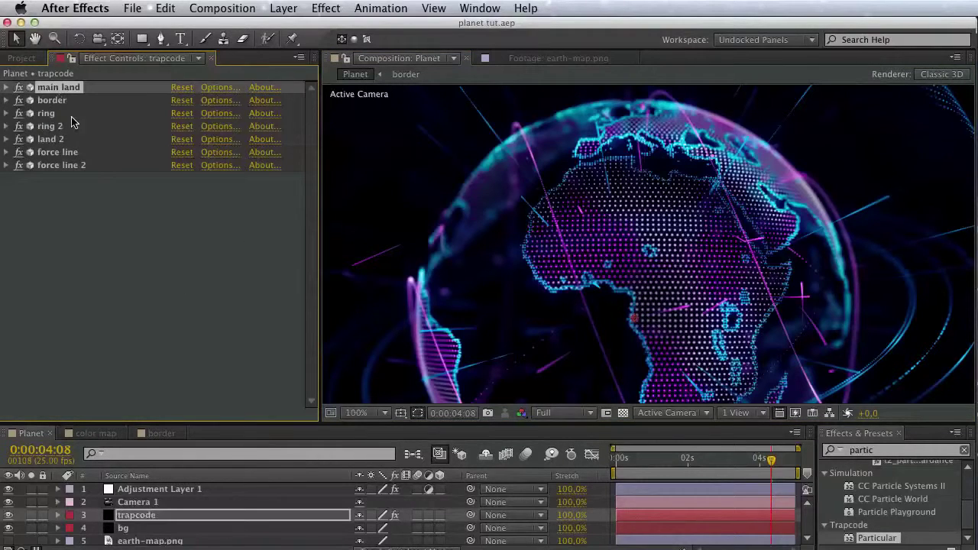
{"action": "left_click", "coordinate": [92, 189]}
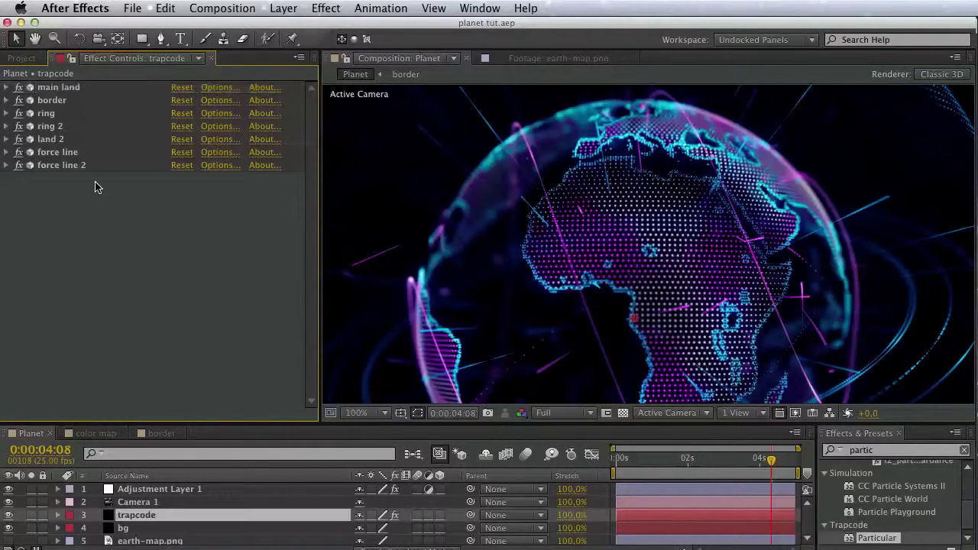
Add a Trapcode Form effect below force line 2 on the trapcode layer and rename it city
{"action": "left_click", "coordinate": [881, 450]}
{"action": "type", "text": "form"}
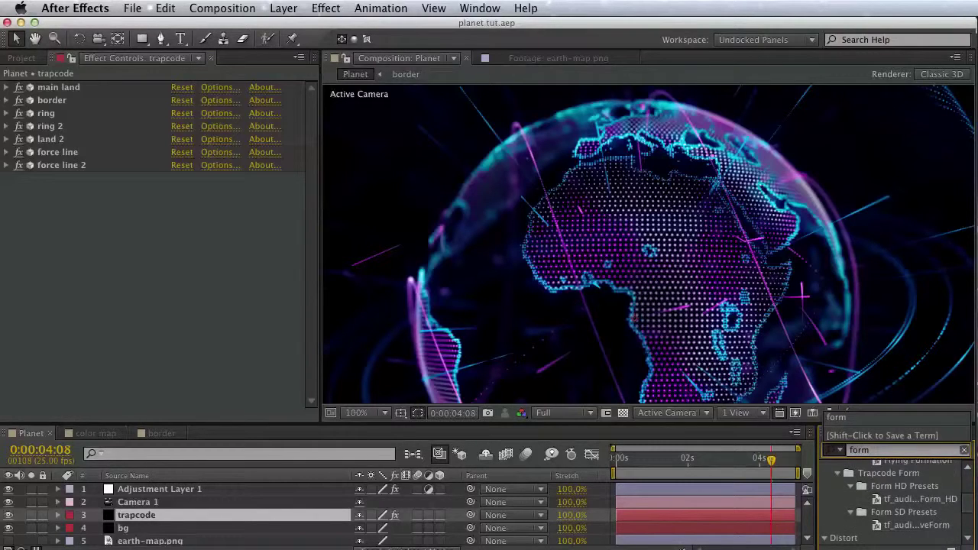
{"action": "scroll", "coordinate": [969, 508], "scroll_direction": "down", "scroll_amount": 3}
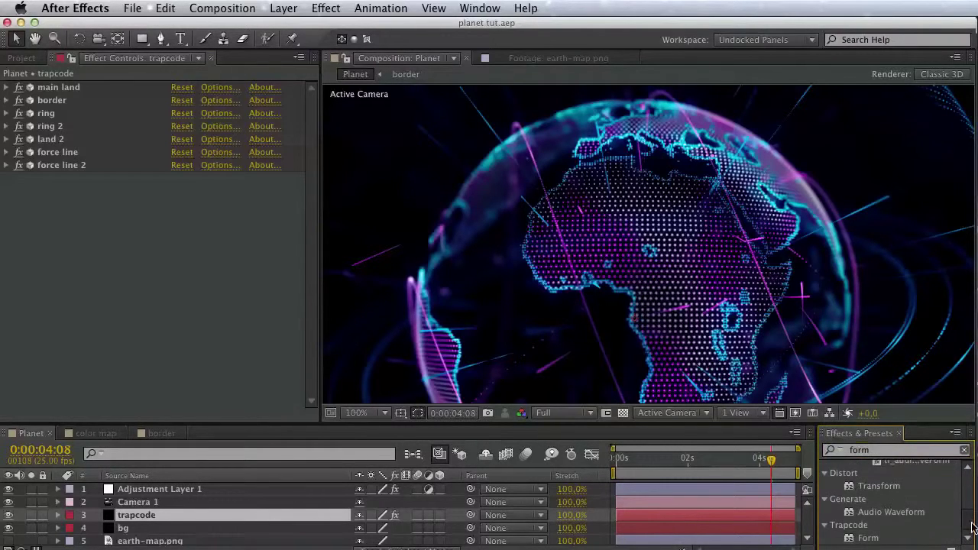
{"action": "left_click", "coordinate": [868, 539]}
{"action": "left_click_drag", "start_coordinate": [145, 294], "coordinate": [75, 226]}
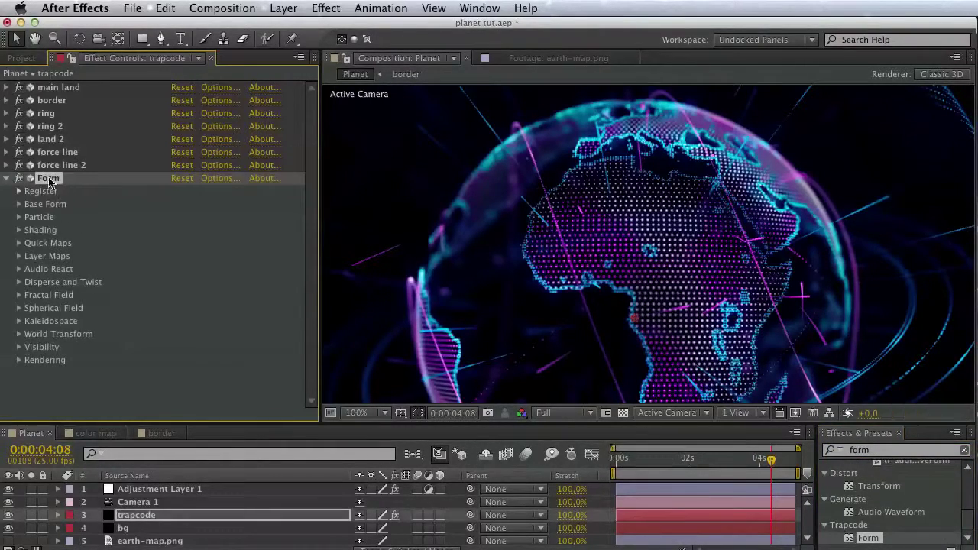
{"action": "key", "text": "Return"}
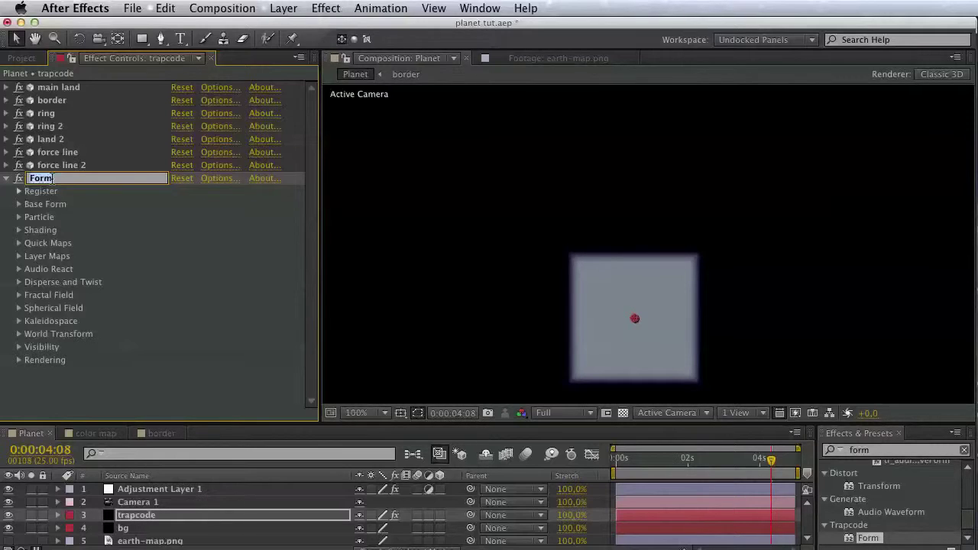
{"action": "type", "text": "city"}
{"action": "key", "text": "Return"}
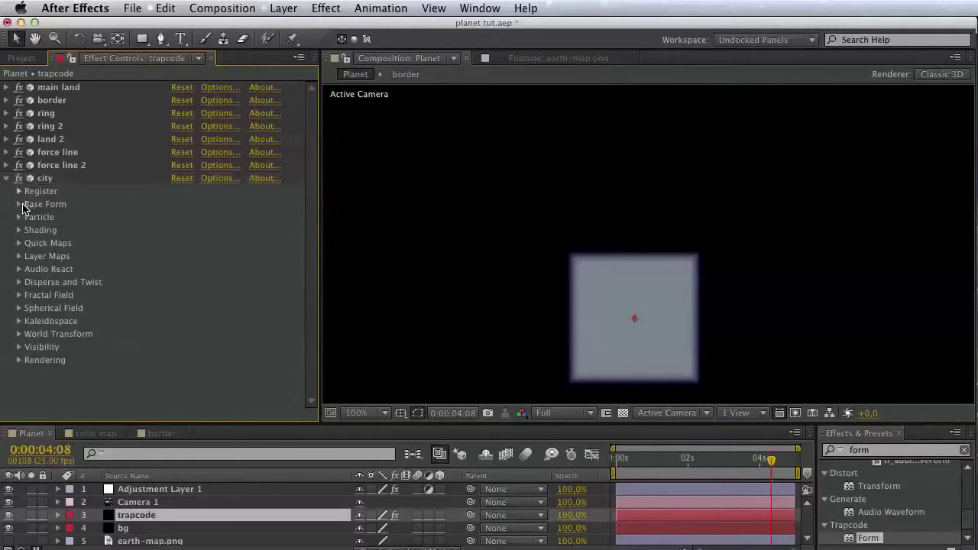
Change the city effect's Base Form to Sphere – Layered and set Size X, Y and Z to 700
{"action": "left_click", "coordinate": [19, 204]}
{"action": "left_click", "coordinate": [190, 218]}
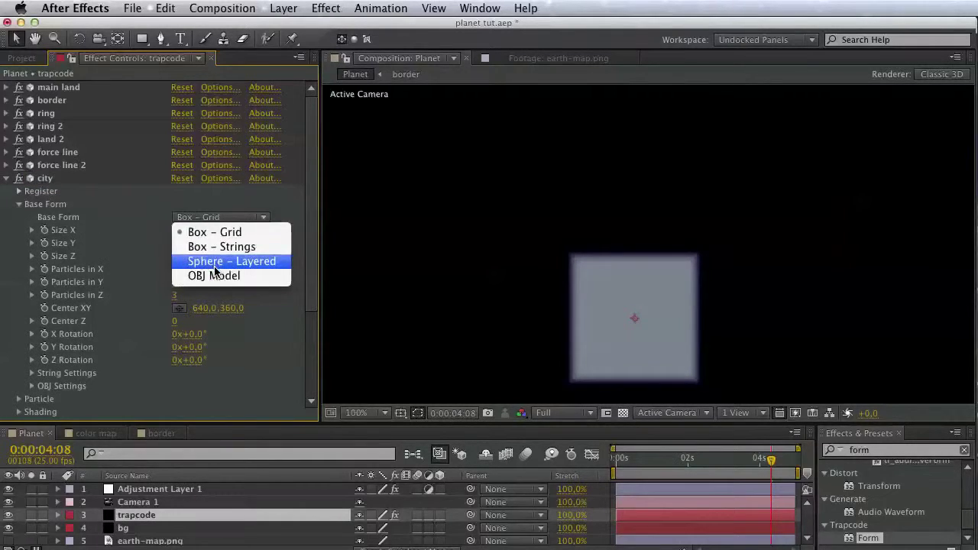
{"action": "left_click", "coordinate": [212, 264]}
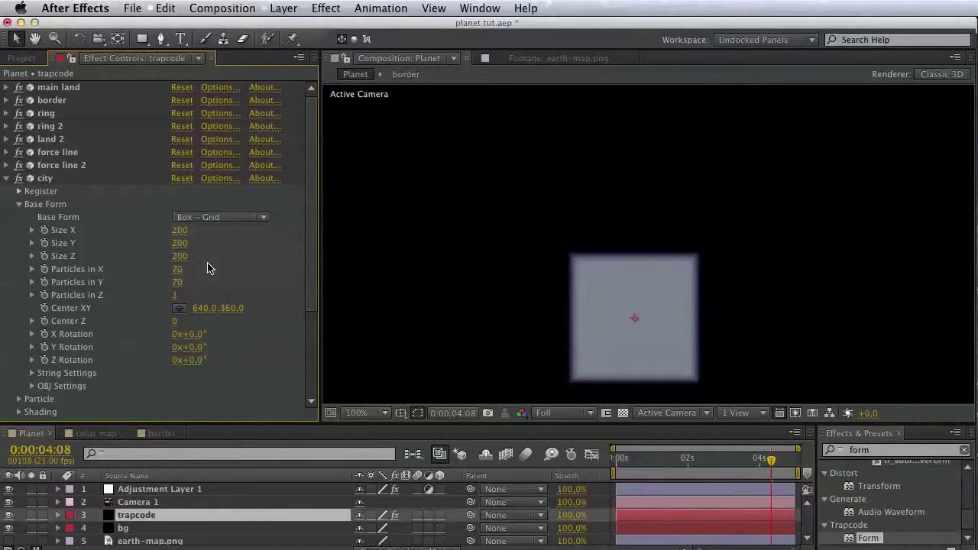
{"action": "left_click", "coordinate": [179, 231]}
{"action": "type", "text": "700"}
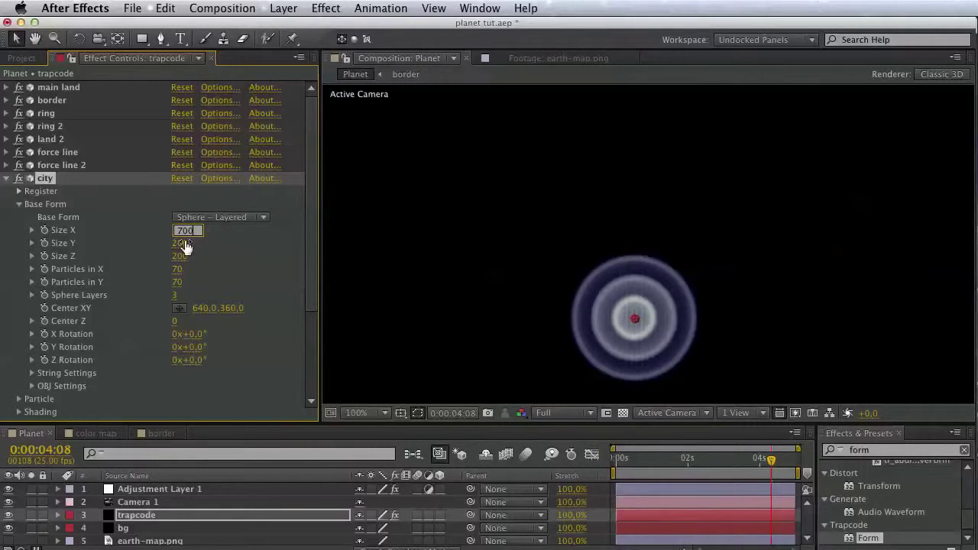
{"action": "left_click", "coordinate": [183, 244]}
{"action": "type", "text": "700"}
{"action": "left_click", "coordinate": [183, 257]}
{"action": "type", "text": "700"}
{"action": "left_click", "coordinate": [130, 277]}
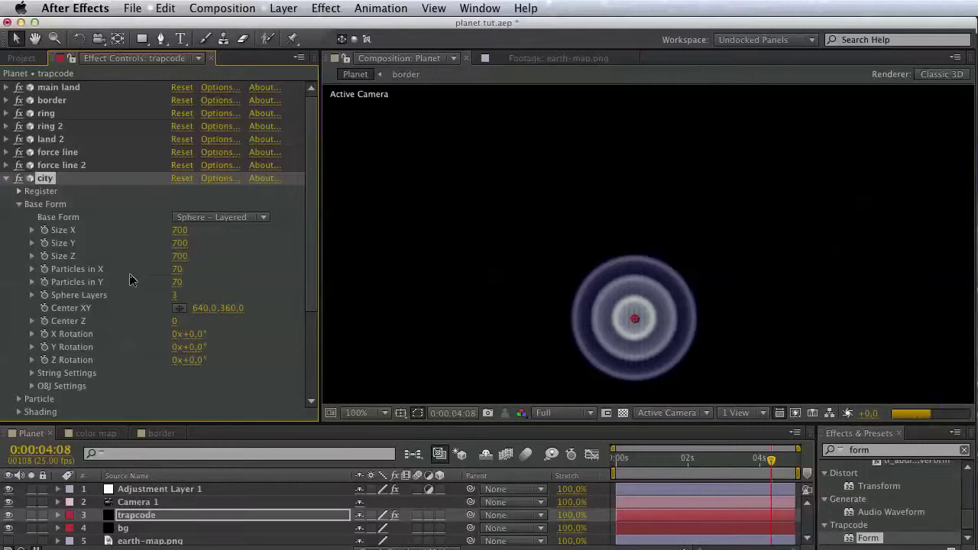
Enter 0 for the city form's Sphere Layers and open its Particle settings
{"action": "left_click", "coordinate": [175, 297]}
{"action": "type", "text": "0"}
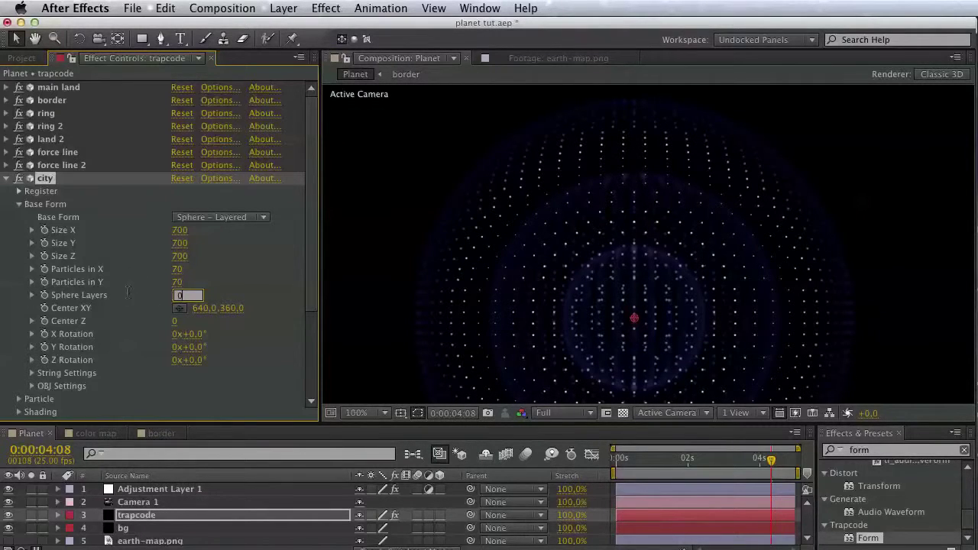
{"action": "key", "text": "Return"}
{"action": "left_click", "coordinate": [20, 204]}
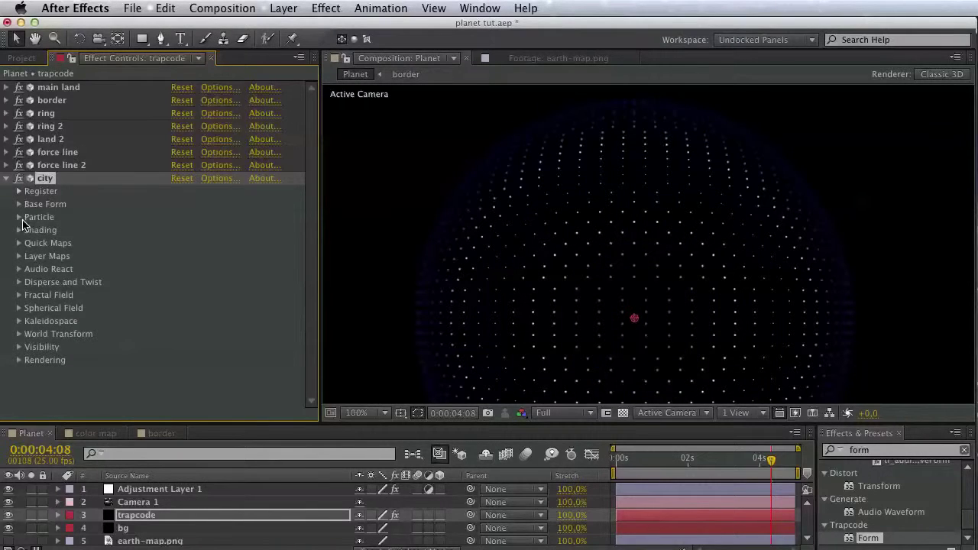
{"action": "left_click", "coordinate": [19, 217]}
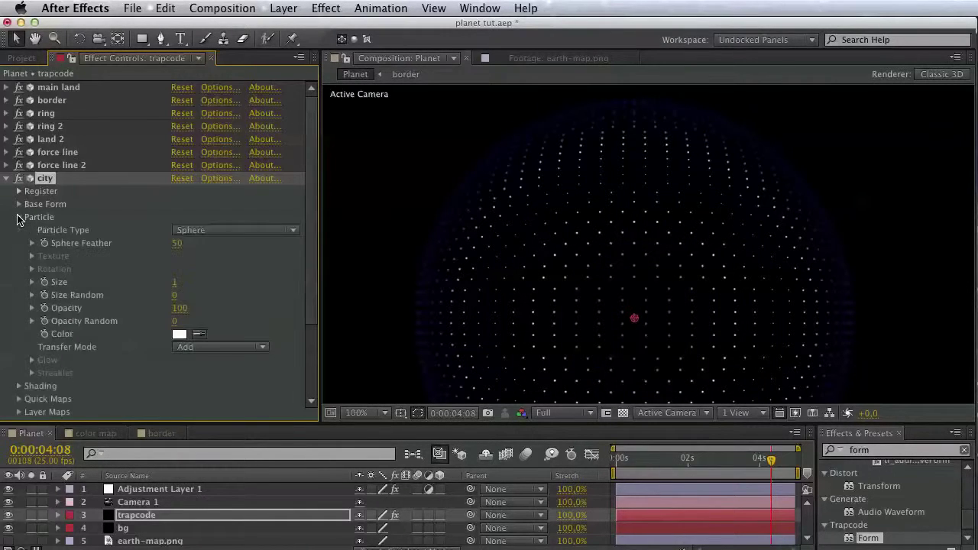
Create a new 50 x 50 px composition named city with the 25 fps frame rate and five-second duration
{"action": "left_click", "coordinate": [23, 58]}
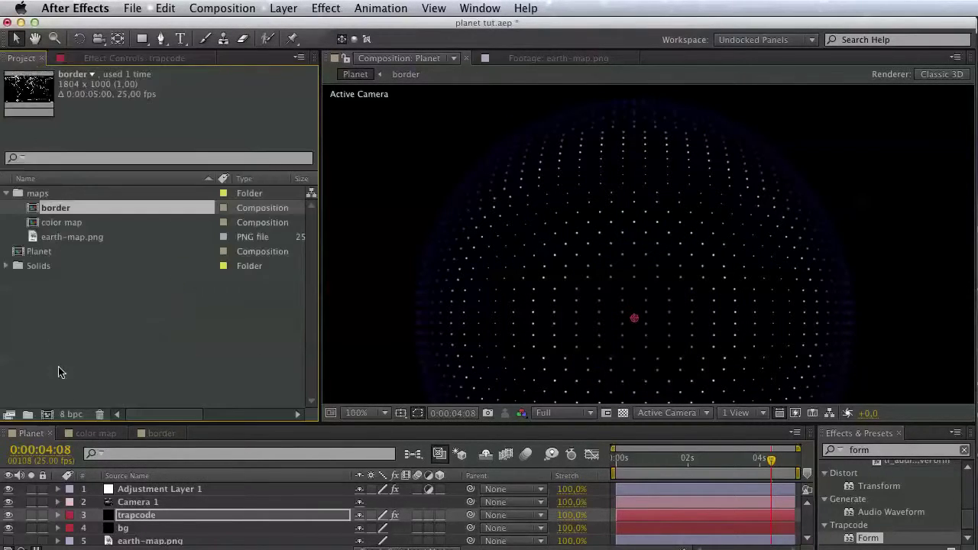
{"action": "left_click", "coordinate": [47, 414]}
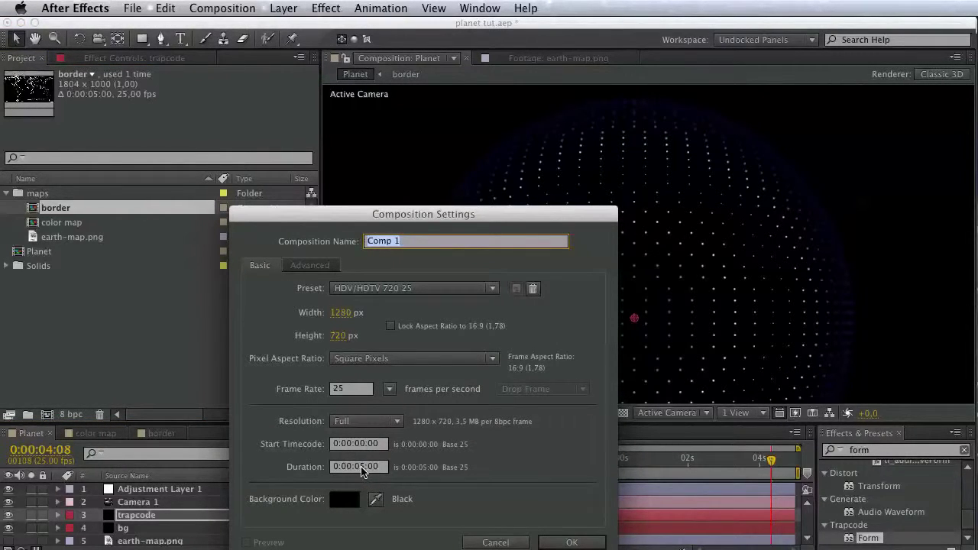
{"action": "left_click", "coordinate": [341, 312]}
{"action": "type", "text": "30"}
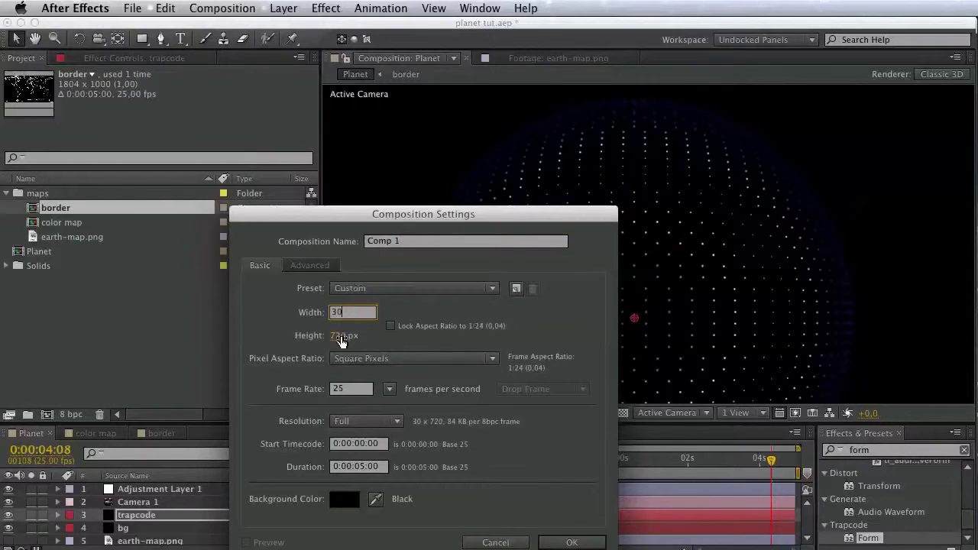
{"action": "left_click", "coordinate": [341, 337]}
{"action": "left_click", "coordinate": [342, 313]}
{"action": "type", "text": "50"}
{"action": "left_click", "coordinate": [342, 336]}
{"action": "type", "text": "50"}
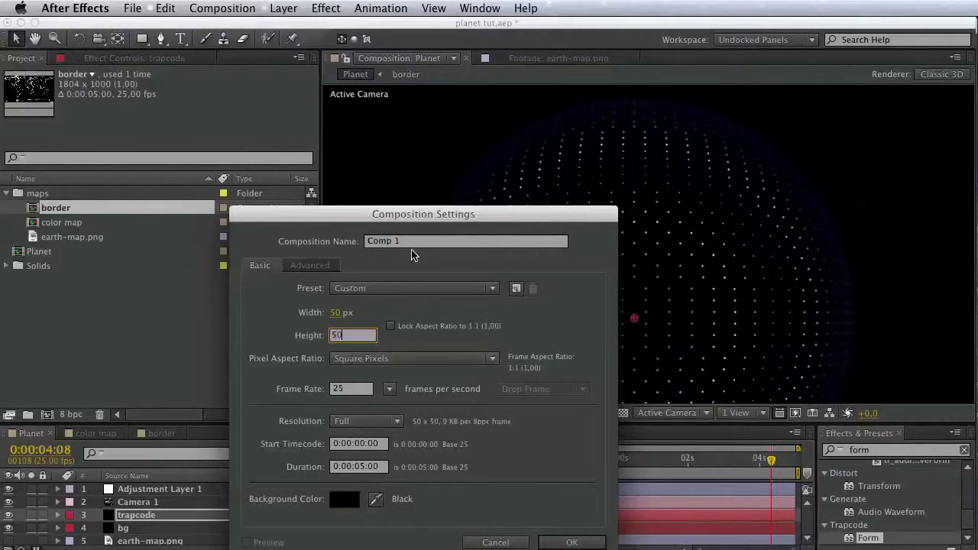
{"action": "left_click", "coordinate": [406, 243]}
{"action": "type", "text": "city"}
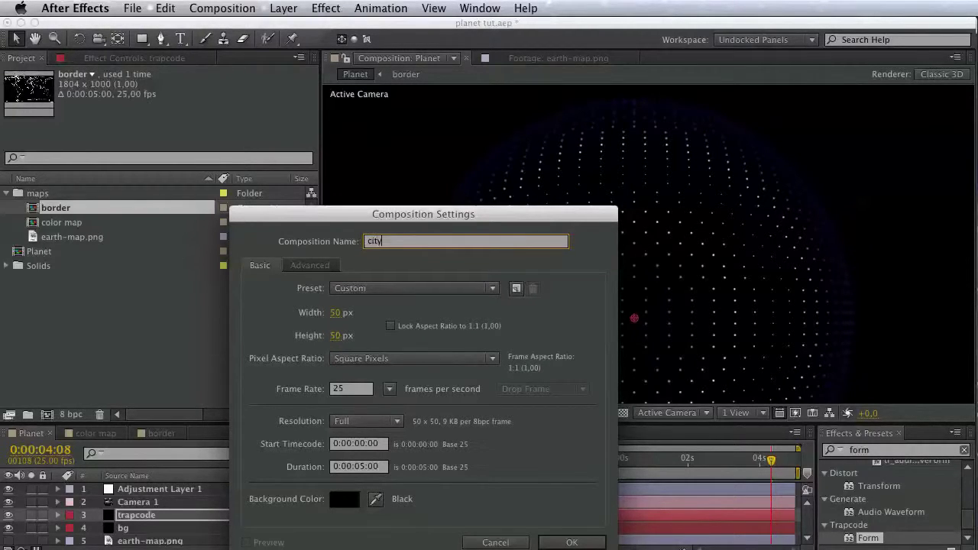
{"action": "key", "text": "Return"}
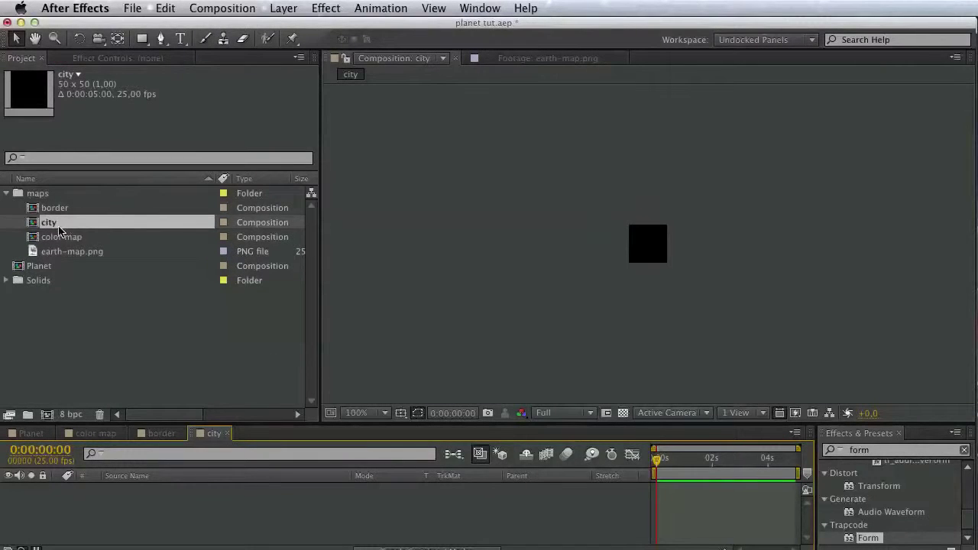
Draw a centred pentagon with the Polygon tool that nearly fills the city composition
{"action": "key", "text": "period"}
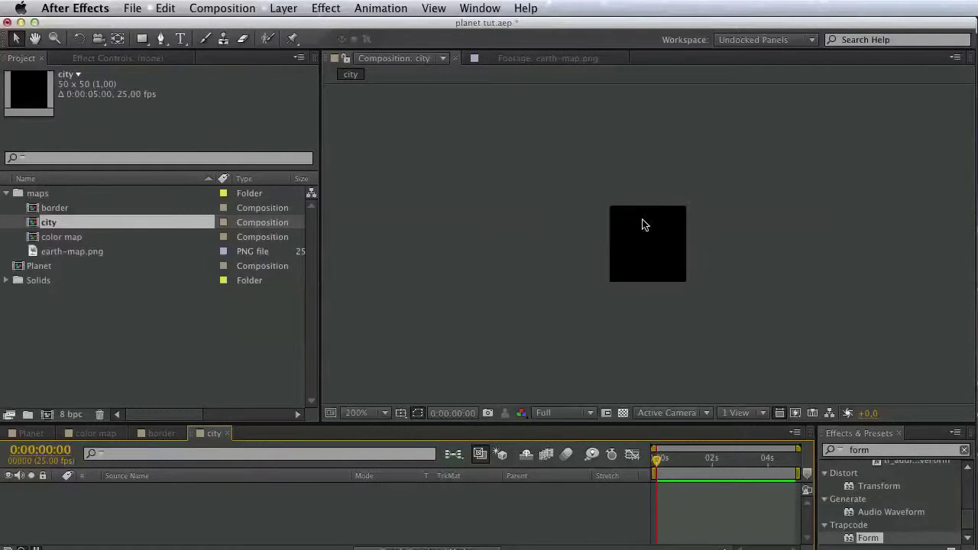
{"action": "left_click_drag", "start_coordinate": [141, 38], "coordinate": [191, 70]}
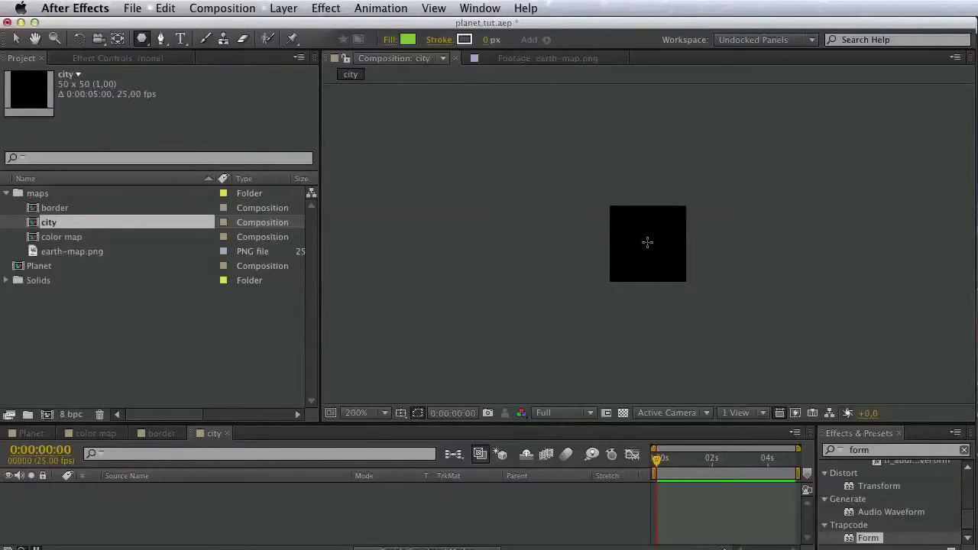
{"action": "left_click_drag", "start_coordinate": [648, 242], "coordinate": [672, 268]}
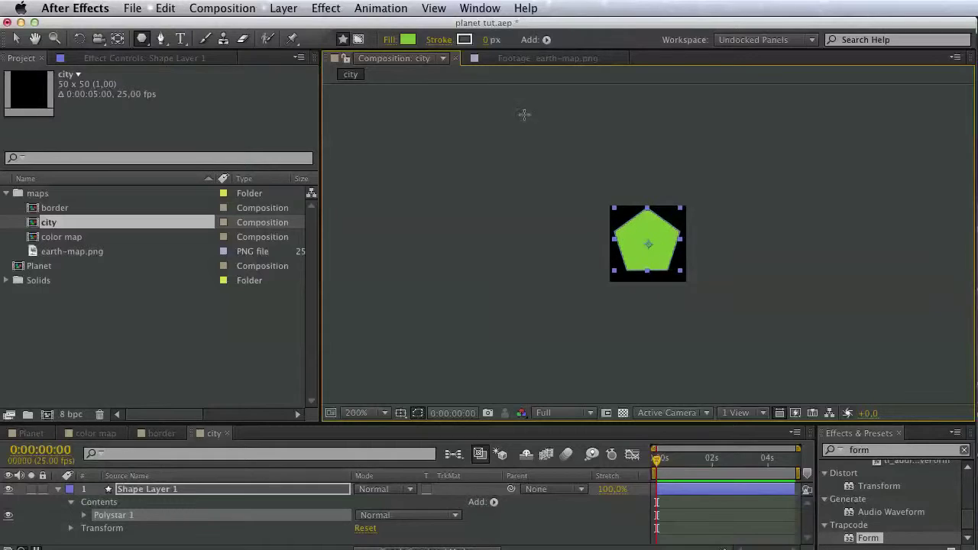
Set the pentagon's fill to None
{"action": "left_click", "coordinate": [389, 39]}
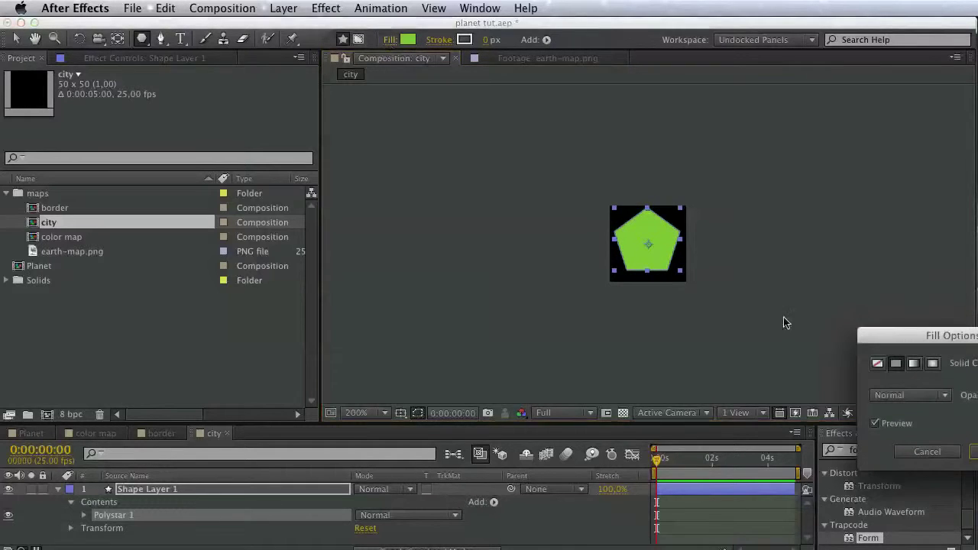
{"action": "left_click", "coordinate": [877, 364]}
{"action": "left_click", "coordinate": [973, 452]}
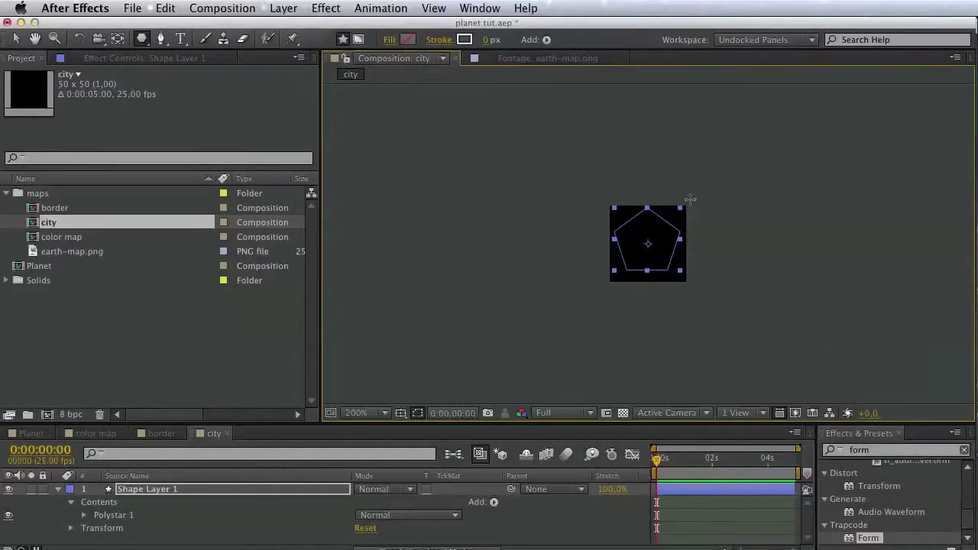
Set the pentagon's stroke width to 3 px
{"action": "left_click", "coordinate": [489, 39]}
{"action": "type", "text": "2"}
{"action": "key", "text": "Return"}
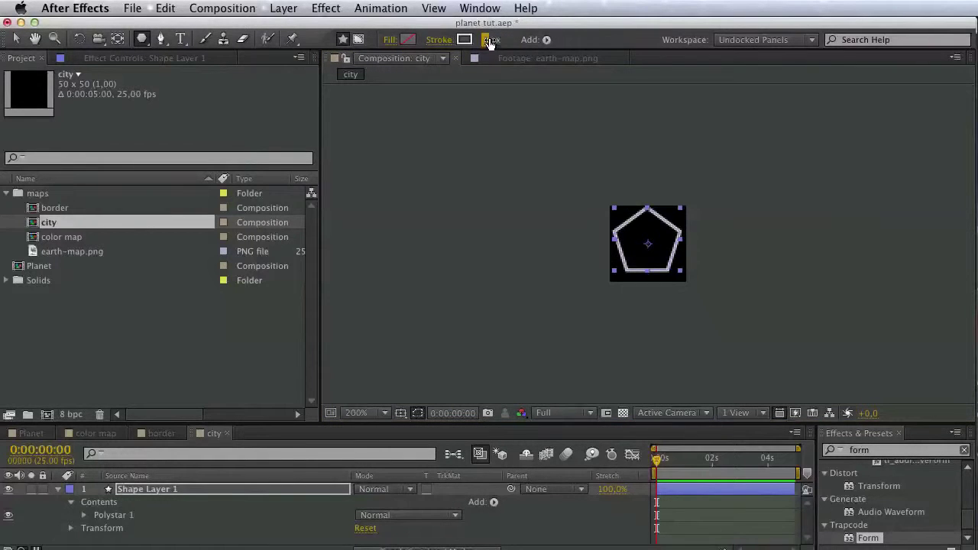
{"action": "left_click", "coordinate": [488, 41]}
{"action": "type", "text": "3"}
{"action": "key", "text": "Return"}
Change the pentagon's stroke colour to the saved pink swatch with hue 297°, saturation 38% and brightness 94%
{"action": "left_click", "coordinate": [466, 40]}
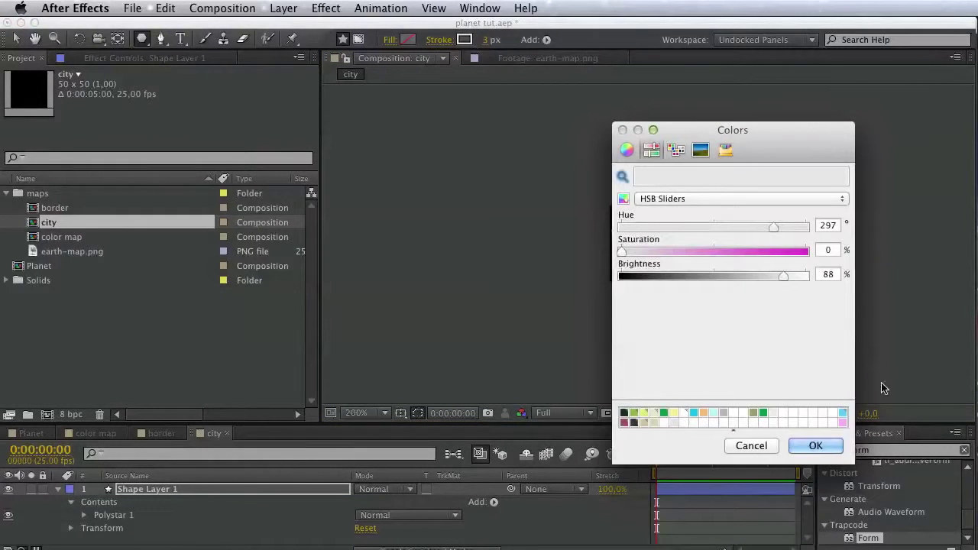
{"action": "left_click", "coordinate": [843, 415]}
{"action": "left_click", "coordinate": [843, 423]}
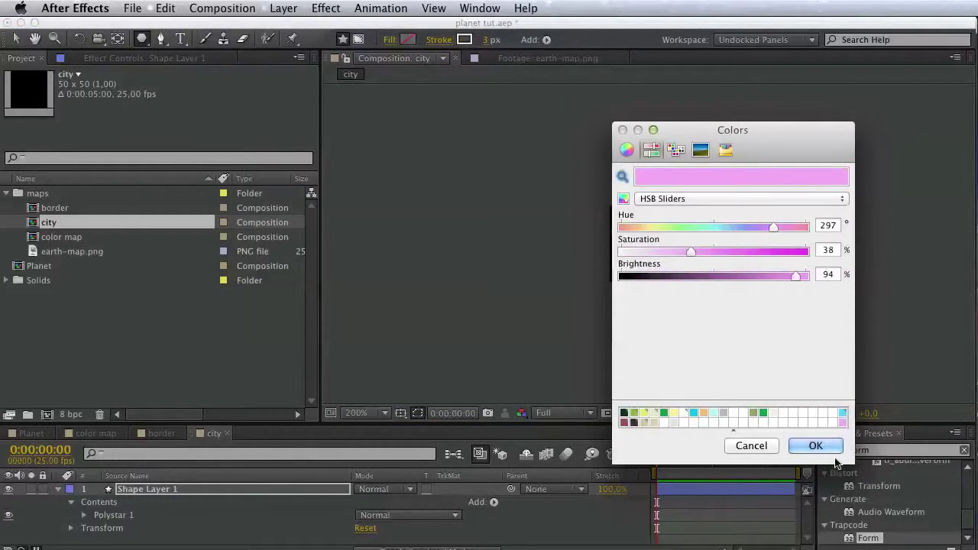
{"action": "left_click", "coordinate": [816, 446]}
Set the Points of Polystar Path 1 to 6 to turn the pentagon into a hexagon
{"action": "scroll", "coordinate": [653, 242], "scroll_direction": "up", "scroll_amount": 1}
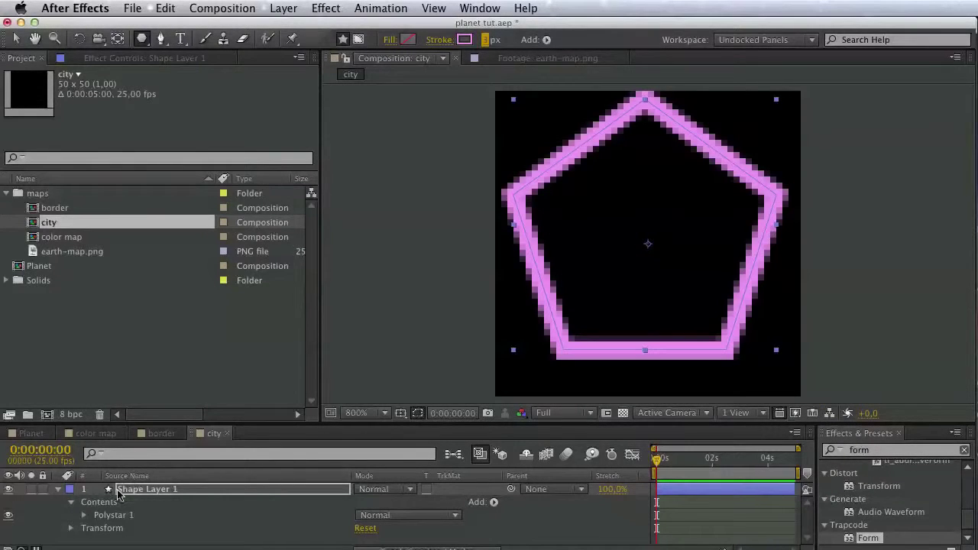
{"action": "left_click", "coordinate": [85, 515]}
{"action": "scroll", "coordinate": [86, 515], "scroll_direction": "down", "scroll_amount": 2}
{"action": "scroll", "coordinate": [199, 514], "scroll_direction": "down", "scroll_amount": 1}
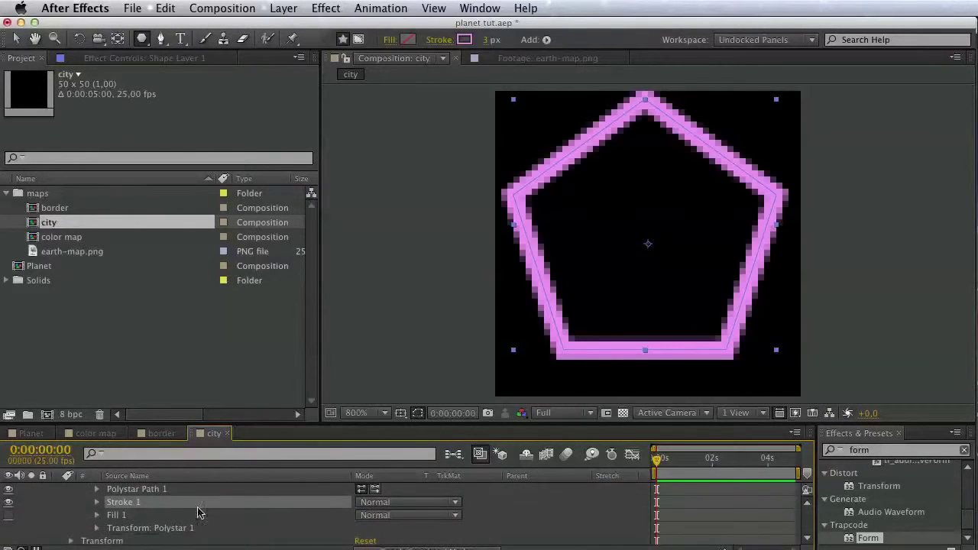
{"action": "scroll", "coordinate": [112, 506], "scroll_direction": "up", "scroll_amount": 1}
{"action": "left_click", "coordinate": [97, 503]}
{"action": "scroll", "coordinate": [101, 502], "scroll_direction": "down", "scroll_amount": 1}
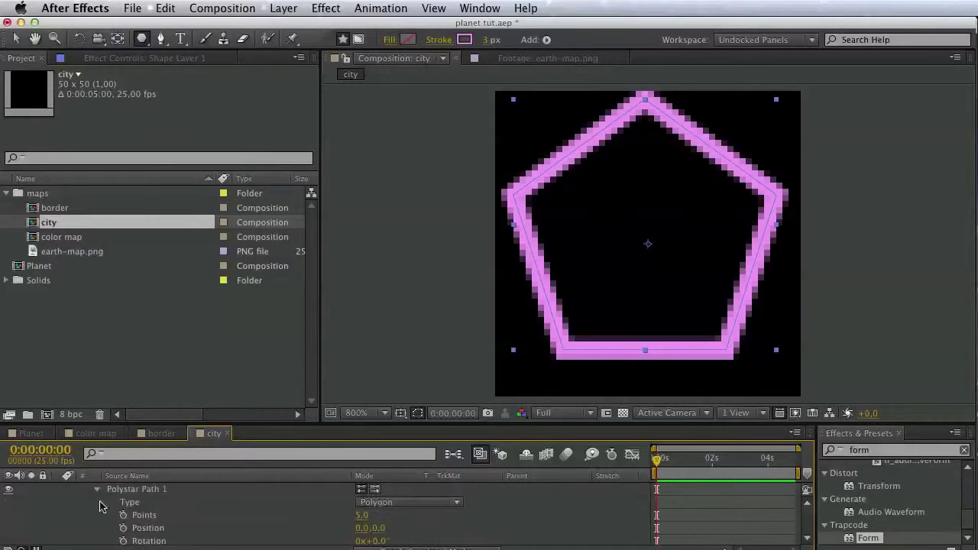
{"action": "left_click_drag", "start_coordinate": [361, 515], "coordinate": [365, 505]}
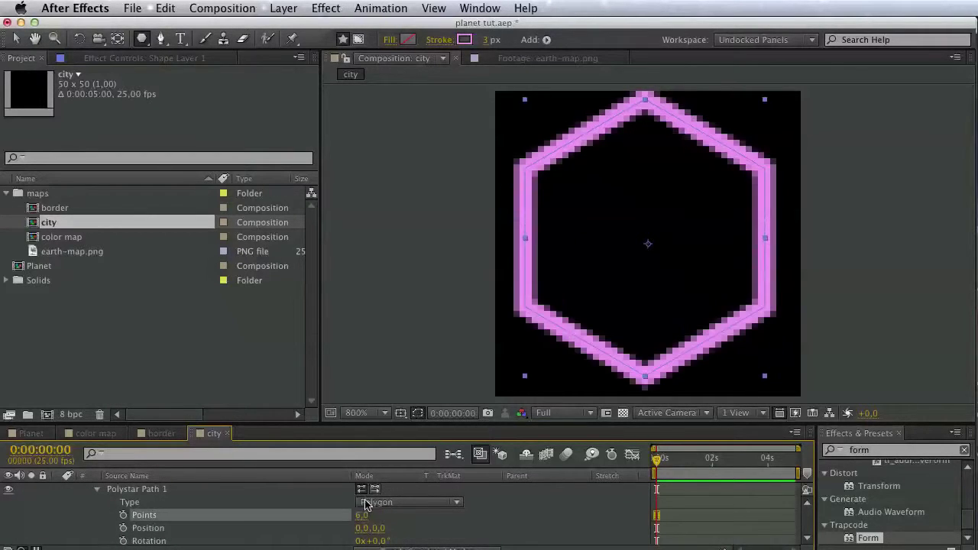
Draw a small circle with the Ellipse tool, centred inside the hexagon on the same shape layer
{"action": "left_click", "coordinate": [15, 38]}
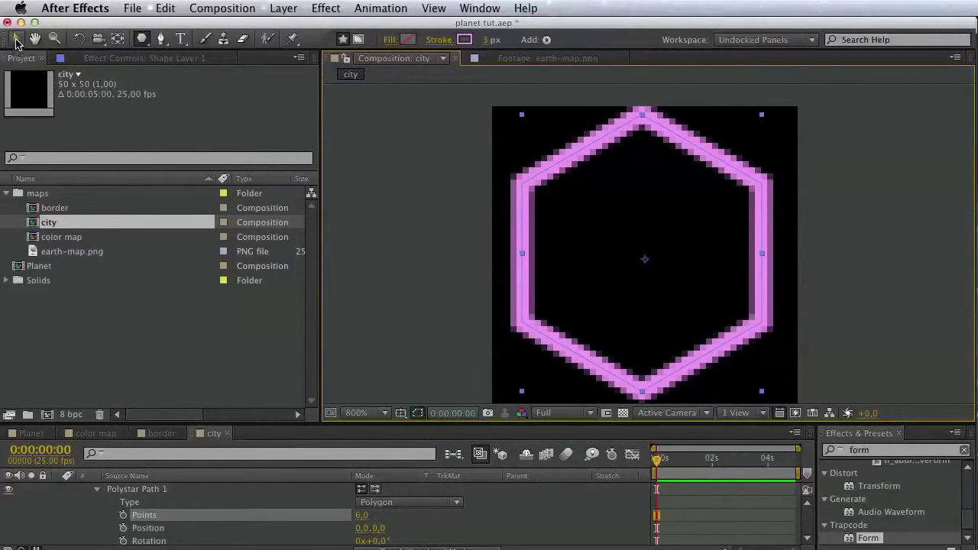
{"action": "key", "text": "h"}
{"action": "left_click_drag", "start_coordinate": [640, 245], "coordinate": [634, 223]}
{"action": "key", "text": "v"}
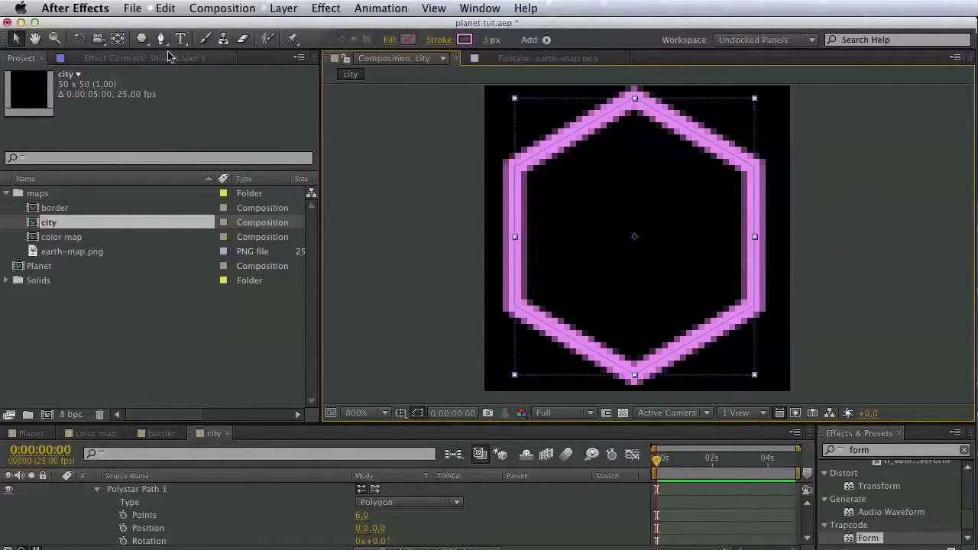
{"action": "left_click_drag", "start_coordinate": [141, 37], "coordinate": [202, 71]}
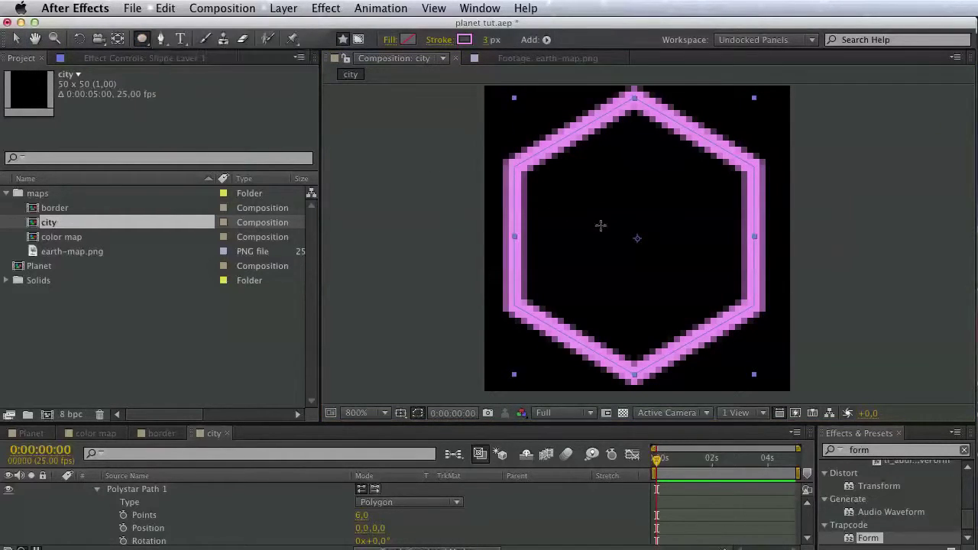
{"action": "left_click_drag", "start_coordinate": [637, 240], "coordinate": [681, 290]}
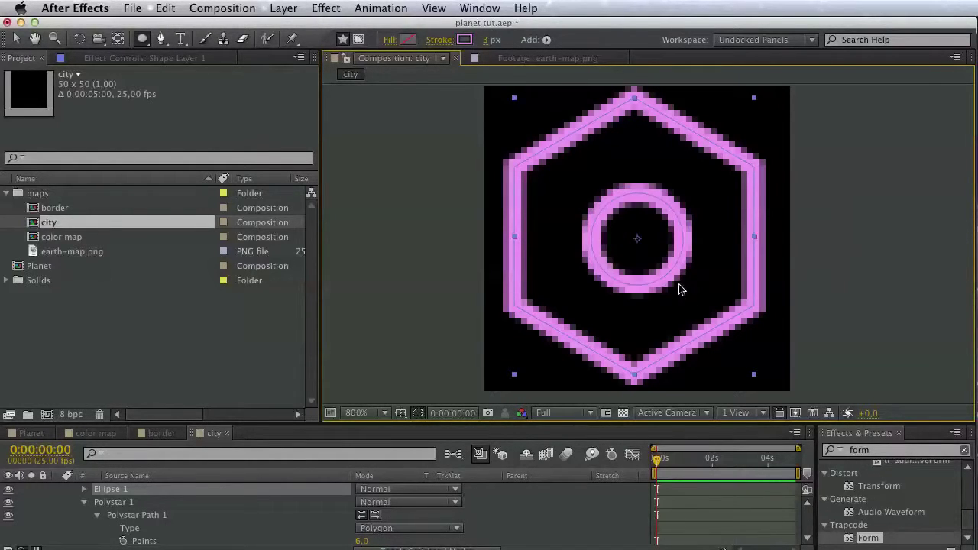
Create a new 50 x 50 px composition named city tower and move it into the maps folder
{"action": "left_click", "coordinate": [165, 308]}
{"action": "left_click", "coordinate": [48, 415]}
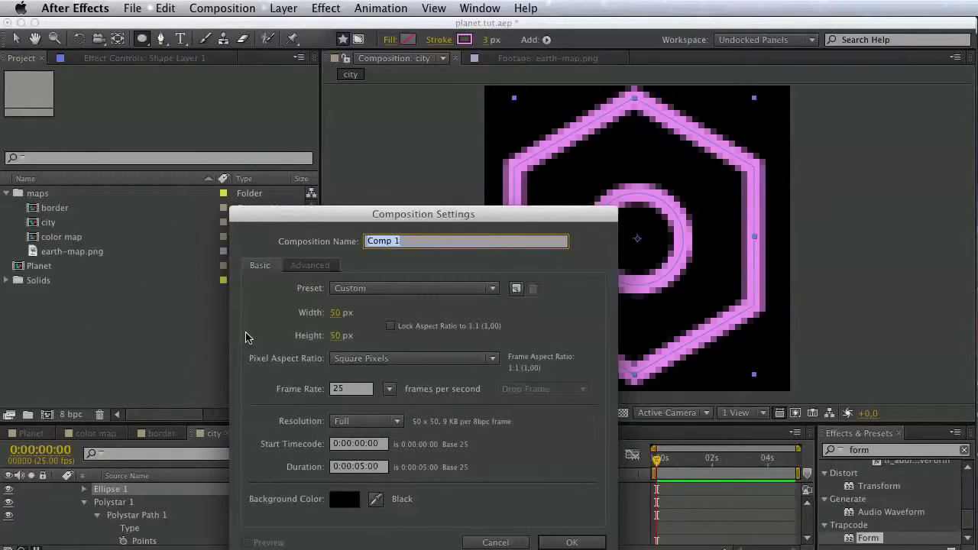
{"action": "type", "text": "city tower"}
{"action": "key", "text": "Return"}
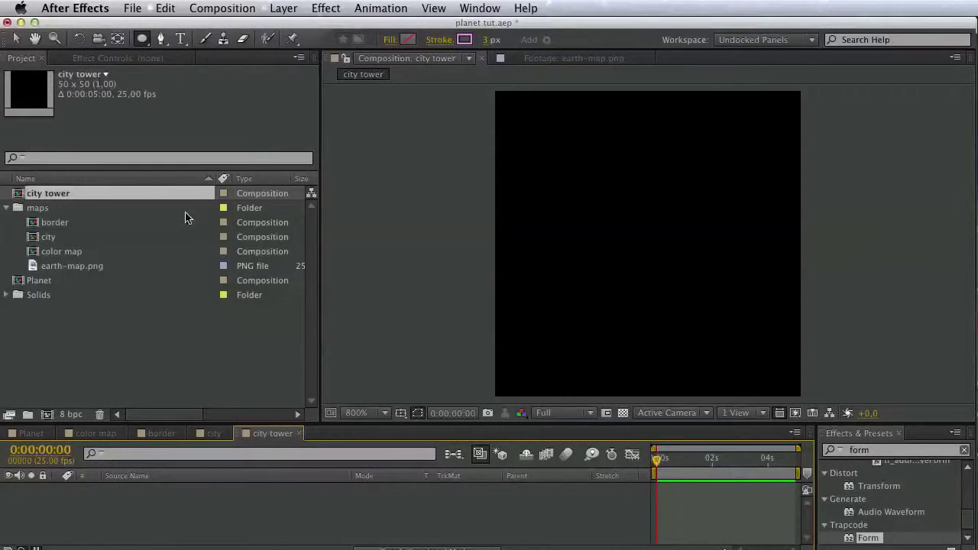
{"action": "left_click_drag", "start_coordinate": [85, 197], "coordinate": [90, 209]}
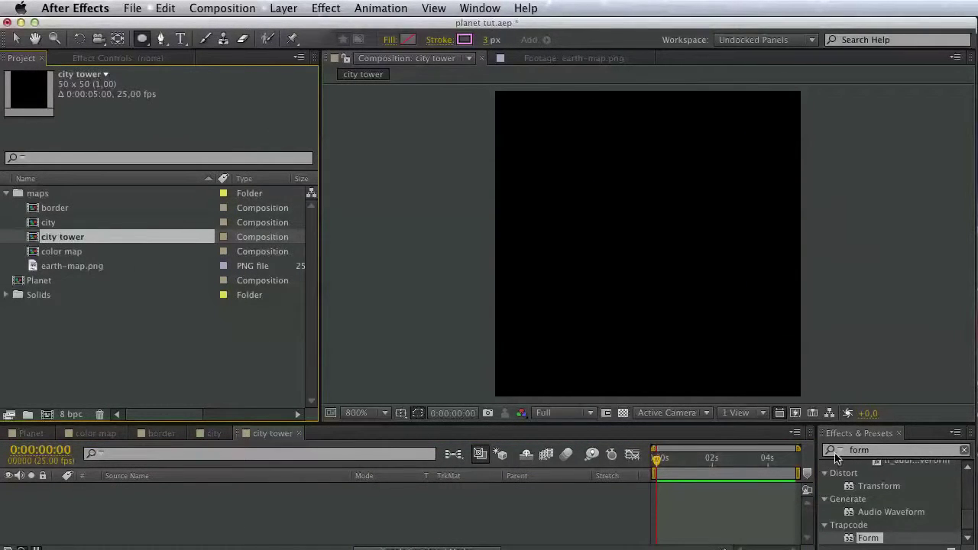
Set the city tower composition's width to 20 px and open its height for editing
{"action": "left_click", "coordinate": [796, 432]}
{"action": "left_click", "coordinate": [839, 526]}
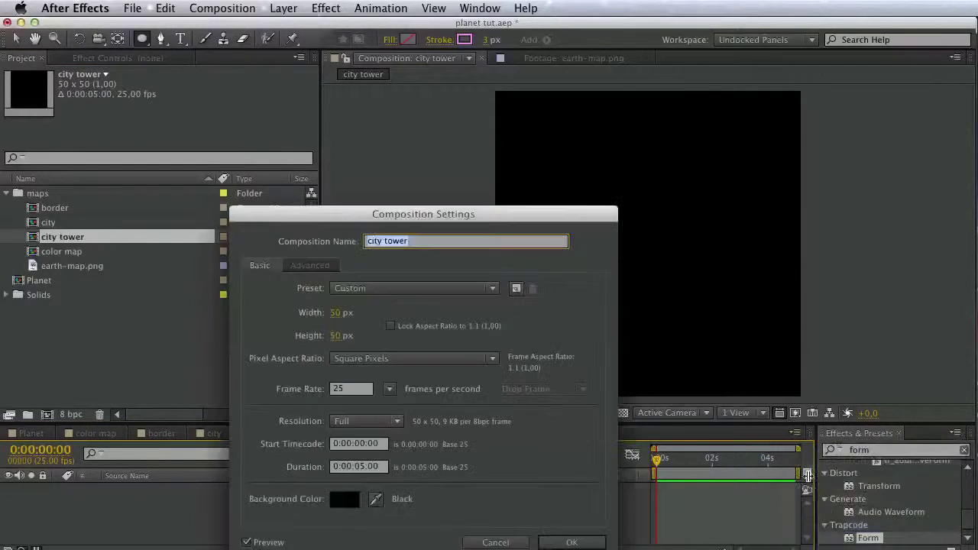
{"action": "left_click", "coordinate": [338, 313]}
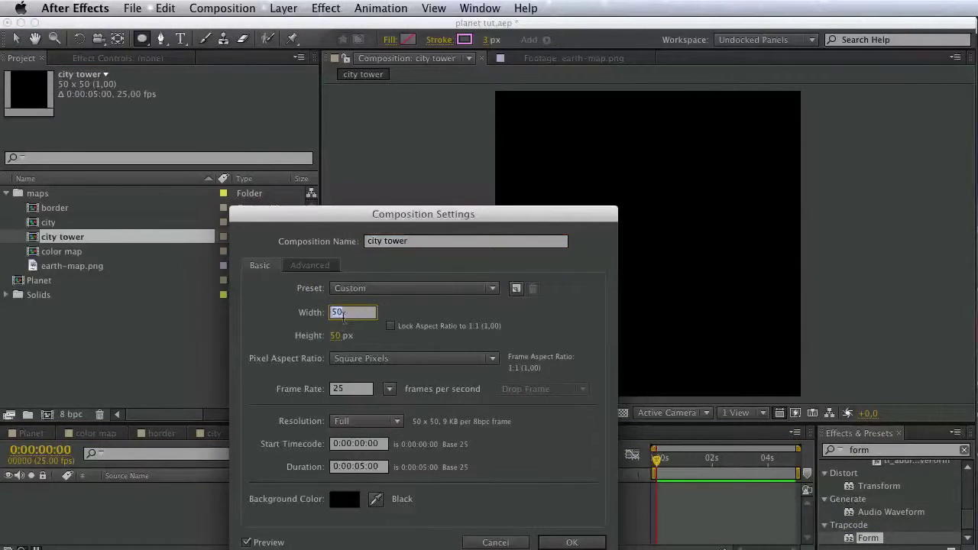
{"action": "type", "text": "20"}
{"action": "left_click", "coordinate": [337, 337]}
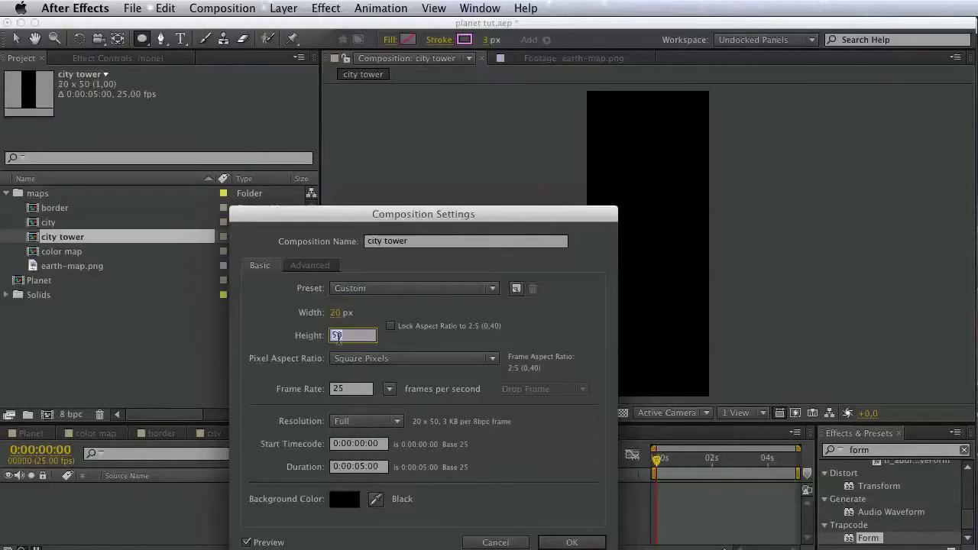
Set the city tower composition's height to 100 px and show the title/action safe guides
{"action": "type", "text": "100"}
{"action": "left_click", "coordinate": [572, 542]}
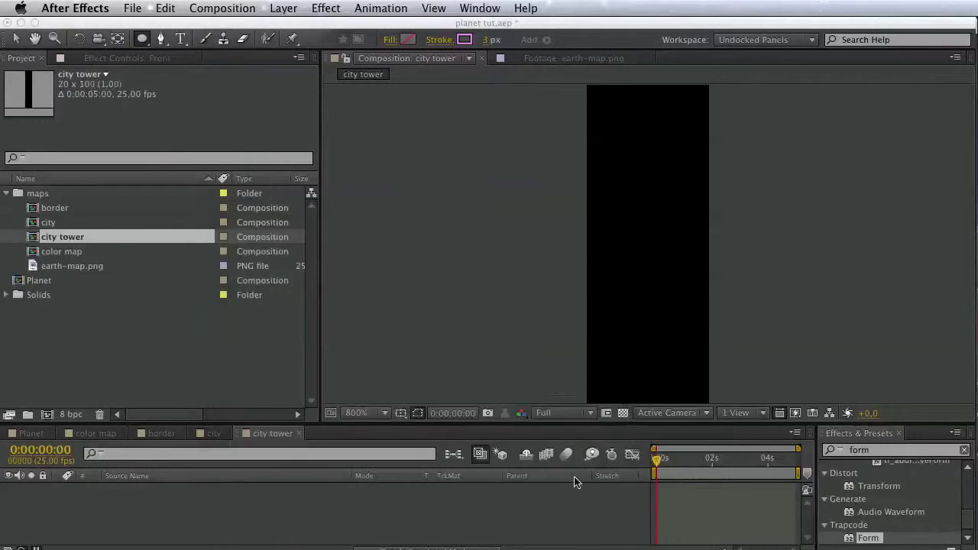
{"action": "left_click", "coordinate": [400, 412]}
{"action": "left_click", "coordinate": [451, 421]}
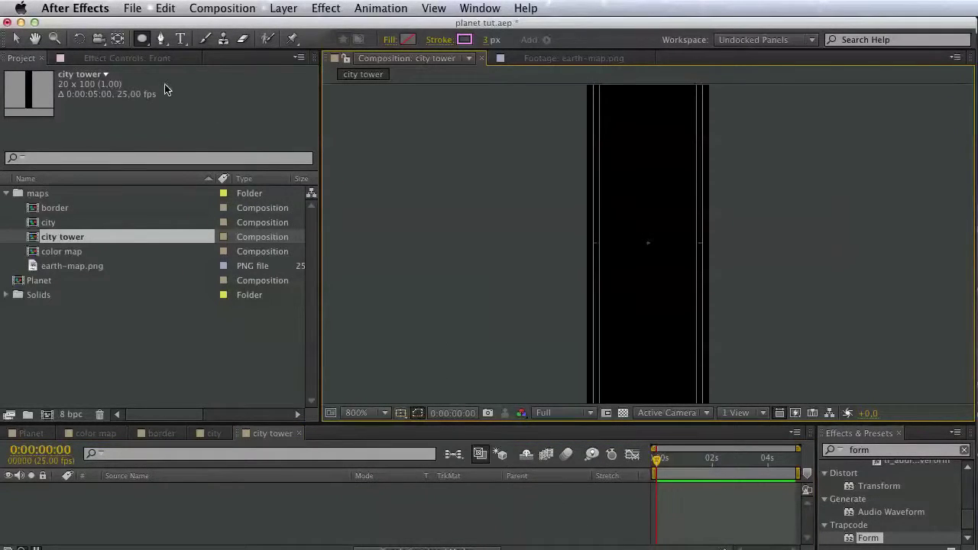
Draw a narrow closed triangle with the Pen tool, its base at the composition's centre and its tip near the upper edge
{"action": "left_click", "coordinate": [159, 39]}
{"action": "scroll", "coordinate": [570, 258], "scroll_direction": "up", "scroll_amount": 5}
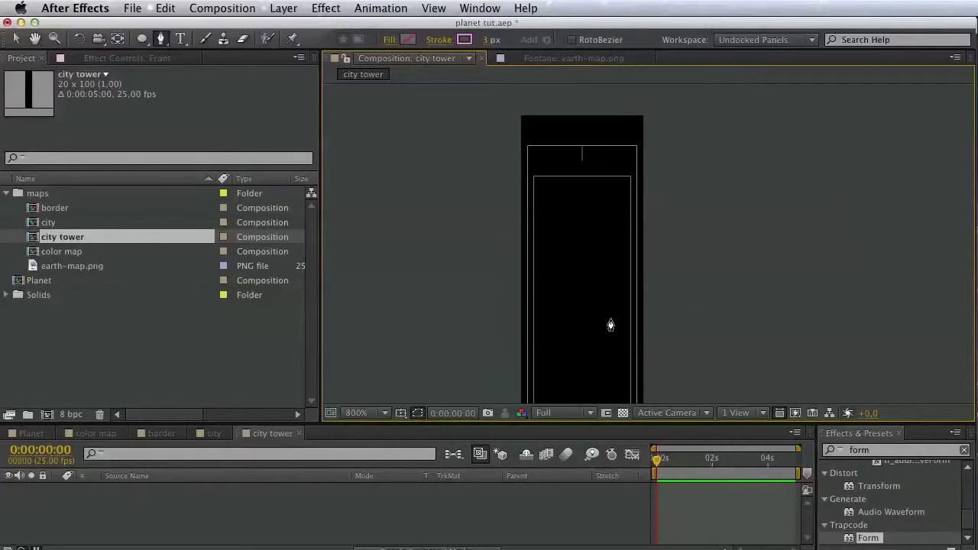
{"action": "key", "text": "space"}
{"action": "left_click_drag", "start_coordinate": [610, 325], "coordinate": [646, 243]}
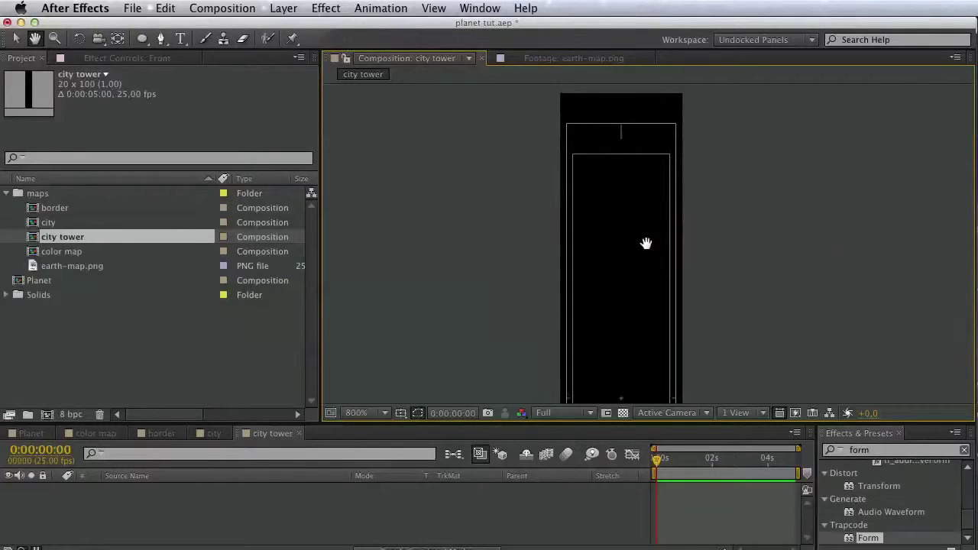
{"action": "left_click", "coordinate": [606, 397]}
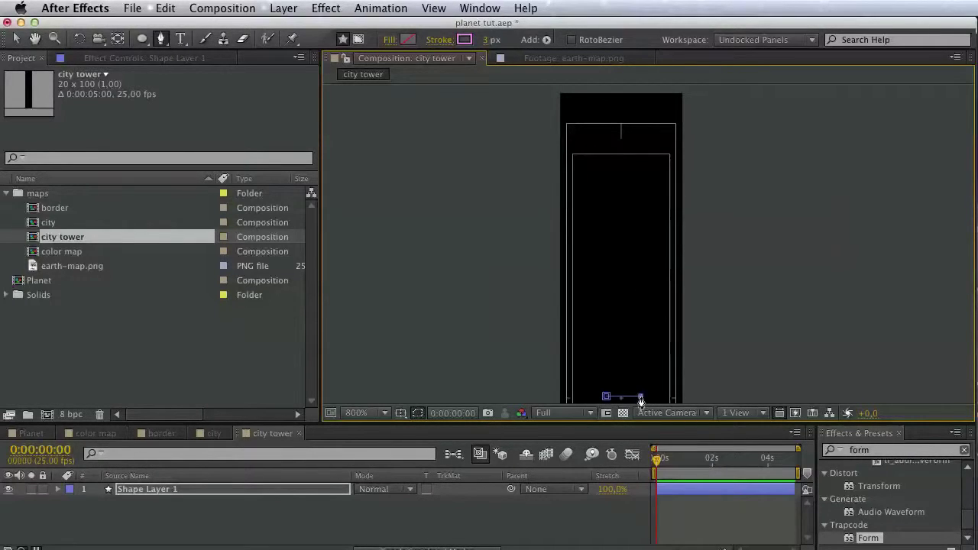
{"action": "left_click", "coordinate": [640, 397]}
{"action": "left_click", "coordinate": [623, 99]}
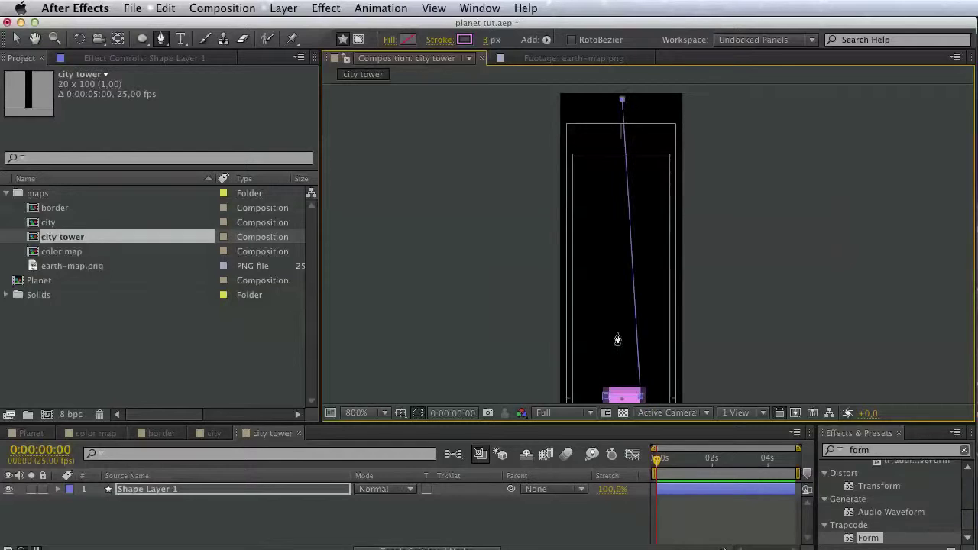
{"action": "left_click", "coordinate": [605, 397]}
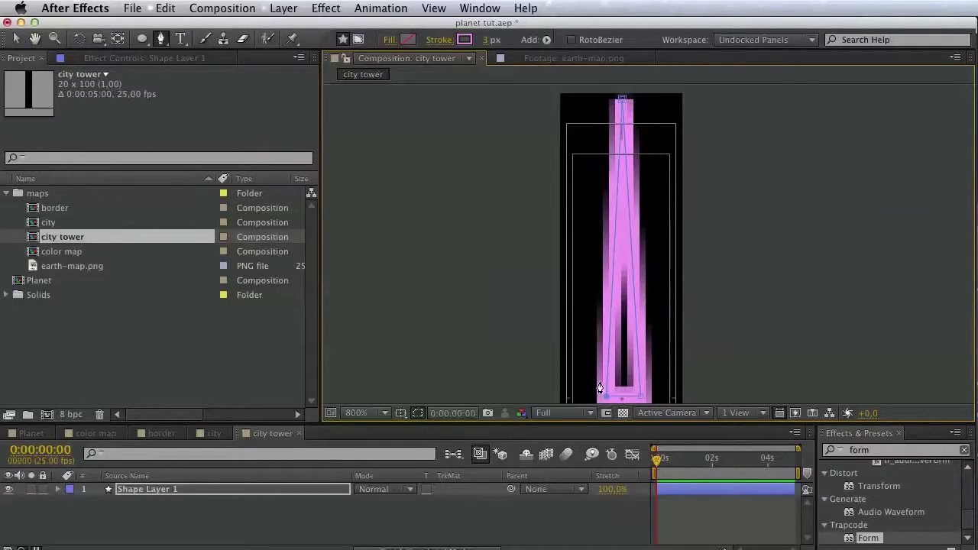
Set the triangle's stroke width to 2 px
{"action": "left_click", "coordinate": [488, 41]}
{"action": "key", "text": "Down"}
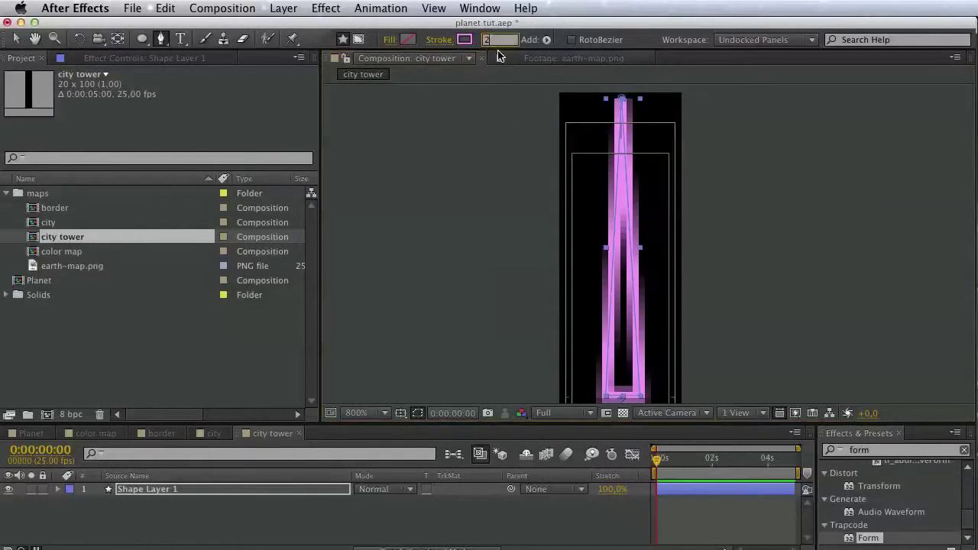
{"action": "key", "text": "Return"}
Add the city and city tower compositions as hidden layers beneath border in the Planet composition, and save the project
{"action": "double_click", "coordinate": [49, 280]}
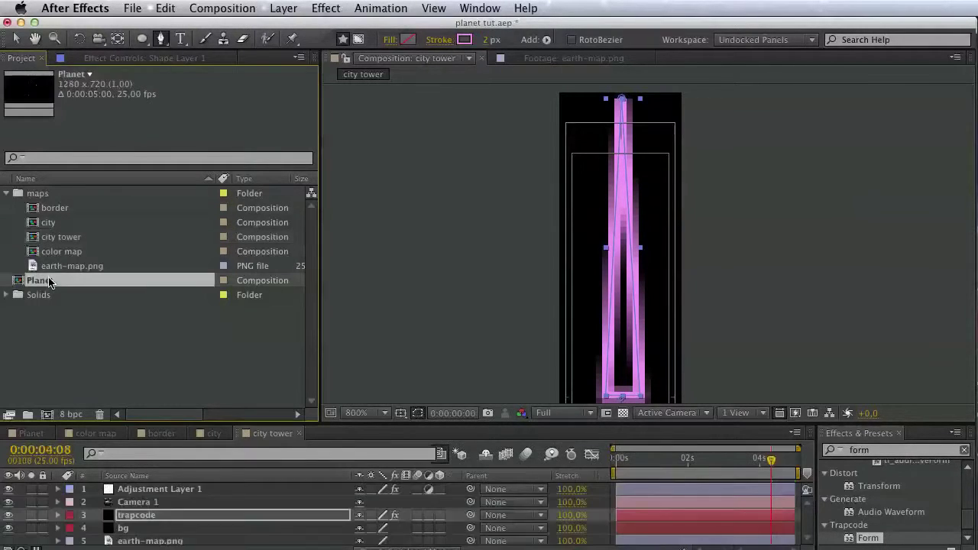
{"action": "left_click", "coordinate": [59, 223]}
{"action": "left_click", "coordinate": [61, 238], "text": "shift"}
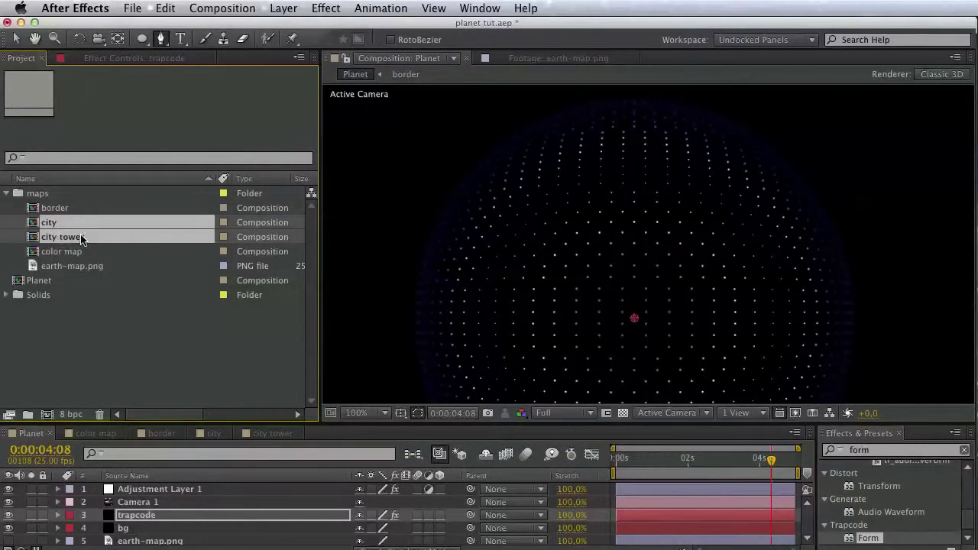
{"action": "left_click_drag", "start_coordinate": [81, 236], "coordinate": [168, 540]}
{"action": "left_click", "coordinate": [15, 539]}
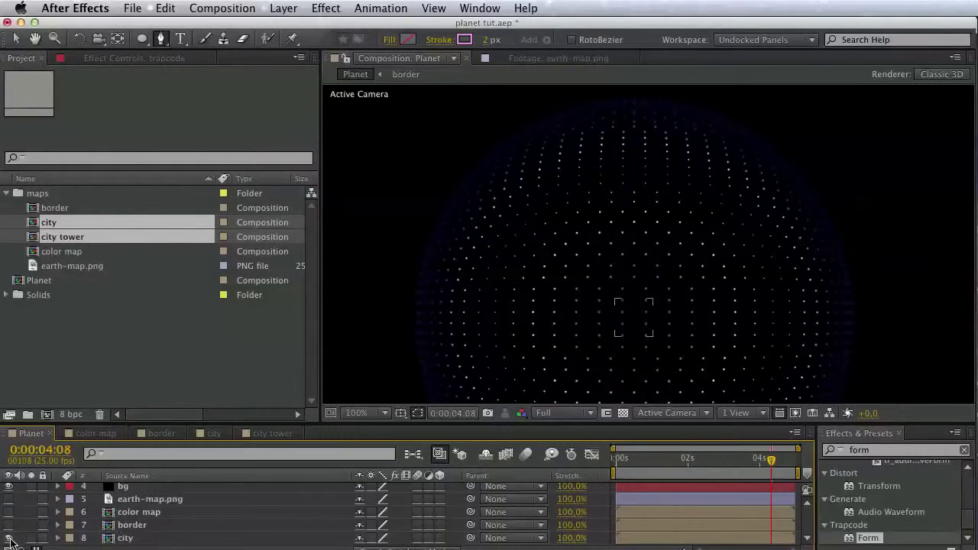
{"action": "left_click", "coordinate": [10, 539]}
{"action": "scroll", "coordinate": [17, 539], "scroll_direction": "down", "scroll_amount": 1}
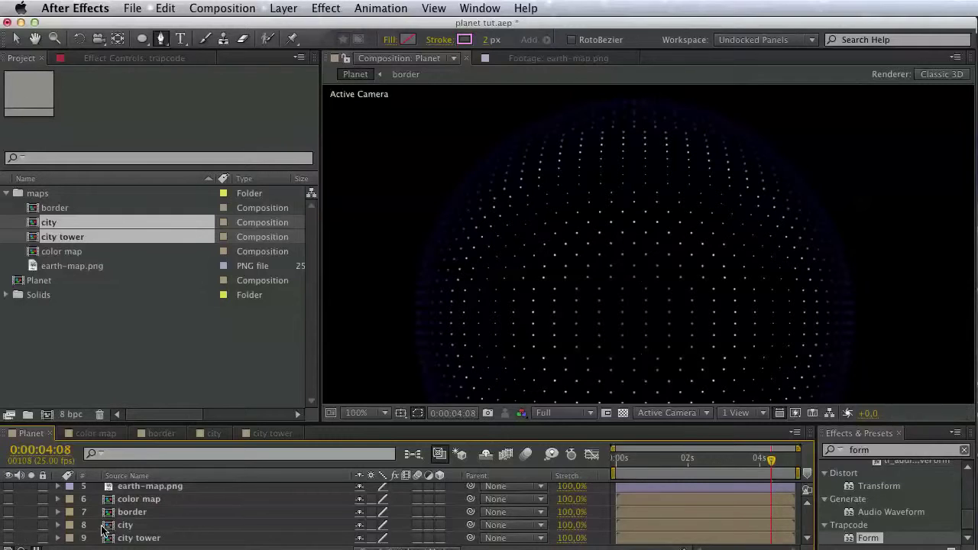
{"action": "key", "text": "super+s"}
Set the Particle Type of the city effect on the trapcode layer to Textured Polygon
{"action": "scroll", "coordinate": [168, 530], "scroll_direction": "up", "scroll_amount": 4}
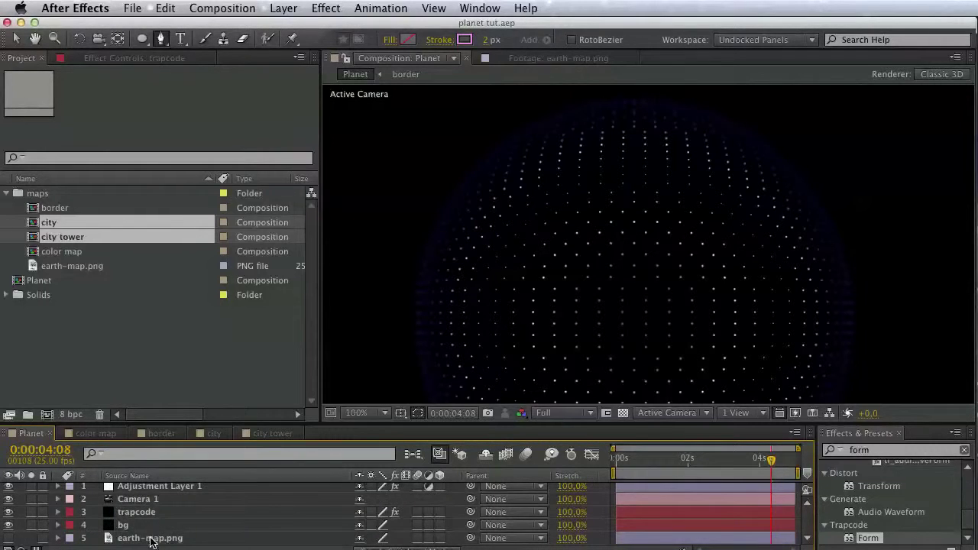
{"action": "left_click", "coordinate": [151, 540]}
{"action": "left_click", "coordinate": [150, 516]}
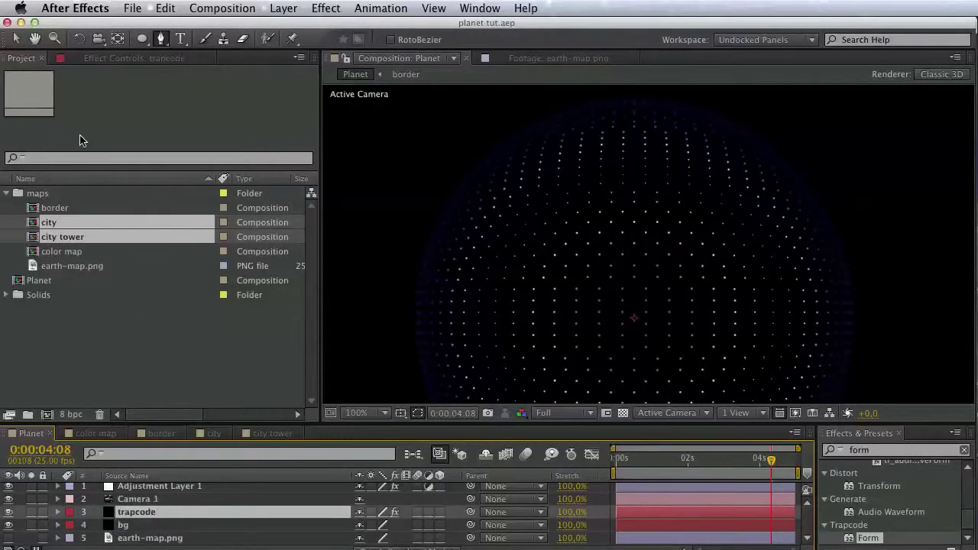
{"action": "left_click", "coordinate": [95, 59]}
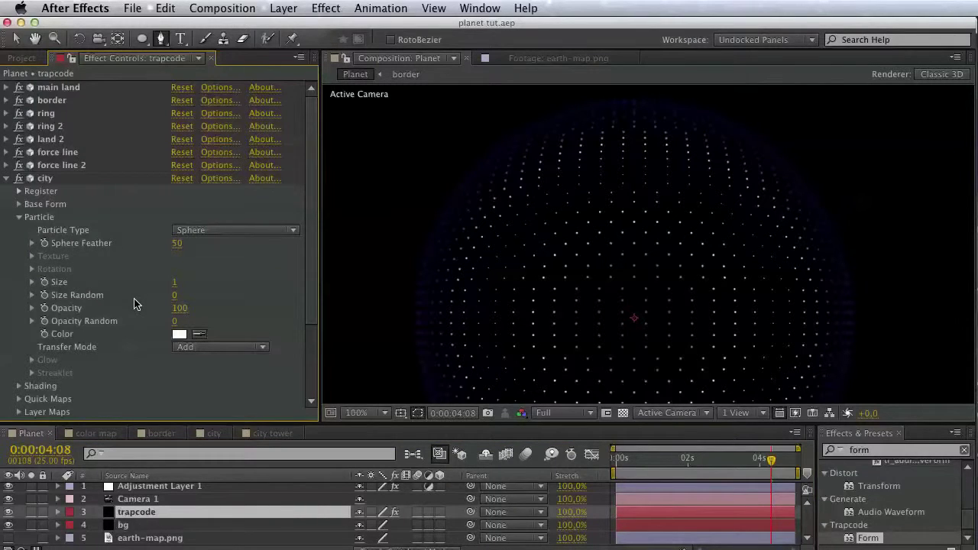
{"action": "scroll", "coordinate": [134, 305], "scroll_direction": "down", "scroll_amount": 6}
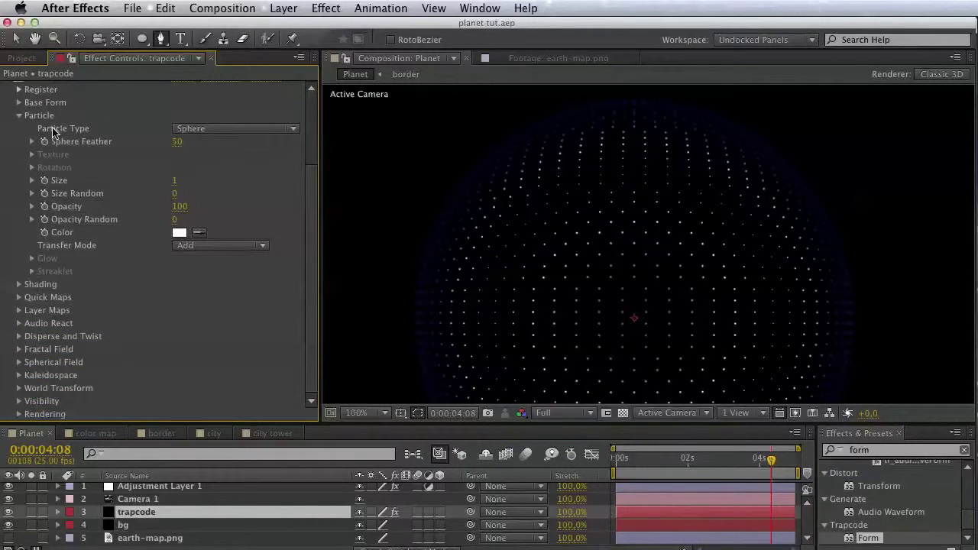
{"action": "left_click", "coordinate": [194, 127]}
{"action": "left_click", "coordinate": [246, 257]}
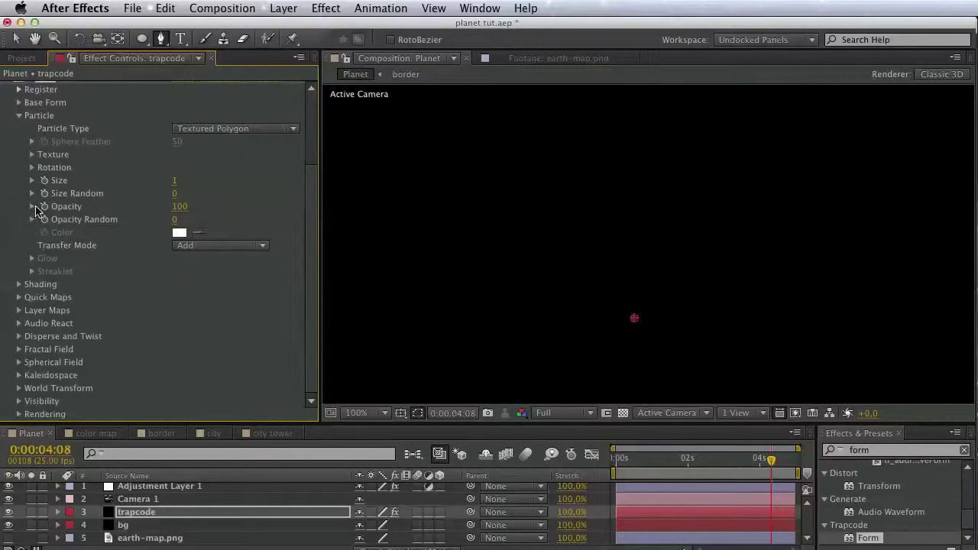
Assign layer 8. city as the city effect's particle texture and set the particle size to 20
{"action": "left_click", "coordinate": [31, 154]}
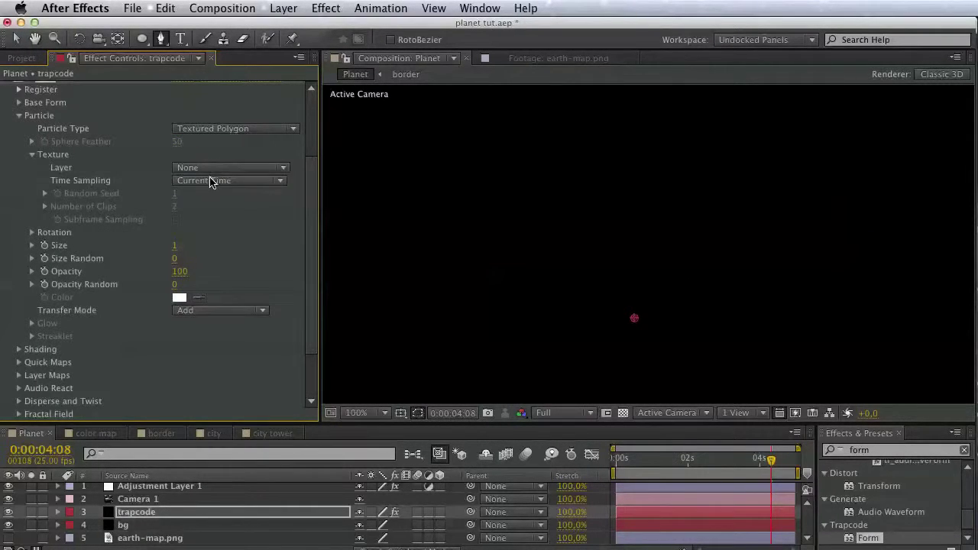
{"action": "left_click", "coordinate": [214, 168]}
{"action": "left_click", "coordinate": [259, 295]}
{"action": "left_click", "coordinate": [175, 247]}
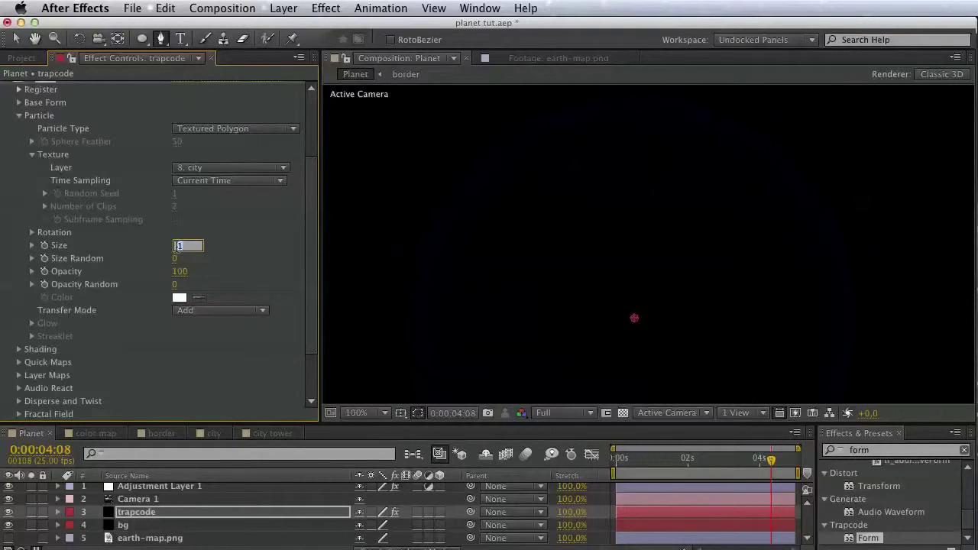
{"action": "key", "text": "Return"}
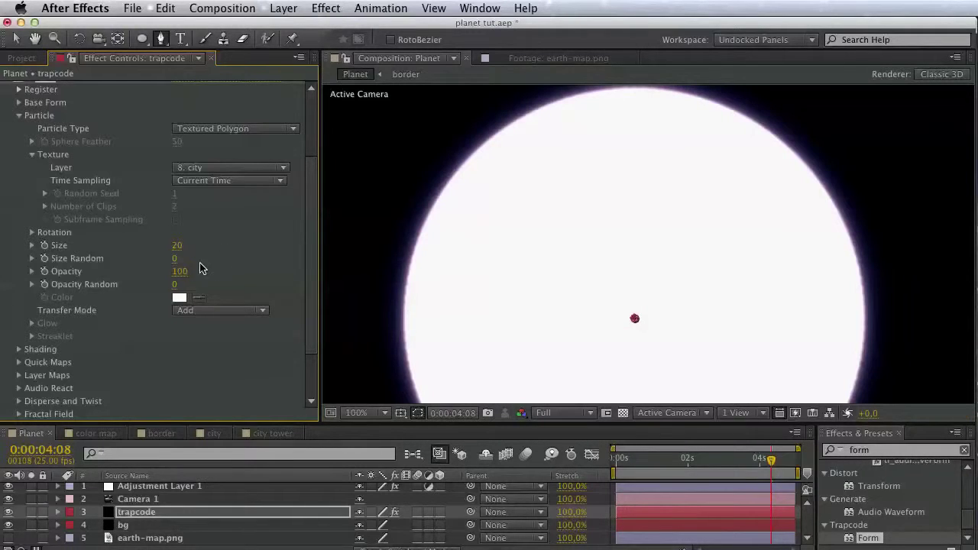
{"action": "left_click", "coordinate": [180, 247]}
Create a new composition from earth-map.png and rename it city
{"action": "left_click", "coordinate": [42, 63]}
{"action": "left_click", "coordinate": [82, 321]}
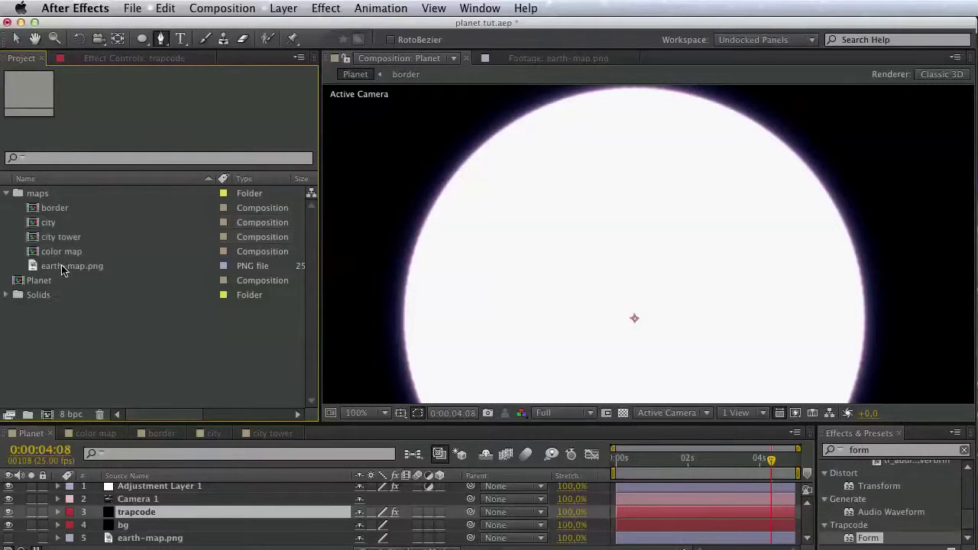
{"action": "left_click_drag", "start_coordinate": [59, 271], "coordinate": [59, 405]}
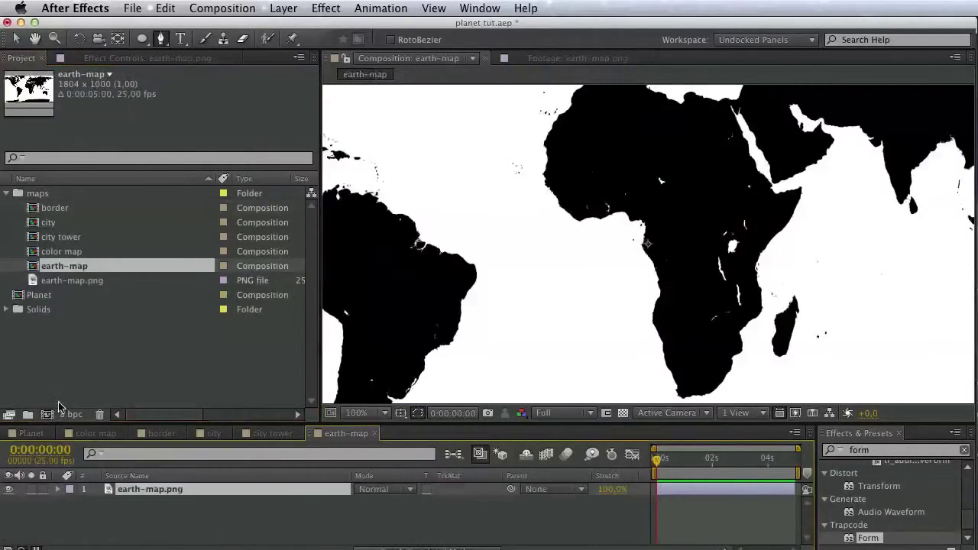
{"action": "left_click", "coordinate": [73, 266]}
{"action": "key", "text": "Return"}
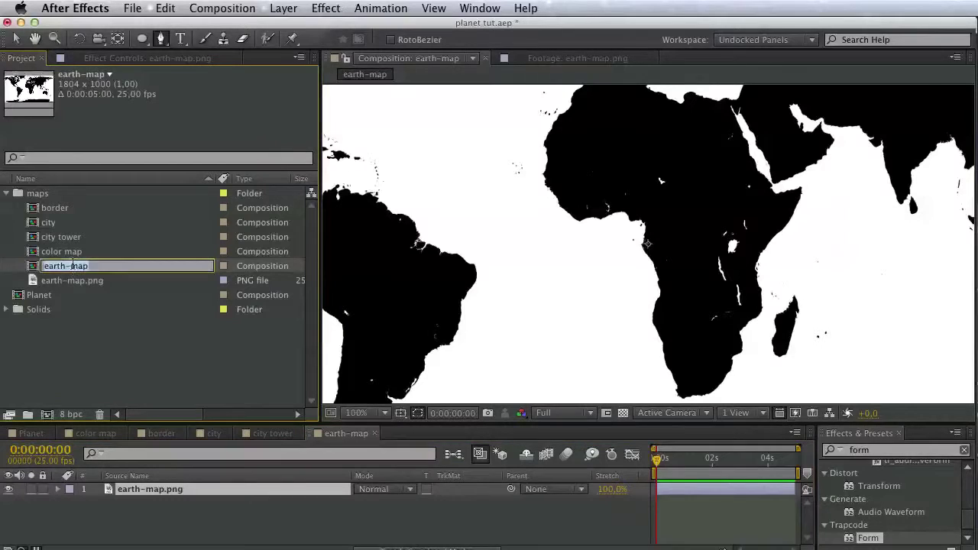
{"action": "type", "text": "city"}
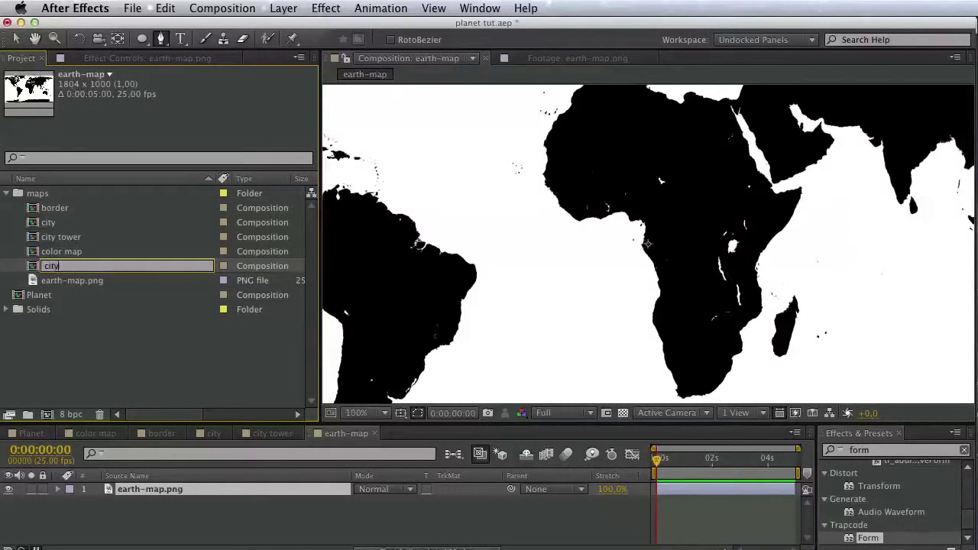
{"action": "key", "text": "Return"}
Add a black 1804 x 1000 px solid above earth-map.png in the new composition and apply Turbulent Noise to it
{"action": "left_click", "coordinate": [174, 490]}
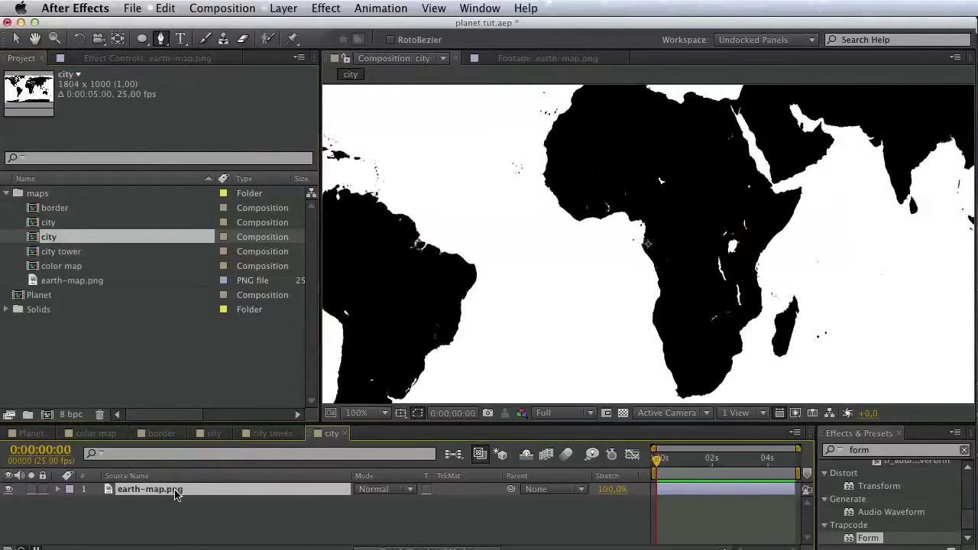
{"action": "left_click", "coordinate": [866, 451]}
{"action": "type", "text": "tur"}
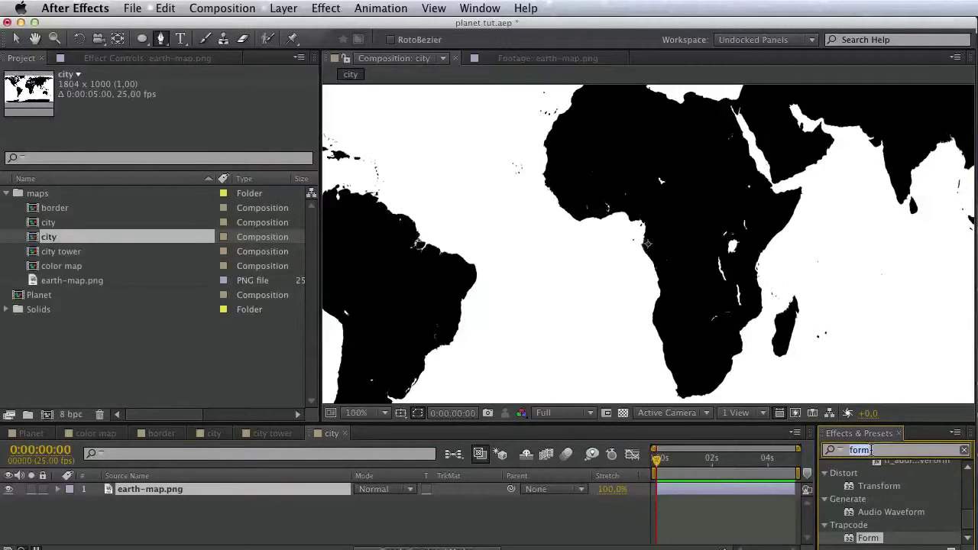
{"action": "type", "text": "bu"}
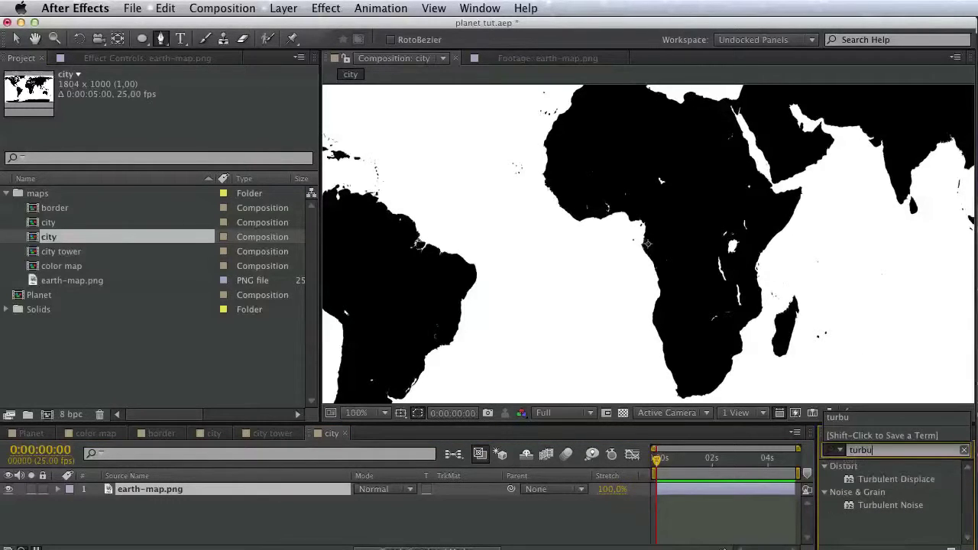
{"action": "left_click", "coordinate": [325, 522]}
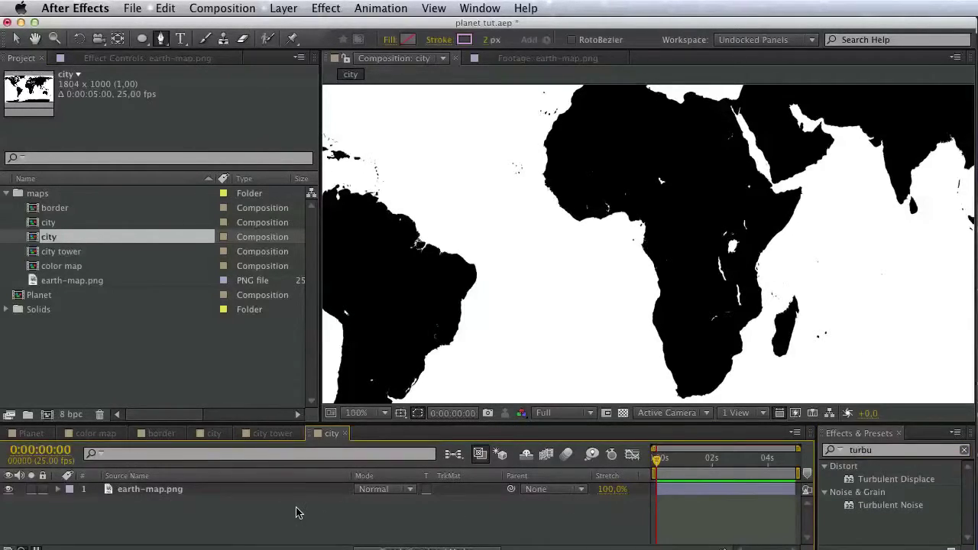
{"action": "right_click", "coordinate": [297, 513]}
{"action": "mouse_move", "coordinate": [338, 519]}
{"action": "left_click", "coordinate": [566, 549]}
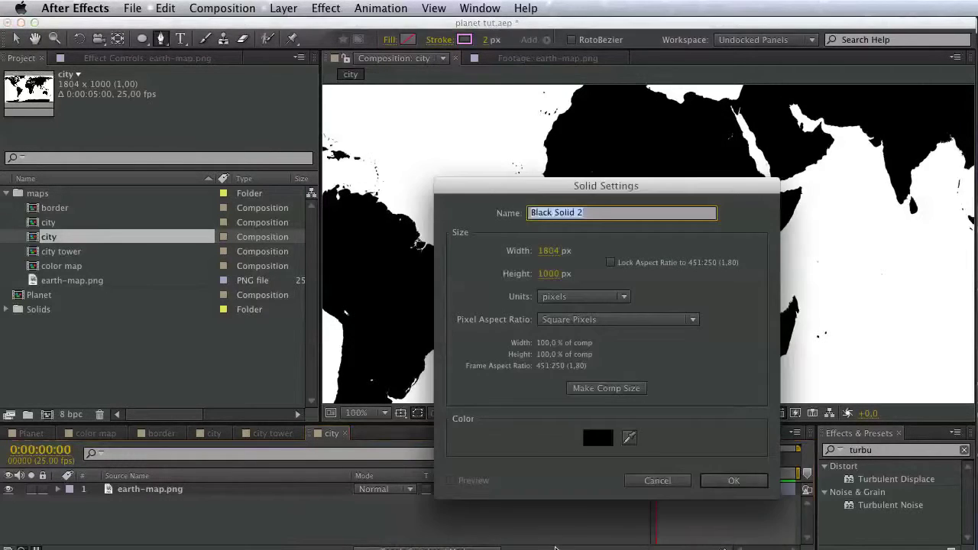
{"action": "key", "text": "Return"}
{"action": "left_click", "coordinate": [887, 507]}
{"action": "double_click", "coordinate": [889, 506]}
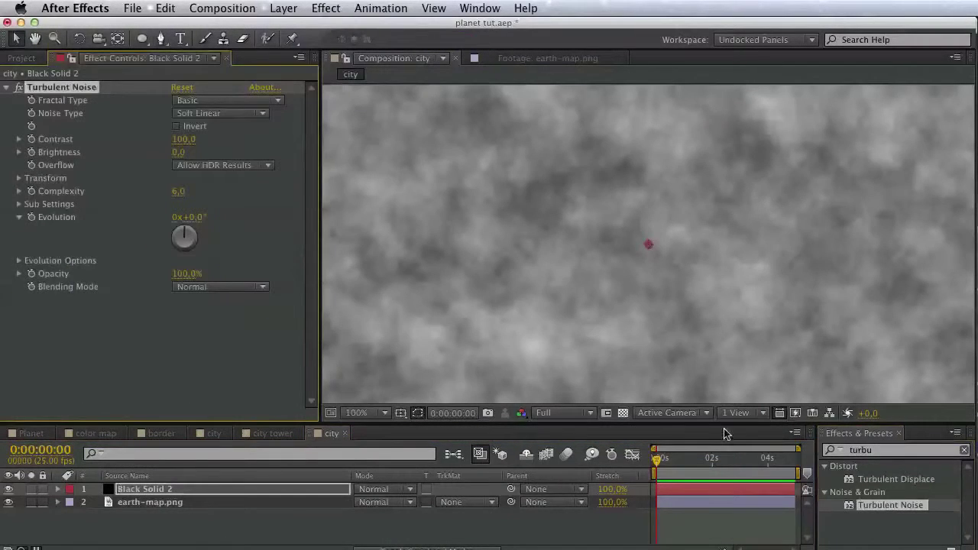
Set the Turbulent Noise complexity to 1 and raise its contrast to 2229
{"action": "left_click_drag", "start_coordinate": [178, 190], "coordinate": [156, 192]}
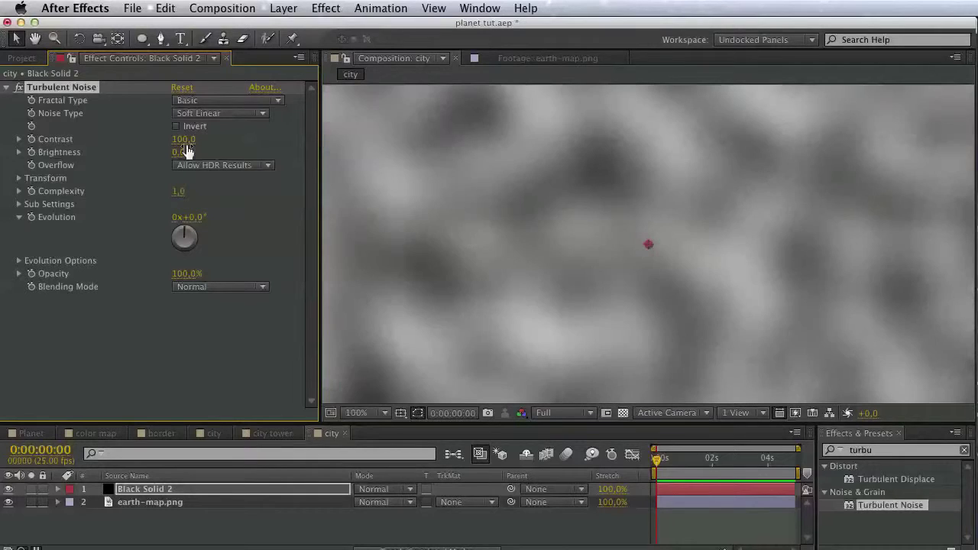
{"action": "left_click", "coordinate": [19, 139]}
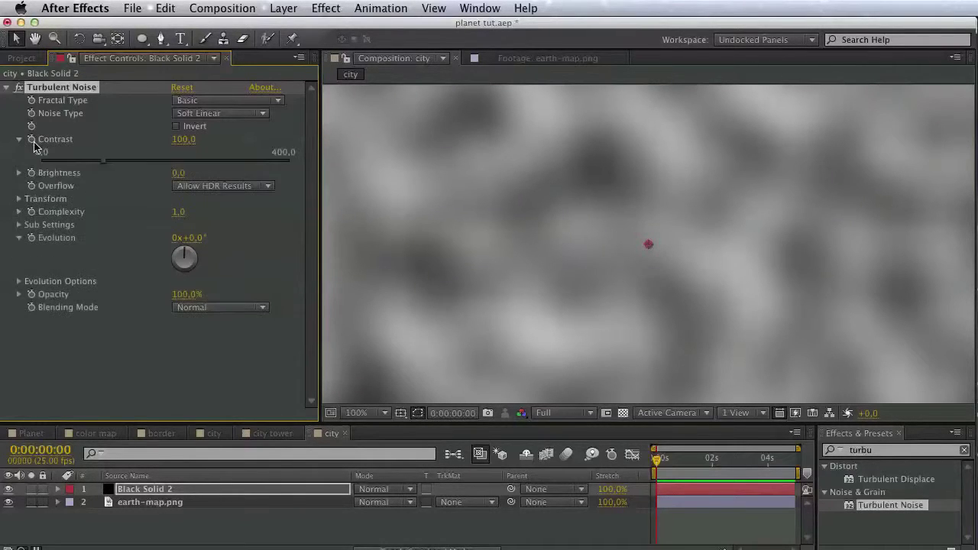
{"action": "left_click_drag", "start_coordinate": [148, 161], "coordinate": [346, 168]}
{"action": "left_click_drag", "start_coordinate": [185, 141], "coordinate": [673, 144]}
{"action": "left_click_drag", "start_coordinate": [275, 139], "coordinate": [747, 178]}
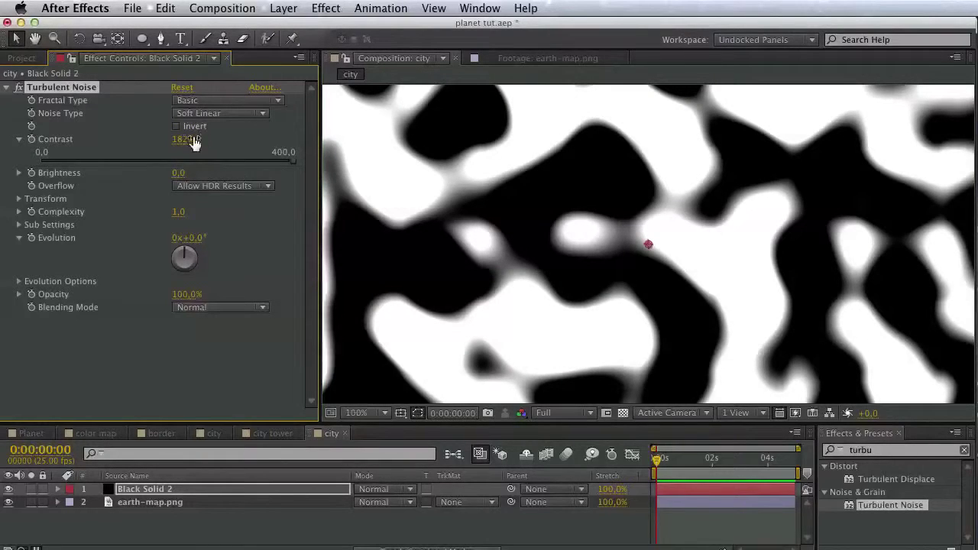
{"action": "left_click_drag", "start_coordinate": [191, 141], "coordinate": [497, 142]}
Reduce the Turbulent Noise scale to 61.4 and lower its contrast to 150.2
{"action": "left_click", "coordinate": [19, 174]}
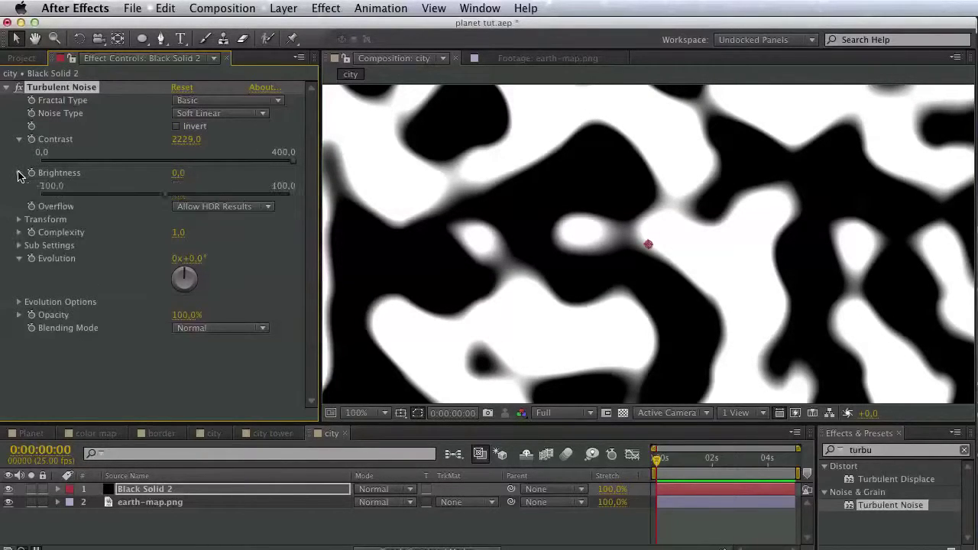
{"action": "left_click", "coordinate": [19, 174]}
{"action": "left_click", "coordinate": [20, 200]}
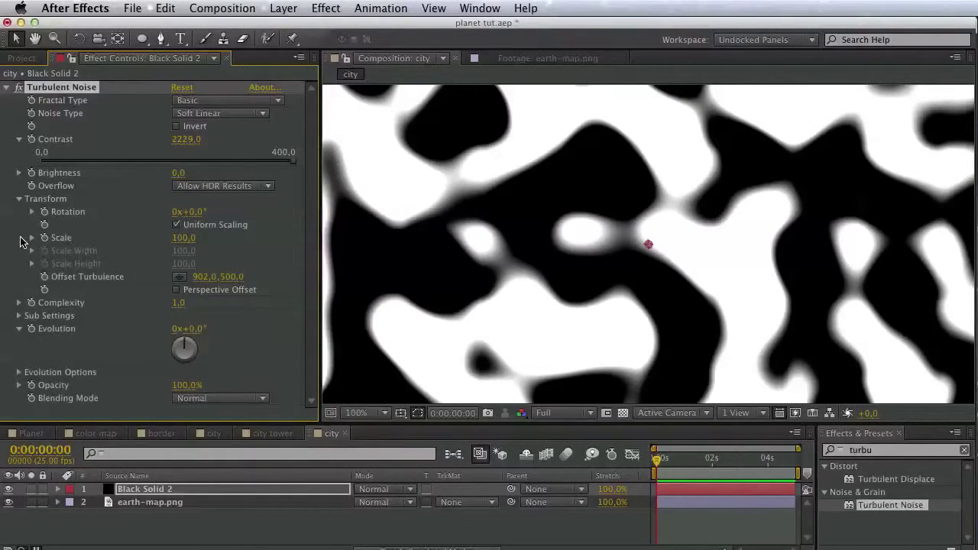
{"action": "left_click", "coordinate": [33, 237]}
{"action": "mouse_move", "coordinate": [84, 258]}
{"action": "left_mouse_down"}
{"action": "mouse_move", "coordinate": [53, 264]}
{"action": "mouse_move", "coordinate": [69, 260]}
{"action": "left_mouse_up"}
{"action": "left_click", "coordinate": [169, 160]}
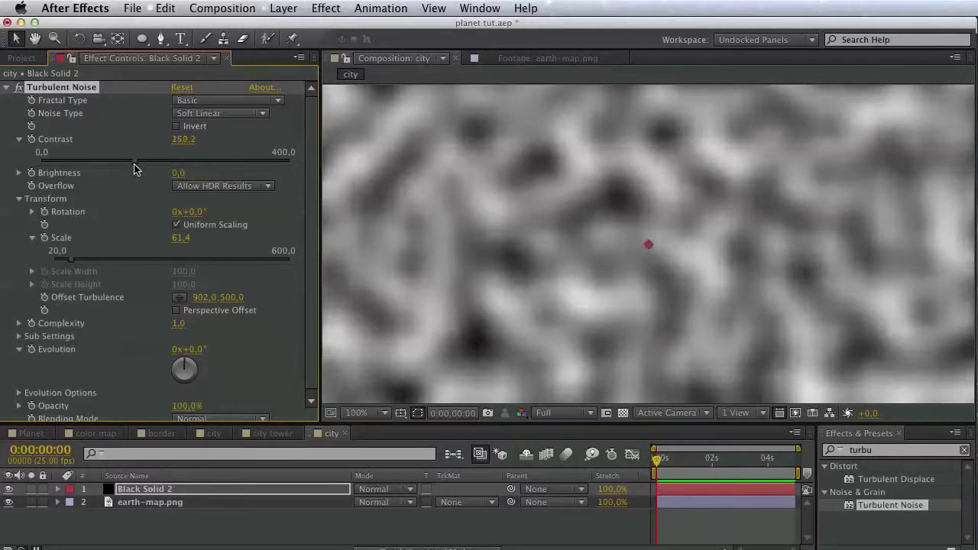
Find the Levels effect and apply it to the Black Solid 2 layer
{"action": "left_click", "coordinate": [857, 449]}
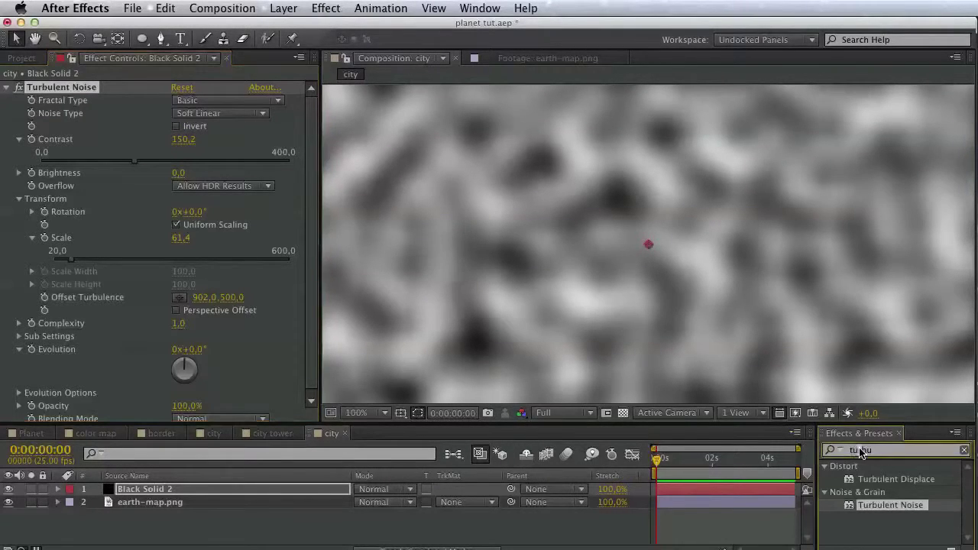
{"action": "type", "text": "level"}
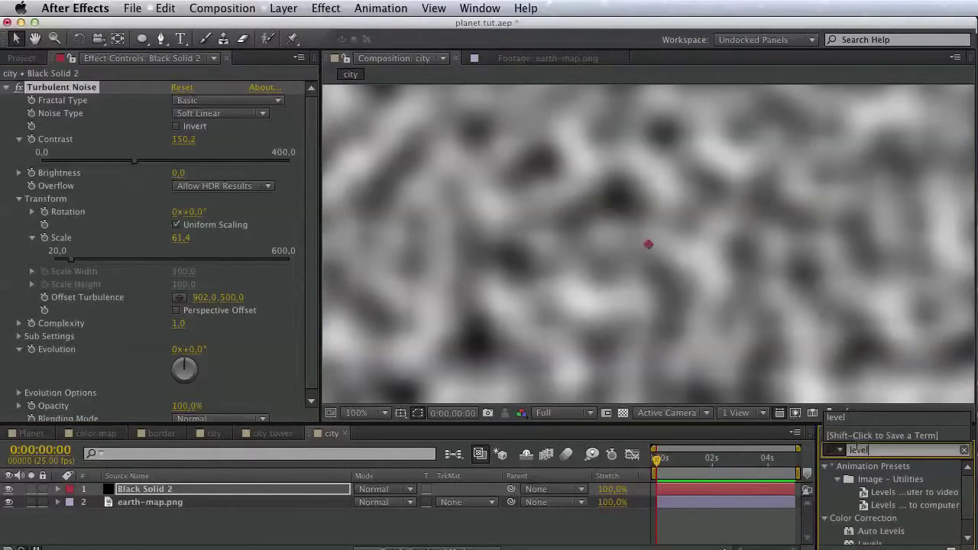
{"action": "scroll", "coordinate": [917, 504], "scroll_direction": "down", "scroll_amount": 1}
{"action": "left_click", "coordinate": [870, 525]}
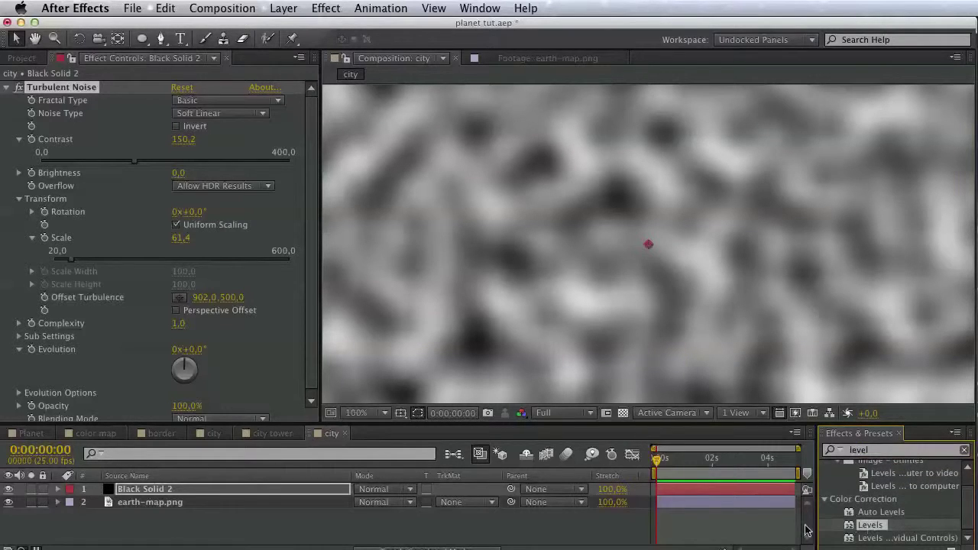
{"action": "left_click_drag", "start_coordinate": [189, 489], "coordinate": [188, 490]}
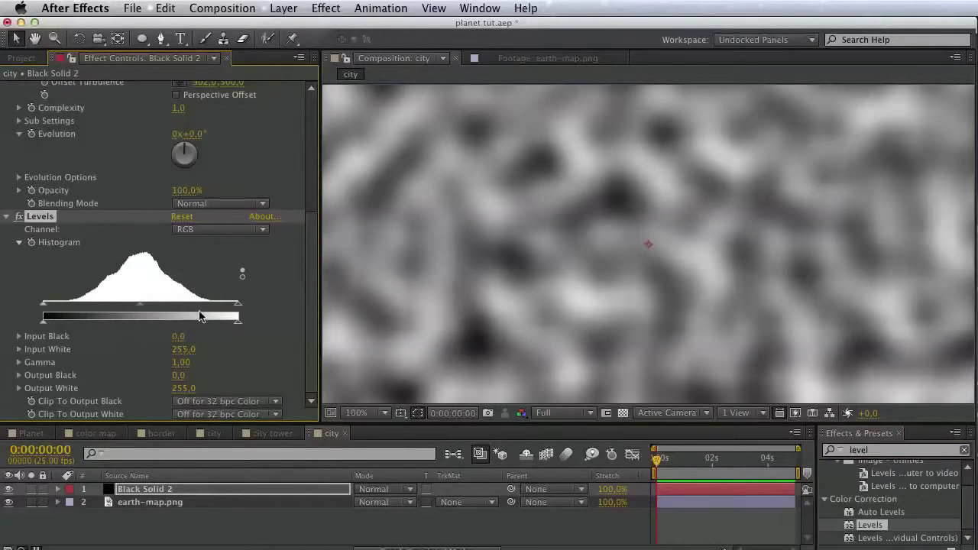
Set the Levels input black to 57 and input white to 143 on the noise solid
{"action": "left_click_drag", "start_coordinate": [236, 307], "coordinate": [93, 309]}
{"action": "scroll", "coordinate": [425, 293], "scroll_direction": "down", "scroll_amount": 2}
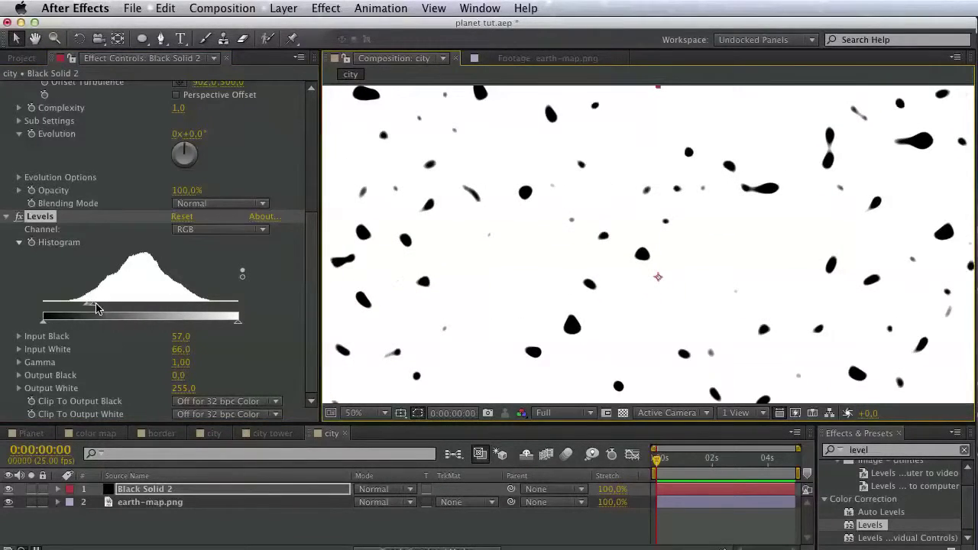
{"action": "left_click_drag", "start_coordinate": [94, 308], "coordinate": [134, 309]}
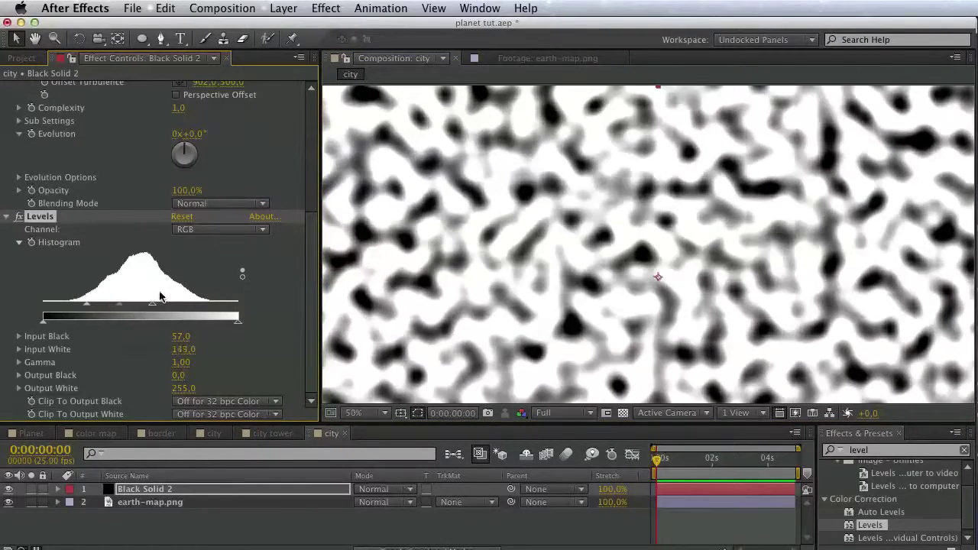
Raise the Turbulent Noise scale to 116 and set the Levels input black to 70 and input white to 73
{"action": "scroll", "coordinate": [98, 344], "scroll_direction": "up", "scroll_amount": 5}
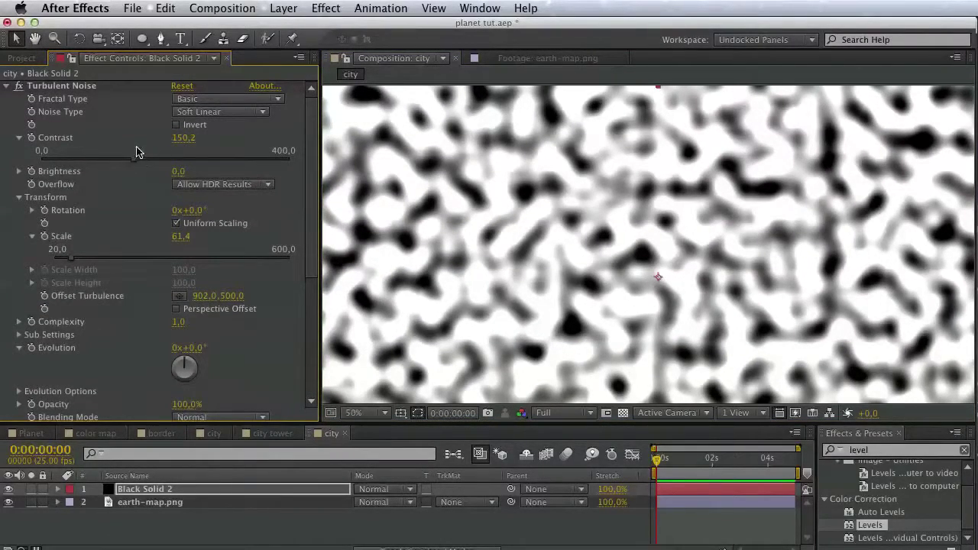
{"action": "left_click_drag", "start_coordinate": [74, 262], "coordinate": [95, 265]}
{"action": "scroll", "coordinate": [120, 284], "scroll_direction": "down", "scroll_amount": 5}
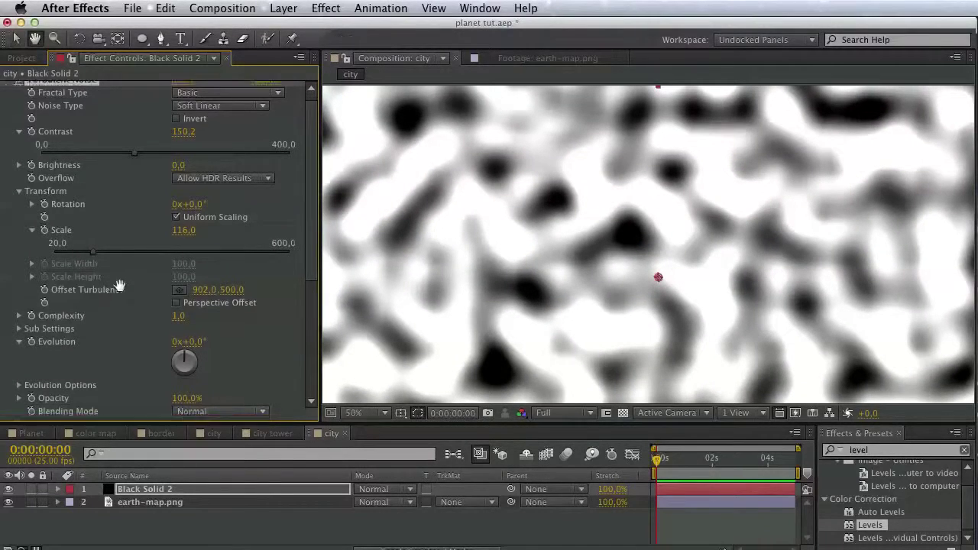
{"action": "left_click_drag", "start_coordinate": [151, 306], "coordinate": [151, 307]}
{"action": "mouse_move", "coordinate": [87, 305]}
{"action": "left_mouse_down"}
{"action": "mouse_move", "coordinate": [145, 308]}
{"action": "mouse_move", "coordinate": [89, 308]}
{"action": "mouse_move", "coordinate": [114, 306]}
{"action": "mouse_move", "coordinate": [98, 309]}
{"action": "left_mouse_up"}
{"action": "scroll", "coordinate": [770, 199], "scroll_direction": "down", "scroll_amount": 1}
{"action": "scroll", "coordinate": [818, 205], "scroll_direction": "up", "scroll_amount": 1}
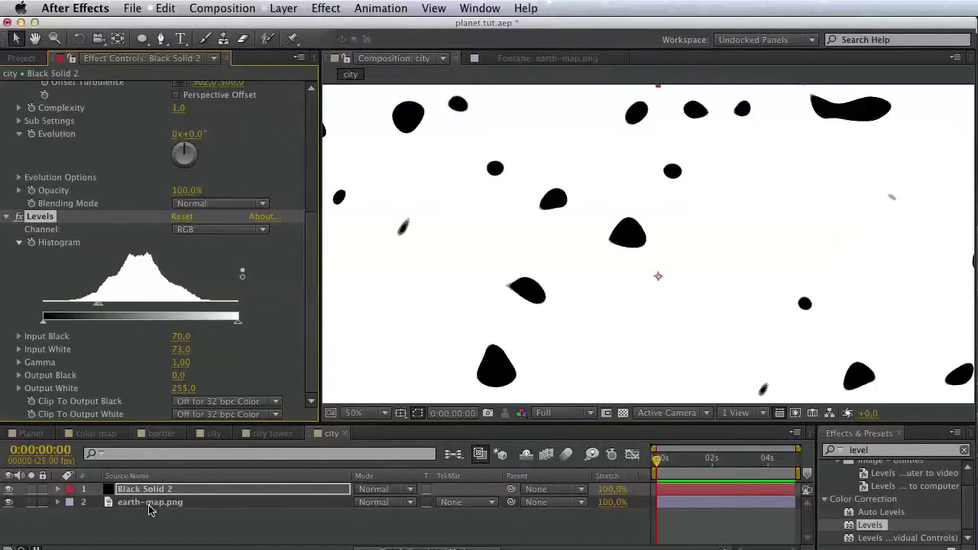
Move Black Solid 2 below earth-map.png and set its track matte to the inverted luma of the map
{"action": "left_click_drag", "start_coordinate": [169, 490], "coordinate": [175, 513]}
{"action": "left_click", "coordinate": [459, 503]}
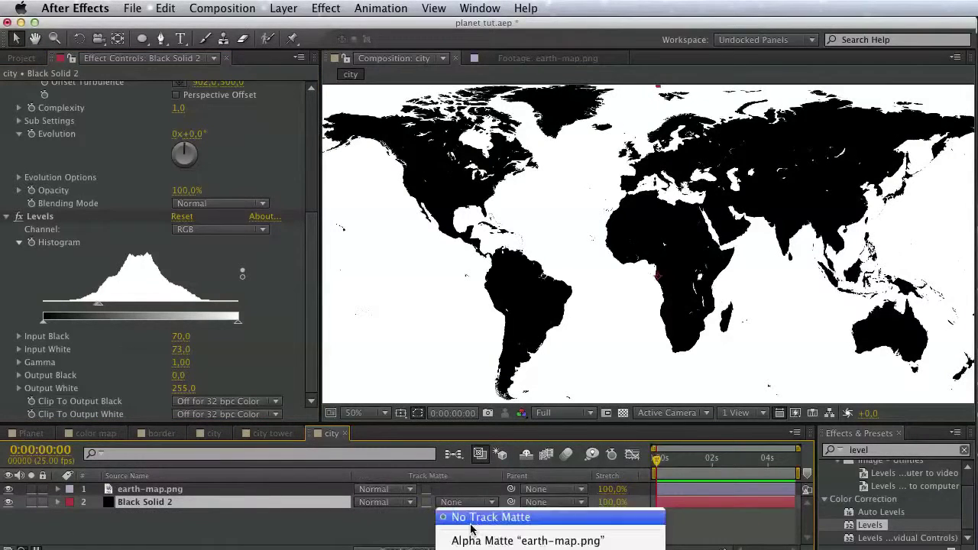
{"action": "left_click", "coordinate": [473, 541]}
{"action": "left_click", "coordinate": [468, 503]}
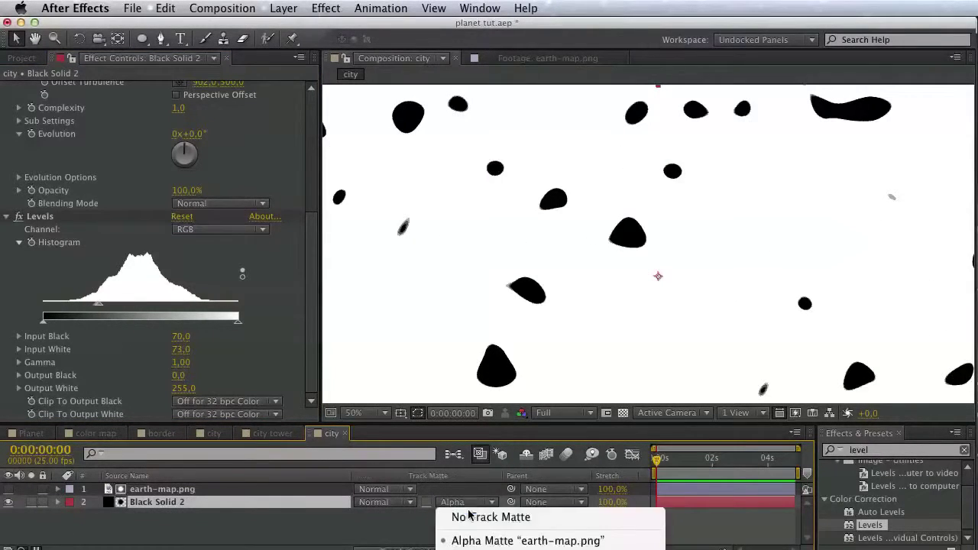
{"action": "left_click", "coordinate": [480, 529]}
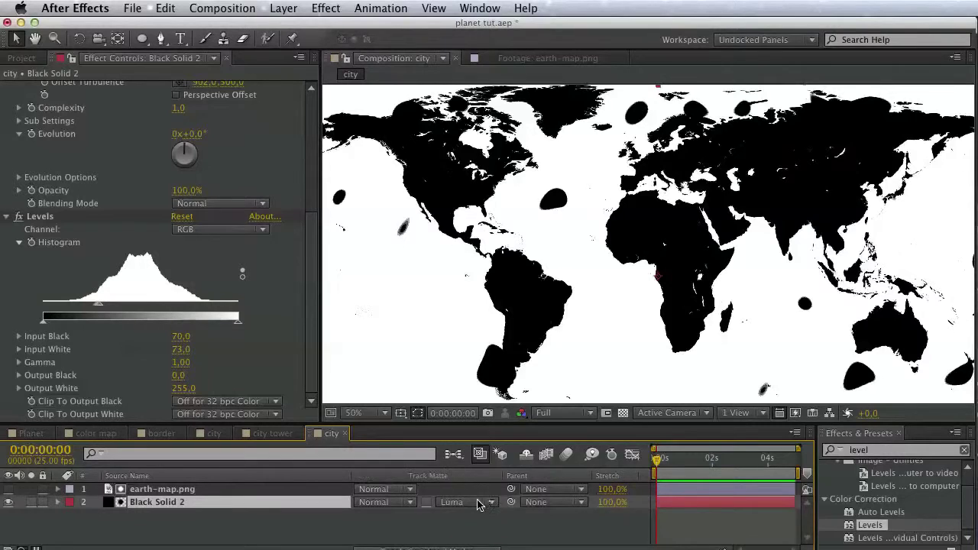
{"action": "left_click", "coordinate": [484, 501]}
{"action": "left_click", "coordinate": [489, 549]}
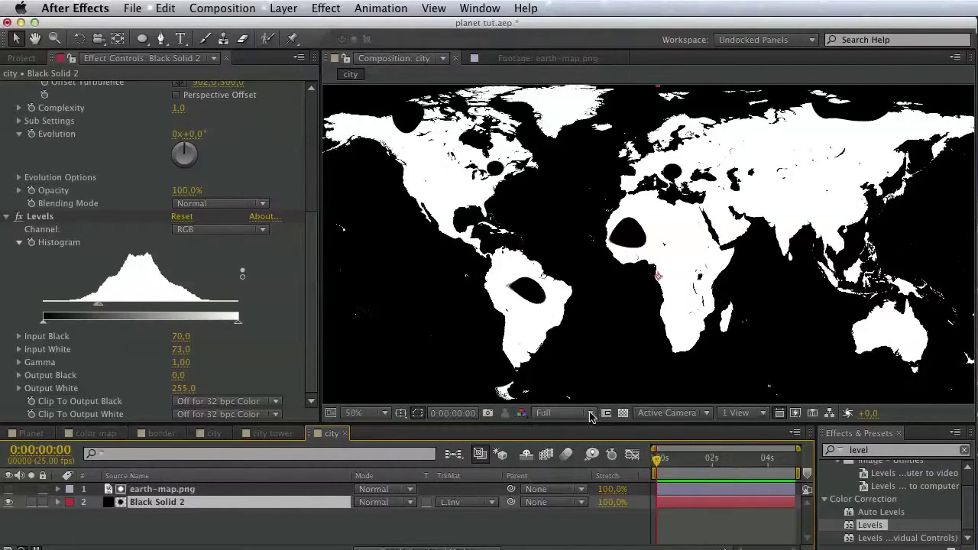
Check the result against the transparency grid and switch the solid's track matte to Luma Matte
{"action": "left_click", "coordinate": [623, 413]}
{"action": "left_click", "coordinate": [623, 413]}
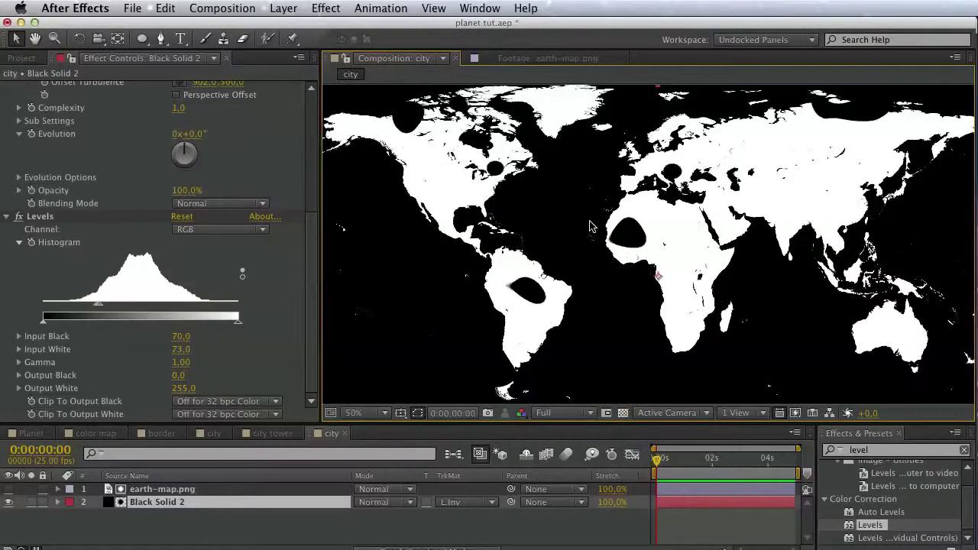
{"action": "left_click", "coordinate": [483, 502]}
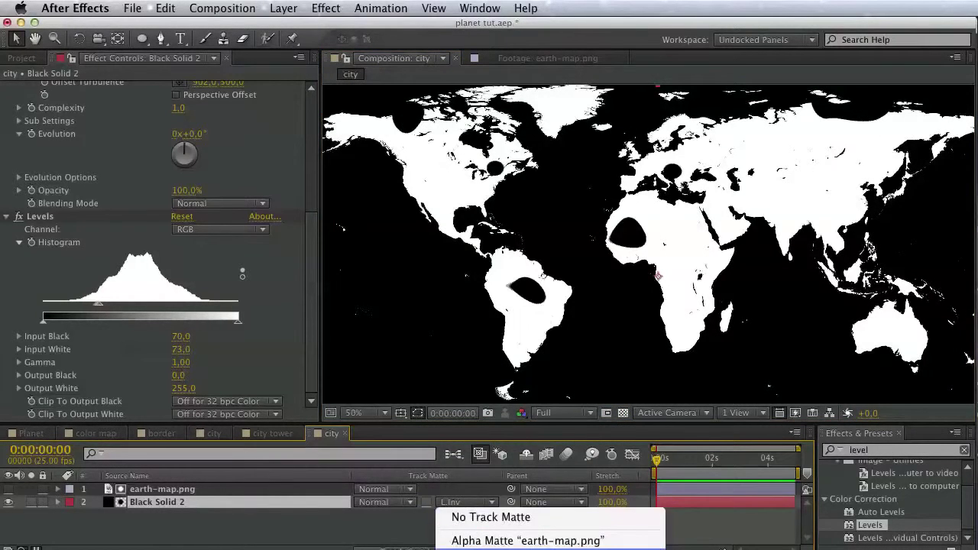
{"action": "left_click", "coordinate": [480, 544]}
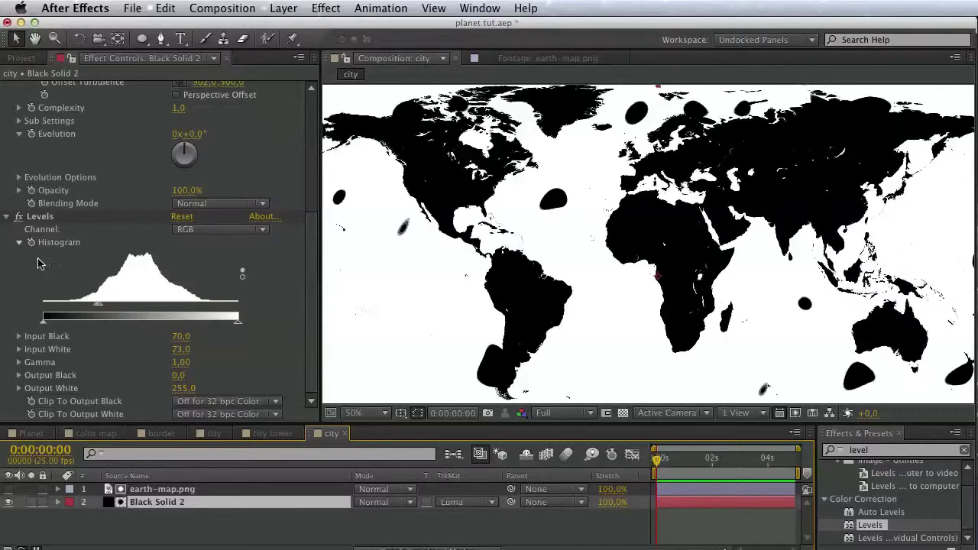
Apply the Invert effect to Black Solid 2 and set its track matte to Luma Inverted from earth-map.png
{"action": "left_click", "coordinate": [886, 450]}
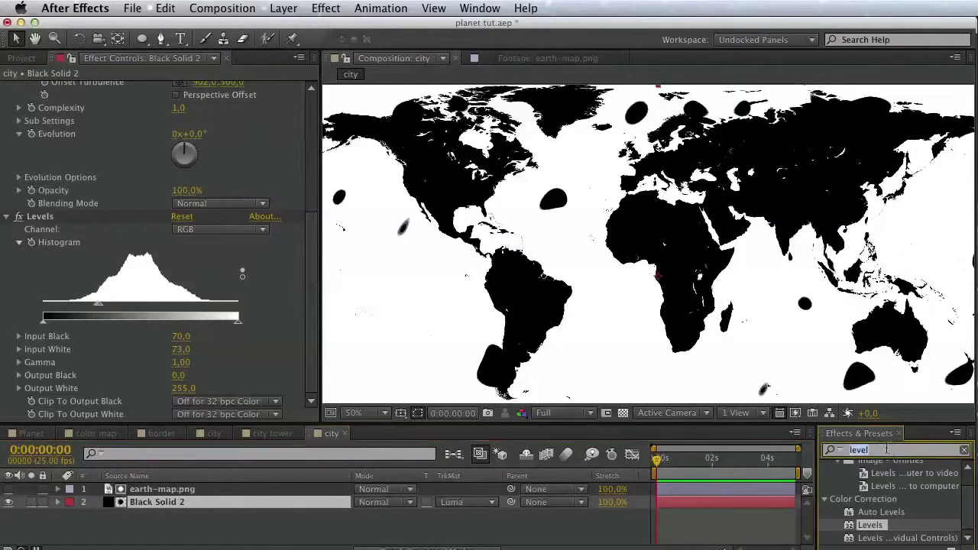
{"action": "type", "text": "invert"}
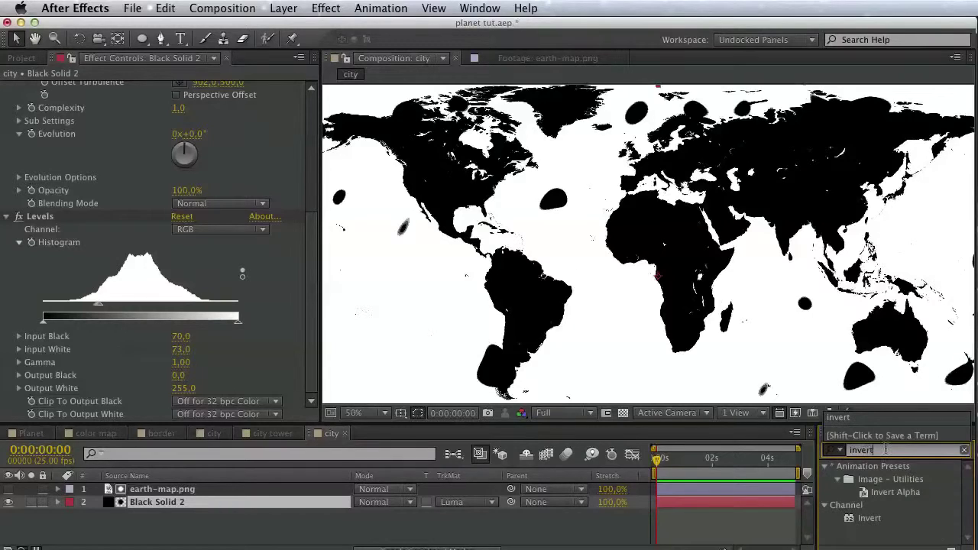
{"action": "left_click_drag", "start_coordinate": [864, 520], "coordinate": [114, 503]}
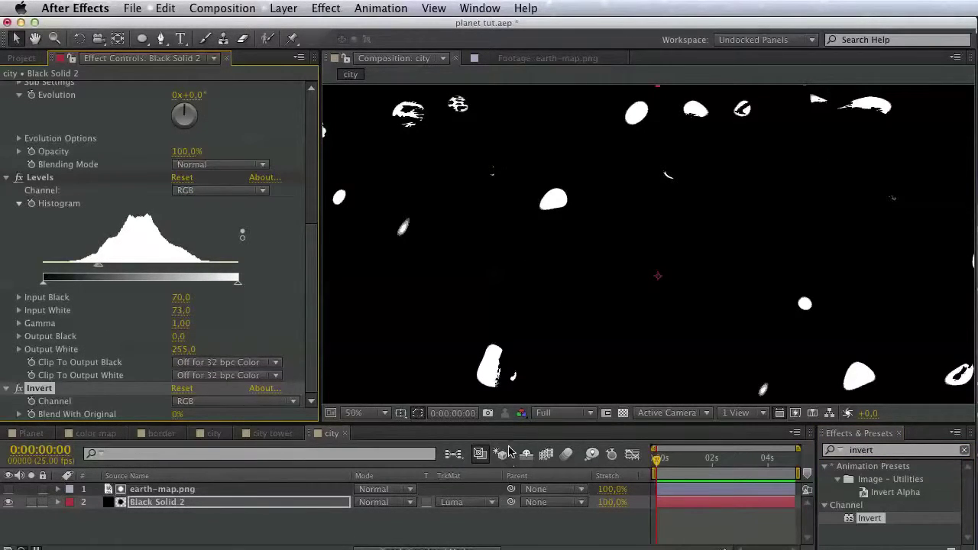
{"action": "left_click", "coordinate": [489, 501]}
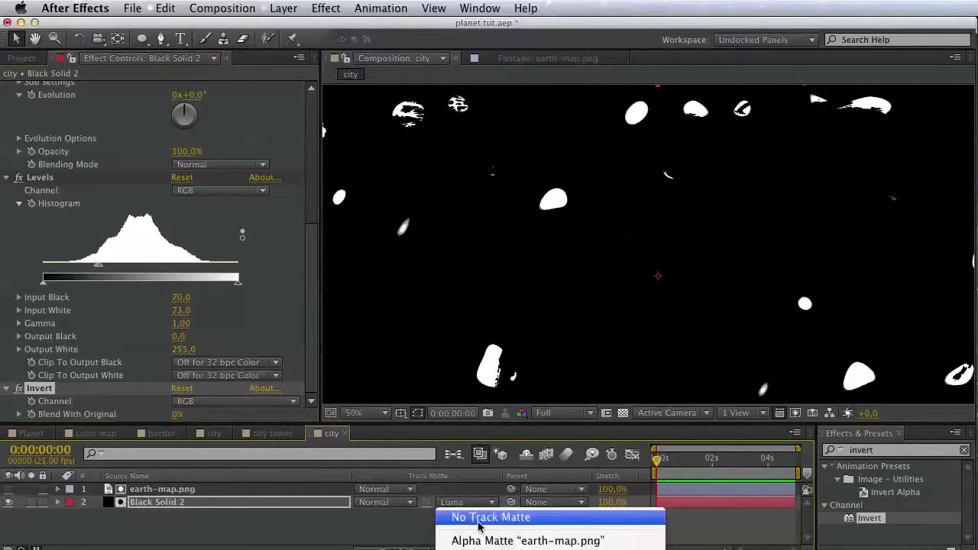
{"action": "left_click", "coordinate": [474, 545]}
{"action": "left_click_drag", "start_coordinate": [565, 288], "coordinate": [557, 271]}
{"action": "scroll", "coordinate": [557, 270], "scroll_direction": "down", "scroll_amount": 1}
{"action": "scroll", "coordinate": [556, 271], "scroll_direction": "up", "scroll_amount": 1}
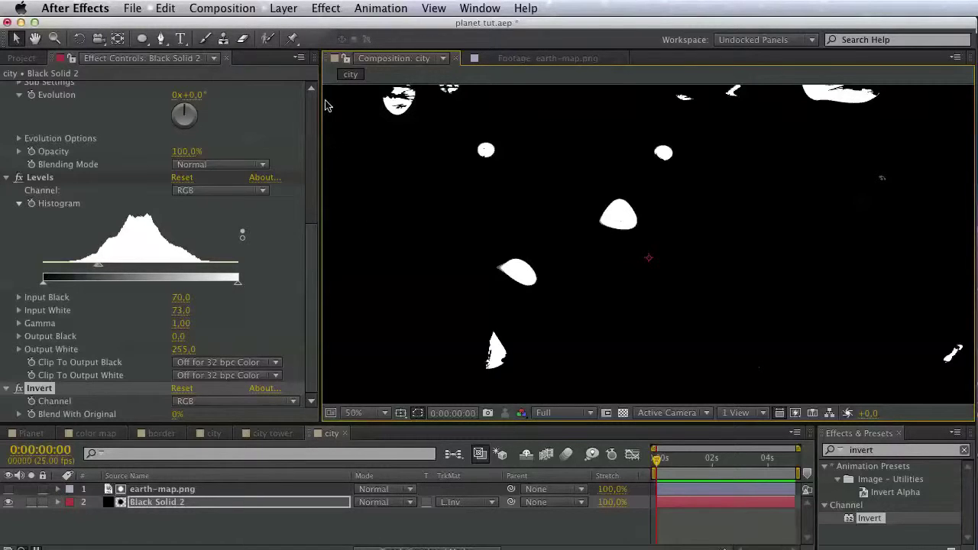
Rename the noise-based city composition to city map and add it as a hidden bottom layer in the Planet composition
{"action": "left_click", "coordinate": [22, 58]}
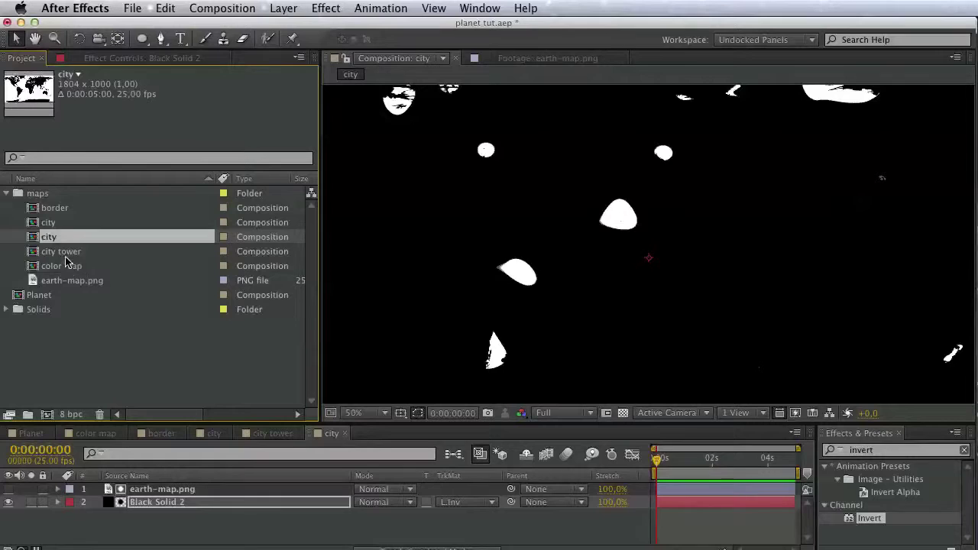
{"action": "double_click", "coordinate": [47, 295]}
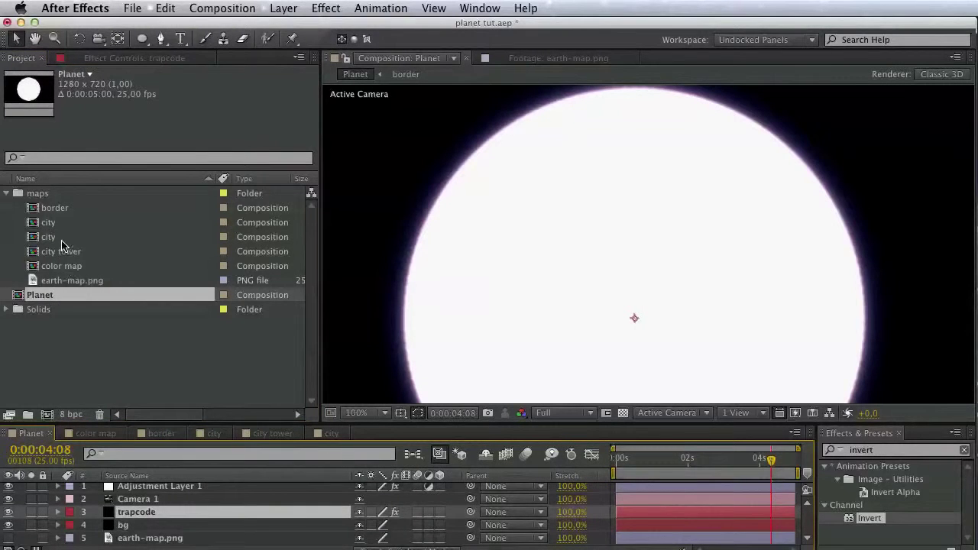
{"action": "left_click", "coordinate": [53, 226]}
{"action": "left_click", "coordinate": [54, 238]}
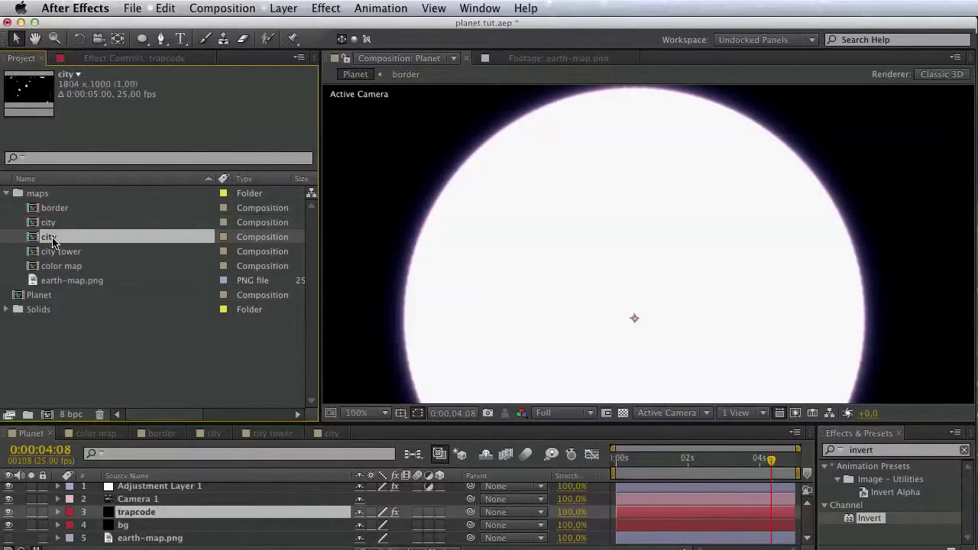
{"action": "key", "text": "Return"}
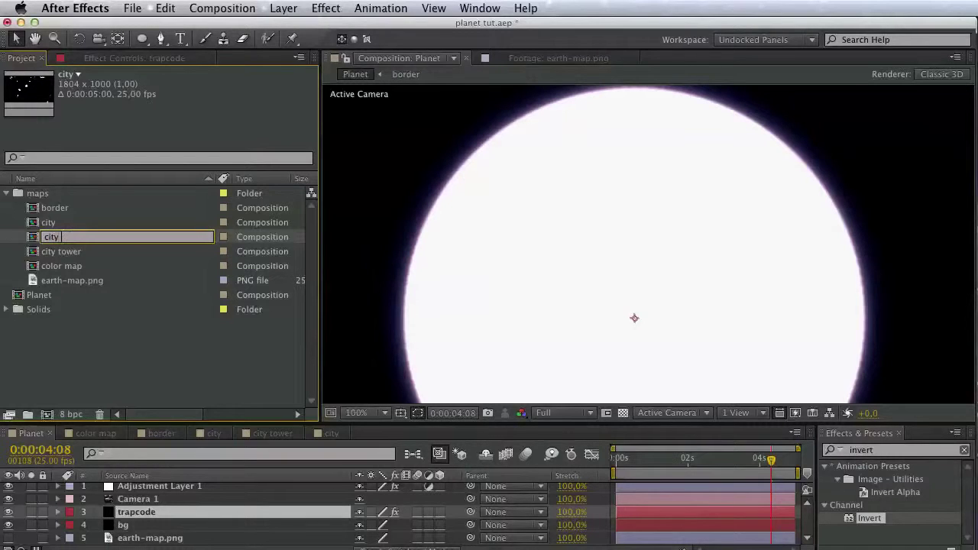
{"action": "type", "text": "city map"}
{"action": "key", "text": "Return"}
{"action": "left_click_drag", "start_coordinate": [66, 239], "coordinate": [127, 541]}
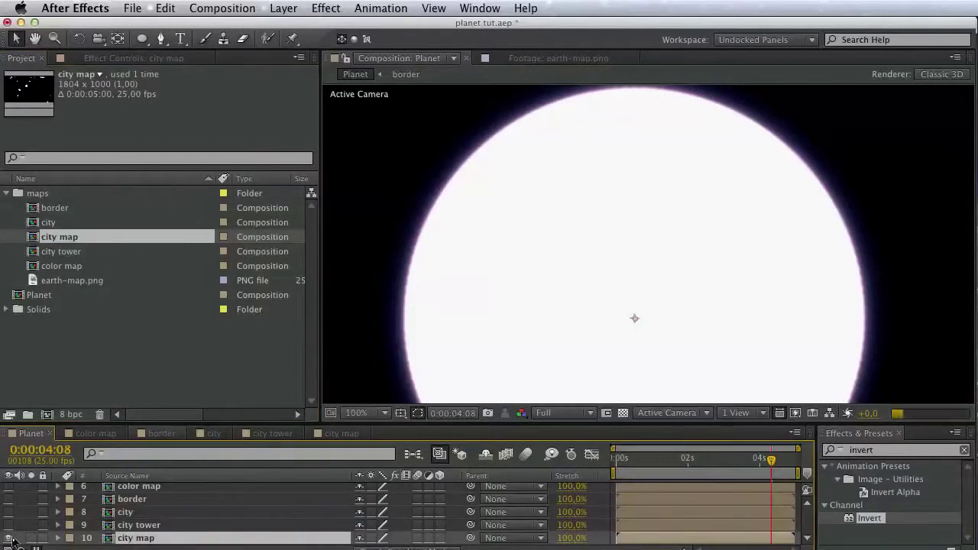
Set the Size layer map of the city effect on the trapcode layer to the city map layer
{"action": "left_click", "coordinate": [144, 512]}
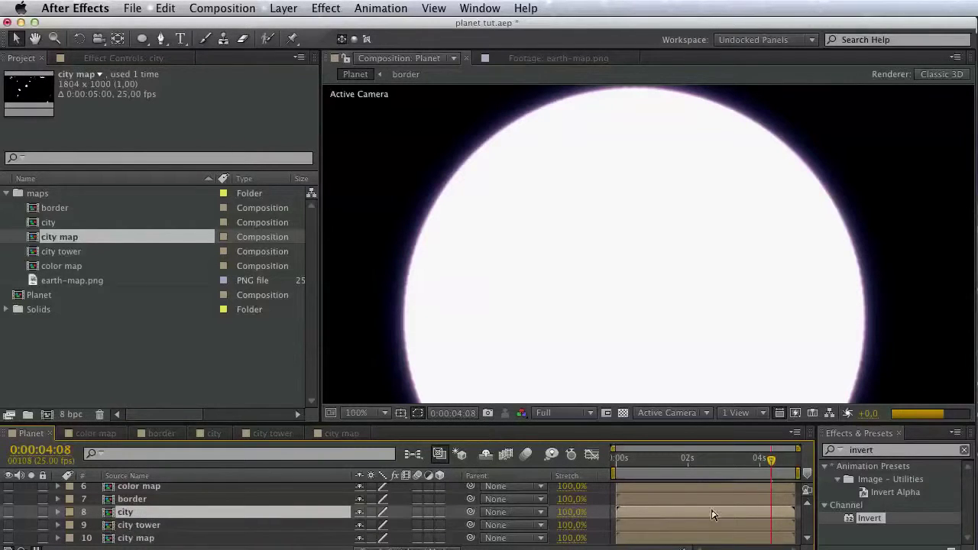
{"action": "scroll", "coordinate": [229, 523], "scroll_direction": "up", "scroll_amount": 5}
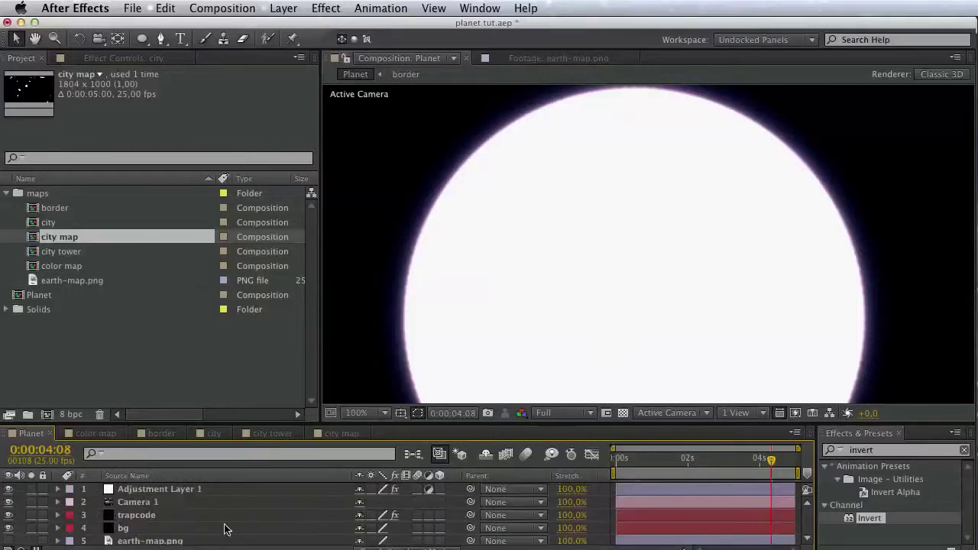
{"action": "left_click", "coordinate": [152, 517]}
{"action": "left_click", "coordinate": [122, 59]}
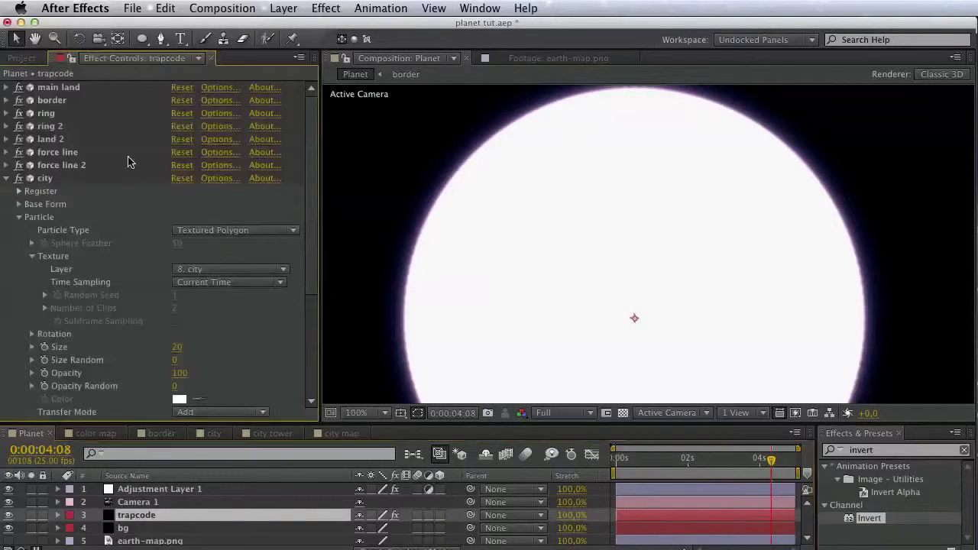
{"action": "scroll", "coordinate": [114, 344], "scroll_direction": "down", "scroll_amount": 5}
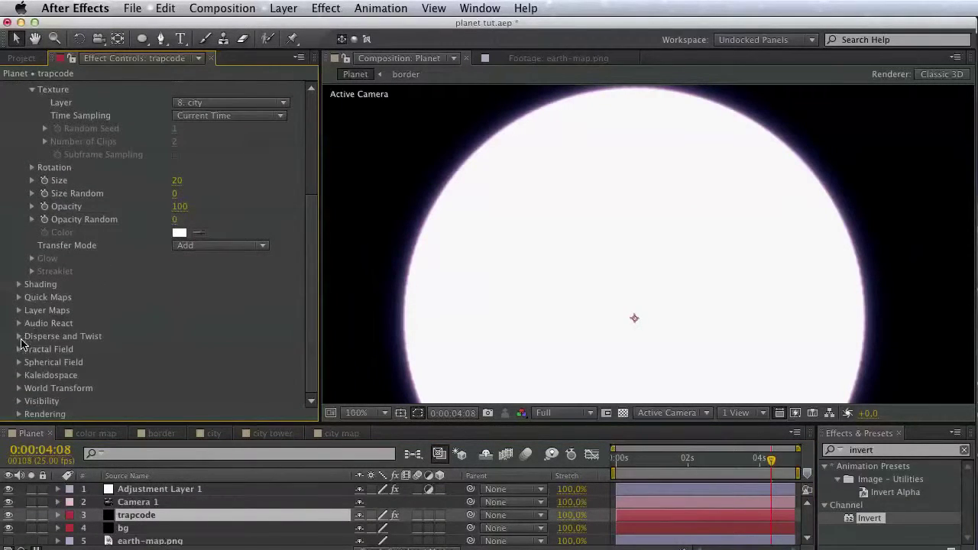
{"action": "left_click", "coordinate": [18, 310]}
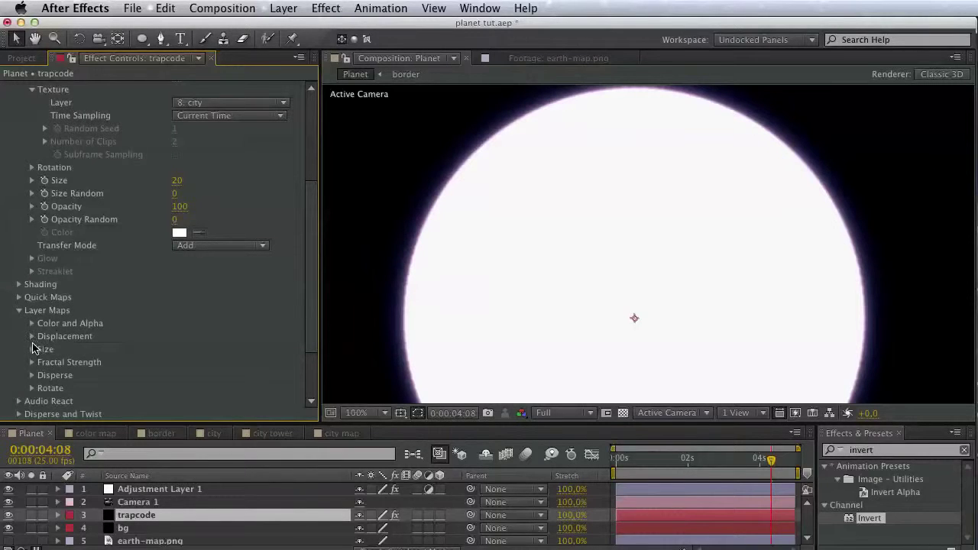
{"action": "left_click", "coordinate": [34, 349]}
{"action": "left_click", "coordinate": [199, 363]}
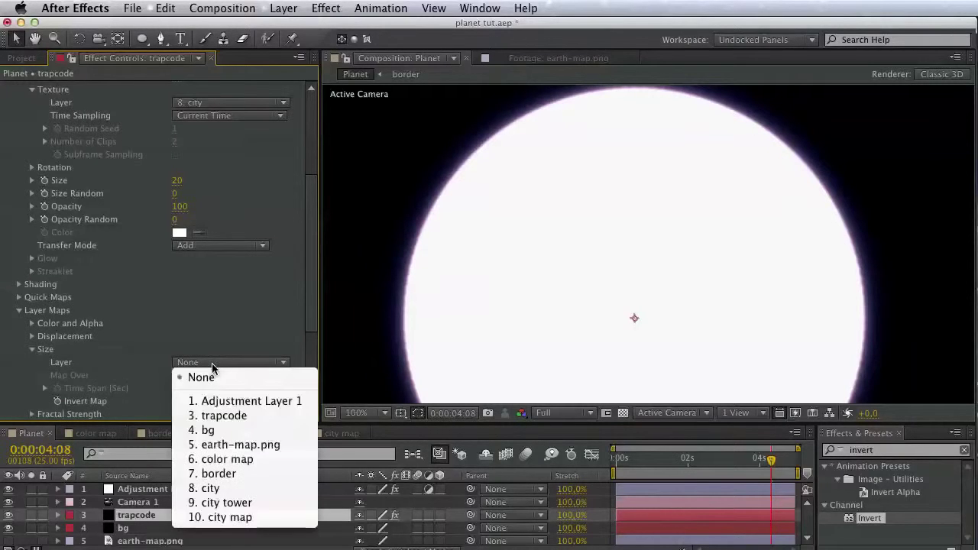
{"action": "left_click", "coordinate": [247, 520]}
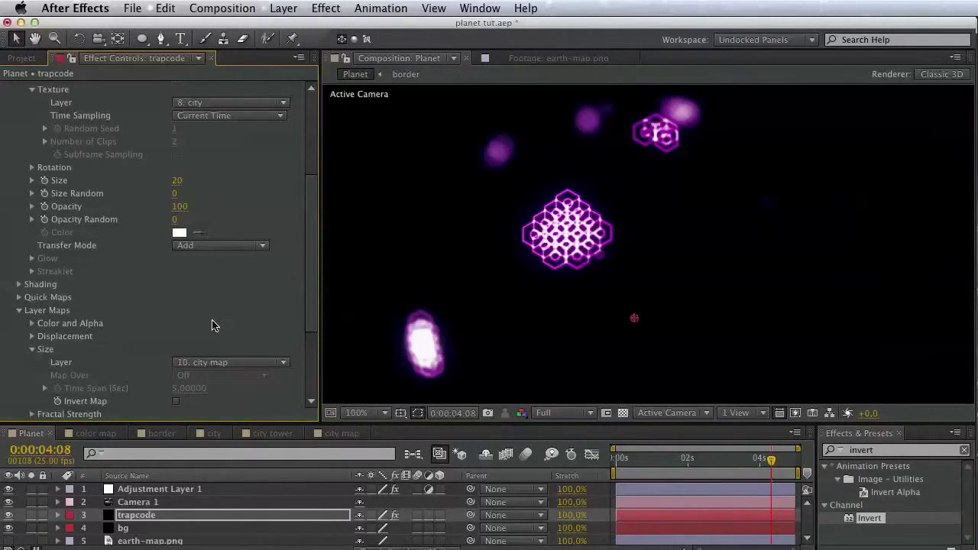
Set the particle size of the city effect to 10 and inspect the hexagon clusters in the composition
{"action": "key", "text": "space"}
{"action": "left_click_drag", "start_coordinate": [524, 319], "coordinate": [528, 377]}
{"action": "scroll", "coordinate": [217, 252], "scroll_direction": "up", "scroll_amount": 3}
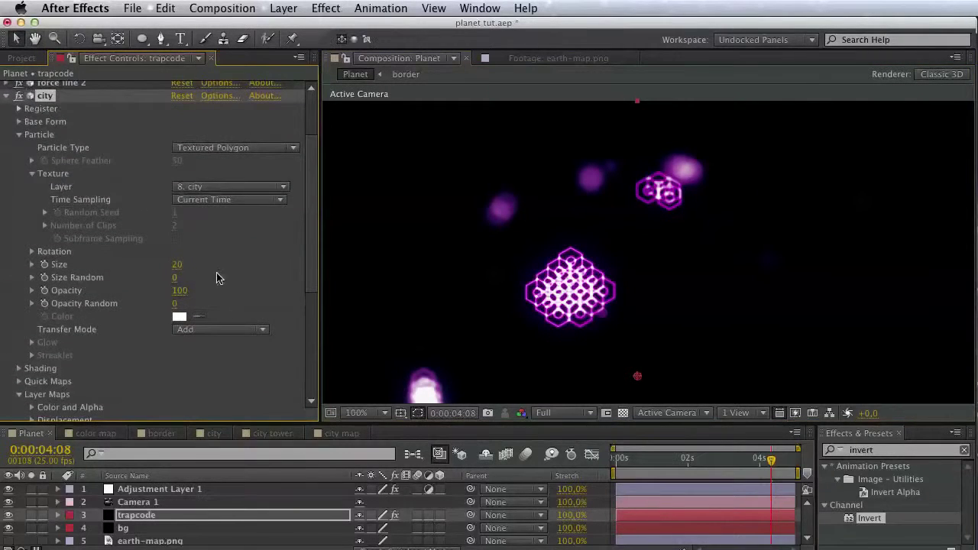
{"action": "left_click", "coordinate": [180, 266]}
{"action": "type", "text": "10"}
{"action": "key", "text": "Return"}
{"action": "left_click_drag", "start_coordinate": [499, 324], "coordinate": [558, 115]}
{"action": "left_click_drag", "start_coordinate": [620, 245], "coordinate": [499, 353]}
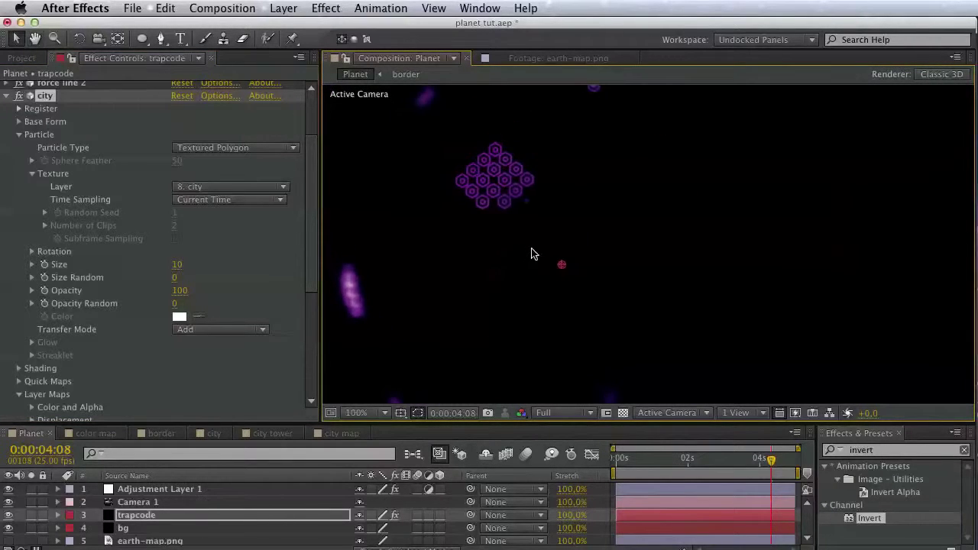
{"action": "left_click_drag", "start_coordinate": [492, 269], "coordinate": [528, 351]}
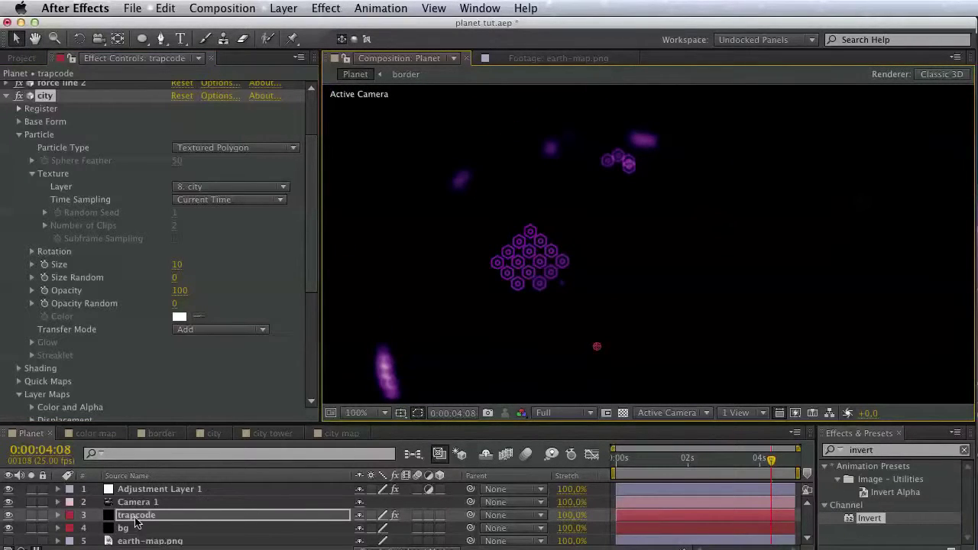
Turn Camera 1's depth of field off to inspect the city particles, turn it back on and save the project
{"action": "left_click", "coordinate": [58, 502]}
{"action": "left_click", "coordinate": [361, 542]}
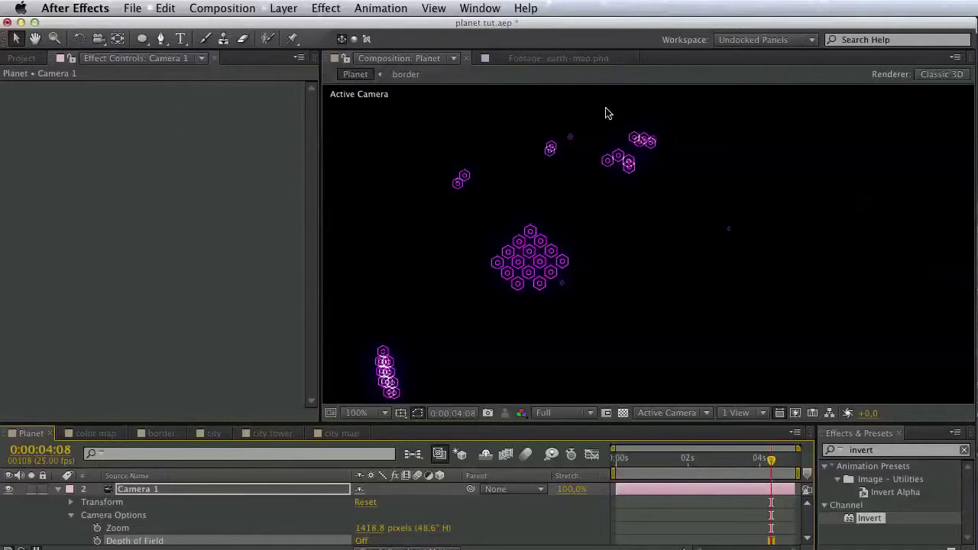
{"action": "left_click_drag", "start_coordinate": [606, 113], "coordinate": [473, 180]}
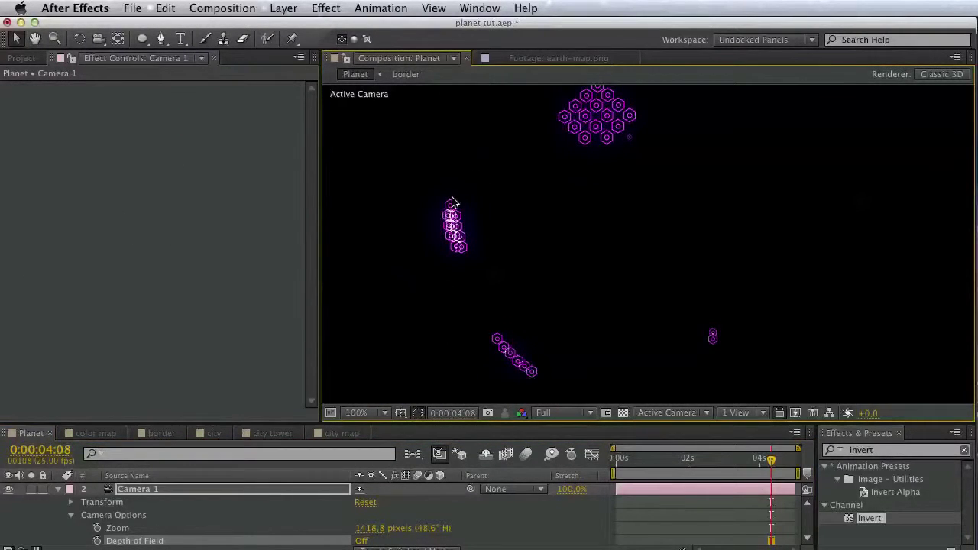
{"action": "left_click", "coordinate": [363, 541]}
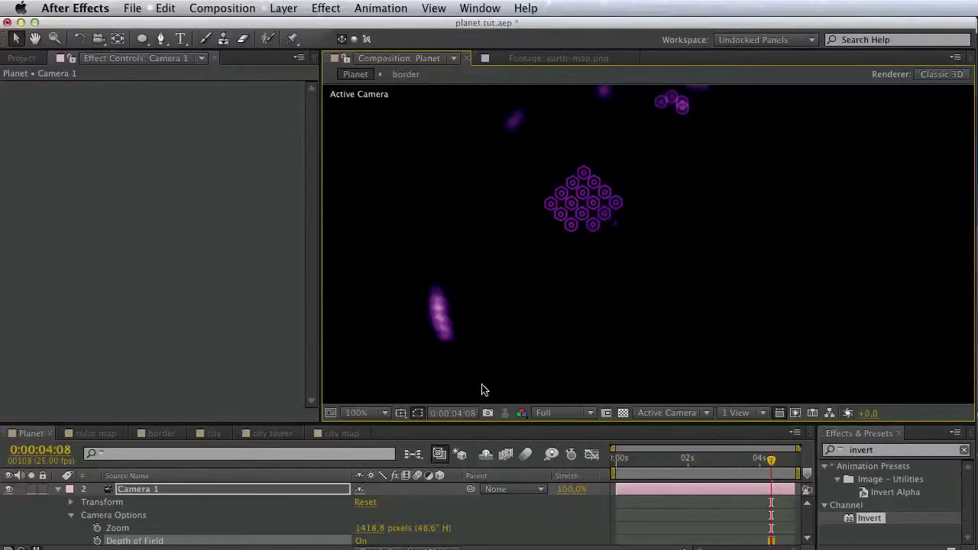
{"action": "key", "text": "super+s"}
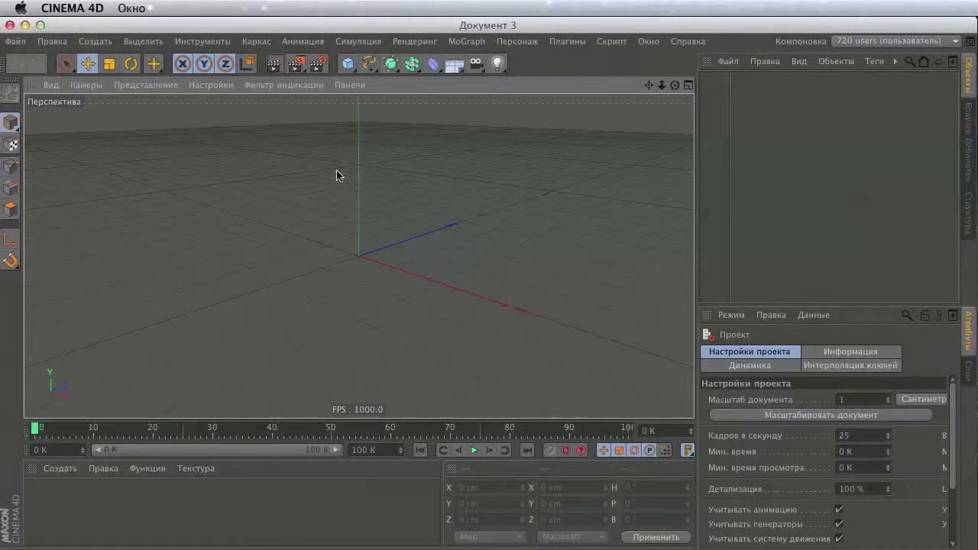
{"action": "left_click", "coordinate": [347, 65]}
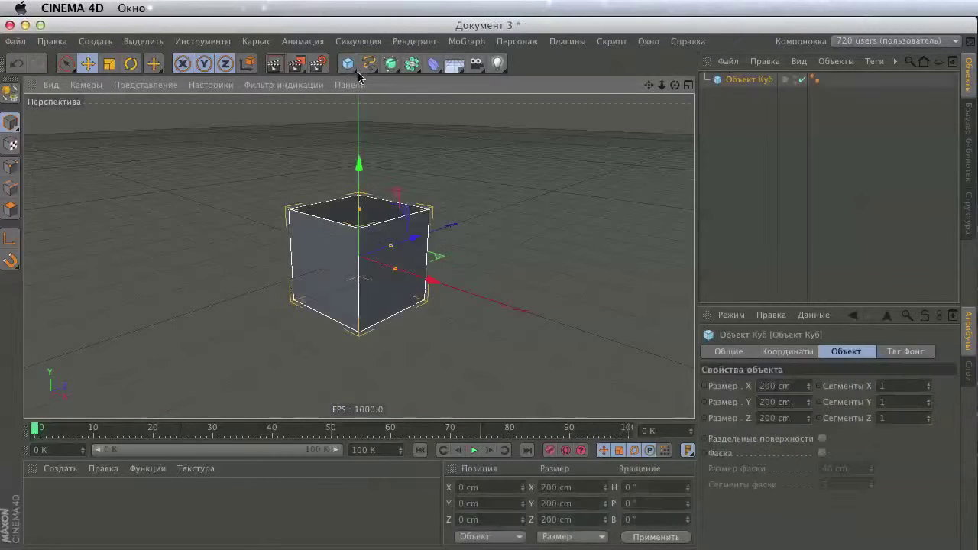
{"action": "key", "text": "Delete"}
{"action": "left_click", "coordinate": [348, 65]}
{"action": "key", "text": "Delete"}
In the empty CINEMA 4D document, add a sphere of type Икосаэдр (icosahedron) with 57 segments
{"action": "left_click_drag", "start_coordinate": [354, 71], "coordinate": [841, 109]}
{"action": "left_click", "coordinate": [847, 416]}
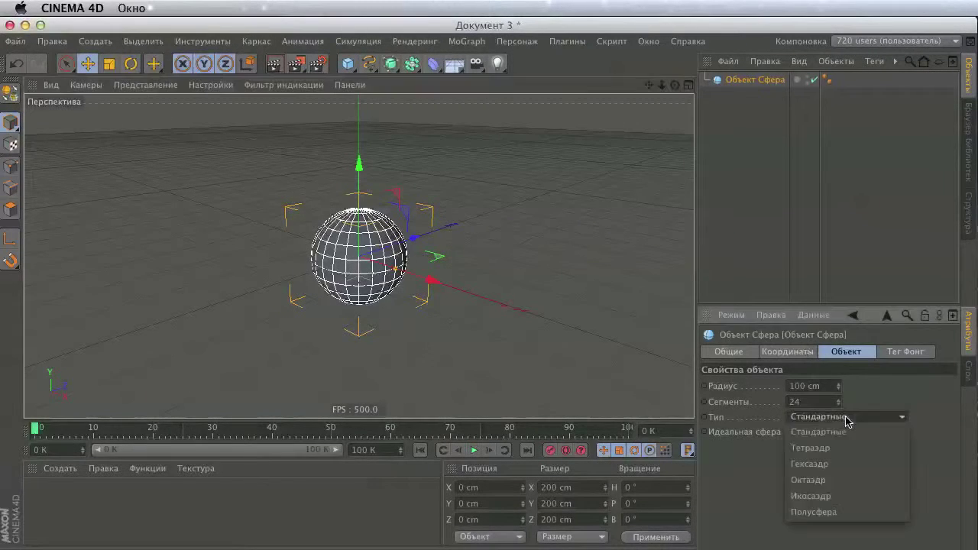
{"action": "left_click", "coordinate": [810, 497]}
{"action": "left_click_drag", "start_coordinate": [837, 407], "coordinate": [838, 386]}
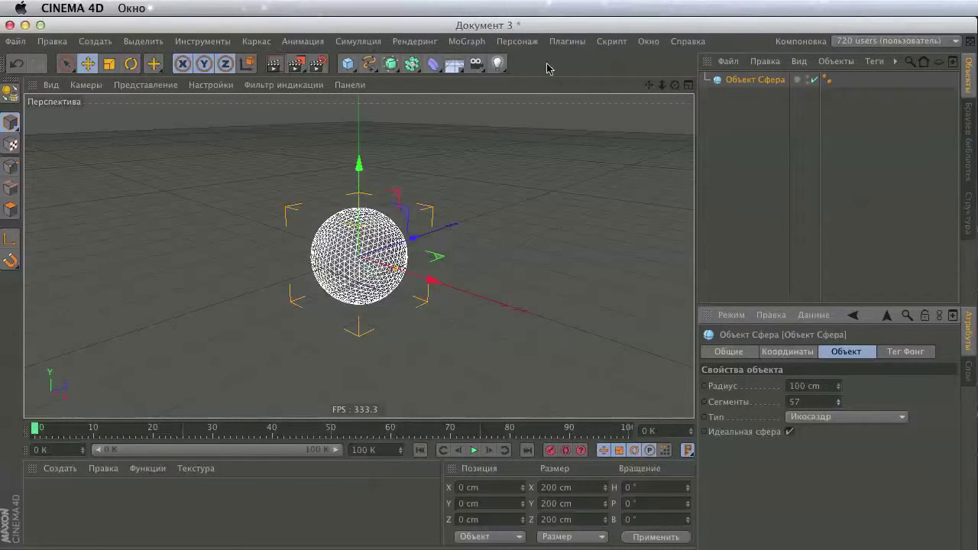
Export the sphere with the Riptide Pro .Obj Exporter, including normals, to the tex folder as "earth with normals"
{"action": "left_click", "coordinate": [567, 40]}
{"action": "mouse_move", "coordinate": [444, 70]}
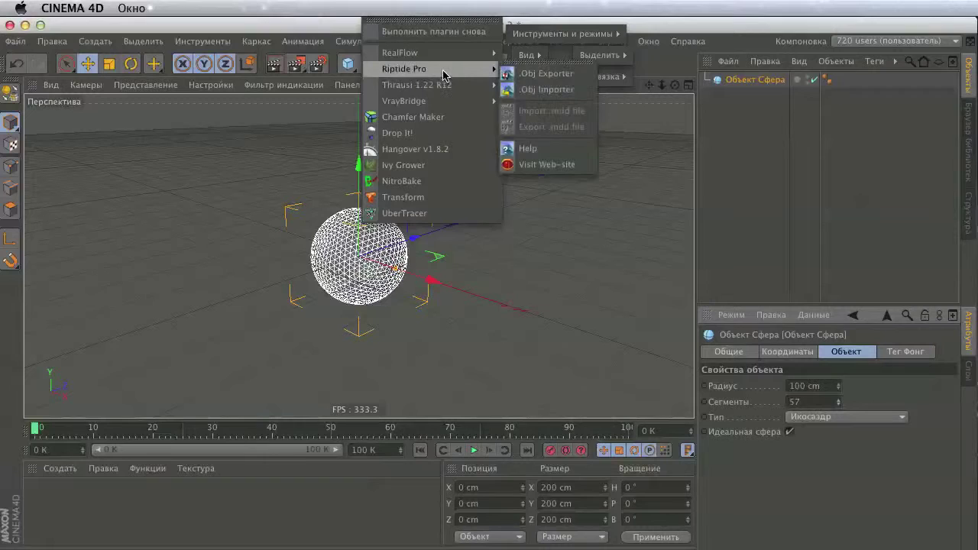
{"action": "left_click", "coordinate": [543, 73]}
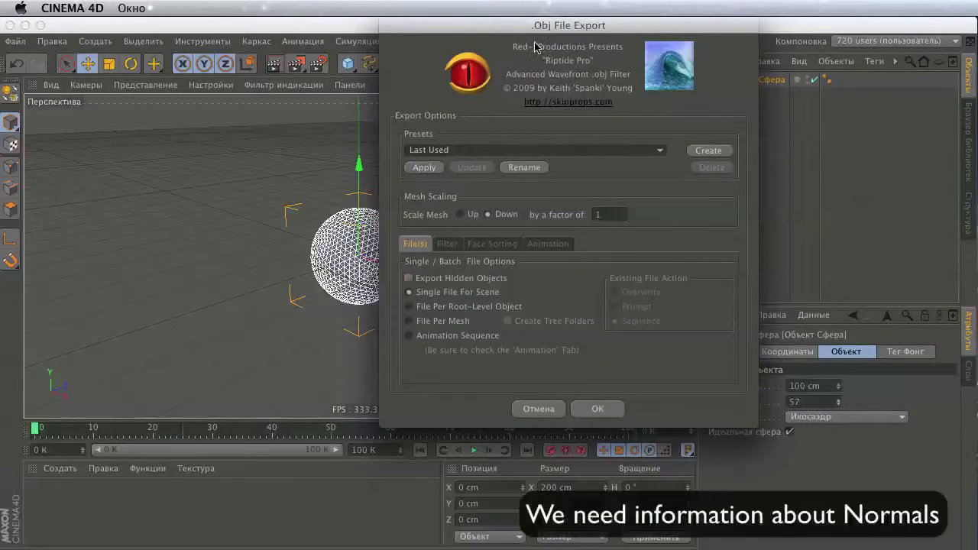
{"action": "left_click", "coordinate": [321, 289]}
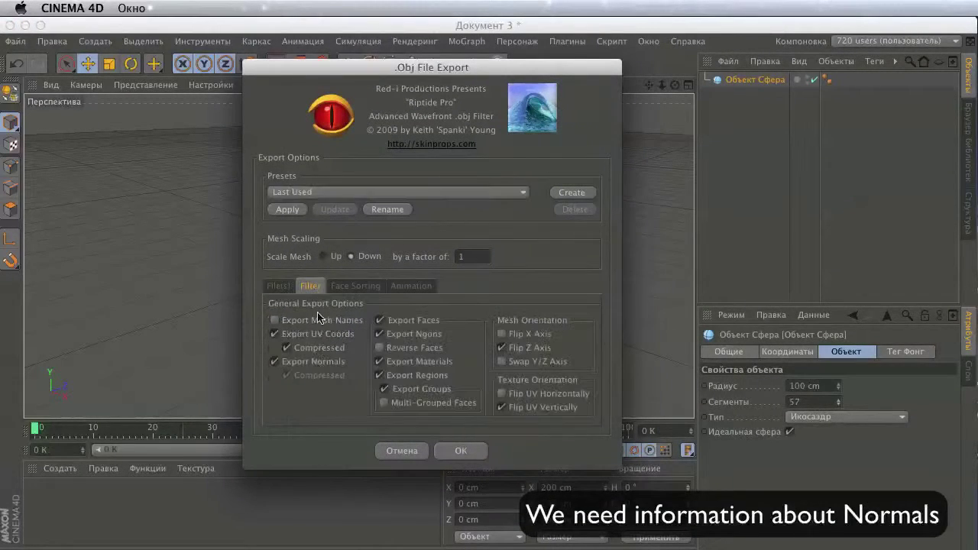
{"action": "left_click", "coordinate": [309, 364]}
{"action": "left_click", "coordinate": [461, 451]}
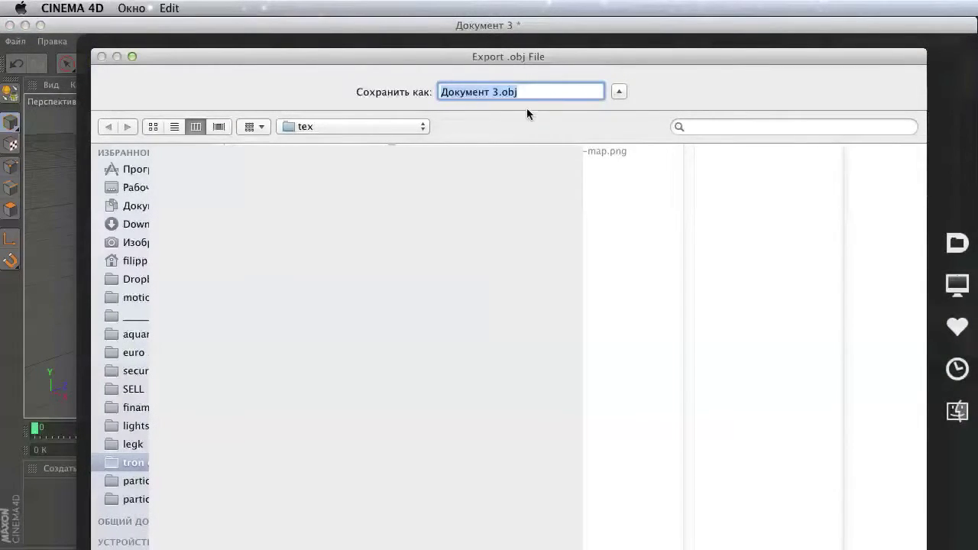
{"action": "type", "text": "earth with normals"}
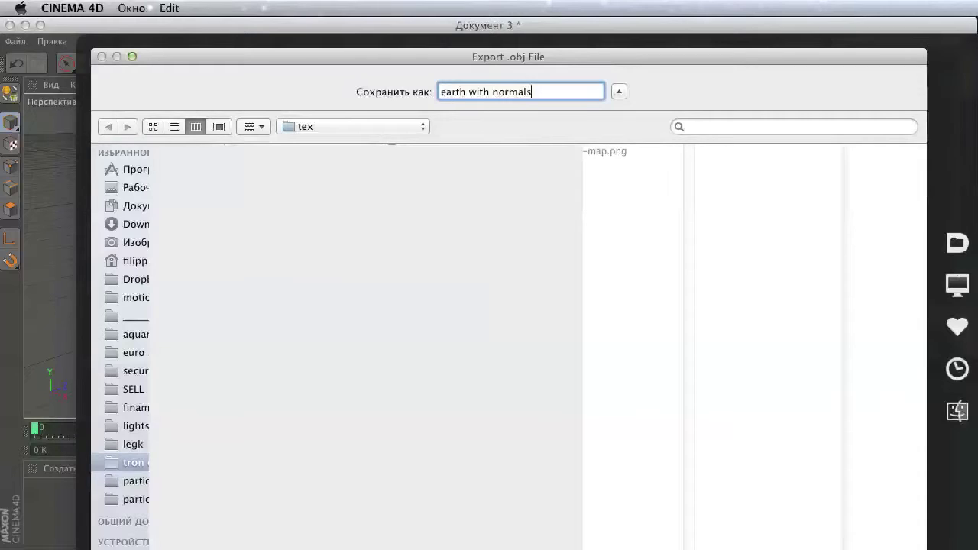
{"action": "key", "text": "Return"}
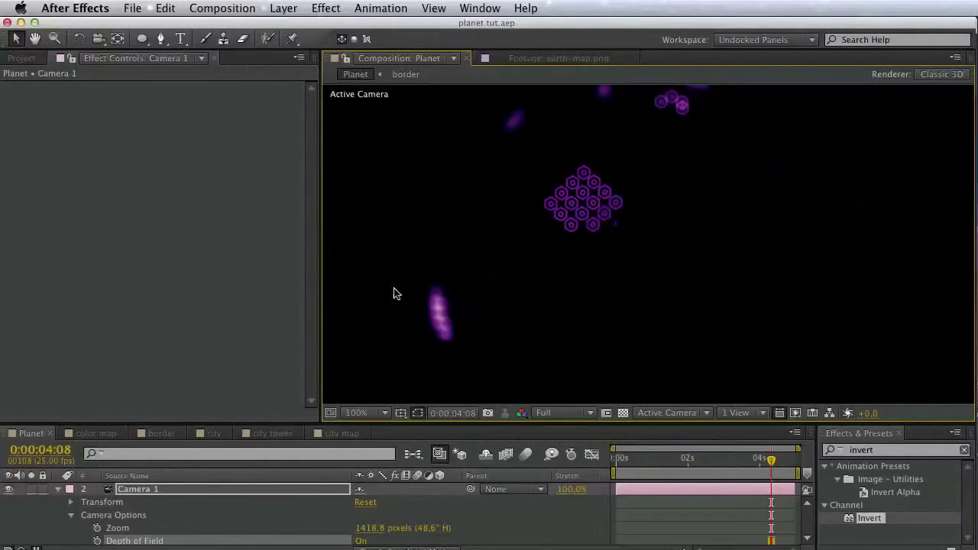
Switch back to After Effects, import earth-map.png from the tex folder and compare it with the existing copy
{"action": "left_click", "coordinate": [22, 58]}
{"action": "double_click", "coordinate": [87, 365]}
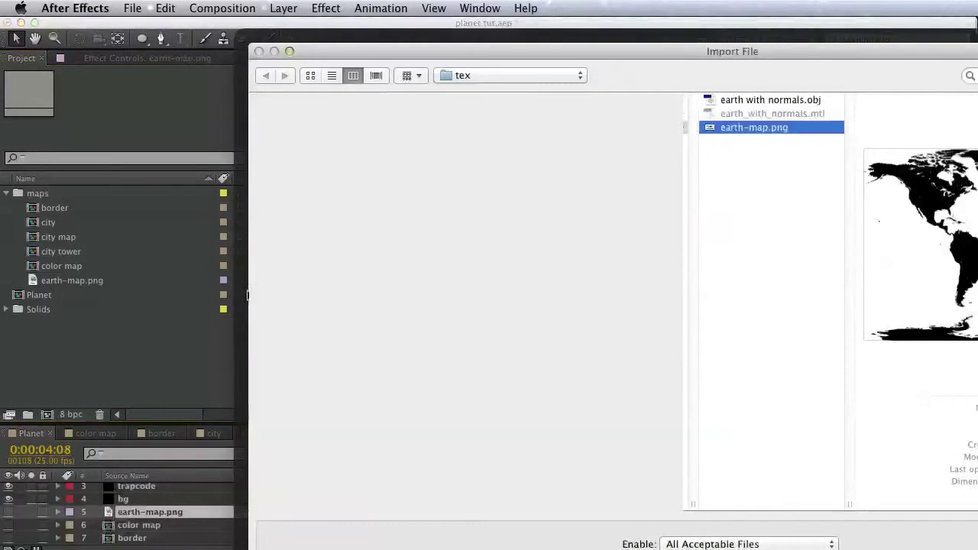
{"action": "key", "text": "Return"}
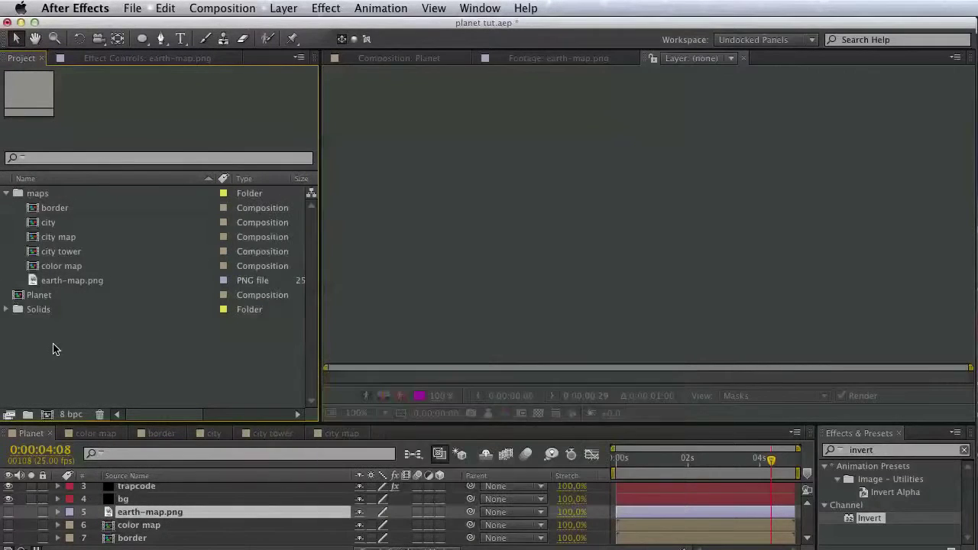
{"action": "left_click", "coordinate": [86, 295]}
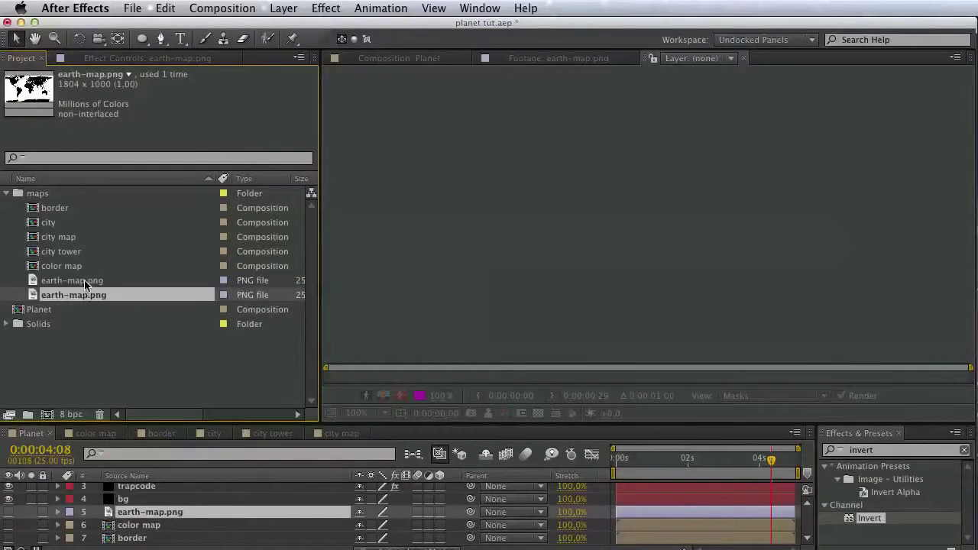
{"action": "double_click", "coordinate": [86, 281]}
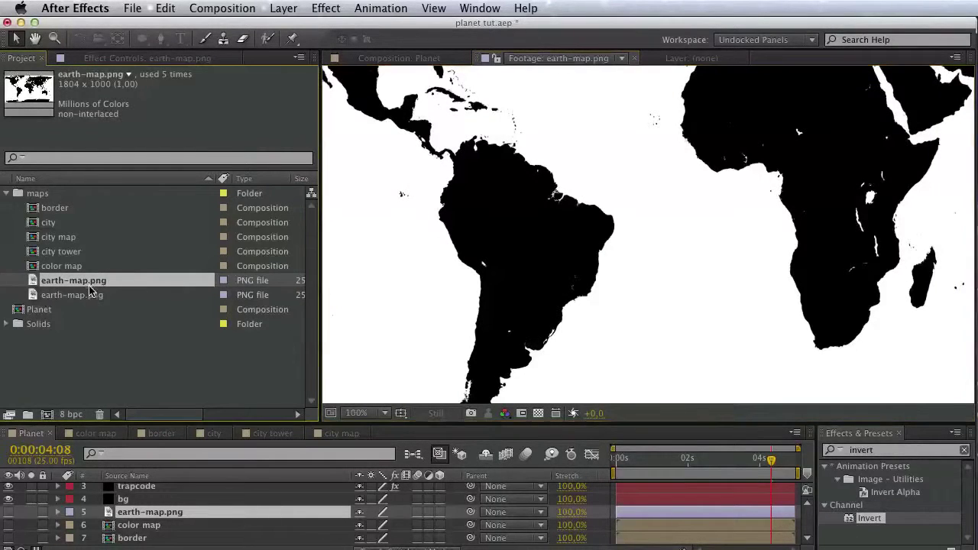
{"action": "left_click", "coordinate": [88, 295]}
Import earth with normals.obj from the tex folder and move it into the maps folder
{"action": "double_click", "coordinate": [123, 365]}
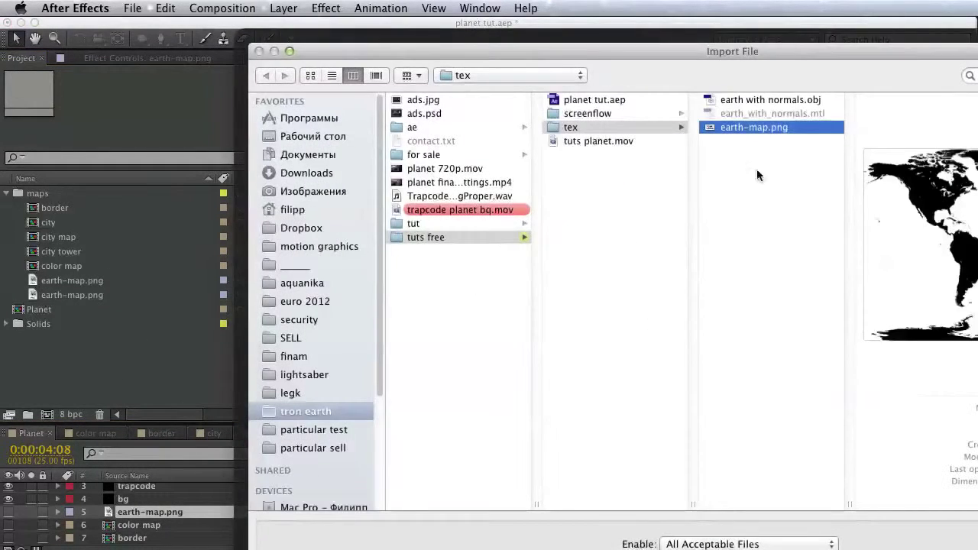
{"action": "left_click_drag", "start_coordinate": [746, 38], "coordinate": [446, 40]}
{"action": "left_click", "coordinate": [457, 87]}
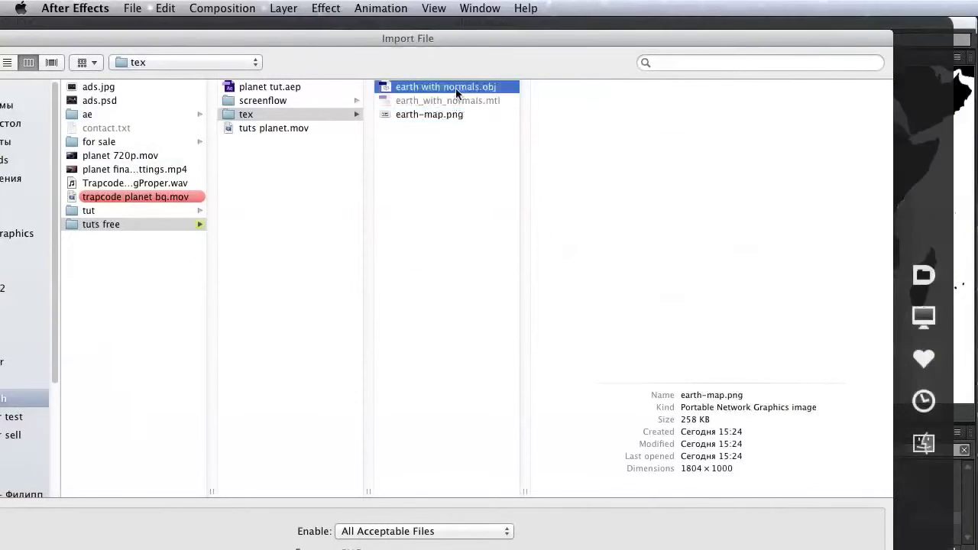
{"action": "key", "text": "Return"}
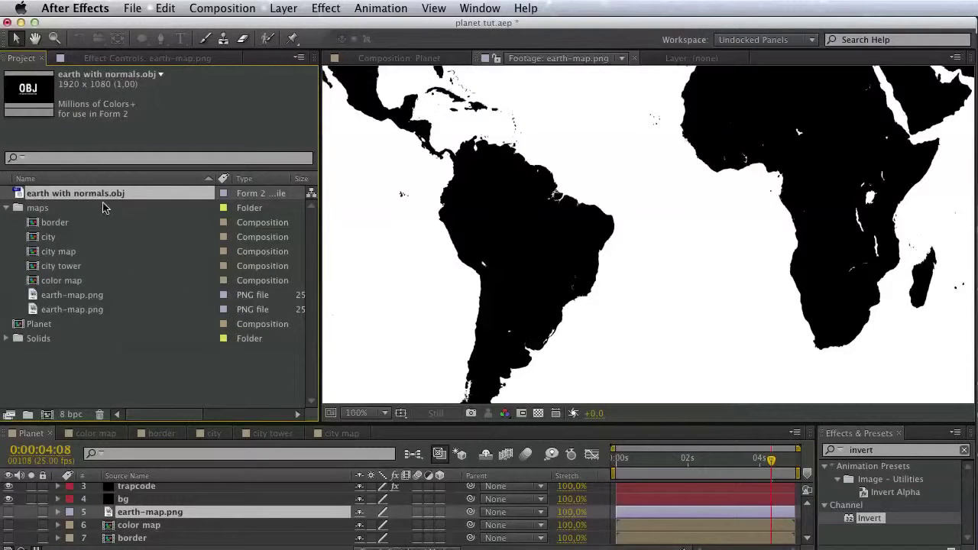
{"action": "left_click_drag", "start_coordinate": [99, 194], "coordinate": [38, 210]}
Add earth with normals.obj as the bottom layer of the Planet composition and delete the duplicate earth-map.png from the project
{"action": "mouse_move", "coordinate": [74, 280]}
{"action": "left_mouse_down"}
{"action": "mouse_move", "coordinate": [127, 522]}
{"action": "mouse_move", "coordinate": [149, 542]}
{"action": "left_mouse_up"}
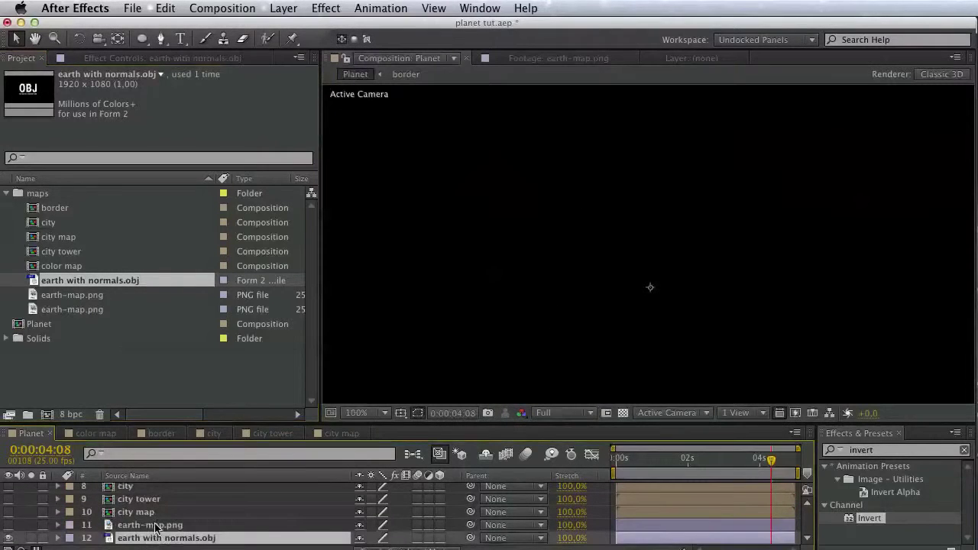
{"action": "left_click", "coordinate": [85, 309]}
{"action": "key", "text": "Delete"}
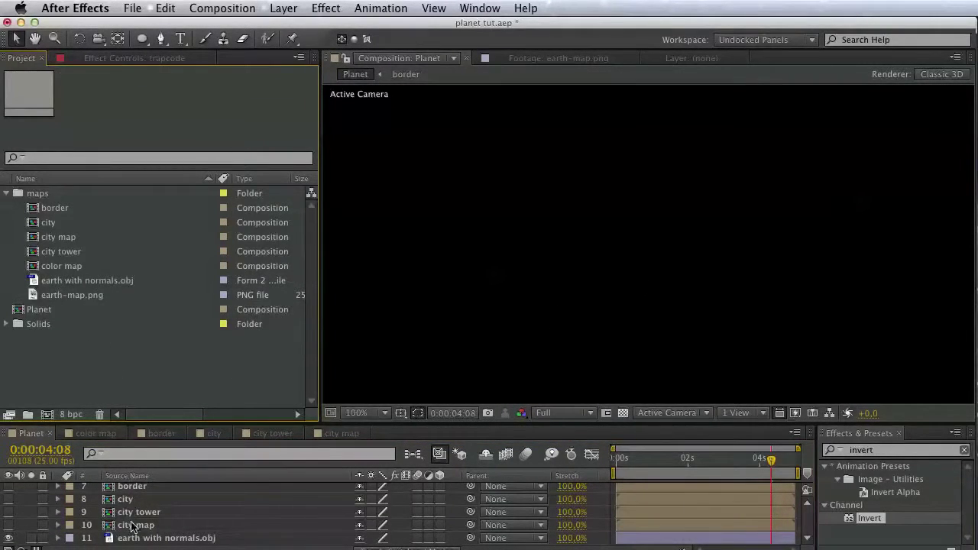
{"action": "left_click", "coordinate": [89, 540]}
Assign earth with normals.obj as the 3D model of the city effect on the trapcode layer
{"action": "scroll", "coordinate": [131, 531], "scroll_direction": "up", "scroll_amount": 3}
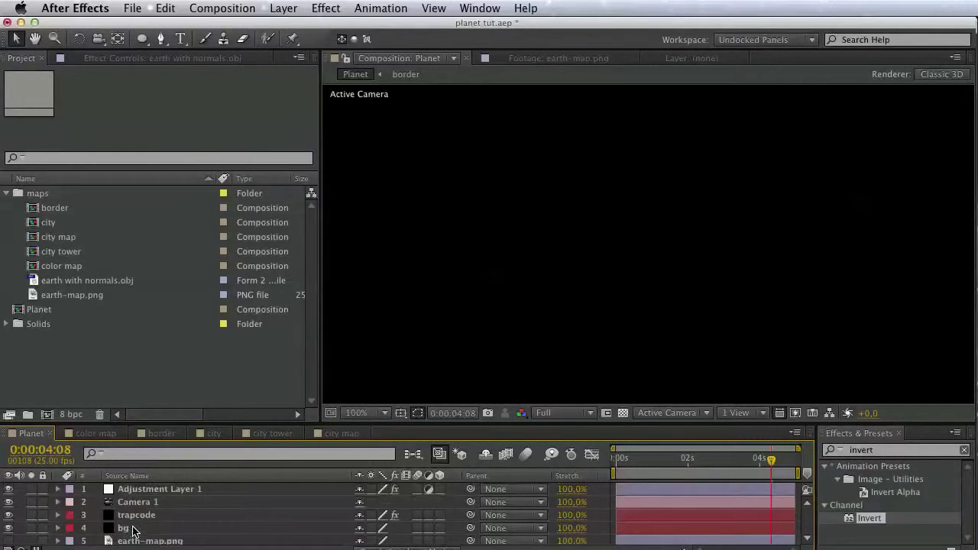
{"action": "left_click", "coordinate": [142, 516]}
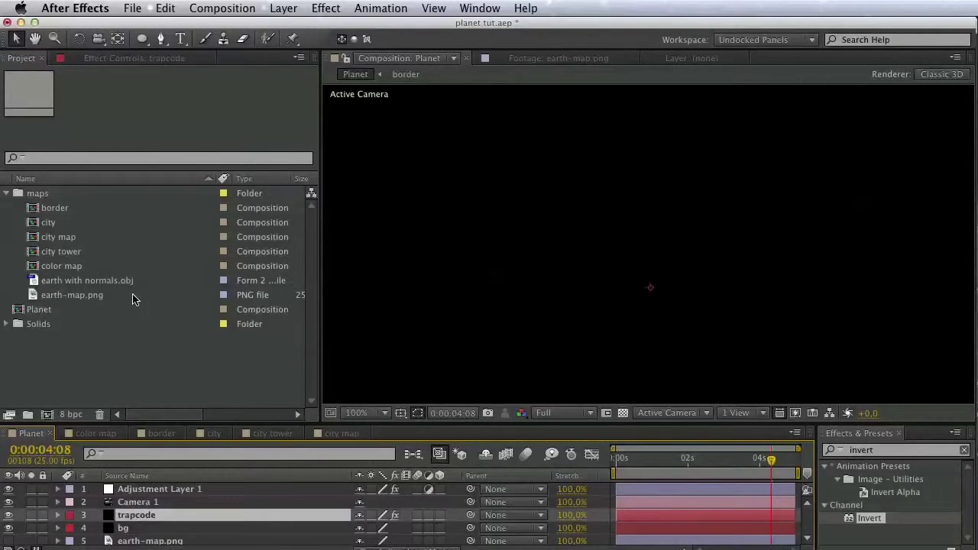
{"action": "left_click", "coordinate": [126, 59]}
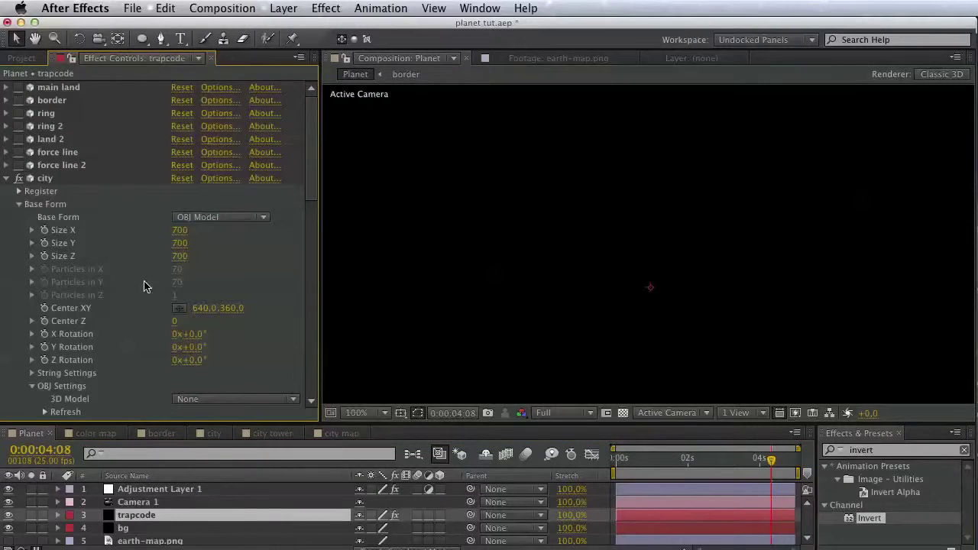
{"action": "scroll", "coordinate": [135, 301], "scroll_direction": "down", "scroll_amount": 4}
{"action": "left_click", "coordinate": [184, 329]}
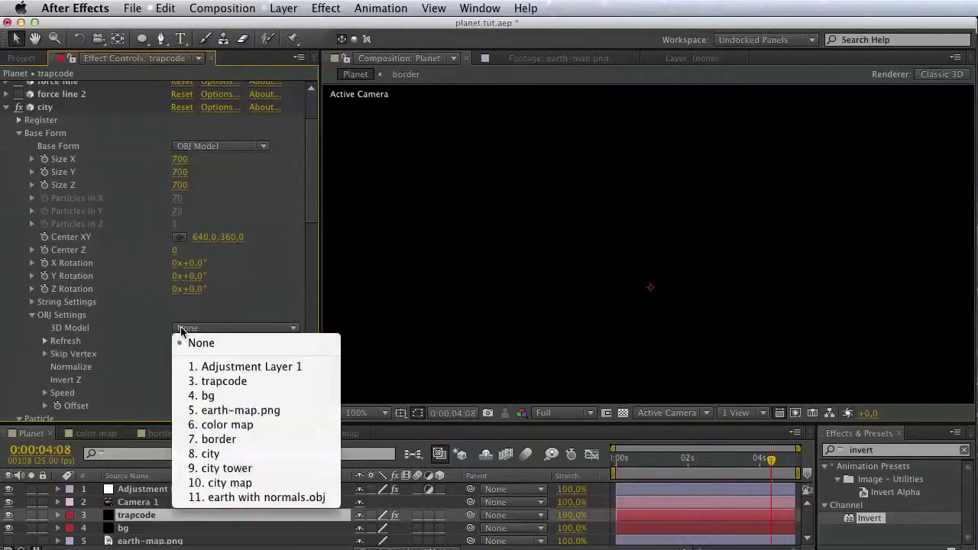
{"action": "left_click", "coordinate": [254, 498]}
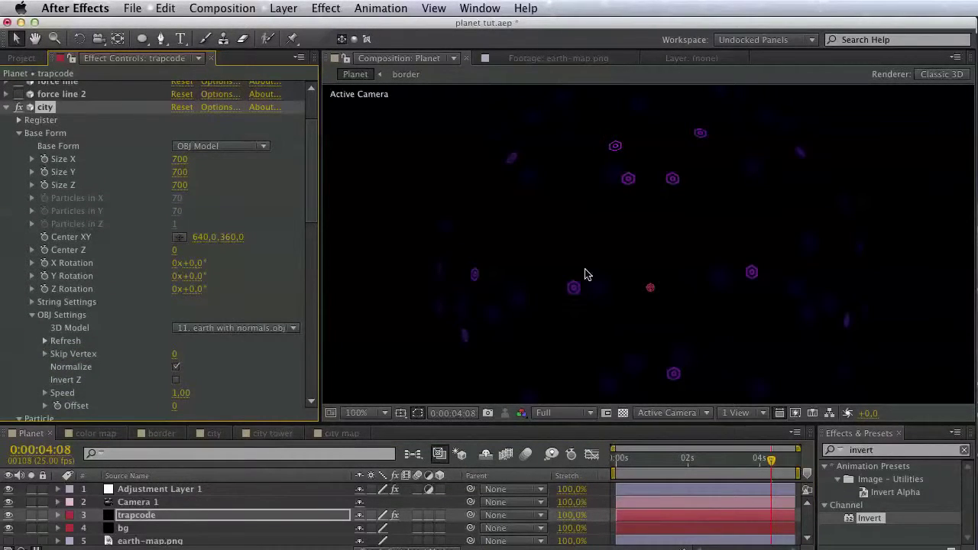
{"action": "key", "text": "h"}
{"action": "left_click_drag", "start_coordinate": [527, 278], "coordinate": [531, 246]}
{"action": "key", "text": "v"}
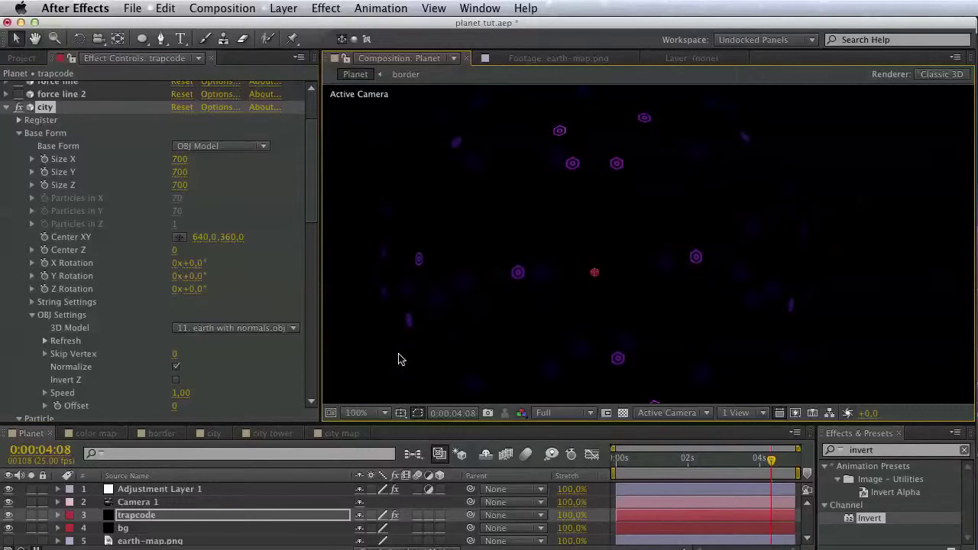
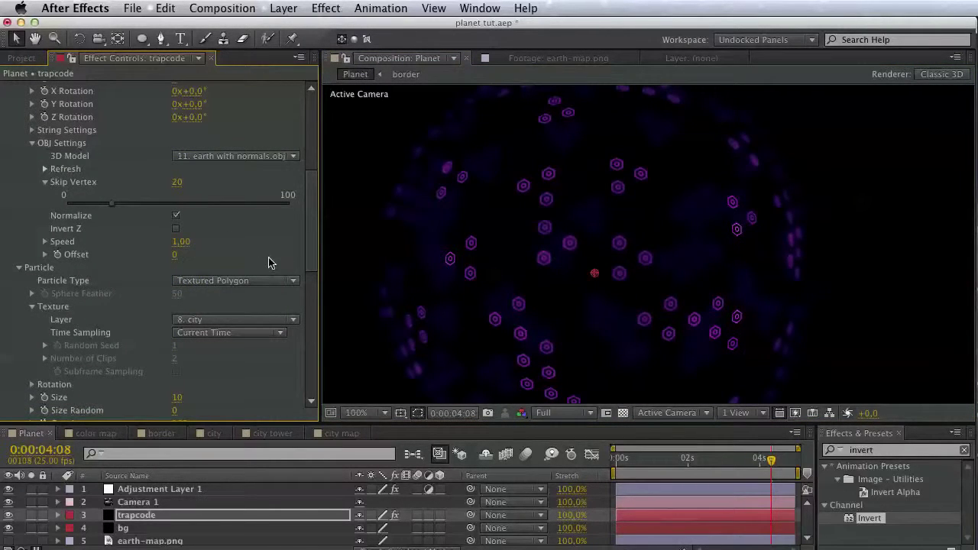
Duplicate the city effect and set the copy's particle texture layer to city tower
{"action": "scroll", "coordinate": [310, 275], "scroll_direction": "down", "scroll_amount": 5}
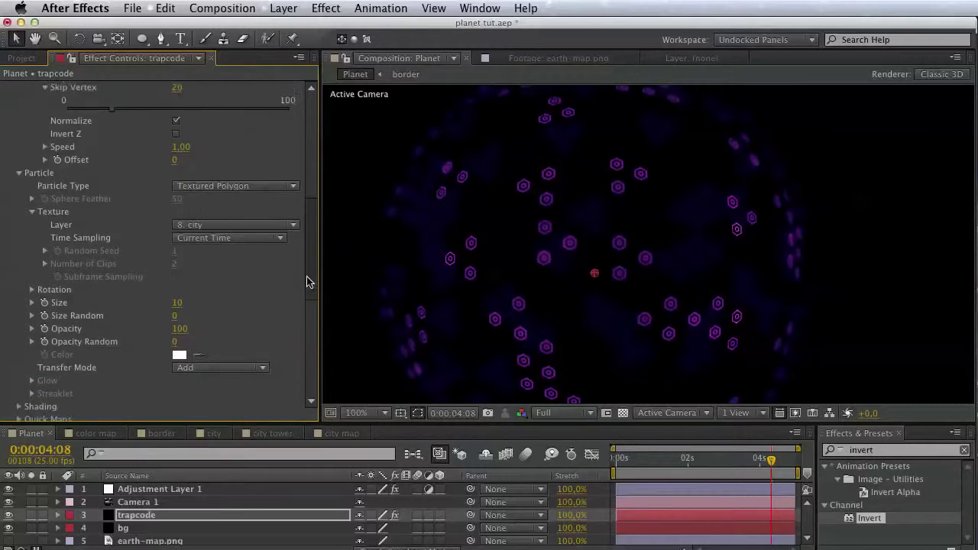
{"action": "left_click_drag", "start_coordinate": [307, 283], "coordinate": [290, 164]}
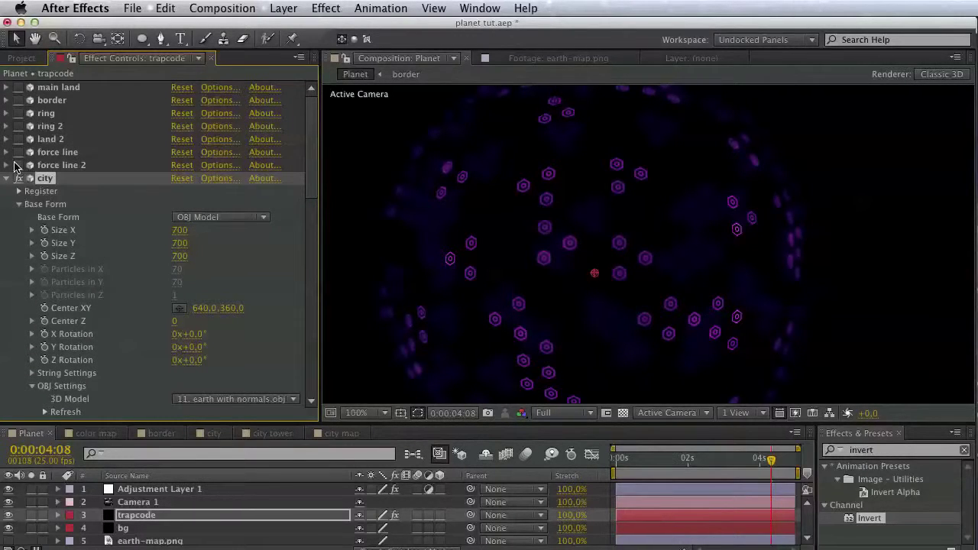
{"action": "left_click", "coordinate": [10, 179]}
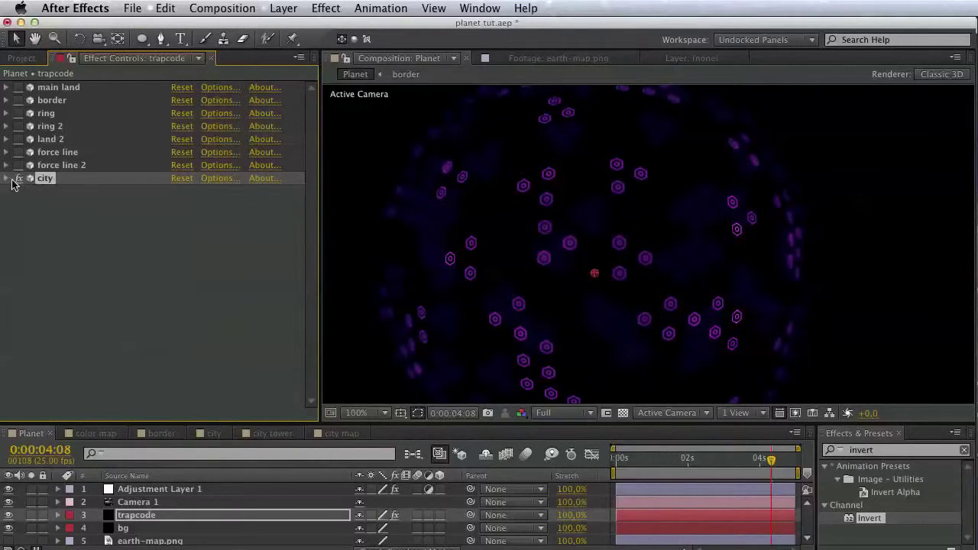
{"action": "left_click", "coordinate": [164, 8]}
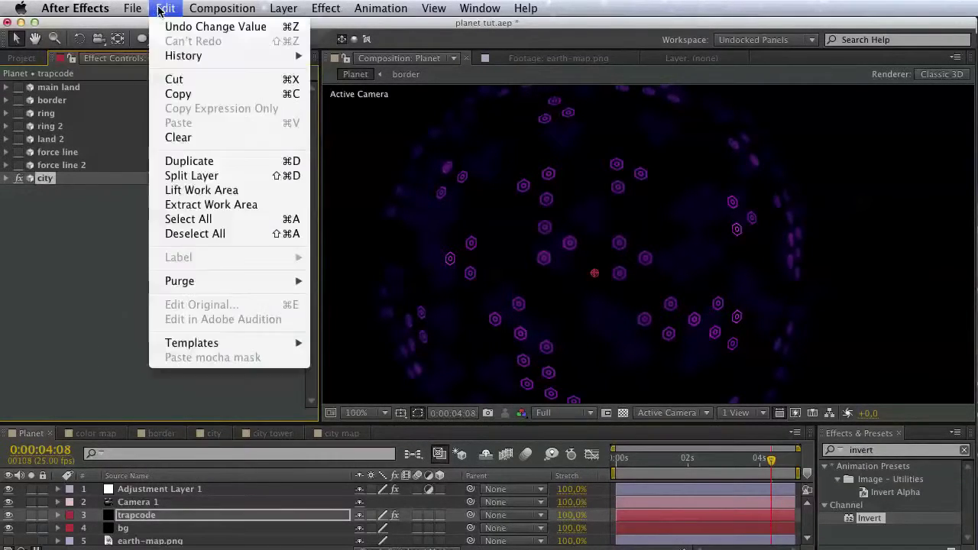
{"action": "left_click", "coordinate": [205, 159]}
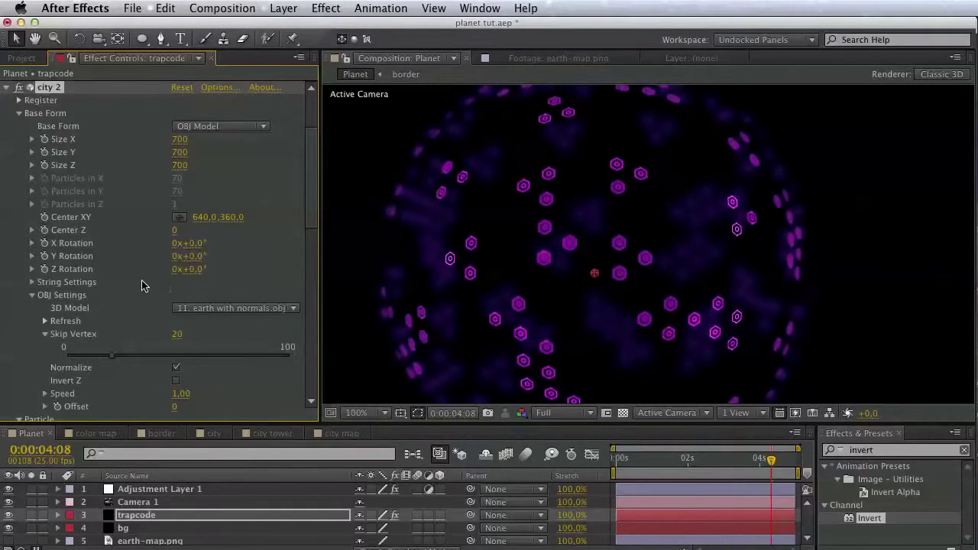
{"action": "scroll", "coordinate": [140, 229], "scroll_direction": "down", "scroll_amount": 5}
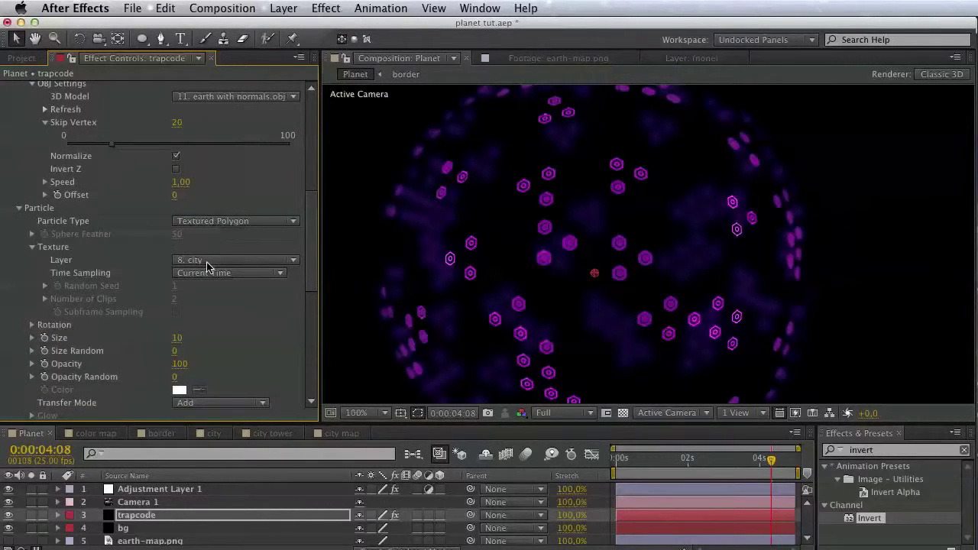
{"action": "left_click", "coordinate": [207, 265]}
{"action": "left_click", "coordinate": [260, 401]}
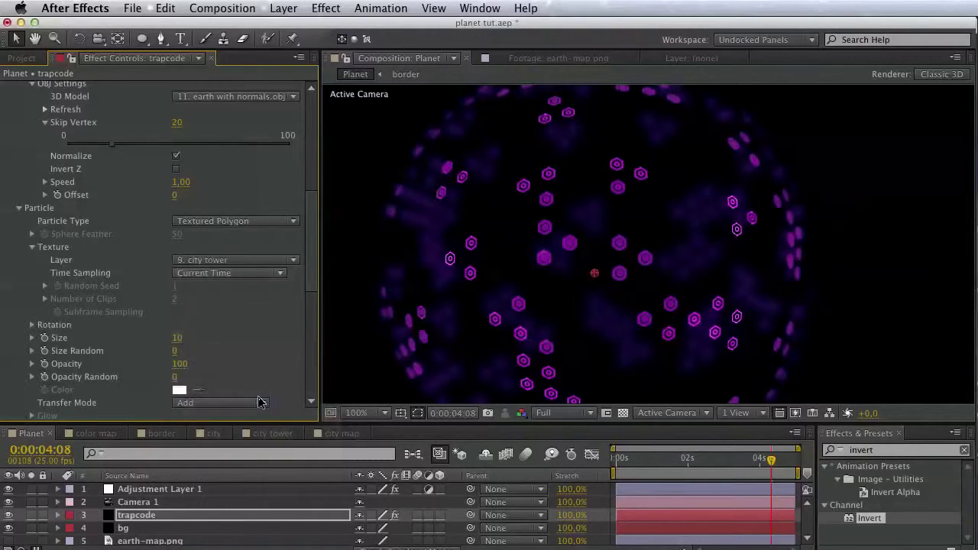
Try rotating the city tower particles about Z, and reset Rotate Z to 0°
{"action": "scroll", "coordinate": [245, 177], "scroll_direction": "down", "scroll_amount": 6}
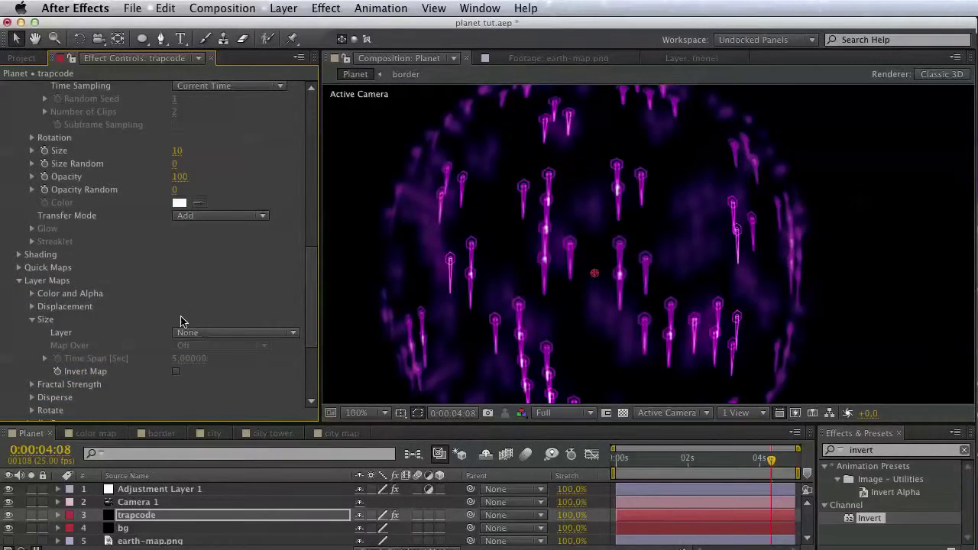
{"action": "scroll", "coordinate": [140, 273], "scroll_direction": "up", "scroll_amount": 3}
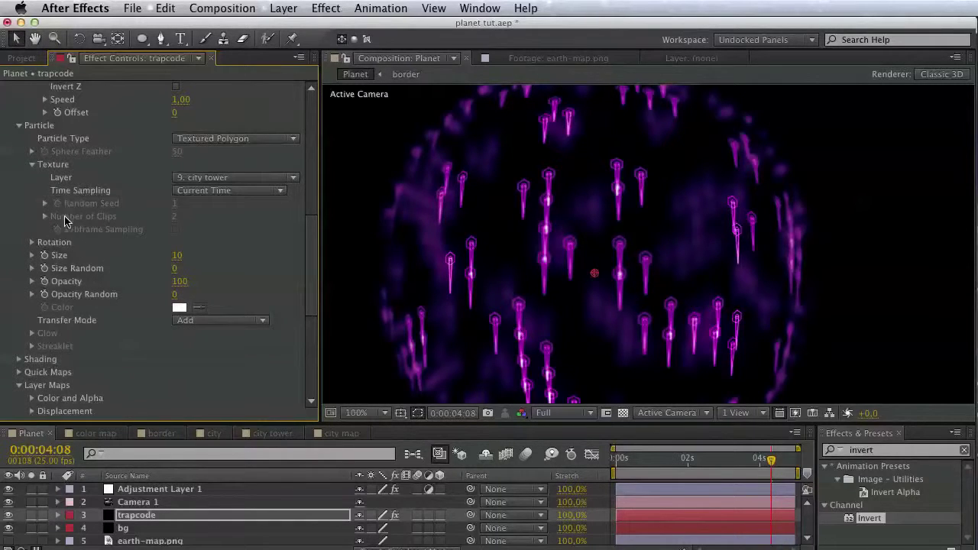
{"action": "left_click", "coordinate": [31, 243]}
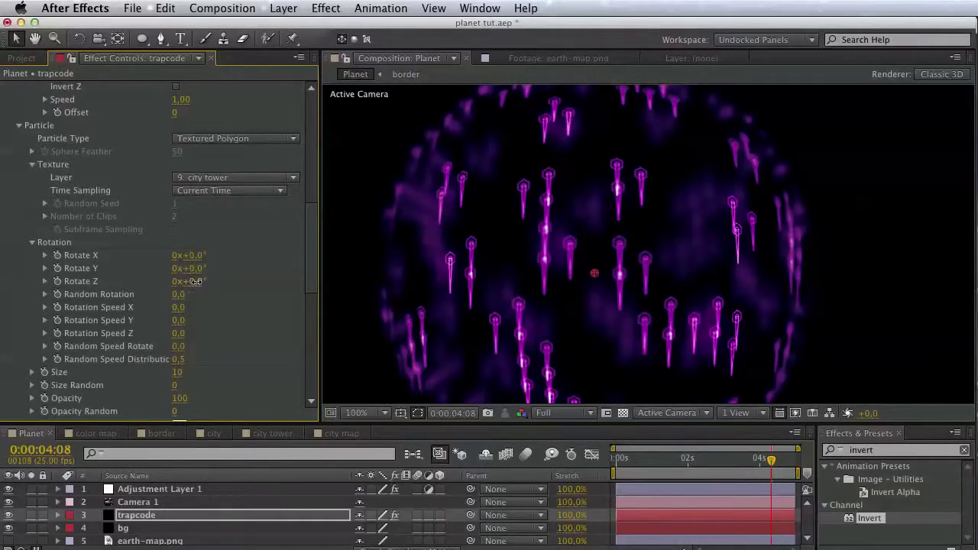
{"action": "mouse_move", "coordinate": [195, 281]}
{"action": "left_mouse_down"}
{"action": "mouse_move", "coordinate": [222, 288]}
{"action": "mouse_move", "coordinate": [209, 287]}
{"action": "left_mouse_up"}
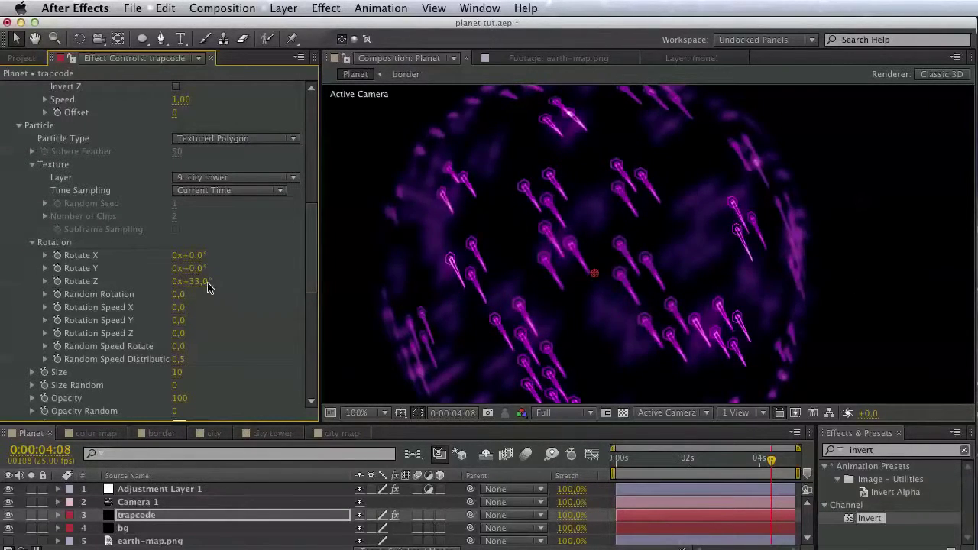
{"action": "left_click", "coordinate": [206, 282]}
{"action": "key", "text": "Return"}
{"action": "left_click", "coordinate": [198, 283]}
{"action": "type", "text": "0"}
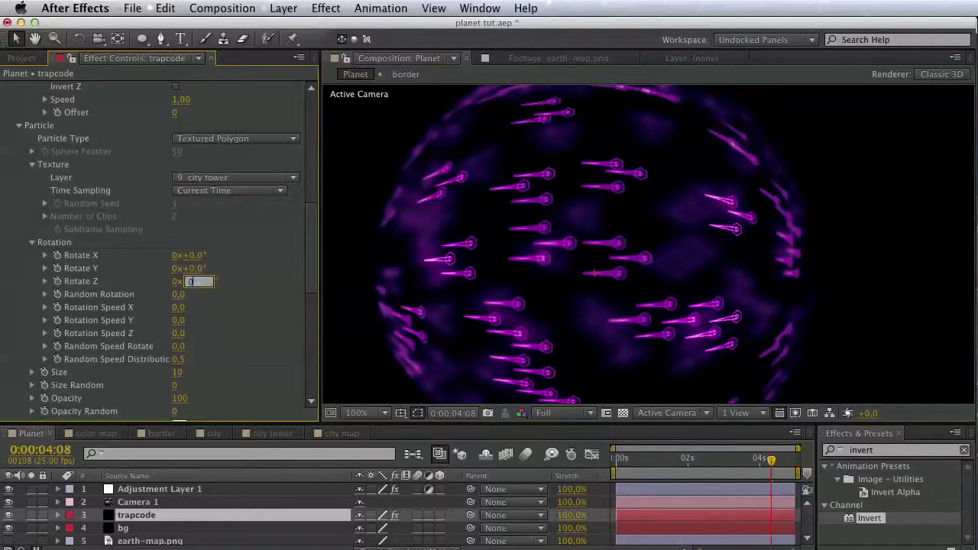
{"action": "type", "text": "0"}
{"action": "key", "text": "Return"}
Try a Rotate Y of -90° on the city tower particles, and reset it to 0°
{"action": "left_click", "coordinate": [197, 269]}
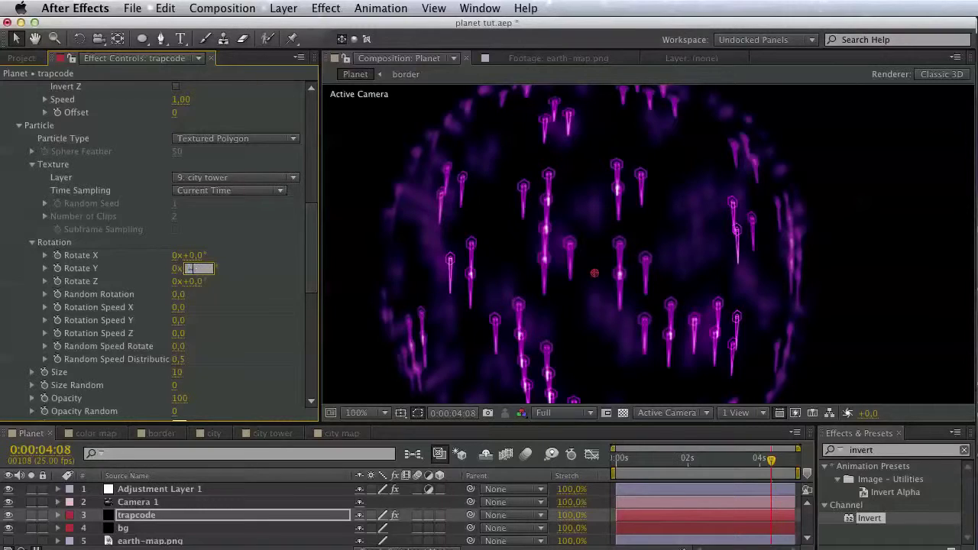
{"action": "type", "text": "-90"}
{"action": "key", "text": "Return"}
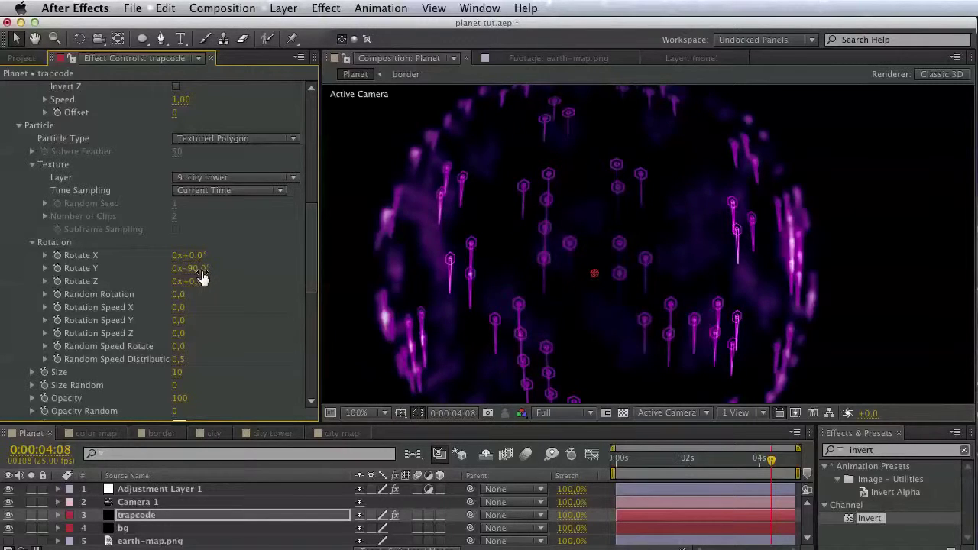
{"action": "left_click", "coordinate": [199, 269]}
{"action": "type", "text": "0"}
{"action": "key", "text": "Return"}
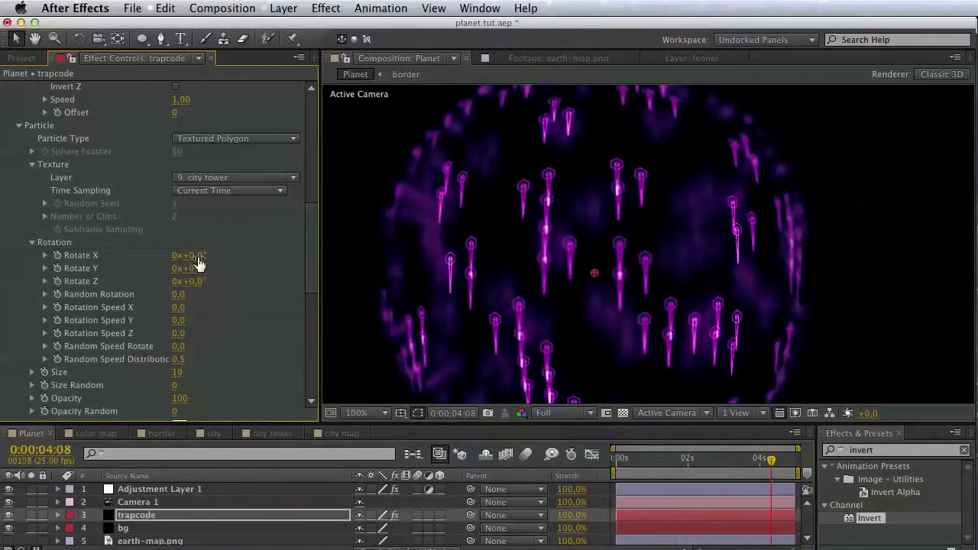
Set the city tower particles' Rotate X to -90° so the towers point outward from the sphere
{"action": "left_click_drag", "start_coordinate": [217, 255], "coordinate": [227, 263]}
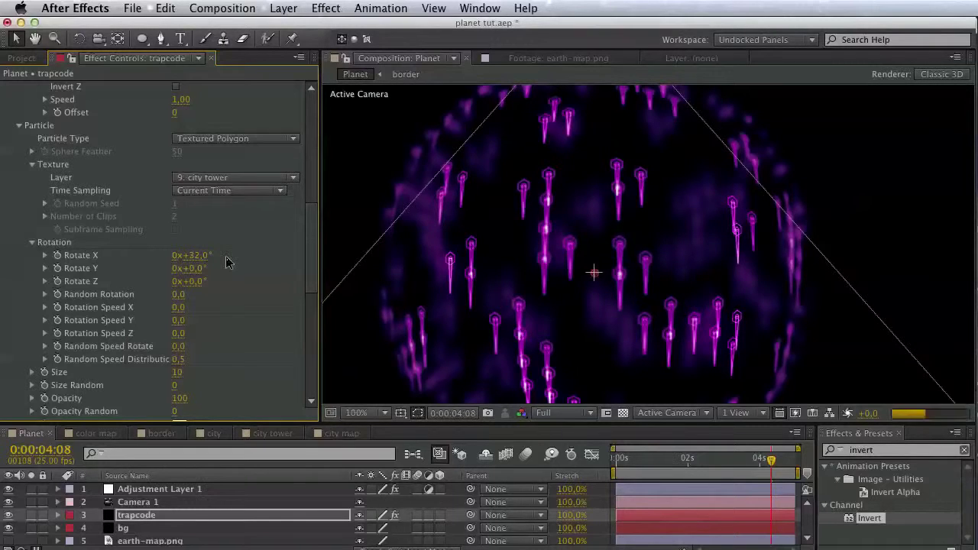
{"action": "left_click", "coordinate": [196, 256]}
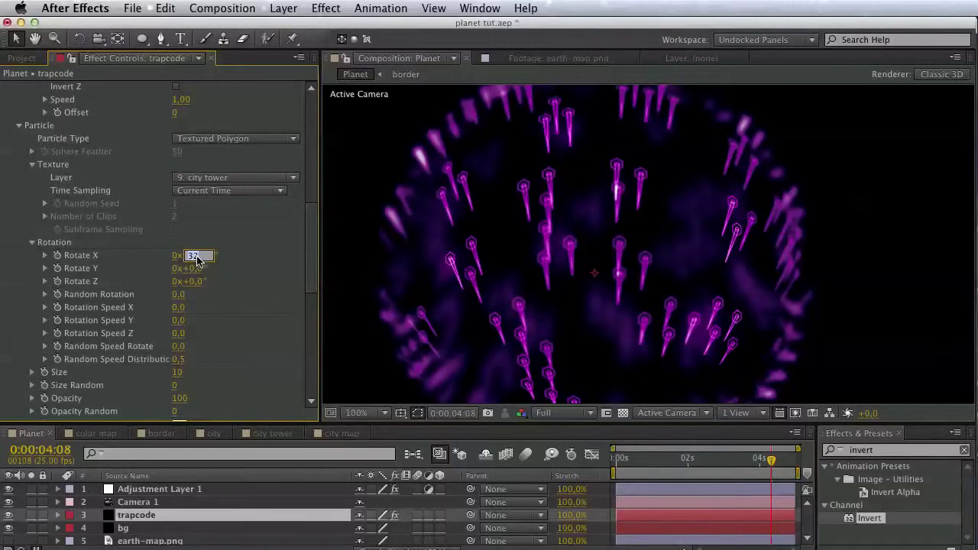
{"action": "key", "text": "Return"}
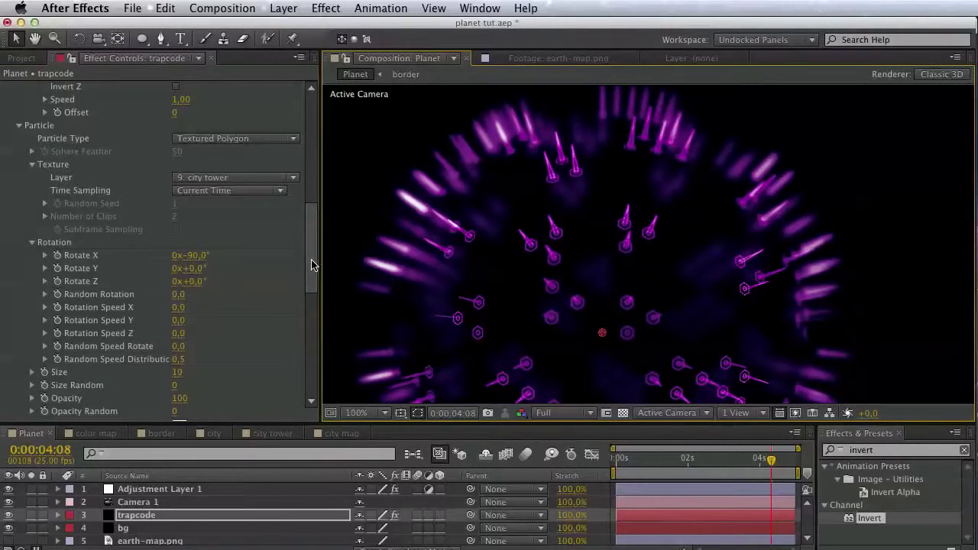
Set Skip Vertex to 50 in the OBJ settings of the city 2 effect
{"action": "left_click_drag", "start_coordinate": [313, 264], "coordinate": [311, 201]}
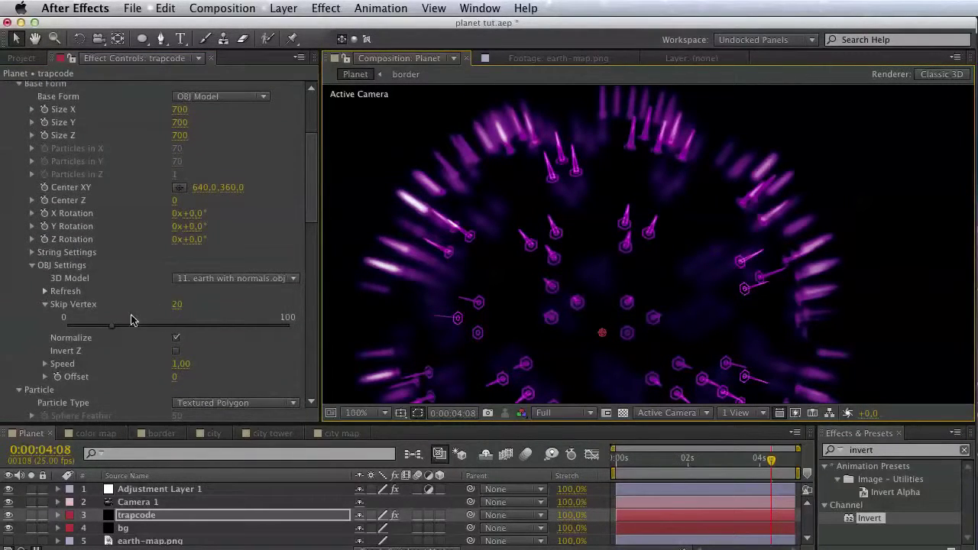
{"action": "left_click_drag", "start_coordinate": [123, 325], "coordinate": [176, 324]}
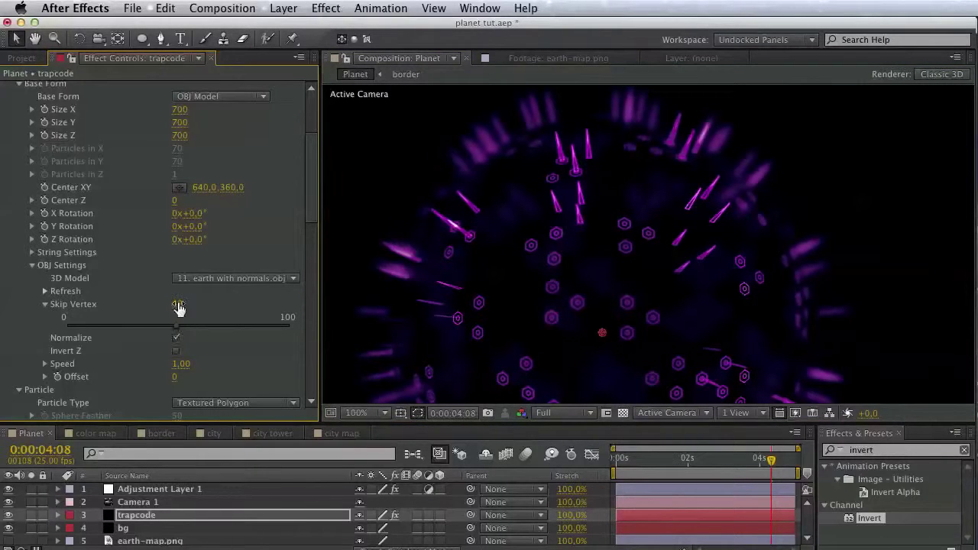
{"action": "left_click", "coordinate": [177, 305]}
{"action": "type", "text": "50"}
{"action": "key", "text": "Return"}
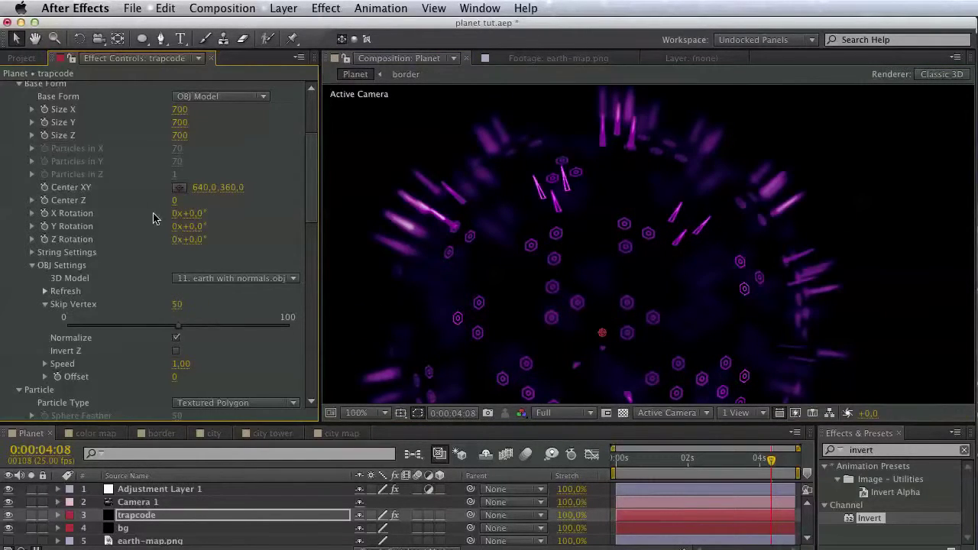
Set Skip Vertex to 50 in the original city effect to match the tower particles
{"action": "scroll", "coordinate": [92, 230], "scroll_direction": "up", "scroll_amount": 5}
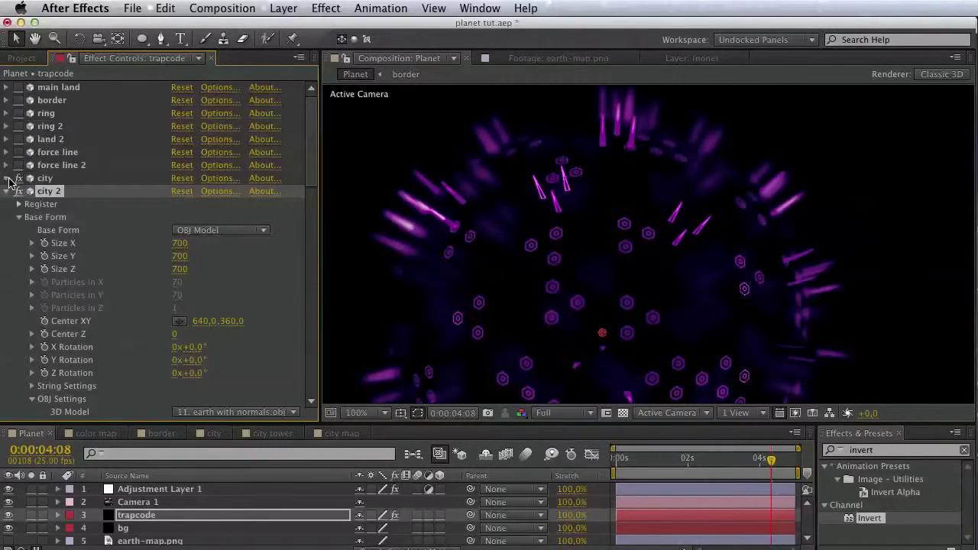
{"action": "left_click", "coordinate": [8, 179]}
{"action": "left_click", "coordinate": [179, 336]}
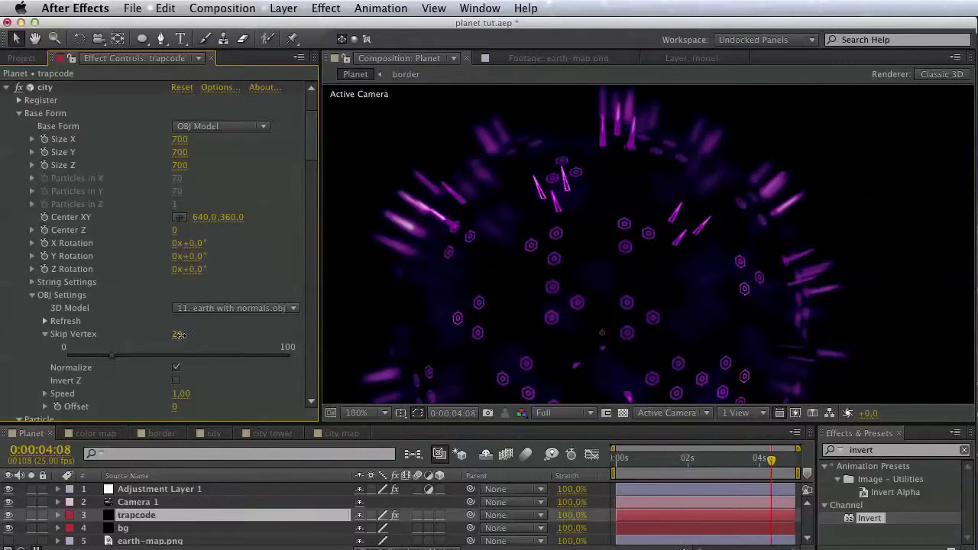
{"action": "type", "text": "50"}
{"action": "key", "text": "Return"}
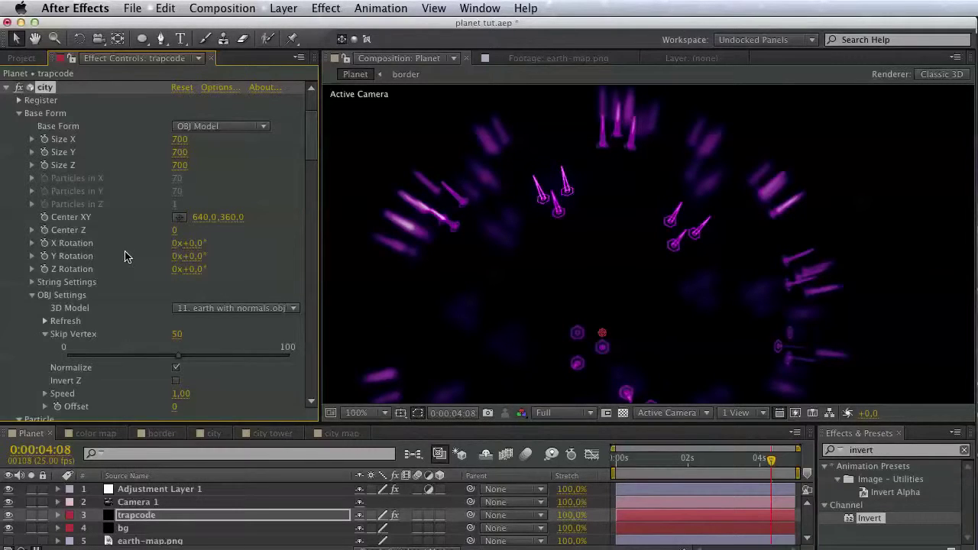
Set Affect Size to 24 in the Fractal Field of the city 2 effect
{"action": "scroll", "coordinate": [126, 257], "scroll_direction": "up", "scroll_amount": 3}
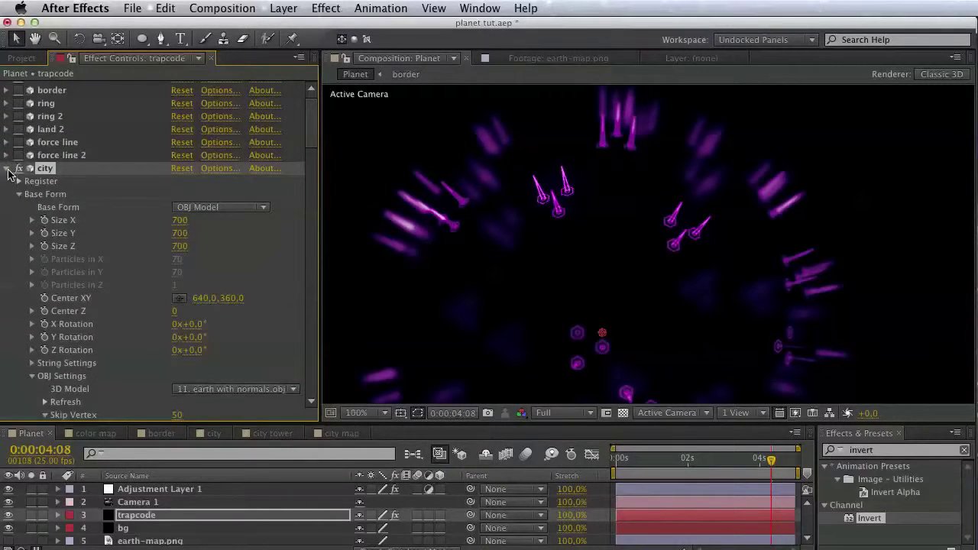
{"action": "scroll", "coordinate": [95, 302], "scroll_direction": "down", "scroll_amount": 4}
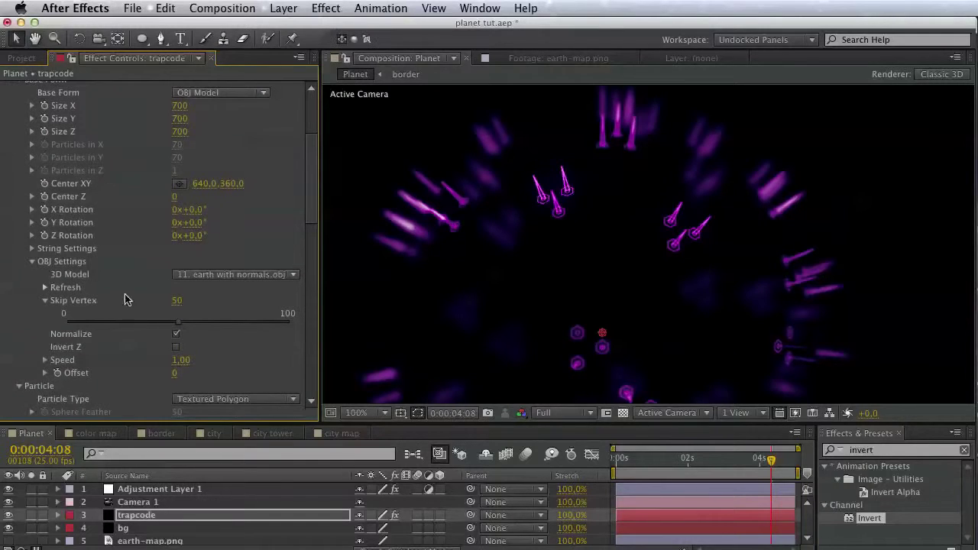
{"action": "scroll", "coordinate": [126, 300], "scroll_direction": "down", "scroll_amount": 16}
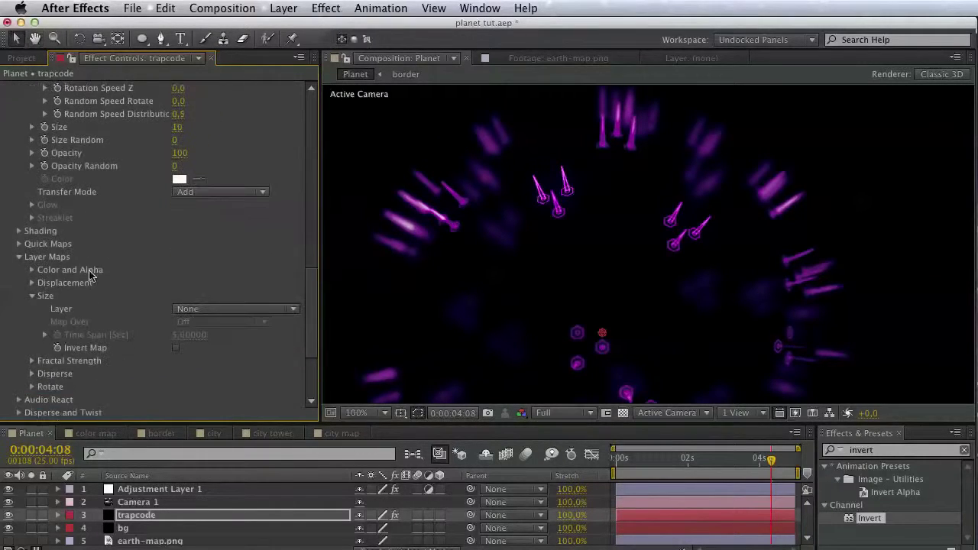
{"action": "scroll", "coordinate": [88, 276], "scroll_direction": "down", "scroll_amount": 3}
{"action": "left_click", "coordinate": [32, 282]}
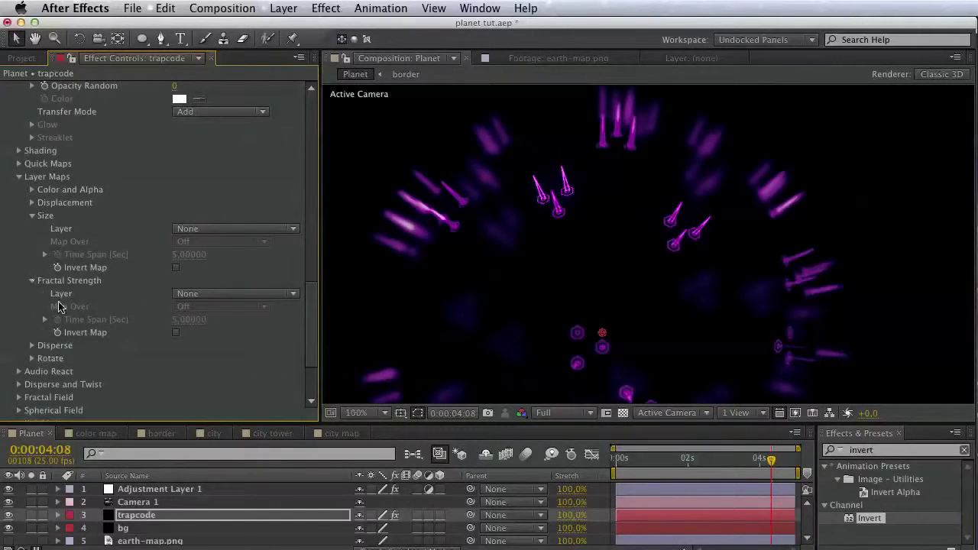
{"action": "left_click", "coordinate": [33, 281]}
{"action": "scroll", "coordinate": [46, 306], "scroll_direction": "down", "scroll_amount": 2}
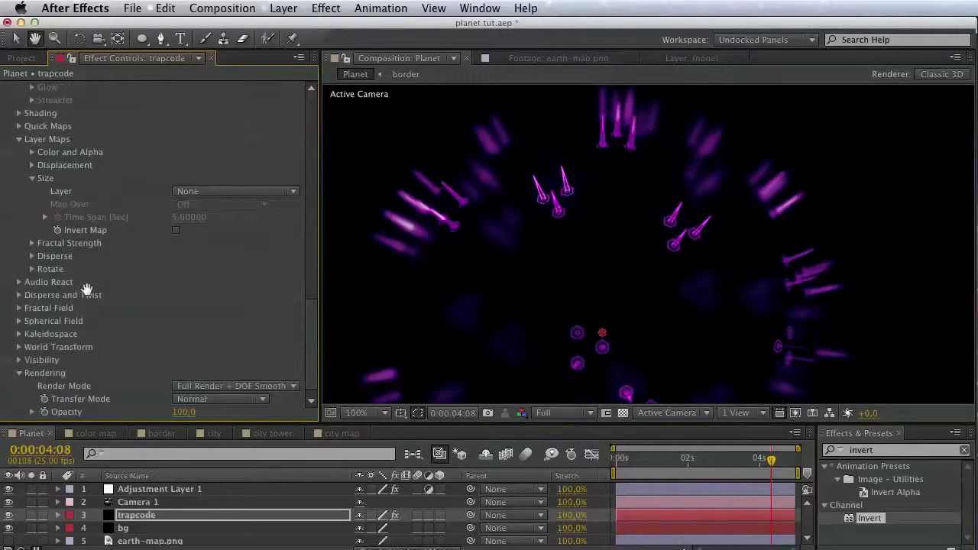
{"action": "left_click", "coordinate": [18, 308]}
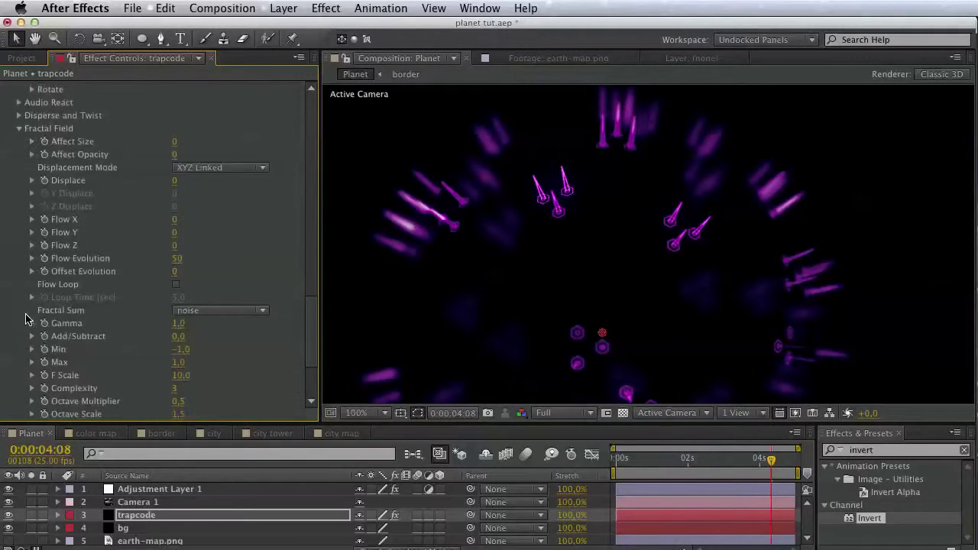
{"action": "left_click", "coordinate": [176, 144]}
{"action": "left_click", "coordinate": [32, 143]}
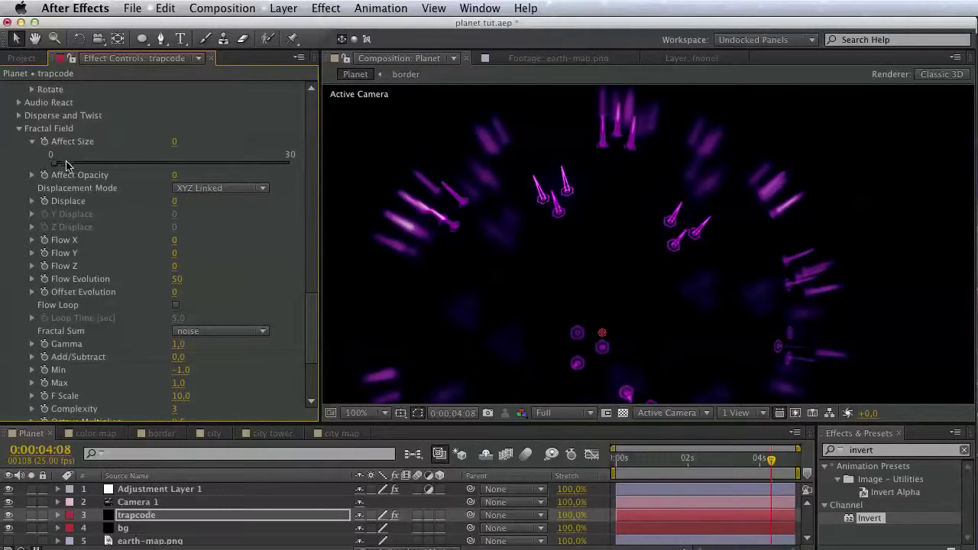
{"action": "left_click_drag", "start_coordinate": [68, 166], "coordinate": [240, 174]}
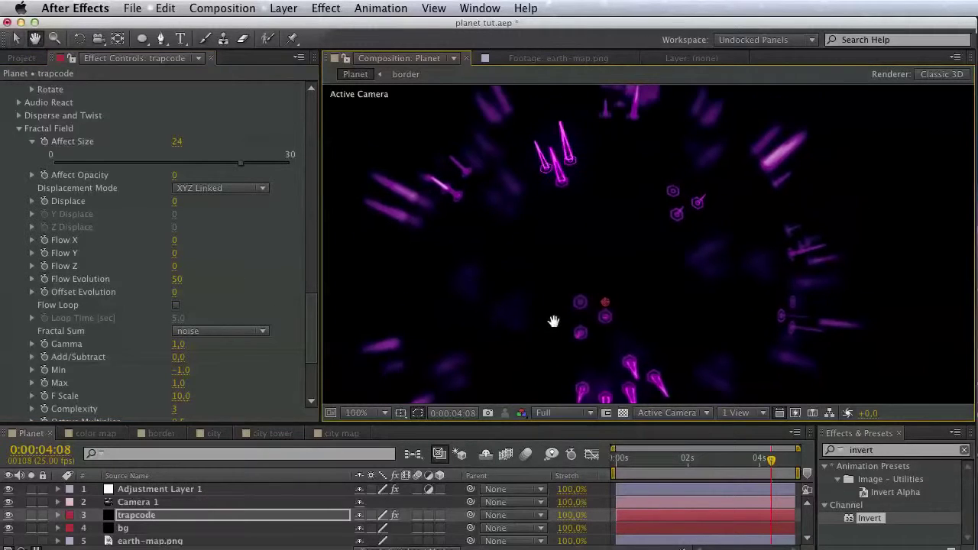
Set the Fractal Field's Affect Opacity to 80 for the city towers and preview them at 0:00:03:12
{"action": "left_click", "coordinate": [32, 175]}
{"action": "left_click_drag", "start_coordinate": [55, 196], "coordinate": [243, 211]}
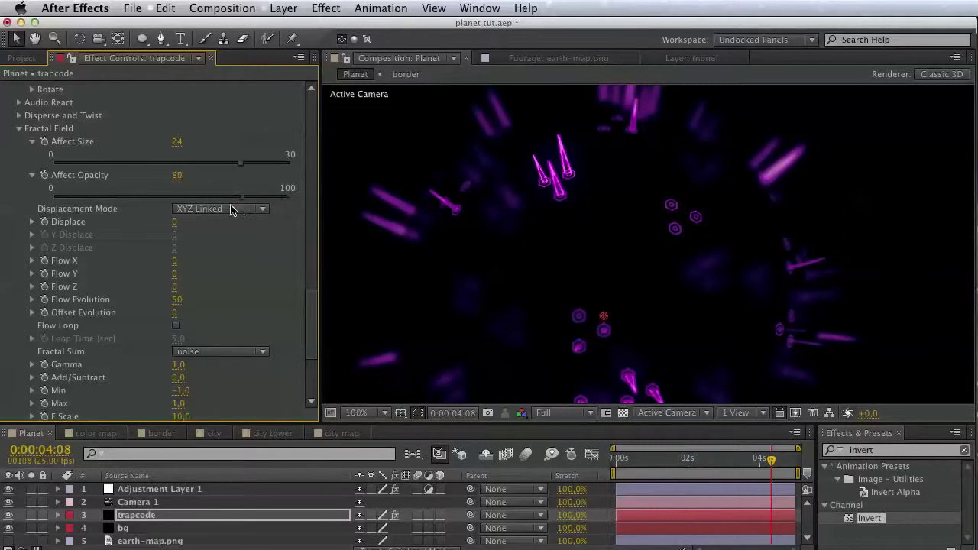
{"action": "scroll", "coordinate": [138, 290], "scroll_direction": "down", "scroll_amount": 3}
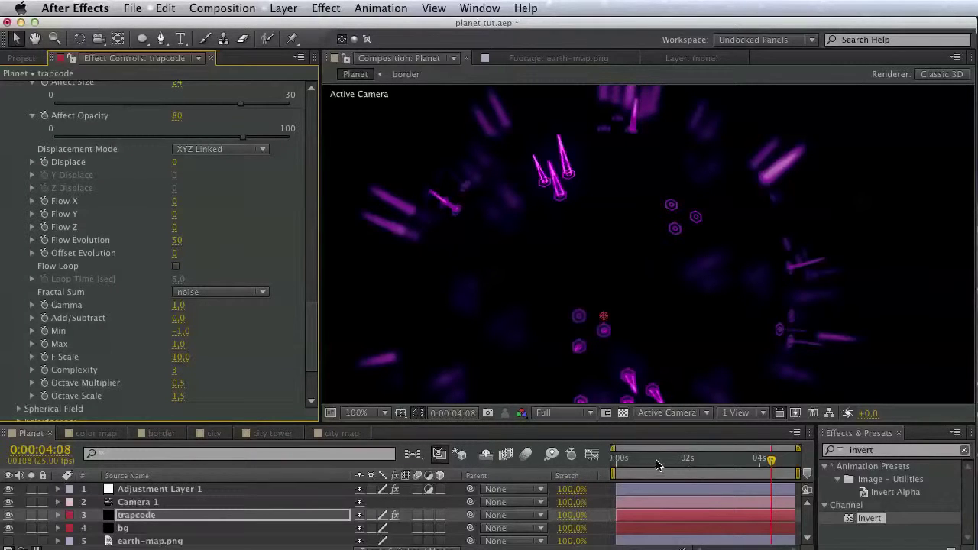
{"action": "left_click_drag", "start_coordinate": [764, 459], "coordinate": [741, 461]}
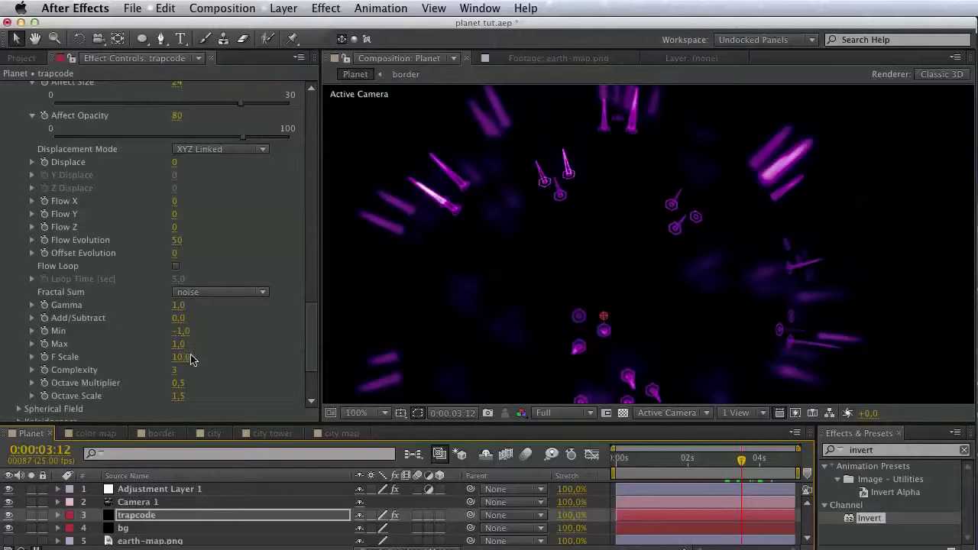
Set the Fractal Field's Flow Evolution to 10 and preview the tower animation up to 0:00:04:17
{"action": "key", "text": "space"}
{"action": "mouse_move", "coordinate": [206, 354]}
{"action": "left_mouse_down"}
{"action": "mouse_move", "coordinate": [209, 341]}
{"action": "mouse_move", "coordinate": [211, 361]}
{"action": "left_mouse_up"}
{"action": "left_click_drag", "start_coordinate": [146, 302], "coordinate": [149, 330]}
{"action": "left_click", "coordinate": [178, 280]}
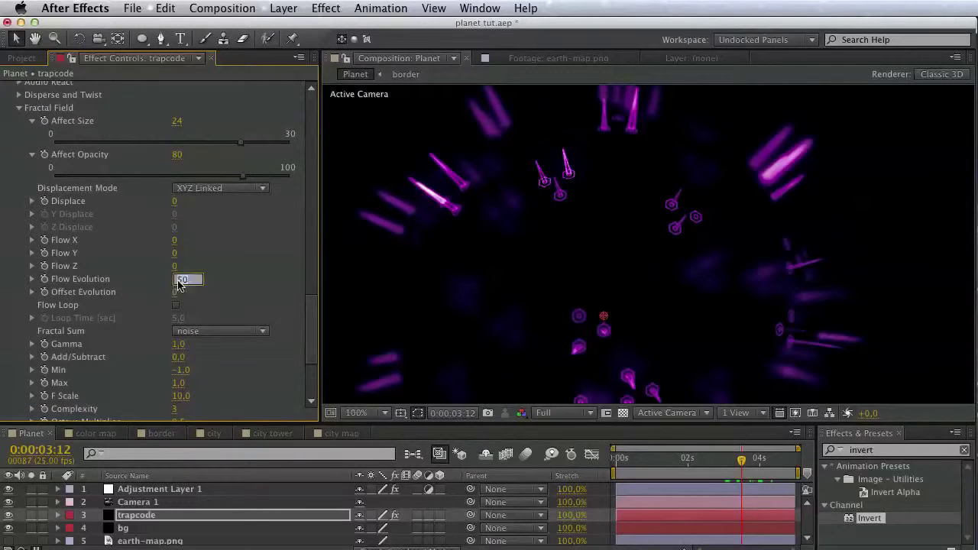
{"action": "key", "text": "Return"}
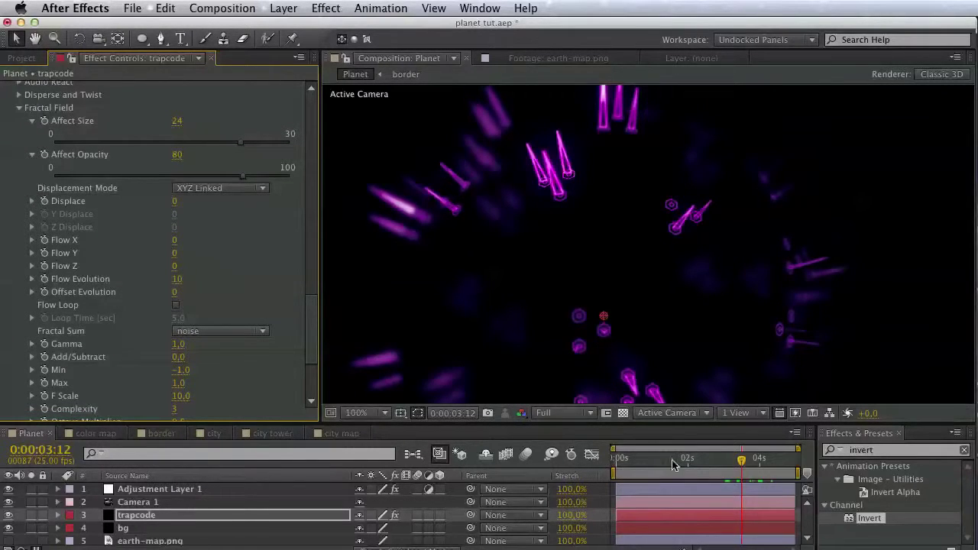
{"action": "left_click_drag", "start_coordinate": [695, 462], "coordinate": [785, 467]}
Collapse the city 2 effect and re-enable all disabled effects from main land to force line 2
{"action": "scroll", "coordinate": [100, 210], "scroll_direction": "up", "scroll_amount": 10}
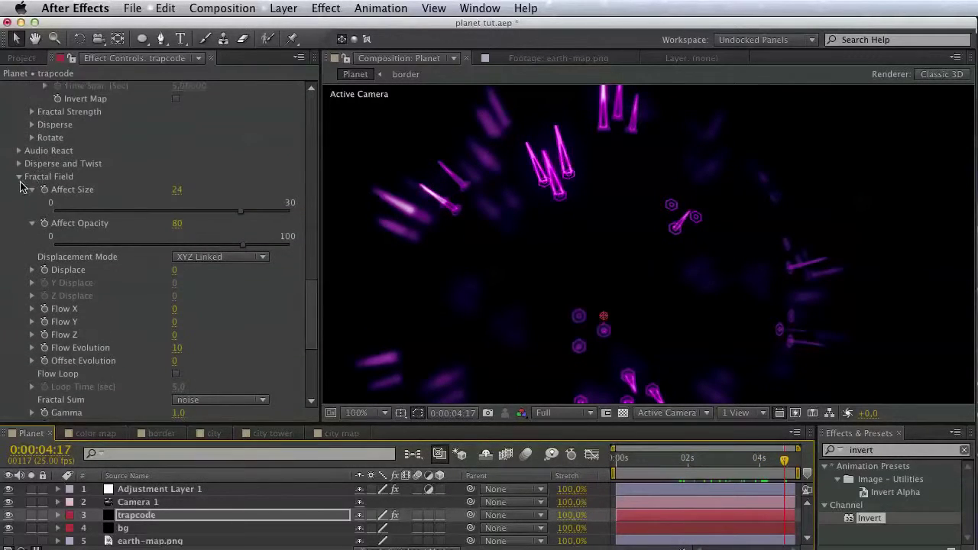
{"action": "scroll", "coordinate": [69, 212], "scroll_direction": "up", "scroll_amount": 10}
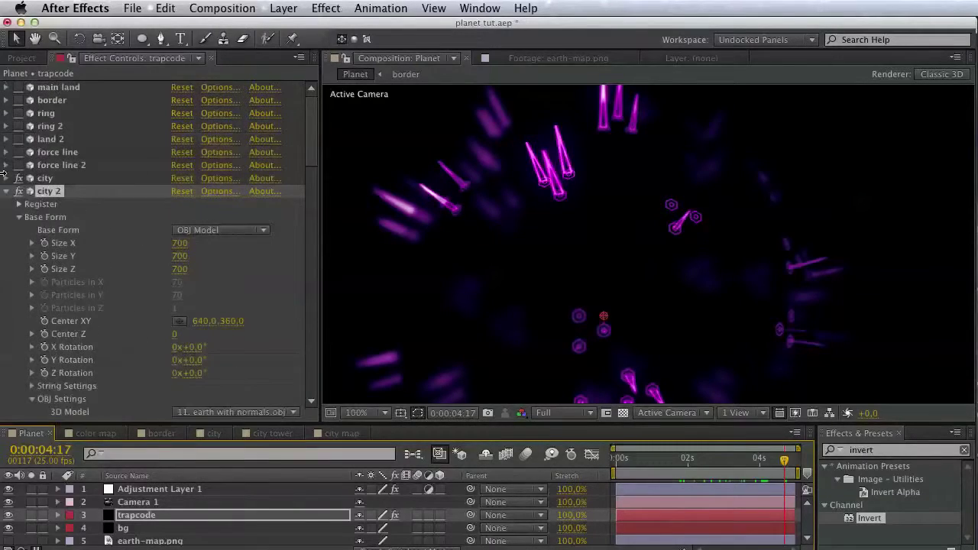
{"action": "left_click", "coordinate": [6, 191]}
{"action": "left_click_drag", "start_coordinate": [18, 178], "coordinate": [18, 87]}
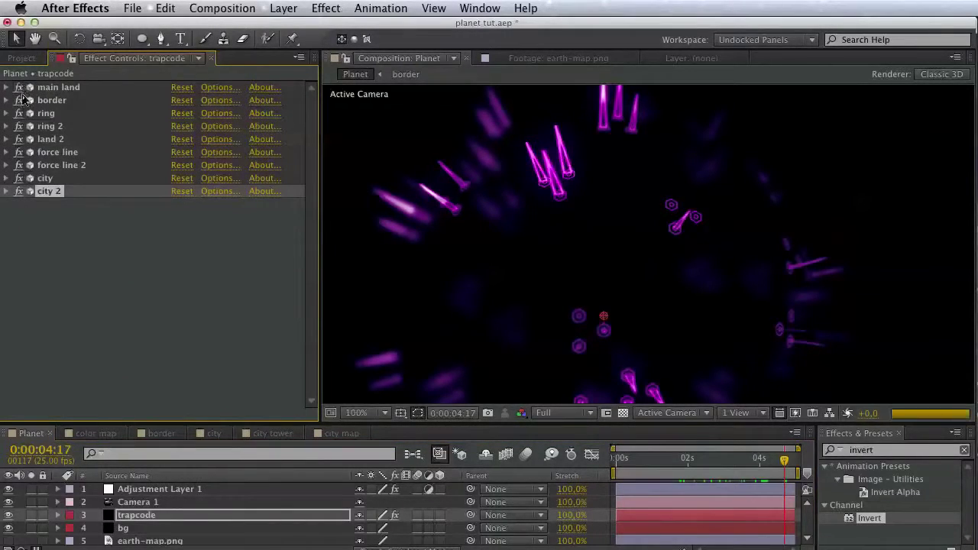
{"action": "left_click_drag", "start_coordinate": [685, 291], "coordinate": [770, 262]}
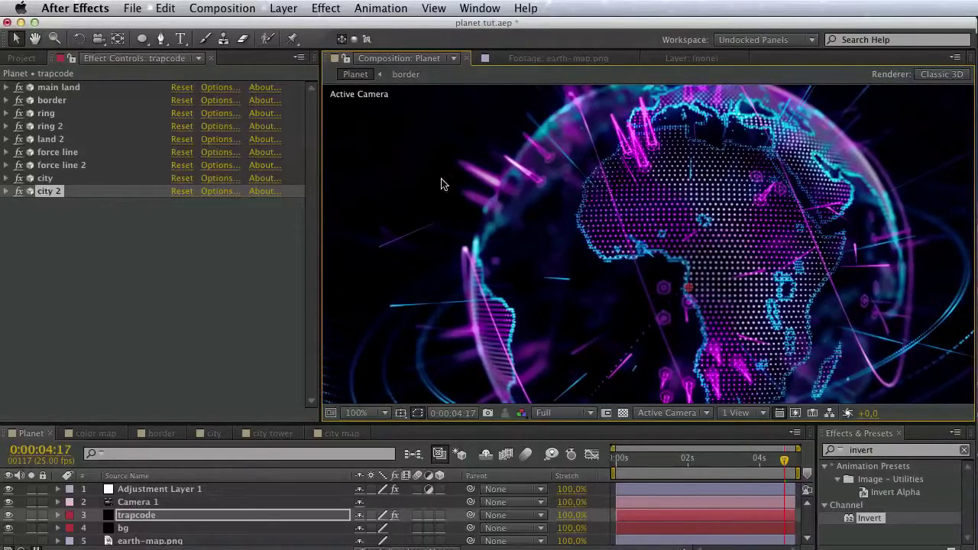
Set the particle Size of the city 2 effect to 5 and save the project
{"action": "left_click", "coordinate": [6, 191]}
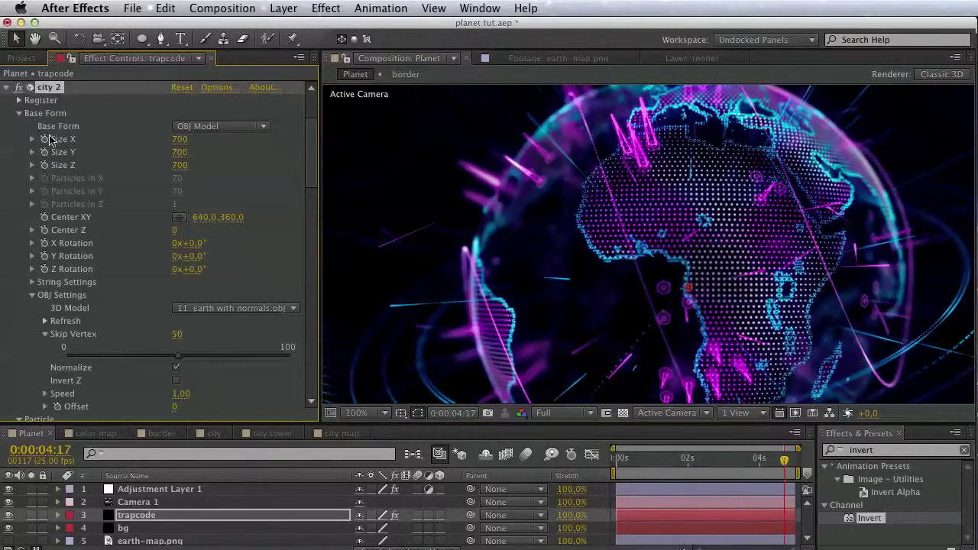
{"action": "scroll", "coordinate": [52, 136], "scroll_direction": "up", "scroll_amount": 3}
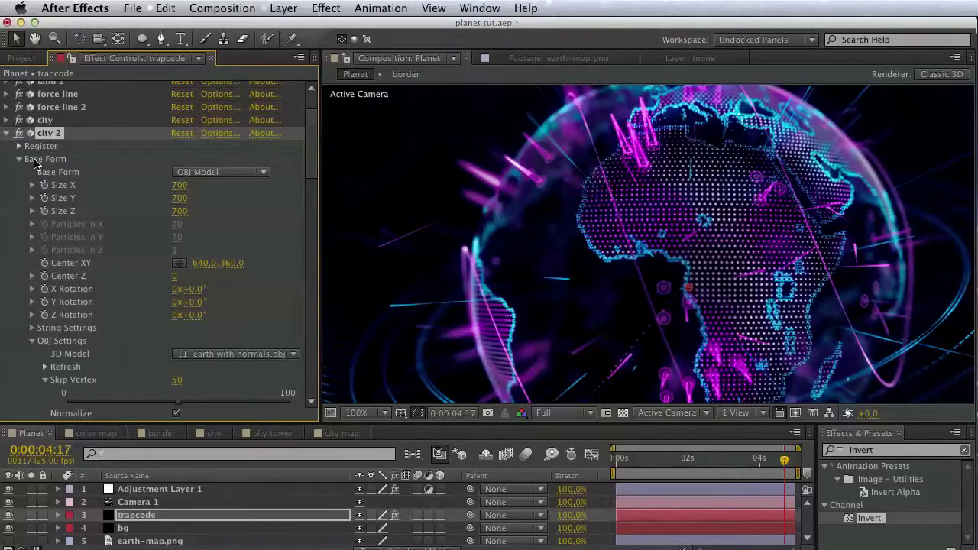
{"action": "left_click", "coordinate": [17, 159]}
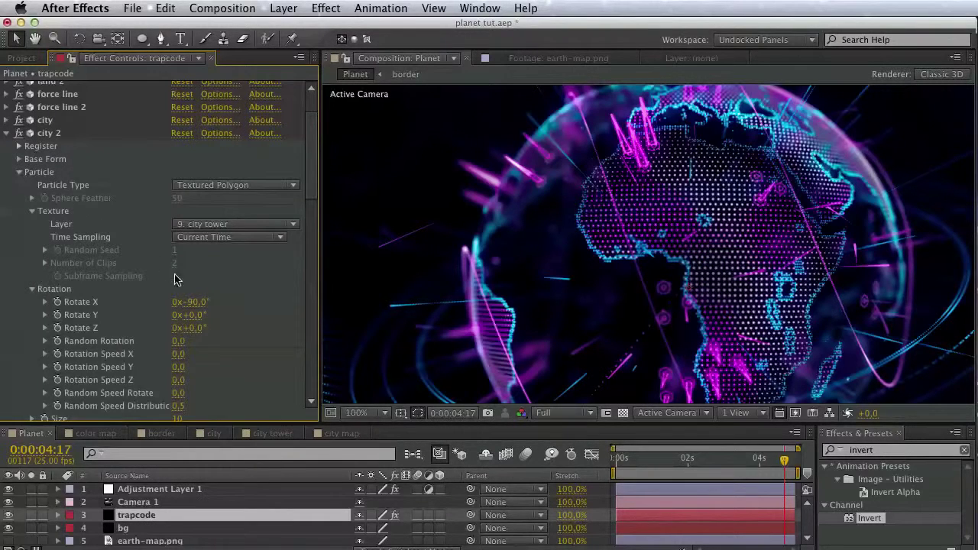
{"action": "left_click", "coordinate": [32, 211]}
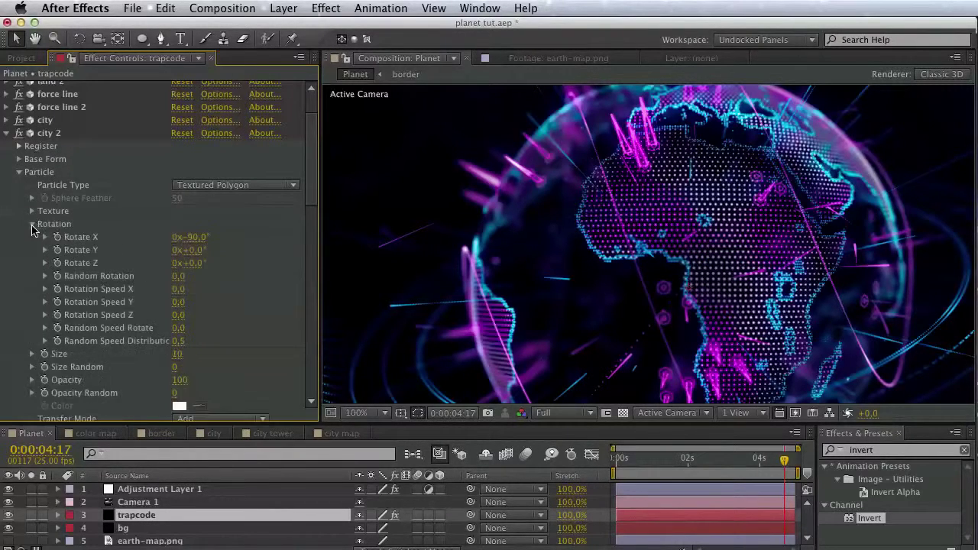
{"action": "left_click", "coordinate": [32, 225]}
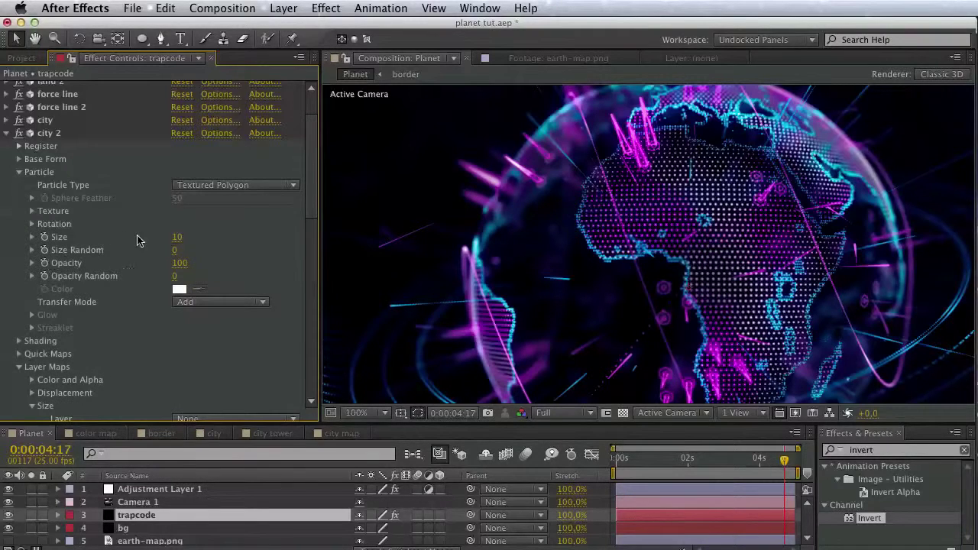
{"action": "left_click", "coordinate": [176, 237]}
{"action": "key", "text": "Return"}
{"action": "key", "text": "space"}
{"action": "left_click_drag", "start_coordinate": [633, 252], "coordinate": [532, 226]}
{"action": "key", "text": "v"}
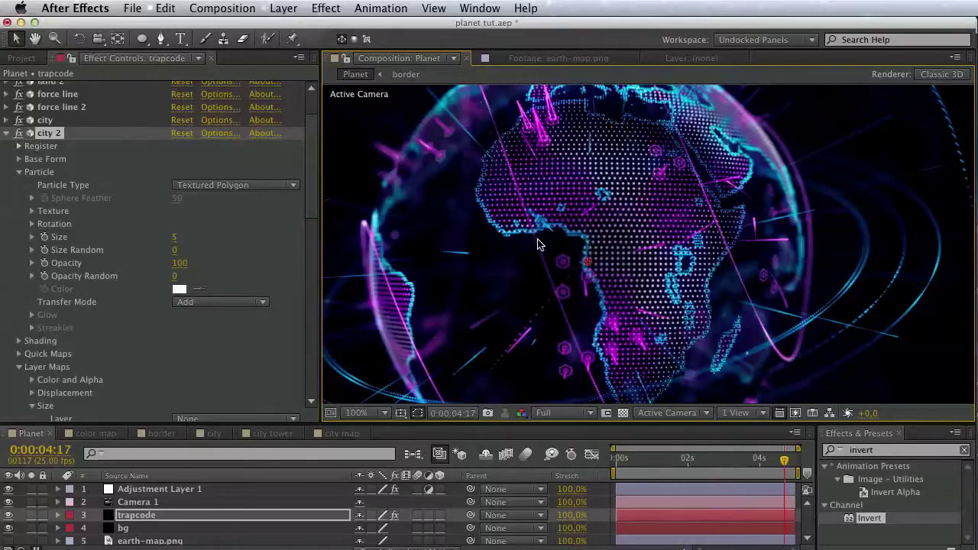
{"action": "key", "text": "super+s"}
Switch to QuickTime Player and examine the reference planet in trapcode planet bq.mov further along its timeline
{"action": "left_click_drag", "start_coordinate": [555, 319], "coordinate": [524, 79]}
{"action": "key", "text": "super+Tab"}
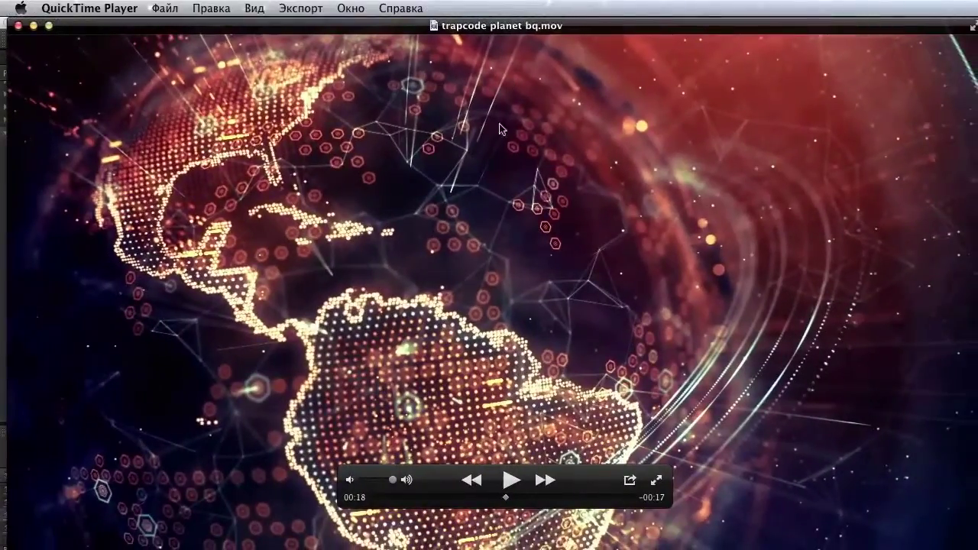
{"action": "left_click_drag", "start_coordinate": [505, 498], "coordinate": [542, 500]}
{"action": "key", "text": "super+m"}
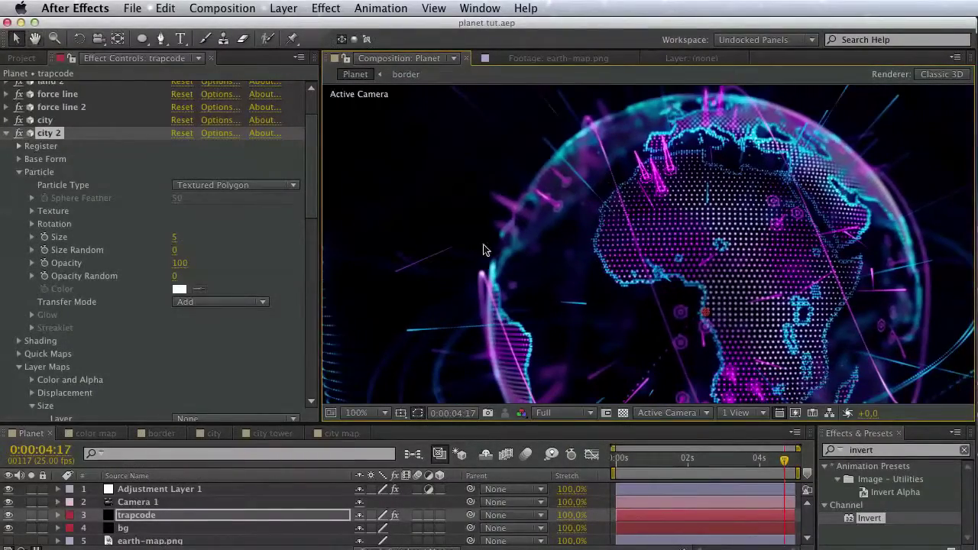
Duplicate the main land effect and rename the copy as main land atmosphere
{"action": "left_click", "coordinate": [6, 133]}
{"action": "left_click", "coordinate": [73, 87]}
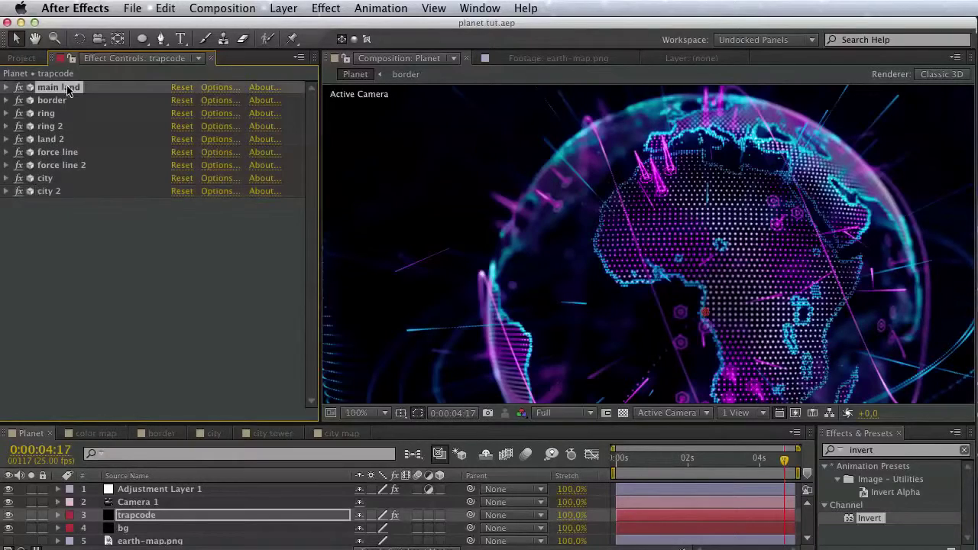
{"action": "left_click", "coordinate": [159, 9]}
{"action": "left_click", "coordinate": [211, 162]}
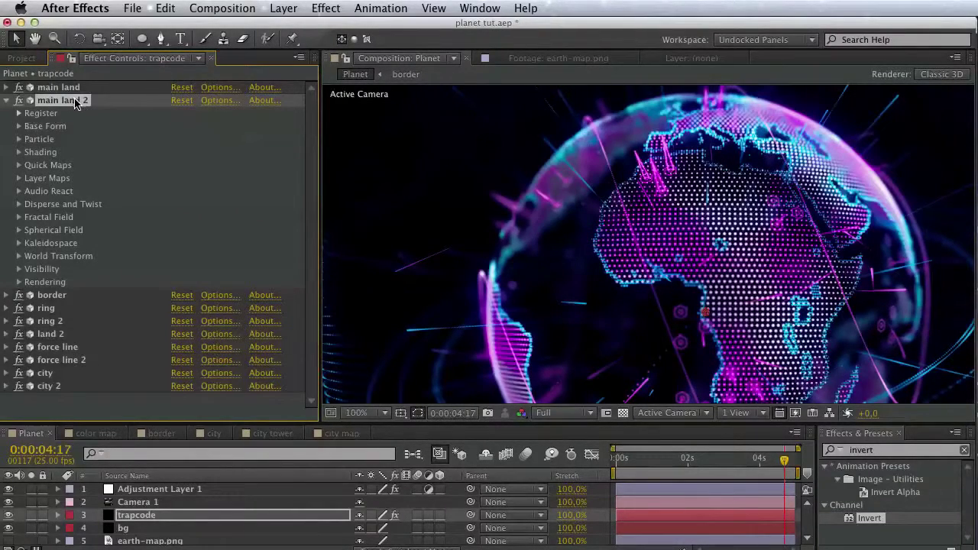
{"action": "key", "text": "Return"}
{"action": "left_click", "coordinate": [109, 104]}
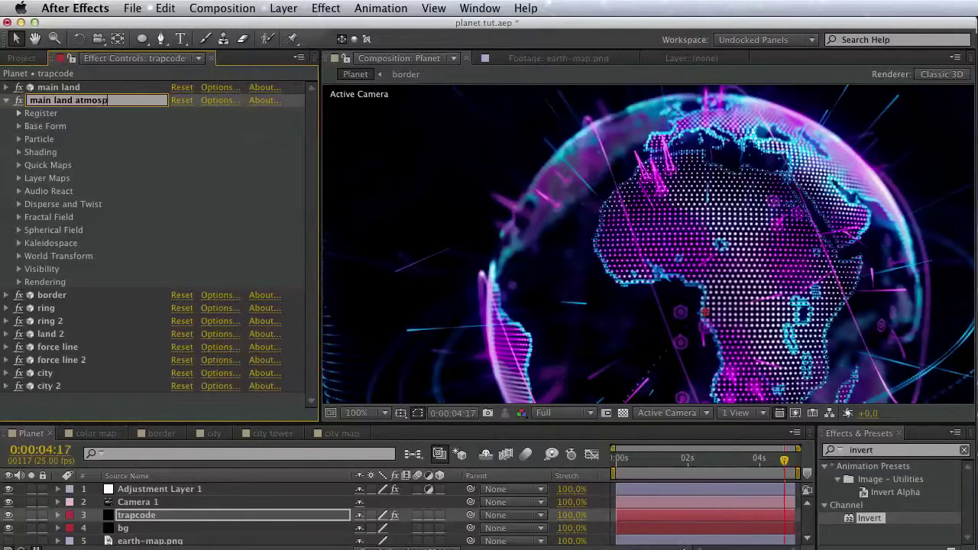
{"action": "type", "text": "atmosphere"}
{"action": "key", "text": "Return"}
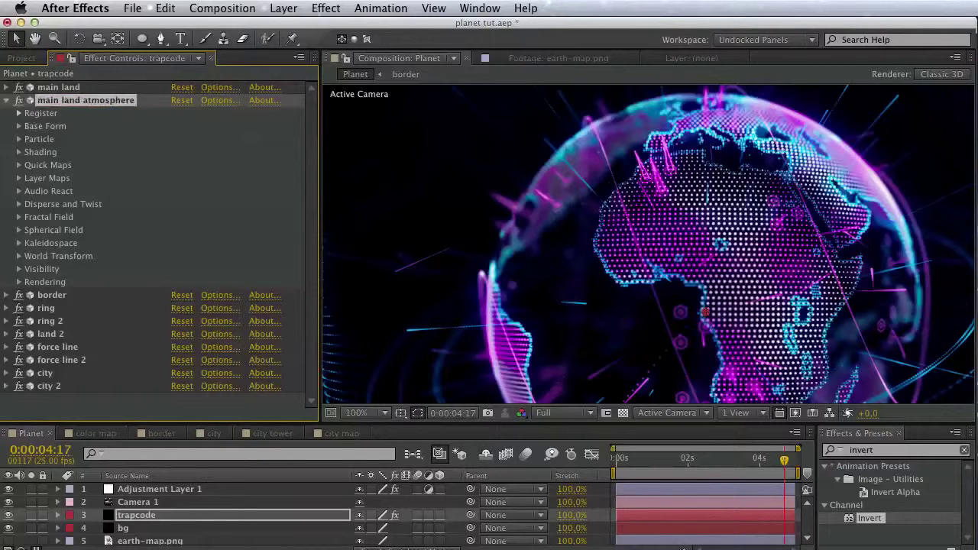
Try a Twist of 2 on the main land atmosphere effect, and reset it to 0
{"action": "left_click", "coordinate": [19, 205]}
{"action": "left_click_drag", "start_coordinate": [176, 232], "coordinate": [197, 236]}
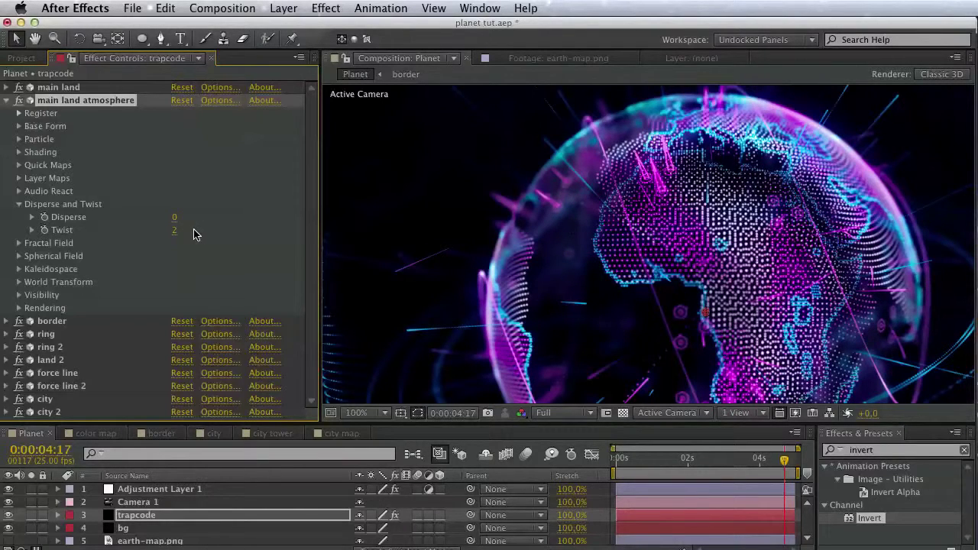
{"action": "left_click", "coordinate": [177, 230]}
{"action": "type", "text": "0"}
{"action": "key", "text": "Return"}
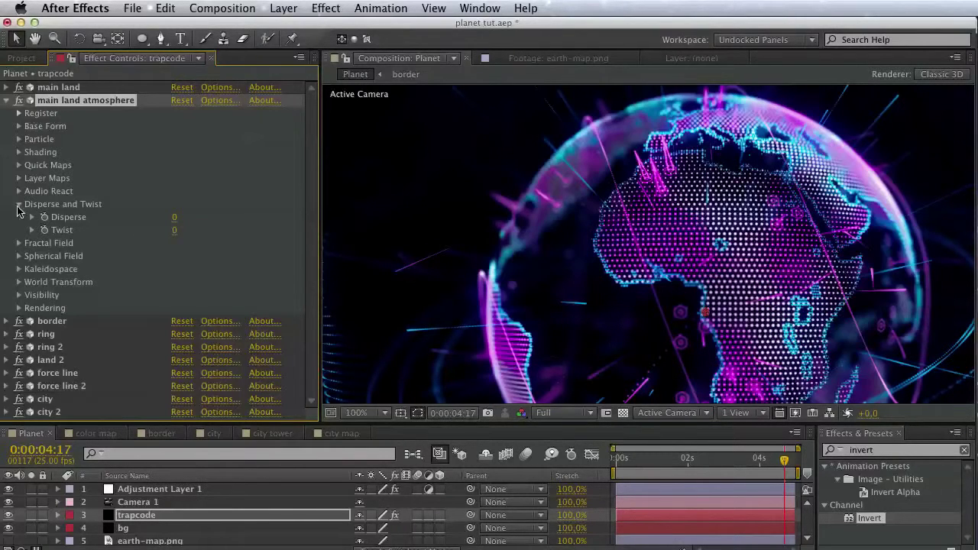
{"action": "left_click", "coordinate": [20, 204]}
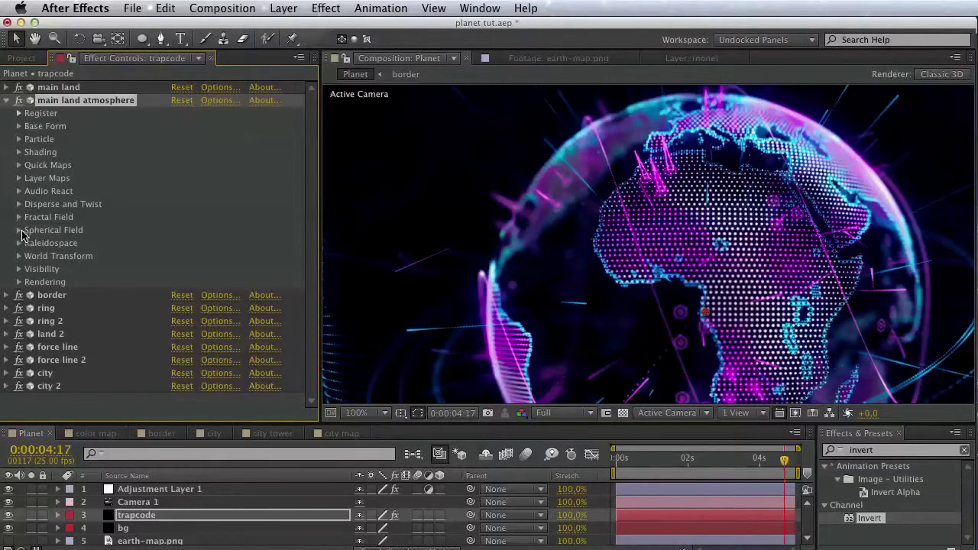
Set the Transfer Mode in the main land atmosphere effect's Rendering settings to None
{"action": "left_click", "coordinate": [19, 230]}
{"action": "left_click", "coordinate": [19, 230]}
{"action": "left_click", "coordinate": [19, 282]}
{"action": "left_click", "coordinate": [188, 309]}
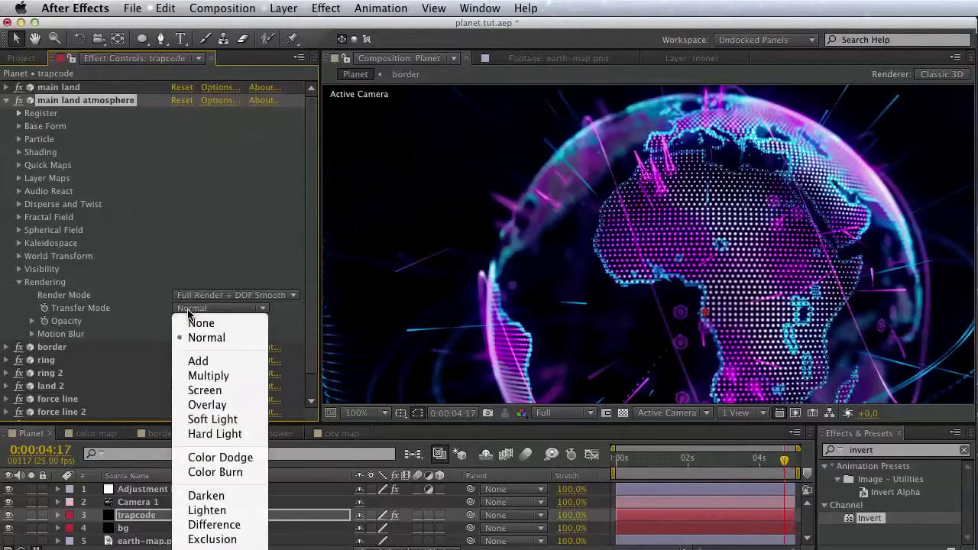
{"action": "left_click", "coordinate": [74, 309]}
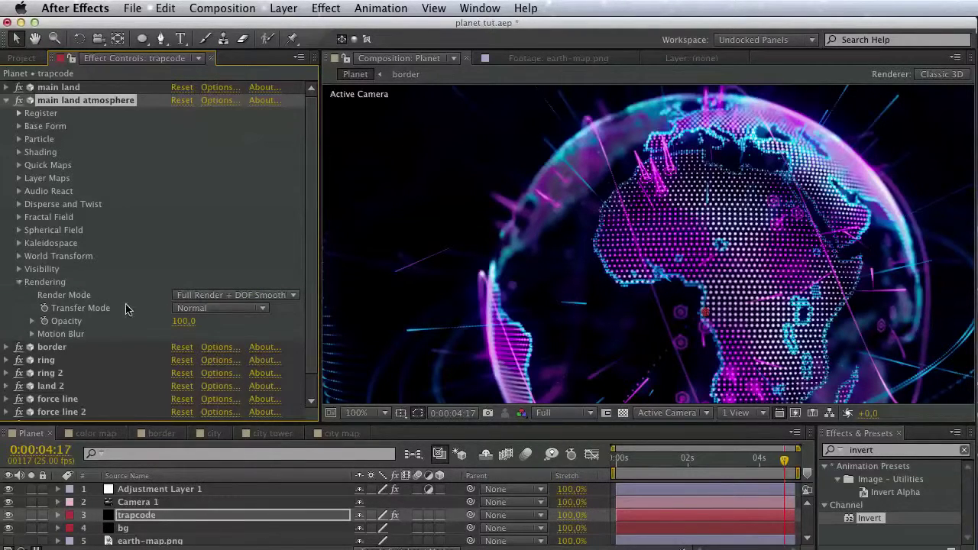
{"action": "left_click", "coordinate": [191, 309]}
{"action": "left_click", "coordinate": [190, 318]}
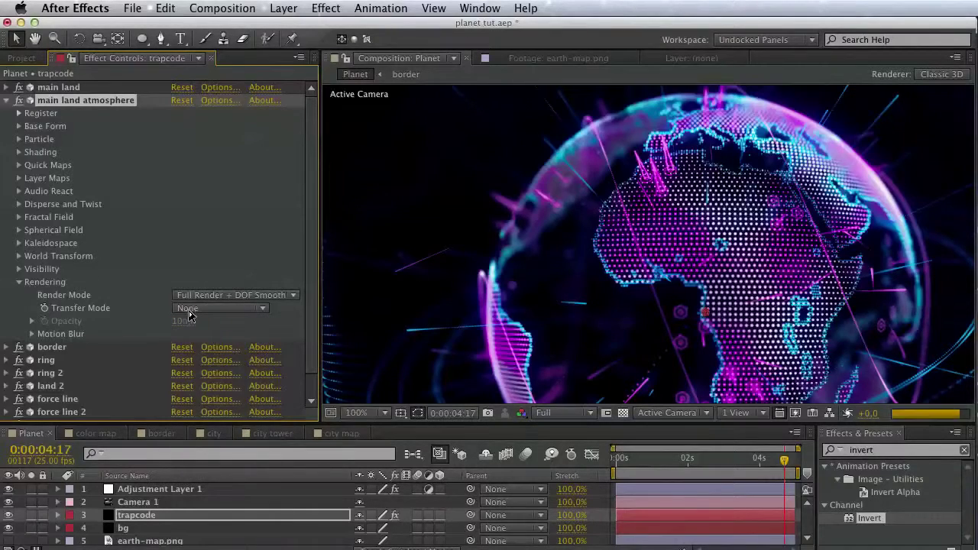
Set the Transfer Mode in the main land atmosphere effect's Rendering settings to Normal
{"action": "left_click", "coordinate": [189, 310]}
{"action": "left_click", "coordinate": [197, 335]}
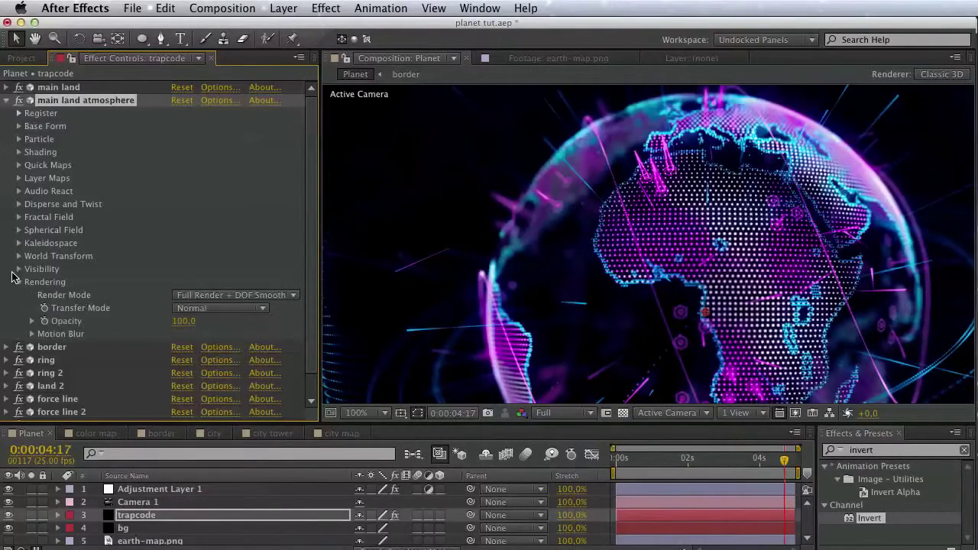
{"action": "left_click", "coordinate": [19, 282]}
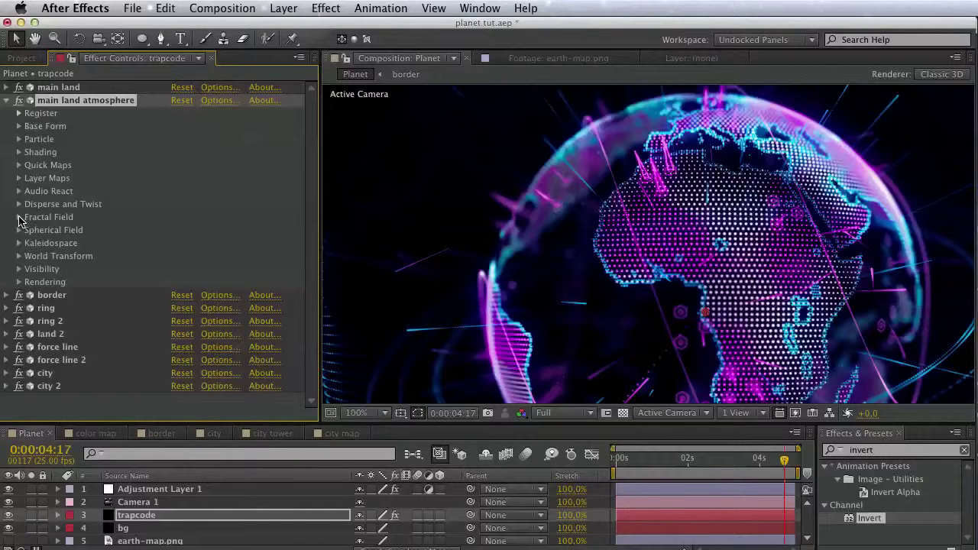
Set the Color and Alpha layer map of the main land atmosphere effect to None
{"action": "left_click", "coordinate": [19, 178]}
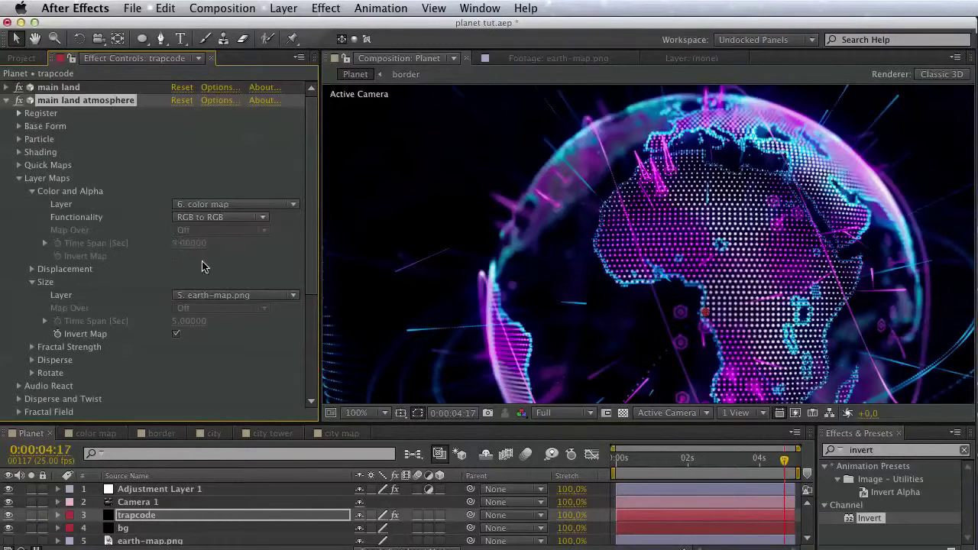
{"action": "left_click", "coordinate": [195, 205]}
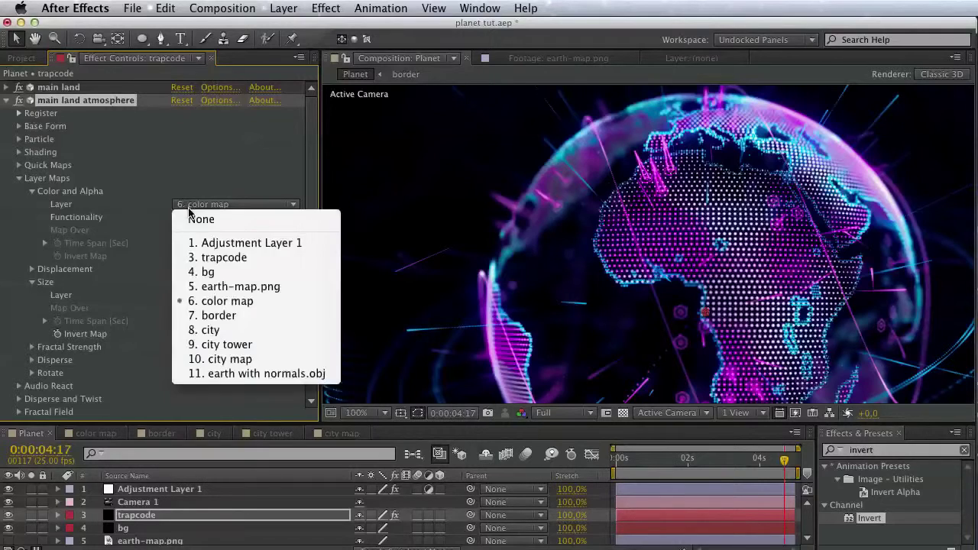
{"action": "left_click", "coordinate": [195, 216]}
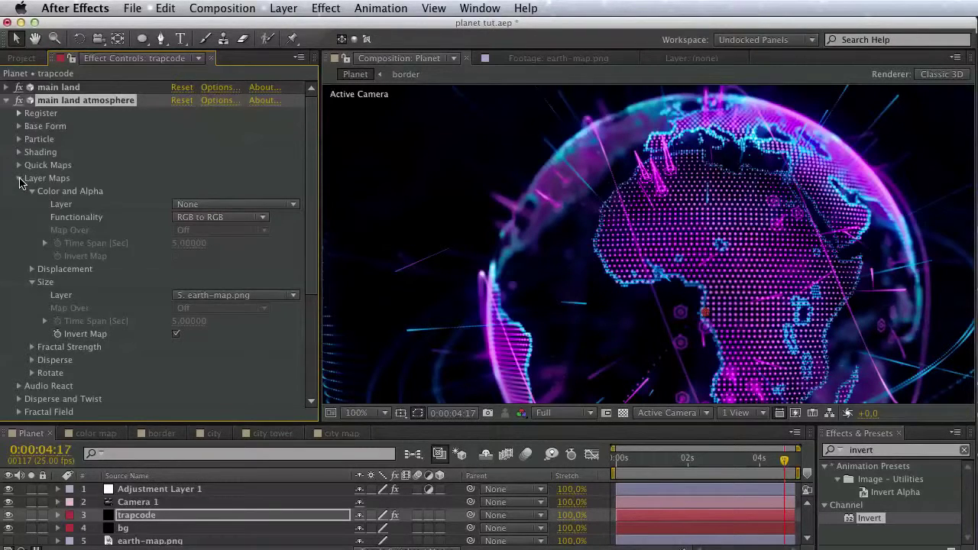
{"action": "left_click", "coordinate": [18, 178]}
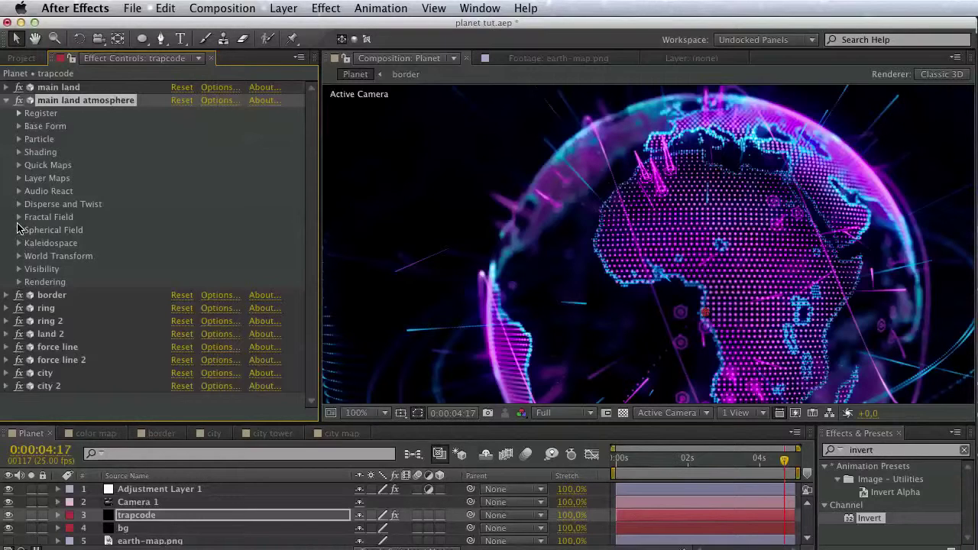
Set the Fractal Field Displace of the main land atmosphere effect to 500
{"action": "left_click", "coordinate": [18, 218]}
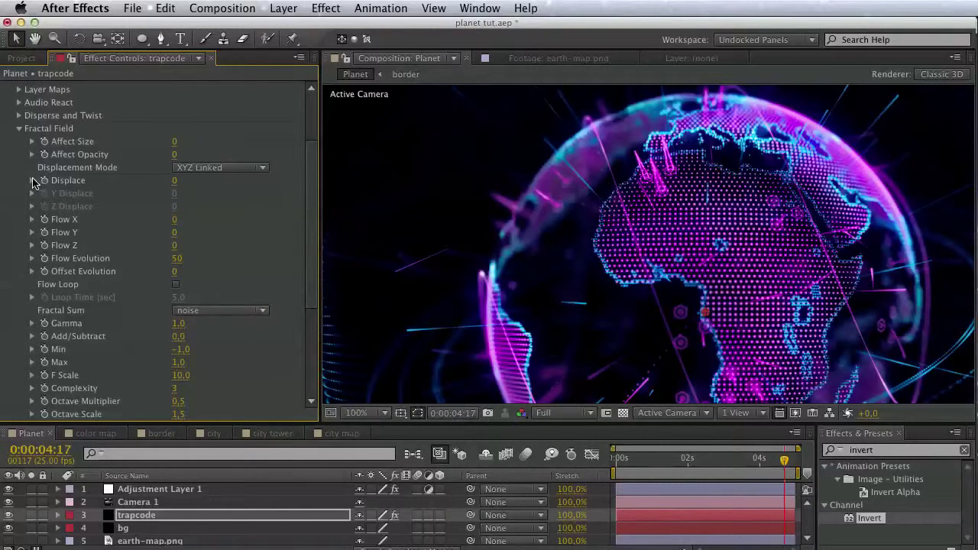
{"action": "left_click", "coordinate": [174, 183]}
{"action": "type", "text": "500"}
{"action": "key", "text": "Return"}
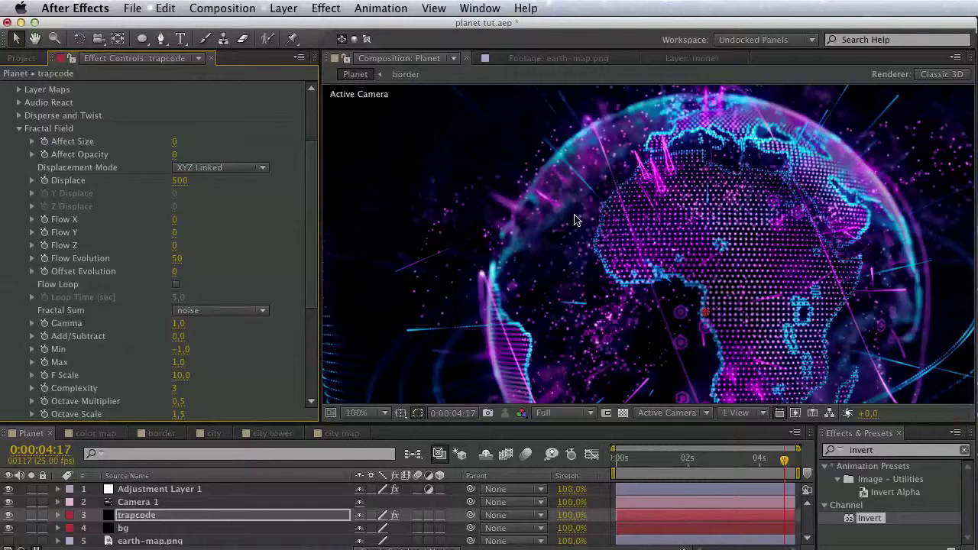
{"action": "scroll", "coordinate": [23, 132], "scroll_direction": "up", "scroll_amount": 3}
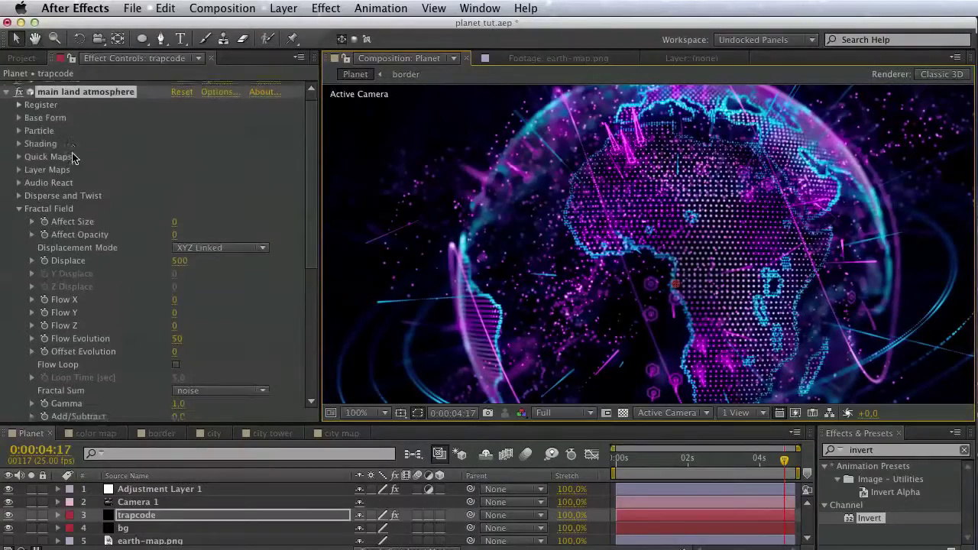
Disable the effects from border through city 2, leaving only main land and main land atmosphere enabled
{"action": "left_click", "coordinate": [6, 101]}
{"action": "left_click_drag", "start_coordinate": [18, 113], "coordinate": [15, 228]}
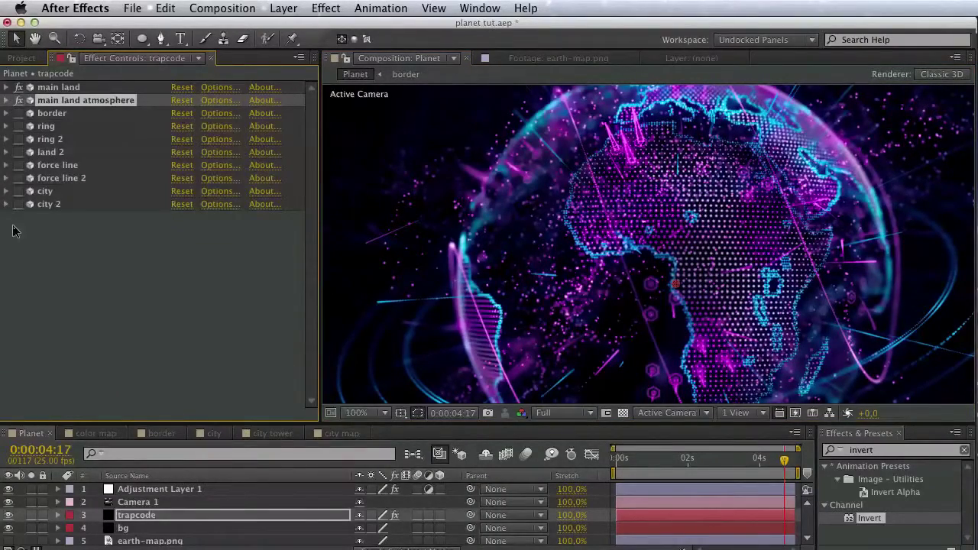
{"action": "left_click_drag", "start_coordinate": [601, 279], "coordinate": [409, 355]}
{"action": "key", "text": "v"}
{"action": "left_click", "coordinate": [6, 101]}
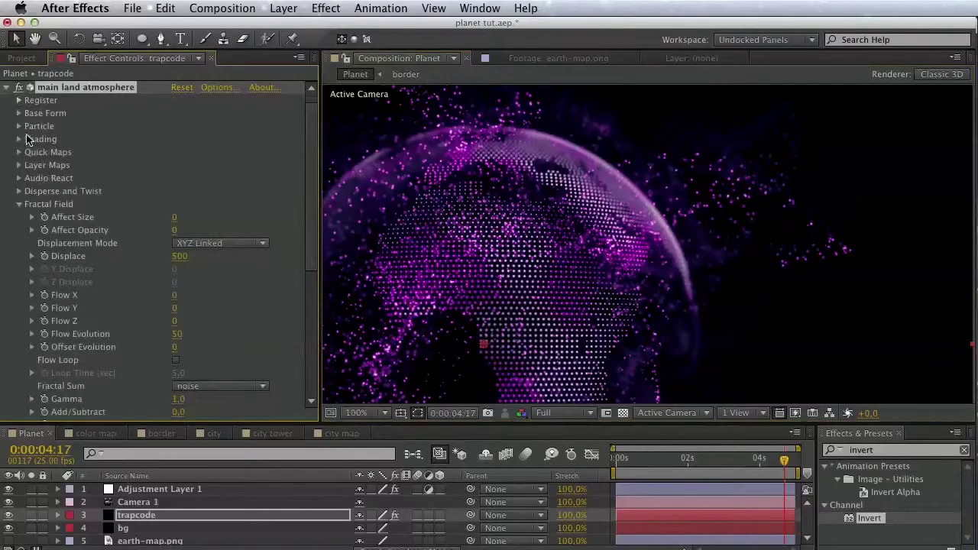
Set the Fractal Field Displacement Mode of the main land atmosphere effect to Radial
{"action": "left_click", "coordinate": [238, 247]}
{"action": "left_click", "coordinate": [237, 288]}
{"action": "key", "text": "h"}
{"action": "left_click_drag", "start_coordinate": [545, 310], "coordinate": [793, 173]}
{"action": "key", "text": "v"}
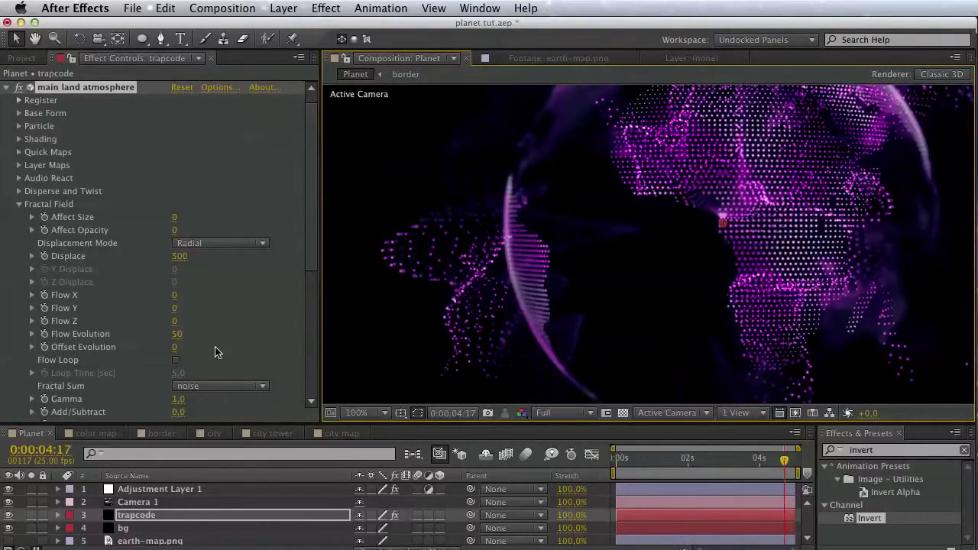
Set the Fractal Field Min to 0 and Displace to 600 for the main land atmosphere effect
{"action": "scroll", "coordinate": [257, 301], "scroll_direction": "down", "scroll_amount": 5}
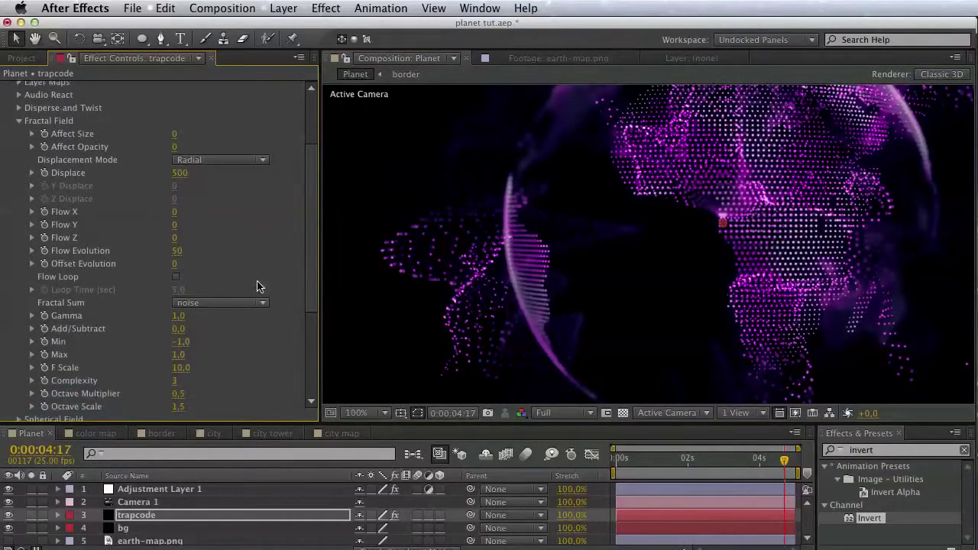
{"action": "left_click", "coordinate": [182, 342]}
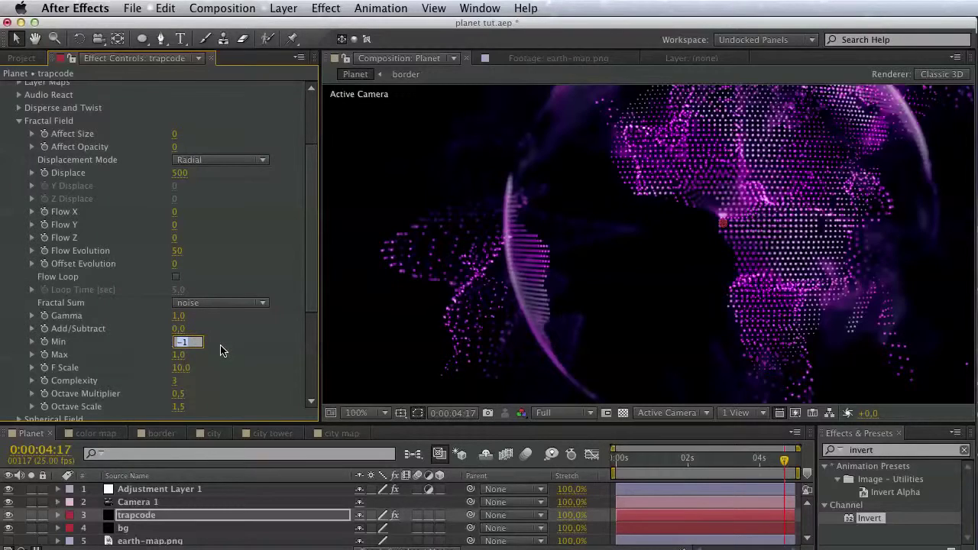
{"action": "key", "text": "Return"}
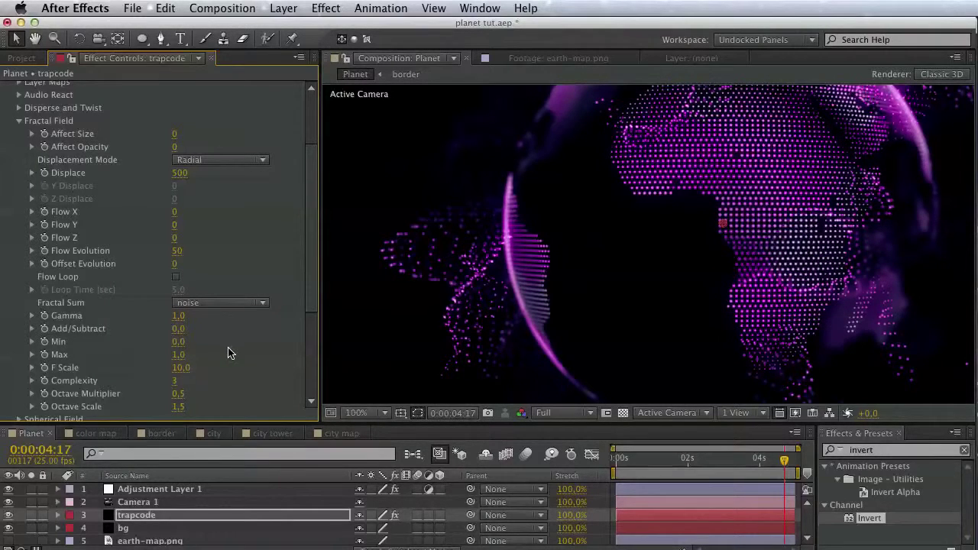
{"action": "scroll", "coordinate": [222, 262], "scroll_direction": "up", "scroll_amount": 6}
{"action": "left_click", "coordinate": [184, 269]}
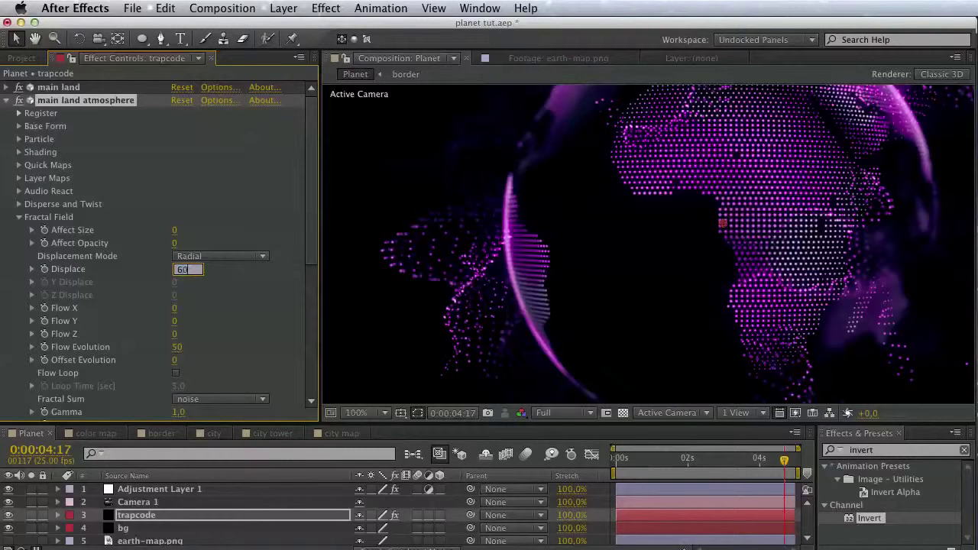
{"action": "key", "text": "Return"}
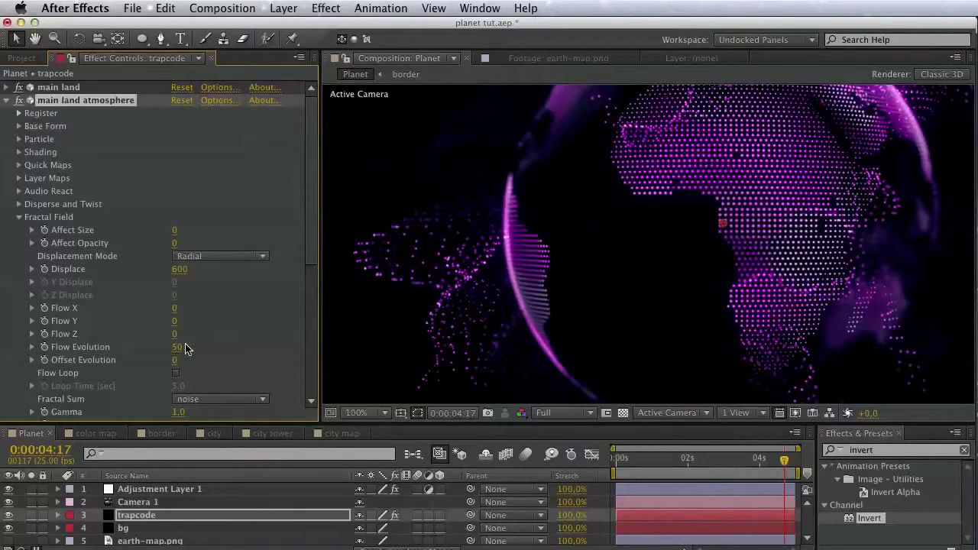
Increase the Fractal Field F Scale of the main land atmosphere effect to 56.8
{"action": "scroll", "coordinate": [216, 370], "scroll_direction": "down", "scroll_amount": 5}
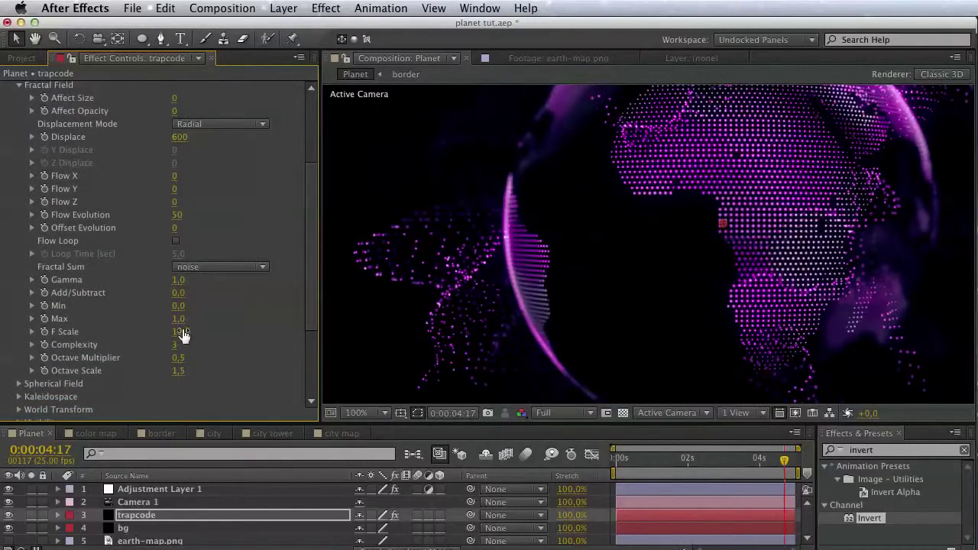
{"action": "left_click", "coordinate": [32, 332]}
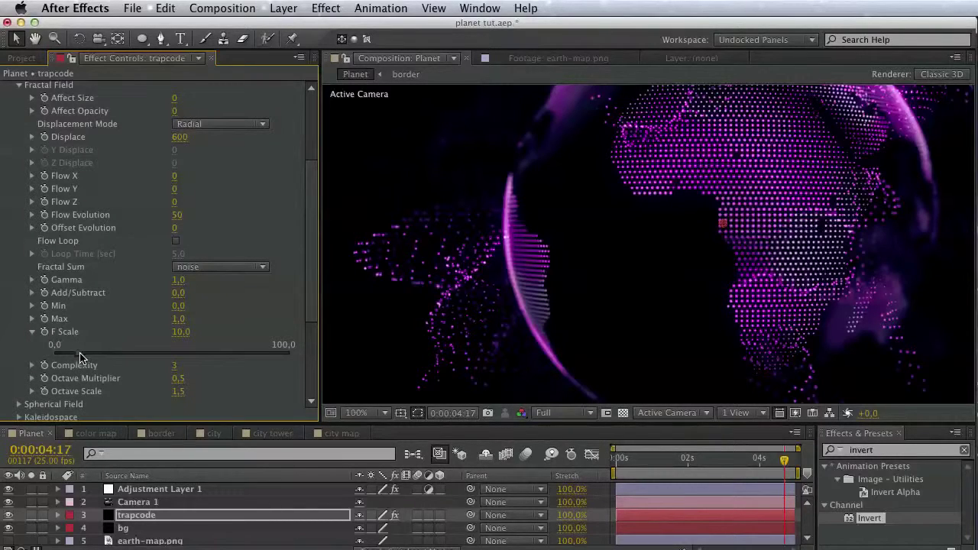
{"action": "left_click_drag", "start_coordinate": [92, 357], "coordinate": [191, 359]}
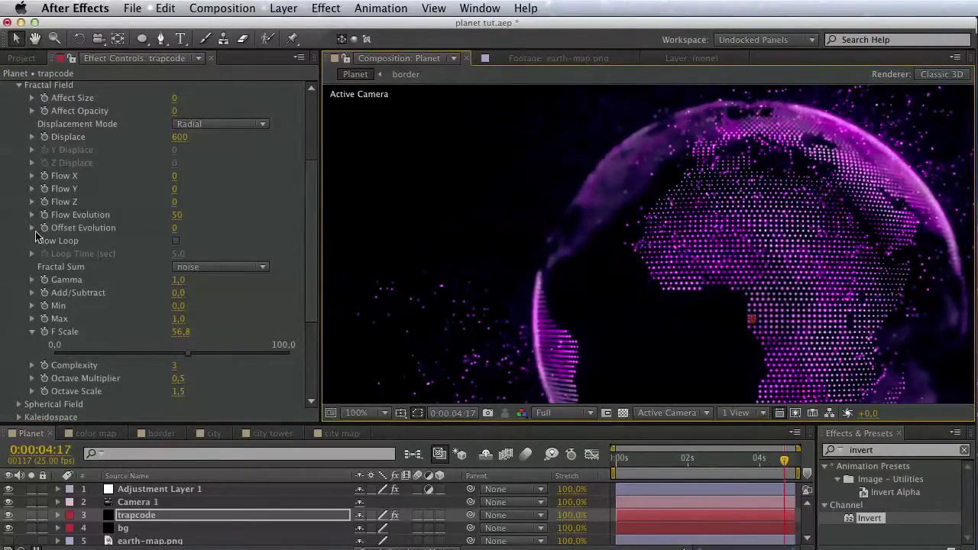
{"action": "scroll", "coordinate": [30, 222], "scroll_direction": "up", "scroll_amount": 5}
{"action": "left_click", "coordinate": [19, 199]}
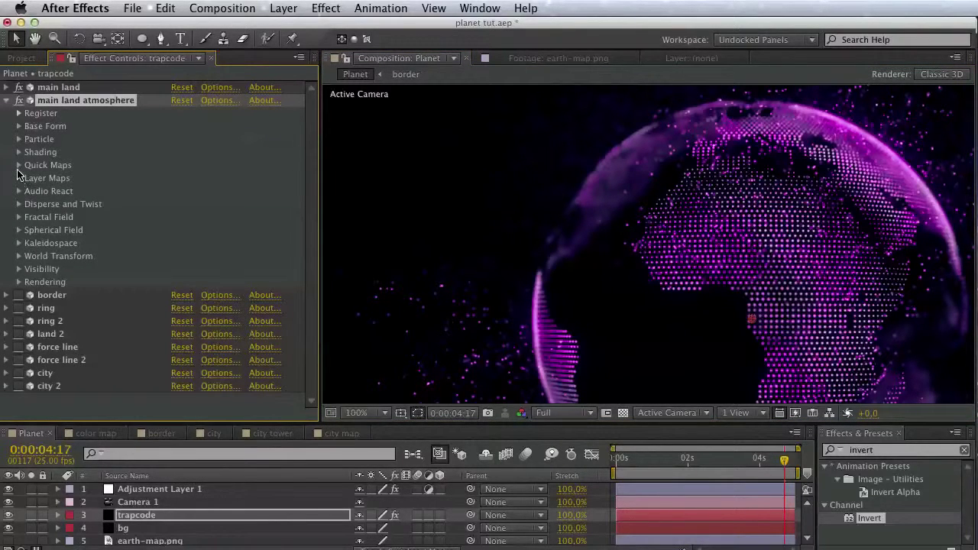
Set the Sphere Feather of the main land atmosphere particles to 0 and reduce their Size
{"action": "left_click", "coordinate": [19, 139]}
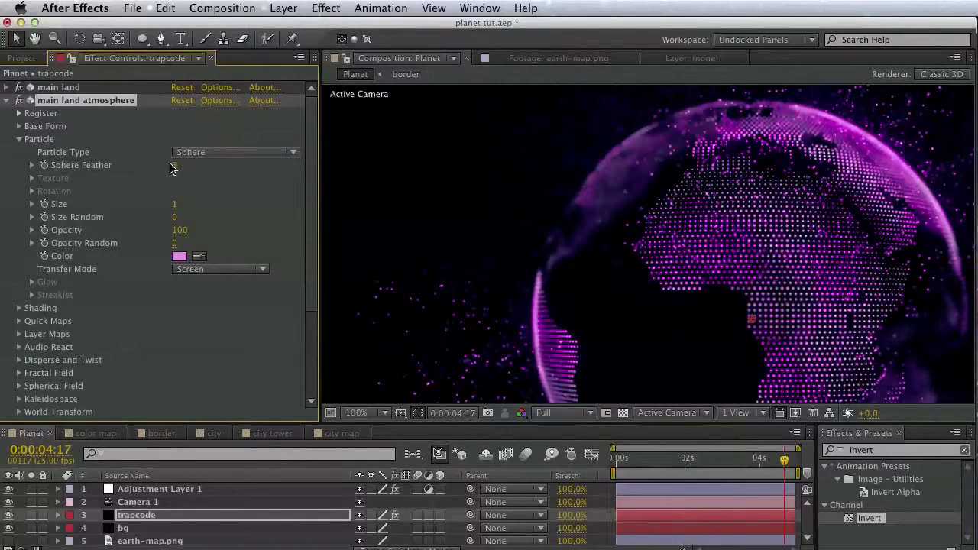
{"action": "left_click", "coordinate": [174, 166]}
{"action": "type", "text": "0"}
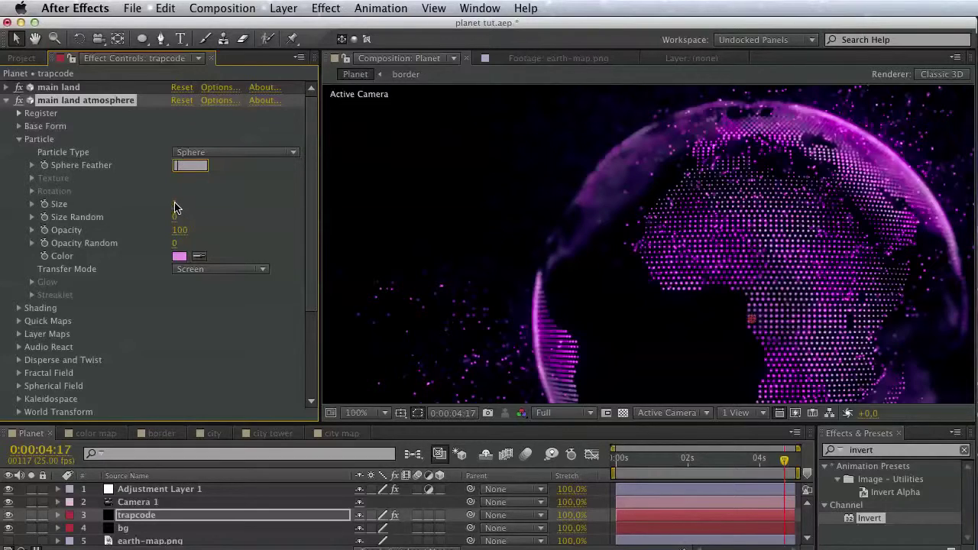
{"action": "type", "text": "0"}
{"action": "key", "text": "Return"}
{"action": "left_click", "coordinate": [175, 226]}
{"action": "type", "text": "0"}
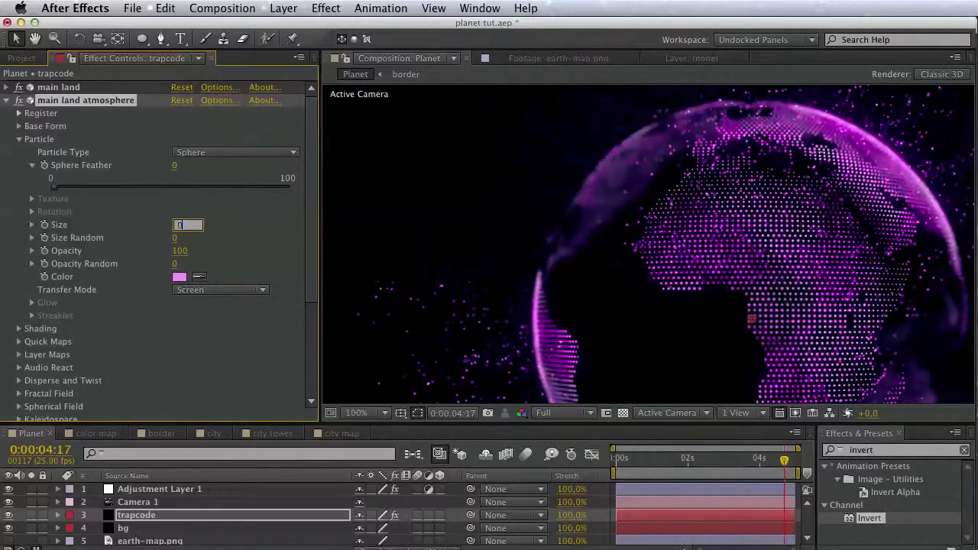
{"action": "left_click", "coordinate": [226, 235]}
{"action": "key", "text": "space"}
{"action": "left_click_drag", "start_coordinate": [533, 285], "coordinate": [521, 210]}
{"action": "left_click_drag", "start_coordinate": [616, 153], "coordinate": [457, 312]}
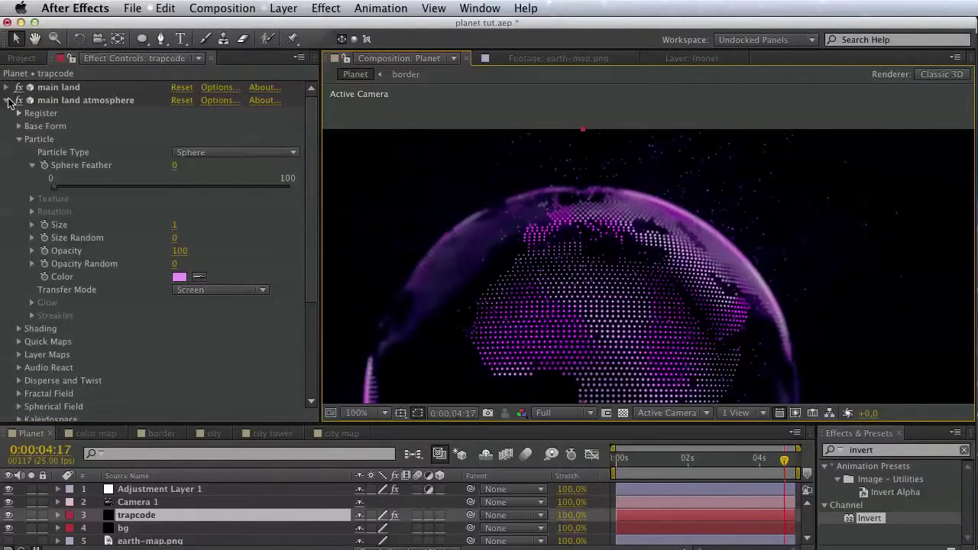
Duplicate the main land atmosphere effect and move the copy directly below land 2
{"action": "left_click", "coordinate": [7, 100]}
{"action": "left_click", "coordinate": [31, 100]}
{"action": "left_click", "coordinate": [167, 8]}
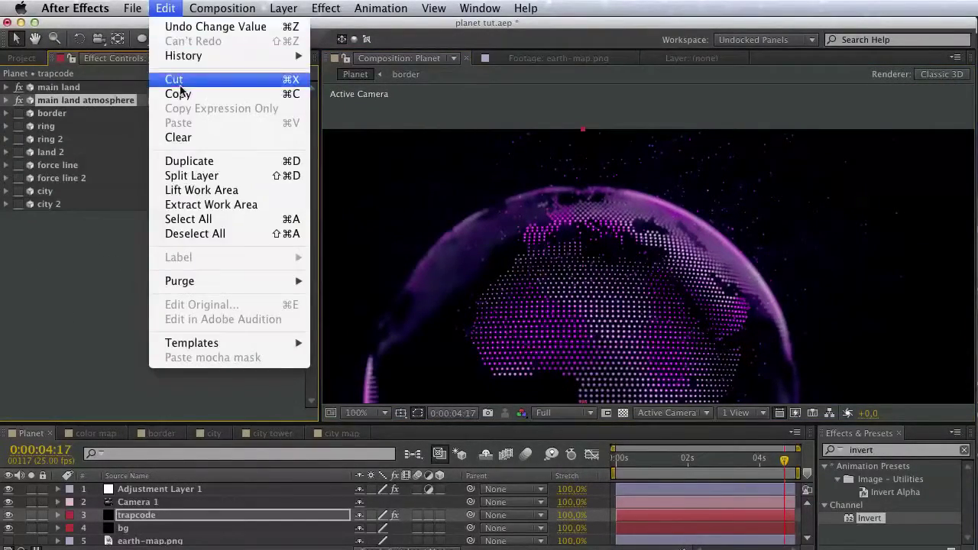
{"action": "left_click", "coordinate": [198, 164]}
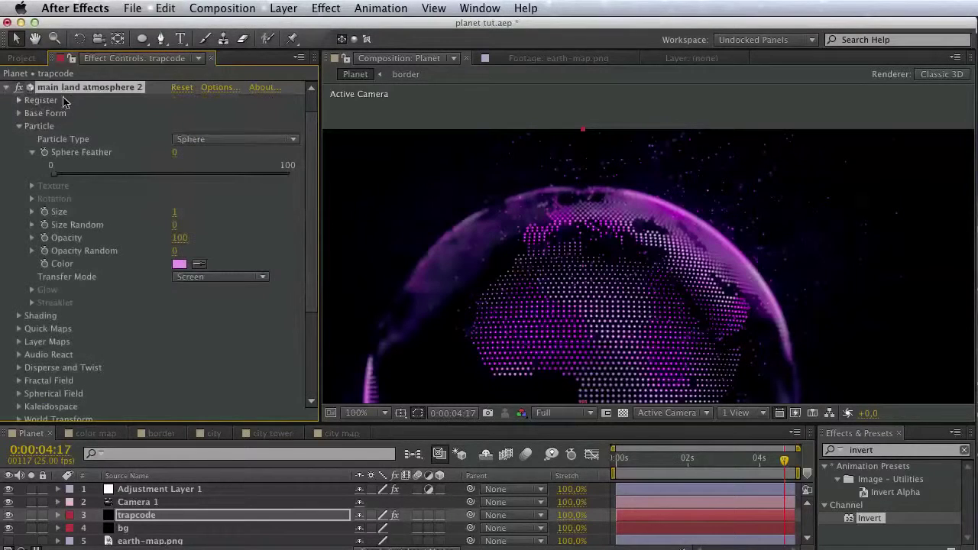
{"action": "left_click", "coordinate": [6, 87]}
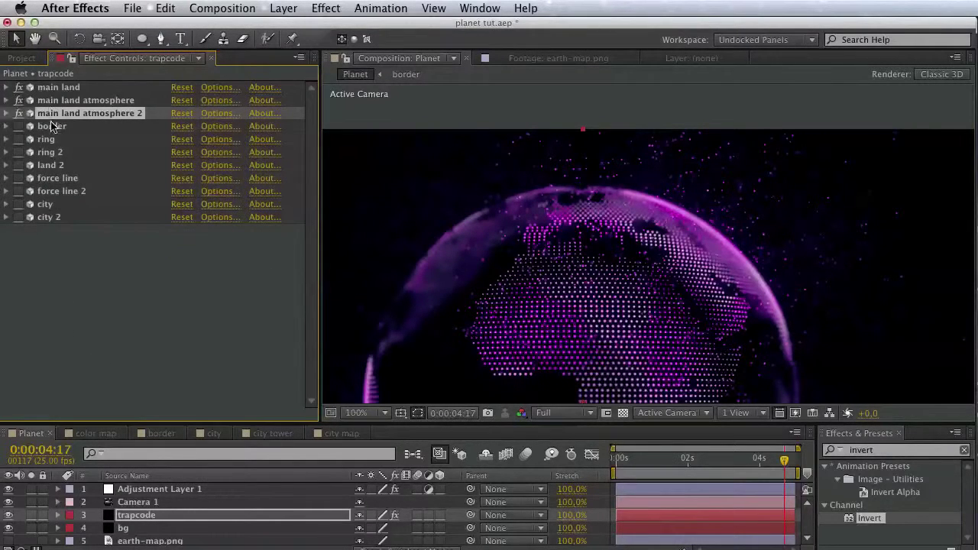
{"action": "left_click_drag", "start_coordinate": [52, 126], "coordinate": [79, 175]}
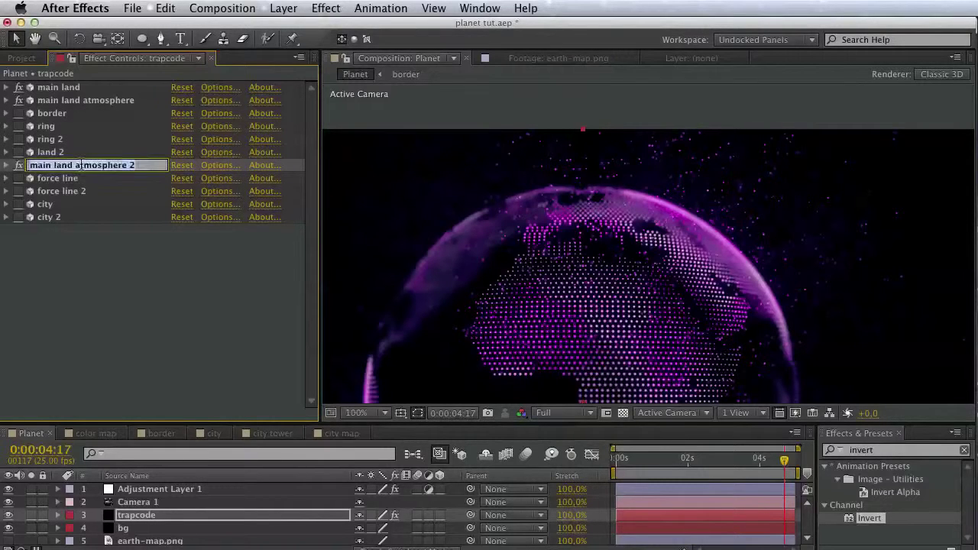
Rename the duplicated atmosphere effect as main land 2 atmosphere 2 and enable the land 2 effect
{"action": "key", "text": "Return"}
{"action": "type", "text": "2"}
{"action": "key", "text": "Return"}
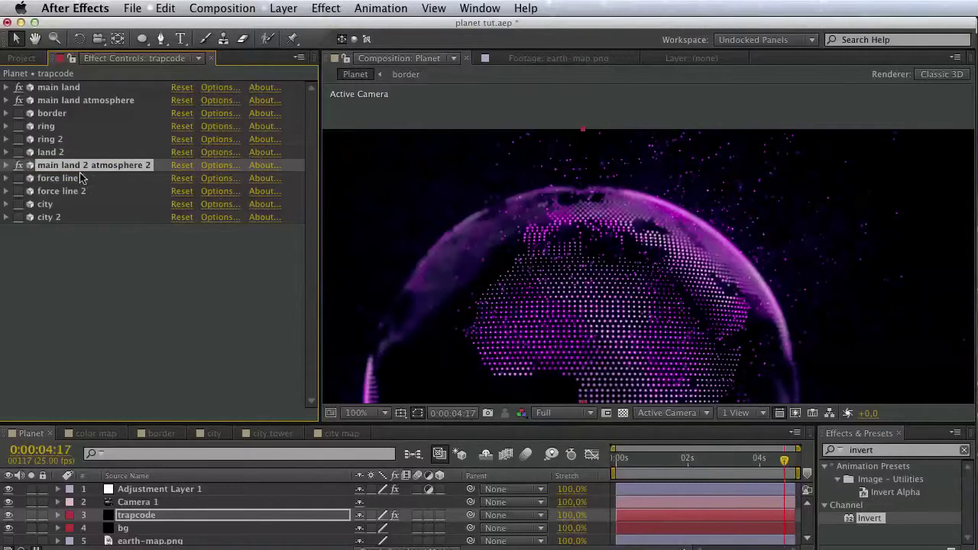
{"action": "left_click", "coordinate": [18, 154]}
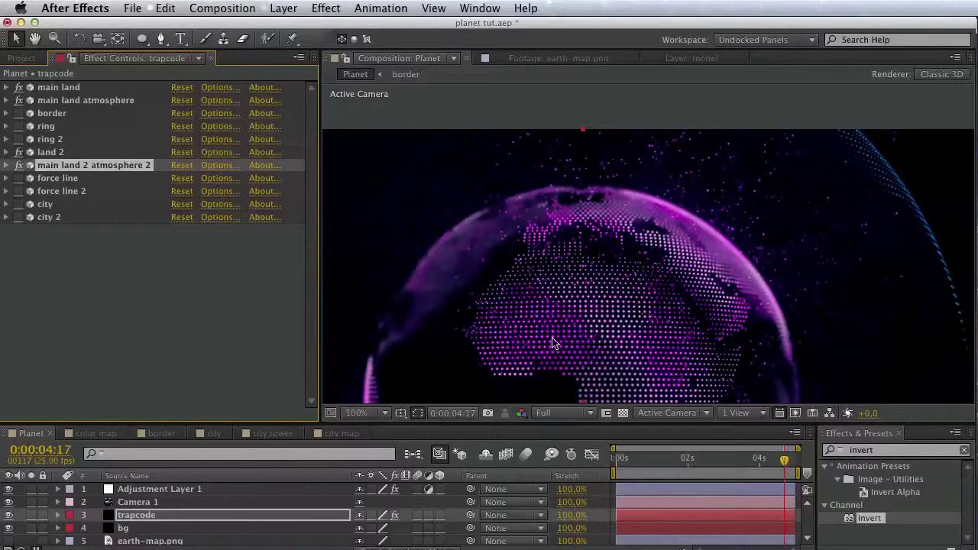
Change the particle Color of the main land 2 atmosphere 2 effect to the saved light blue swatch
{"action": "left_click", "coordinate": [6, 166]}
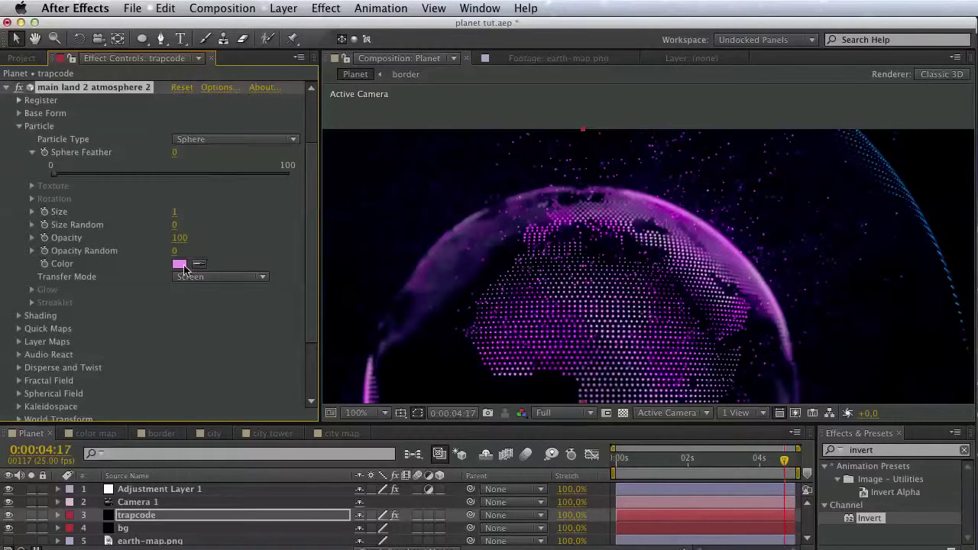
{"action": "left_click", "coordinate": [179, 265]}
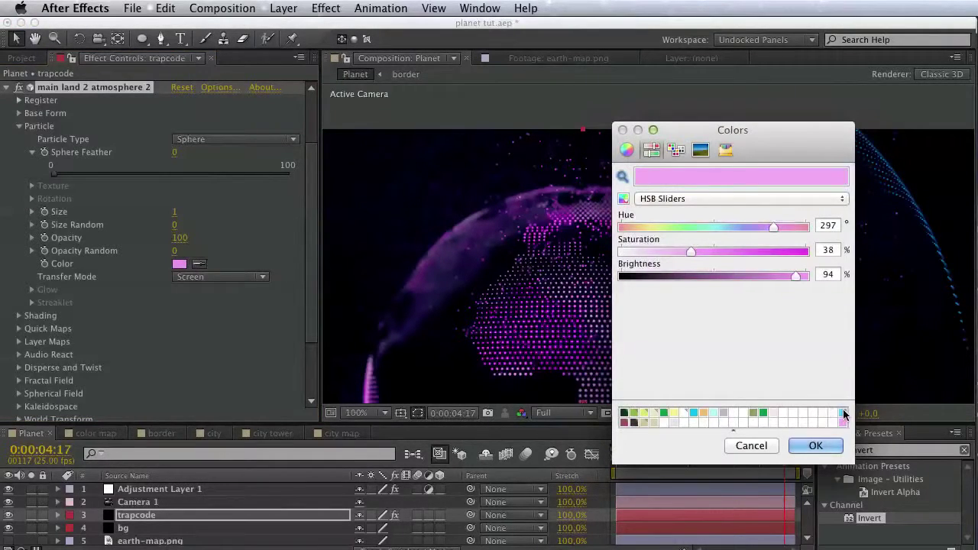
{"action": "left_click", "coordinate": [843, 413]}
{"action": "left_click", "coordinate": [837, 452]}
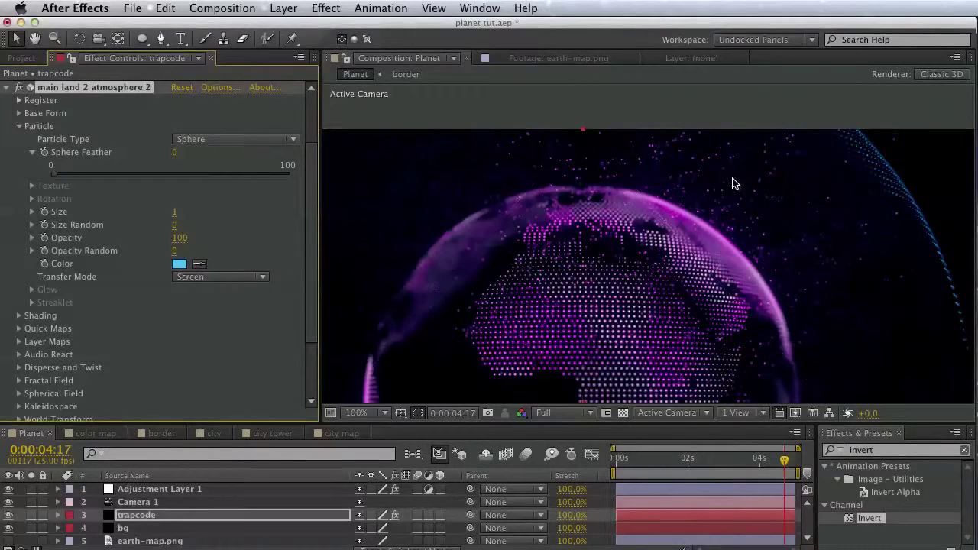
{"action": "key", "text": "space"}
{"action": "left_click_drag", "start_coordinate": [528, 314], "coordinate": [609, 244]}
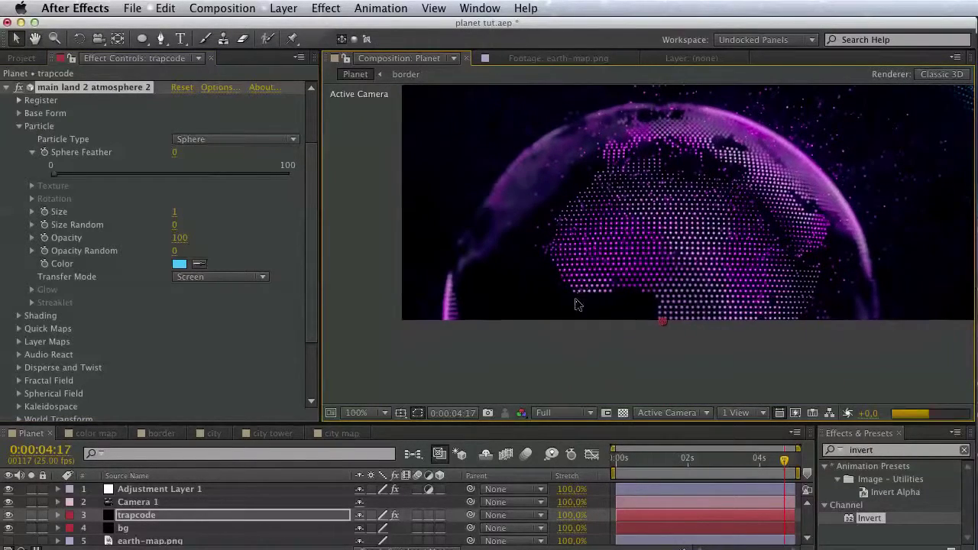
Set the Base Form Size X, Size Y and Size Z of the main land 2 atmosphere 2 effect to 1100
{"action": "left_click_drag", "start_coordinate": [568, 308], "coordinate": [718, 144]}
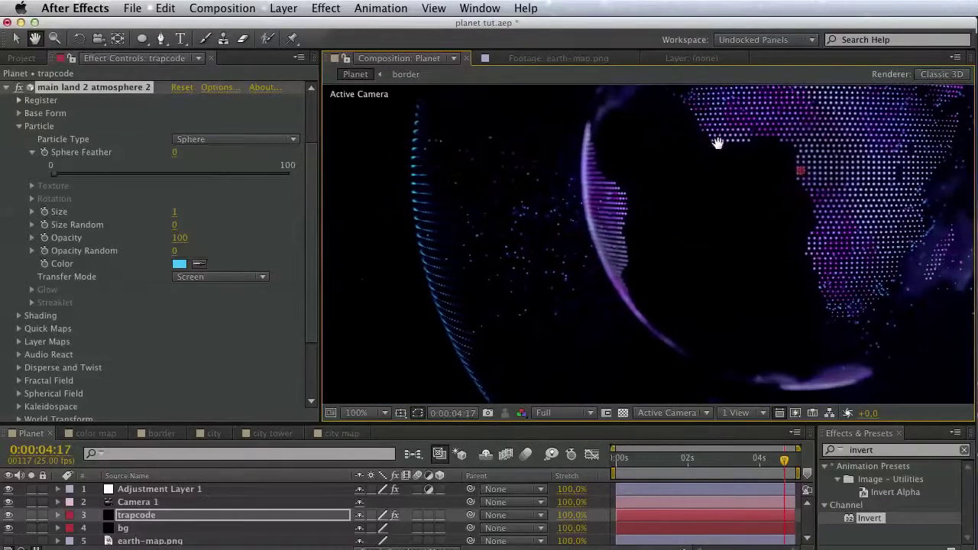
{"action": "key", "text": "v"}
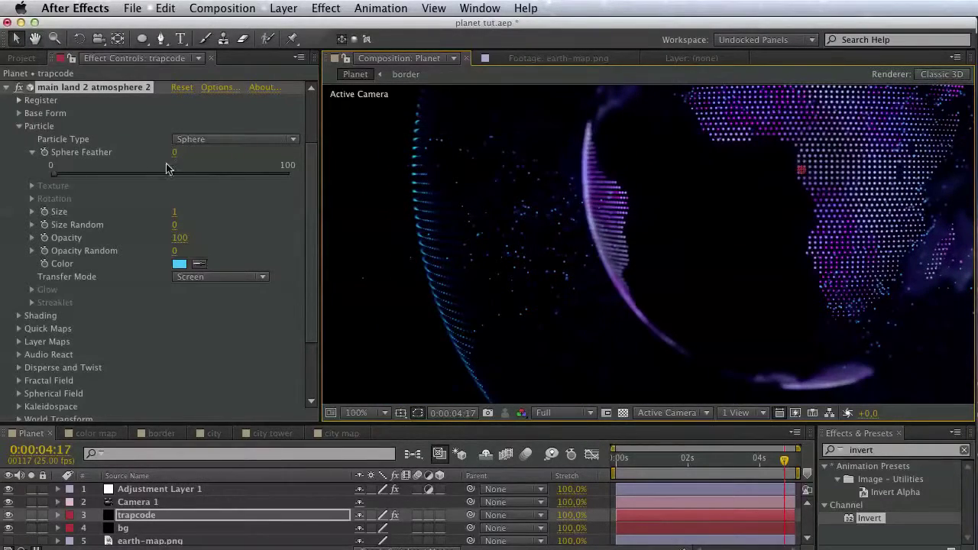
{"action": "left_click", "coordinate": [20, 127]}
{"action": "left_click", "coordinate": [19, 191]}
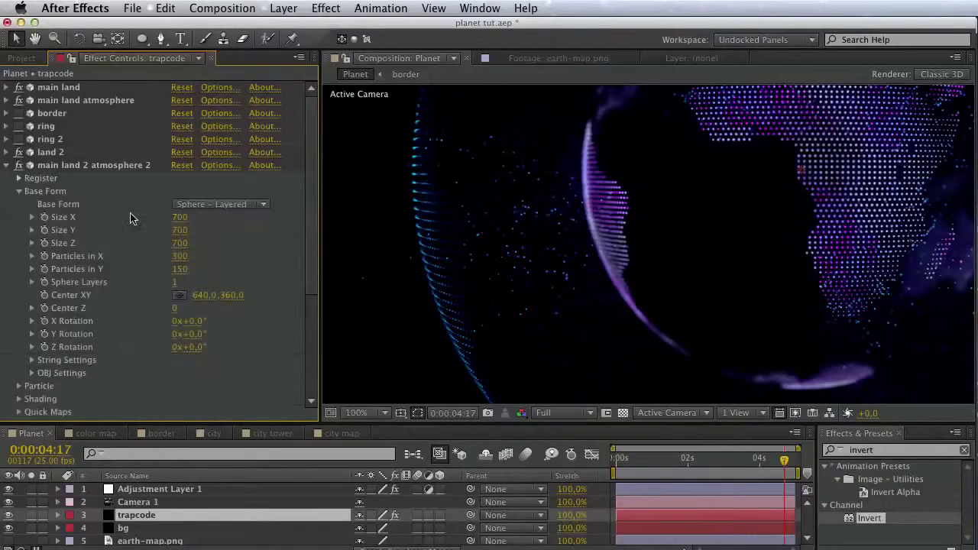
{"action": "left_click", "coordinate": [183, 218]}
{"action": "type", "text": "1100"}
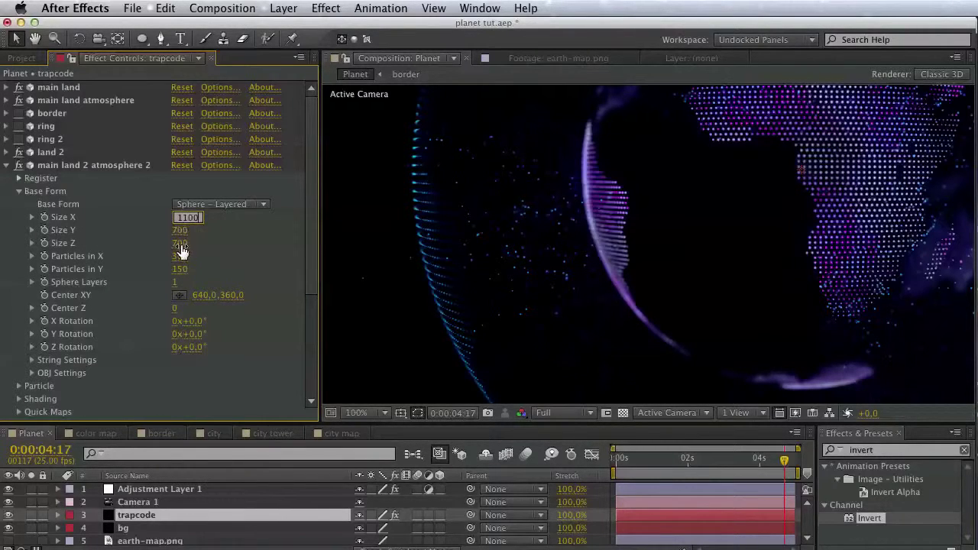
{"action": "key", "text": "Tab"}
{"action": "type", "text": "1100"}
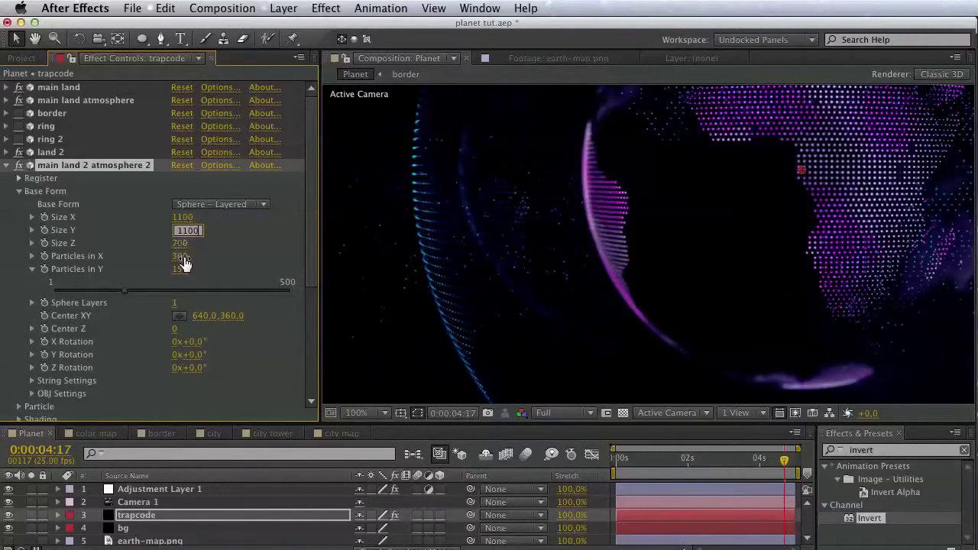
{"action": "key", "text": "Tab"}
{"action": "type", "text": "1"}
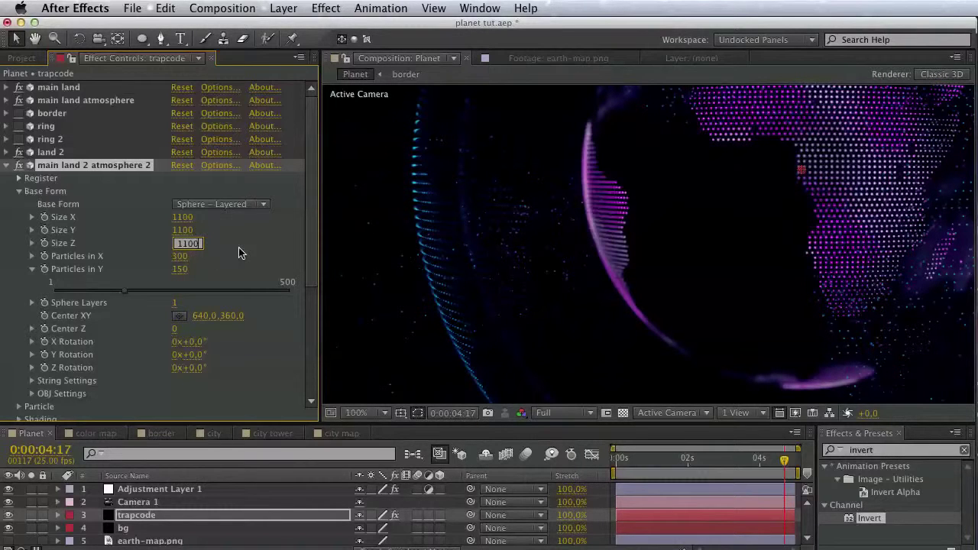
{"action": "type", "text": "100"}
{"action": "left_click", "coordinate": [238, 255]}
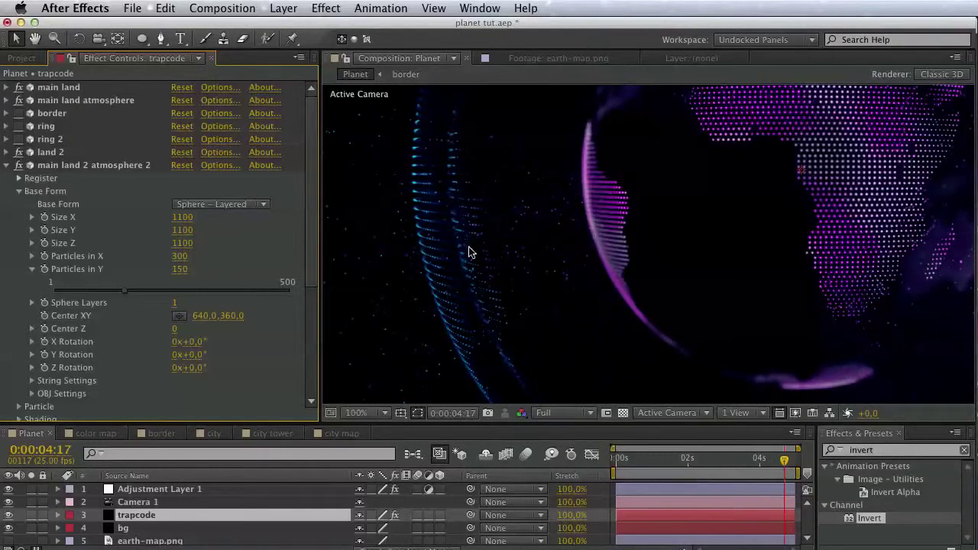
Set the Fractal Field Min of the main land 2 atmosphere 2 effect to -0.3
{"action": "left_click_drag", "start_coordinate": [469, 252], "coordinate": [491, 283]}
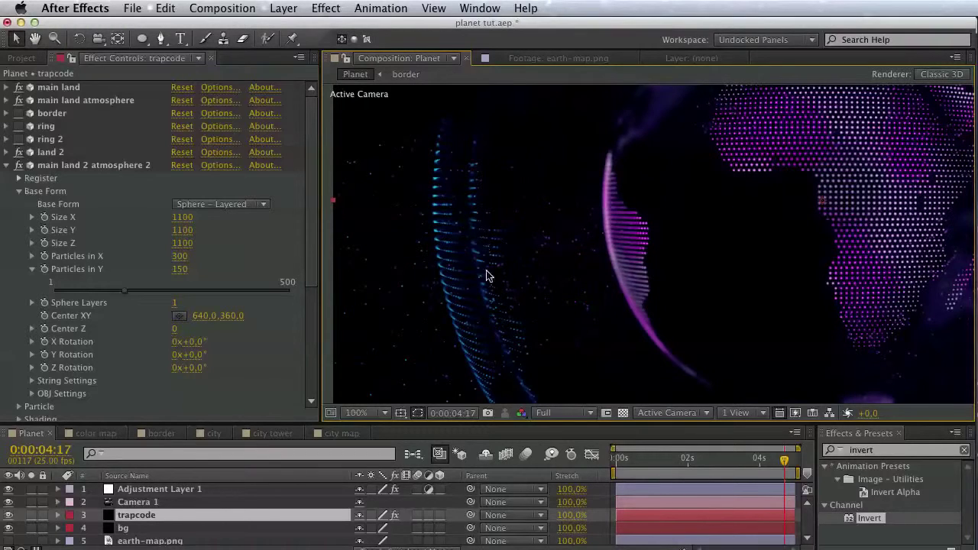
{"action": "scroll", "coordinate": [206, 394], "scroll_direction": "down", "scroll_amount": 5}
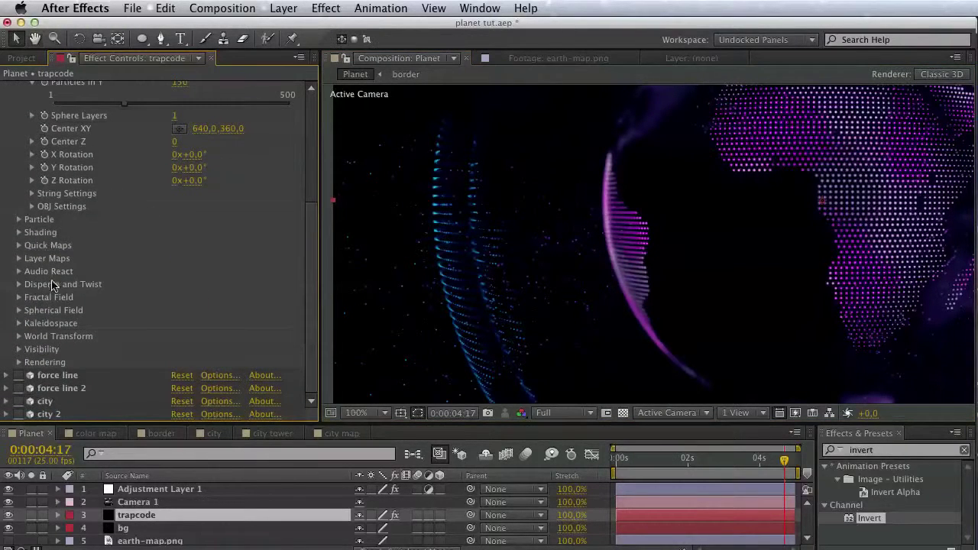
{"action": "left_click", "coordinate": [18, 297]}
{"action": "scroll", "coordinate": [19, 305], "scroll_direction": "down", "scroll_amount": 4}
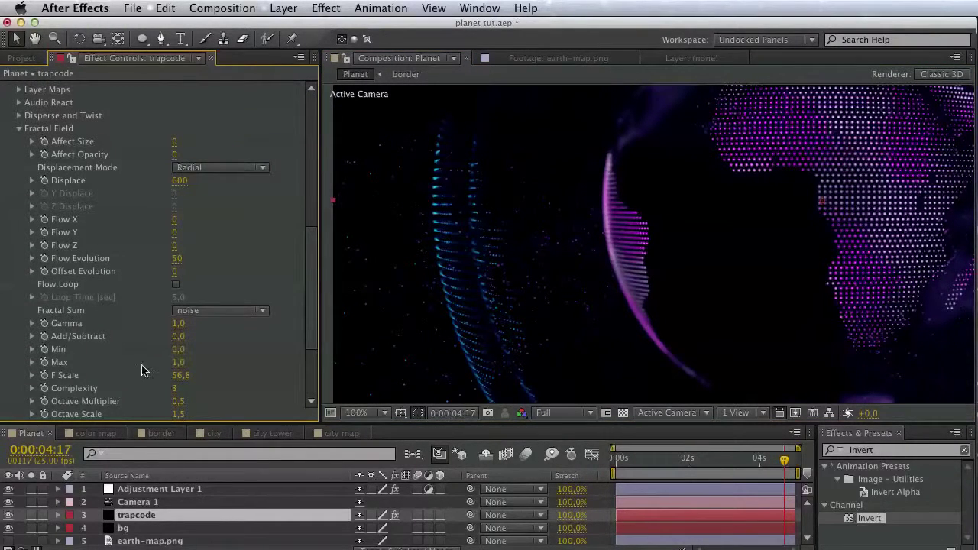
{"action": "left_click", "coordinate": [177, 349]}
{"action": "key", "text": "Return"}
Set the Base Form Size X, Size Y and Size Z of the main land 2 atmosphere 2 effect to 1300
{"action": "scroll", "coordinate": [222, 336], "scroll_direction": "up", "scroll_amount": 8}
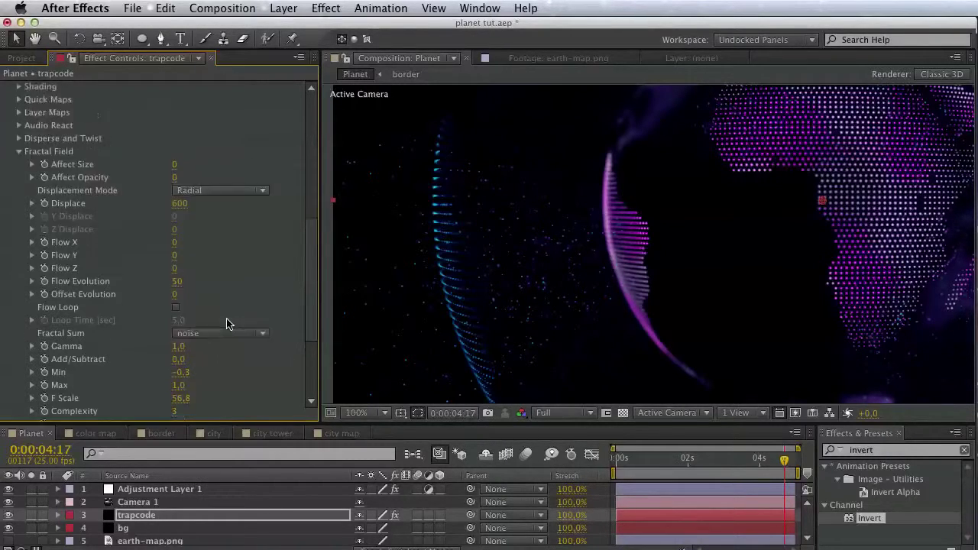
{"action": "left_click", "coordinate": [184, 148]}
{"action": "type", "text": "1"}
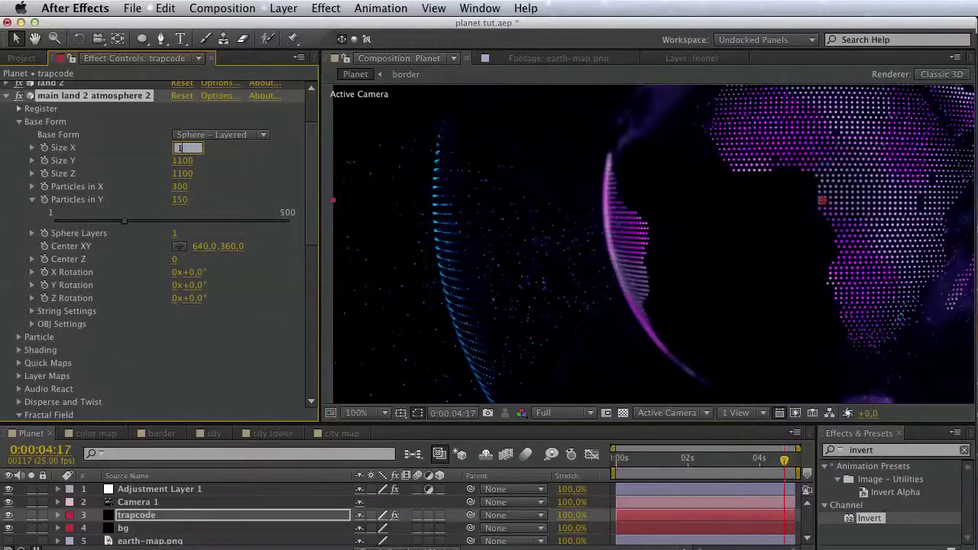
{"action": "type", "text": "300"}
{"action": "key", "text": "Tab"}
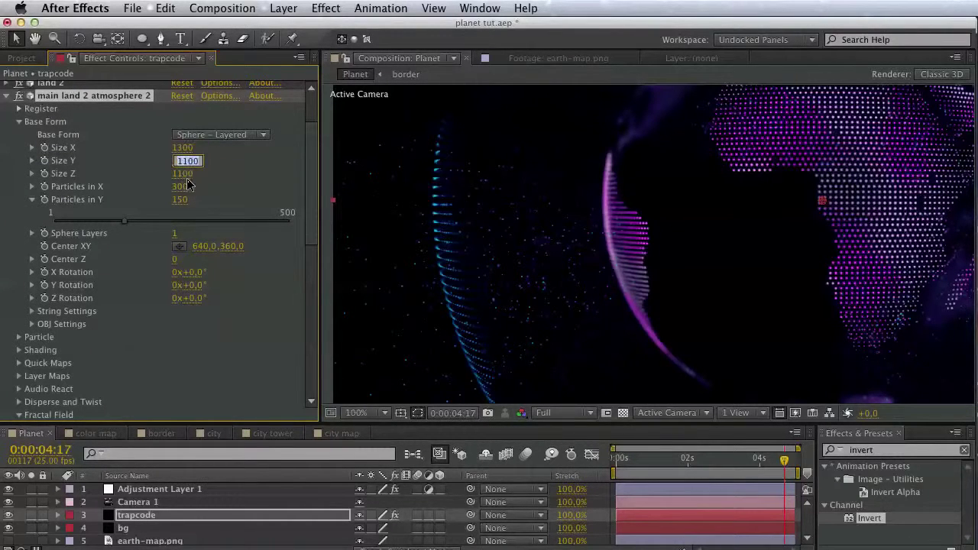
{"action": "type", "text": "1300"}
{"action": "key", "text": "Tab"}
{"action": "type", "text": "1300"}
{"action": "left_click", "coordinate": [232, 189]}
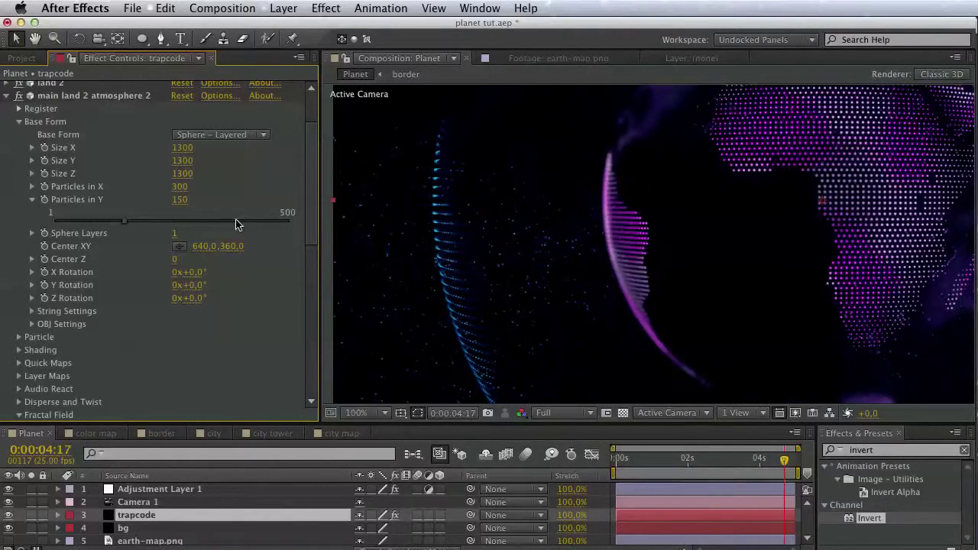
Collapse the main land 2 atmosphere 2 effect, enable all the disabled effects from border to city 2, and save the project
{"action": "scroll", "coordinate": [306, 214], "scroll_direction": "up", "scroll_amount": 3}
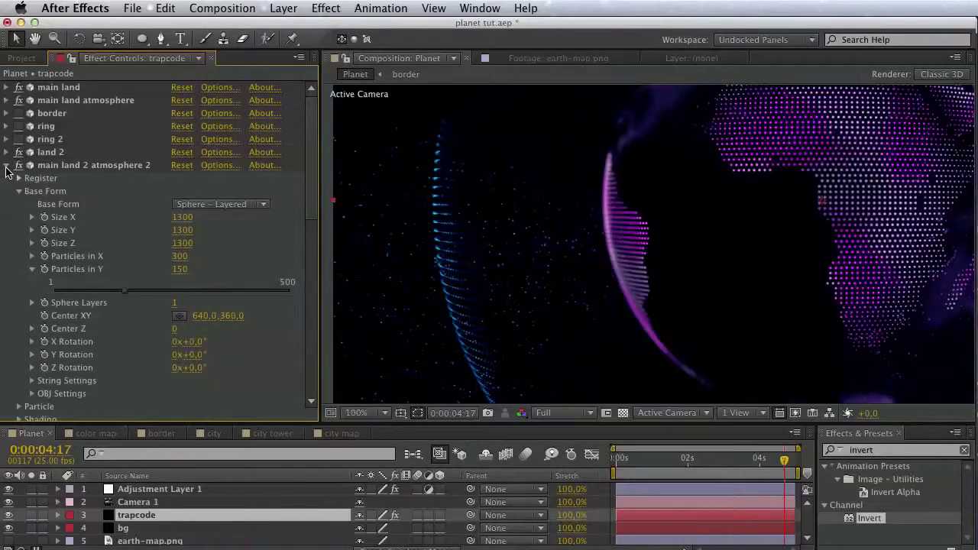
{"action": "left_click", "coordinate": [7, 165]}
{"action": "left_click_drag", "start_coordinate": [19, 127], "coordinate": [20, 223]}
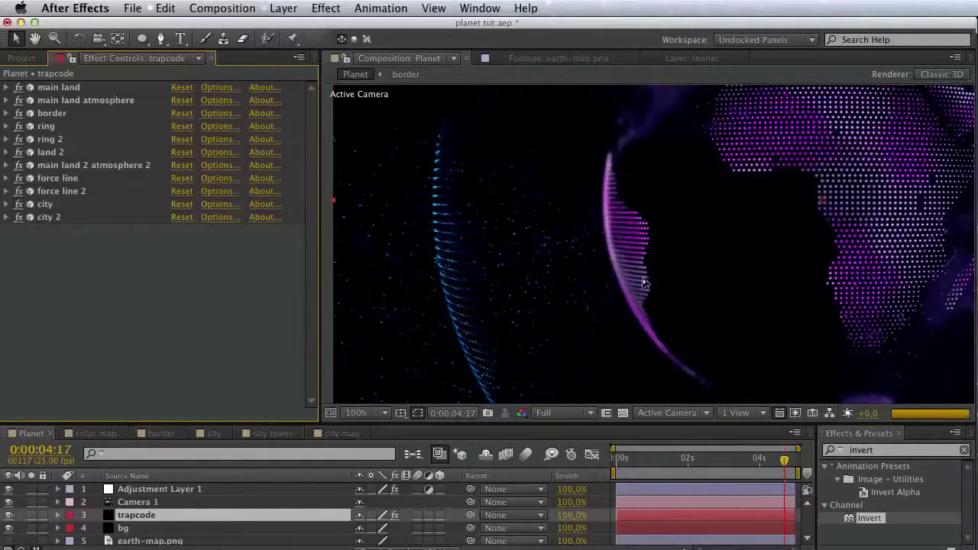
{"action": "key", "text": "h"}
{"action": "left_click_drag", "start_coordinate": [573, 360], "coordinate": [567, 364]}
{"action": "key", "text": "space"}
{"action": "left_click_drag", "start_coordinate": [714, 251], "coordinate": [655, 324]}
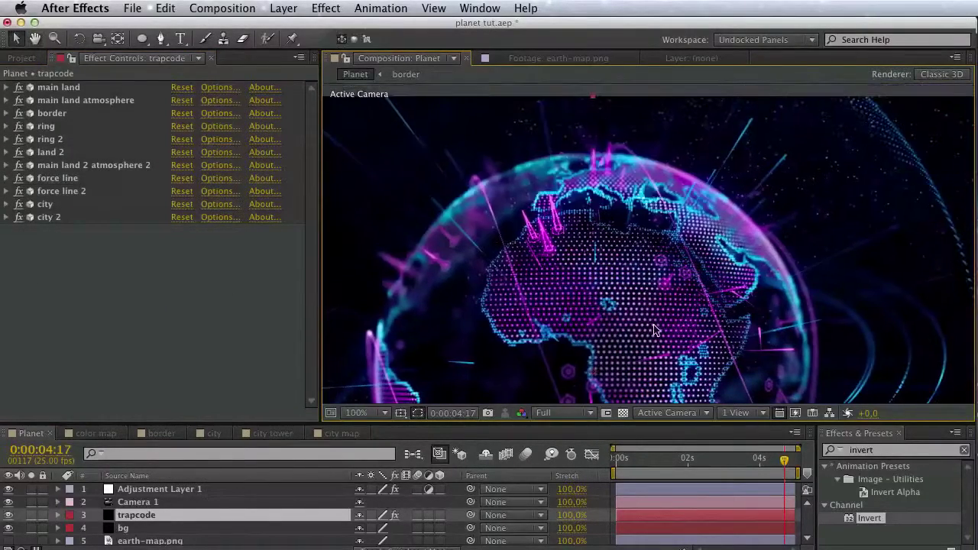
{"action": "key", "text": "super+s"}
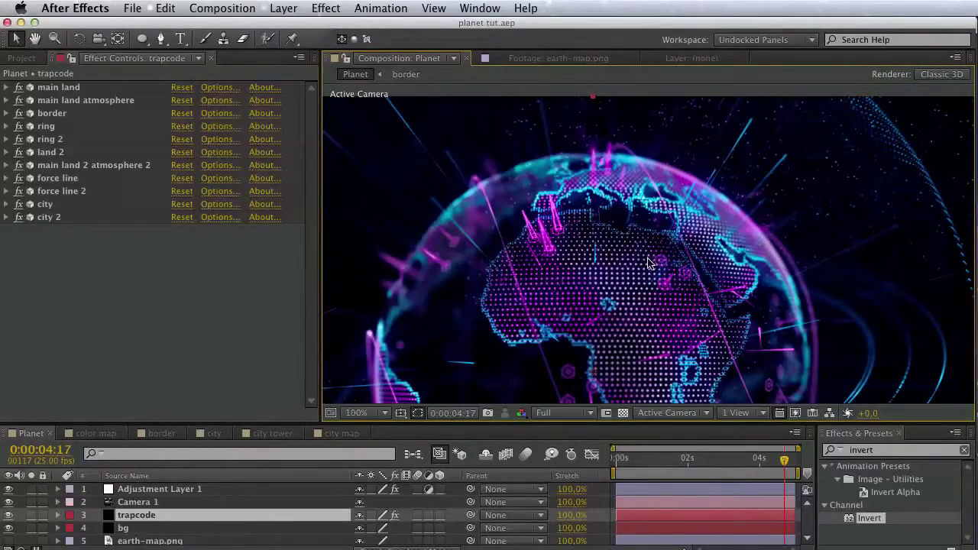
Examine the different areas of the planet composition with all of its effects enabled
{"action": "key", "text": "space"}
{"action": "left_click_drag", "start_coordinate": [645, 260], "coordinate": [561, 145]}
{"action": "key", "text": "space"}
{"action": "left_click_drag", "start_coordinate": [661, 364], "coordinate": [775, 244]}
{"action": "key", "text": "space"}
{"action": "left_click_drag", "start_coordinate": [587, 229], "coordinate": [761, 372]}
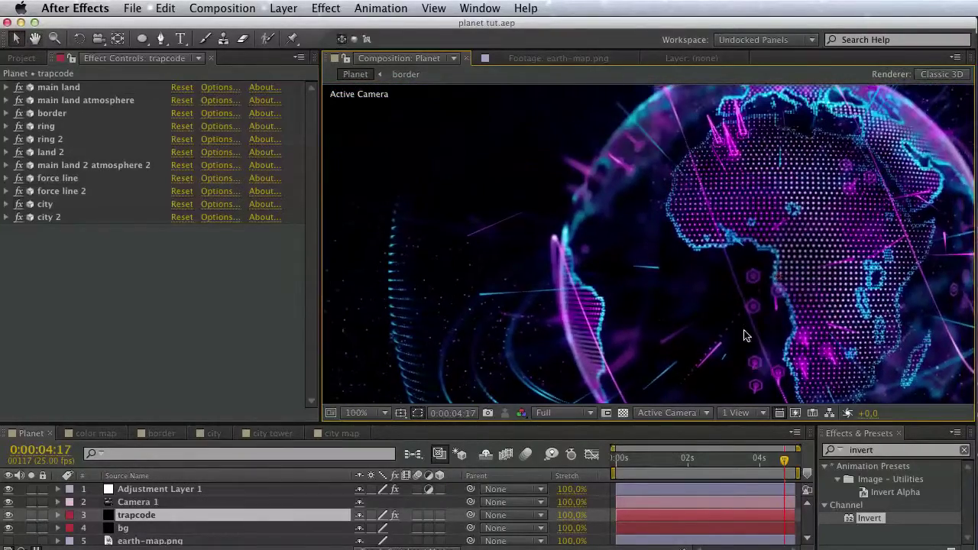
{"action": "key", "text": "space"}
{"action": "left_click_drag", "start_coordinate": [704, 252], "coordinate": [684, 314]}
{"action": "key", "text": "v"}
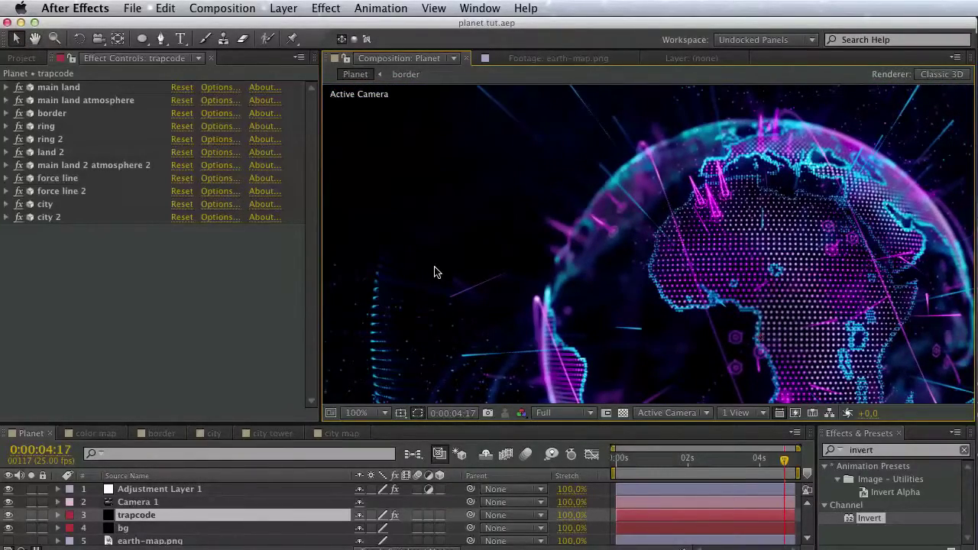
{"action": "left_click", "coordinate": [52, 140]}
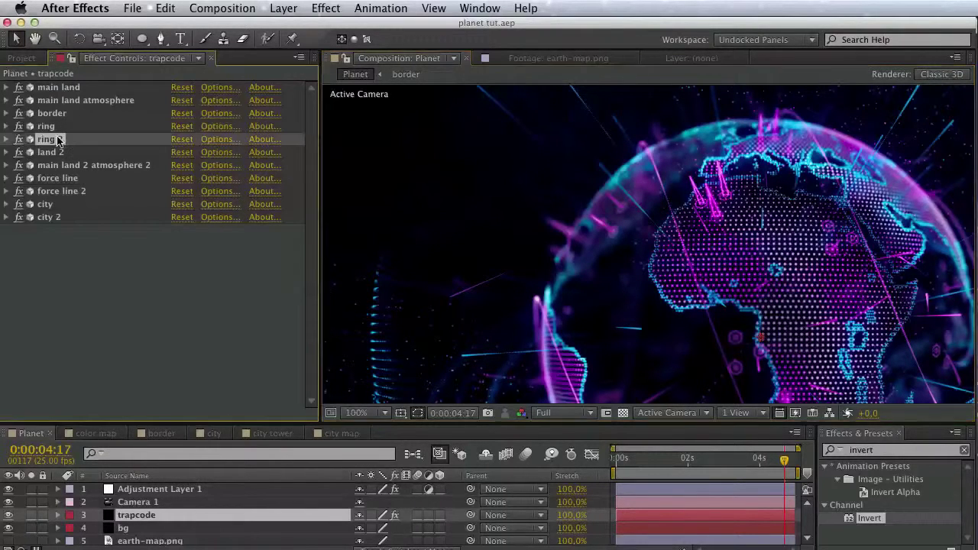
{"action": "left_click", "coordinate": [47, 126]}
{"action": "left_click", "coordinate": [52, 114]}
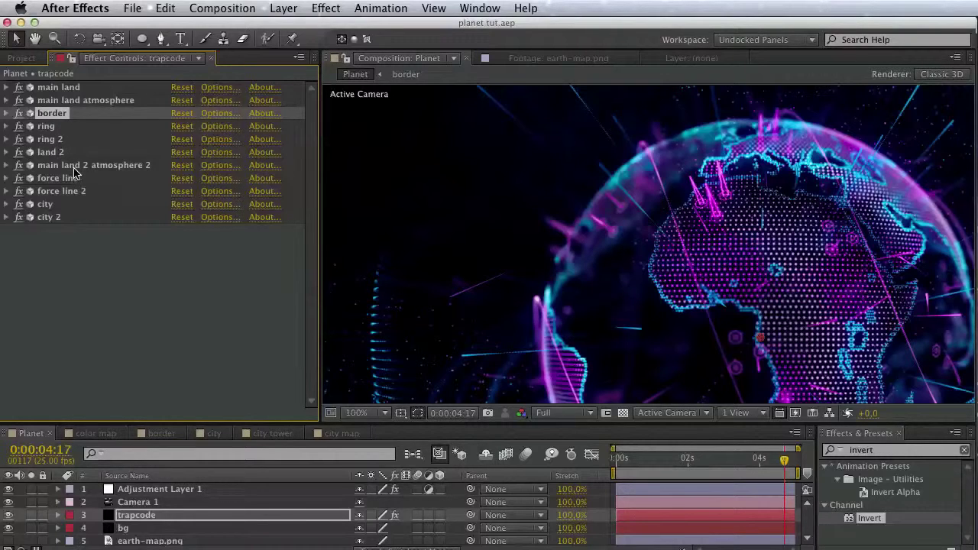
{"action": "left_click", "coordinate": [55, 101]}
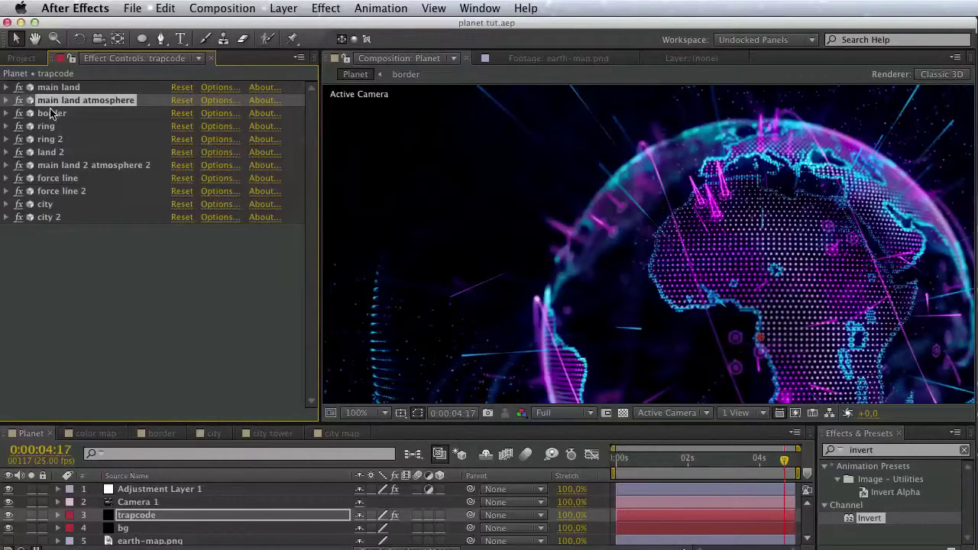
Duplicate the city effect and rename the copy as village?
{"action": "left_click", "coordinate": [51, 219]}
{"action": "left_click", "coordinate": [163, 7]}
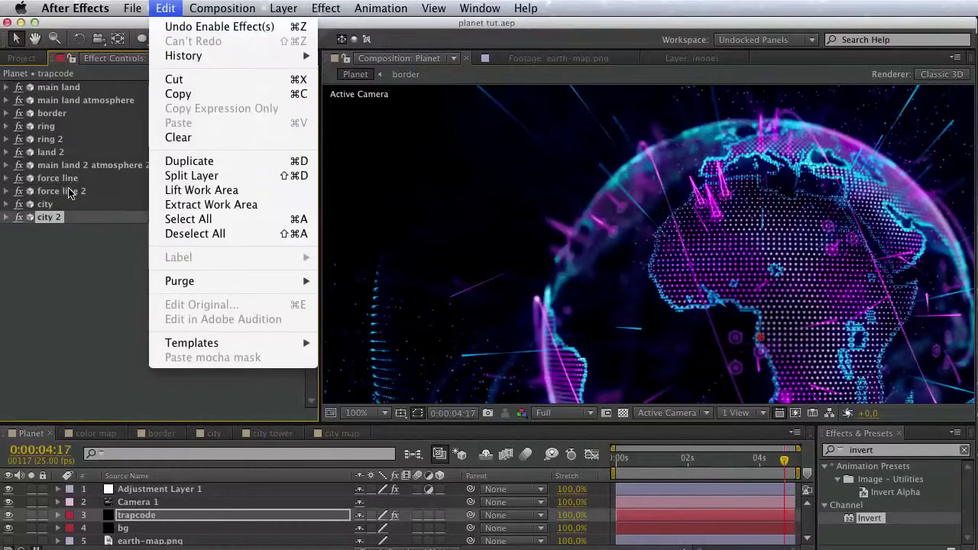
{"action": "left_click", "coordinate": [49, 207]}
{"action": "left_click", "coordinate": [46, 206]}
{"action": "left_click", "coordinate": [167, 7]}
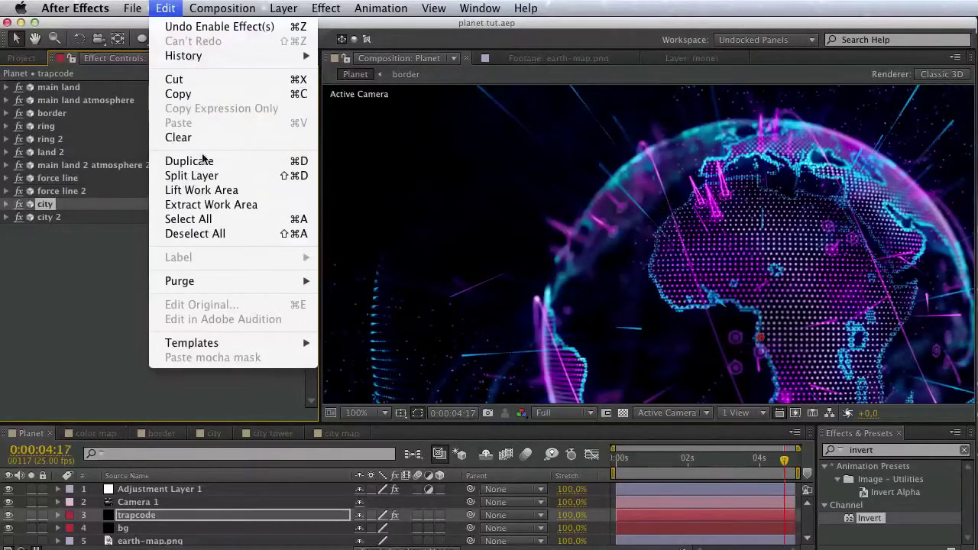
{"action": "left_click", "coordinate": [202, 163]}
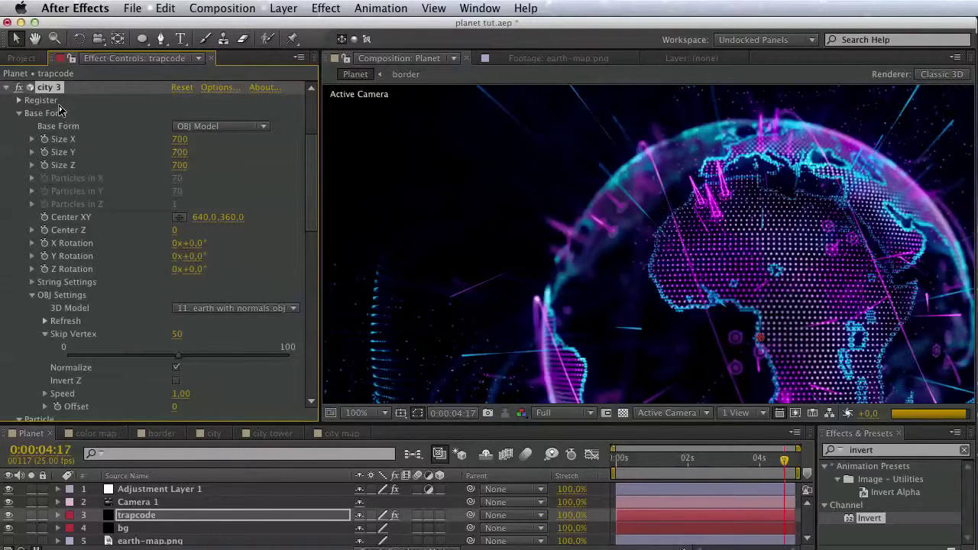
{"action": "key", "text": "Return"}
{"action": "left_click", "coordinate": [55, 88]}
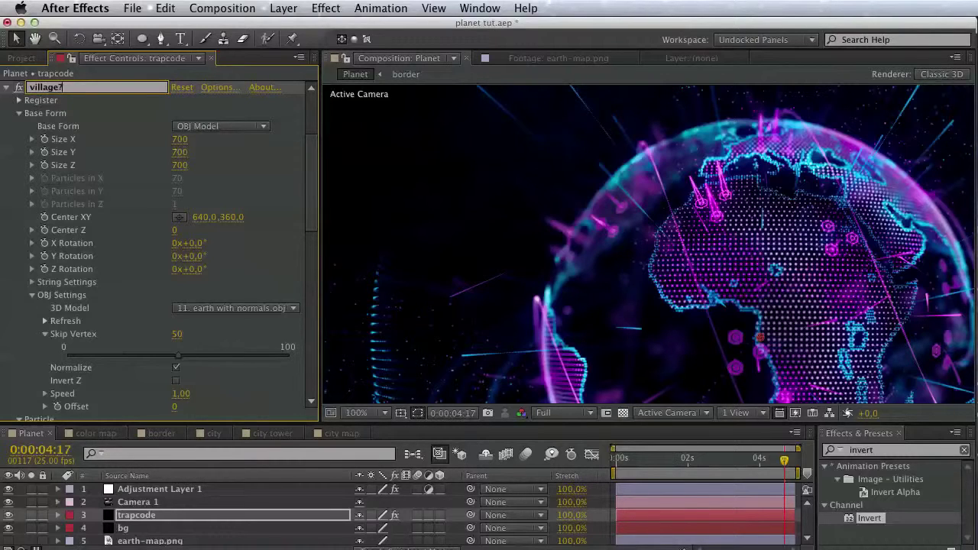
{"action": "key", "text": "Return"}
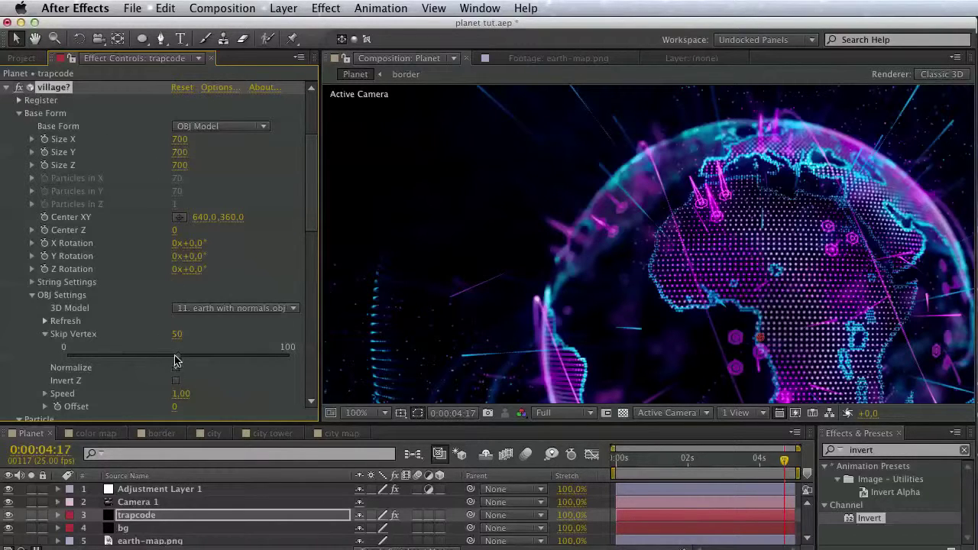
Set the Skip Vertex of the village? effect to 0 and its particle Size to 5
{"action": "left_click_drag", "start_coordinate": [171, 363], "coordinate": [37, 358]}
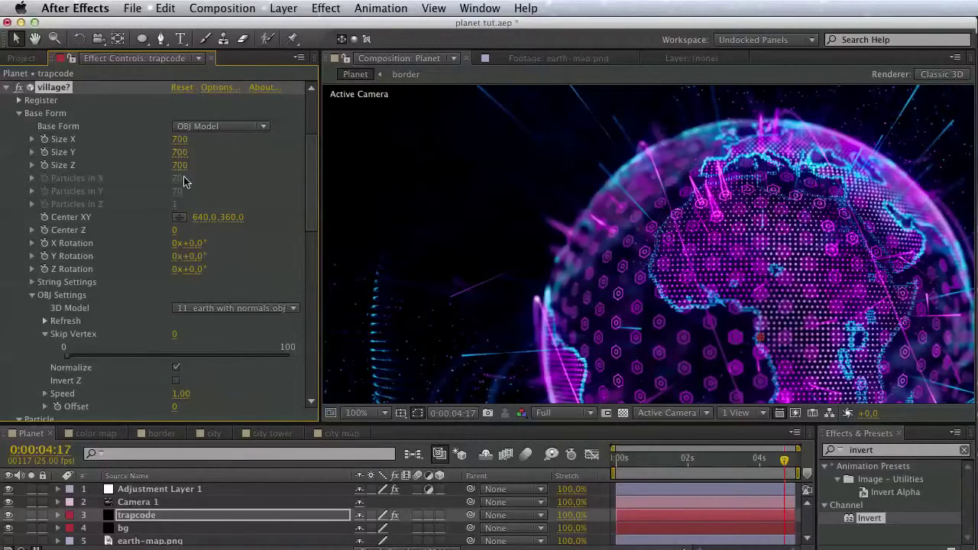
{"action": "scroll", "coordinate": [262, 278], "scroll_direction": "down", "scroll_amount": 5}
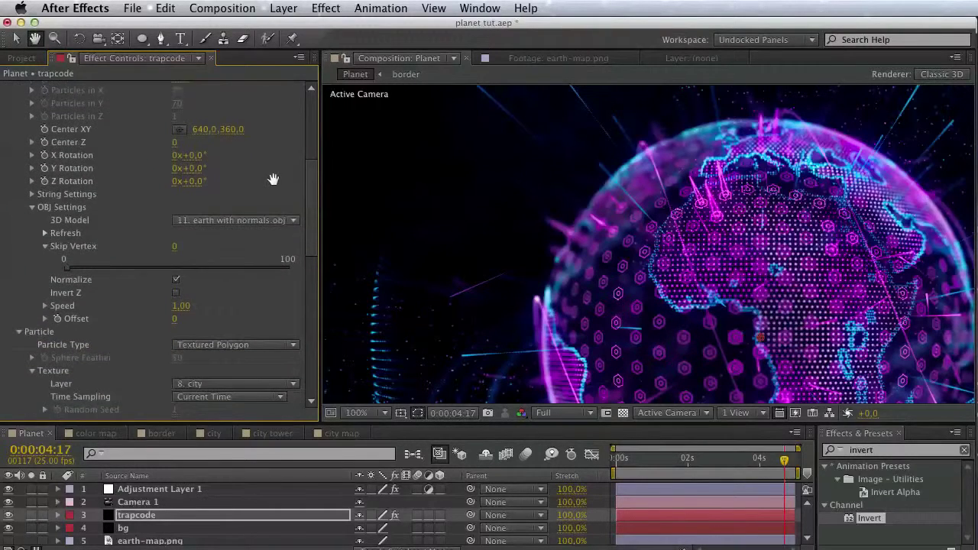
{"action": "scroll", "coordinate": [159, 287], "scroll_direction": "down", "scroll_amount": 3}
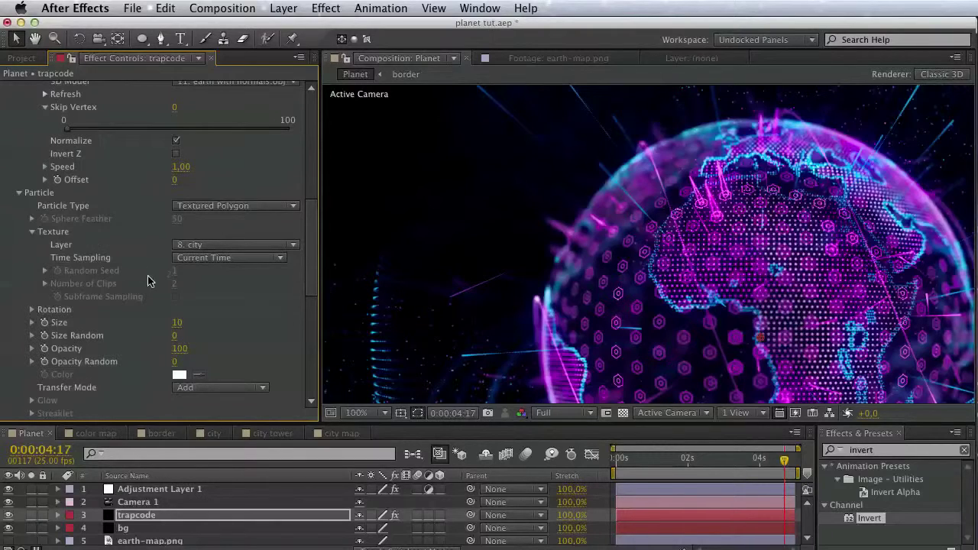
{"action": "left_click", "coordinate": [179, 324]}
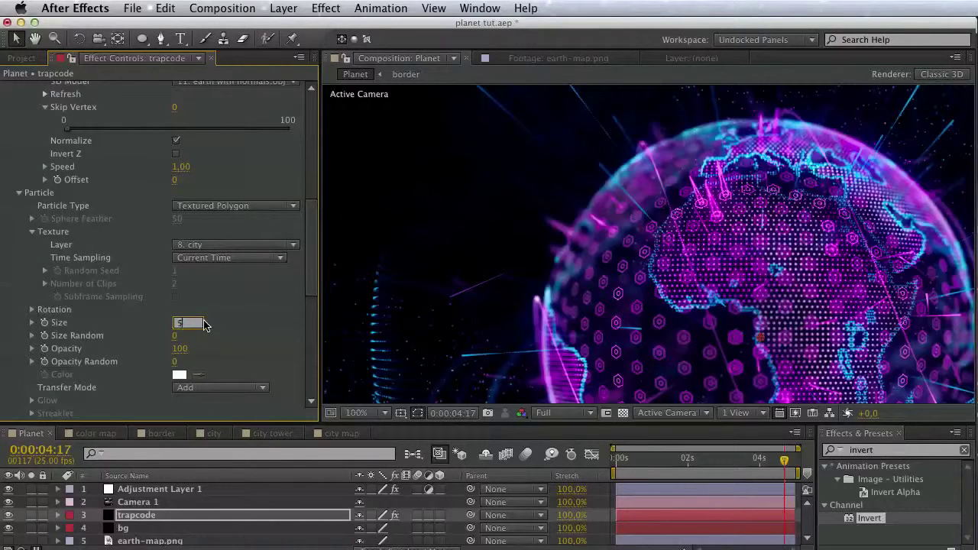
{"action": "key", "text": "Return"}
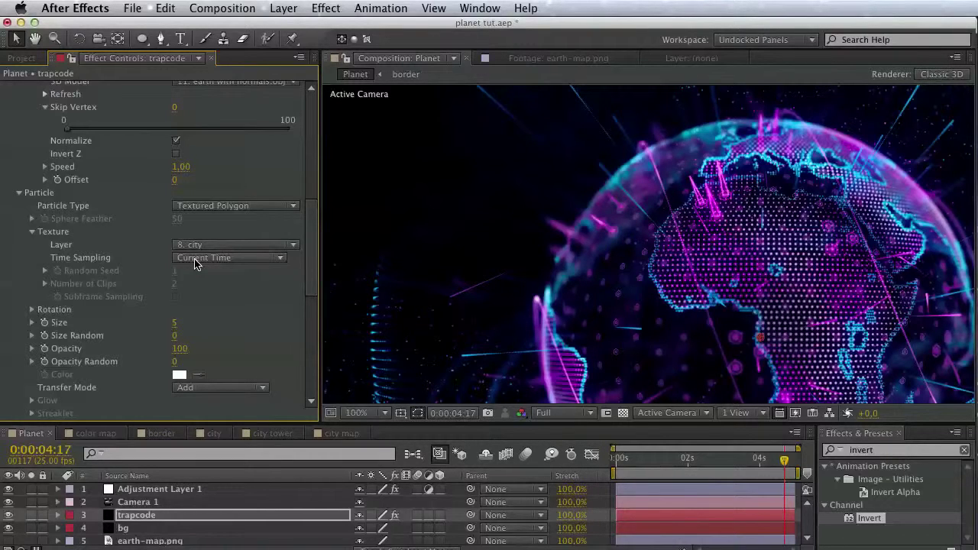
Change the Particle Type of the village? effect to Textured Polygon Colorize
{"action": "left_click", "coordinate": [195, 260]}
{"action": "left_click", "coordinate": [120, 267]}
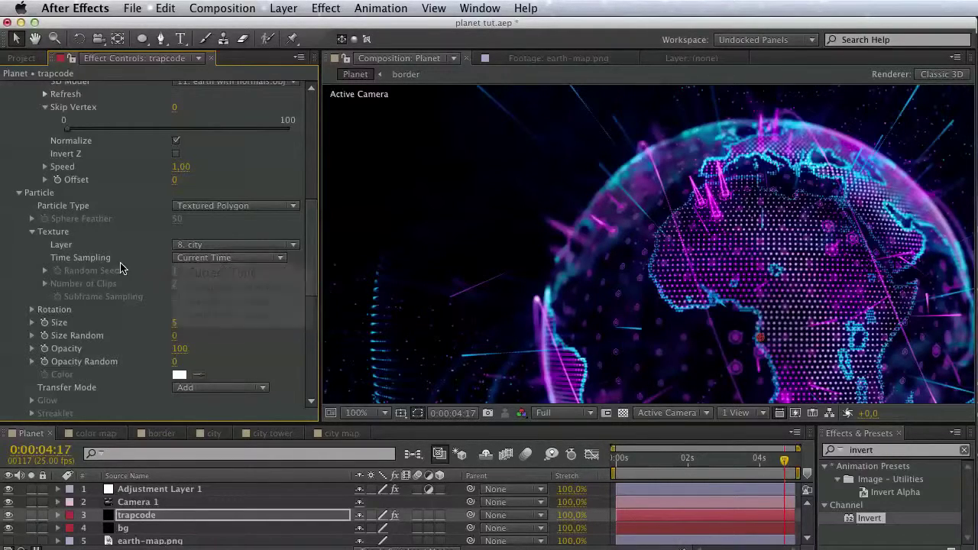
{"action": "left_click", "coordinate": [185, 208]}
{"action": "left_click", "coordinate": [245, 352]}
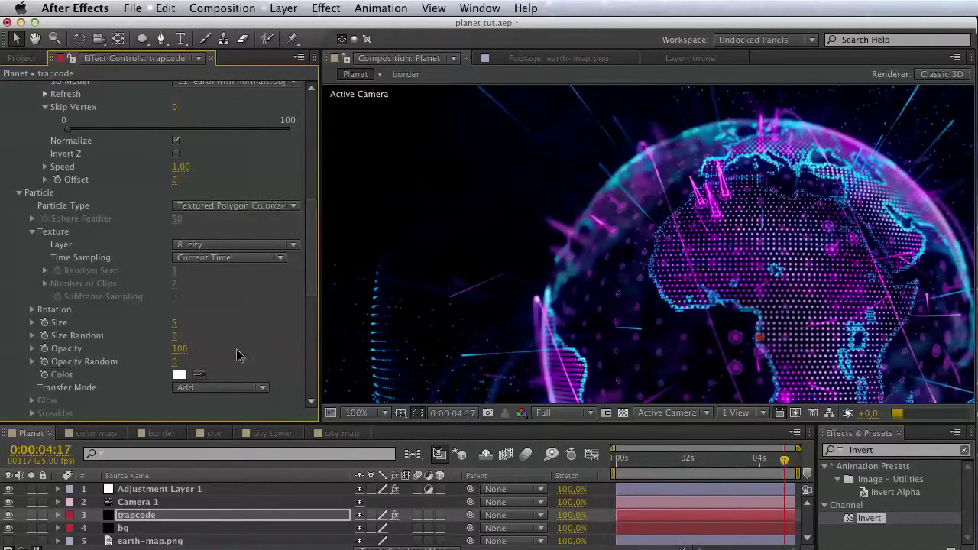
Change the particle Color of the village? effect to the saved light blue swatch
{"action": "left_click", "coordinate": [182, 376]}
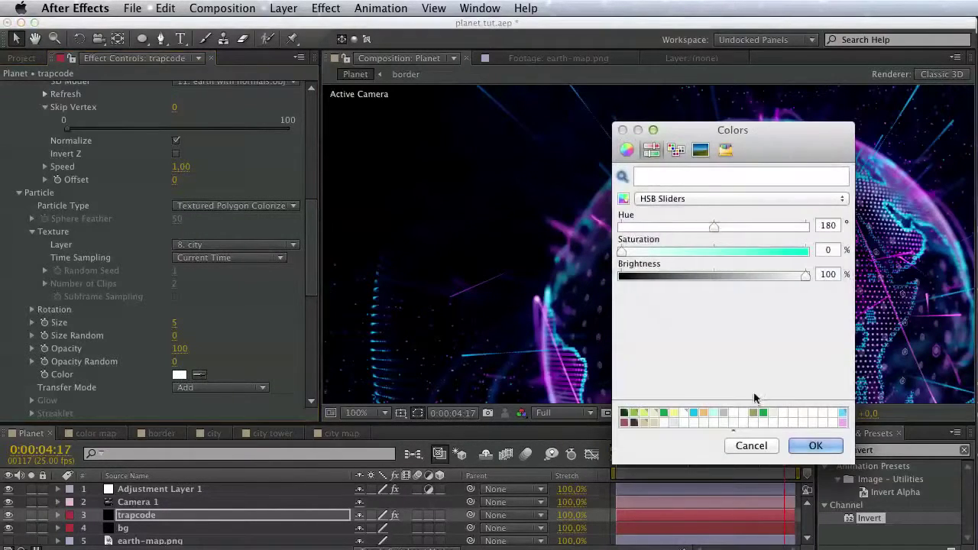
{"action": "left_click", "coordinate": [843, 414]}
{"action": "left_click", "coordinate": [816, 446]}
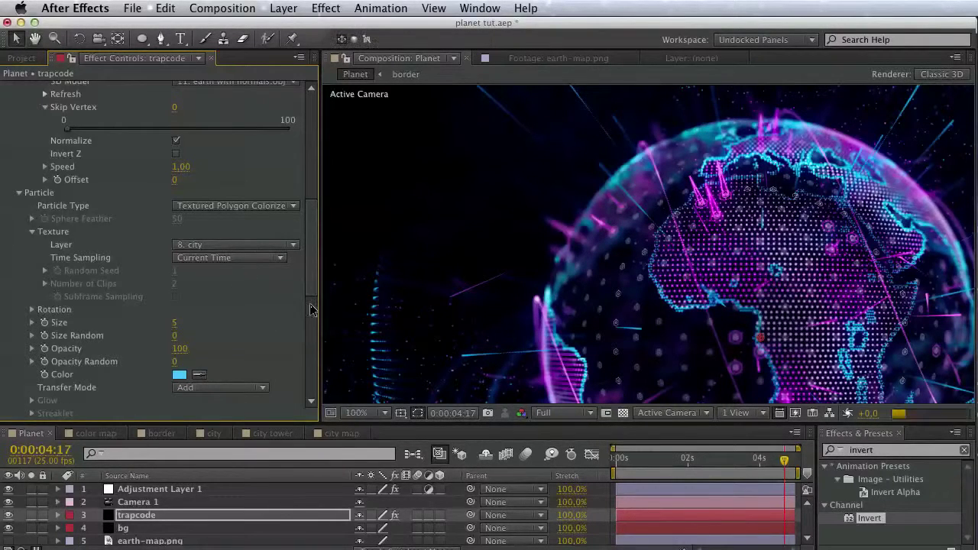
Assign earth-map.png as the Size layer map of the village? effect with Invert Map enabled, and save the project
{"action": "left_click_drag", "start_coordinate": [313, 289], "coordinate": [312, 364]}
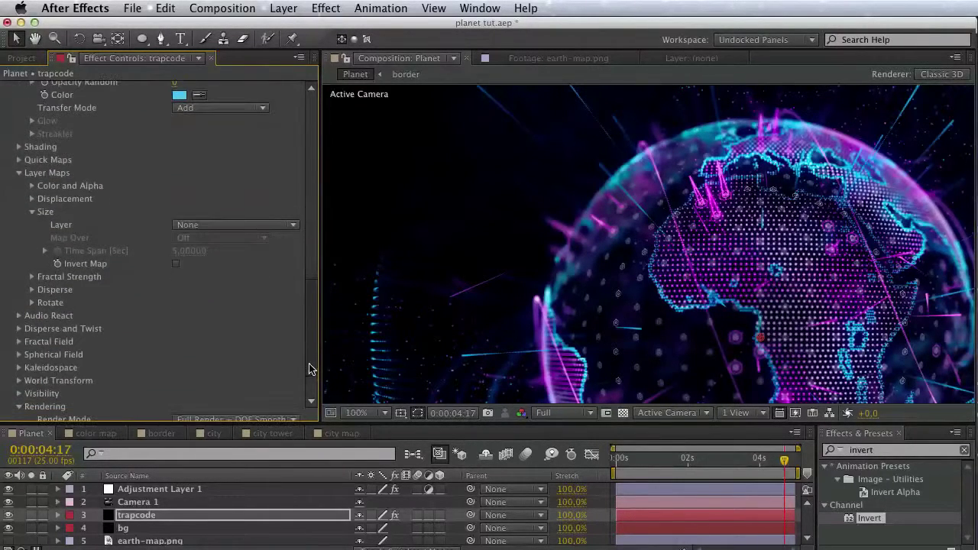
{"action": "left_click", "coordinate": [195, 225]}
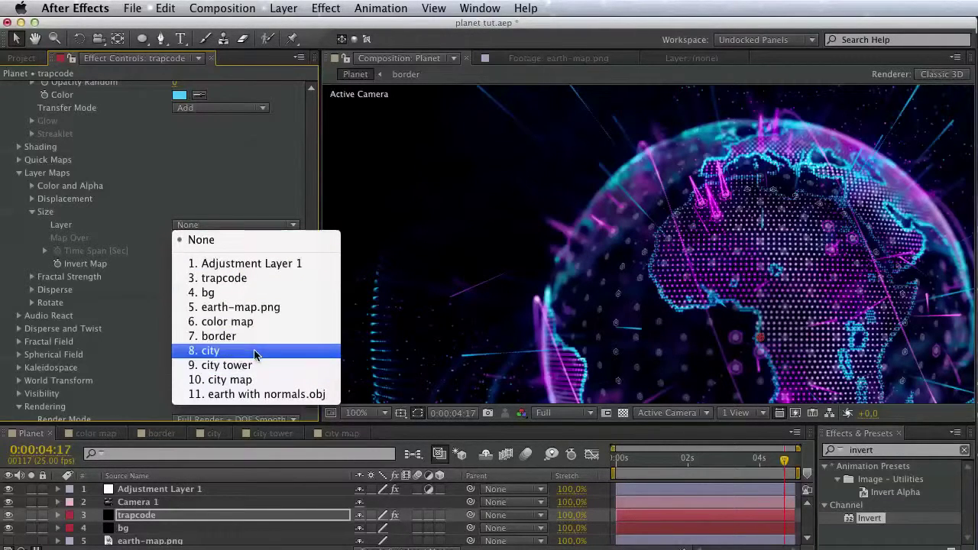
{"action": "left_click", "coordinate": [243, 306]}
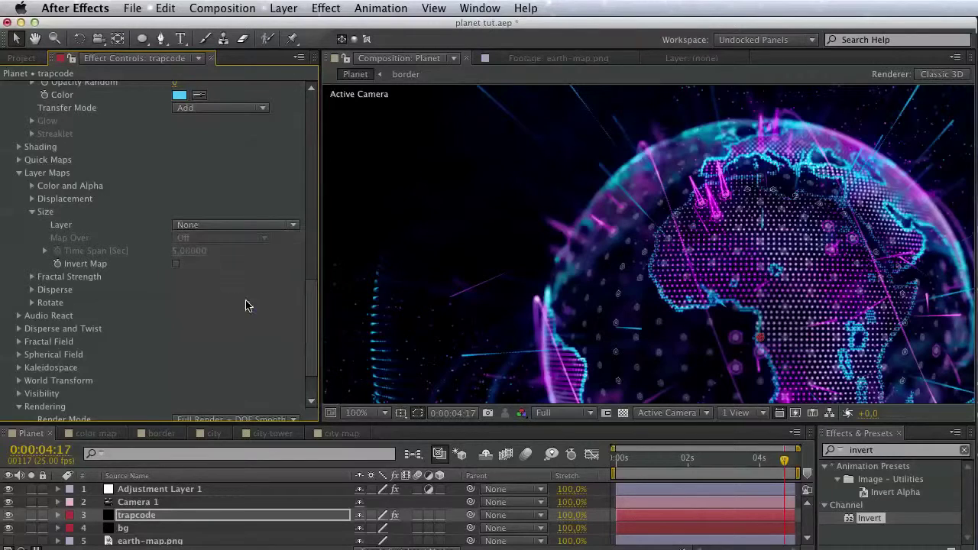
{"action": "left_click", "coordinate": [176, 265]}
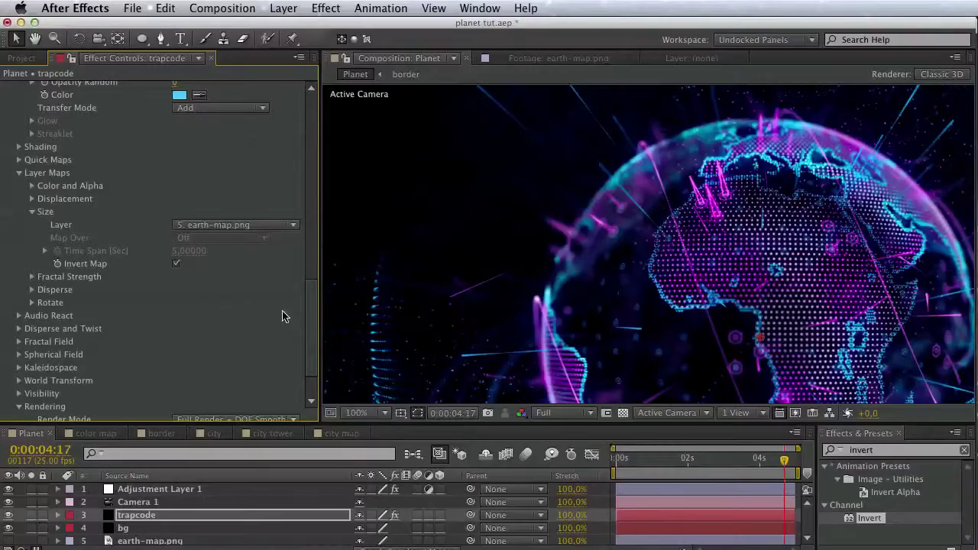
{"action": "key", "text": "space"}
{"action": "left_click_drag", "start_coordinate": [583, 326], "coordinate": [499, 261]}
{"action": "key", "text": "v"}
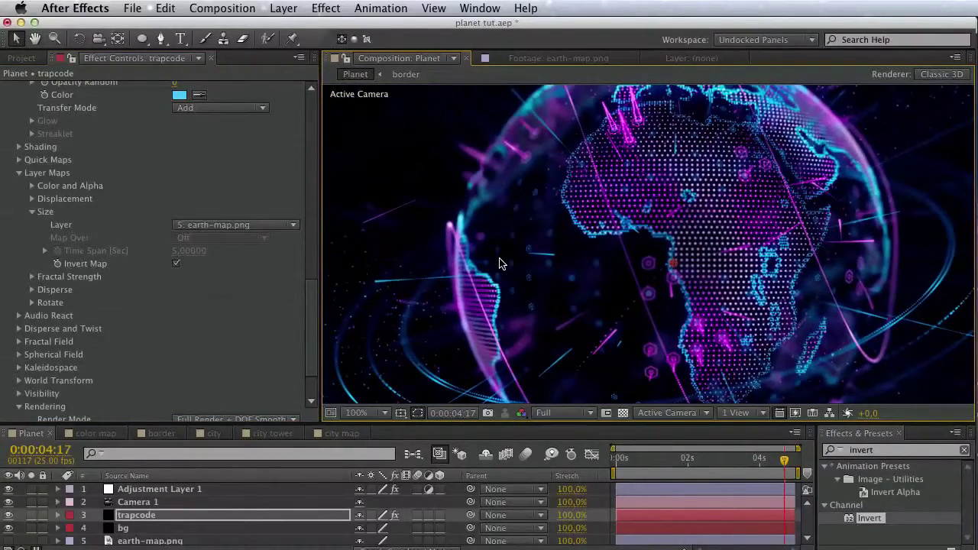
{"action": "key", "text": "super+s"}
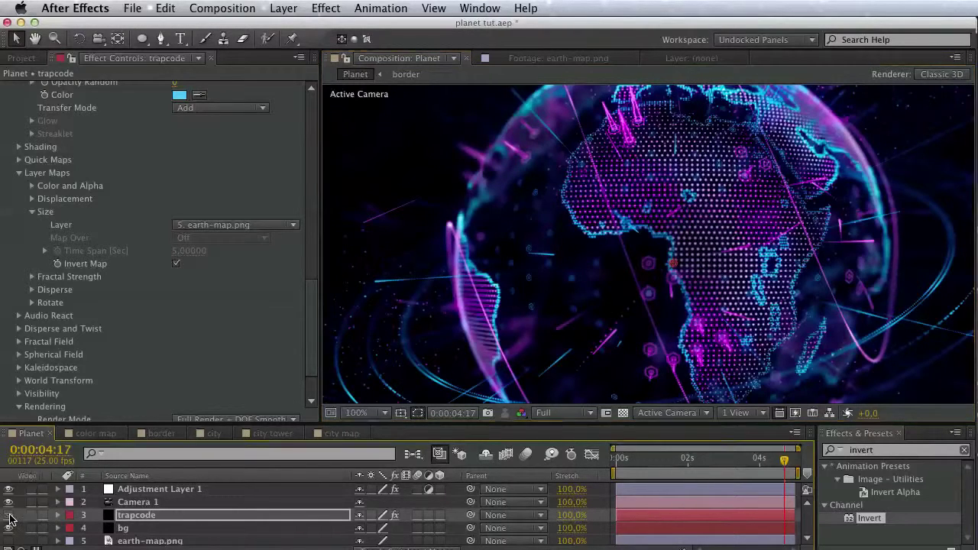
Hide the trapcode layer and create a black solid named plexus, placed directly below Camera 1
{"action": "left_click", "coordinate": [8, 515]}
{"action": "left_click", "coordinate": [281, 8]}
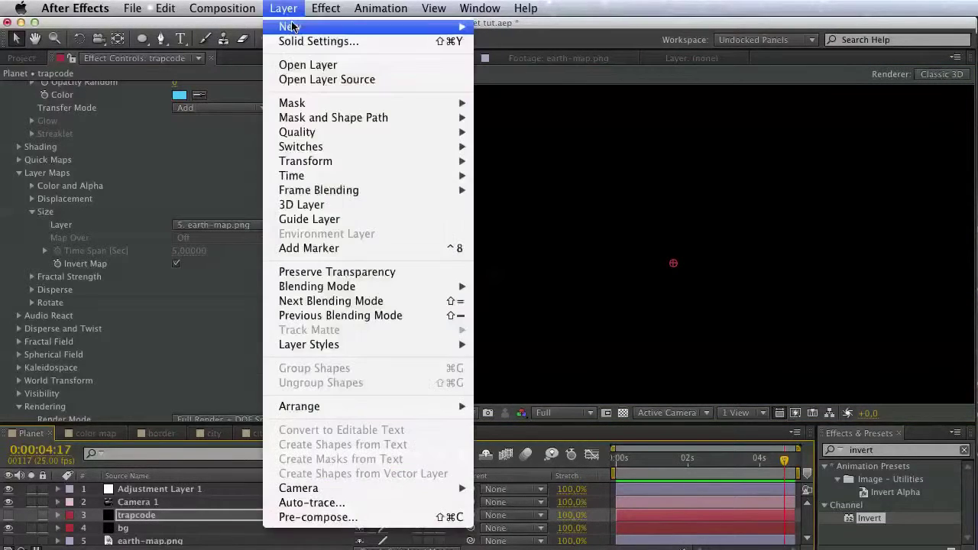
{"action": "mouse_move", "coordinate": [452, 28]}
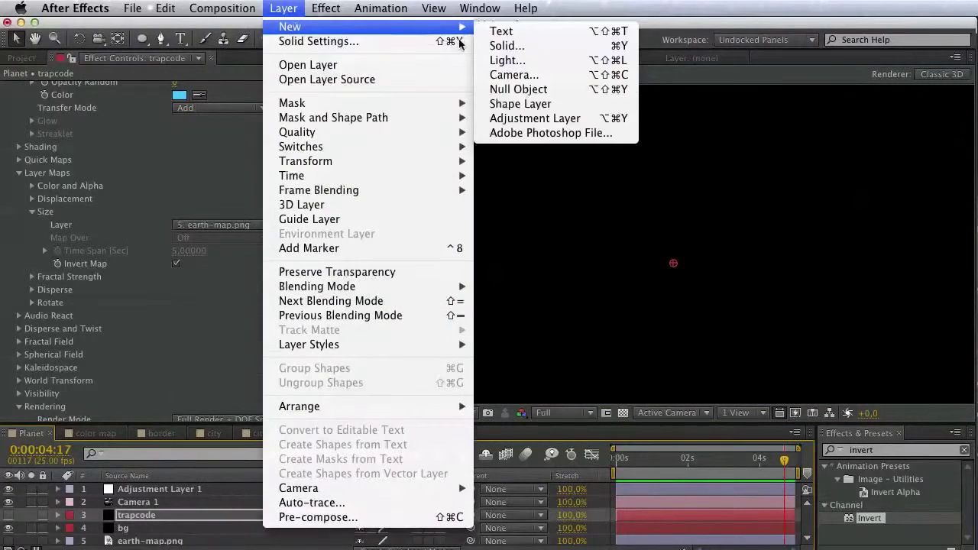
{"action": "left_click", "coordinate": [551, 46]}
{"action": "type", "text": "plexus"}
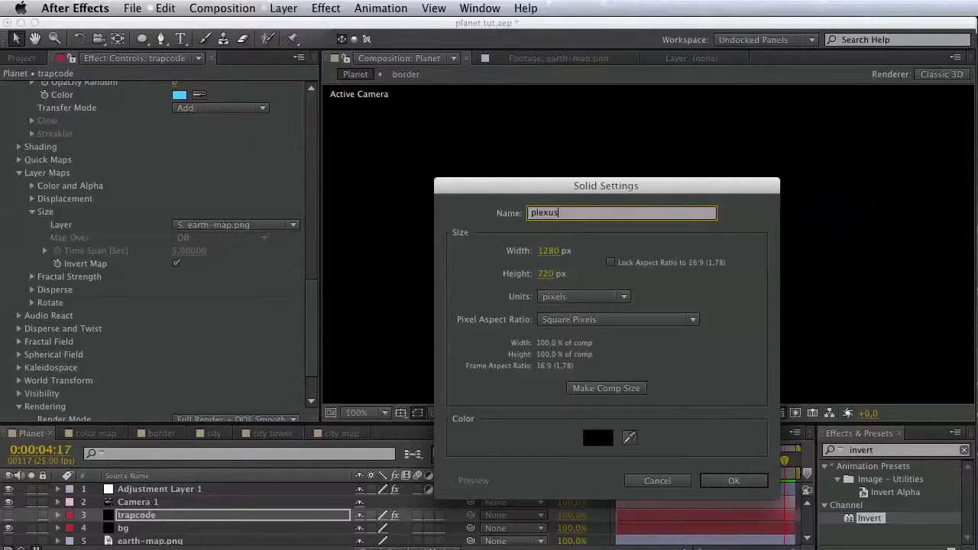
{"action": "key", "text": "Return"}
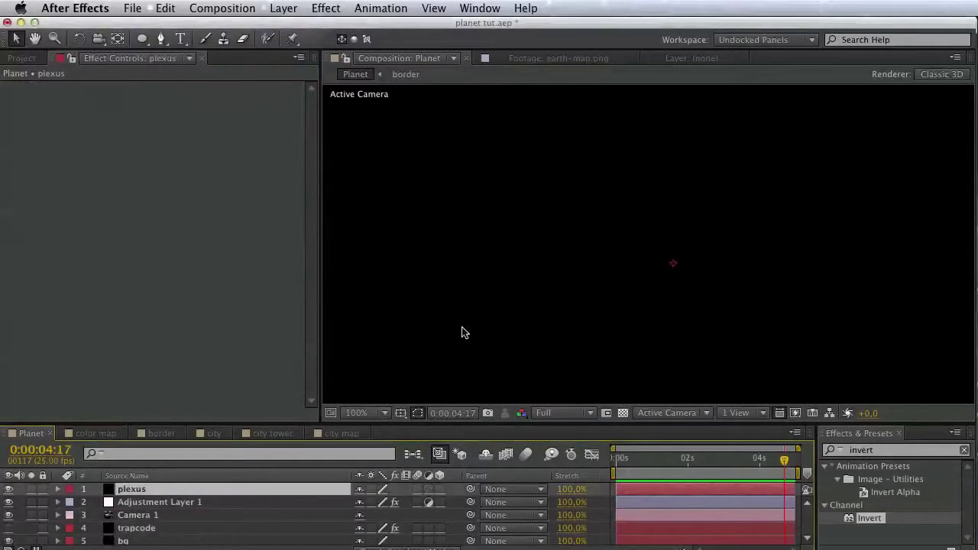
{"action": "left_click_drag", "start_coordinate": [161, 491], "coordinate": [169, 526]}
Find the Plexus effect and apply it to the plexus solid
{"action": "double_click", "coordinate": [866, 451]}
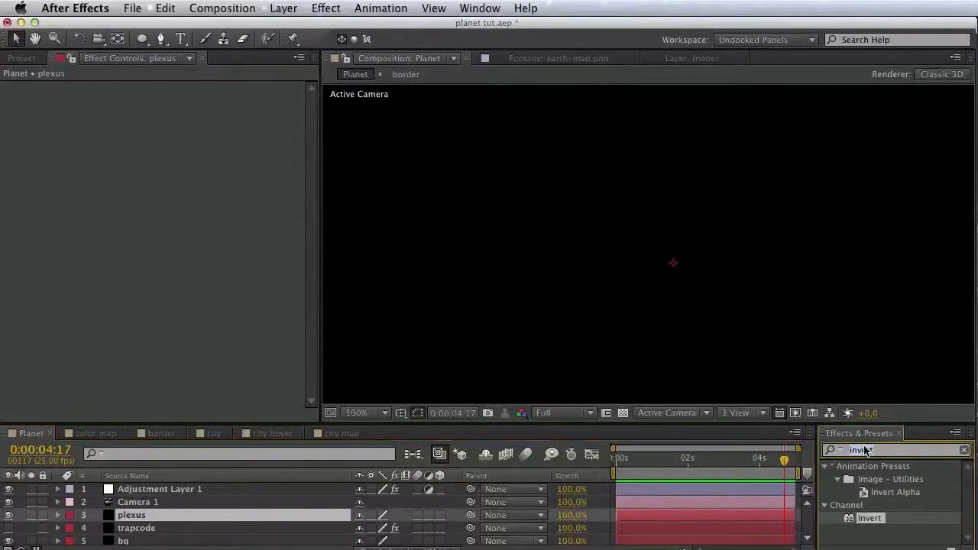
{"action": "type", "text": "plexus"}
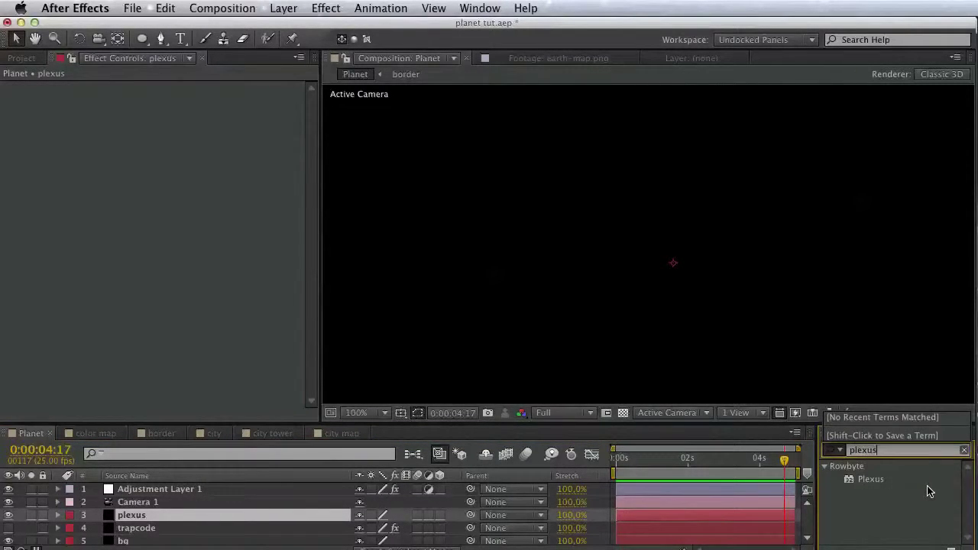
{"action": "left_click_drag", "start_coordinate": [871, 479], "coordinate": [383, 382]}
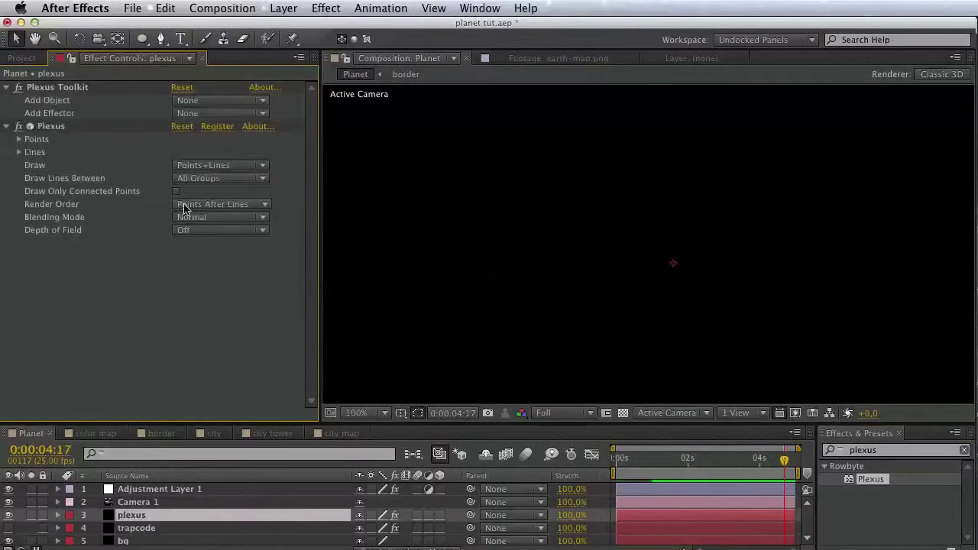
Add an OBJ object to the Plexus effect and import earth with normals.obj from the tex folder
{"action": "left_click", "coordinate": [195, 115]}
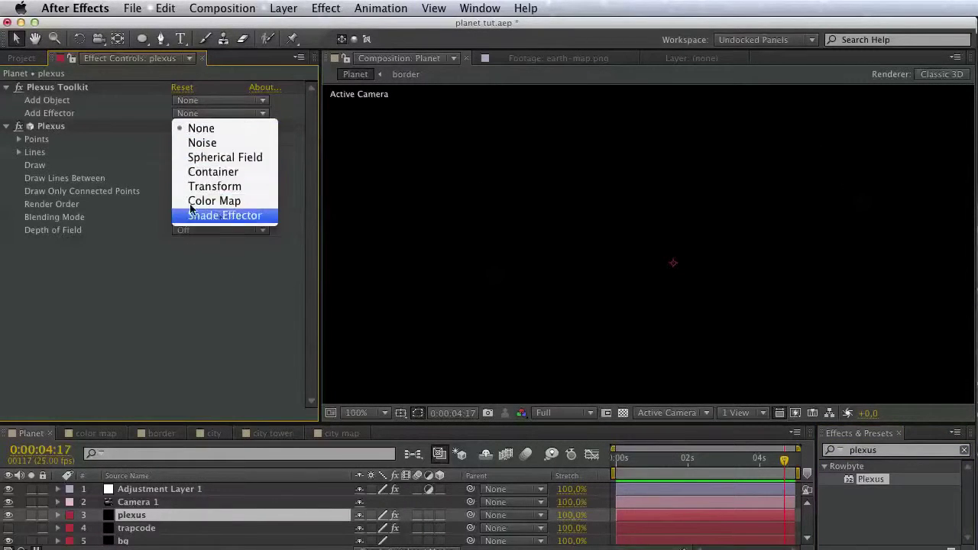
{"action": "left_click", "coordinate": [204, 101]}
{"action": "left_click", "coordinate": [204, 101]}
{"action": "left_click", "coordinate": [205, 156]}
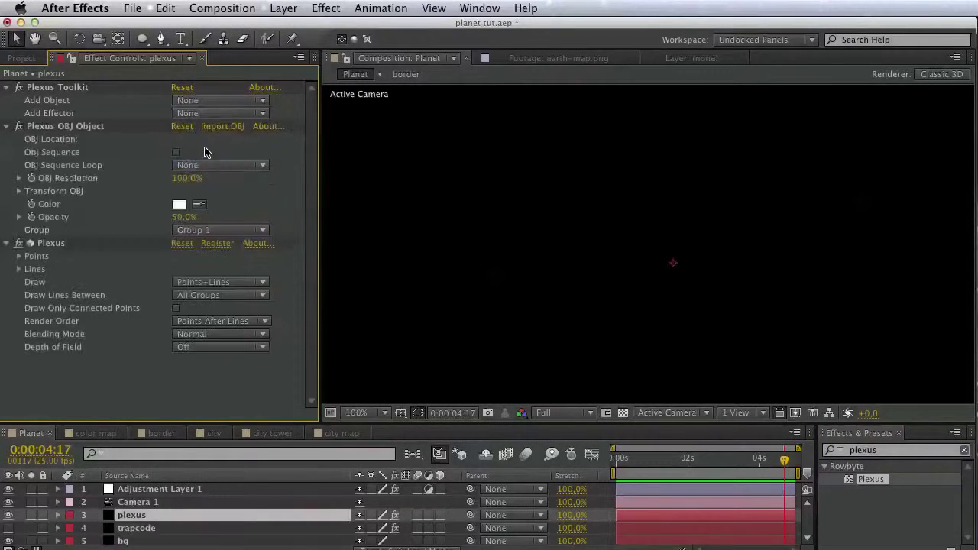
{"action": "left_click", "coordinate": [214, 135]}
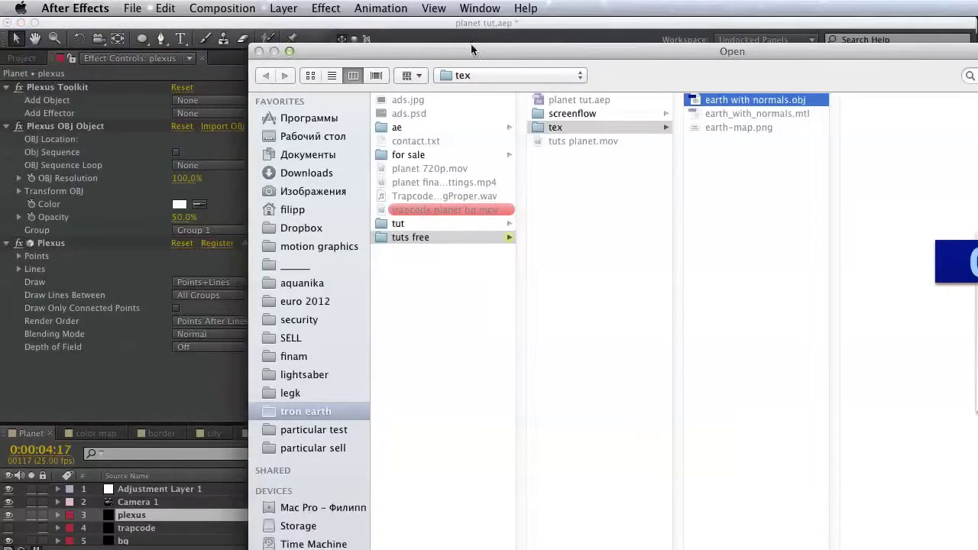
{"action": "left_click_drag", "start_coordinate": [488, 52], "coordinate": [143, 40]}
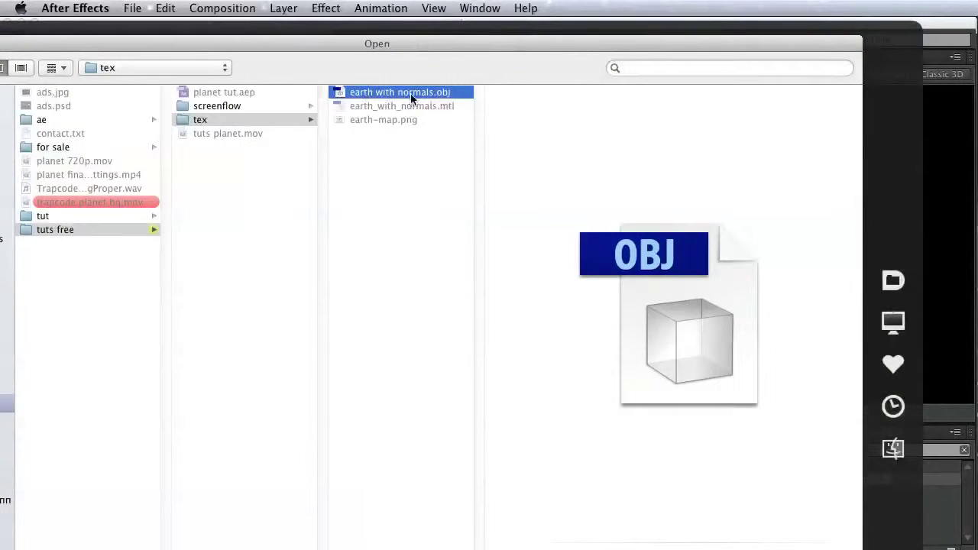
{"action": "key", "text": "Return"}
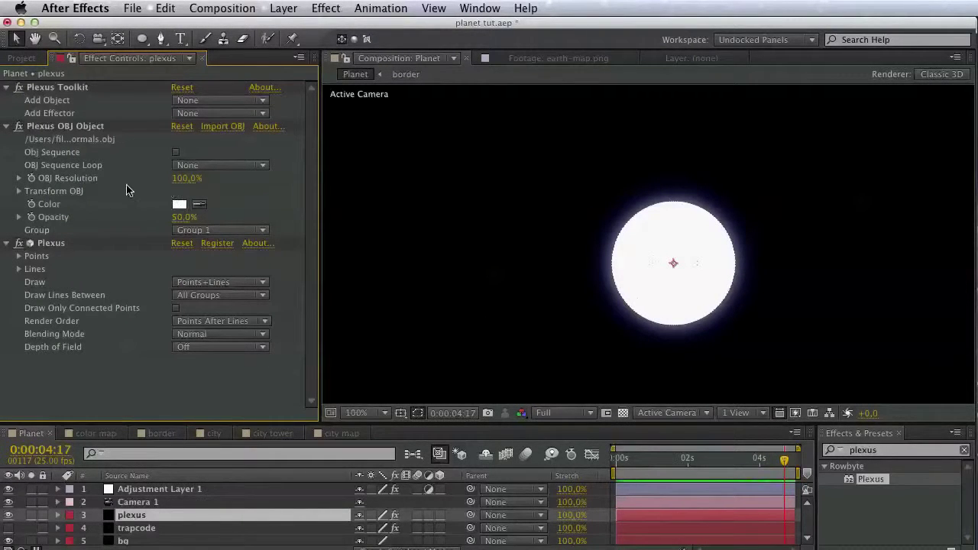
Add a Transform effector to Plexus and enlarge the sphere to a uniform X Scale of 538%
{"action": "left_click", "coordinate": [219, 115]}
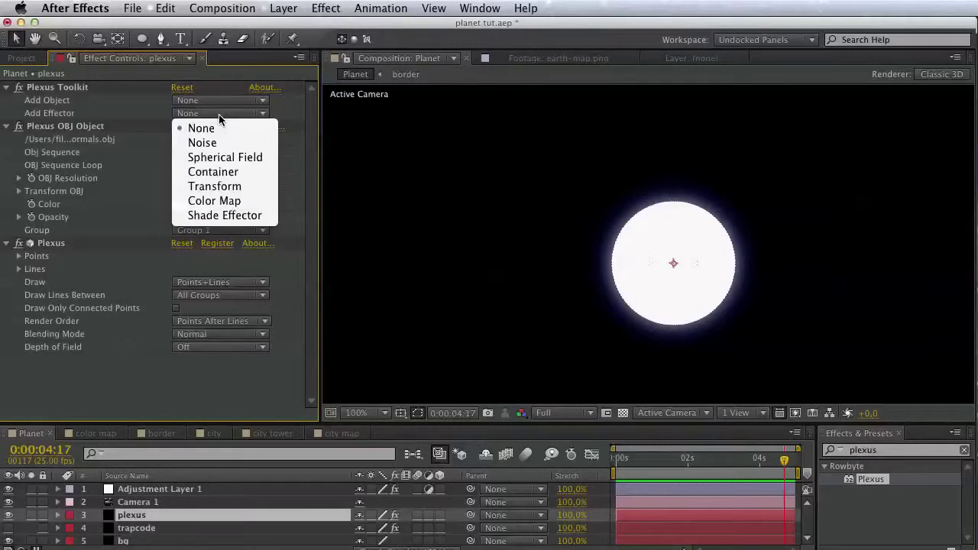
{"action": "left_click", "coordinate": [208, 188]}
{"action": "scroll", "coordinate": [157, 264], "scroll_direction": "down", "scroll_amount": 2}
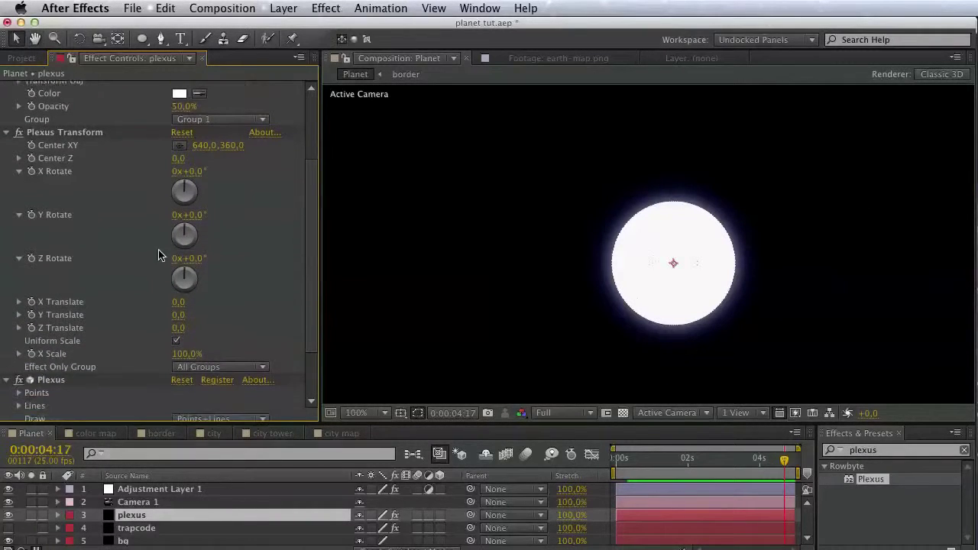
{"action": "left_click", "coordinate": [19, 354]}
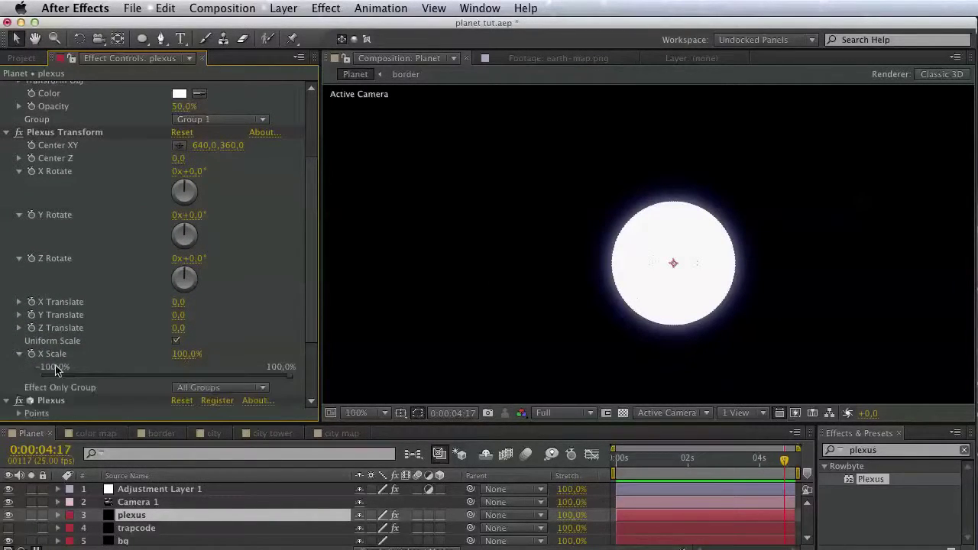
{"action": "left_click_drag", "start_coordinate": [180, 373], "coordinate": [364, 376]}
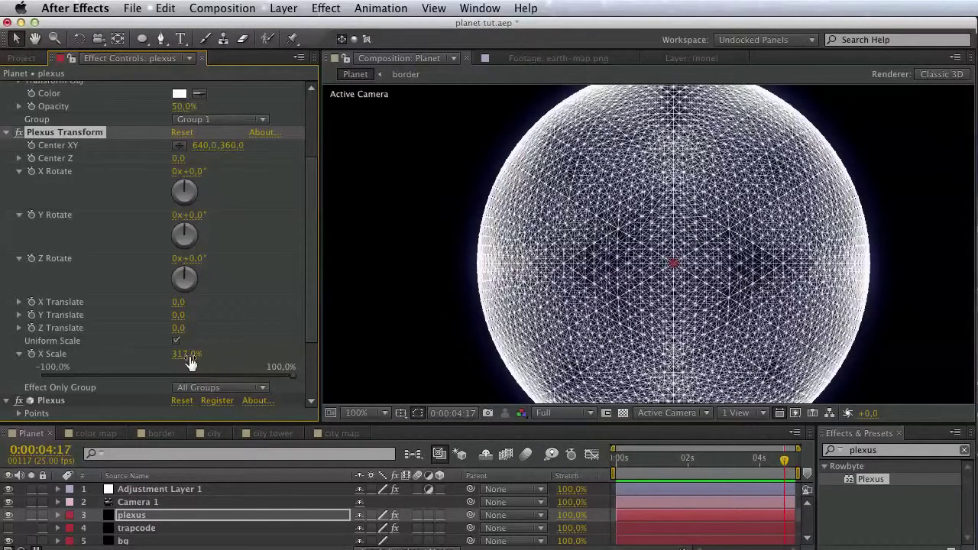
{"action": "left_click_drag", "start_coordinate": [199, 354], "coordinate": [364, 367]}
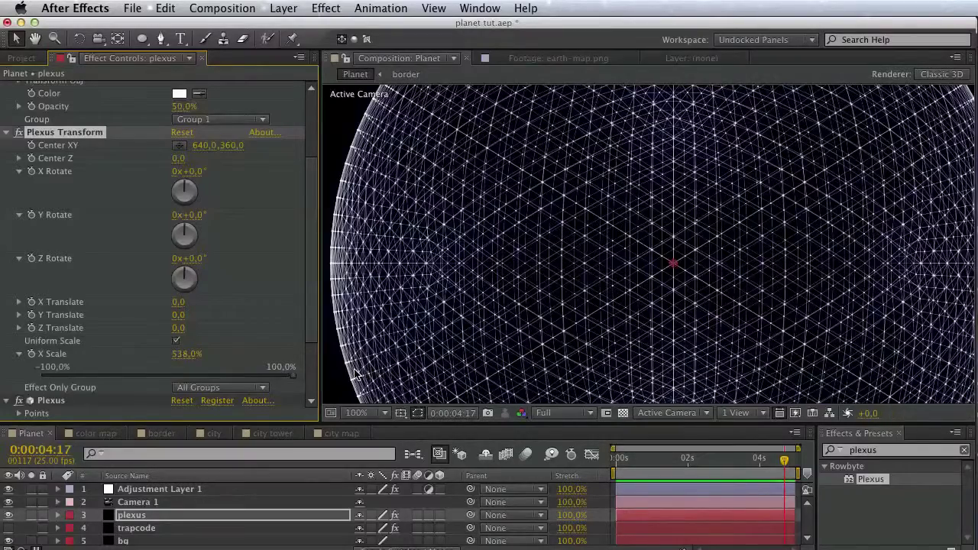
Show the trapcode layer again and set the Plexus Transform X Scale to 350% to compare it with the planet
{"action": "left_click", "coordinate": [10, 528]}
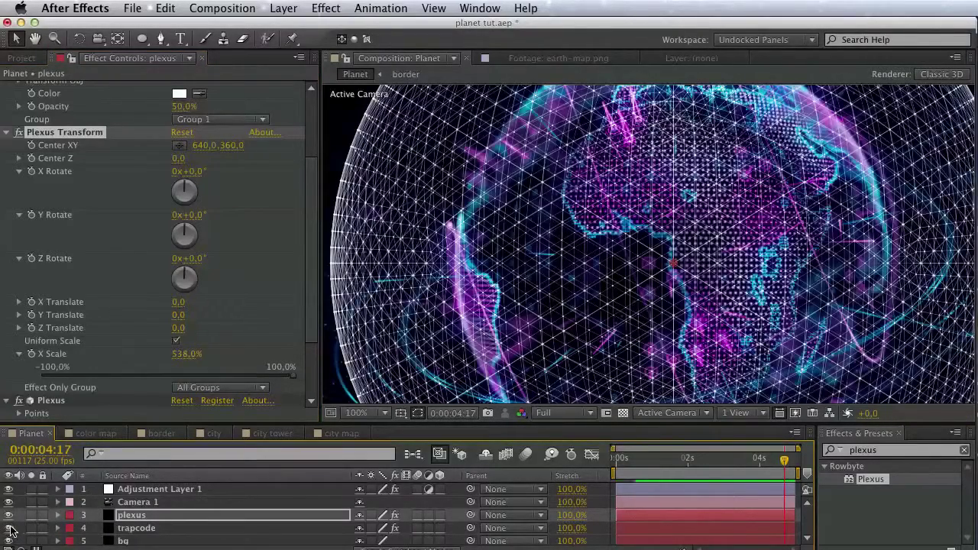
{"action": "left_click", "coordinate": [190, 360]}
{"action": "type", "text": "350"}
{"action": "key", "text": "Return"}
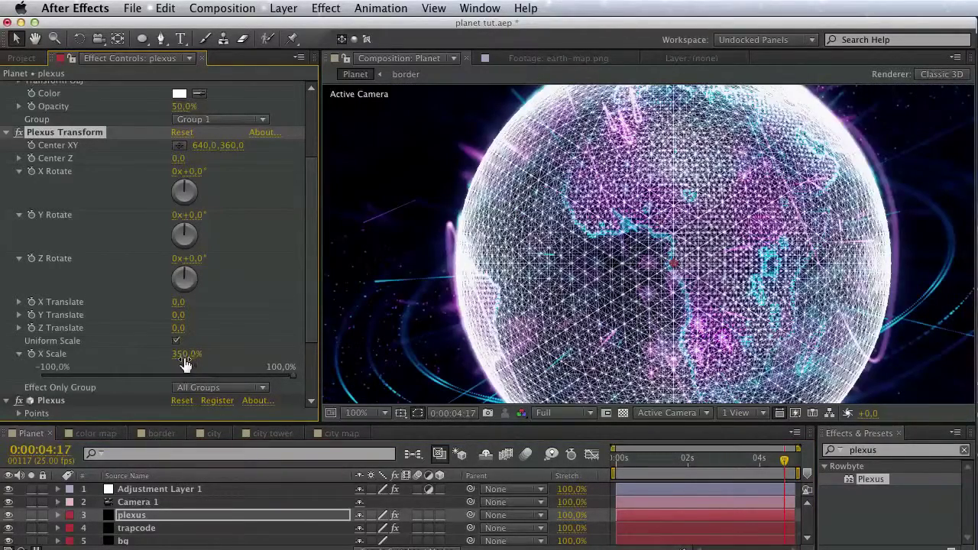
Increase the Plexus Transform X Scale to 380% so the wireframe surrounds the planet
{"action": "left_click_drag", "start_coordinate": [608, 239], "coordinate": [633, 297]}
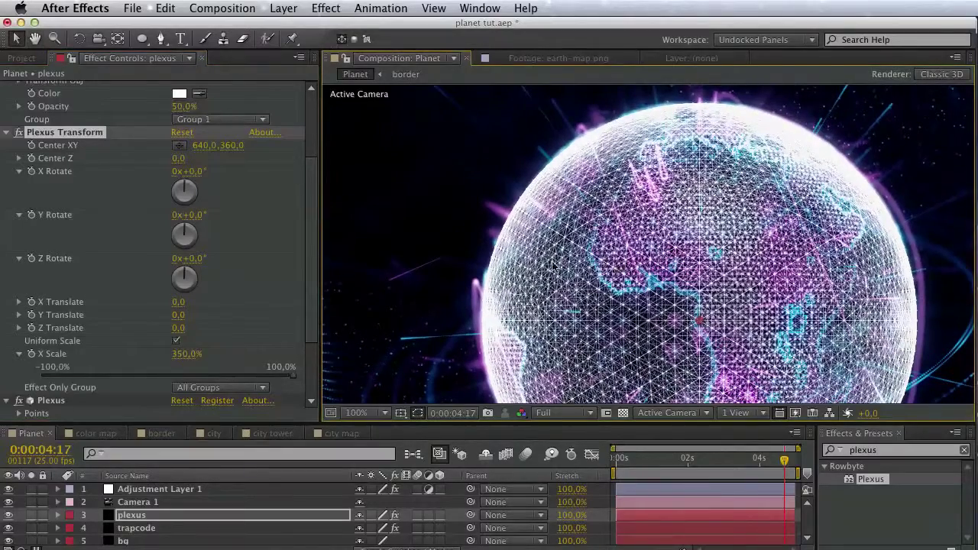
{"action": "left_click", "coordinate": [187, 356]}
{"action": "type", "text": "380"}
{"action": "key", "text": "Return"}
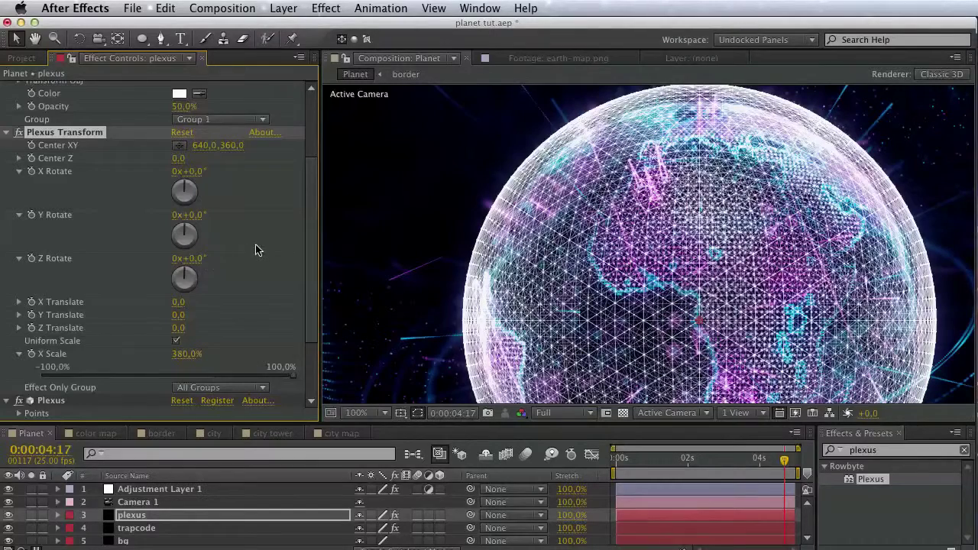
Reduce the OBJ Resolution of the Plexus OBJ Object to 37.2% for a sparser wireframe
{"action": "scroll", "coordinate": [255, 247], "scroll_direction": "up", "scroll_amount": 5}
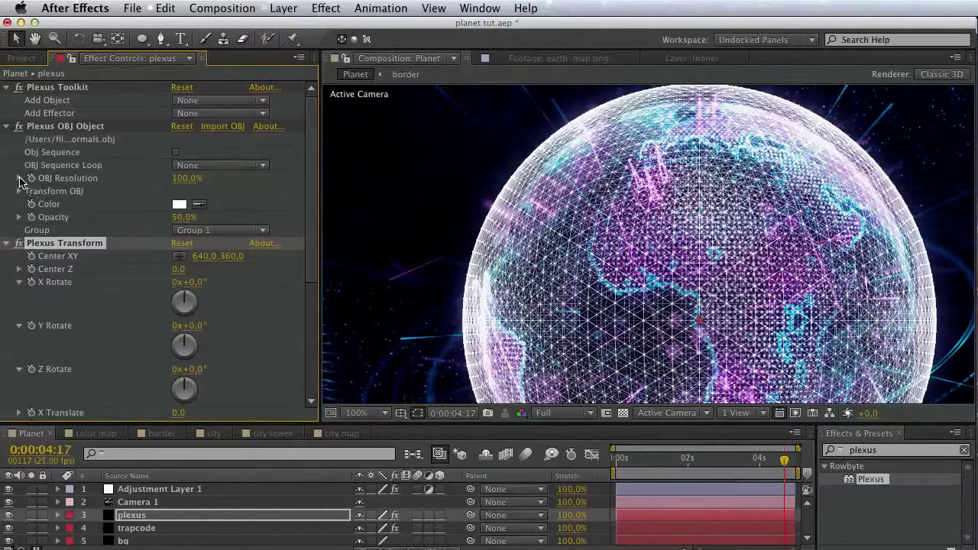
{"action": "left_click", "coordinate": [20, 179]}
{"action": "left_click_drag", "start_coordinate": [233, 205], "coordinate": [180, 207]}
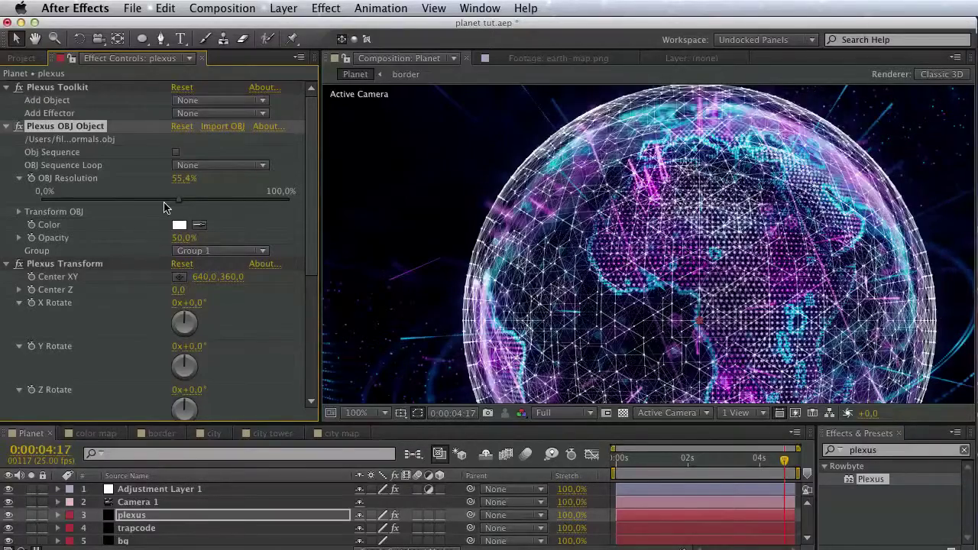
{"action": "left_click", "coordinate": [154, 203]}
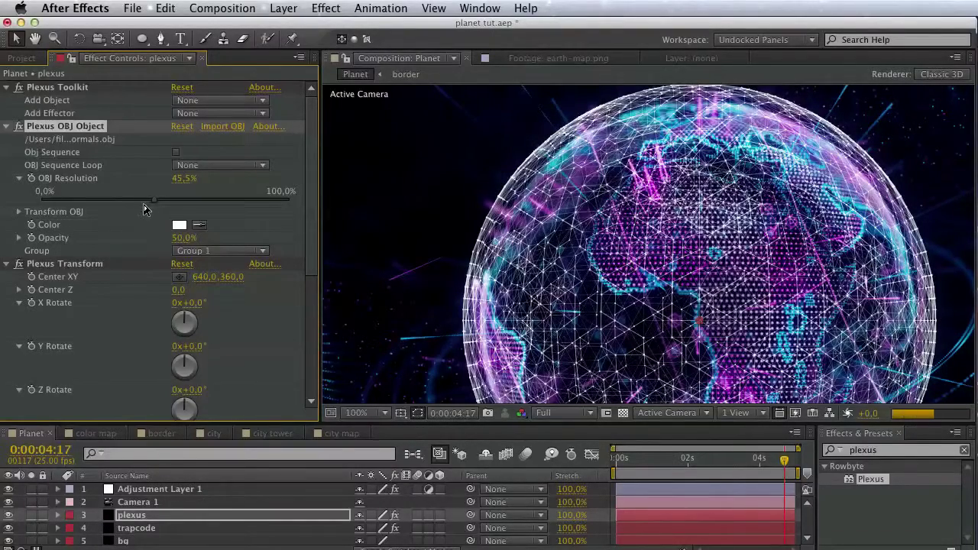
{"action": "left_click", "coordinate": [135, 209]}
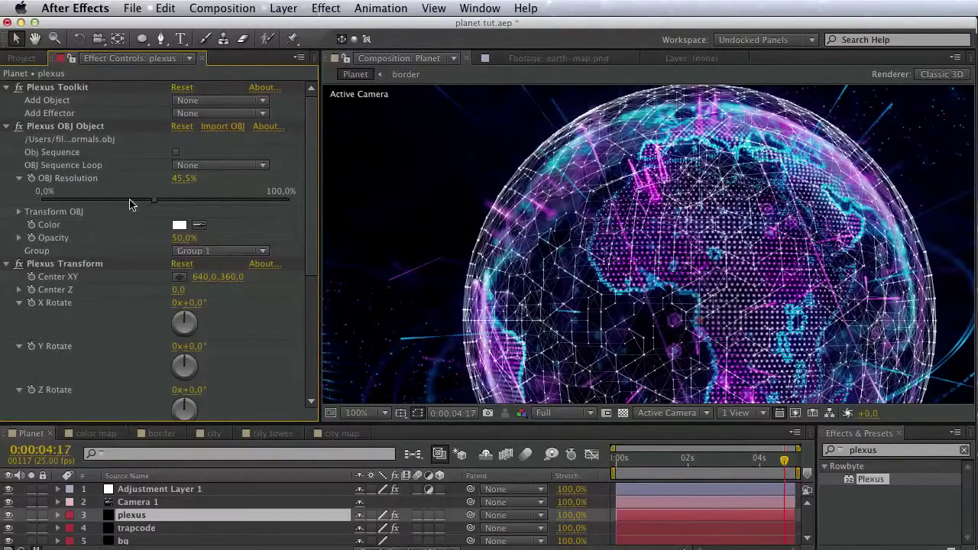
{"action": "left_click", "coordinate": [130, 204]}
Add a Noise effector to Plexus and set its Noise Amplitude to 100, keeping Apply Noise to Axis on XYZ Axis
{"action": "left_click", "coordinate": [214, 113]}
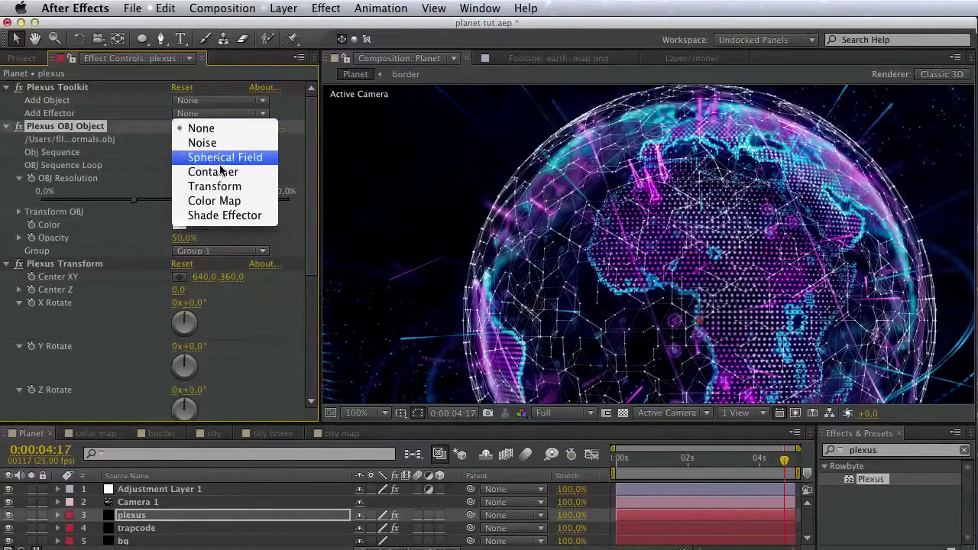
{"action": "left_click", "coordinate": [217, 143]}
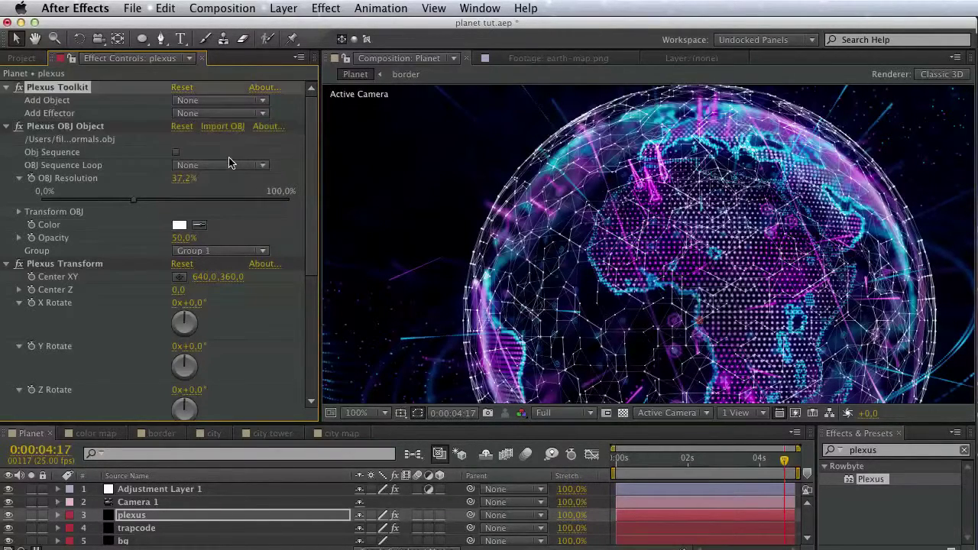
{"action": "key", "text": "space"}
{"action": "left_click_drag", "start_coordinate": [253, 324], "coordinate": [255, 131]}
{"action": "key", "text": "v"}
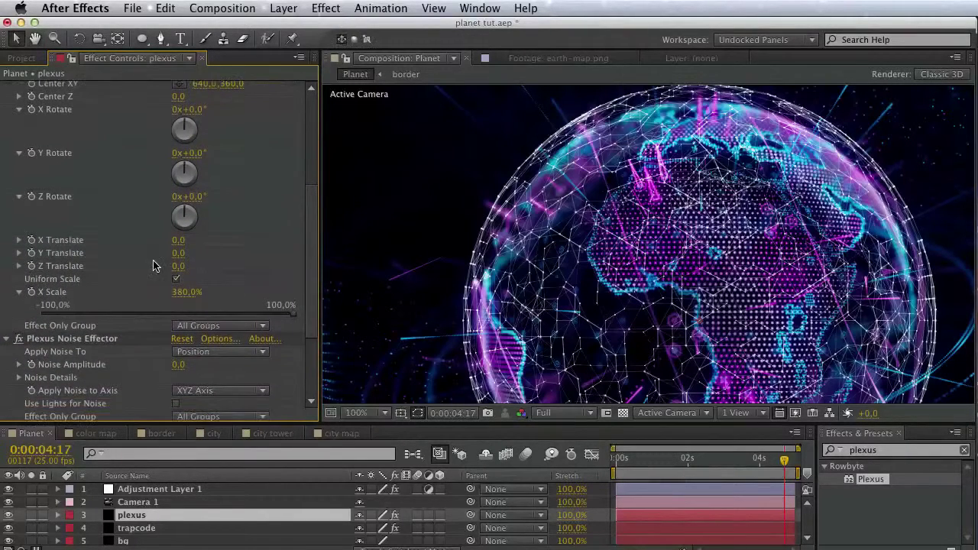
{"action": "key", "text": "space"}
{"action": "left_click_drag", "start_coordinate": [154, 256], "coordinate": [150, 144]}
{"action": "left_click", "coordinate": [182, 262]}
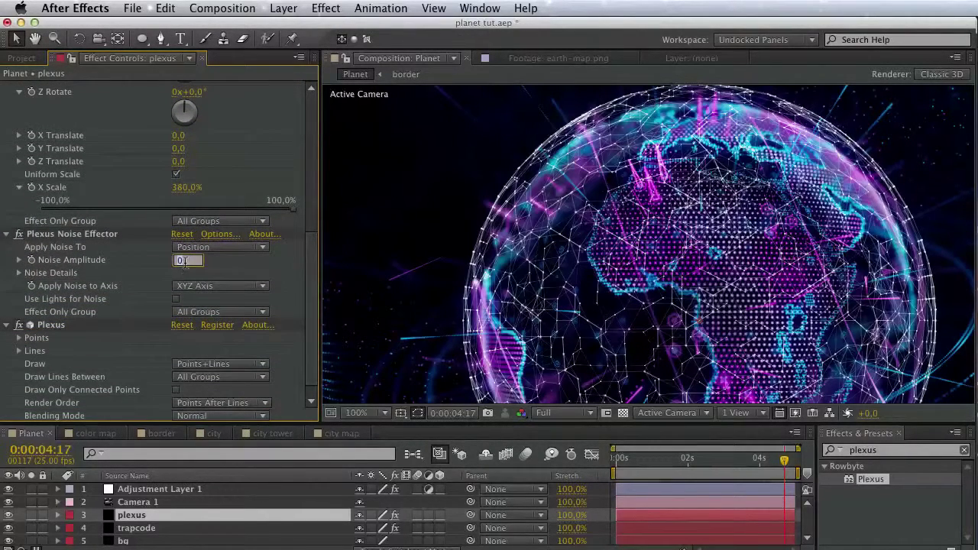
{"action": "type", "text": "100"}
{"action": "key", "text": "Return"}
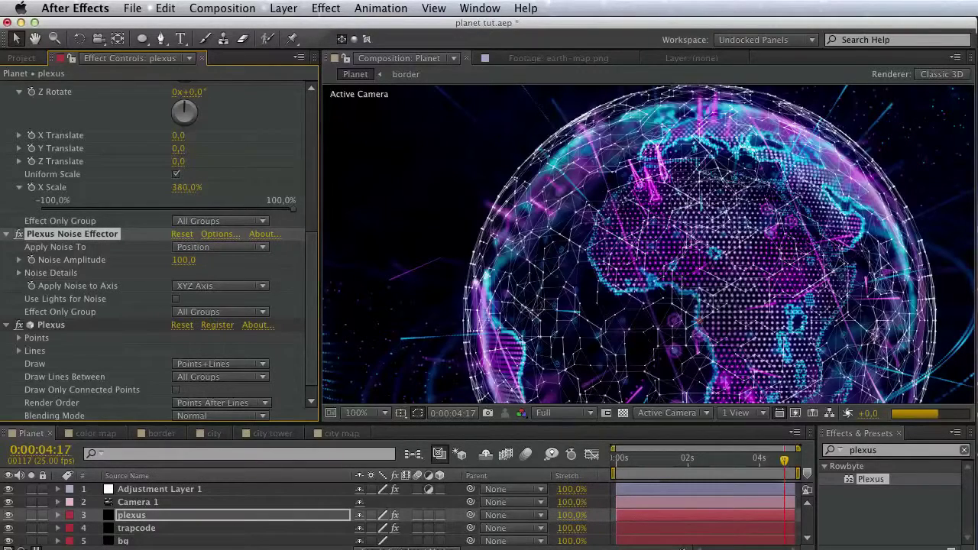
{"action": "left_click", "coordinate": [217, 289]}
{"action": "left_click", "coordinate": [217, 294]}
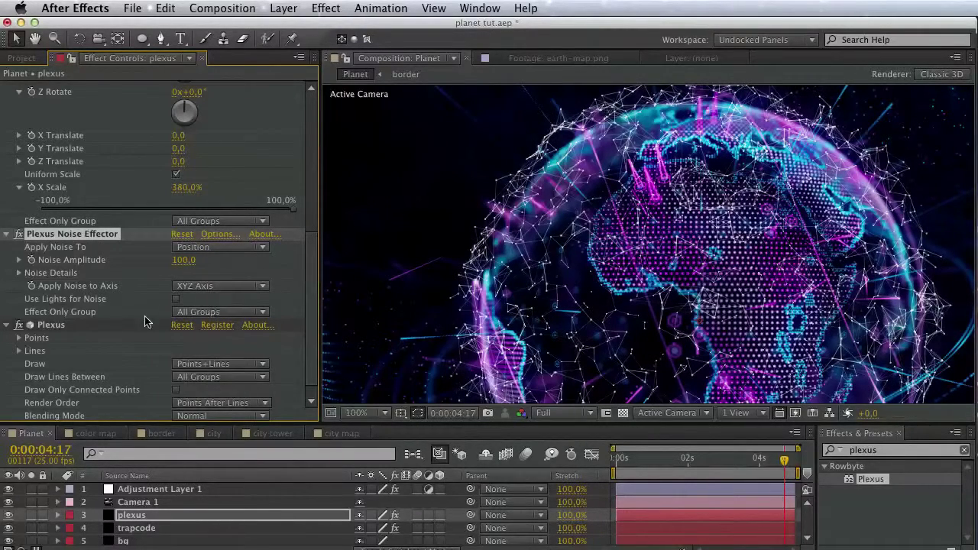
Set the Plexus lines' Fade-Out Distance to 50 and Max No. of Points to Search to 4
{"action": "scroll", "coordinate": [135, 339], "scroll_direction": "down", "scroll_amount": 1}
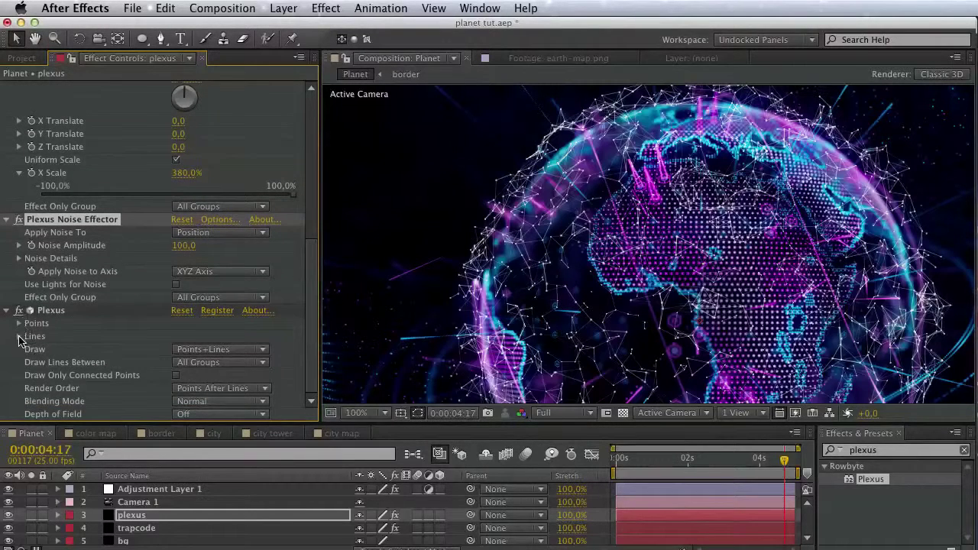
{"action": "left_click", "coordinate": [19, 337]}
{"action": "scroll", "coordinate": [34, 340], "scroll_direction": "down", "scroll_amount": 1}
{"action": "left_click", "coordinate": [184, 337]}
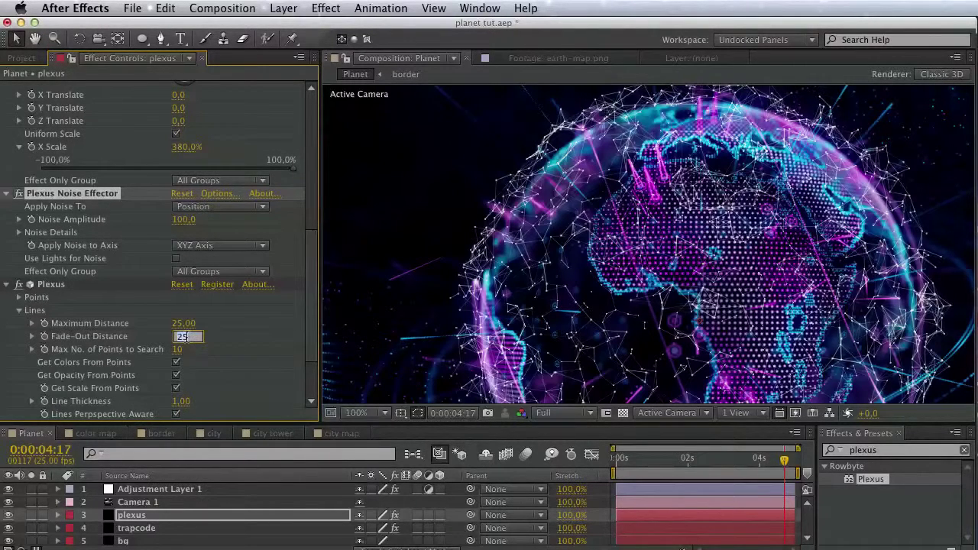
{"action": "key", "text": "Return"}
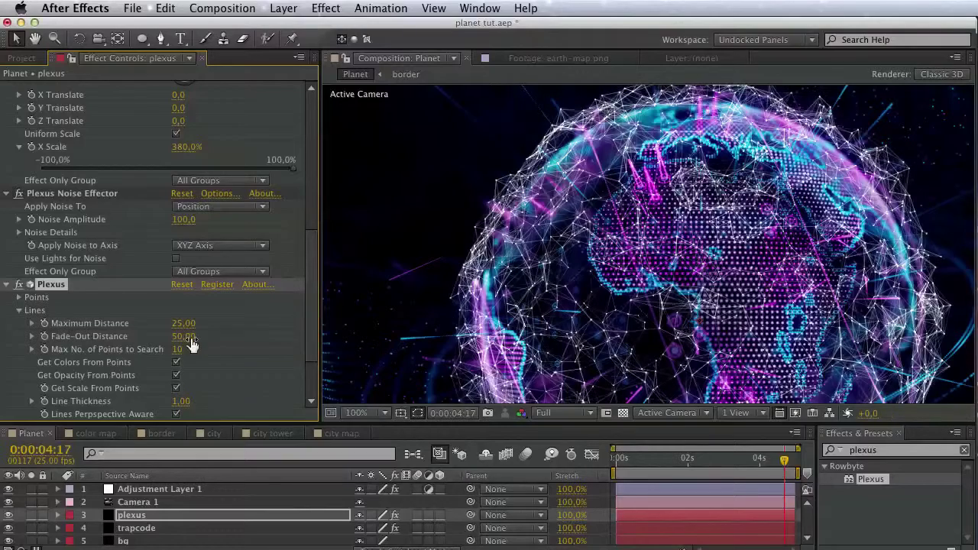
{"action": "left_click", "coordinate": [179, 350]}
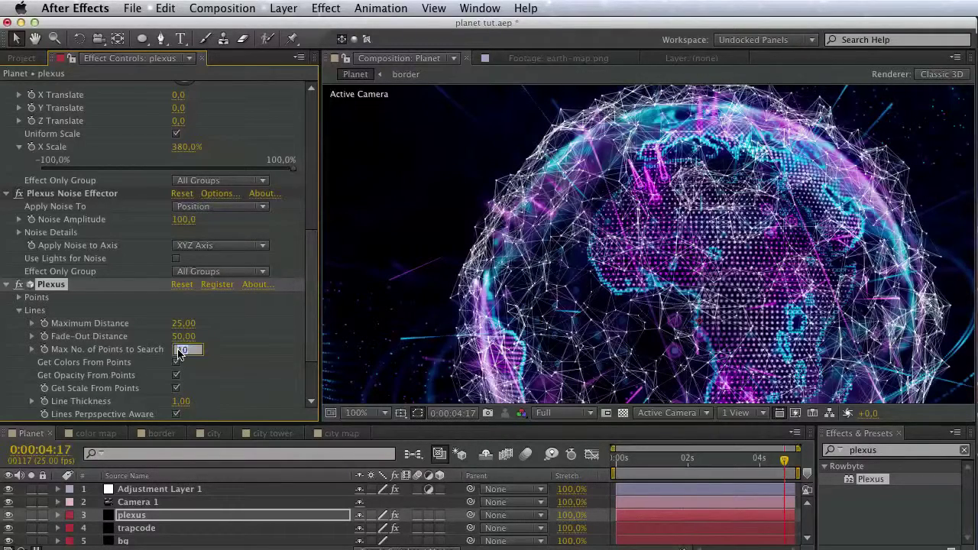
{"action": "type", "text": "4"}
{"action": "key", "text": "Return"}
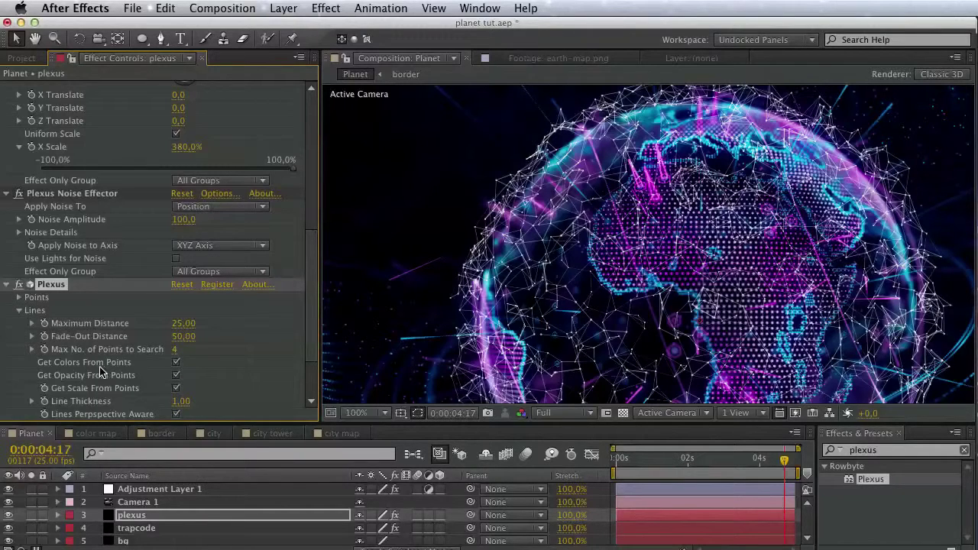
Turn off Get Colors From Points and set the Plexus Lines Color to the saved pink swatch, HSB 297, 38, 94
{"action": "left_click", "coordinate": [176, 362]}
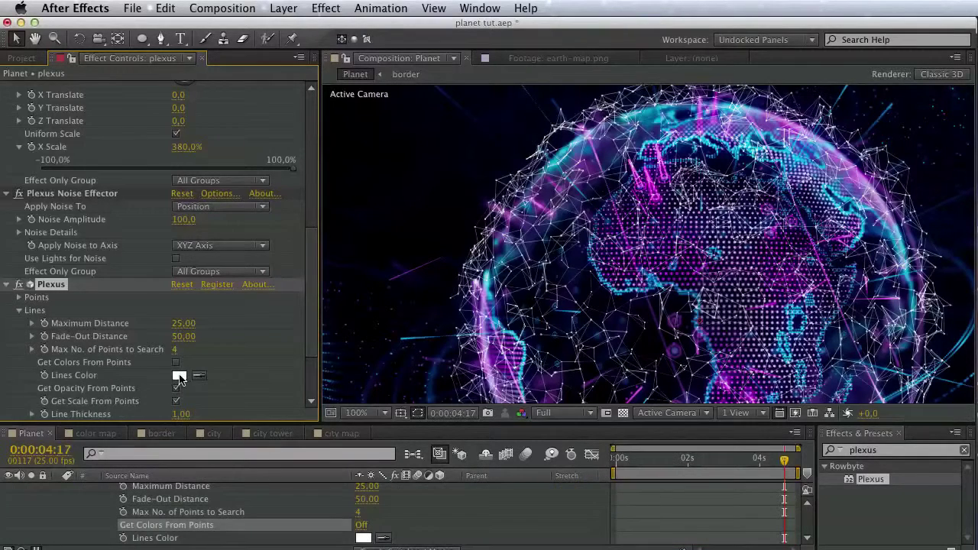
{"action": "left_click", "coordinate": [178, 376]}
{"action": "left_click", "coordinate": [843, 423]}
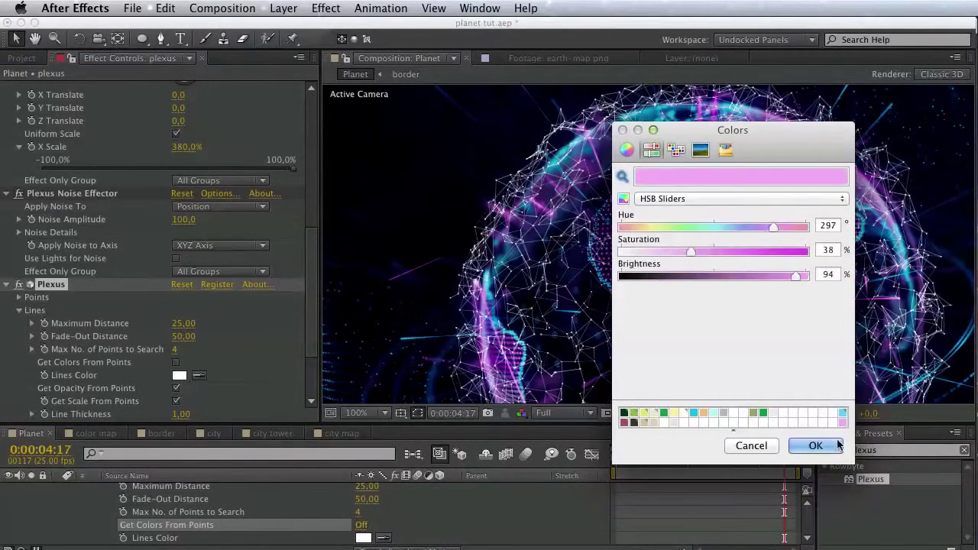
{"action": "left_click", "coordinate": [824, 446]}
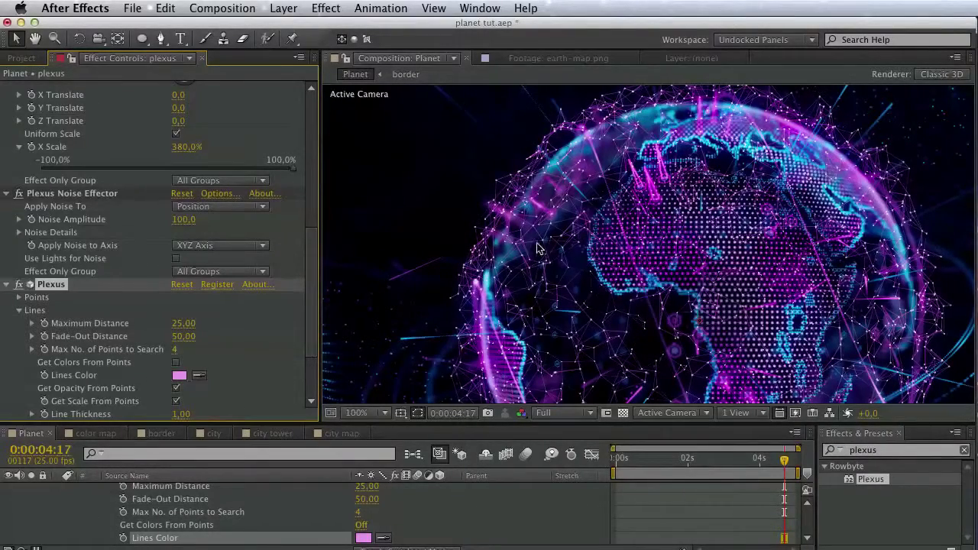
Change the Plexus Lines Color to the saved light blue swatch
{"action": "left_click", "coordinate": [180, 376]}
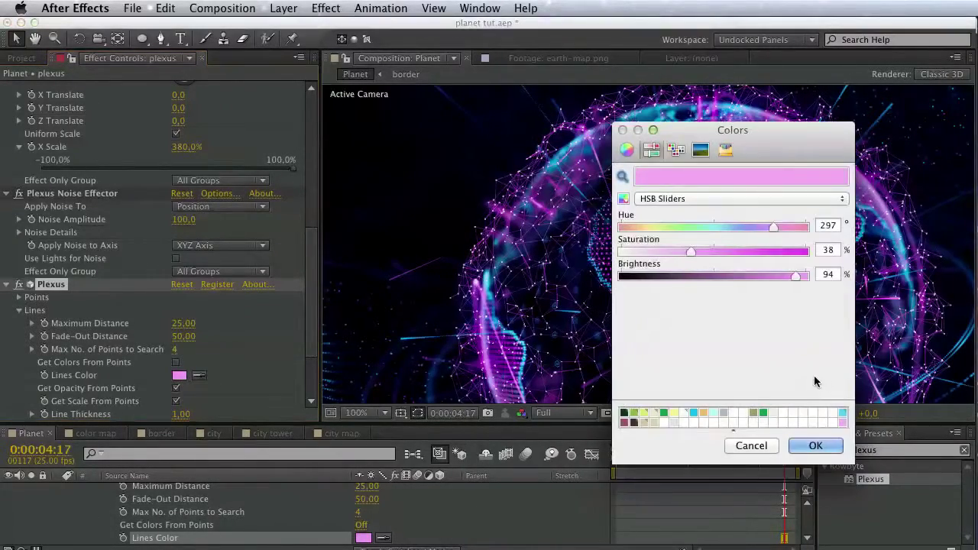
{"action": "left_click", "coordinate": [845, 408]}
{"action": "left_click", "coordinate": [813, 443]}
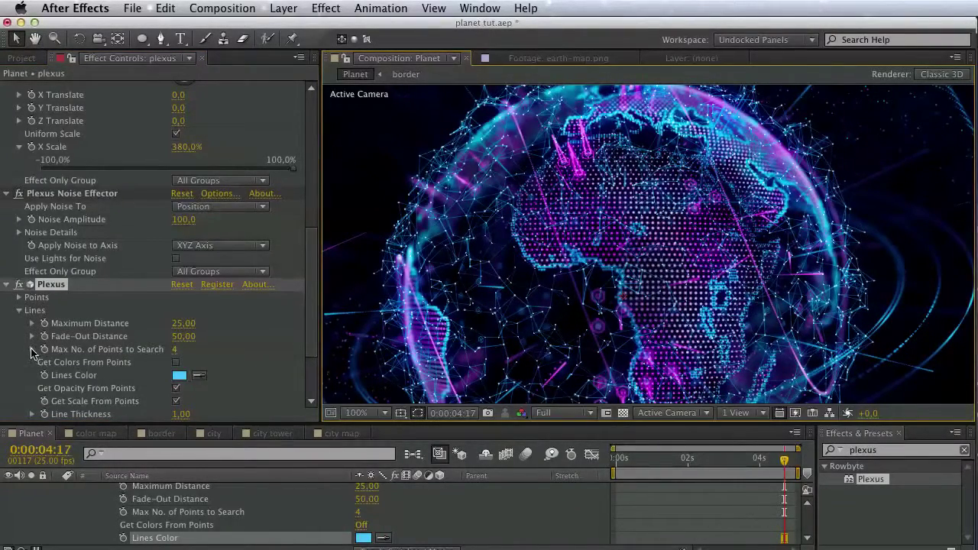
Set the Plexus Points Size to 0 so only the connecting lines are drawn
{"action": "left_click", "coordinate": [33, 351]}
{"action": "left_click", "coordinate": [33, 351]}
{"action": "scroll", "coordinate": [114, 378], "scroll_direction": "down", "scroll_amount": 3}
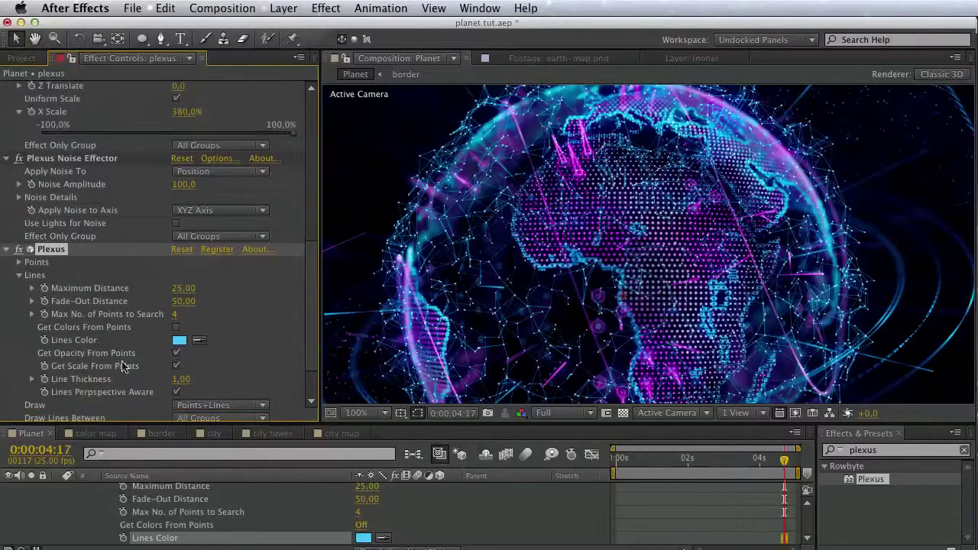
{"action": "scroll", "coordinate": [157, 360], "scroll_direction": "down", "scroll_amount": 2}
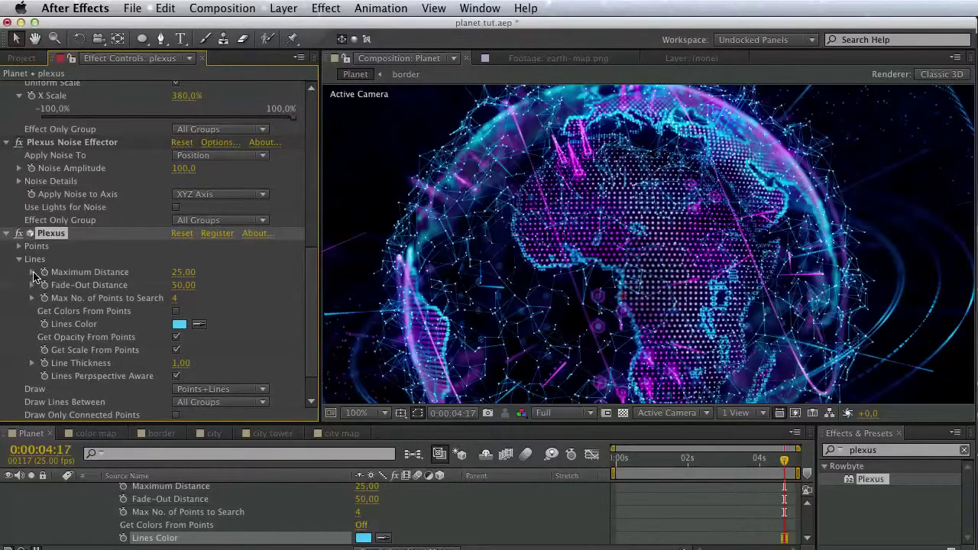
{"action": "left_click", "coordinate": [20, 248]}
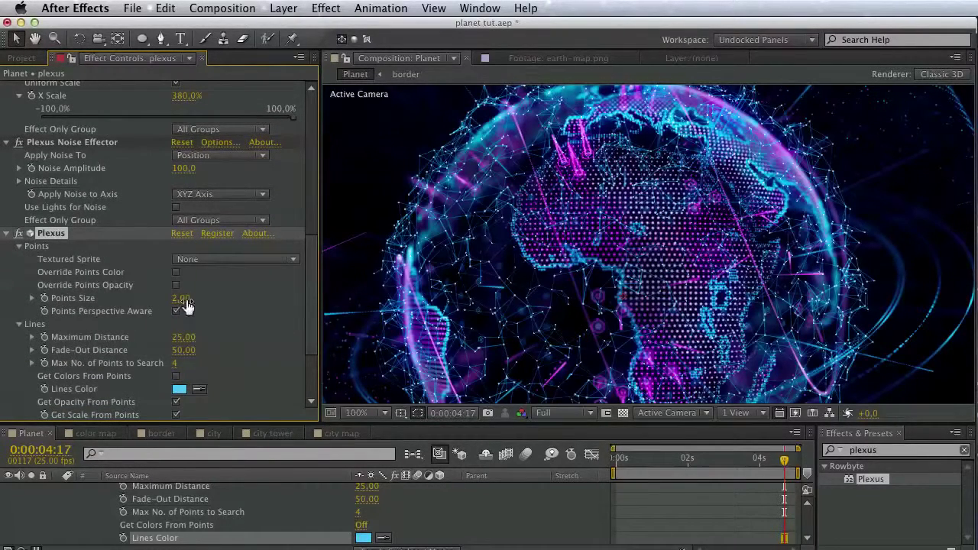
{"action": "left_click", "coordinate": [183, 300]}
{"action": "type", "text": "0"}
{"action": "key", "text": "Return"}
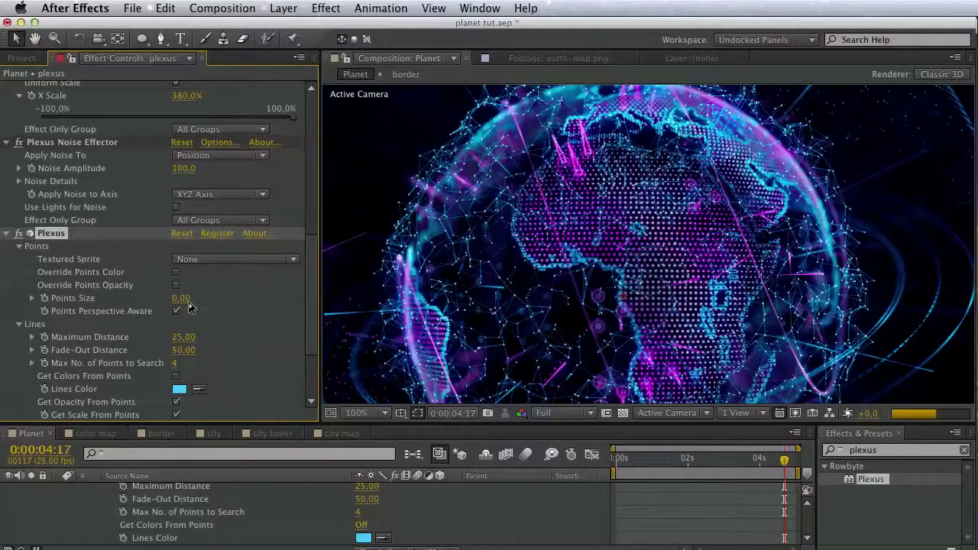
{"action": "left_click", "coordinate": [20, 247]}
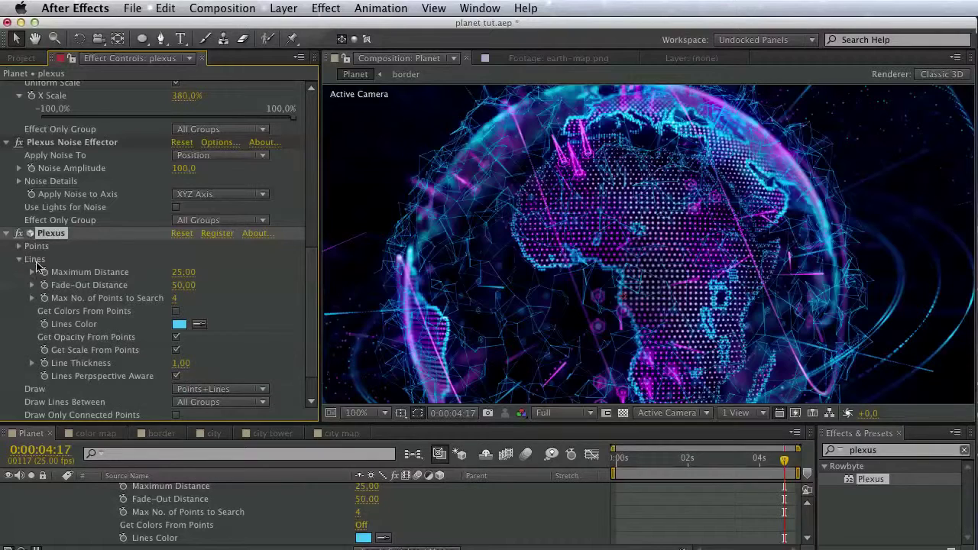
Set the Plexus Depth of Field to Camera Settings and its Blur Factor to 0.5
{"action": "scroll", "coordinate": [74, 305], "scroll_direction": "down", "scroll_amount": 3}
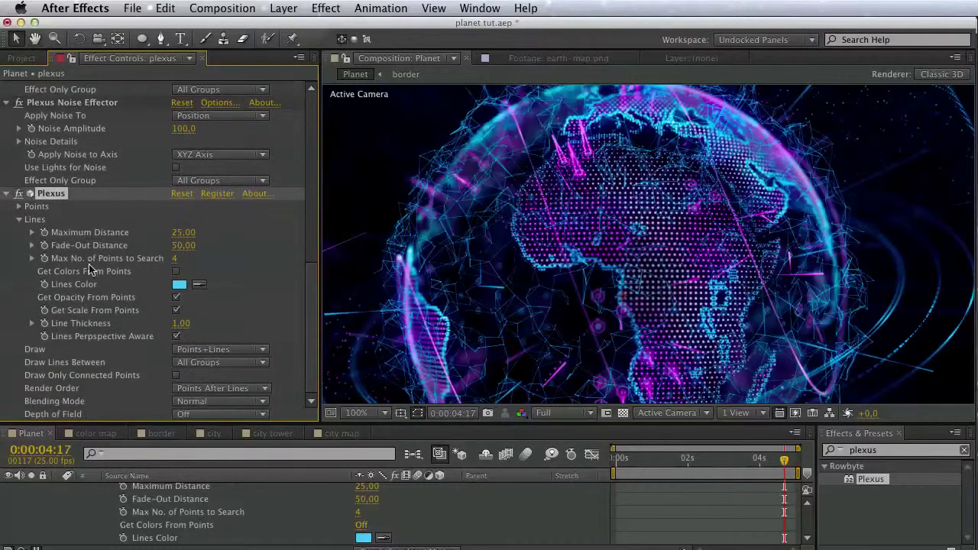
{"action": "left_click", "coordinate": [194, 418]}
{"action": "left_click", "coordinate": [201, 449]}
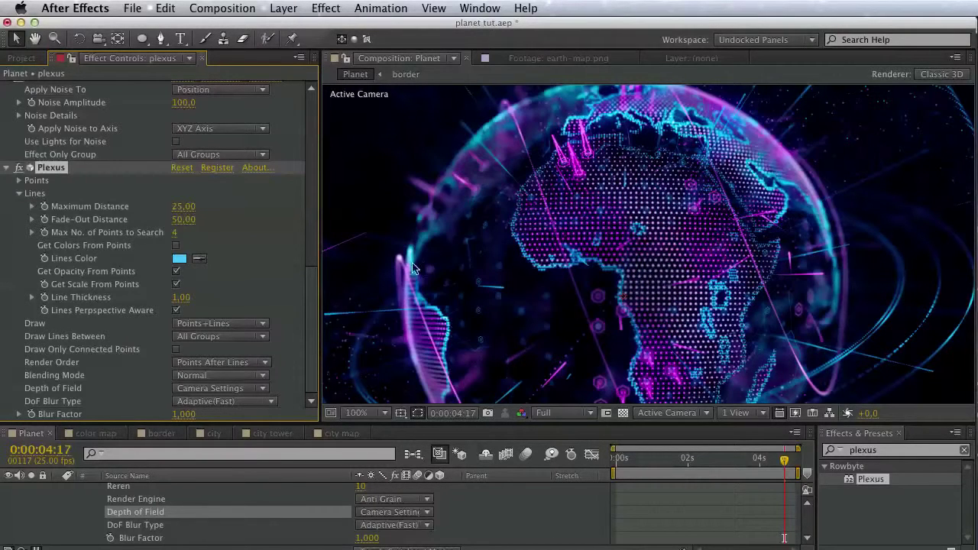
{"action": "left_click", "coordinate": [184, 414]}
{"action": "type", "text": "0.5"}
{"action": "key", "text": "Return"}
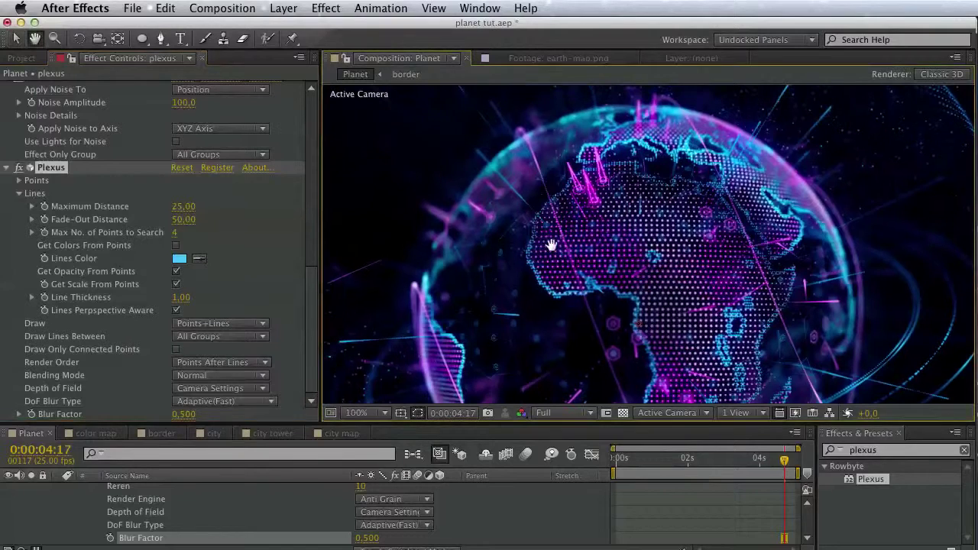
Set the Plexus Line Thickness to 1.3 and check the wireframe around the planet
{"action": "left_click", "coordinate": [181, 297]}
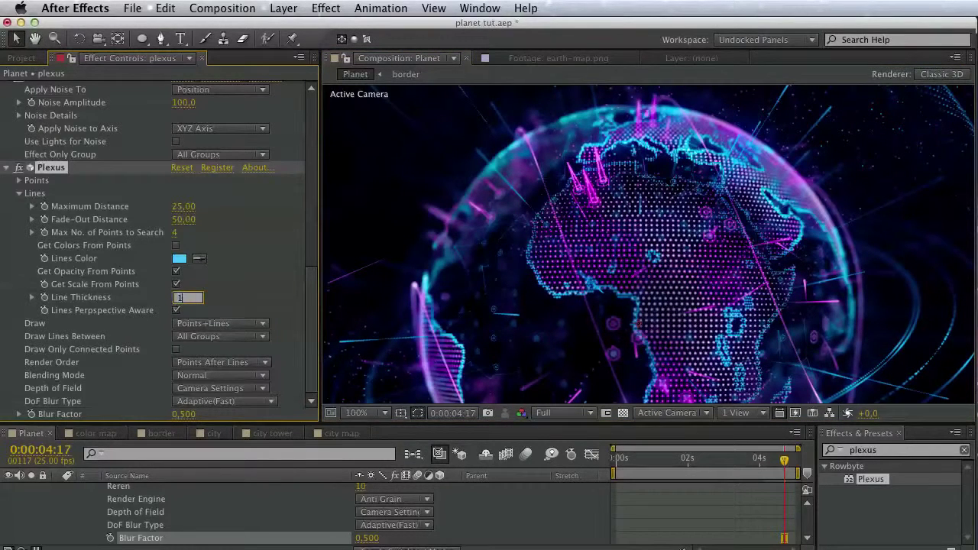
{"action": "type", "text": ".3"}
{"action": "key", "text": "Return"}
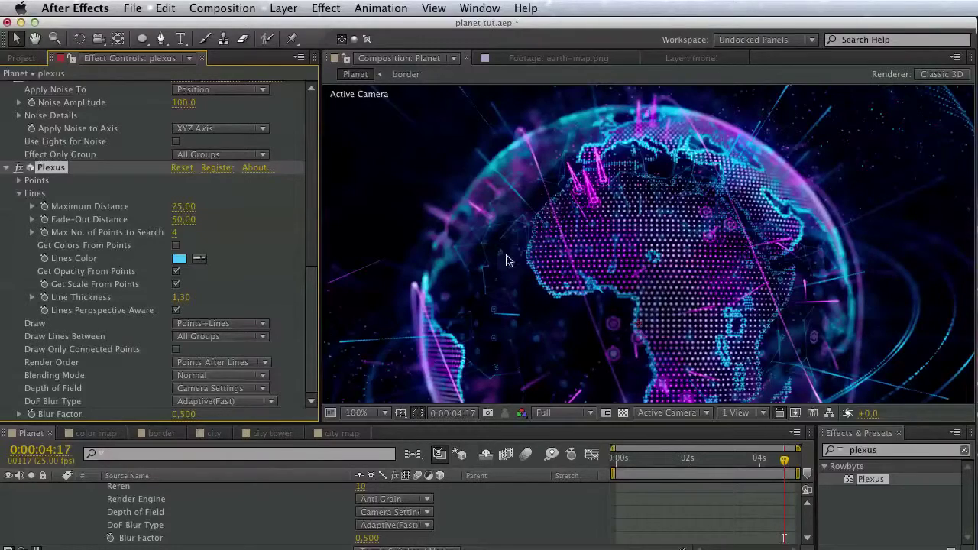
{"action": "left_click_drag", "start_coordinate": [521, 265], "coordinate": [535, 169]}
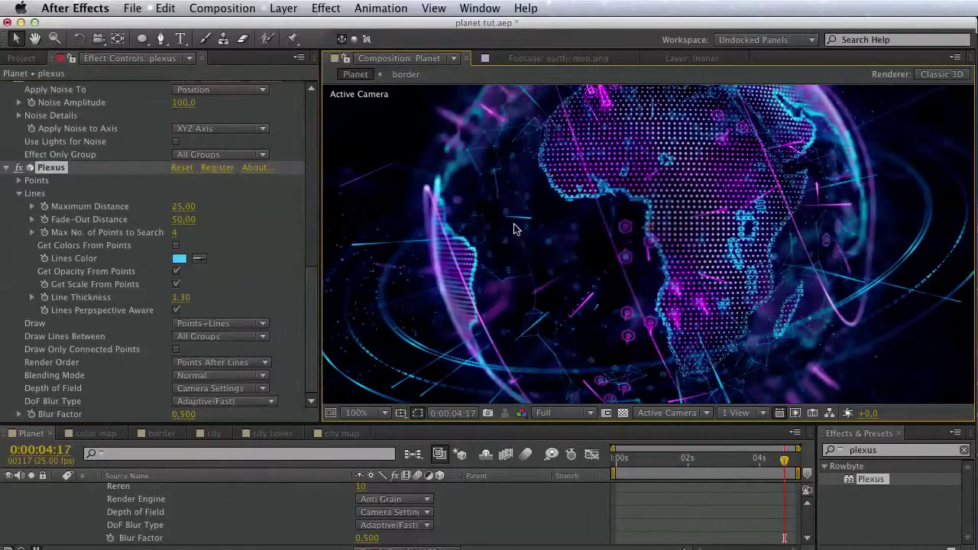
{"action": "left_click_drag", "start_coordinate": [435, 244], "coordinate": [342, 324]}
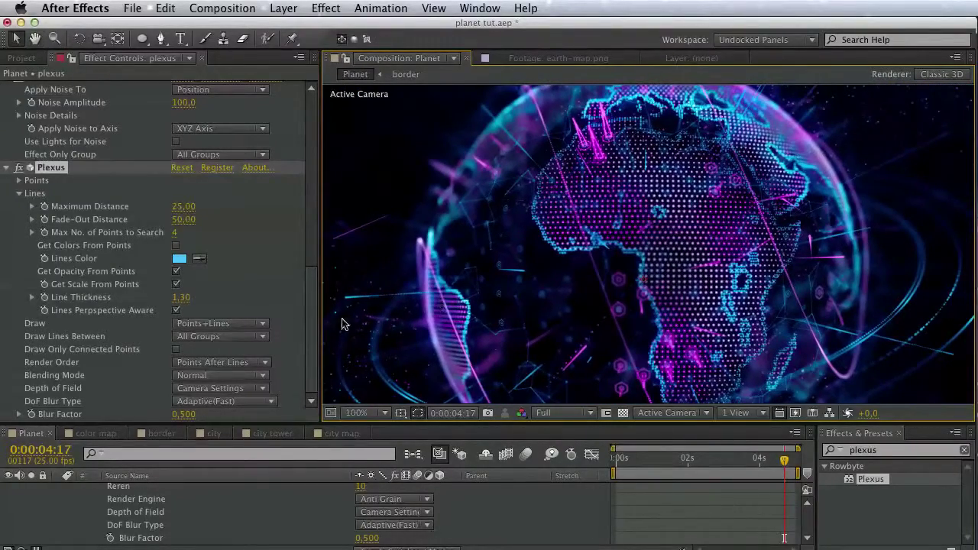
Collapse the settings of all five Plexus effects on the plexus layer, from Plexus Toolkit to Plexus
{"action": "scroll", "coordinate": [188, 304], "scroll_direction": "up", "scroll_amount": 3}
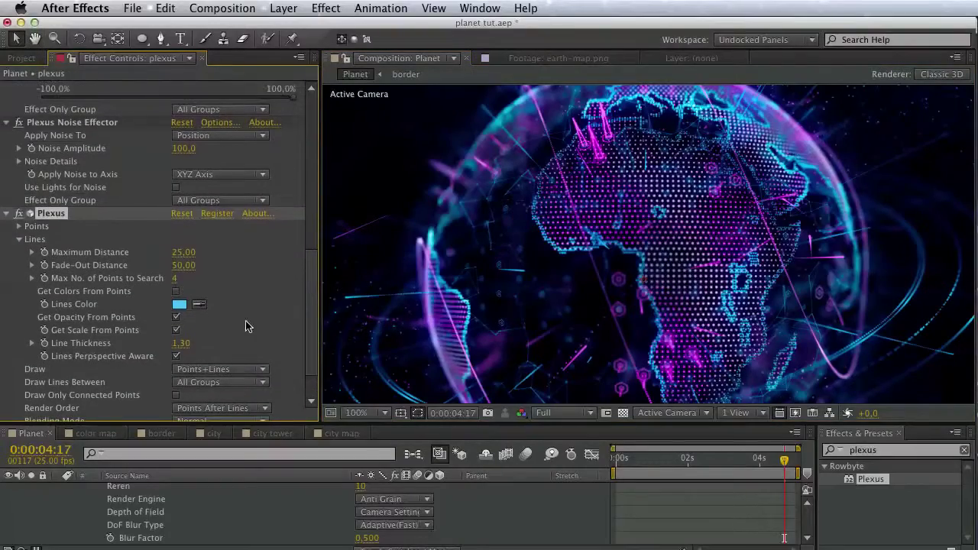
{"action": "scroll", "coordinate": [103, 255], "scroll_direction": "up", "scroll_amount": 7}
{"action": "key", "text": "space"}
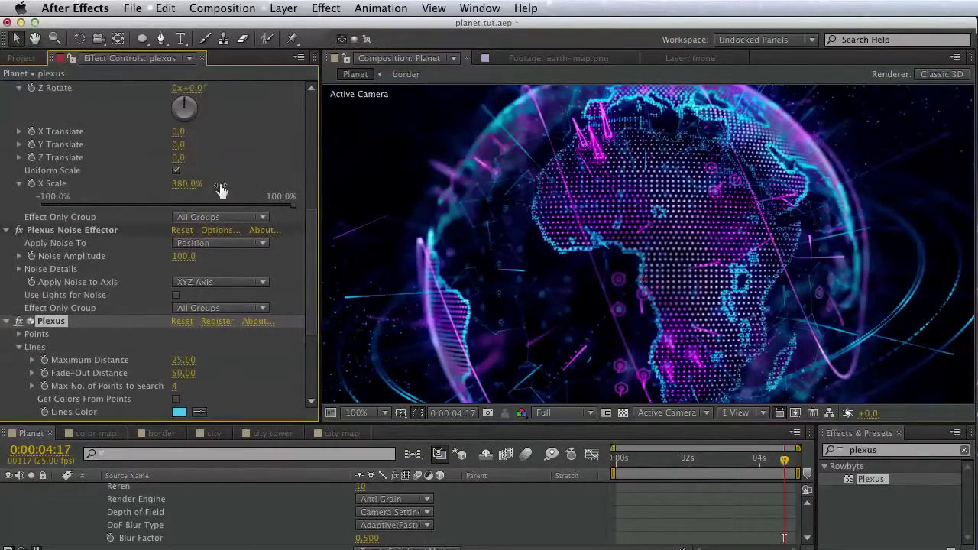
{"action": "left_click_drag", "start_coordinate": [577, 210], "coordinate": [504, 276]}
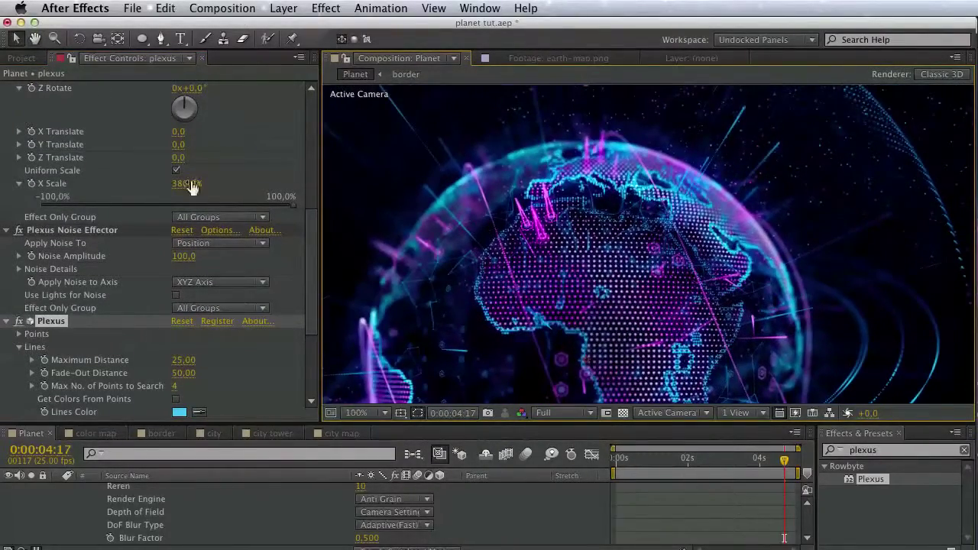
{"action": "scroll", "coordinate": [264, 295], "scroll_direction": "up", "scroll_amount": 5}
{"action": "scroll", "coordinate": [264, 295], "scroll_direction": "up", "scroll_amount": 2}
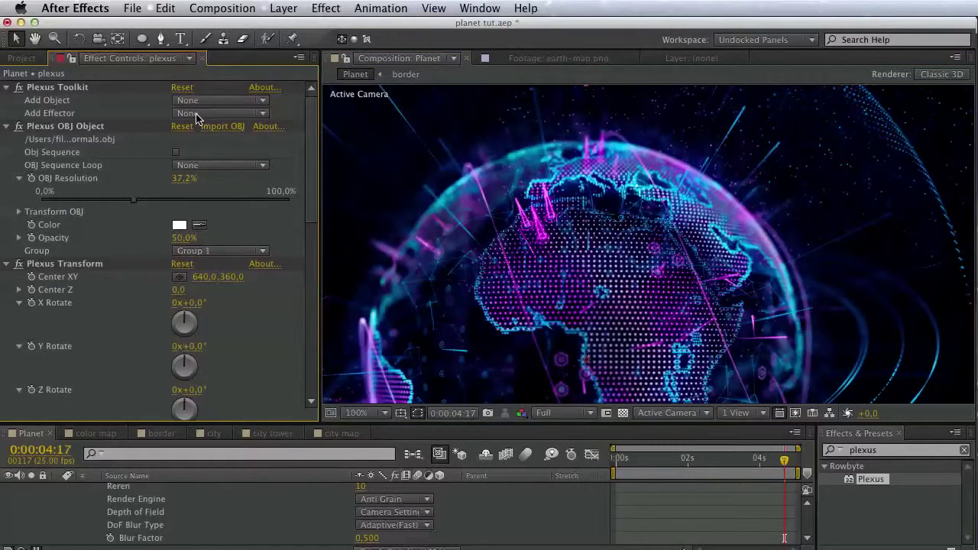
{"action": "left_click", "coordinate": [8, 89]}
{"action": "left_click", "coordinate": [8, 100]}
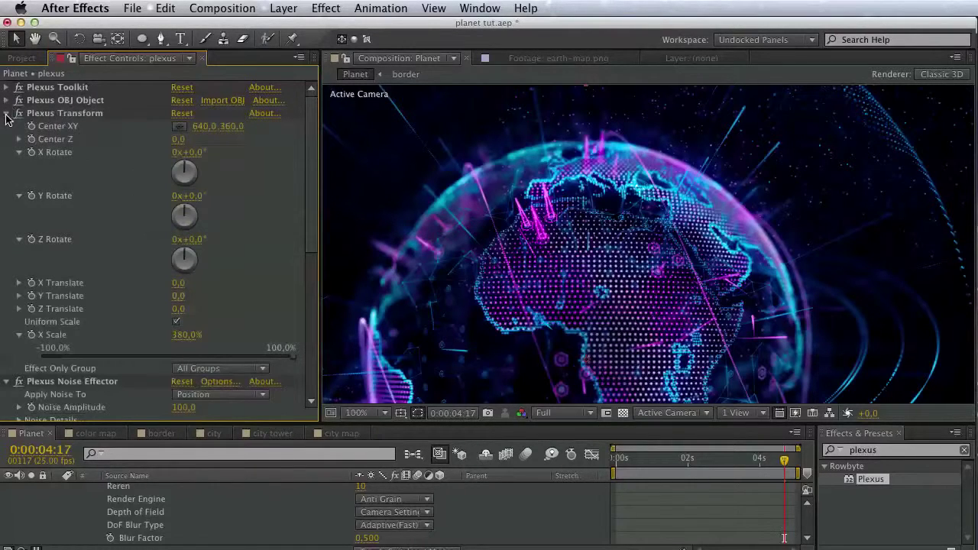
{"action": "left_click", "coordinate": [8, 113]}
{"action": "left_click", "coordinate": [8, 126]}
{"action": "left_click", "coordinate": [7, 140]}
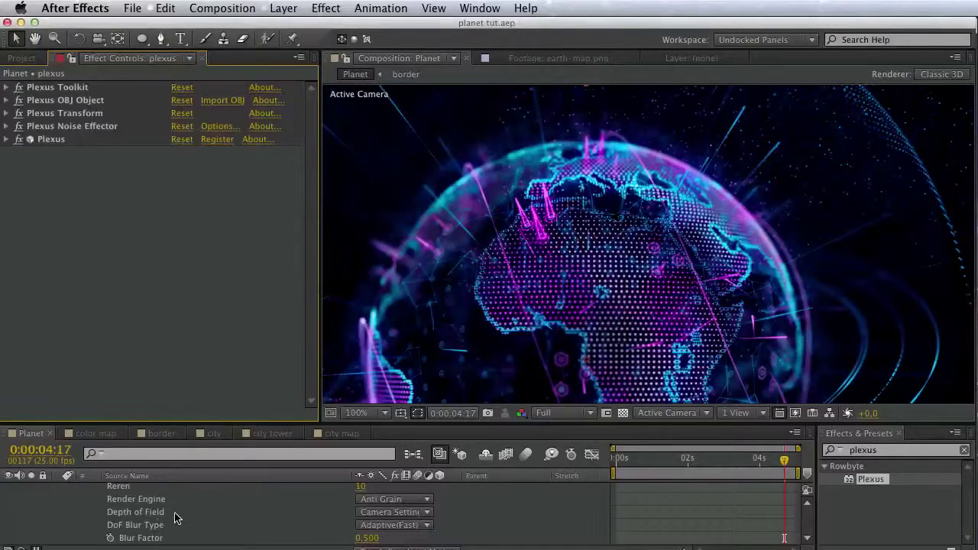
Collapse the plexus layer's properties in the timeline and duplicate the layer
{"action": "left_click", "coordinate": [234, 513]}
{"action": "scroll", "coordinate": [229, 515], "scroll_direction": "up", "scroll_amount": 5}
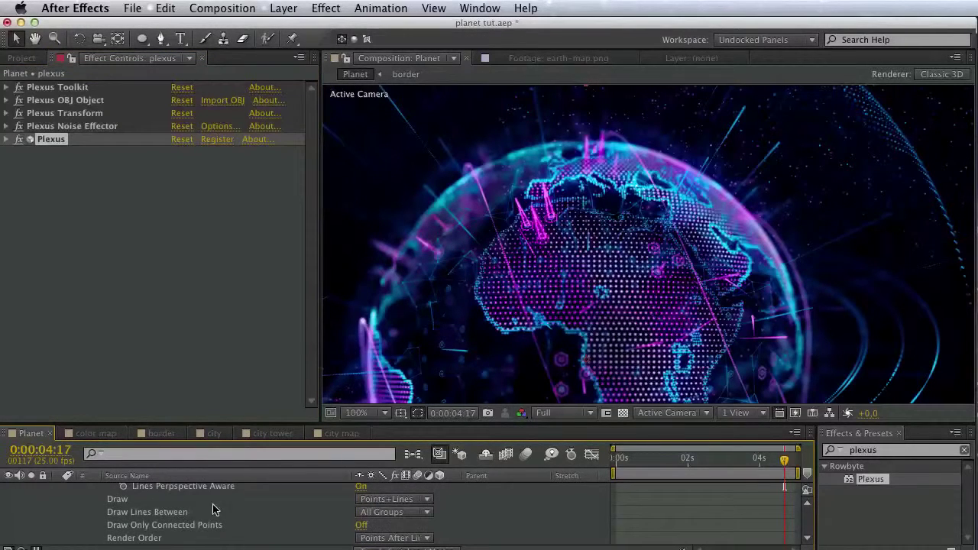
{"action": "scroll", "coordinate": [87, 511], "scroll_direction": "up", "scroll_amount": 10}
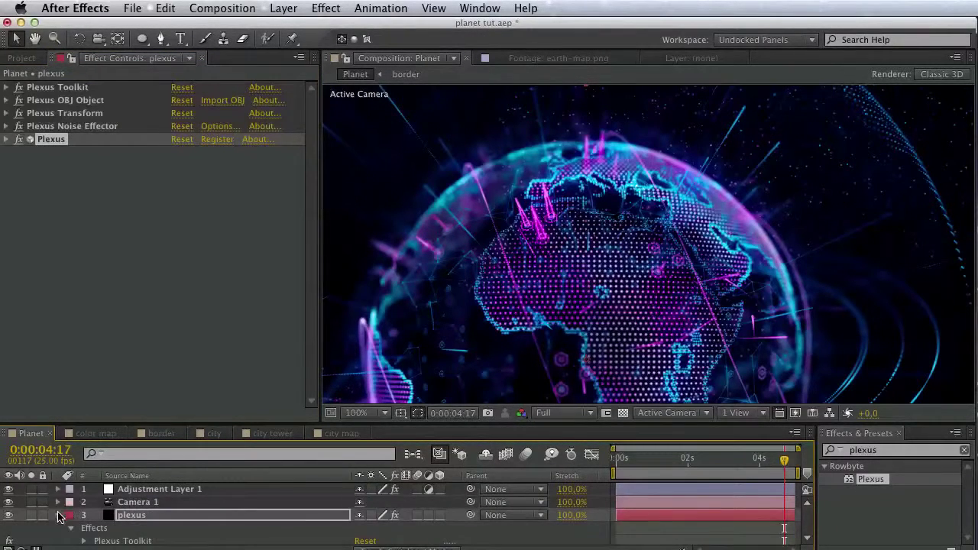
{"action": "left_click", "coordinate": [58, 515]}
{"action": "left_click", "coordinate": [229, 515]}
{"action": "left_click", "coordinate": [165, 7]}
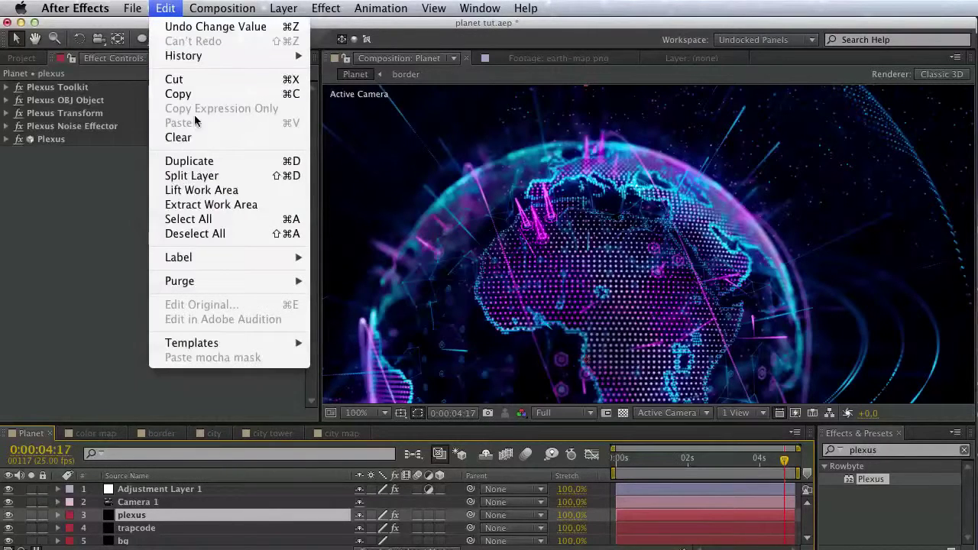
{"action": "left_click", "coordinate": [194, 160]}
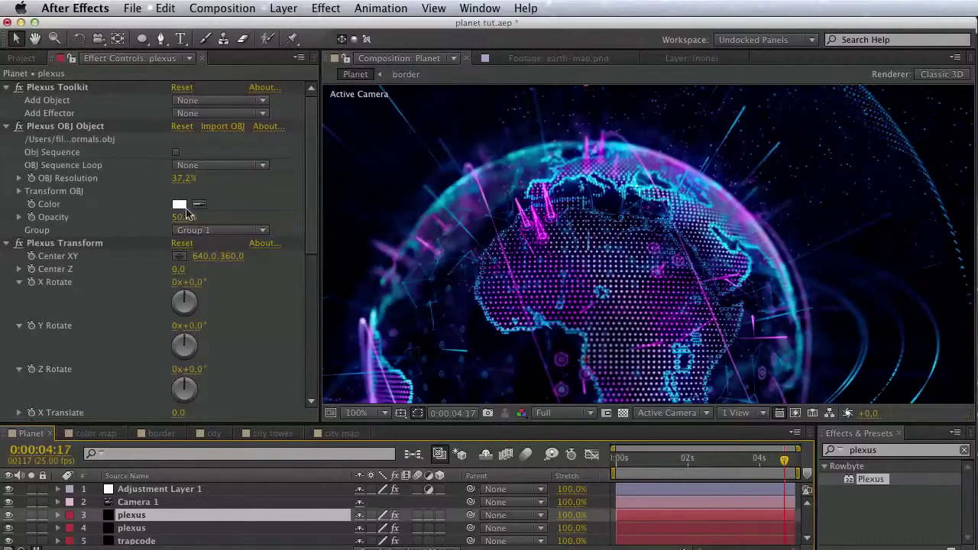
Set the Plexus Transform X Scale of the duplicated plexus layer to 650%
{"action": "left_click_drag", "start_coordinate": [314, 236], "coordinate": [311, 296]}
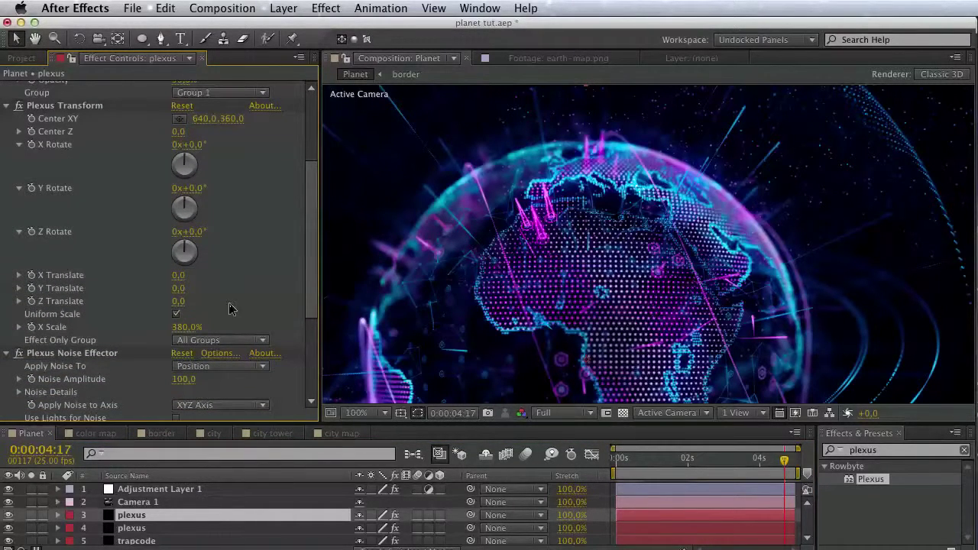
{"action": "left_click", "coordinate": [193, 328]}
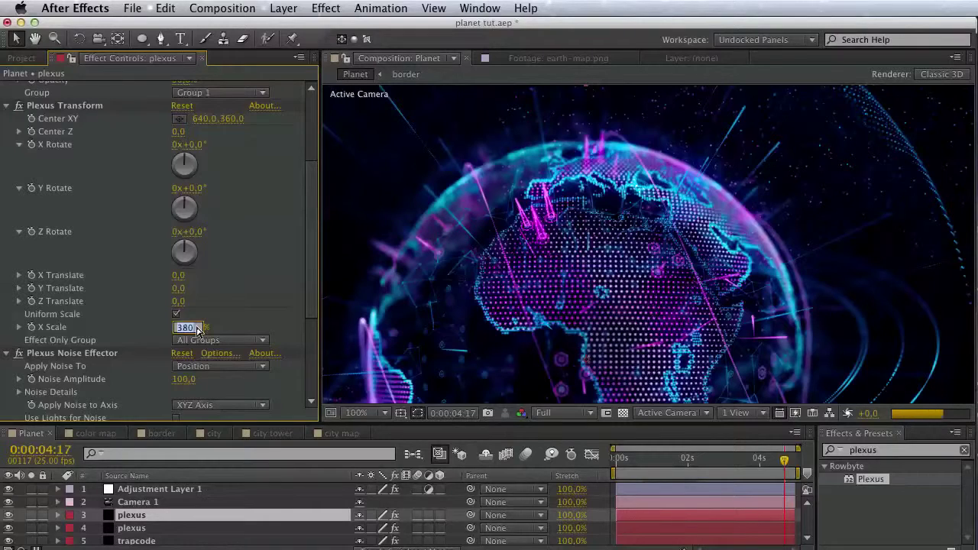
{"action": "type", "text": "650"}
{"action": "key", "text": "Return"}
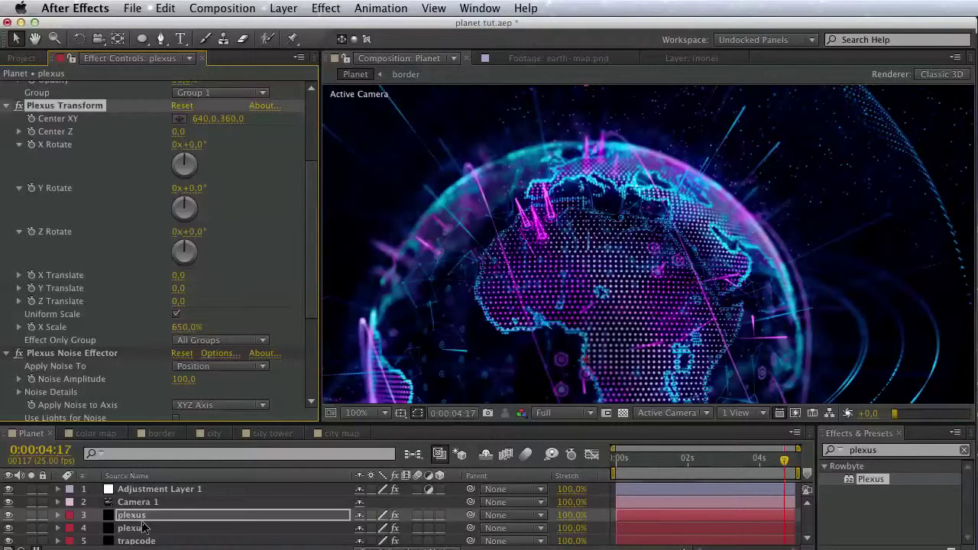
Hide the original plexus layer so that only the enlarged copy of the wireframe is drawn around the planet
{"action": "left_click", "coordinate": [12, 532]}
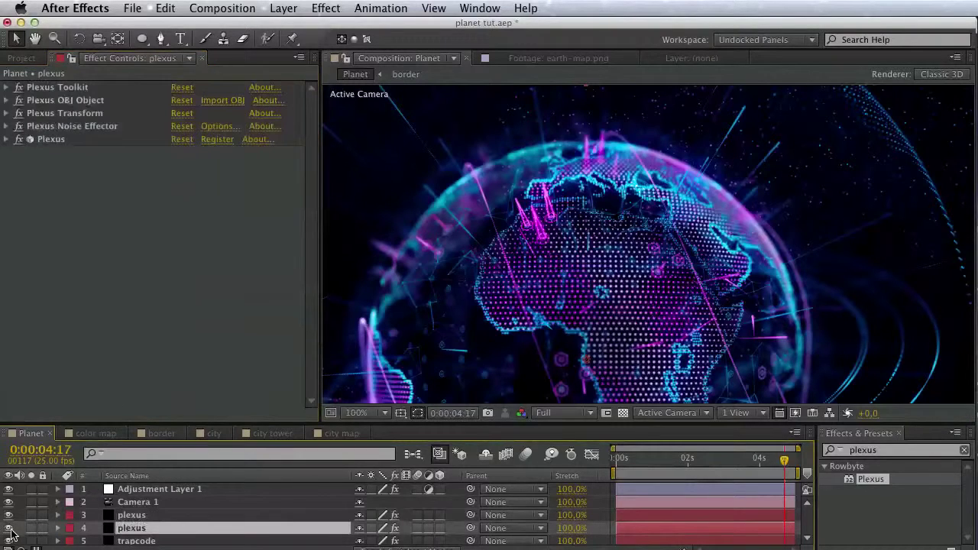
{"action": "left_click", "coordinate": [8, 529]}
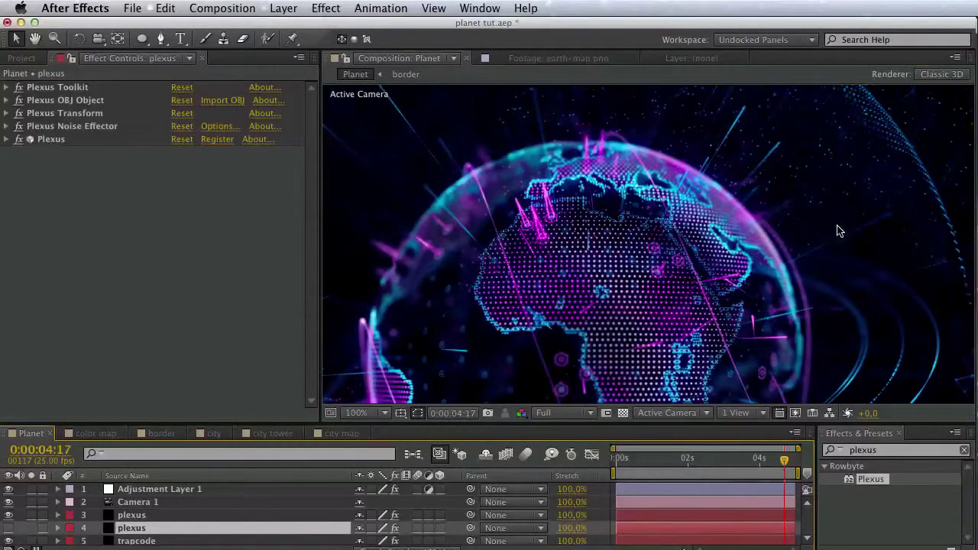
{"action": "key", "text": "h"}
{"action": "left_click_drag", "start_coordinate": [839, 231], "coordinate": [616, 74]}
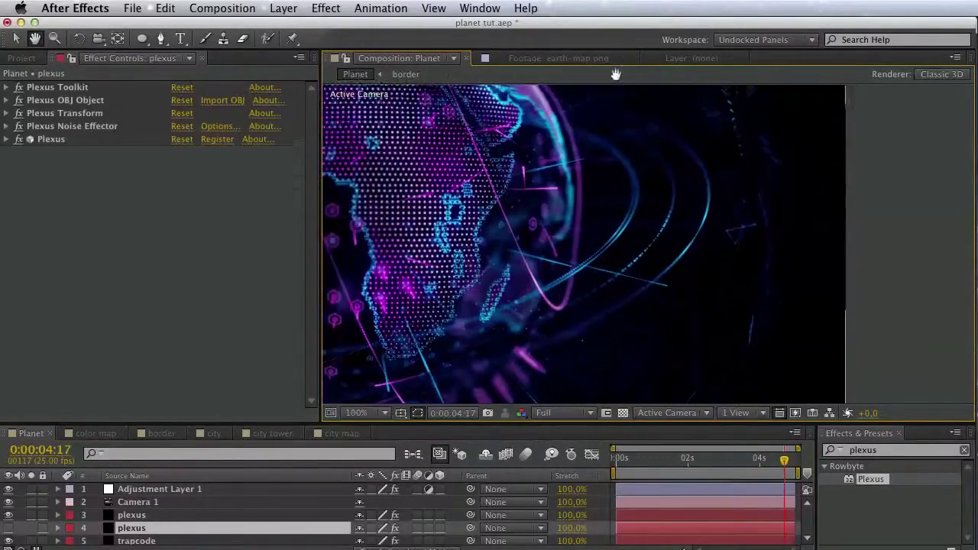
{"action": "key", "text": "v"}
Set the Plexus depth-of-field Blur Factor of the enlarged plexus copy to 0.3
{"action": "left_click", "coordinate": [152, 515]}
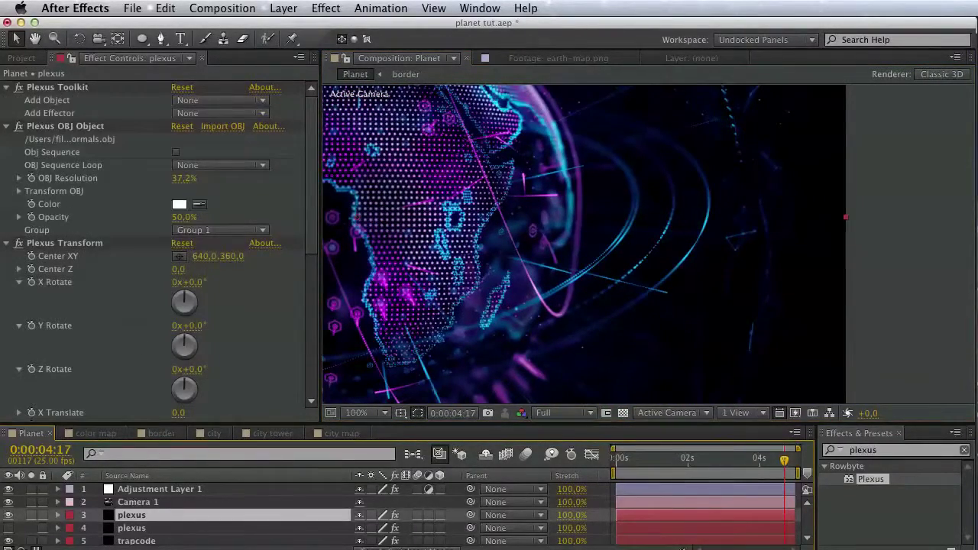
{"action": "scroll", "coordinate": [121, 374], "scroll_direction": "down", "scroll_amount": 10}
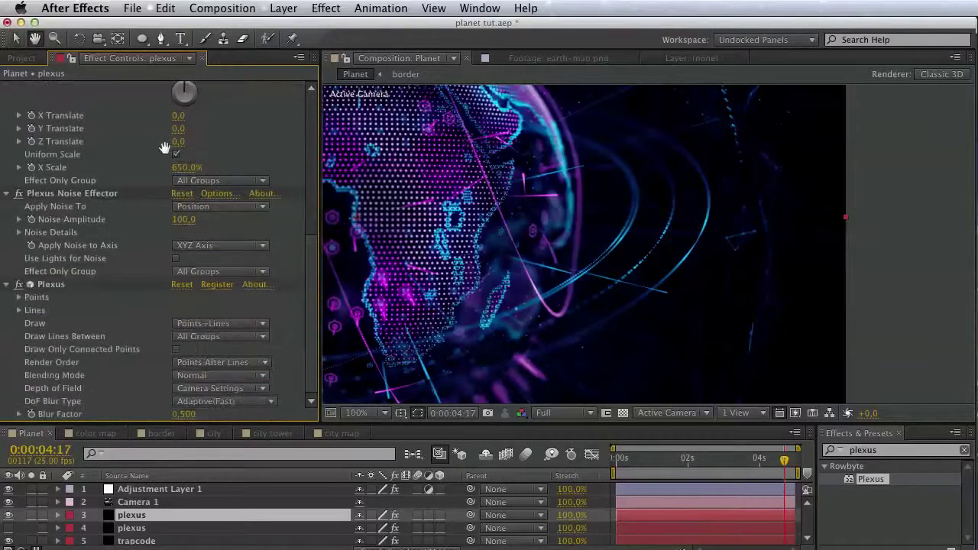
{"action": "key", "text": "space"}
{"action": "left_click", "coordinate": [189, 415]}
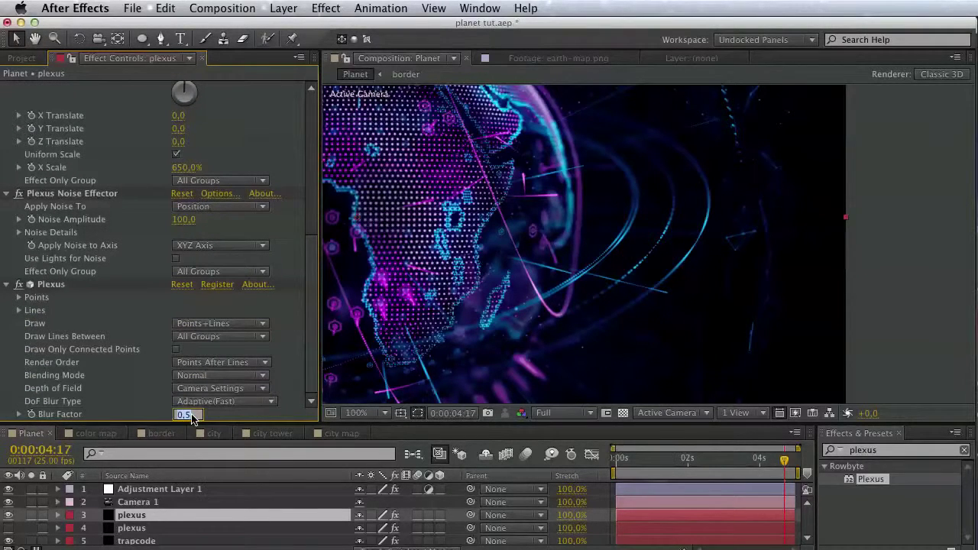
{"action": "type", "text": "0.3"}
{"action": "key", "text": "Return"}
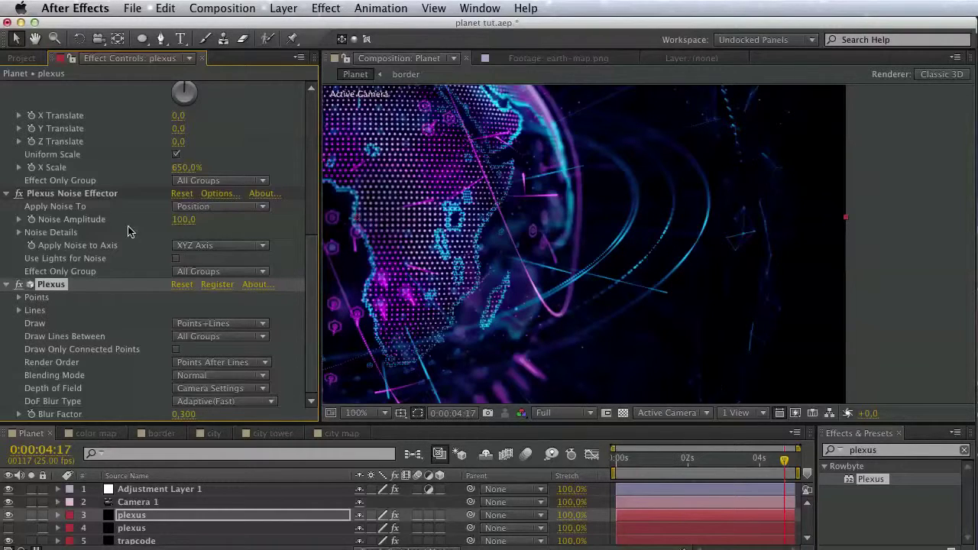
Set the enlarged copy's Plexus Lines Maximum Distance to 50 and Fade-Out Distance to 100
{"action": "scroll", "coordinate": [129, 231], "scroll_direction": "up", "scroll_amount": 3}
{"action": "scroll", "coordinate": [76, 290], "scroll_direction": "down", "scroll_amount": 3}
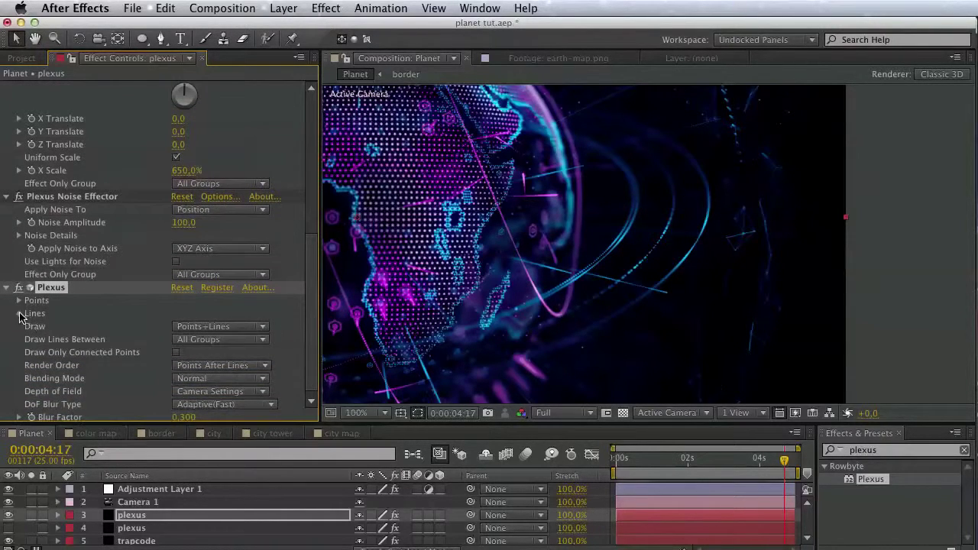
{"action": "left_click", "coordinate": [19, 313]}
{"action": "left_click", "coordinate": [193, 314]}
{"action": "type", "text": "50"}
{"action": "key", "text": "Tab"}
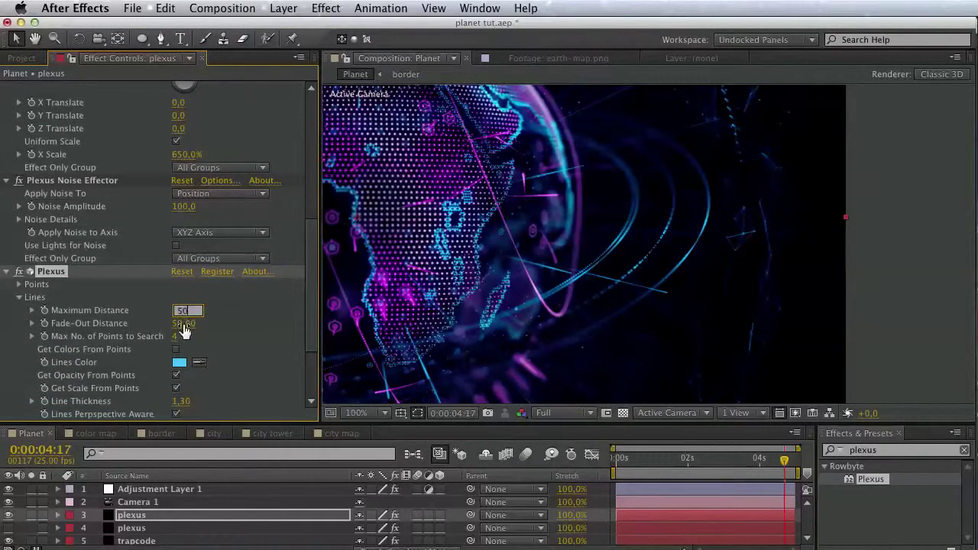
{"action": "type", "text": "100"}
{"action": "key", "text": "Return"}
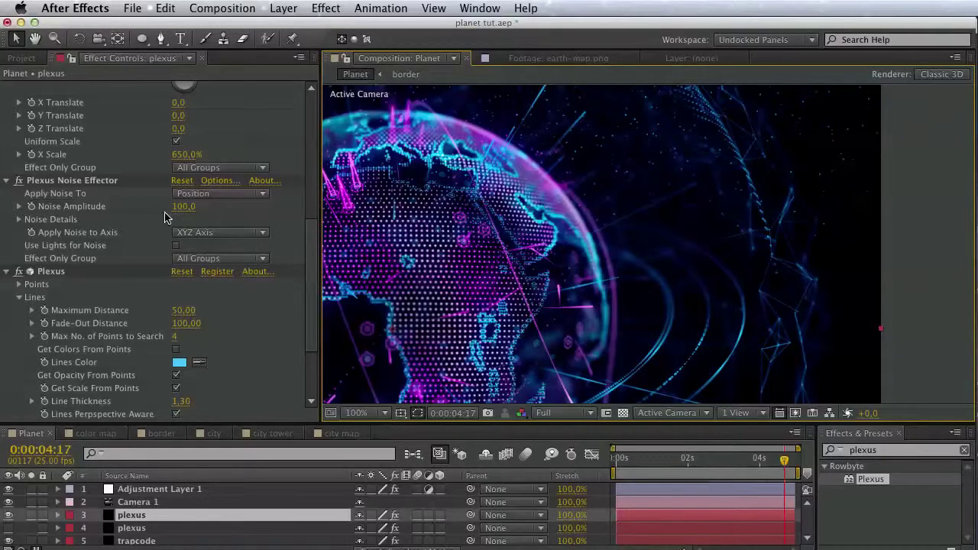
Set the Noise Amplitude of the enlarged copy's Plexus Noise Effector to 300 and check the scattered lines around the planet
{"action": "left_click", "coordinate": [188, 207]}
{"action": "type", "text": "300"}
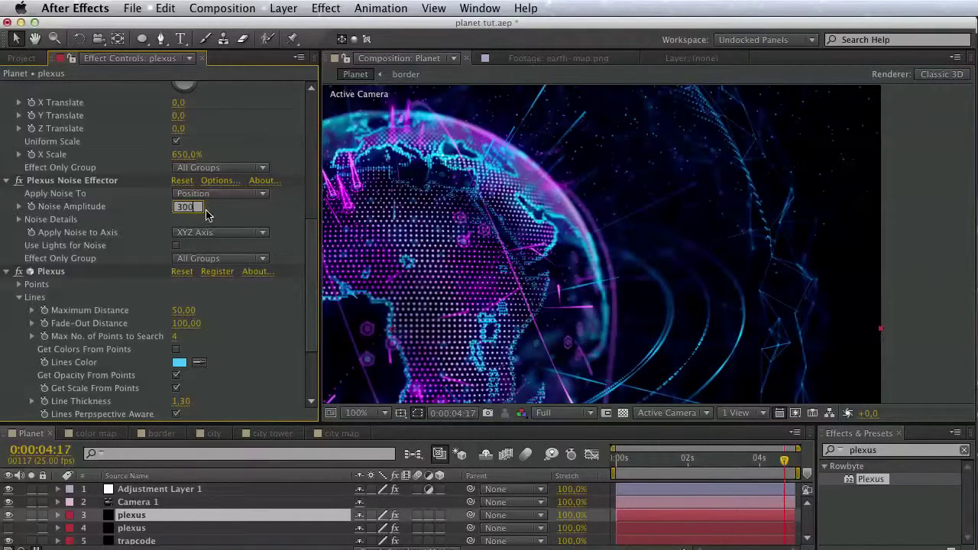
{"action": "key", "text": "Return"}
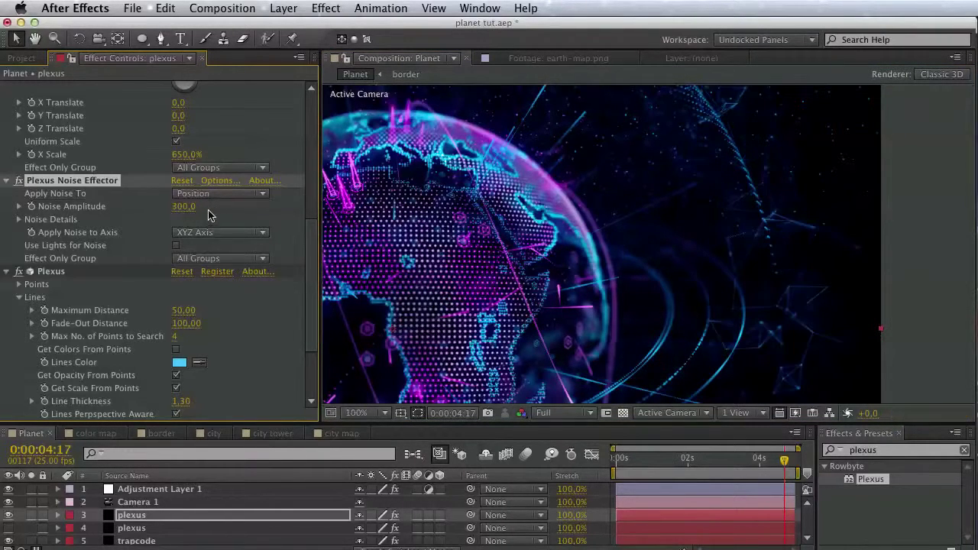
{"action": "key", "text": "space"}
{"action": "left_click_drag", "start_coordinate": [569, 247], "coordinate": [917, 266]}
{"action": "left_click_drag", "start_coordinate": [567, 277], "coordinate": [424, 132]}
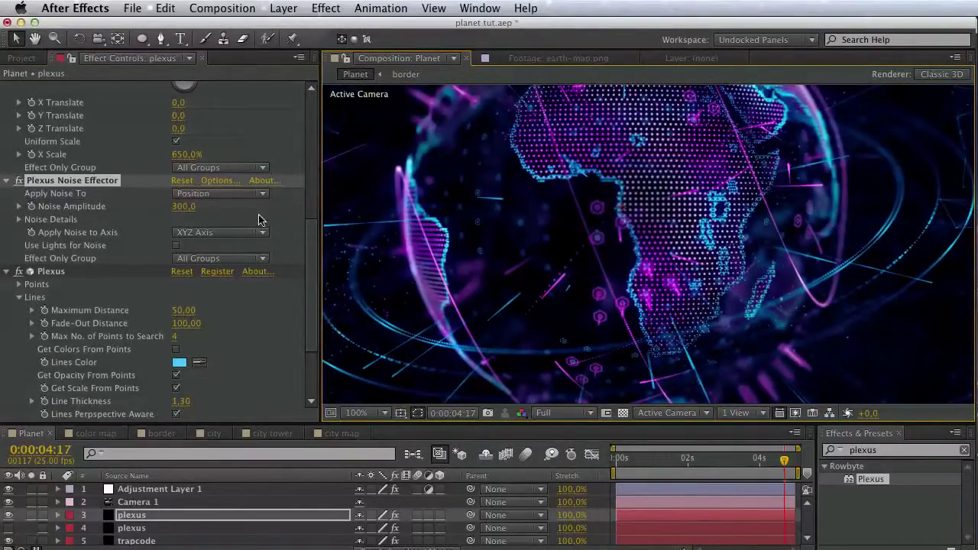
Show the original plexus layer again and save the project
{"action": "scroll", "coordinate": [258, 220], "scroll_direction": "up", "scroll_amount": 10}
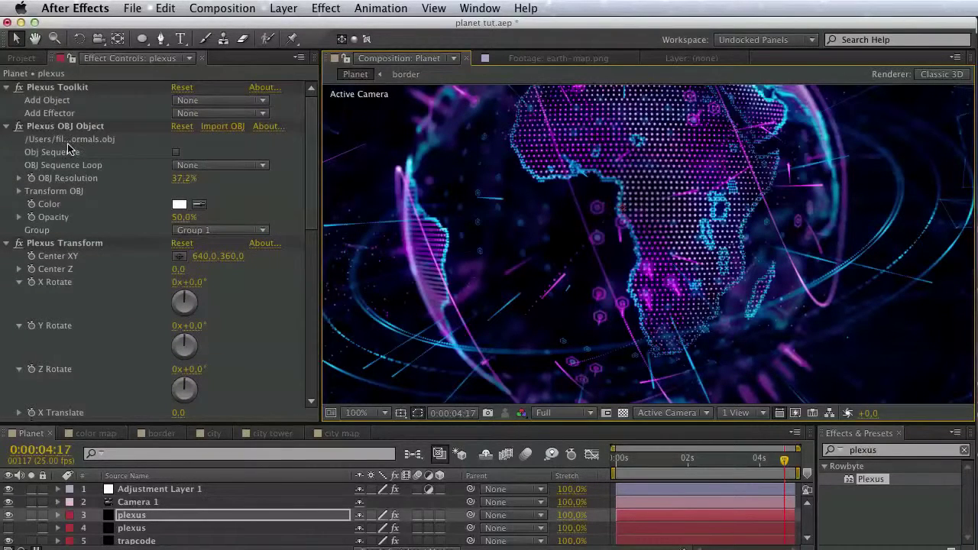
{"action": "left_click", "coordinate": [14, 527]}
{"action": "left_click", "coordinate": [8, 528]}
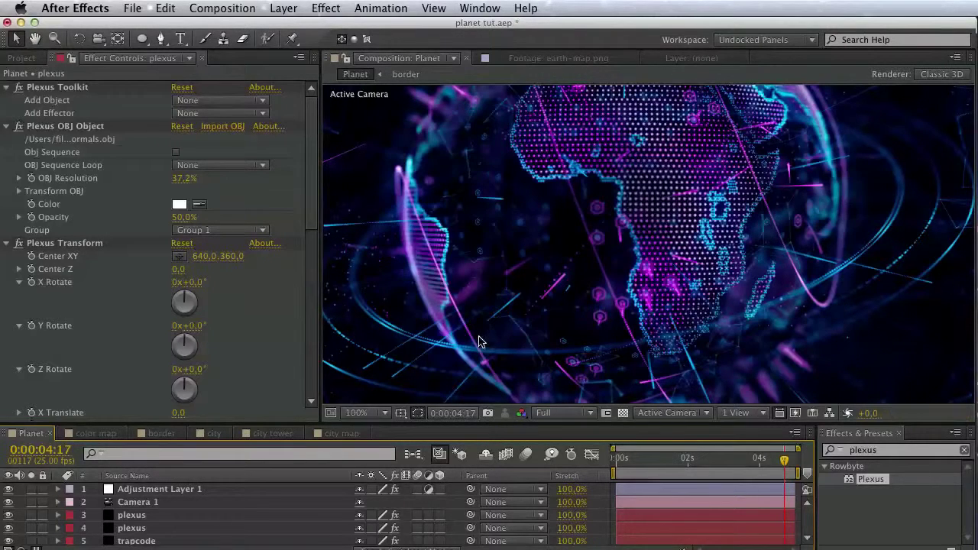
{"action": "key", "text": "super+s"}
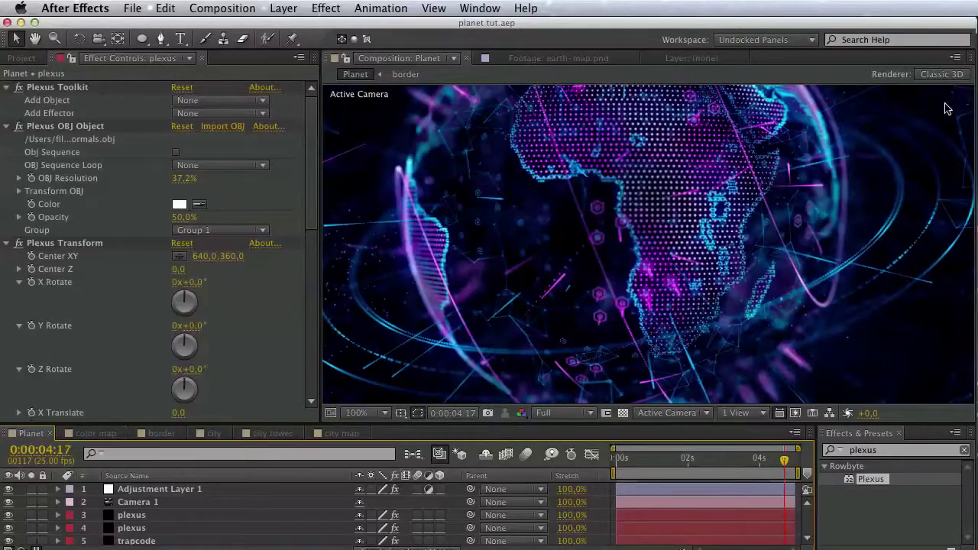
Maximize the composition view and examine the whole planet with both Plexus wireframe layers around it
{"action": "left_click", "coordinate": [955, 62]}
{"action": "left_click", "coordinate": [961, 125]}
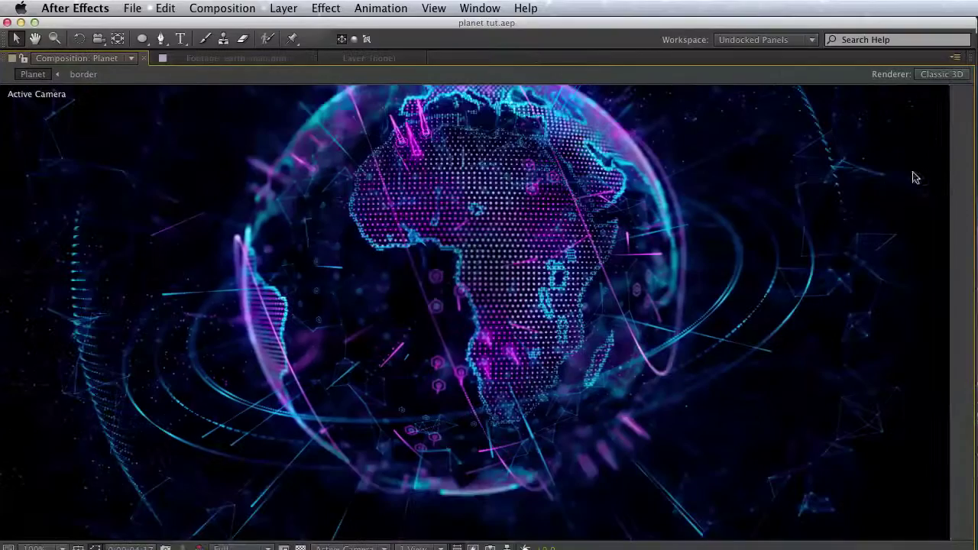
{"action": "left_click_drag", "start_coordinate": [720, 241], "coordinate": [738, 298]}
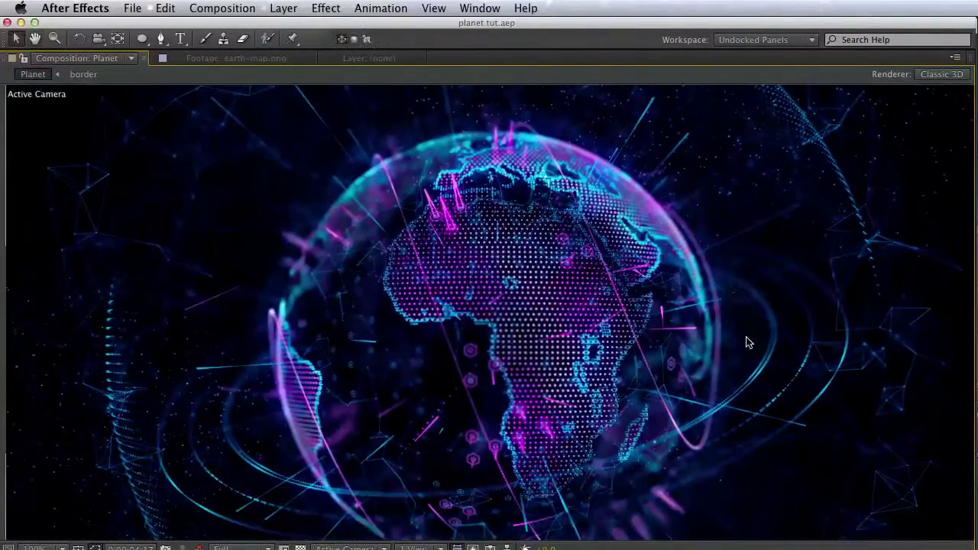
{"action": "left_click_drag", "start_coordinate": [747, 343], "coordinate": [737, 319]}
{"action": "key", "text": "super+Tab"}
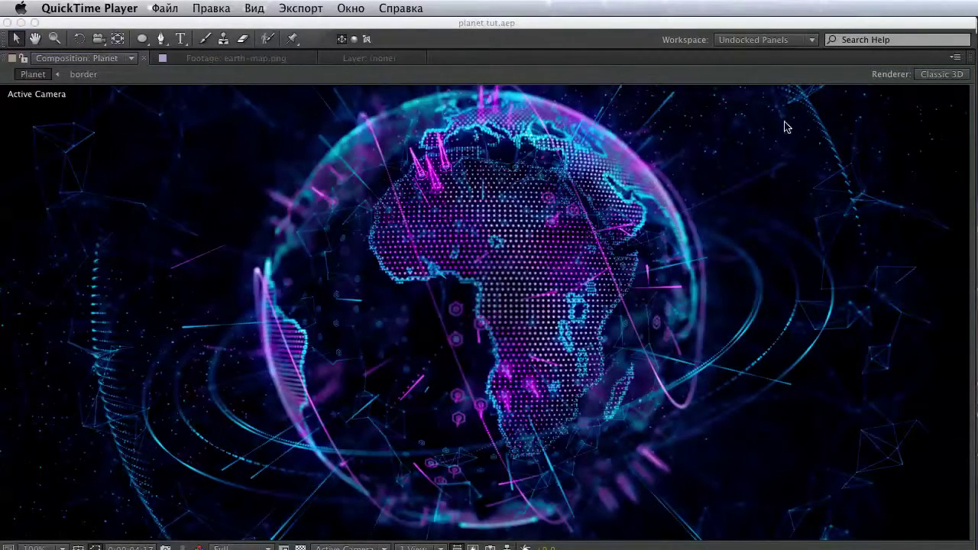
{"action": "left_click", "coordinate": [946, 61]}
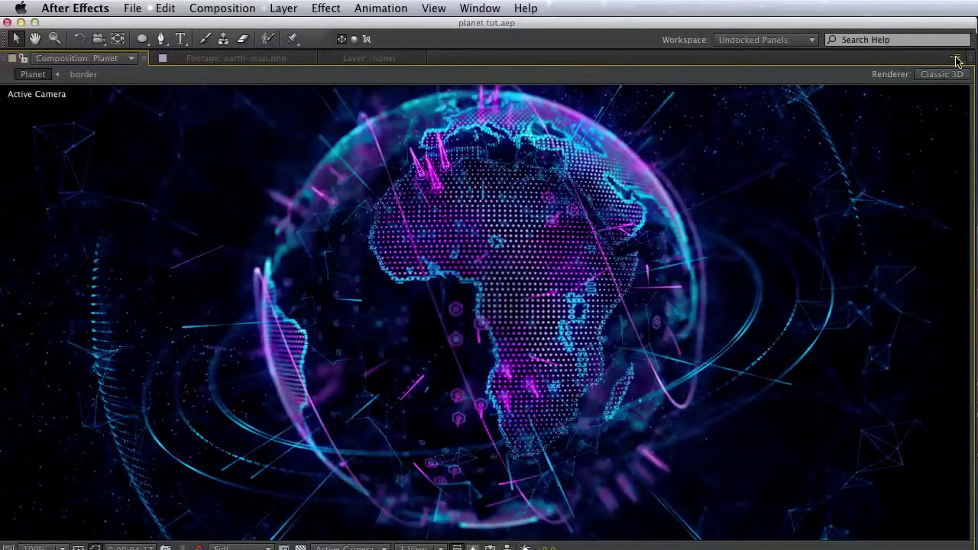